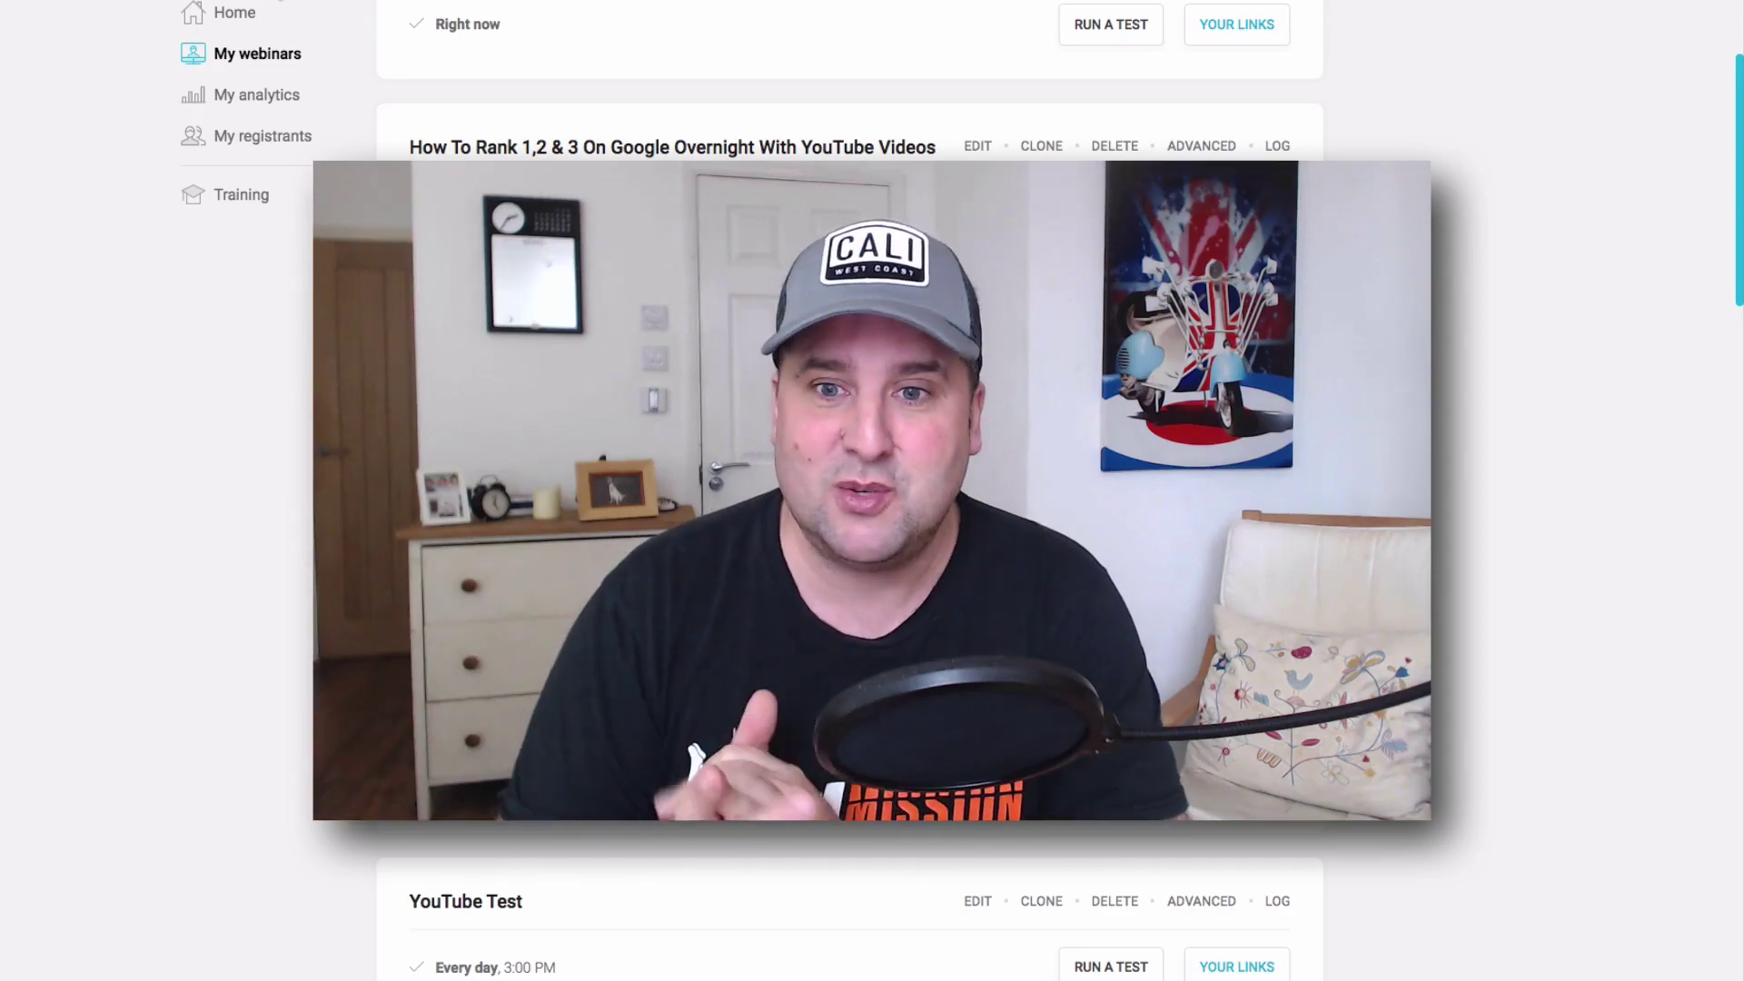
Check the replay session links for the Affiliates coaching call webinar.
scroll(1015, 309, "down", 4)
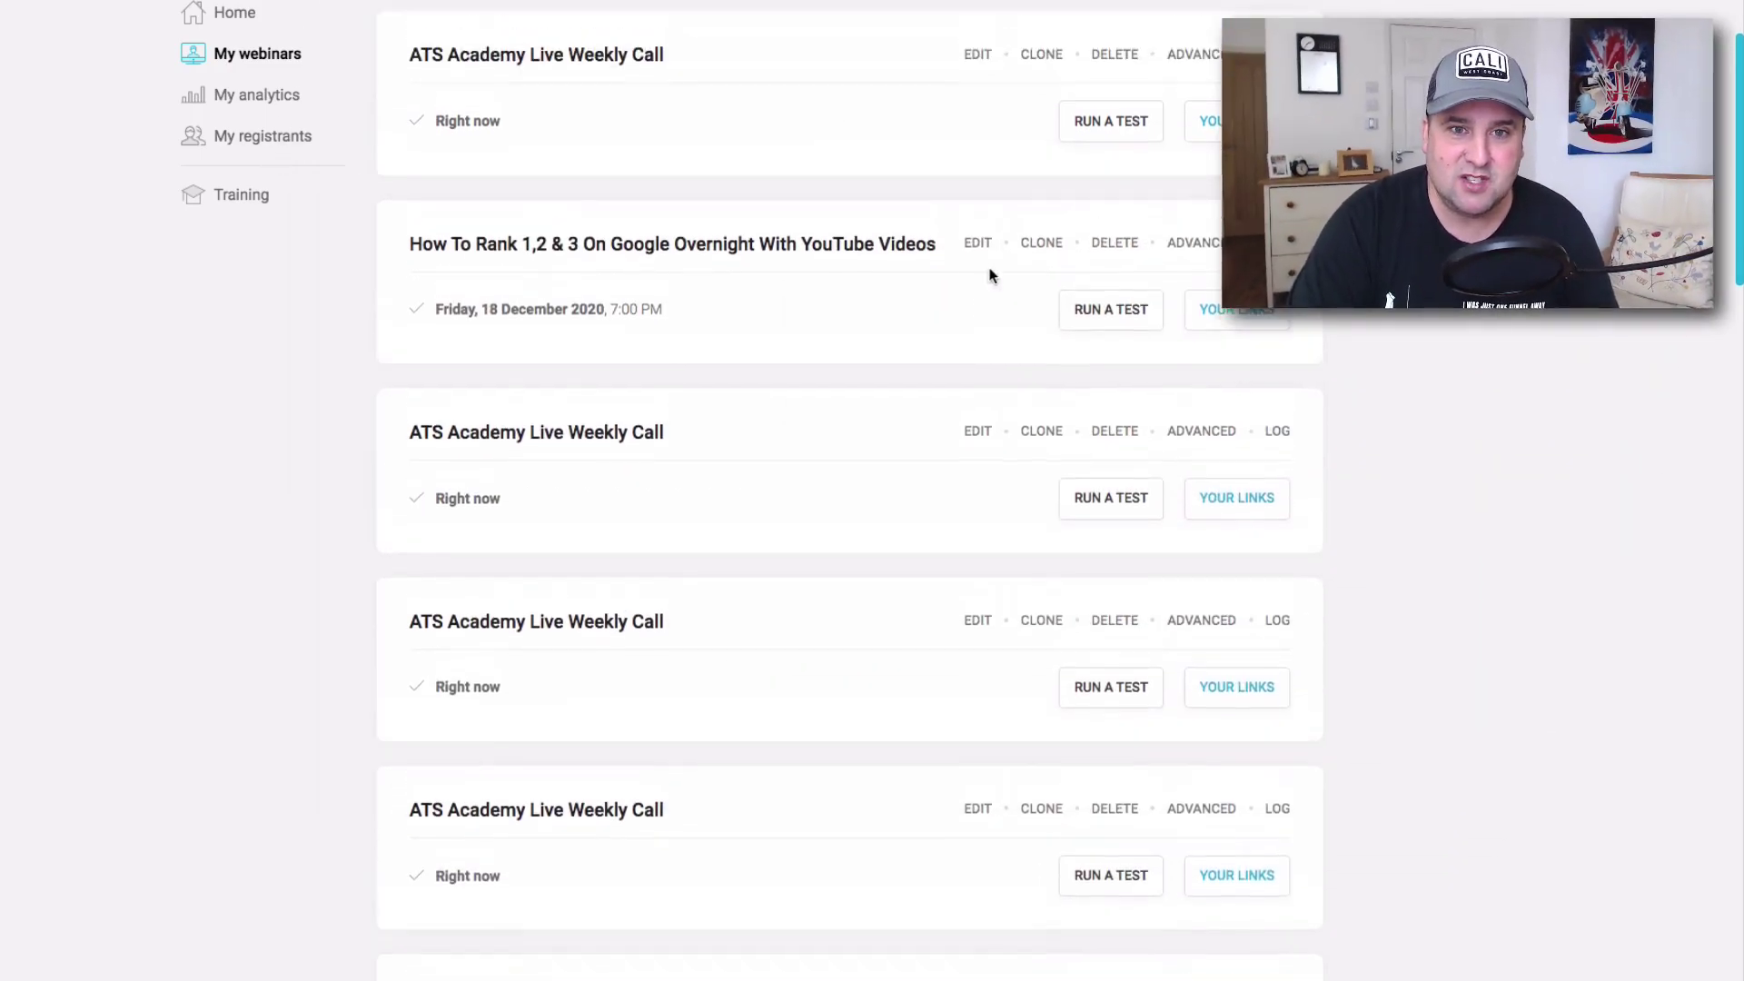
scroll(1016, 316, "down", 1)
scroll(1124, 422, "down", 2)
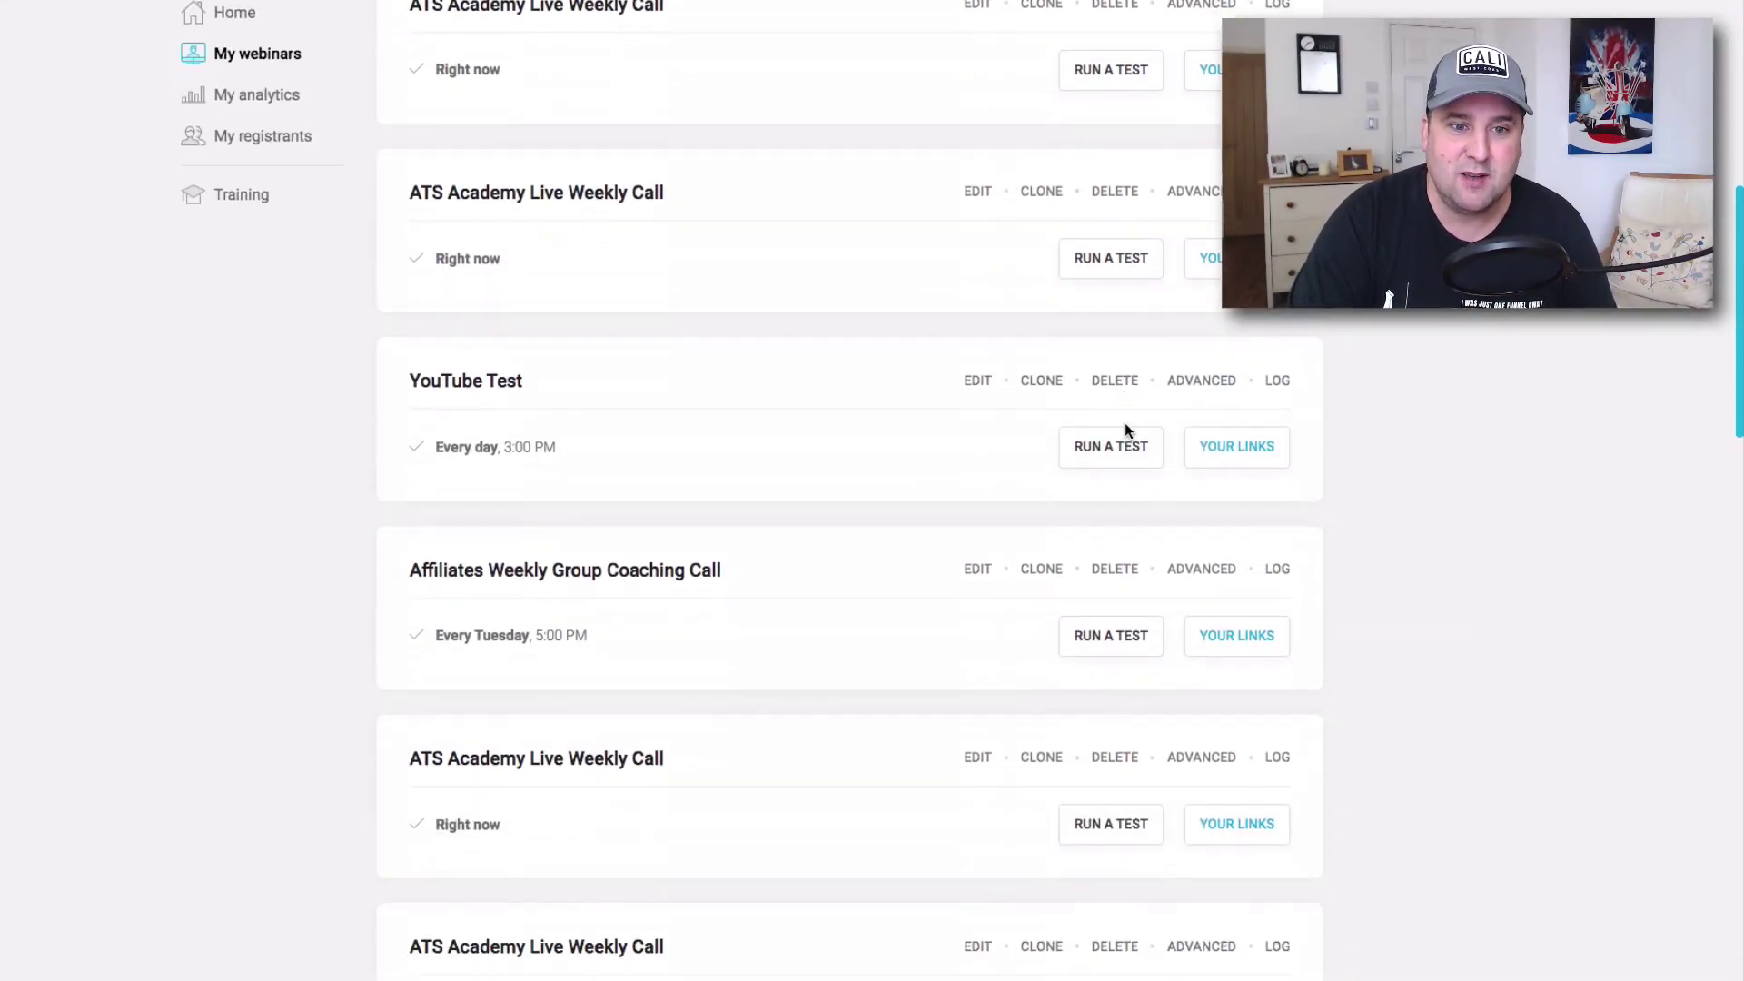
left_click(1218, 633)
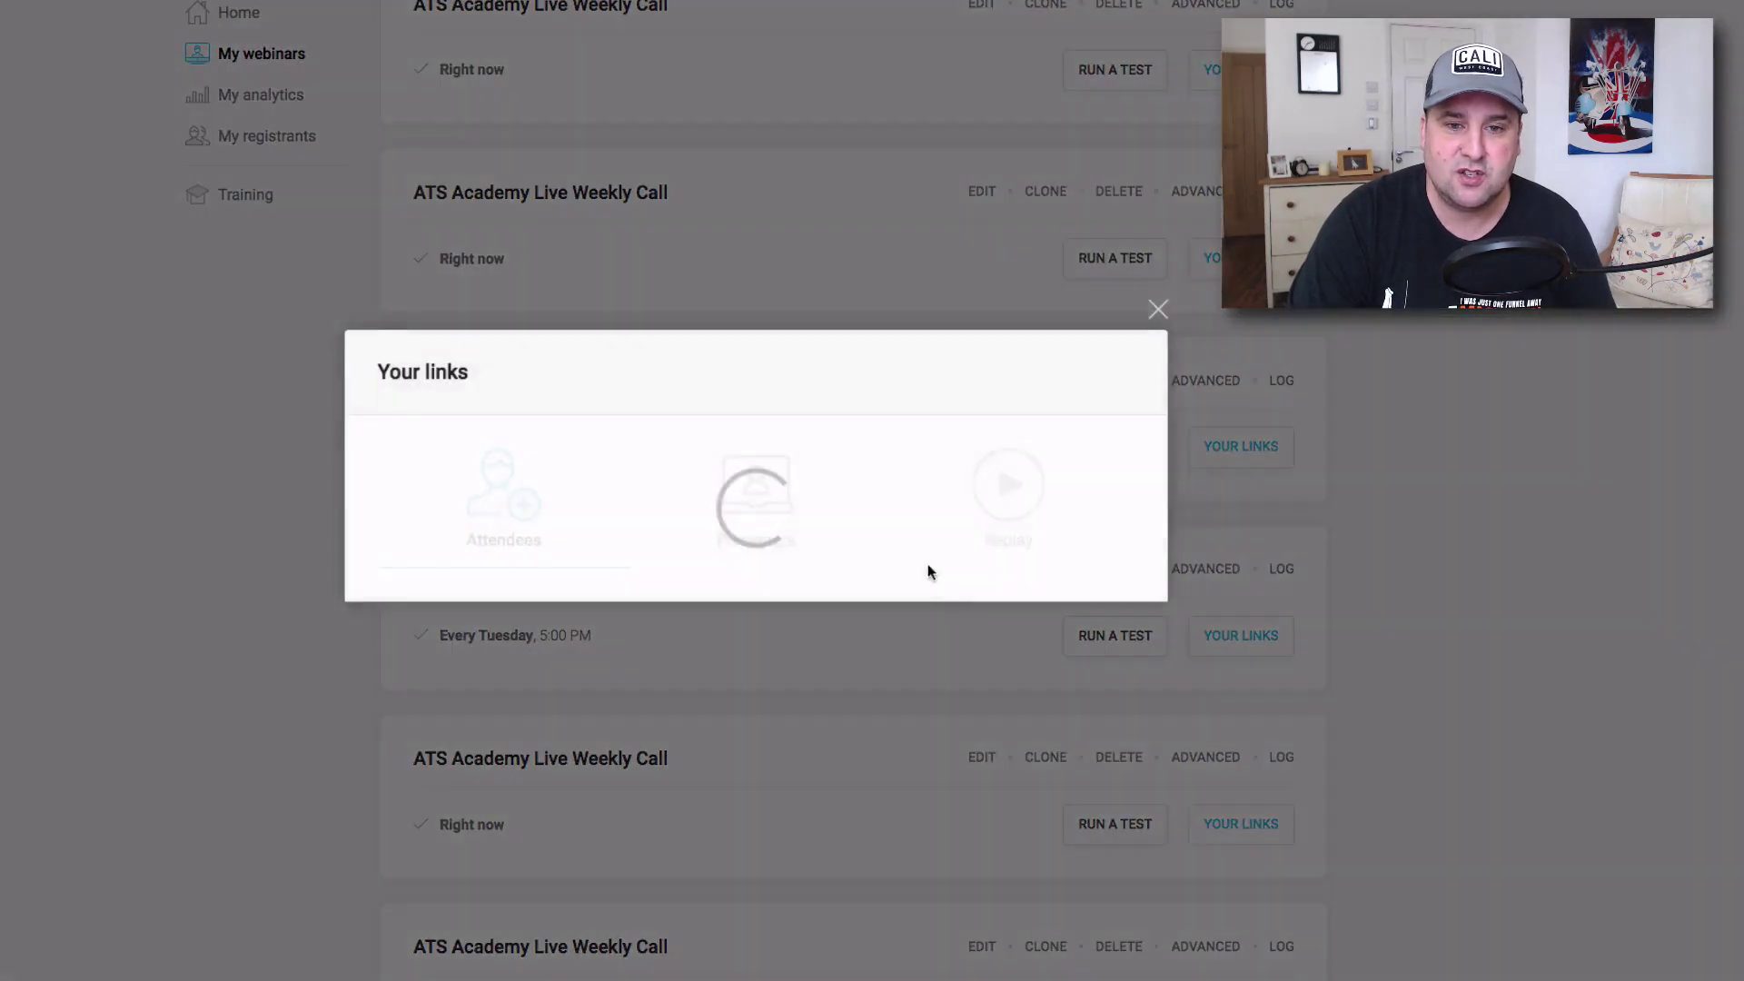
left_click(1004, 426)
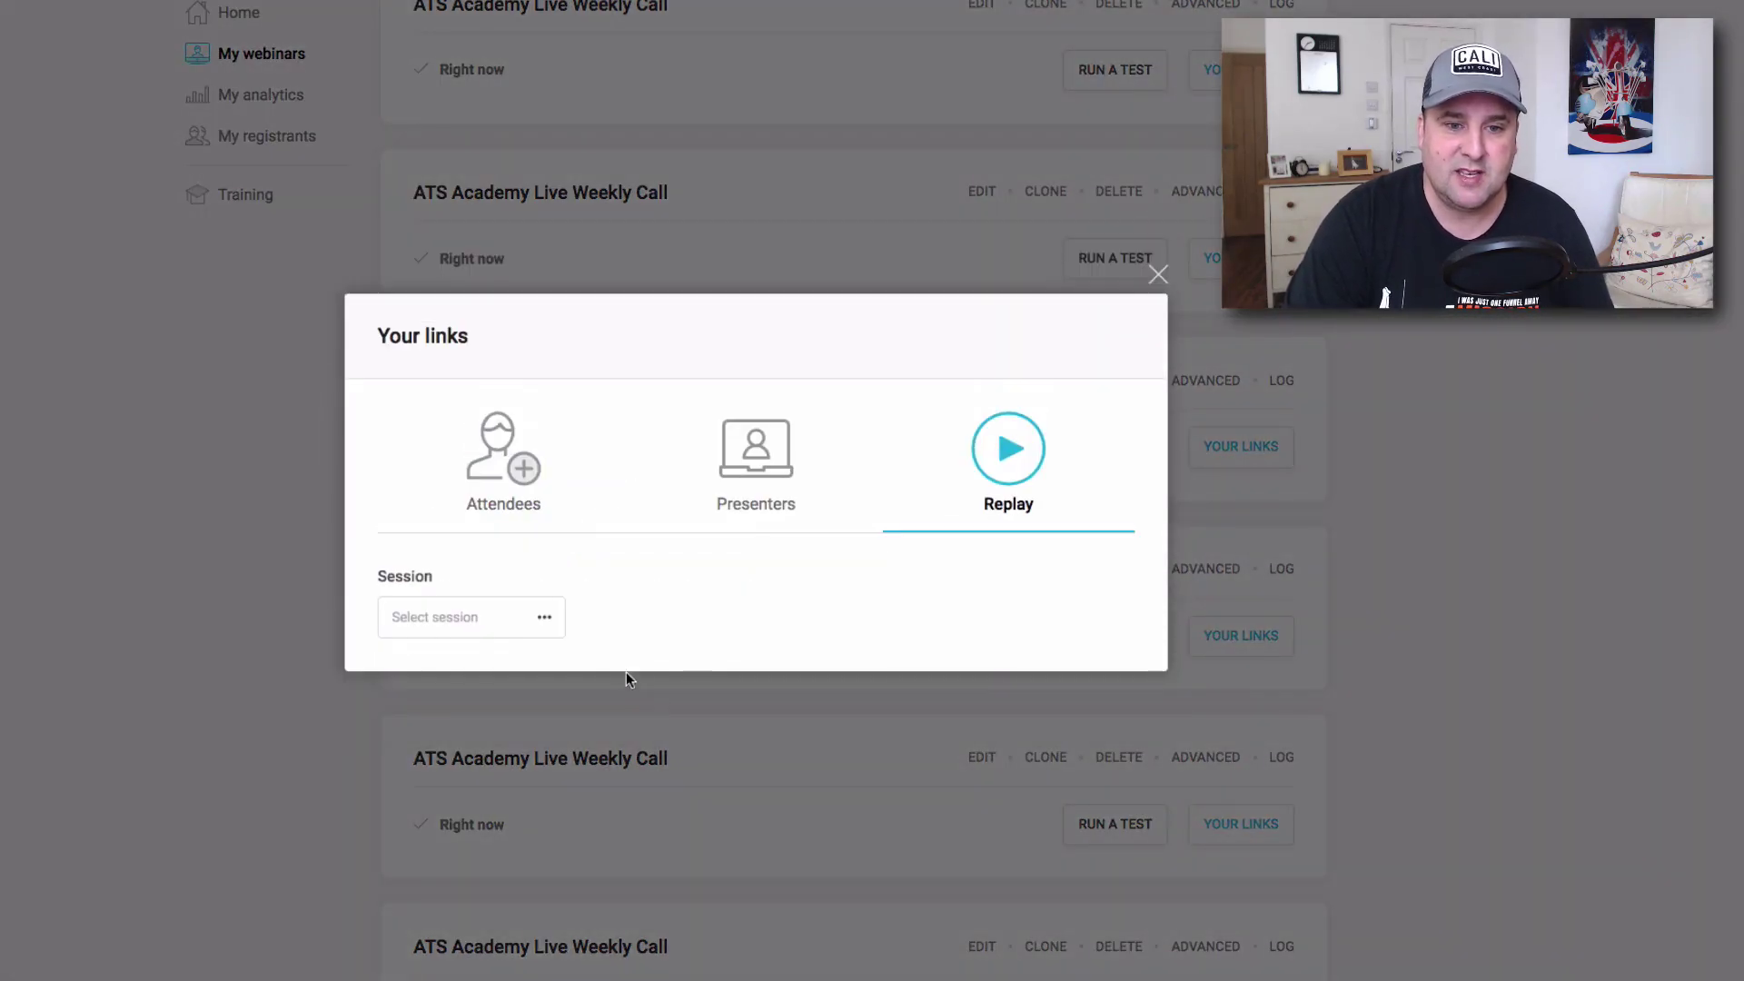
left_click(542, 626)
scroll(545, 670, "down", 1)
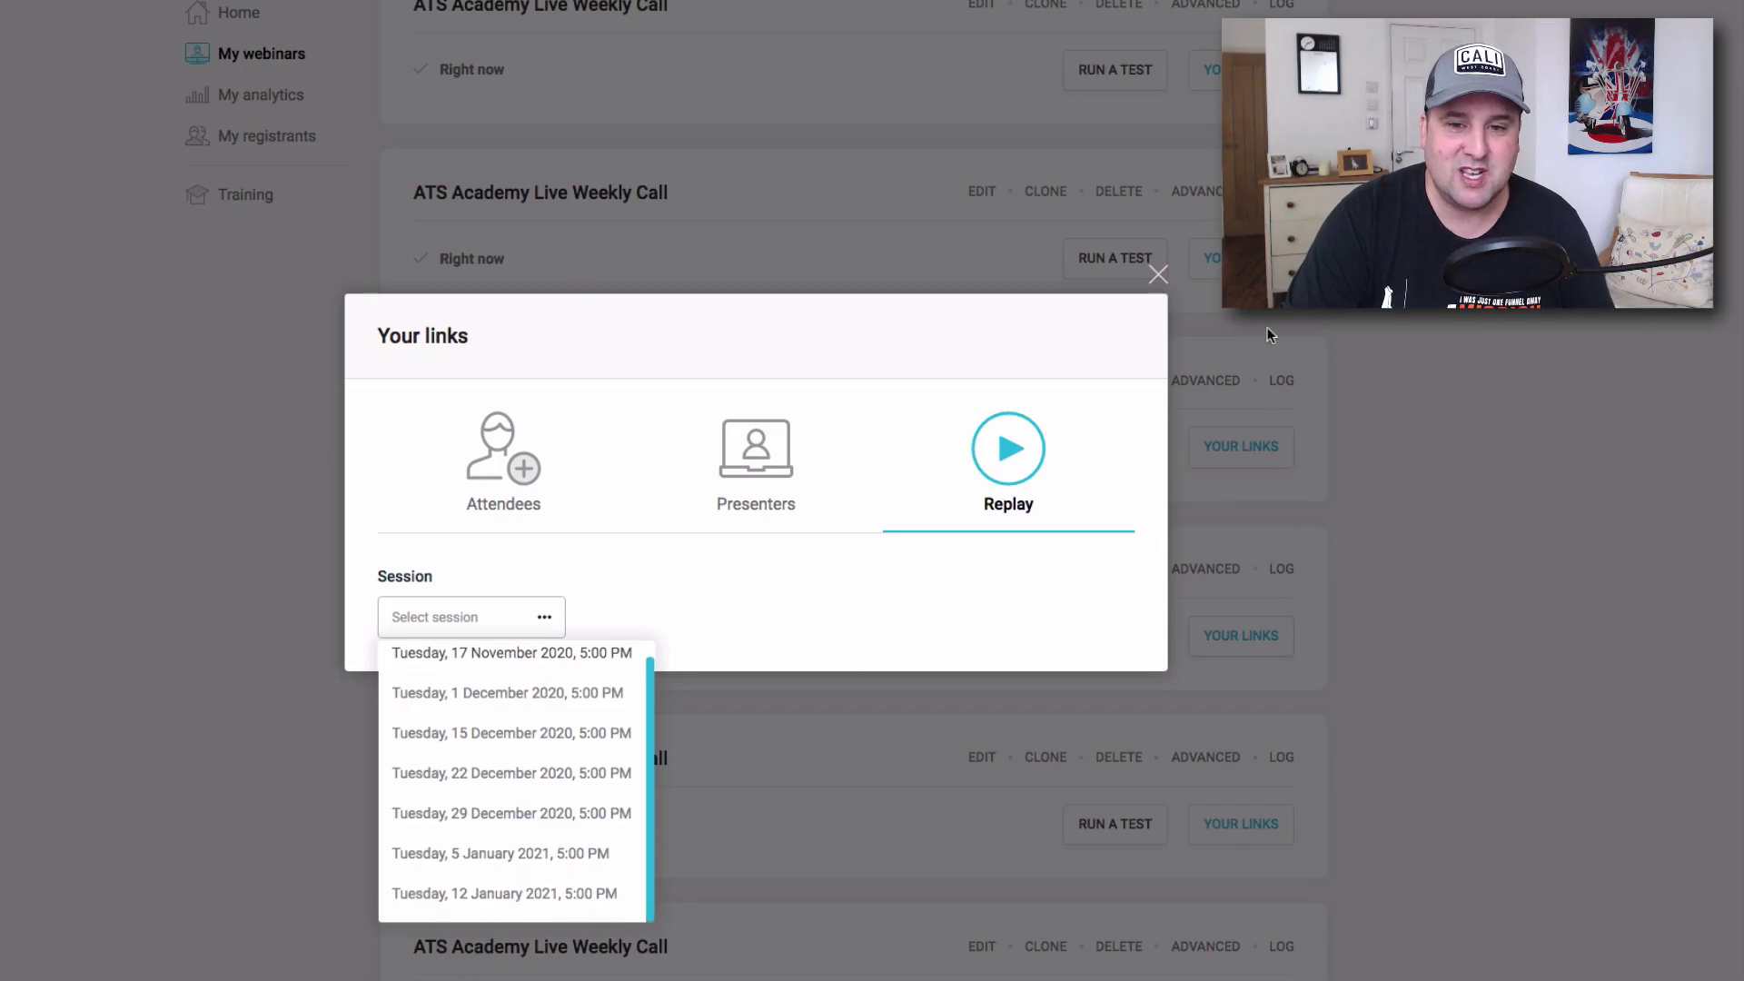
left_click(1157, 273)
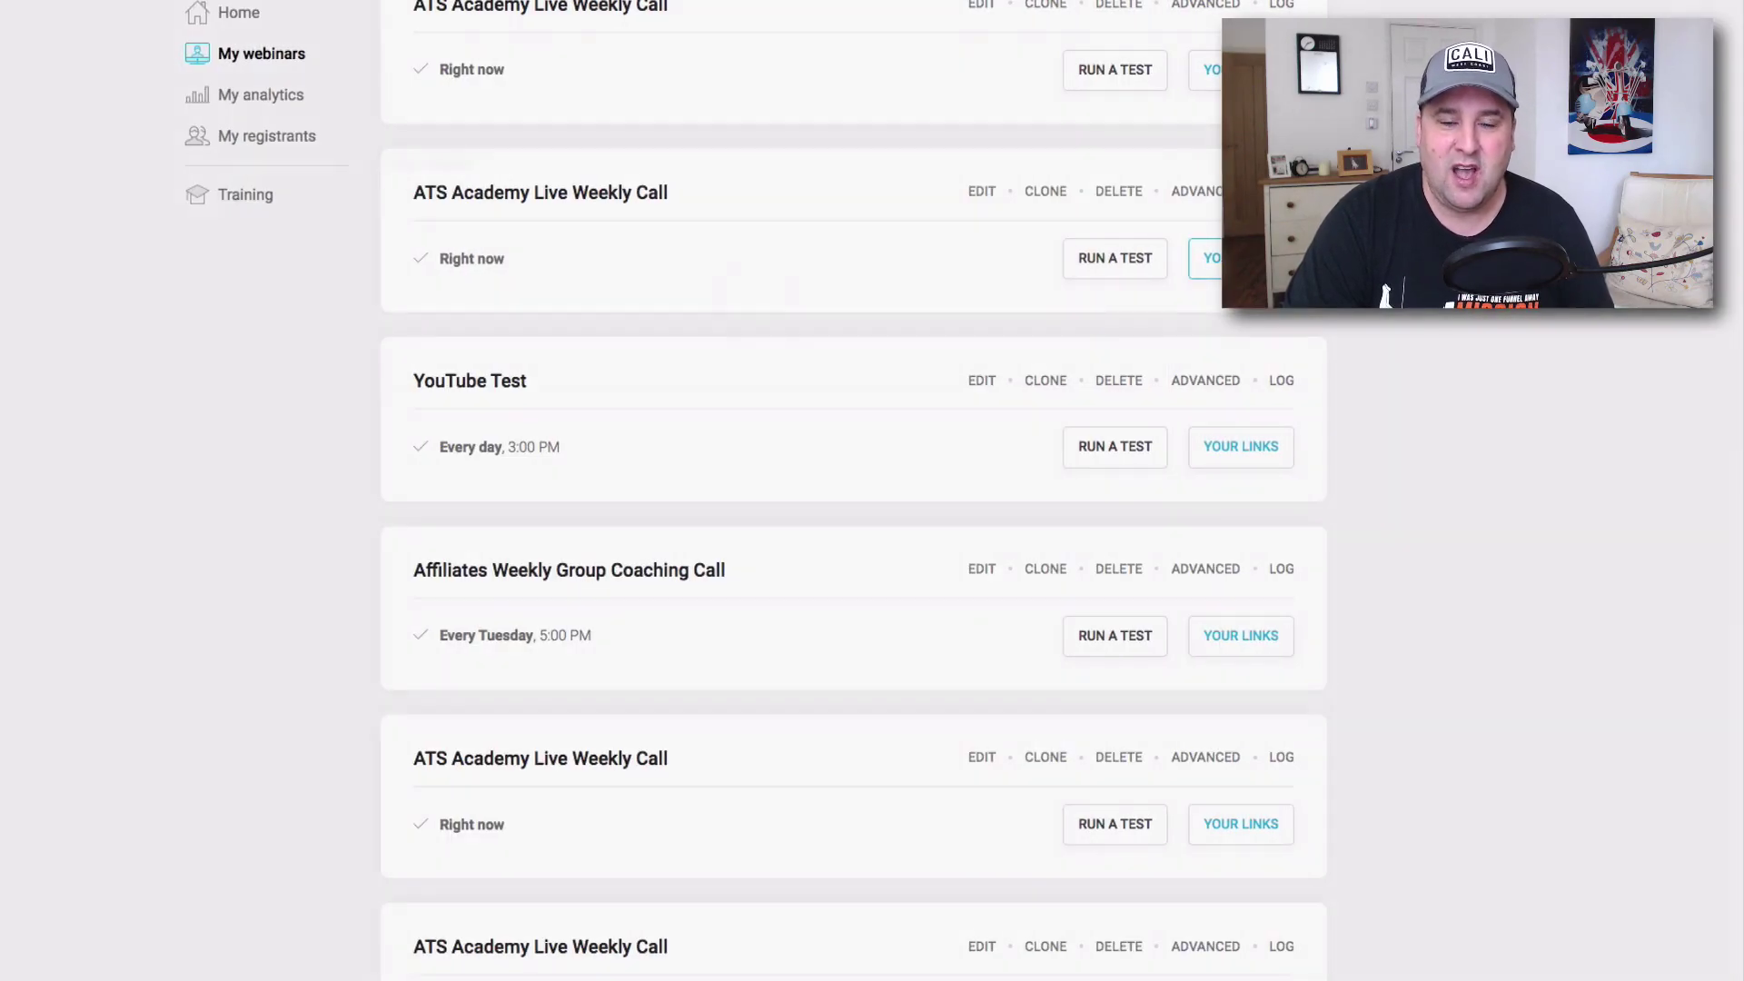
left_click(1204, 258)
left_click(1008, 400)
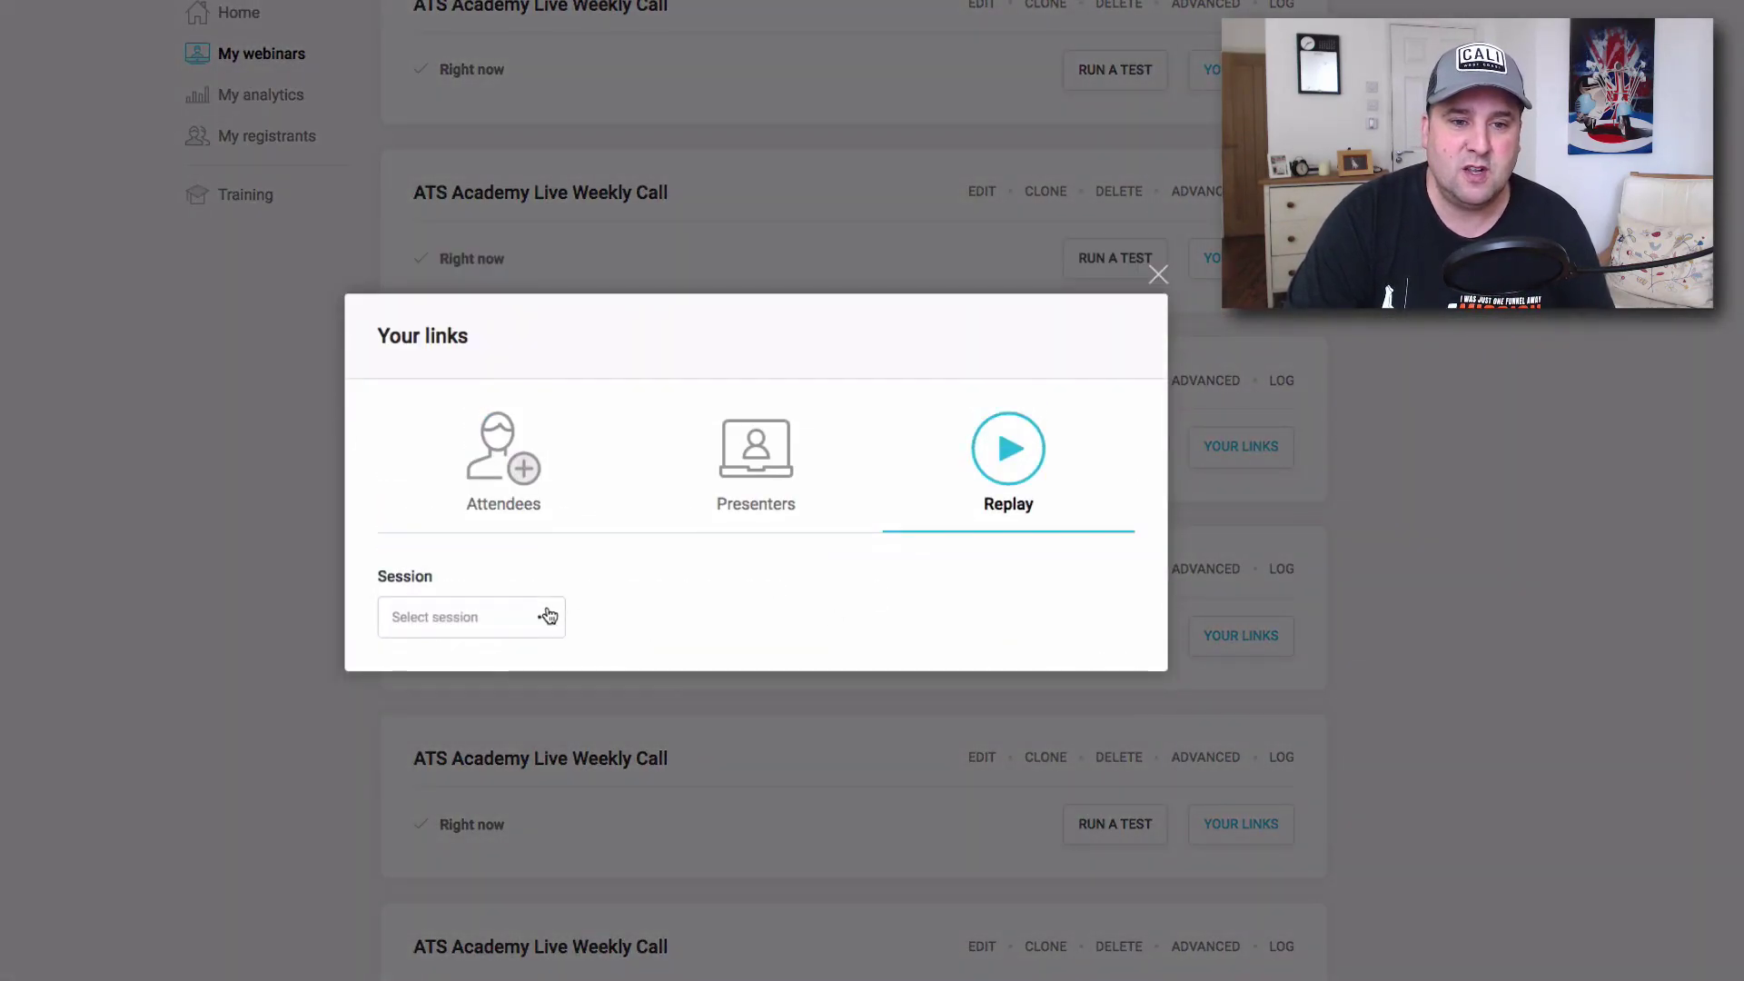
left_click(544, 617)
left_click(1157, 274)
Check replay links for Affiliate Tube Success Academy Live Training + Q&A, then switch to the registration tab.
scroll(1169, 298, "up", 3)
scroll(1172, 301, "down", 10)
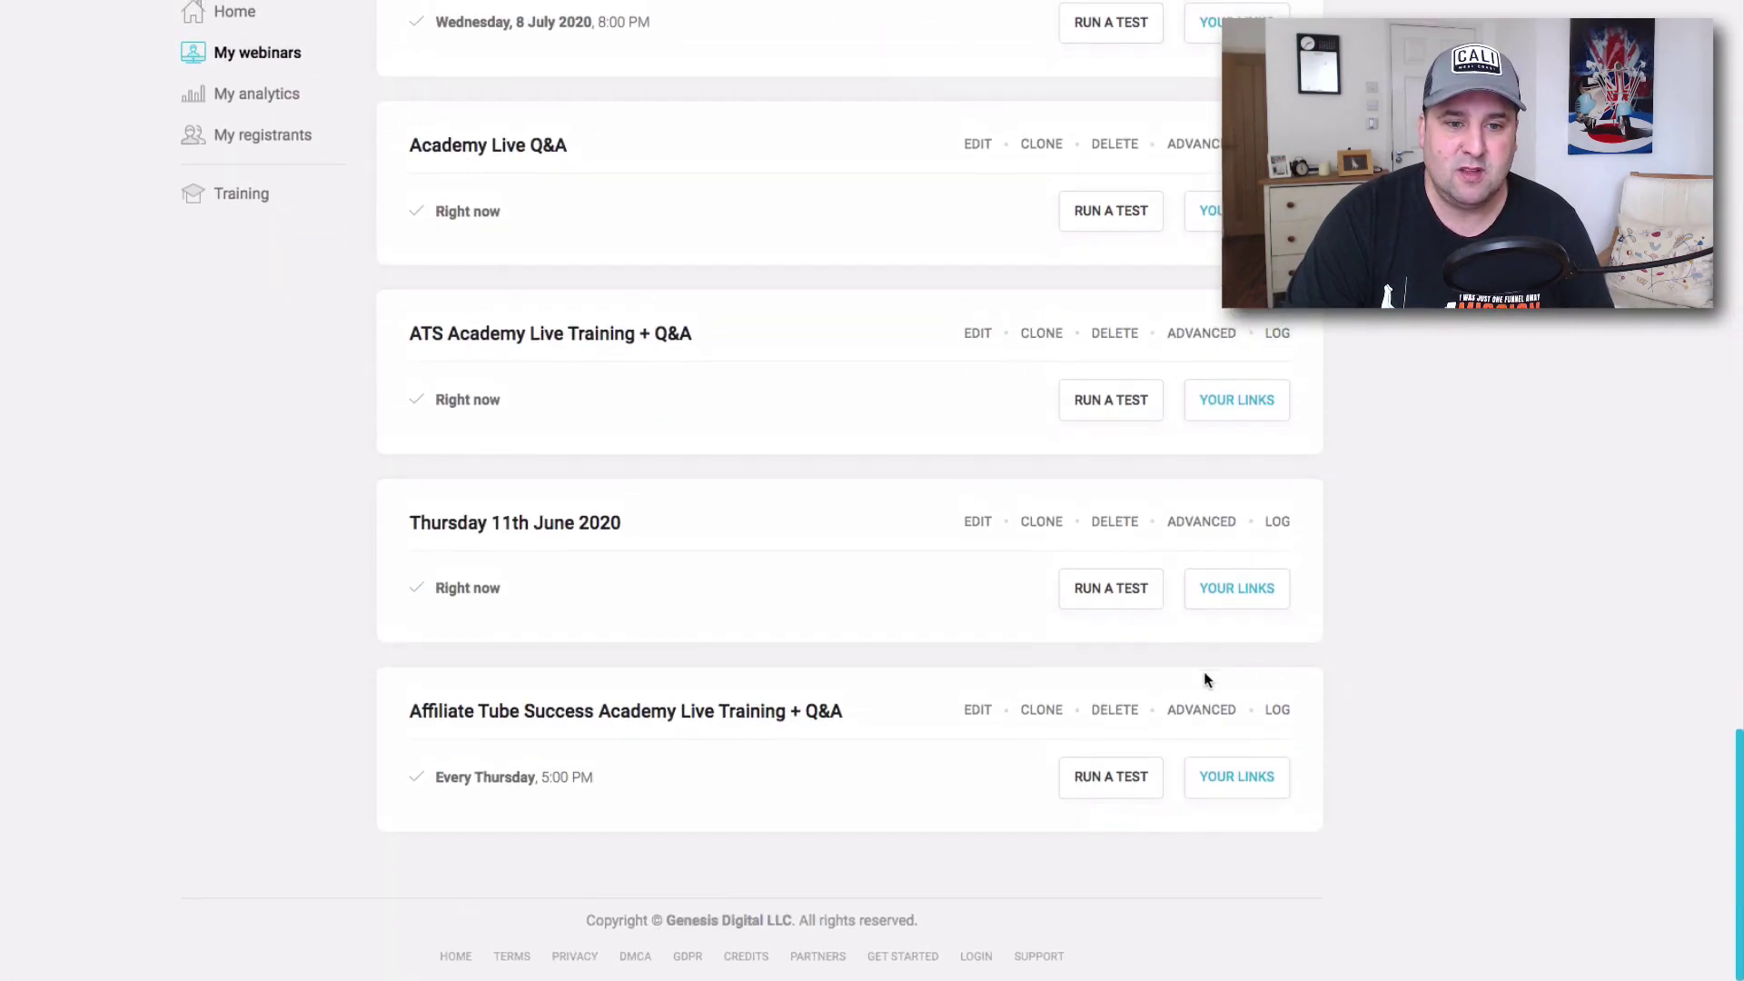
left_click(1227, 778)
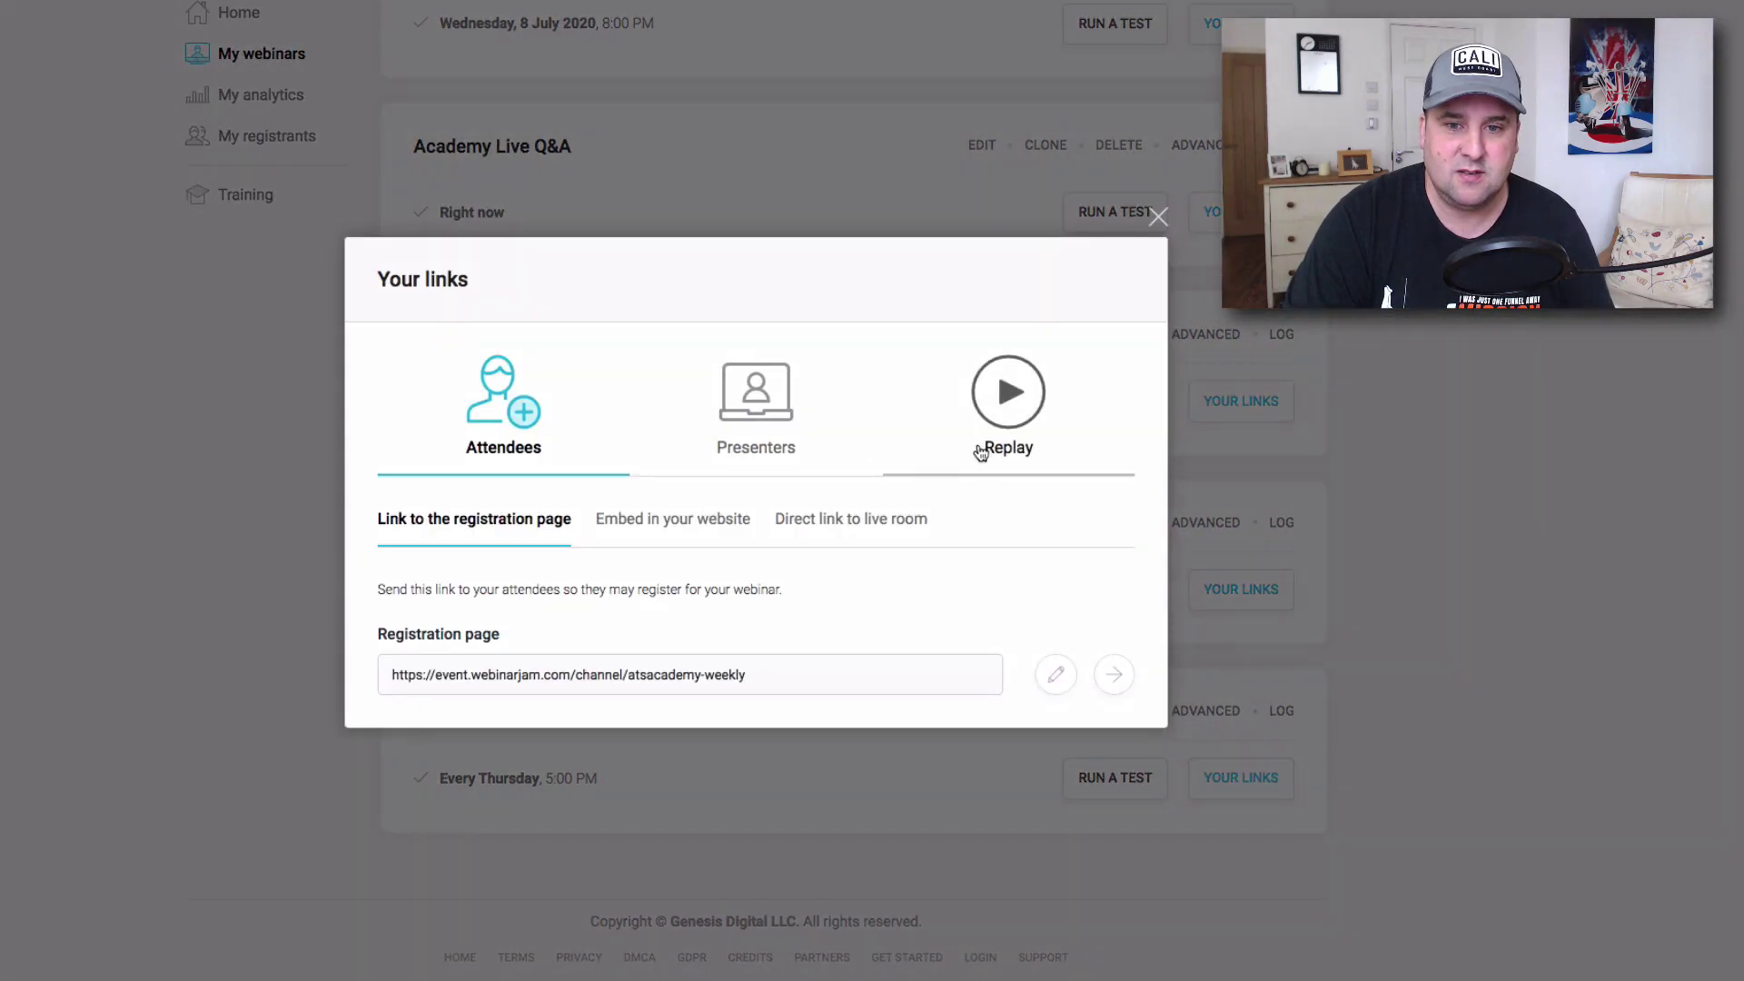
left_click(982, 450)
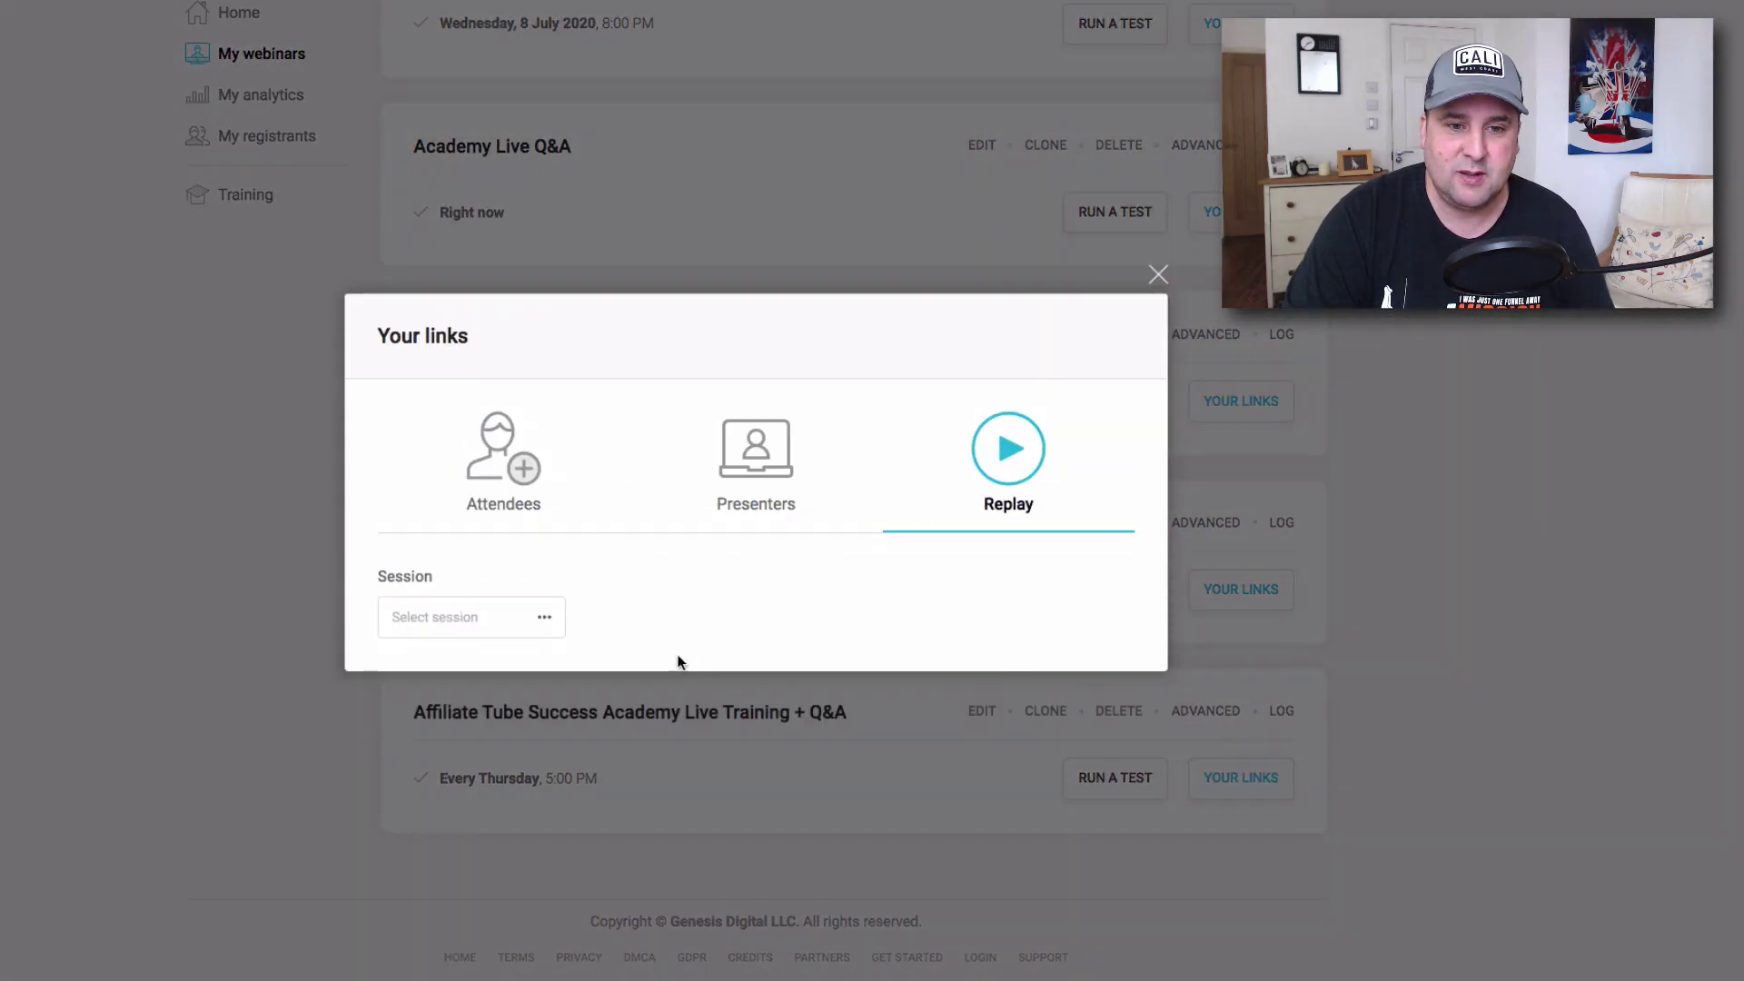
left_click(544, 617)
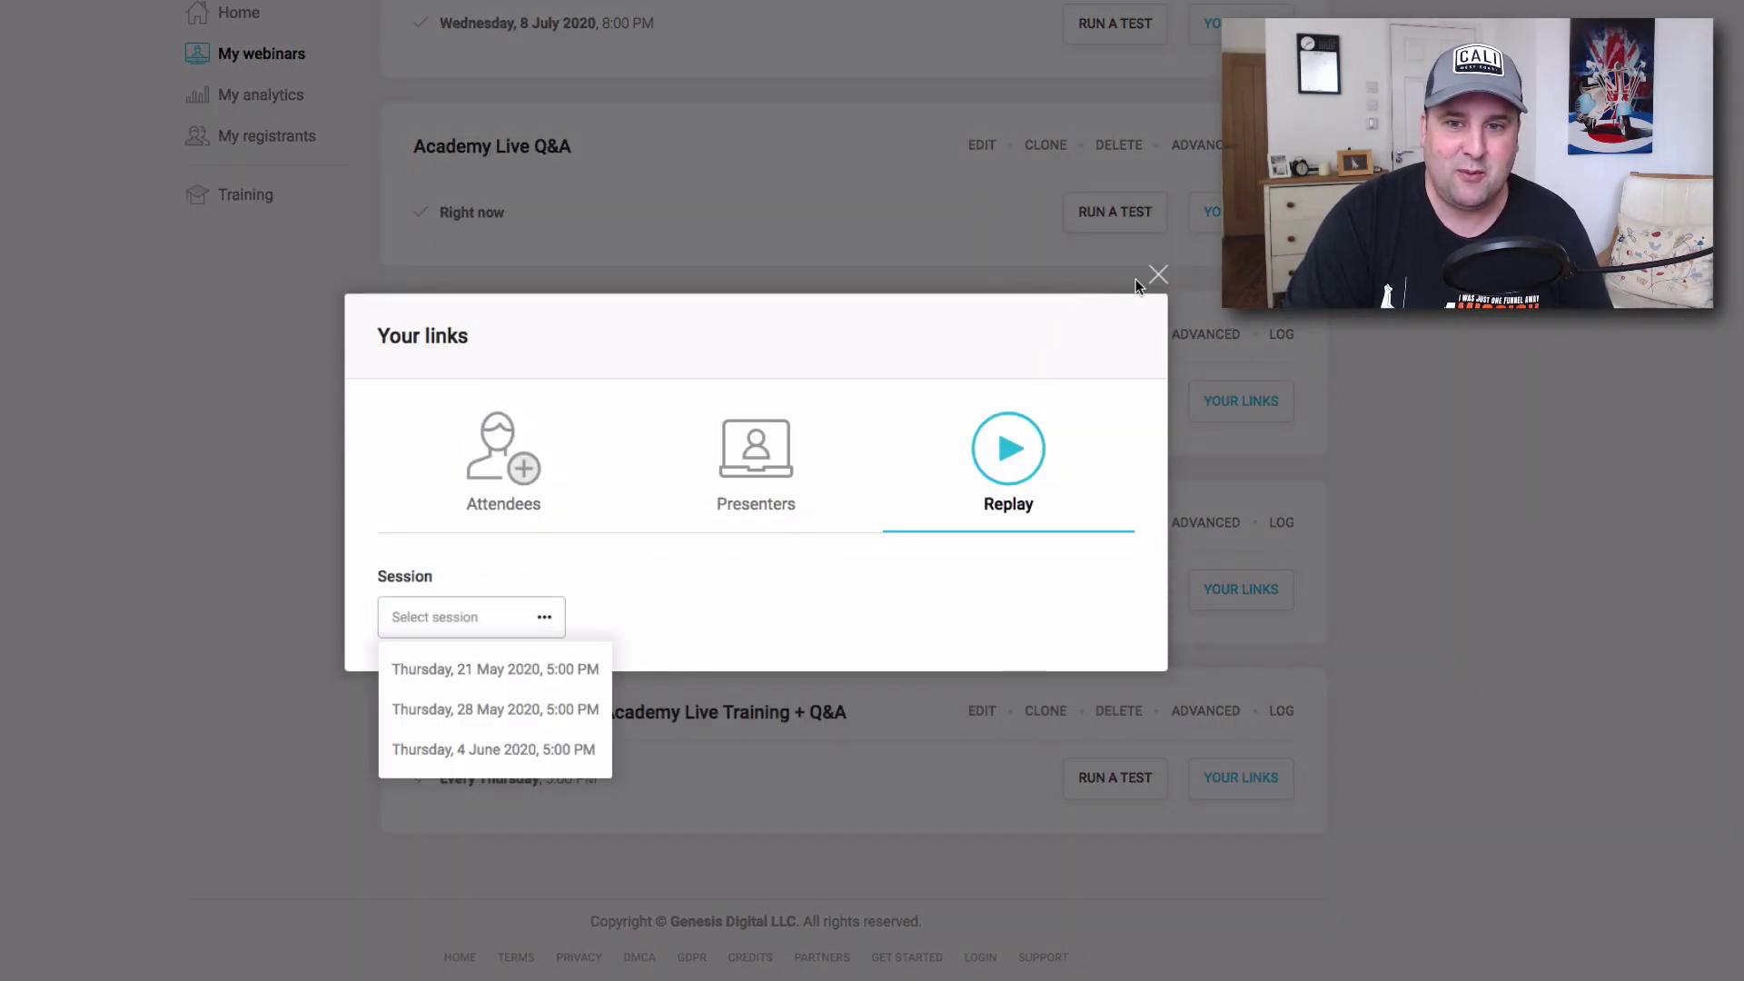
left_click(1158, 274)
scroll(1231, 505, "up", 12)
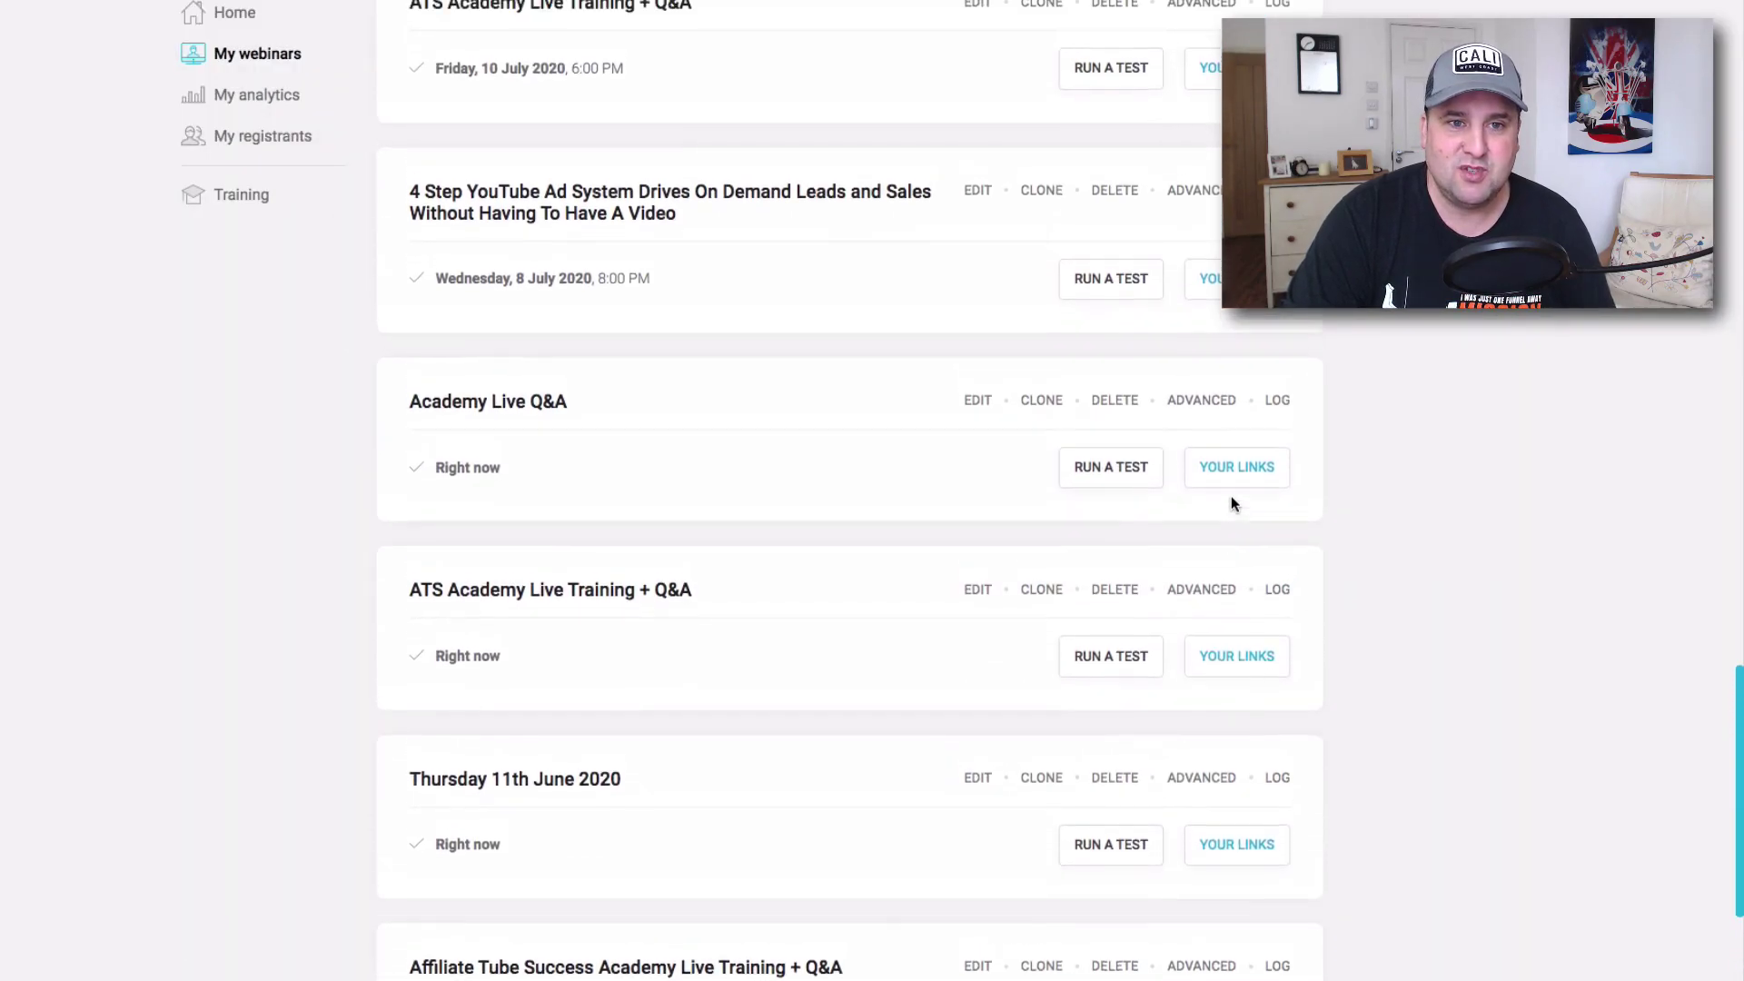
scroll(1028, 427, "up", 8)
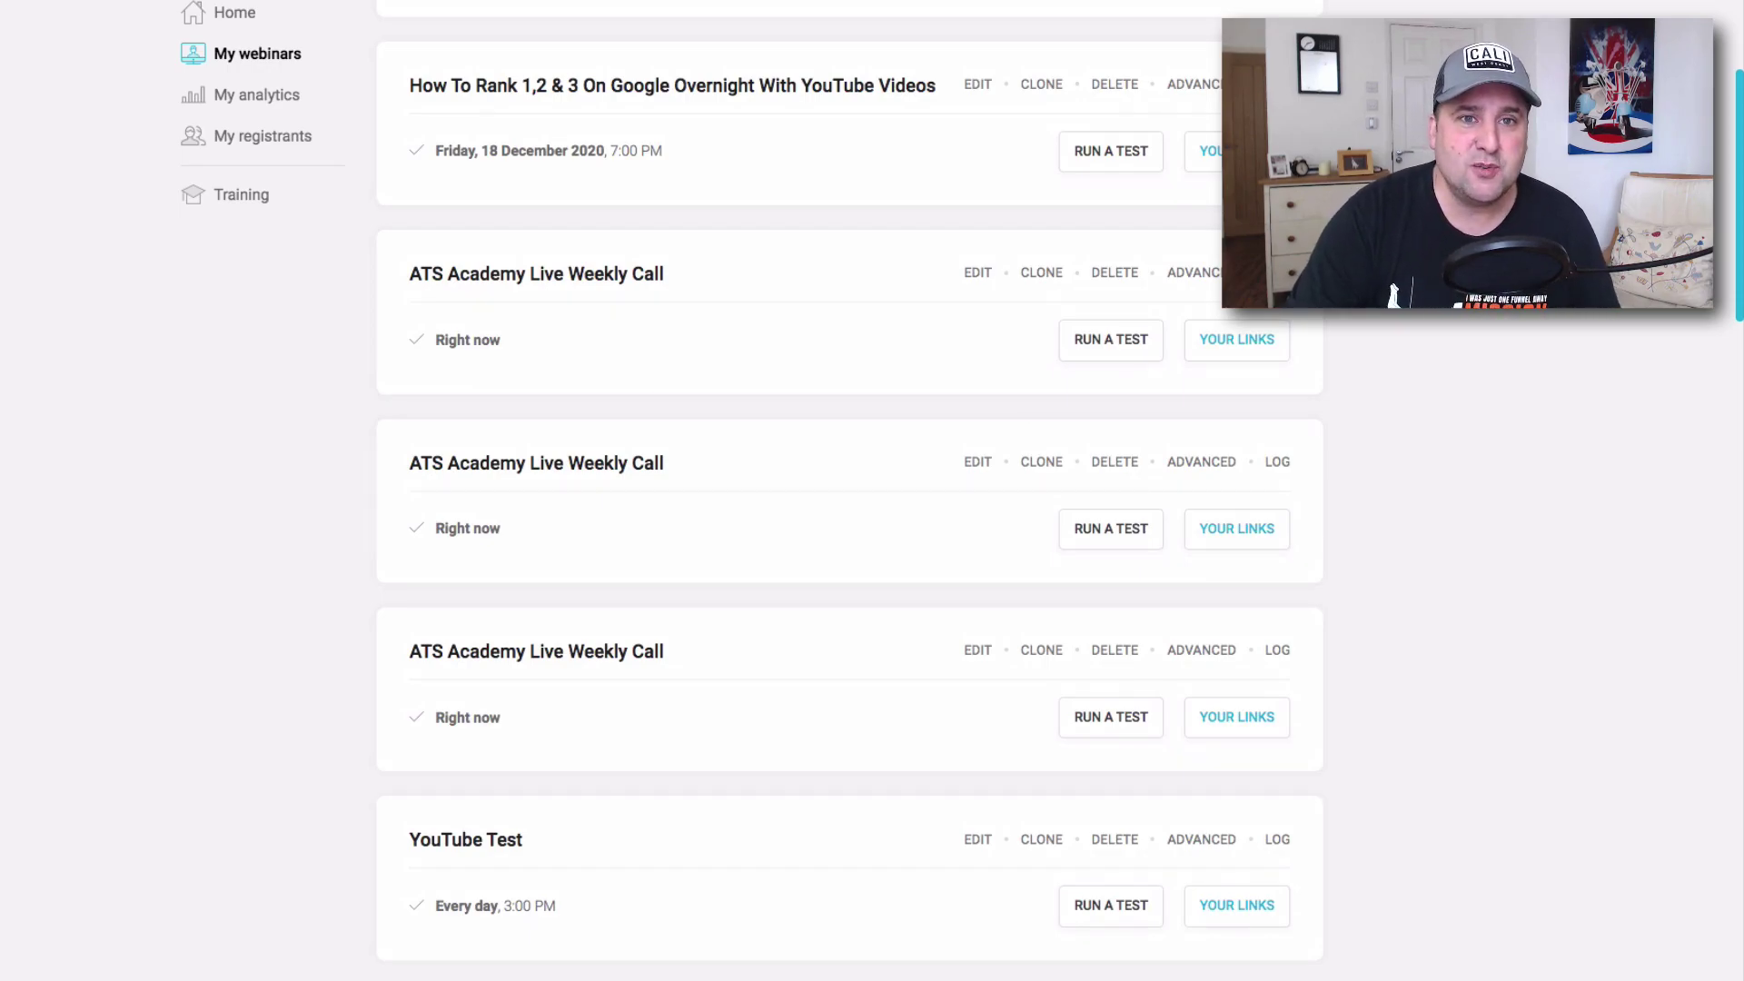
left_click(368, 4)
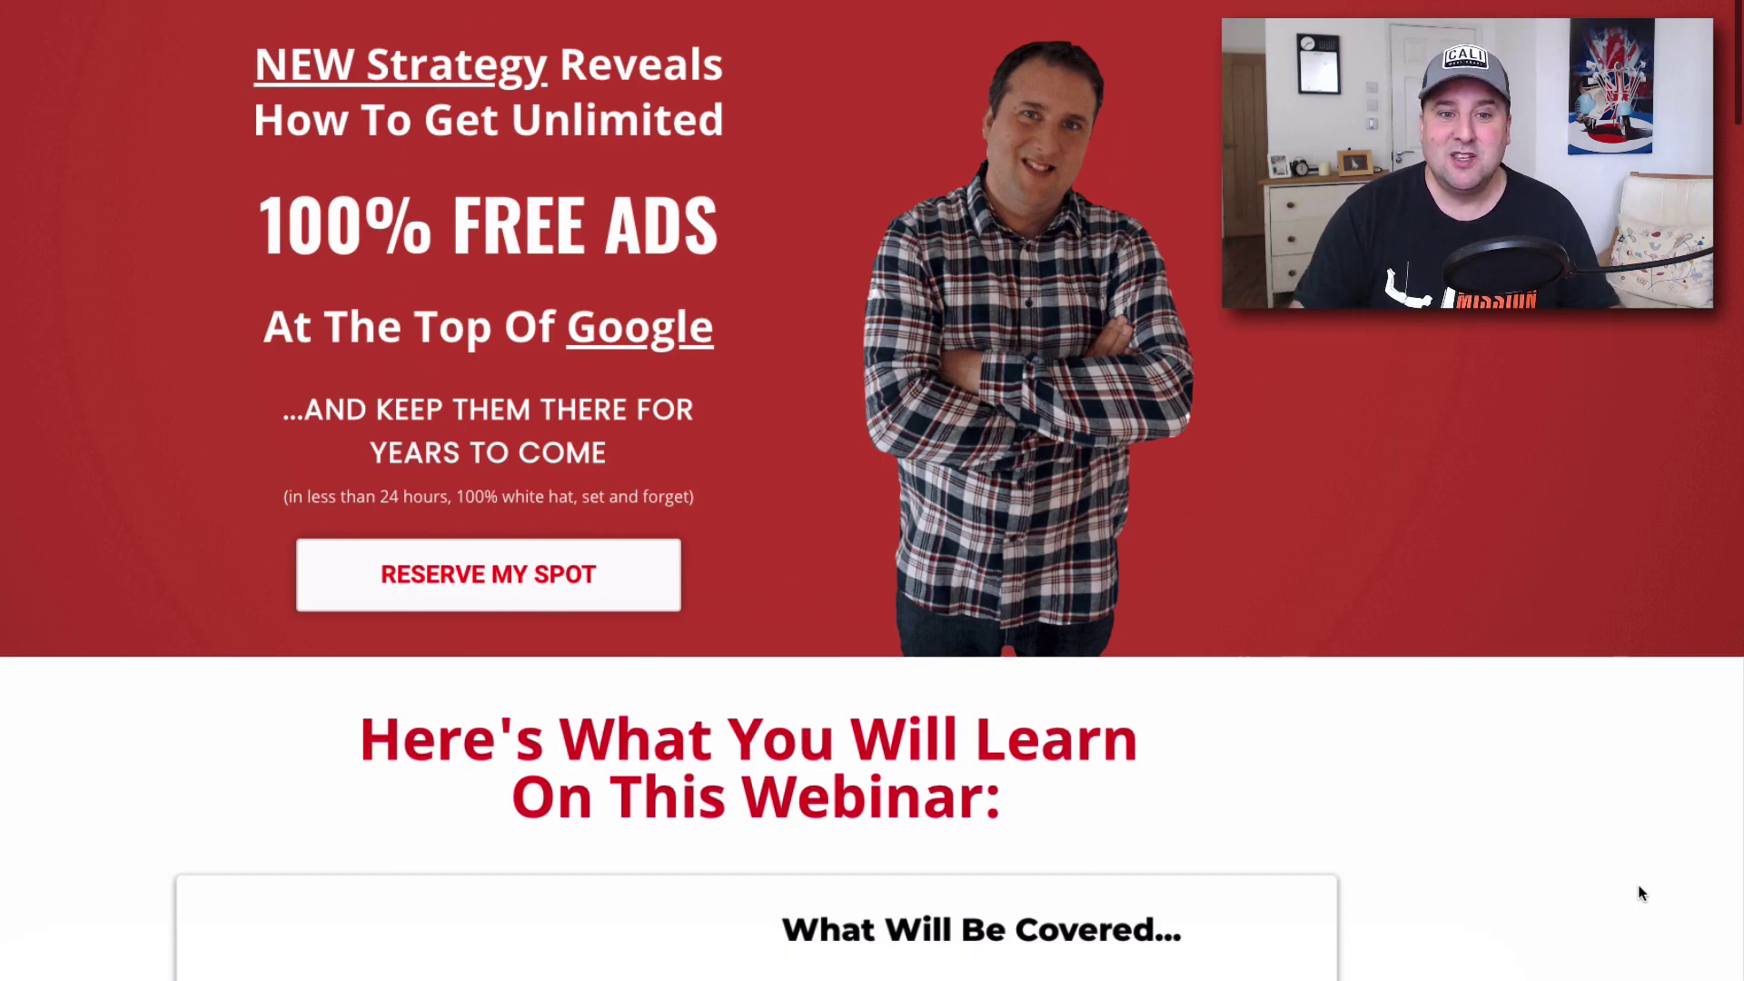
Reserve a spot and register for the Wednesday, 13 January 2021, 2:45 PM session.
scroll(691, 554, "down", 4)
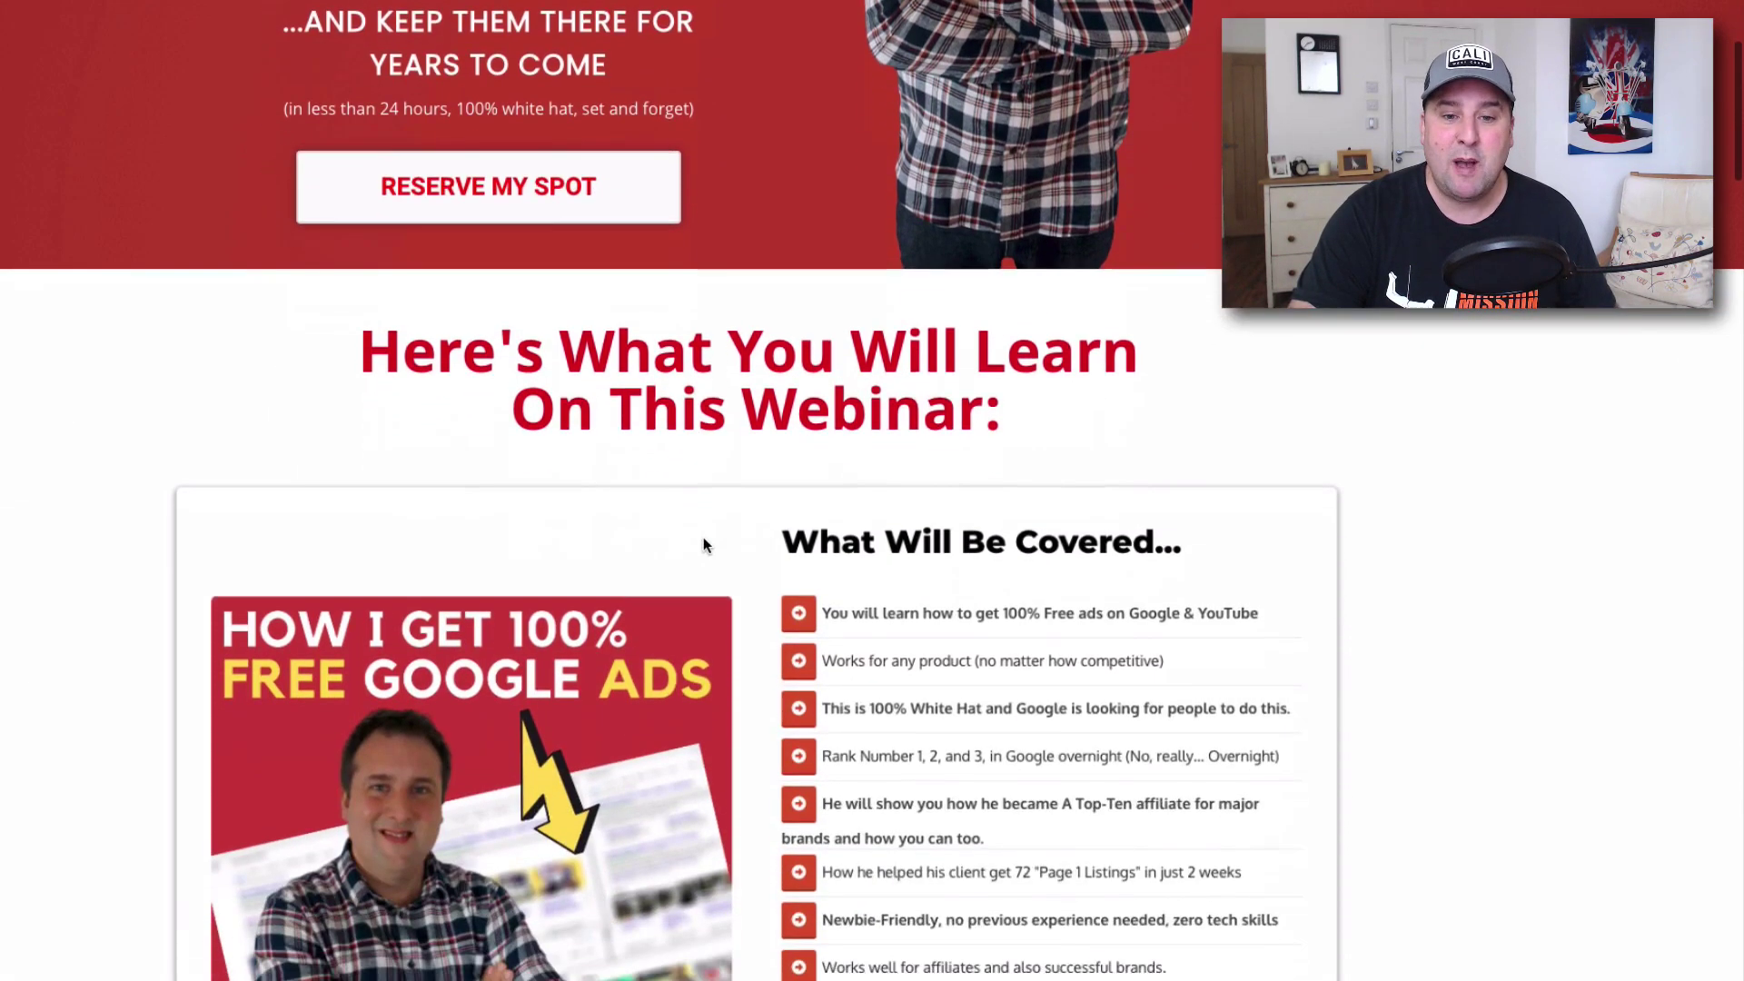
scroll(699, 541, "down", 8)
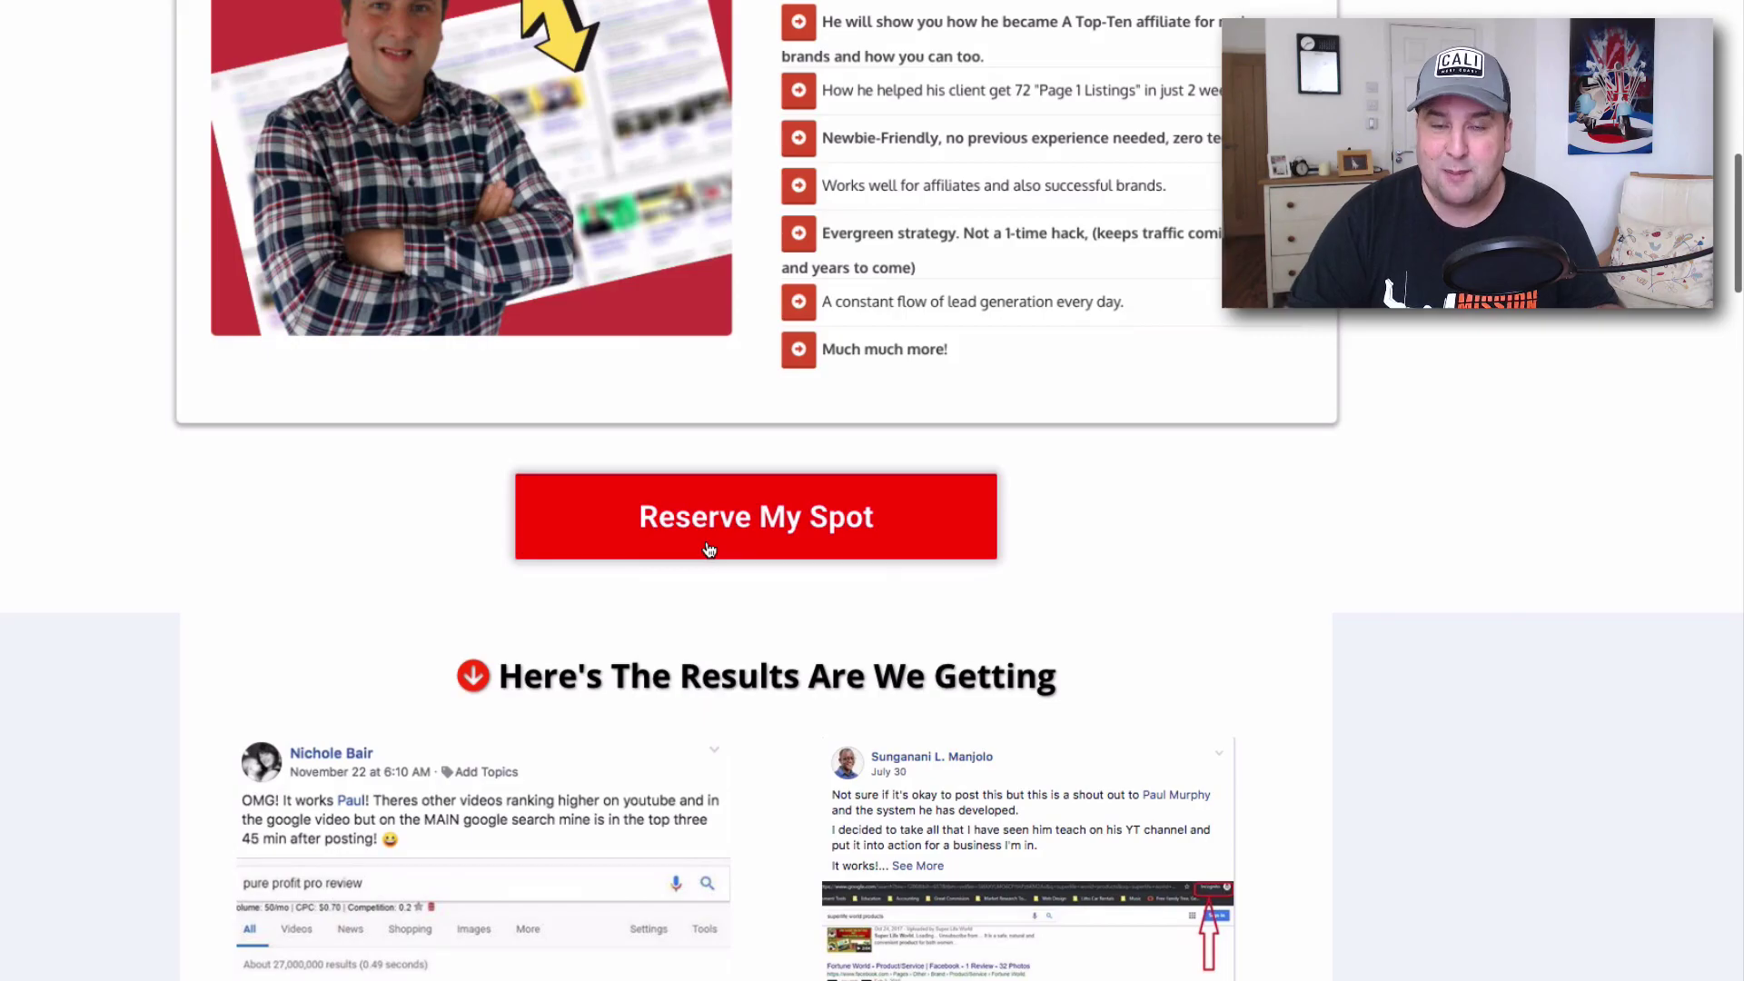
scroll(672, 508, "down", 20)
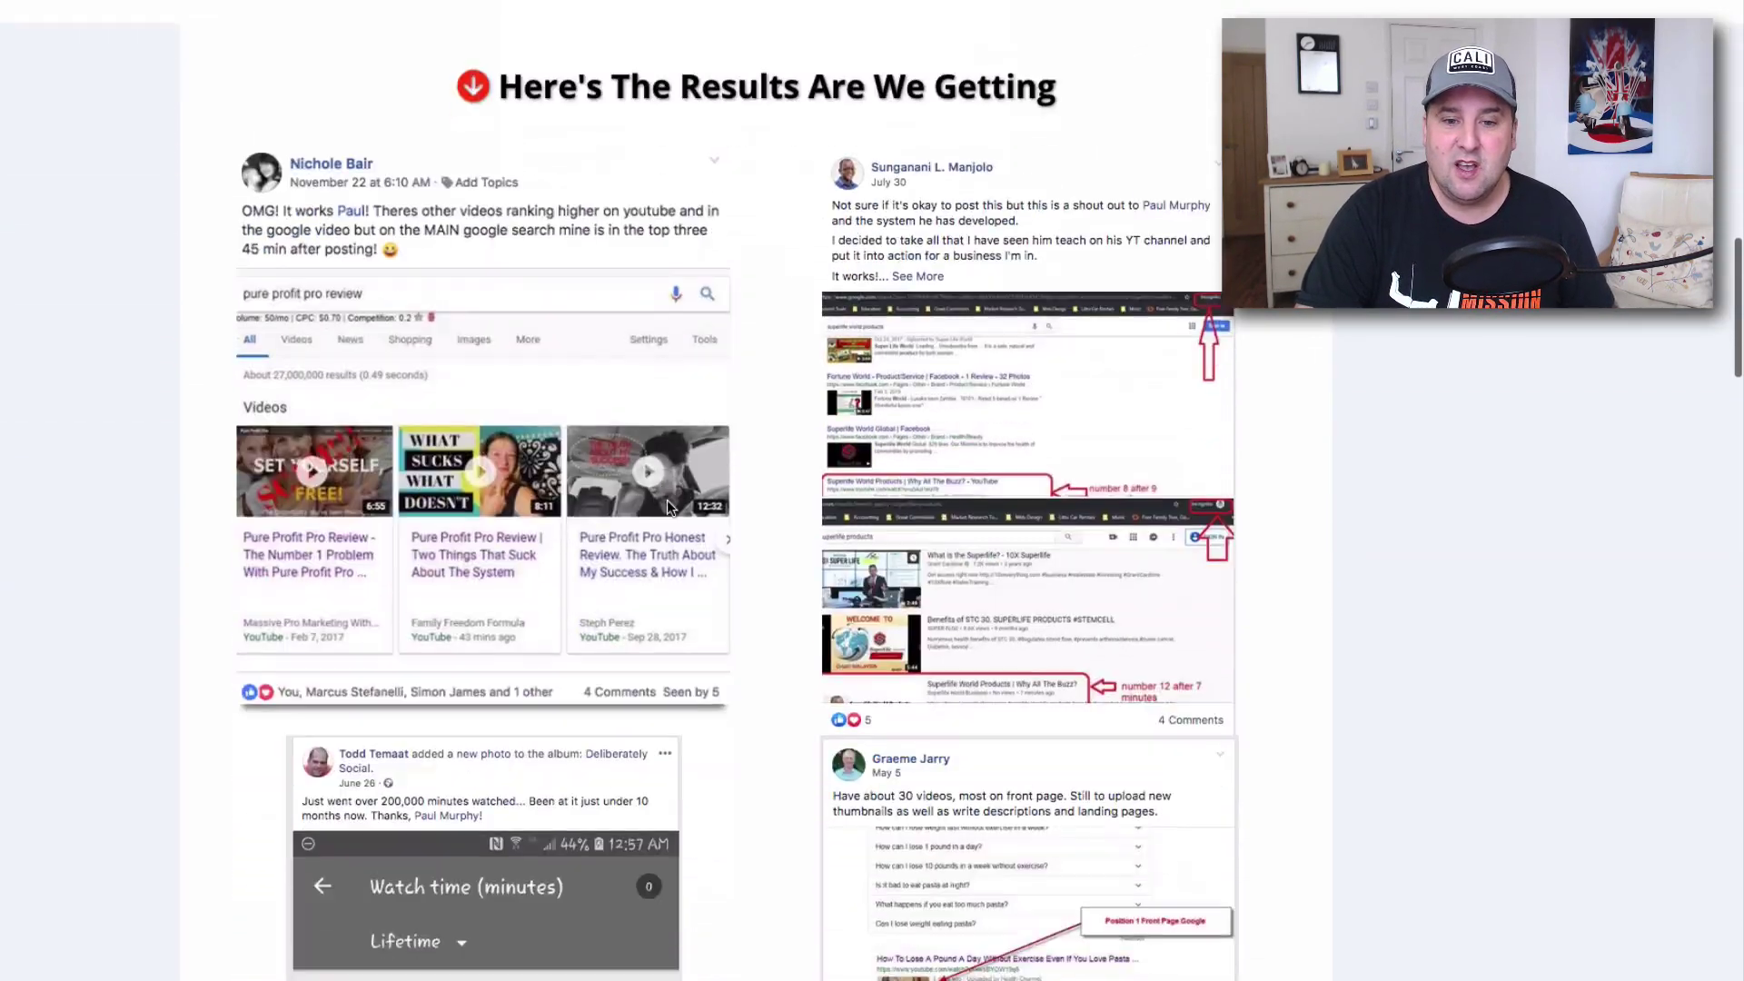
scroll(672, 511, "down", 8)
scroll(673, 511, "up", 1)
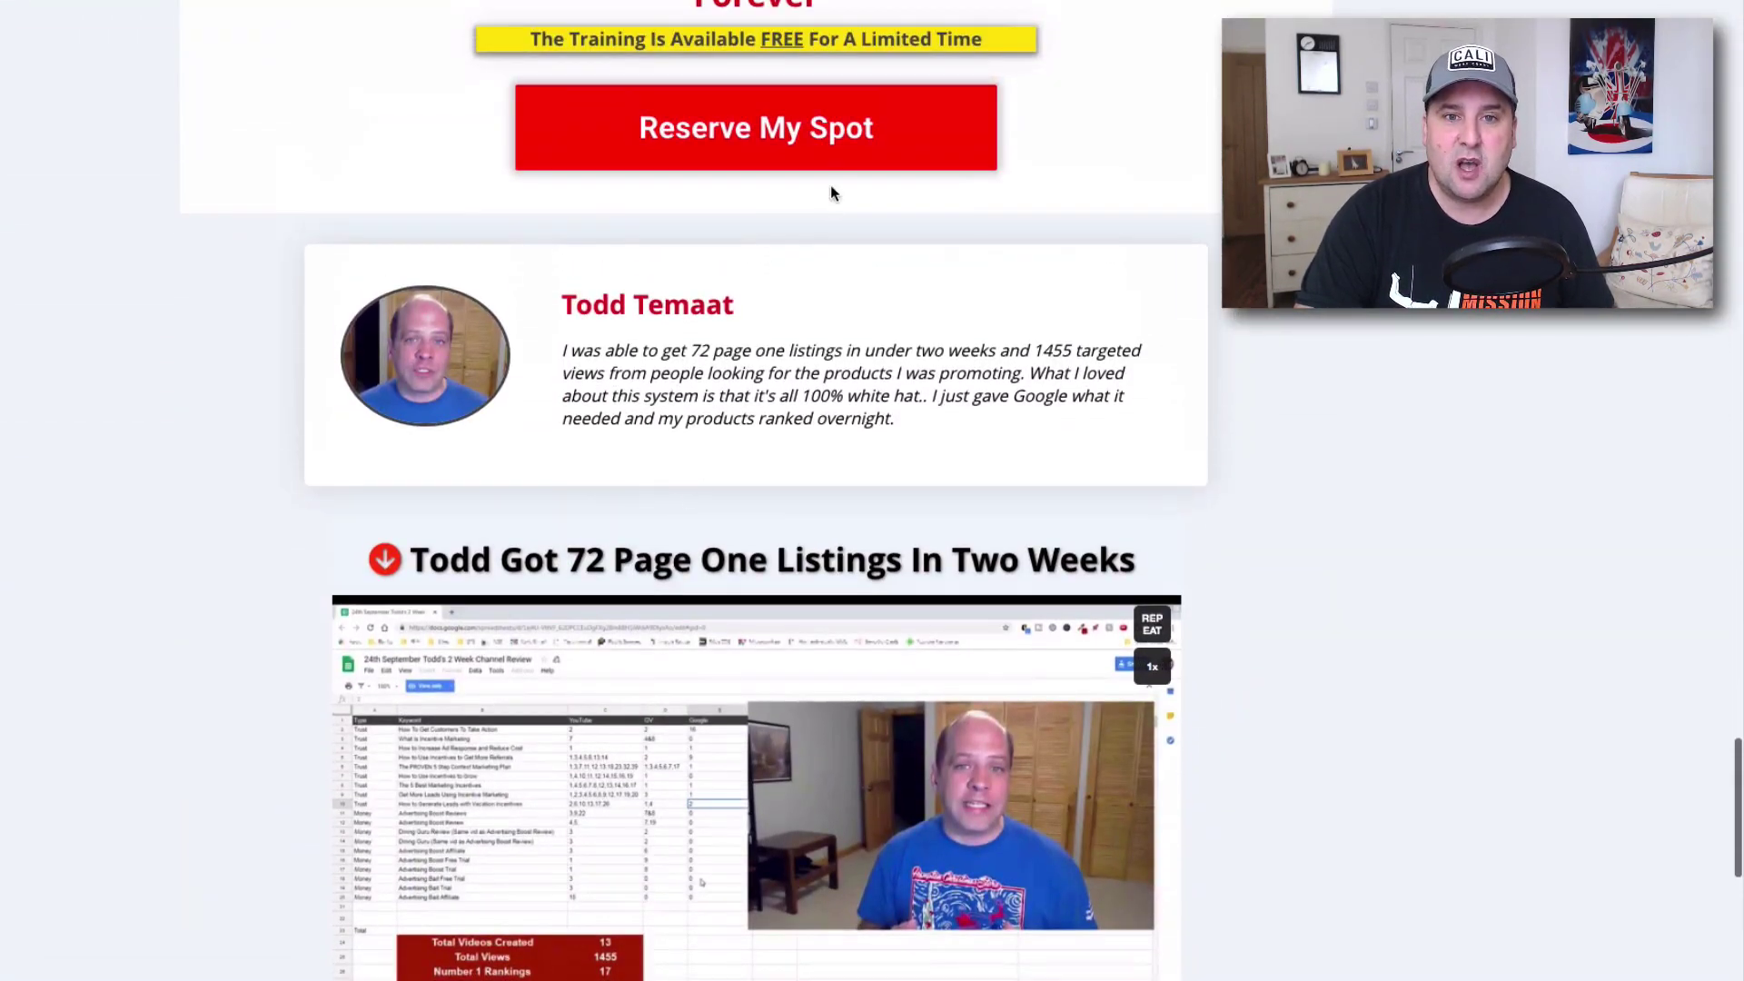
scroll(818, 182, "up", 11)
scroll(848, 257, "up", 20)
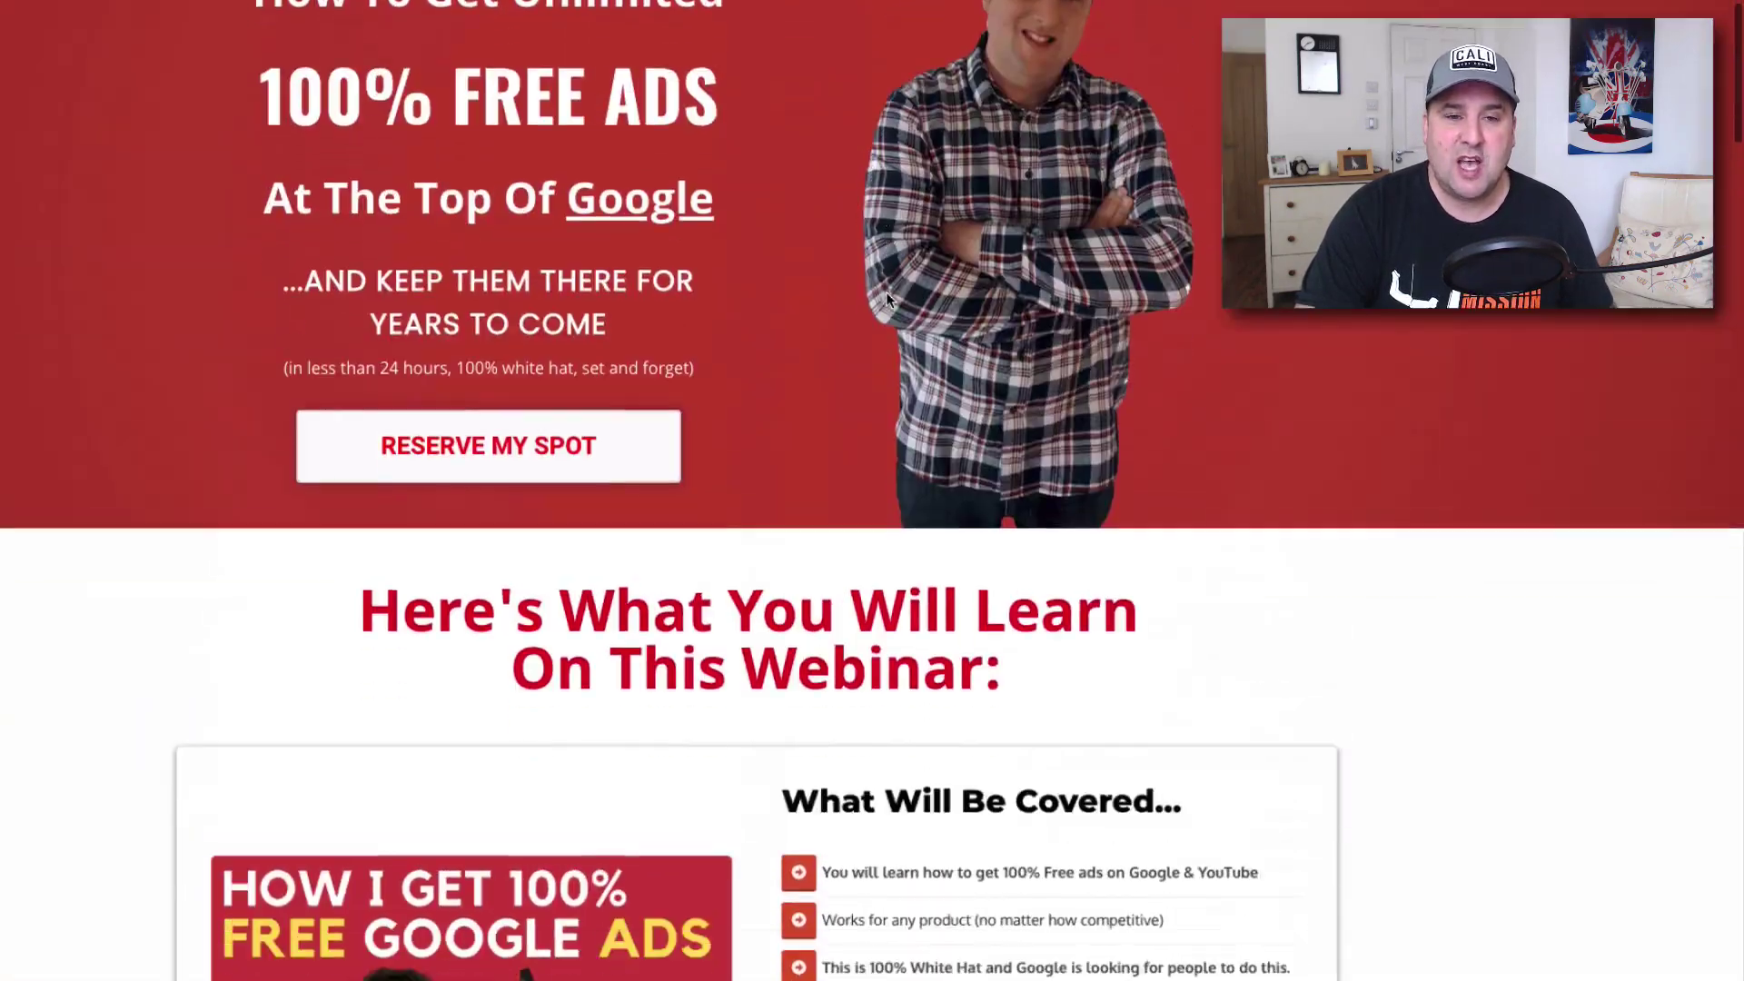
scroll(887, 300, "down", 1)
left_click(534, 400)
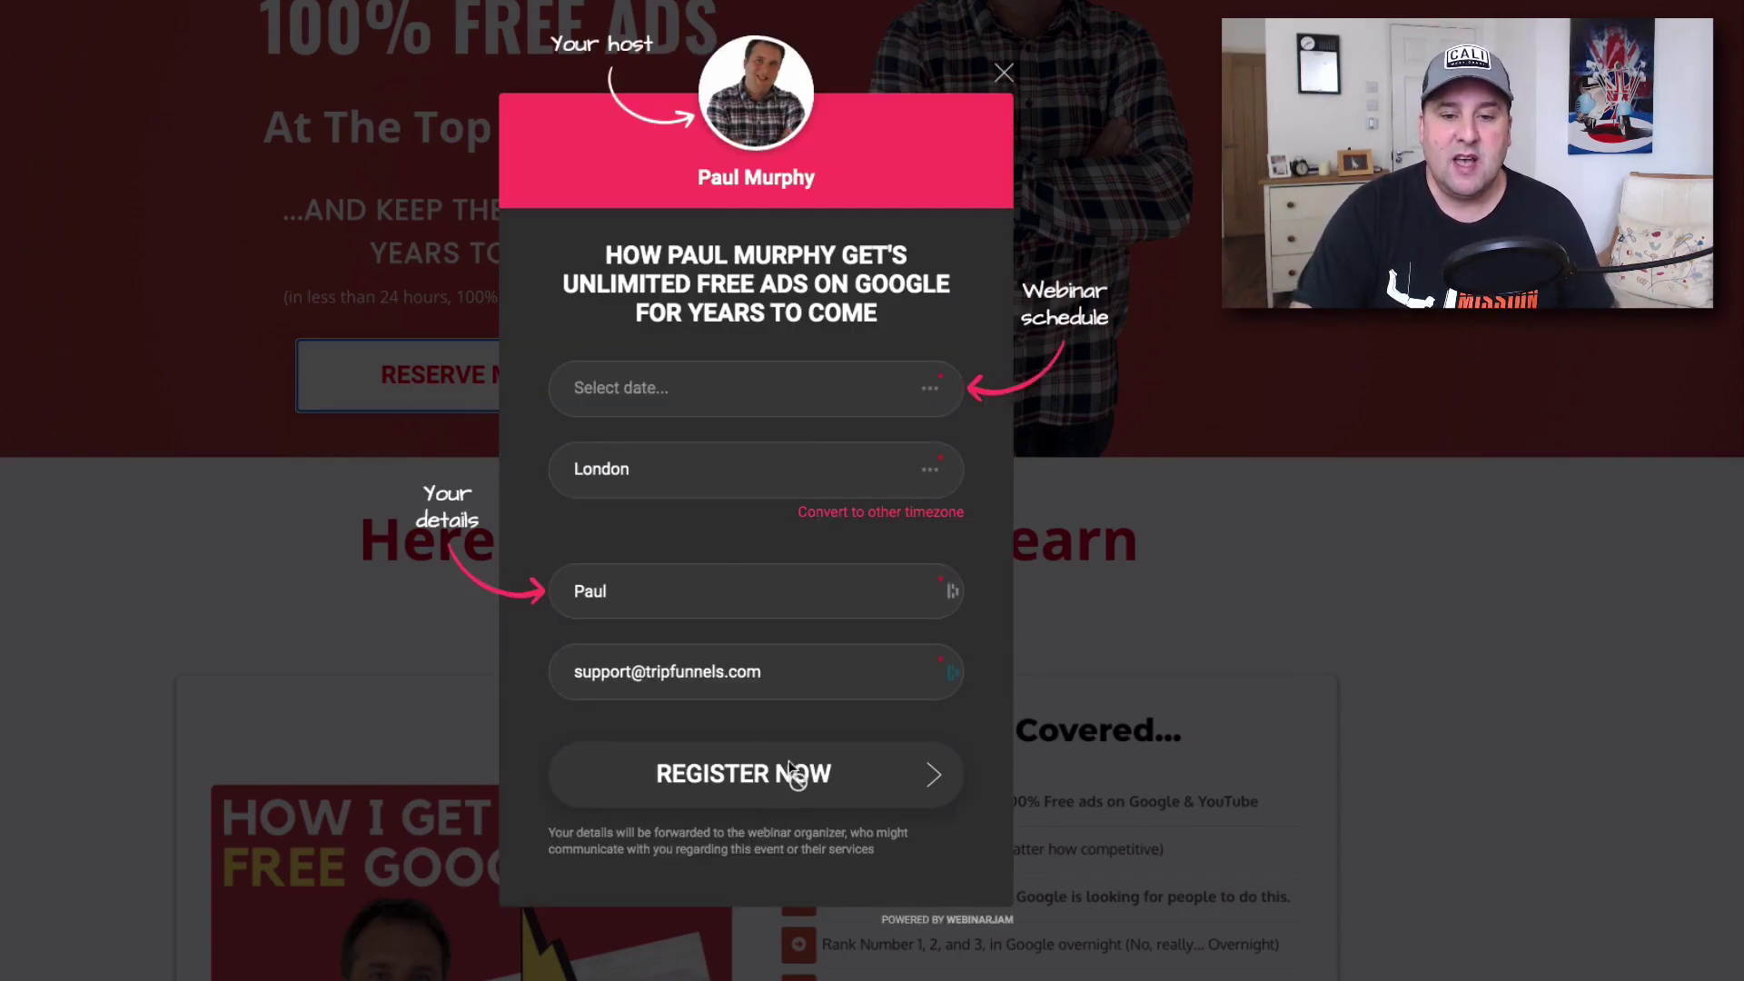
left_click(726, 408)
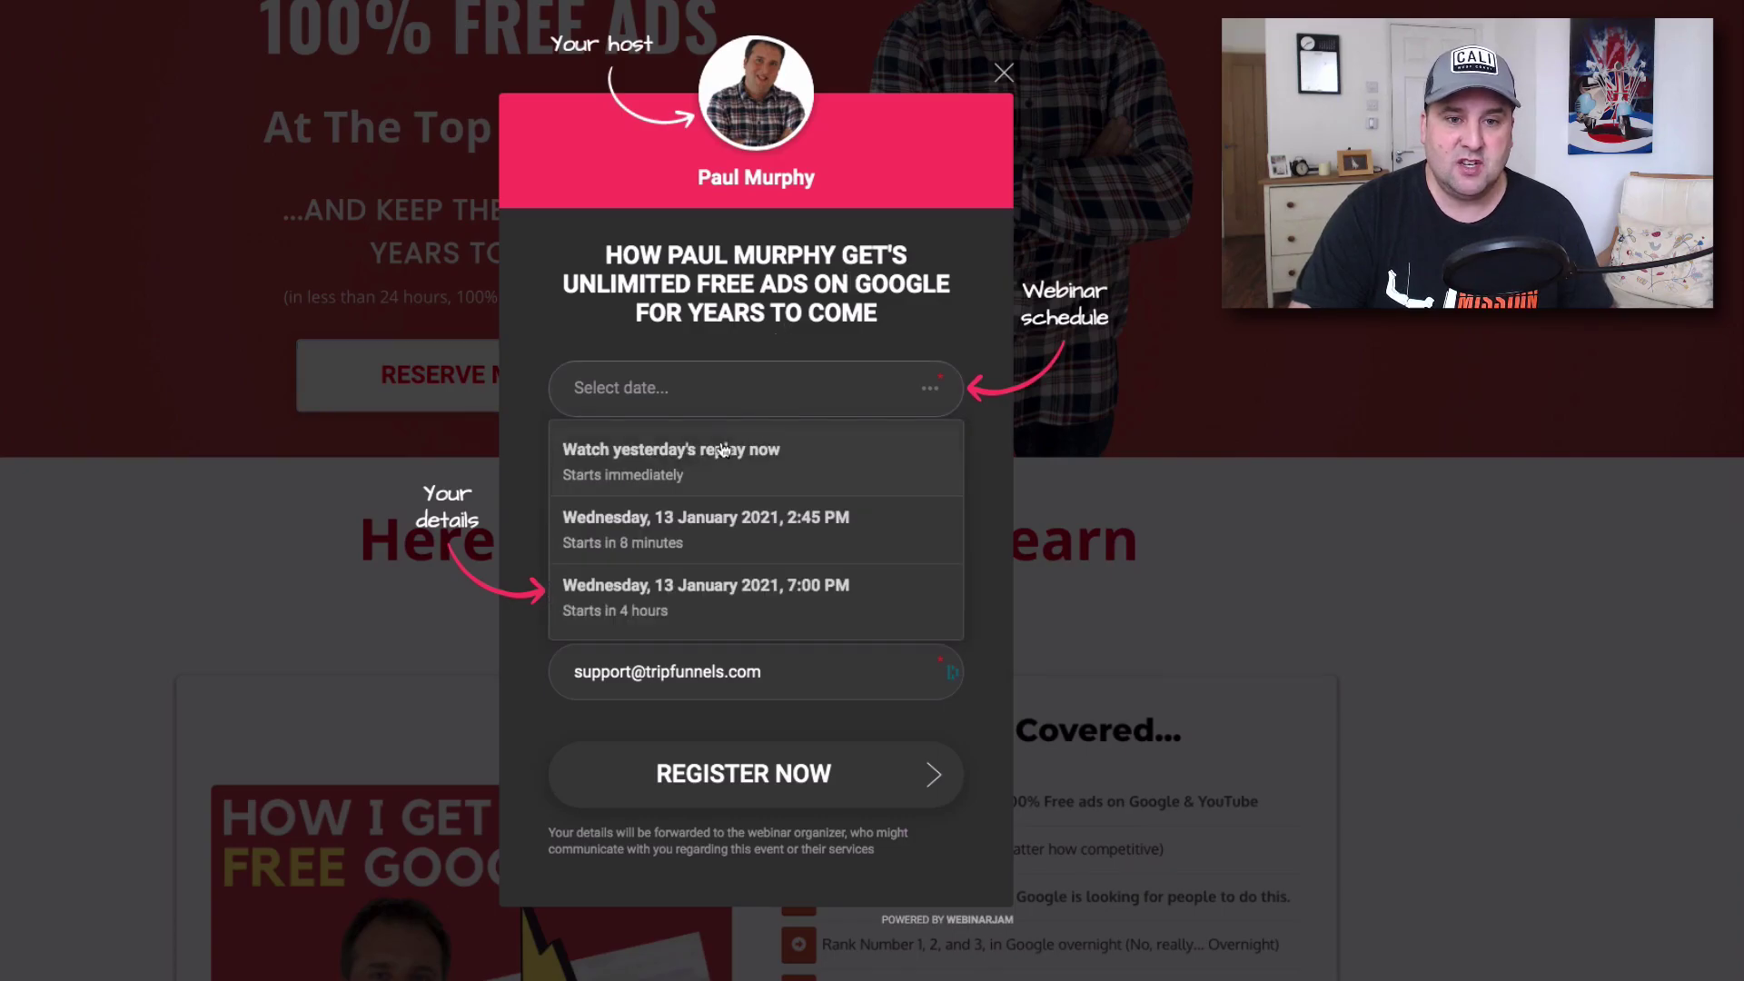
left_click(754, 805)
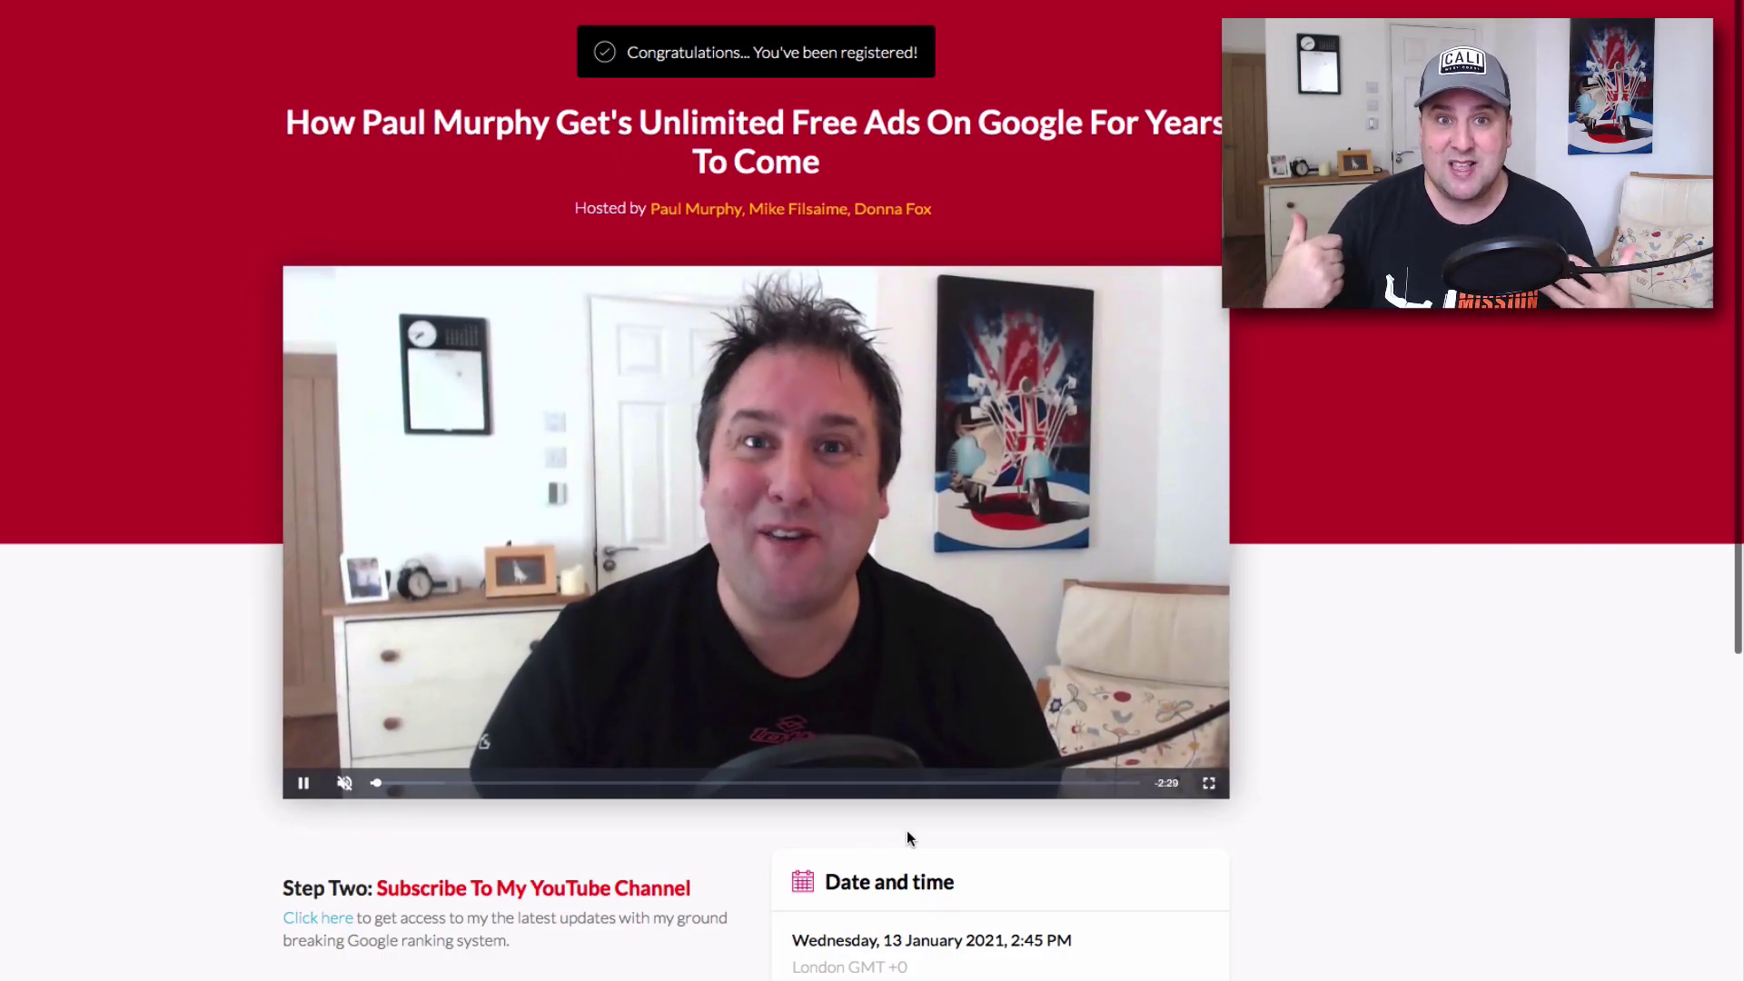
Find the Links section on the thank-you page and open the registrant's personal webinar link.
scroll(453, 488, "down", 5)
scroll(453, 488, "up", 5)
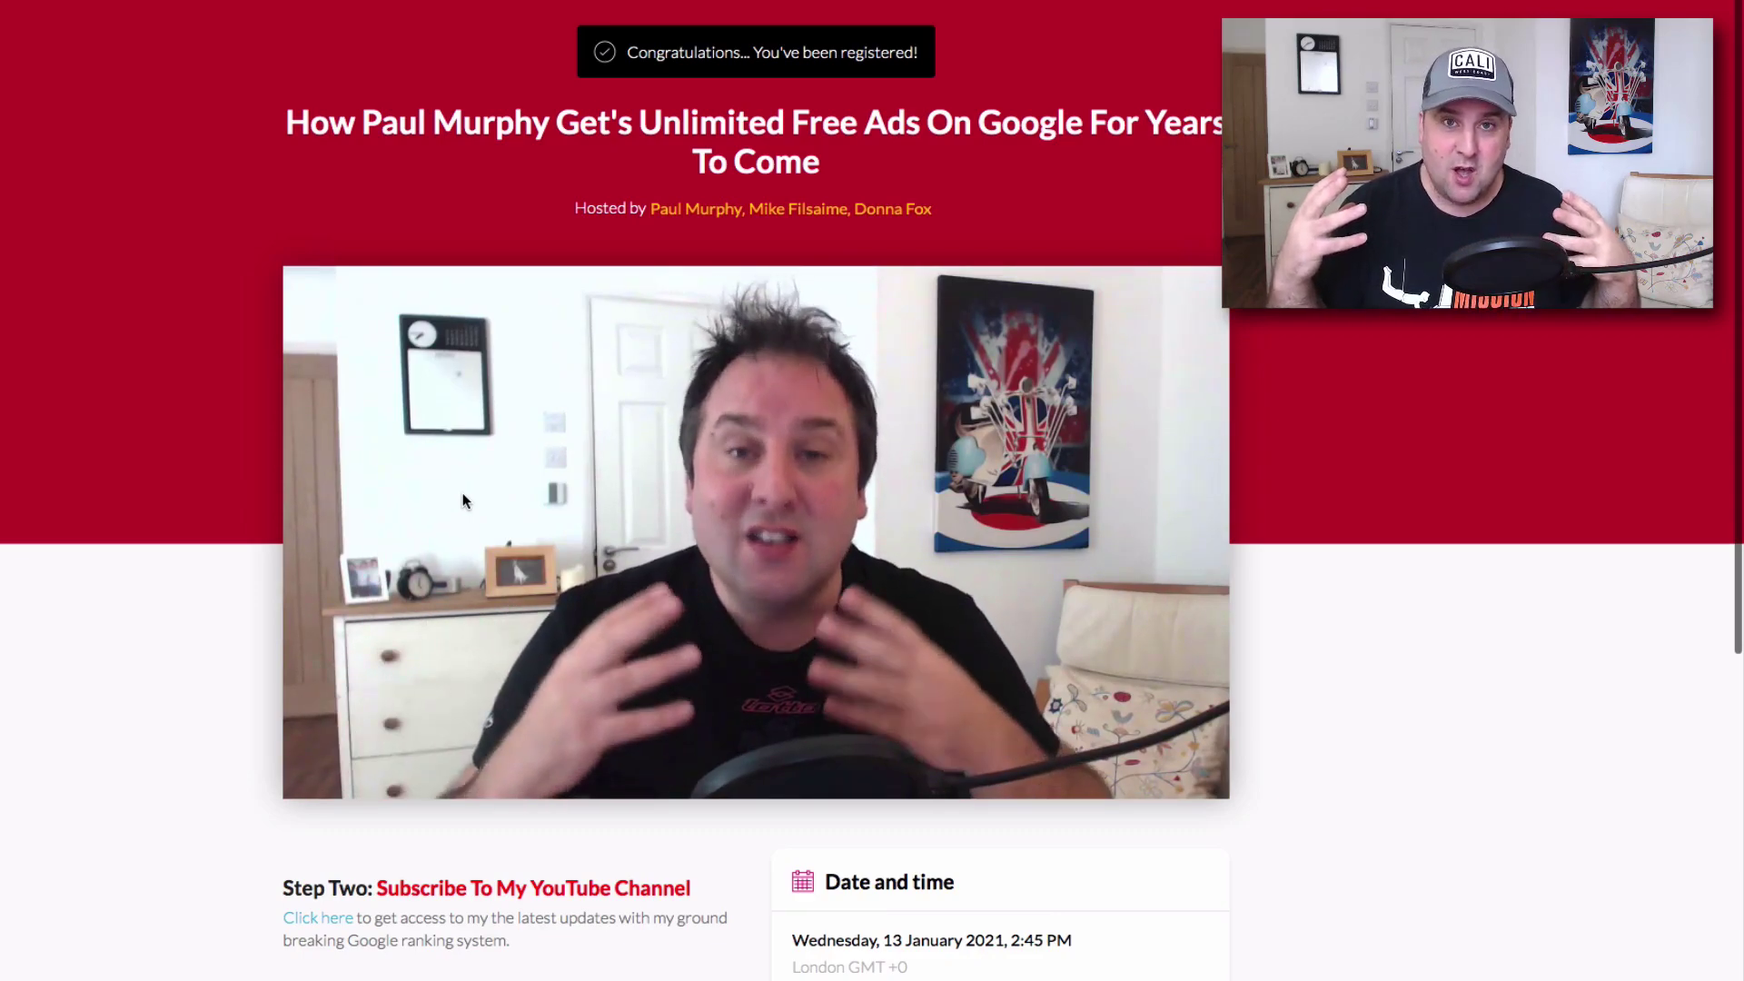
scroll(461, 492, "down", 5)
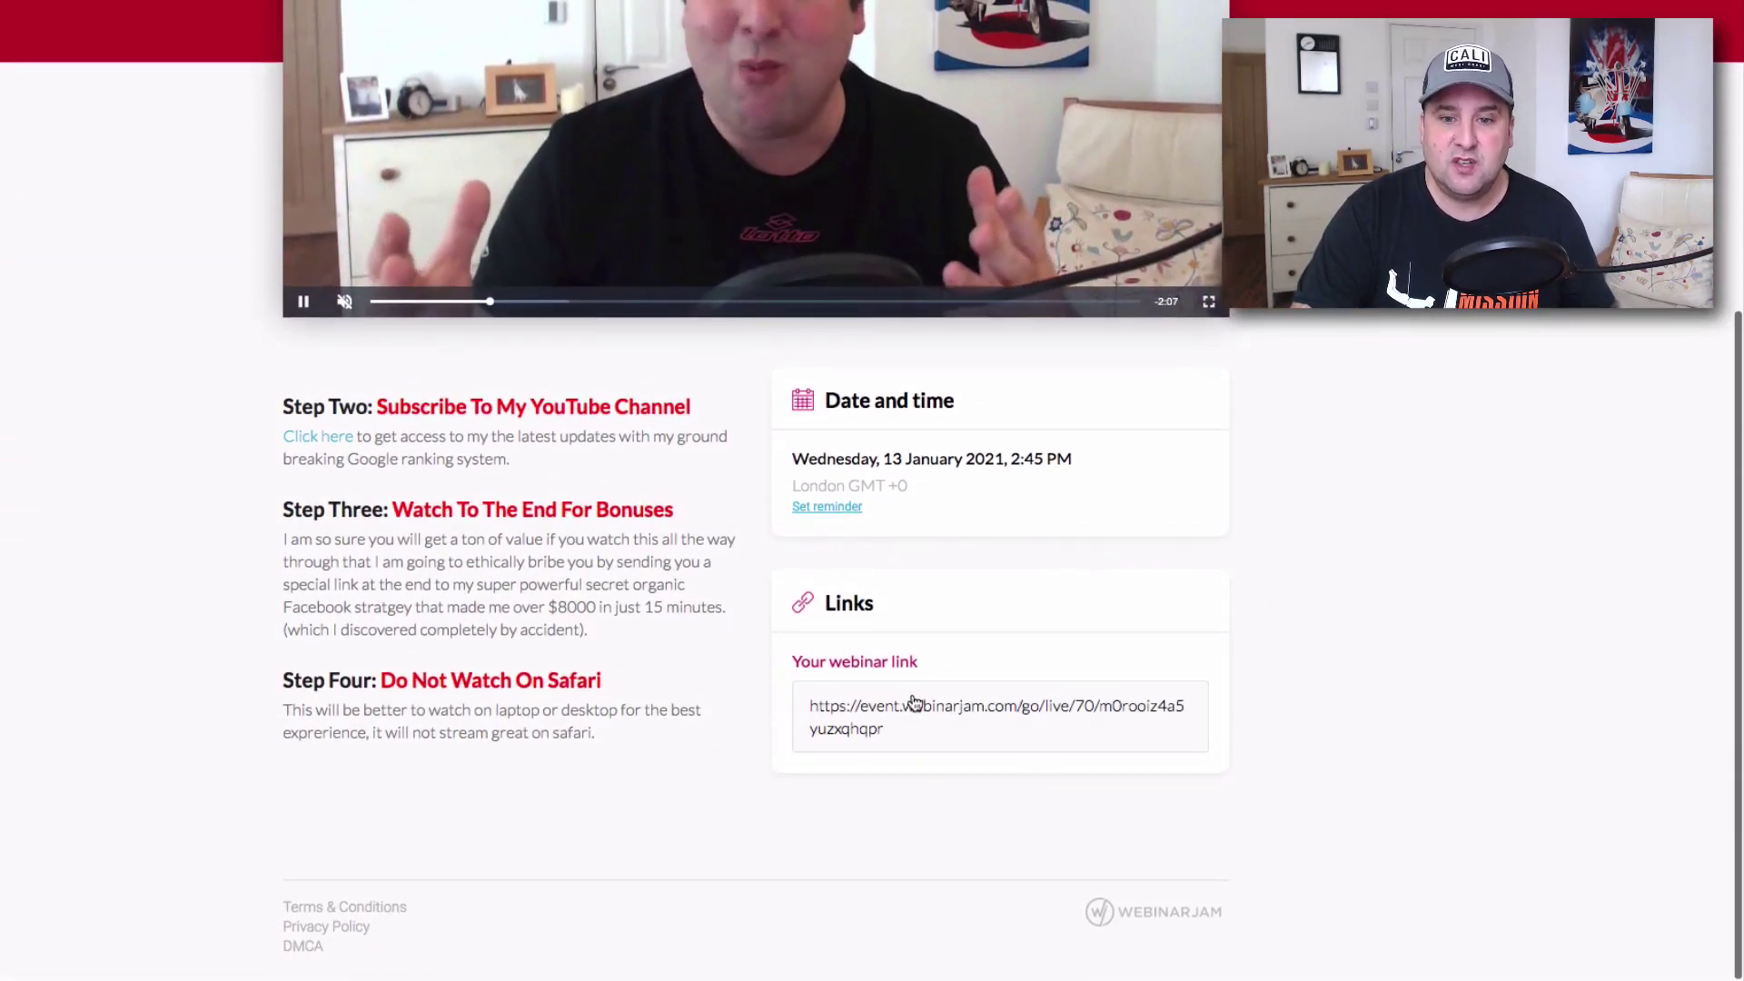
scroll(913, 704, "up", 5)
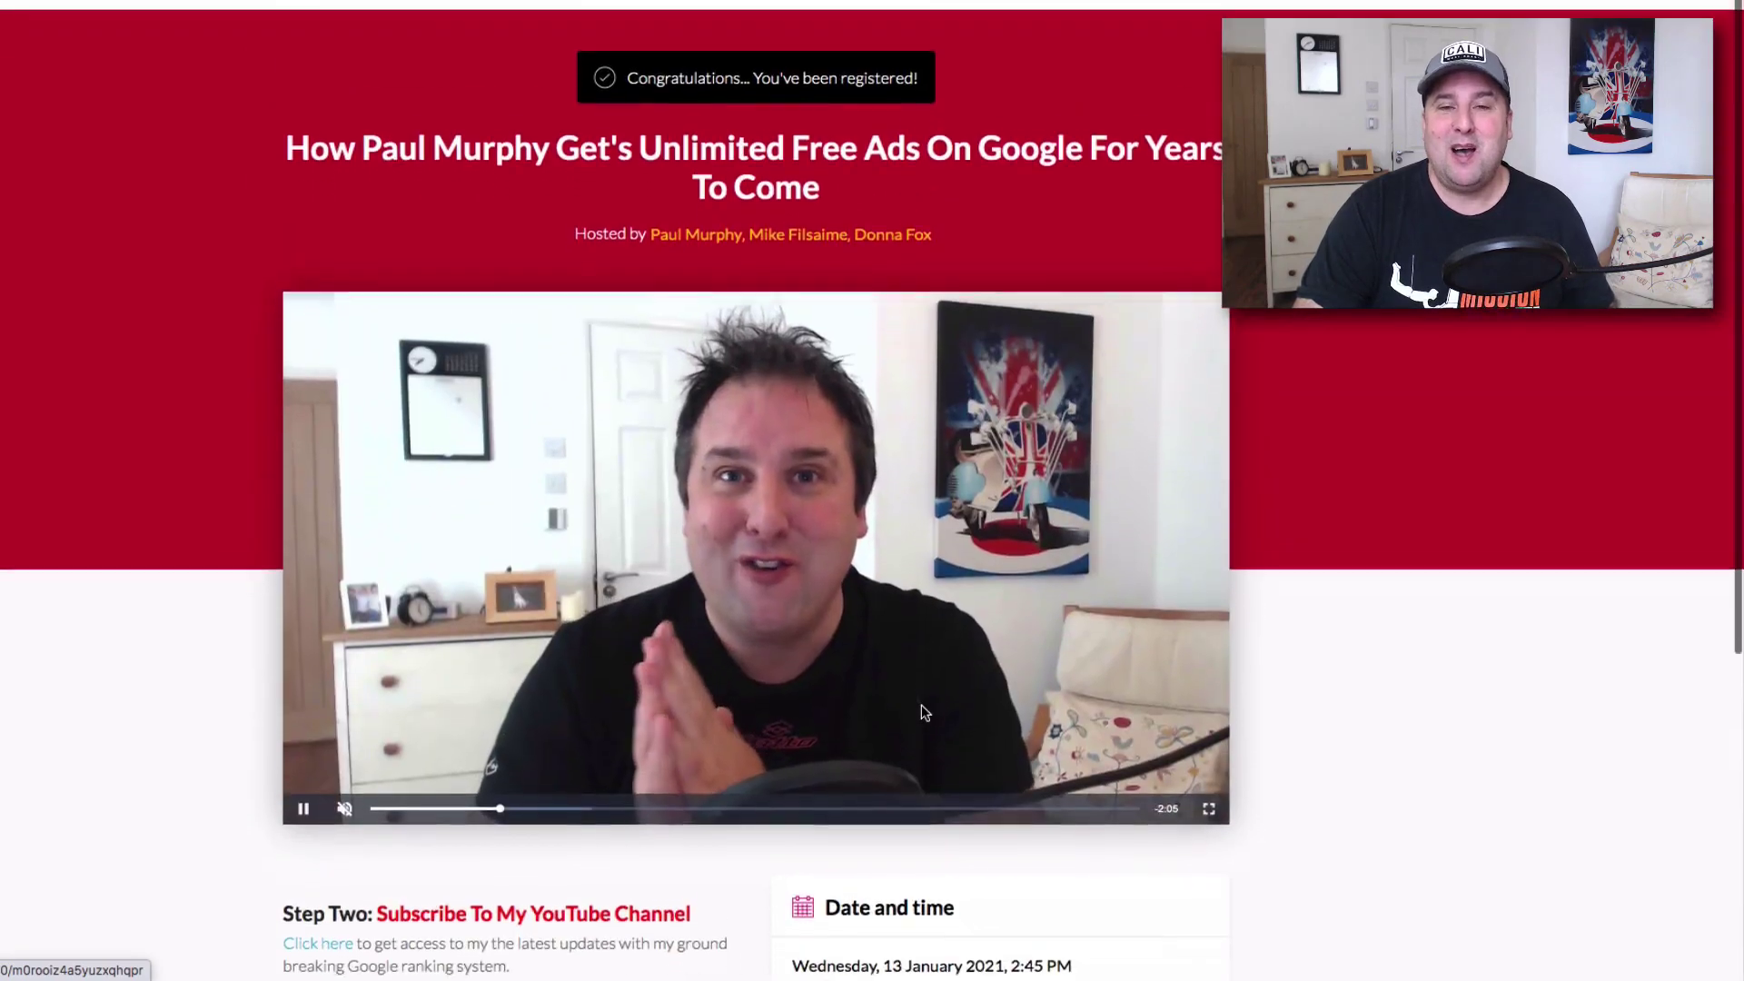
scroll(920, 706, "down", 1)
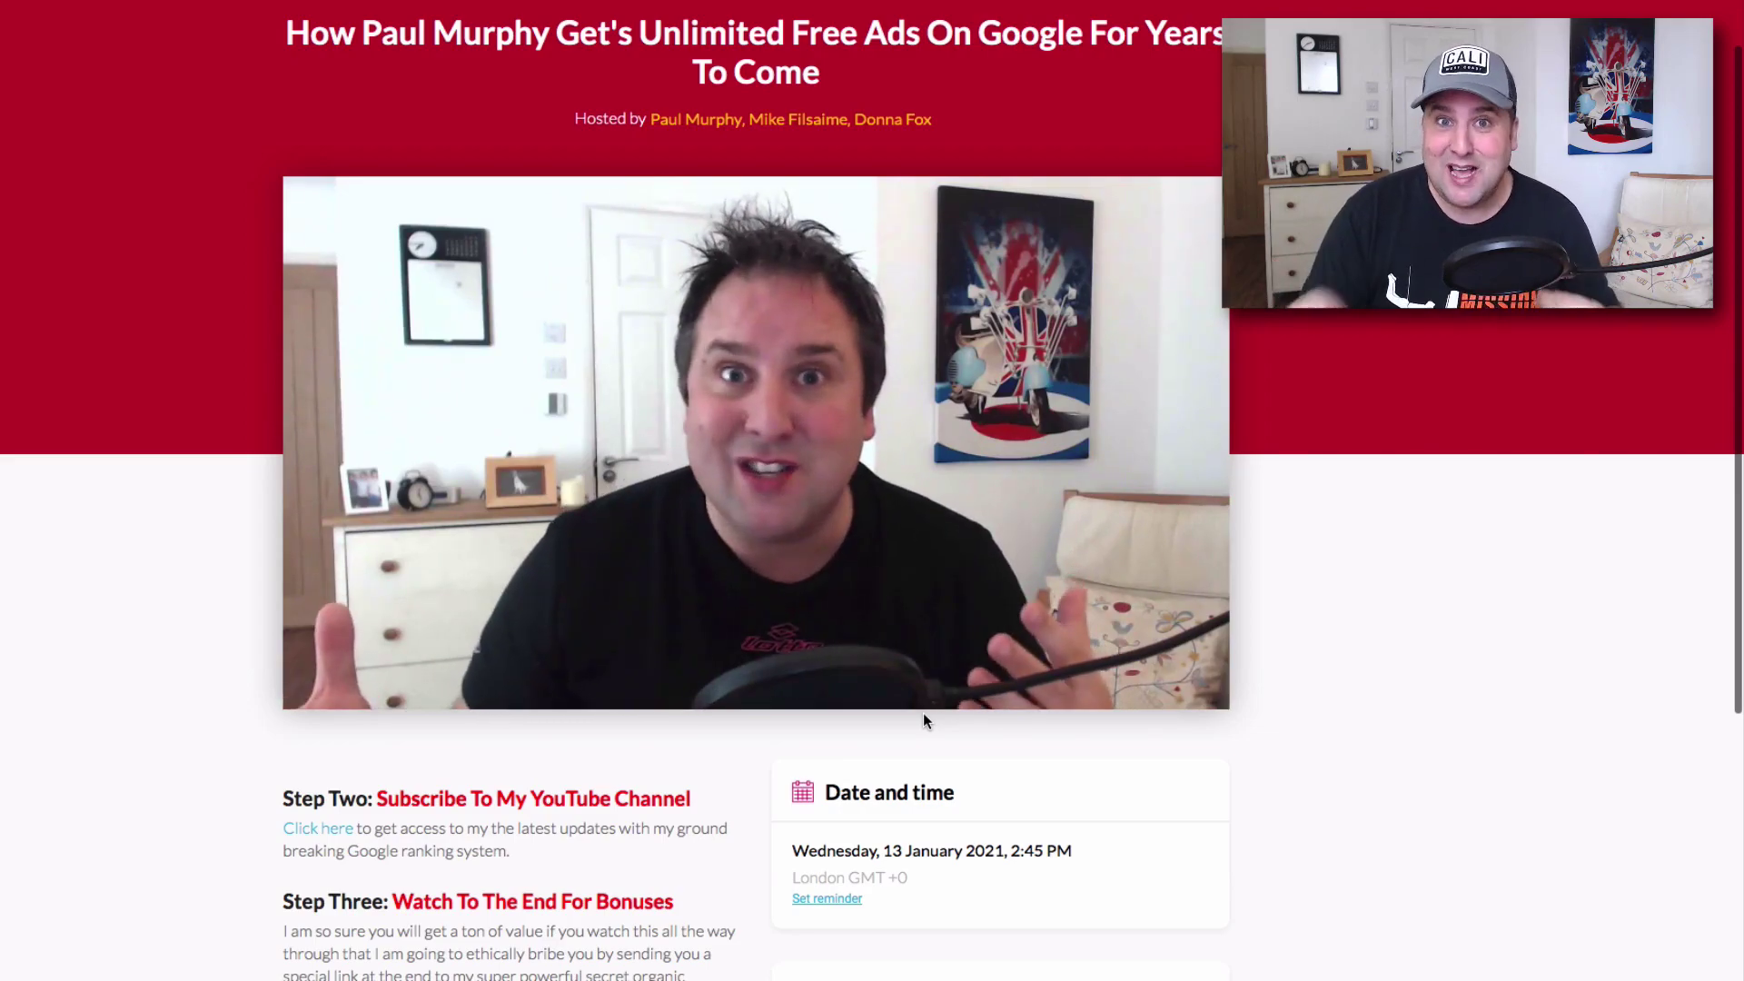
scroll(922, 712, "down", 3)
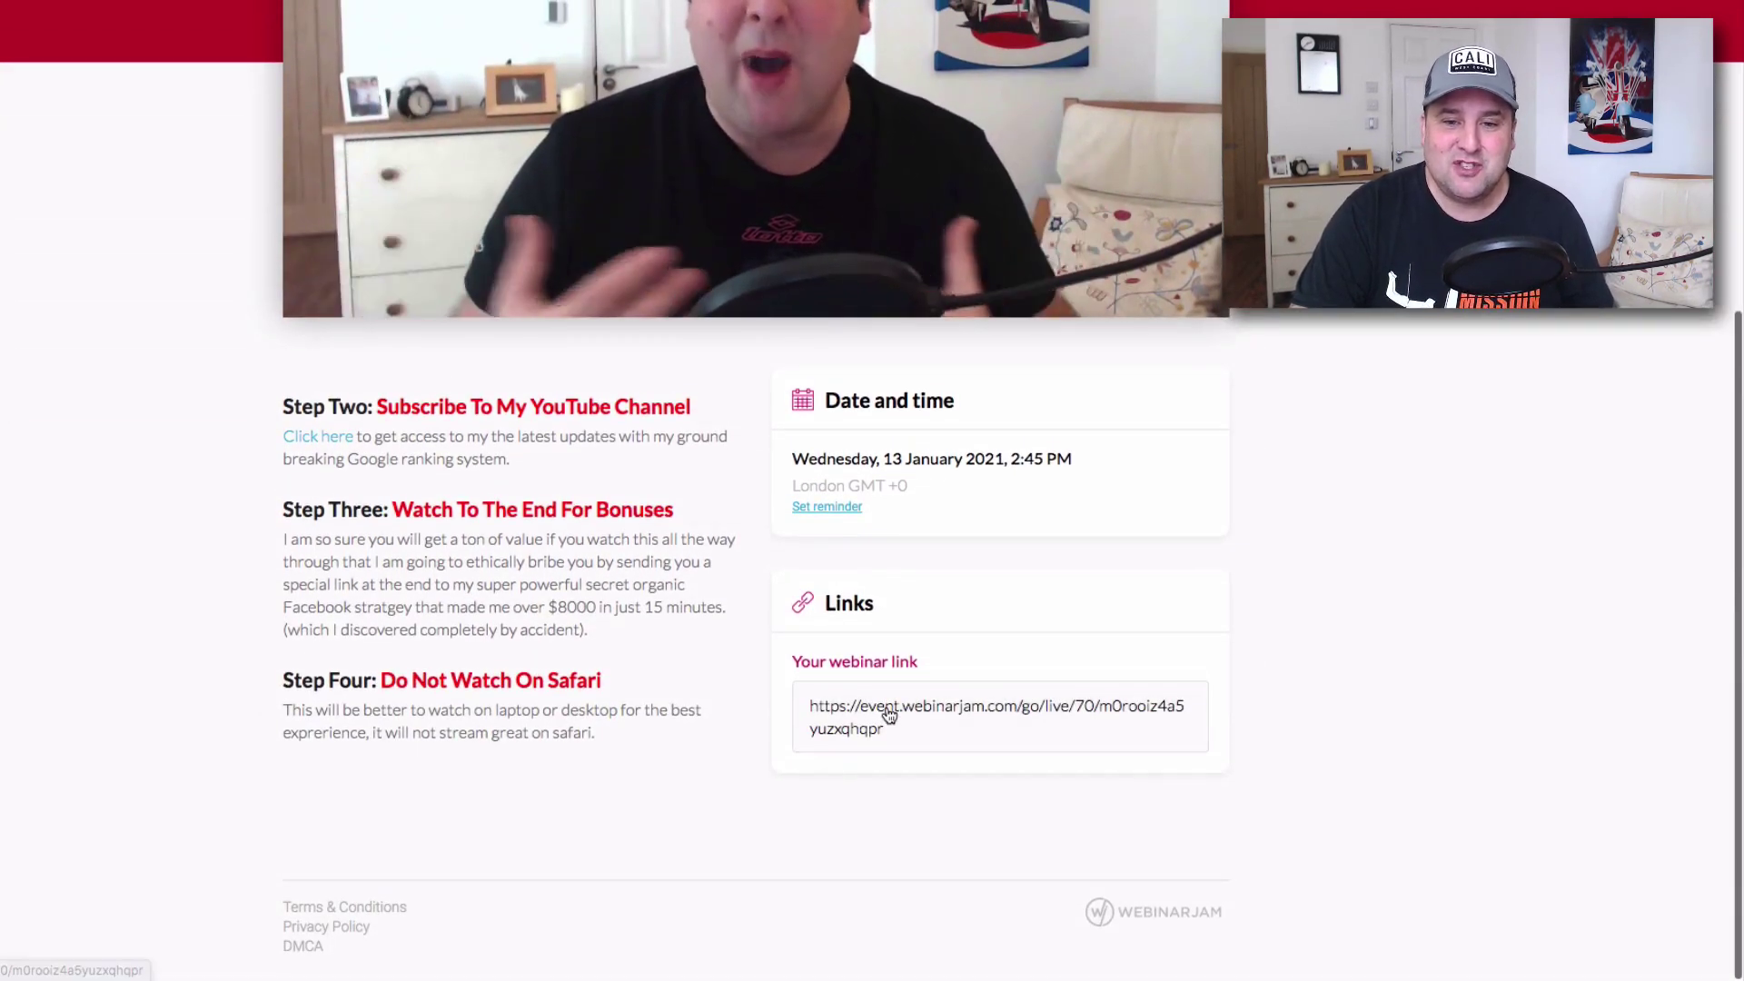
left_click(888, 715)
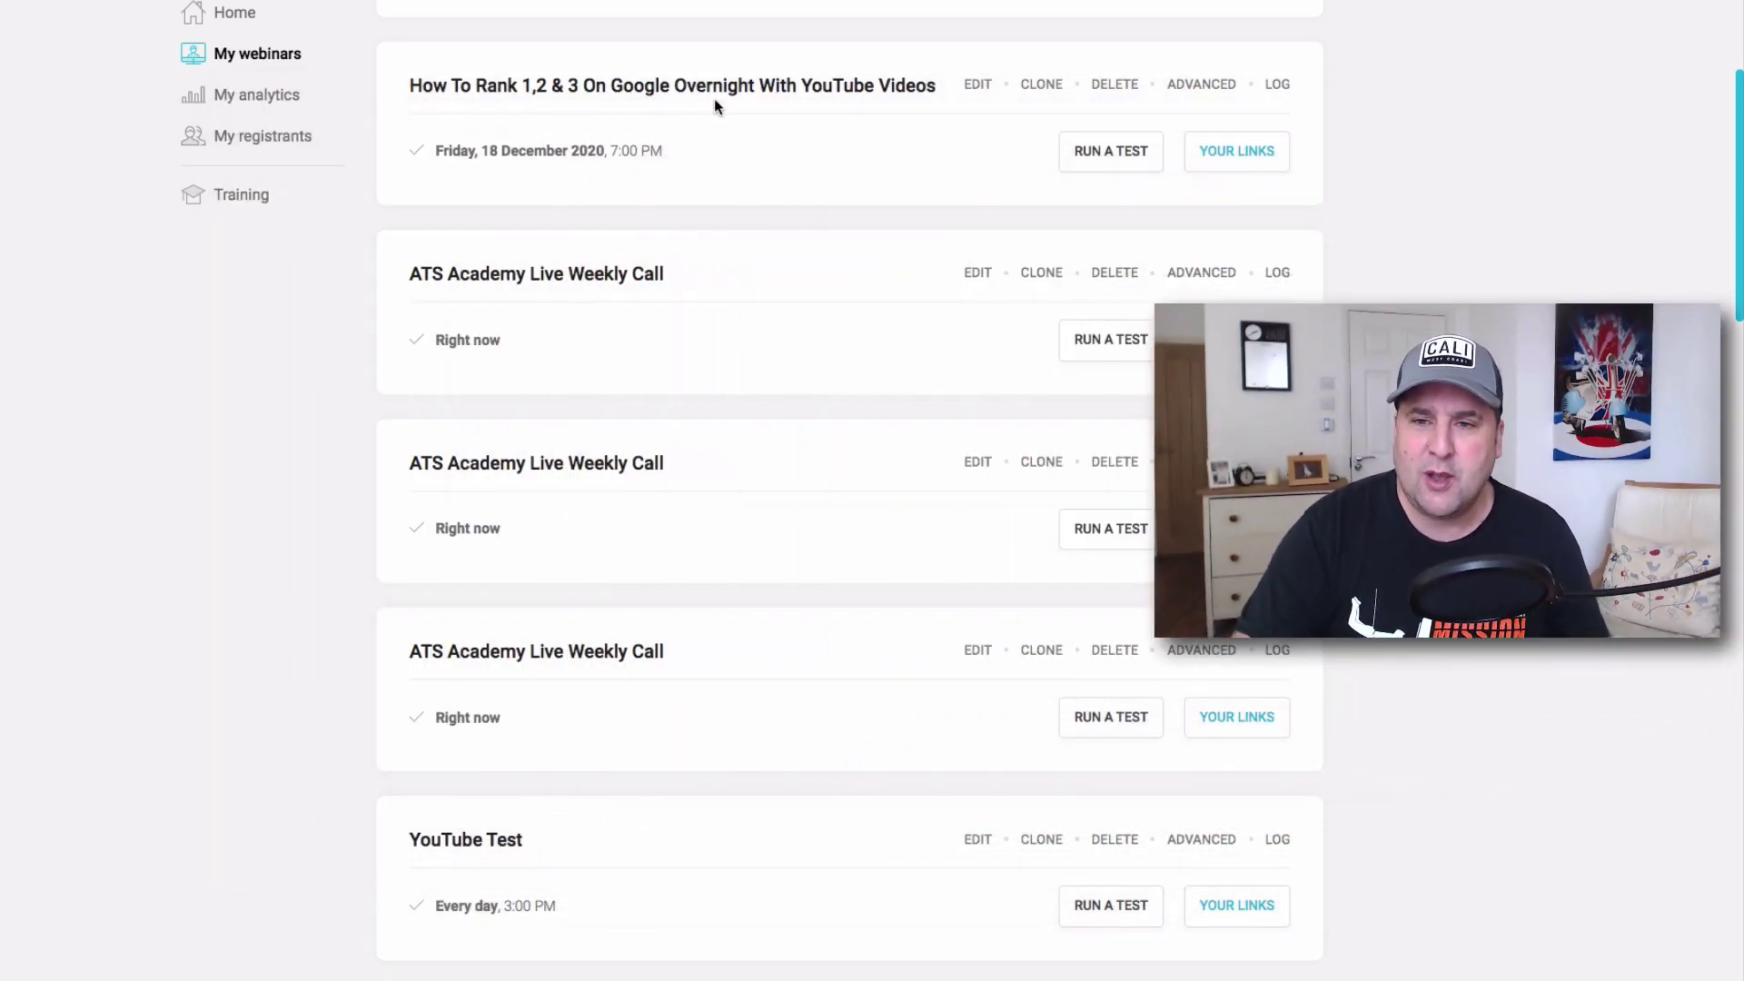
Return to the top of My webinars and choose ADD WEBINAR.
scroll(783, 196, "up", 2)
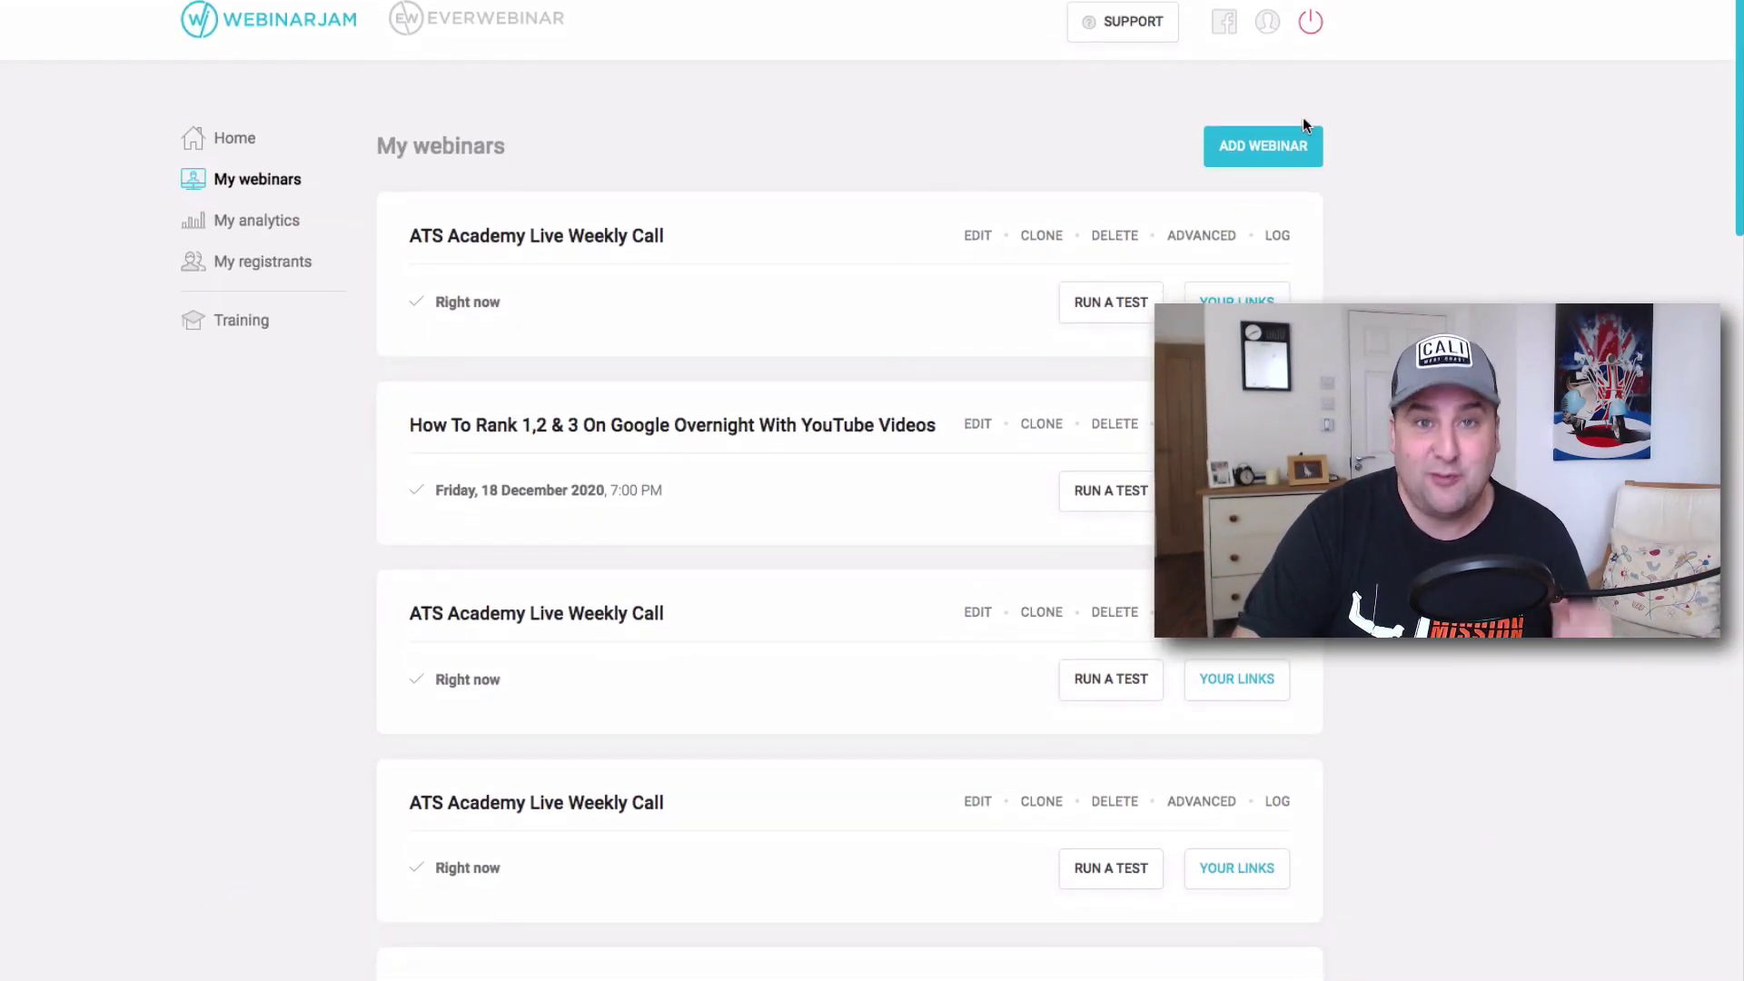
left_click(1287, 151)
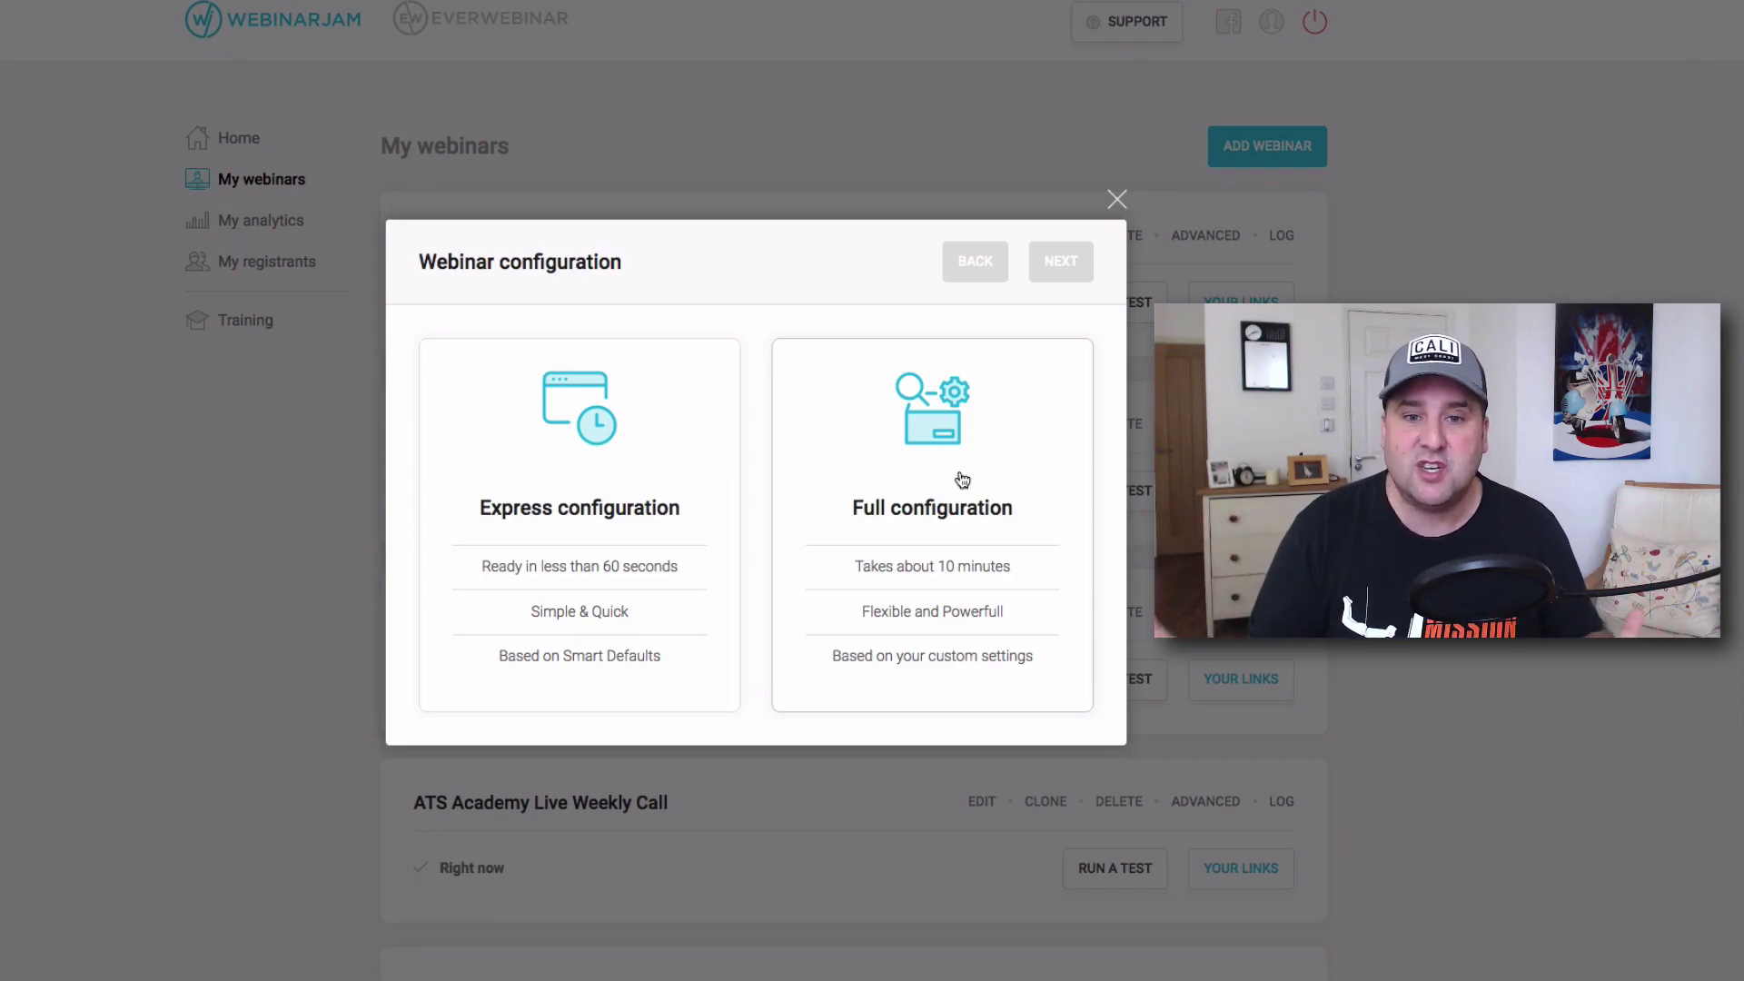
Choose Full configuration and Schedule for later, then continue to Basic settings.
left_click(968, 578)
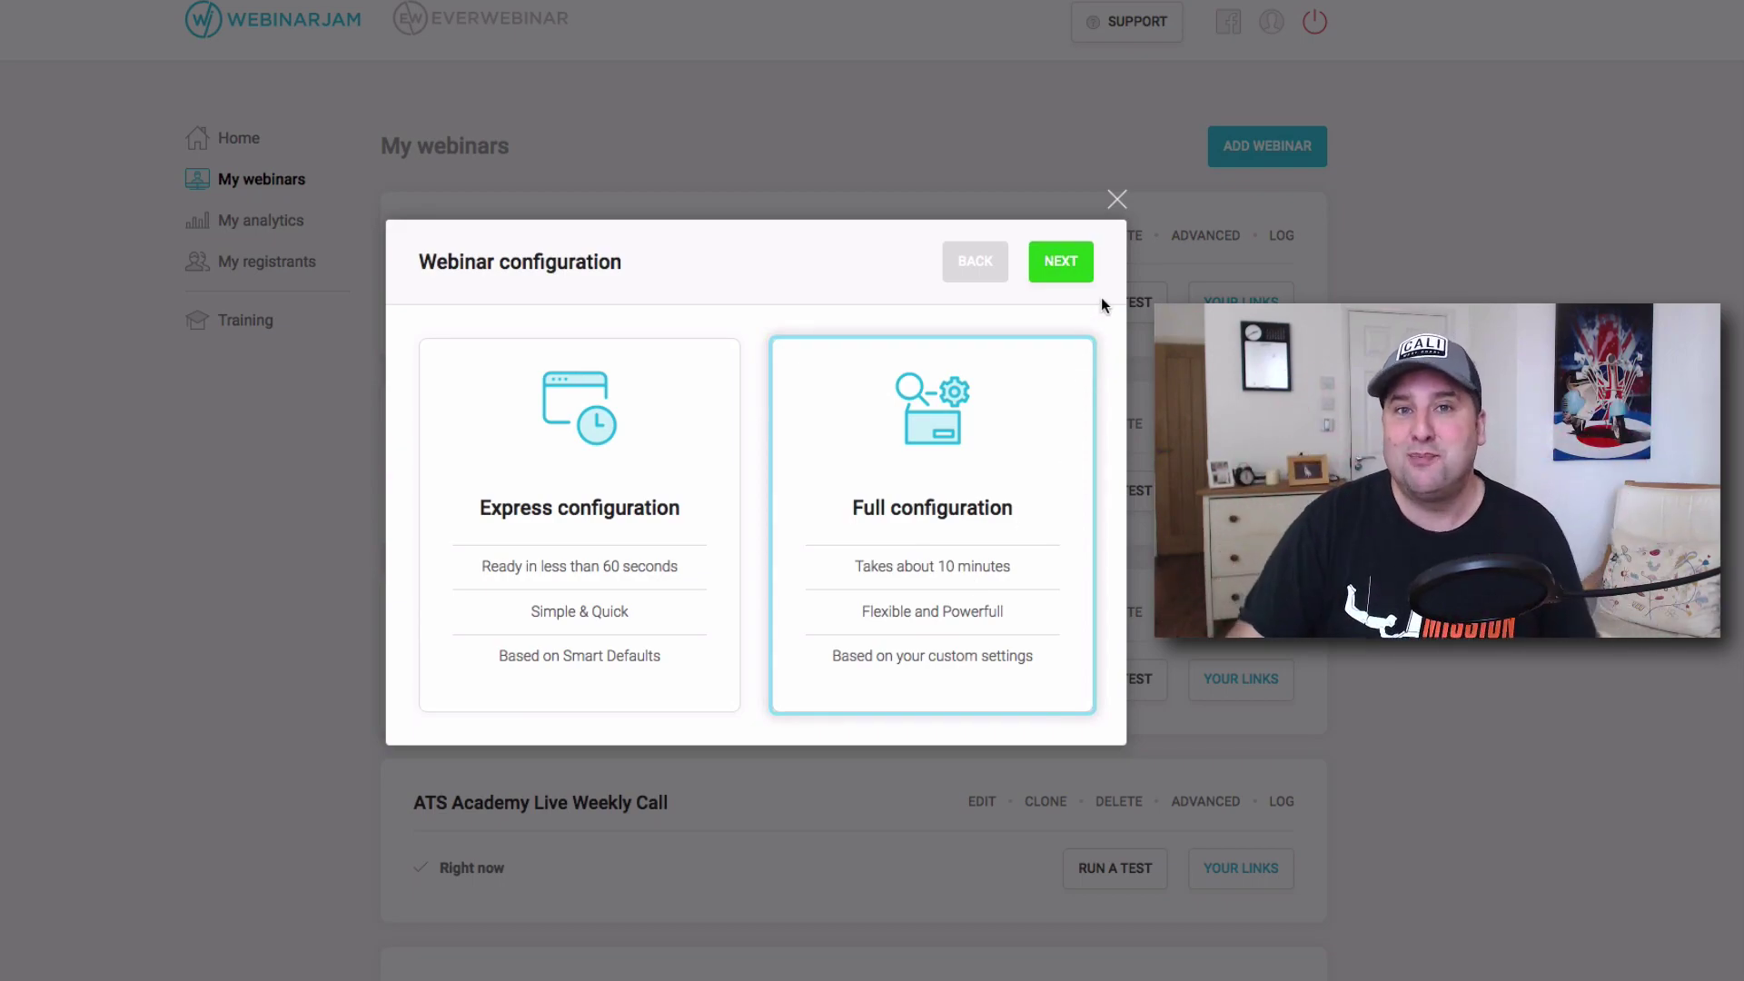
left_click(1061, 263)
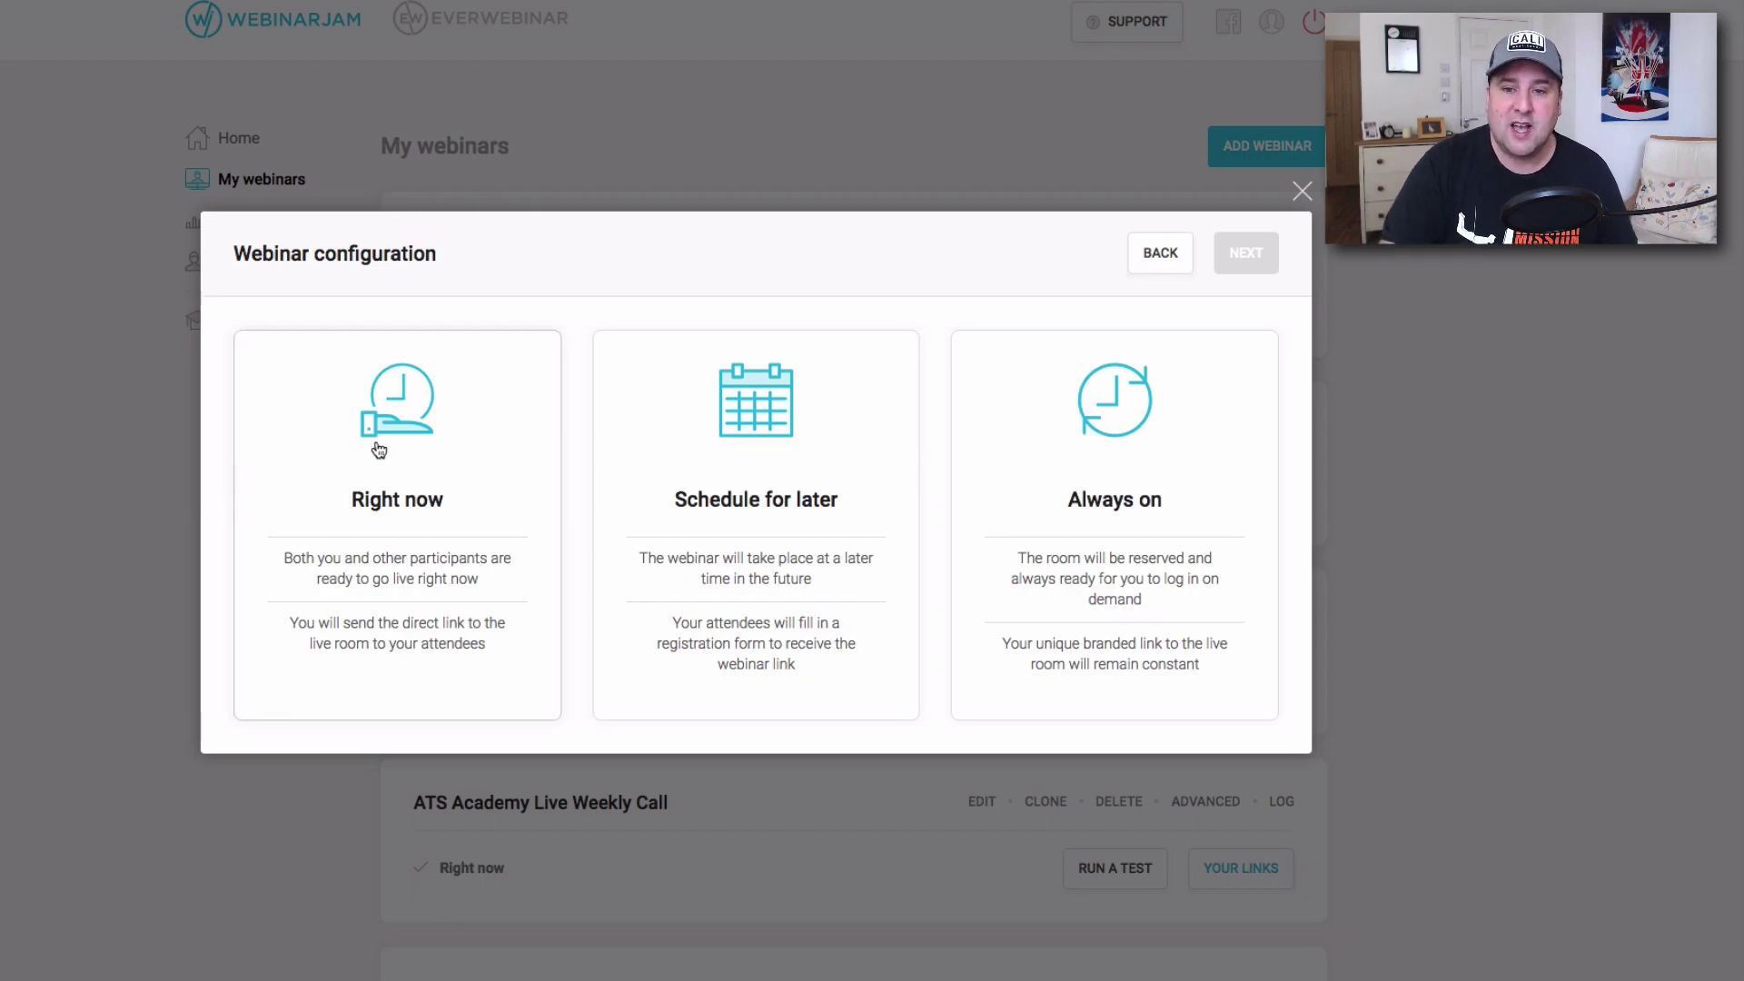
left_click(808, 485)
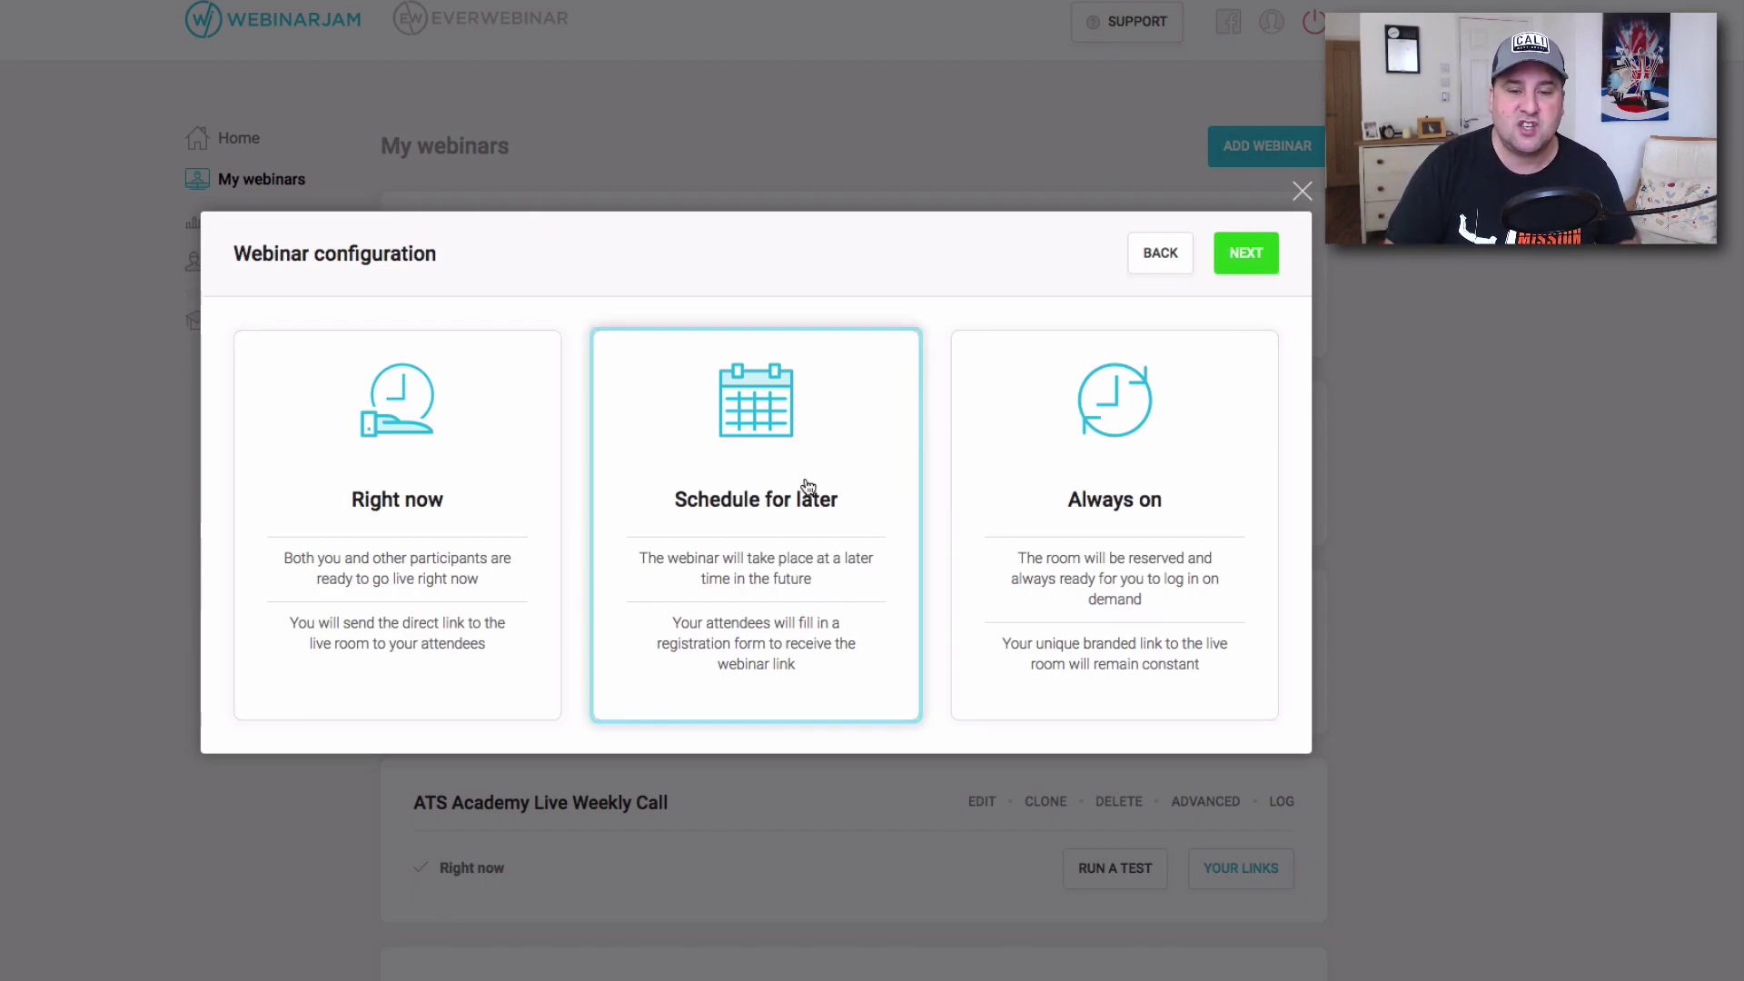
left_click(1245, 253)
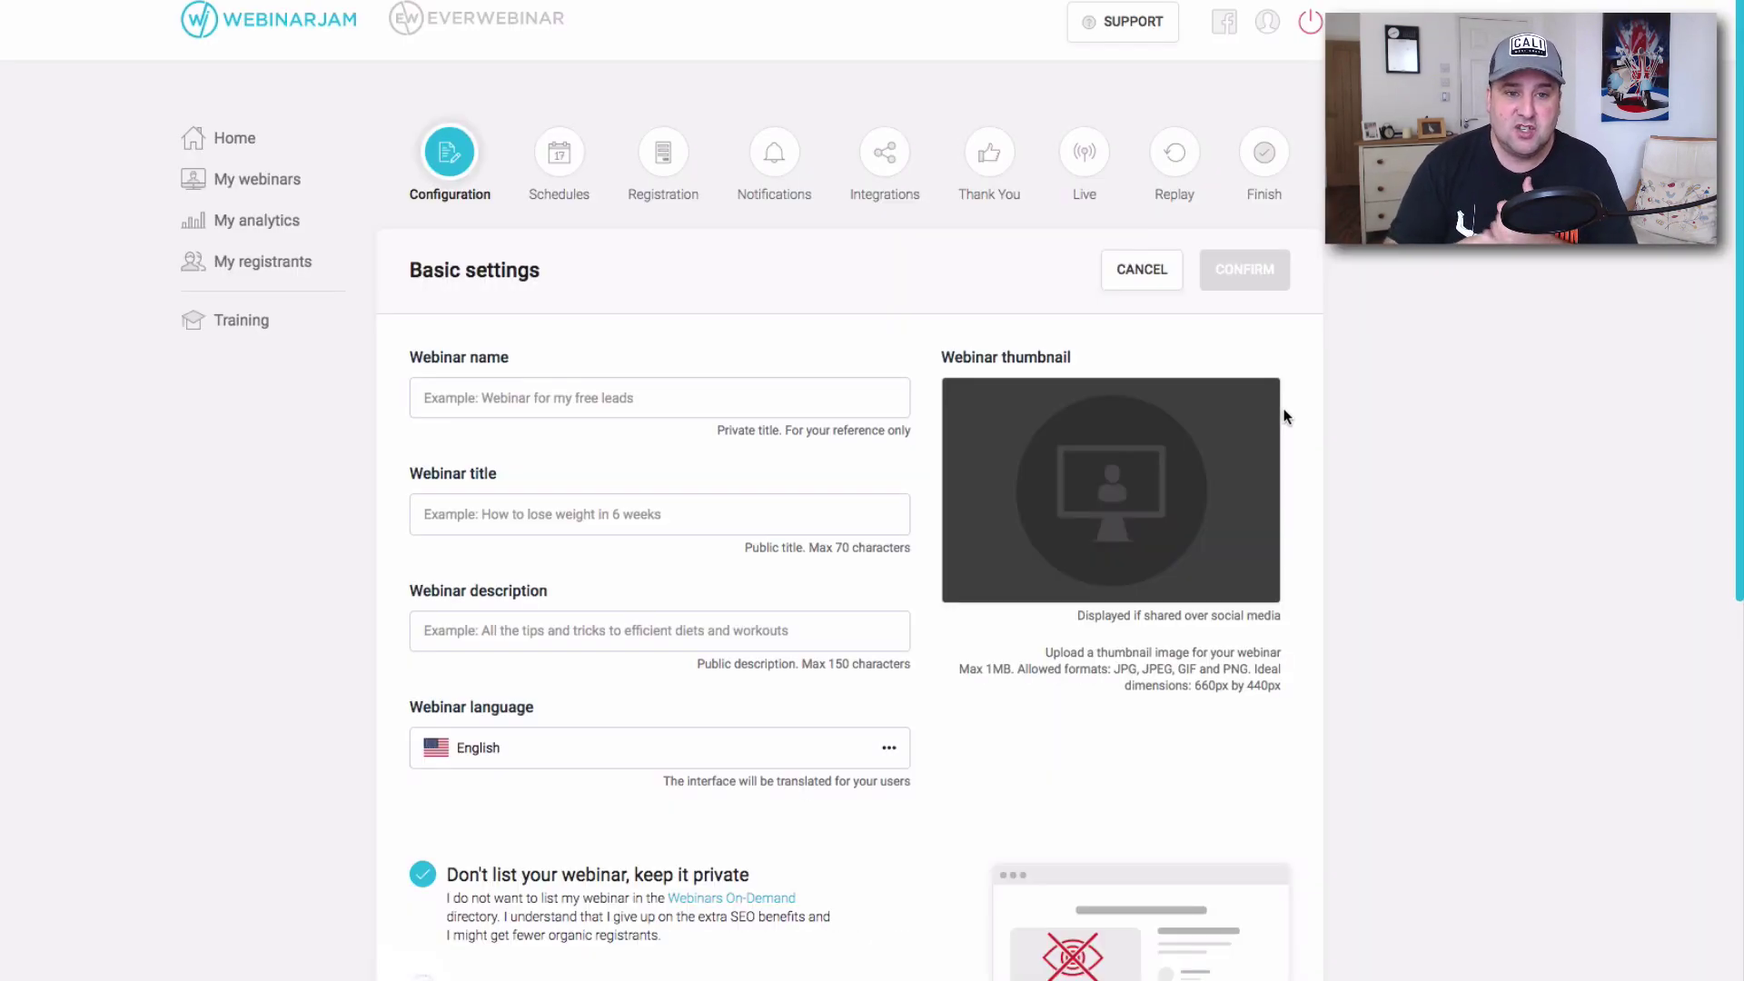
Correct 'Overnoght' to 'Overnight' in the webinar title.
left_click(524, 400)
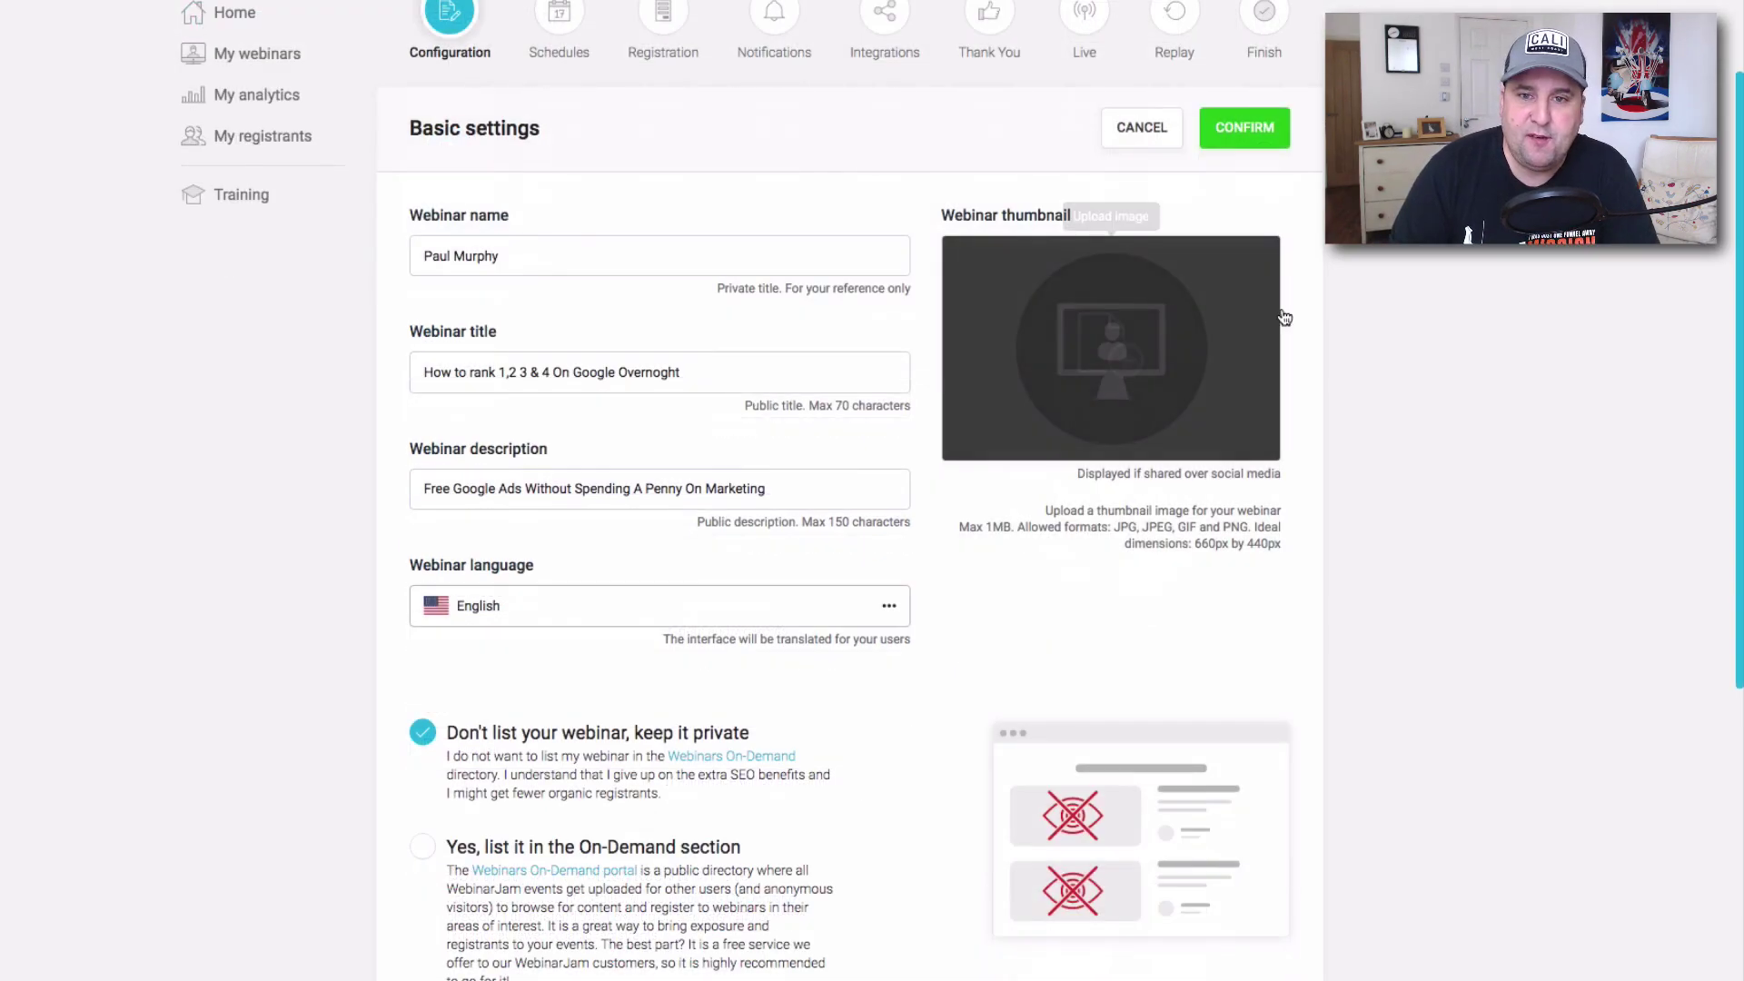
mouse_move(1062, 327)
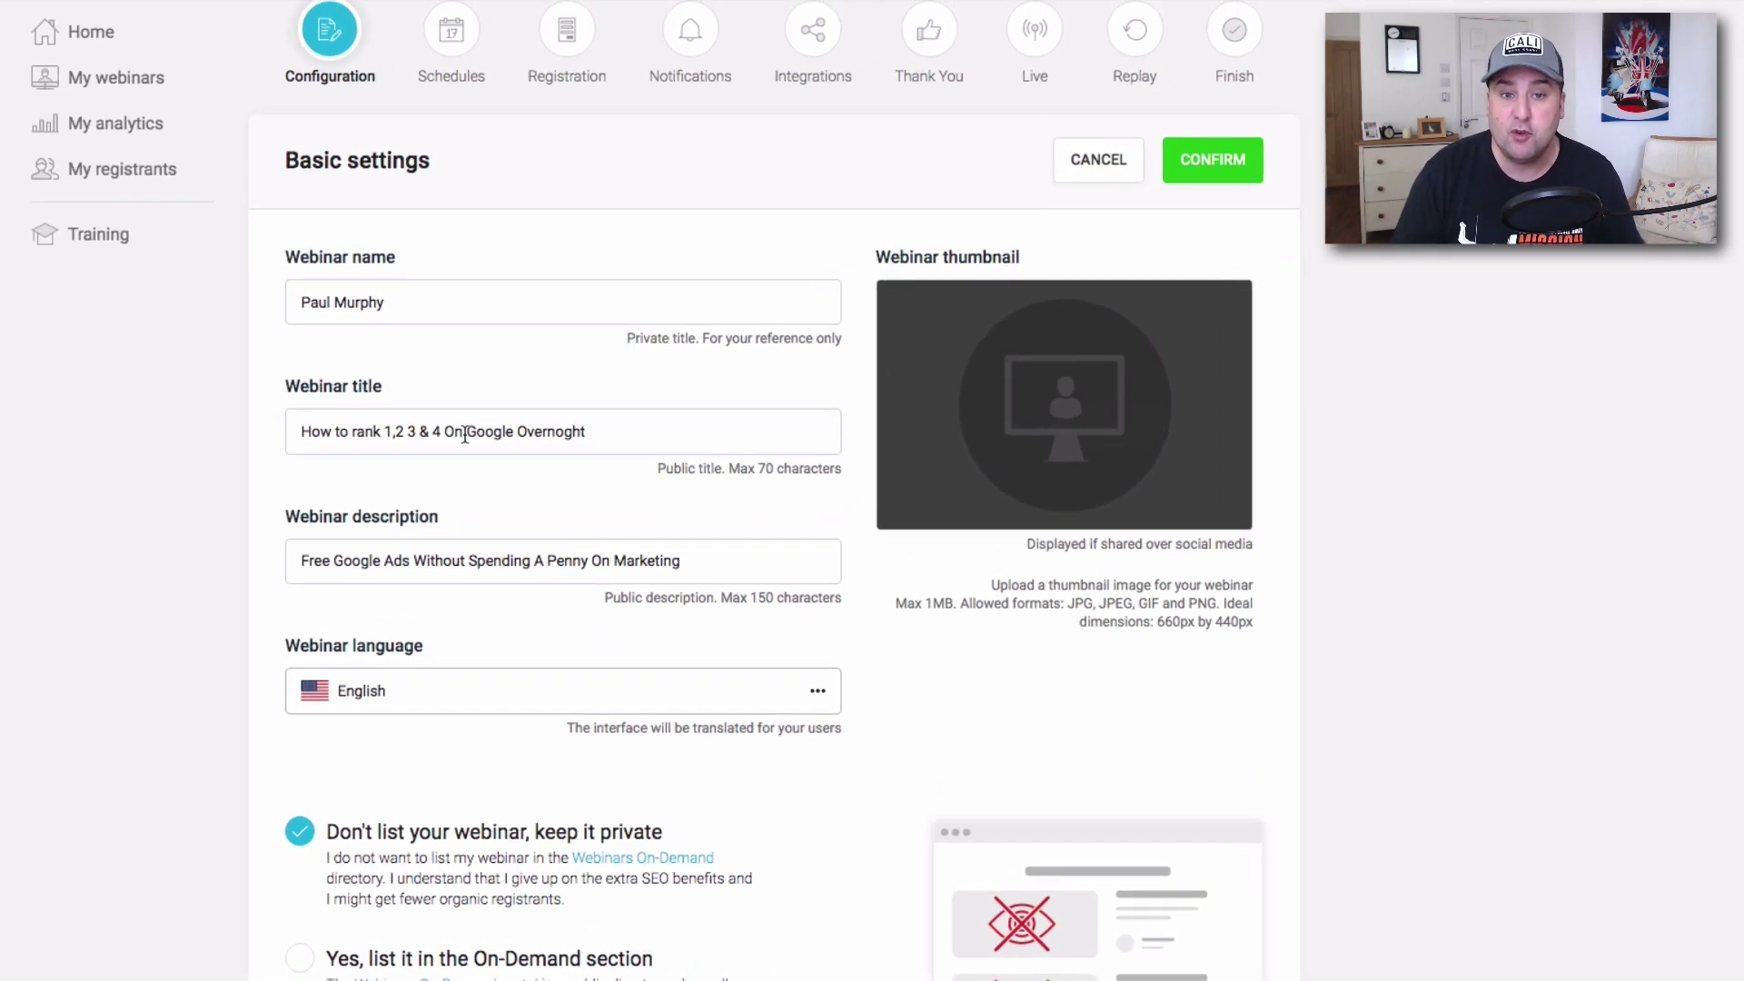
left_click(563, 431)
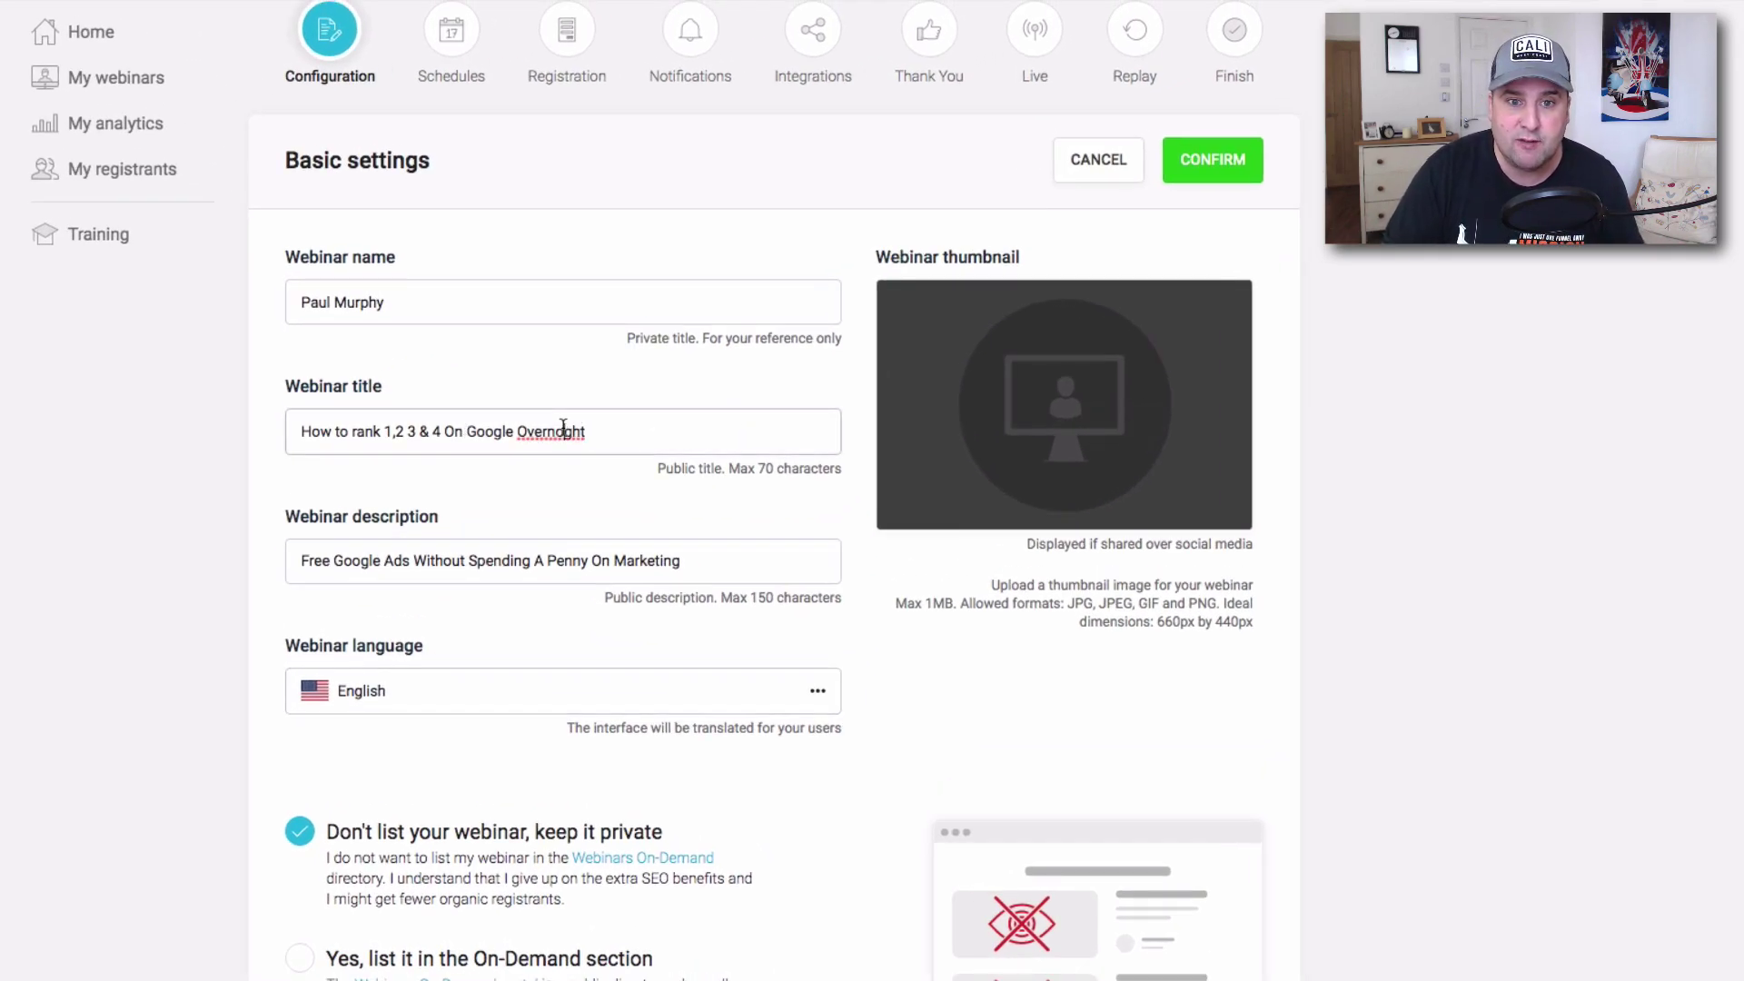
key("BackSpace")
type("i")
Review the webinar description and confirm the basic settings.
left_click(529, 559)
left_click_drag(709, 559, 470, 561)
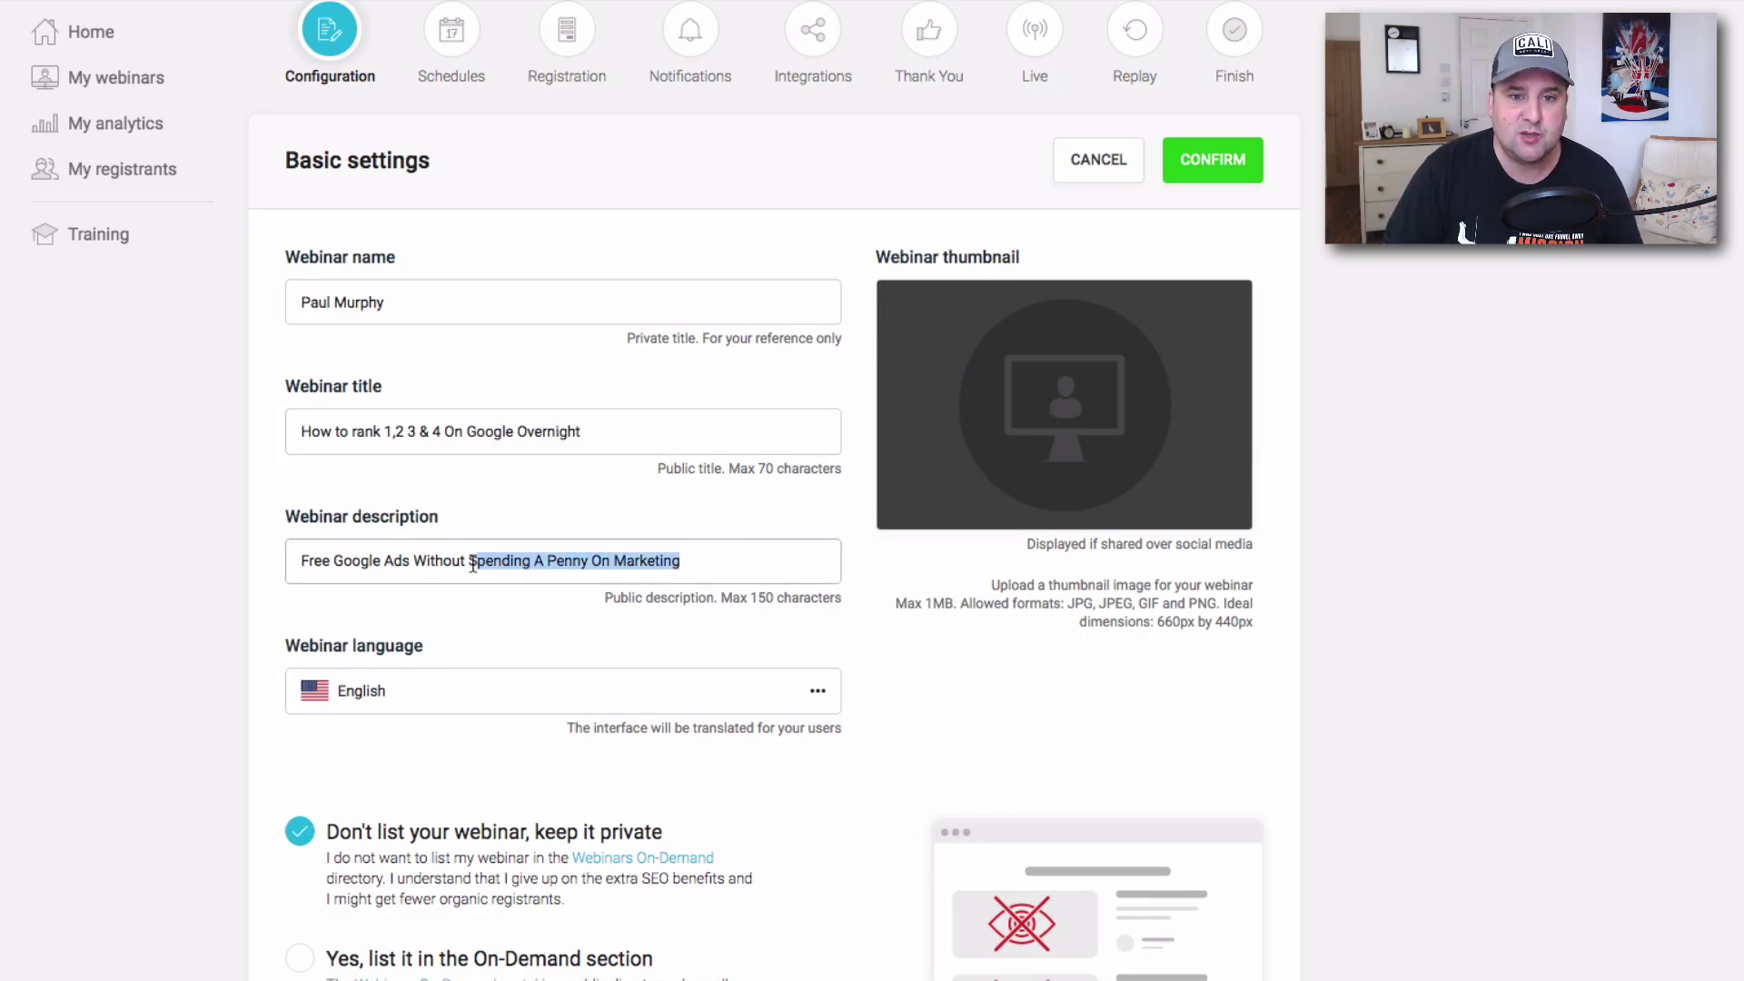
left_click(473, 561)
scroll(628, 570, "down", 5)
scroll(630, 572, "up", 8)
scroll(635, 577, "down", 6)
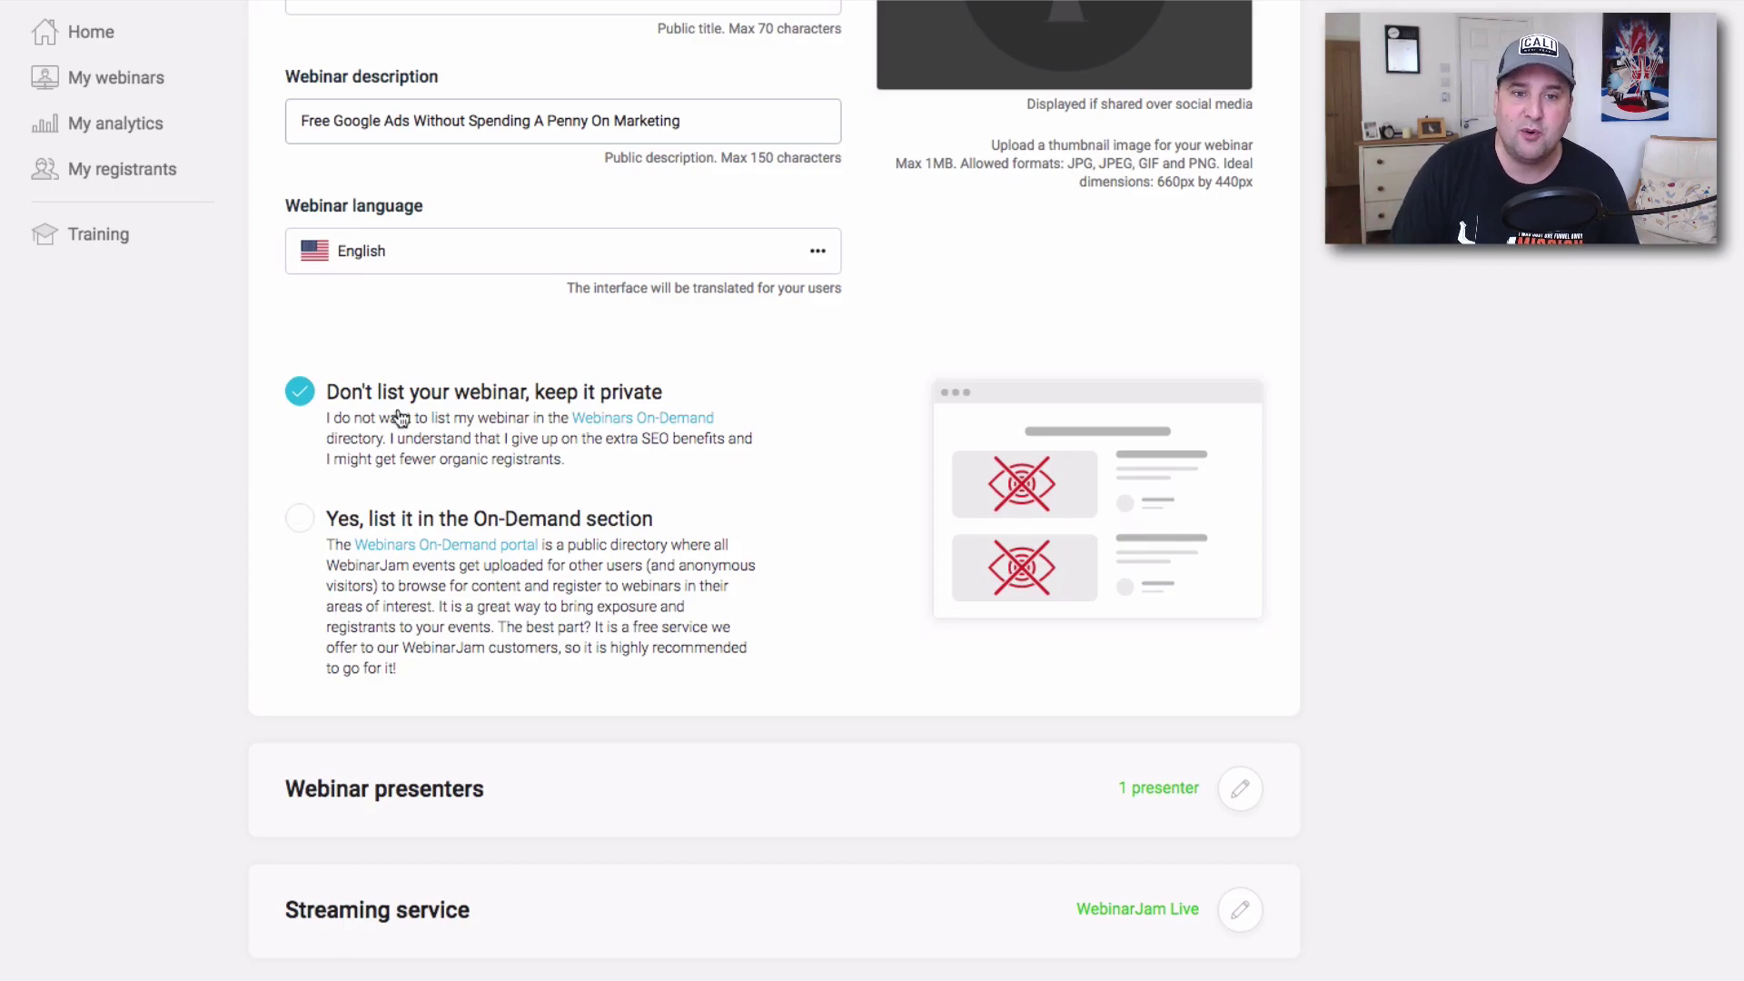
scroll(866, 543, "up", 6)
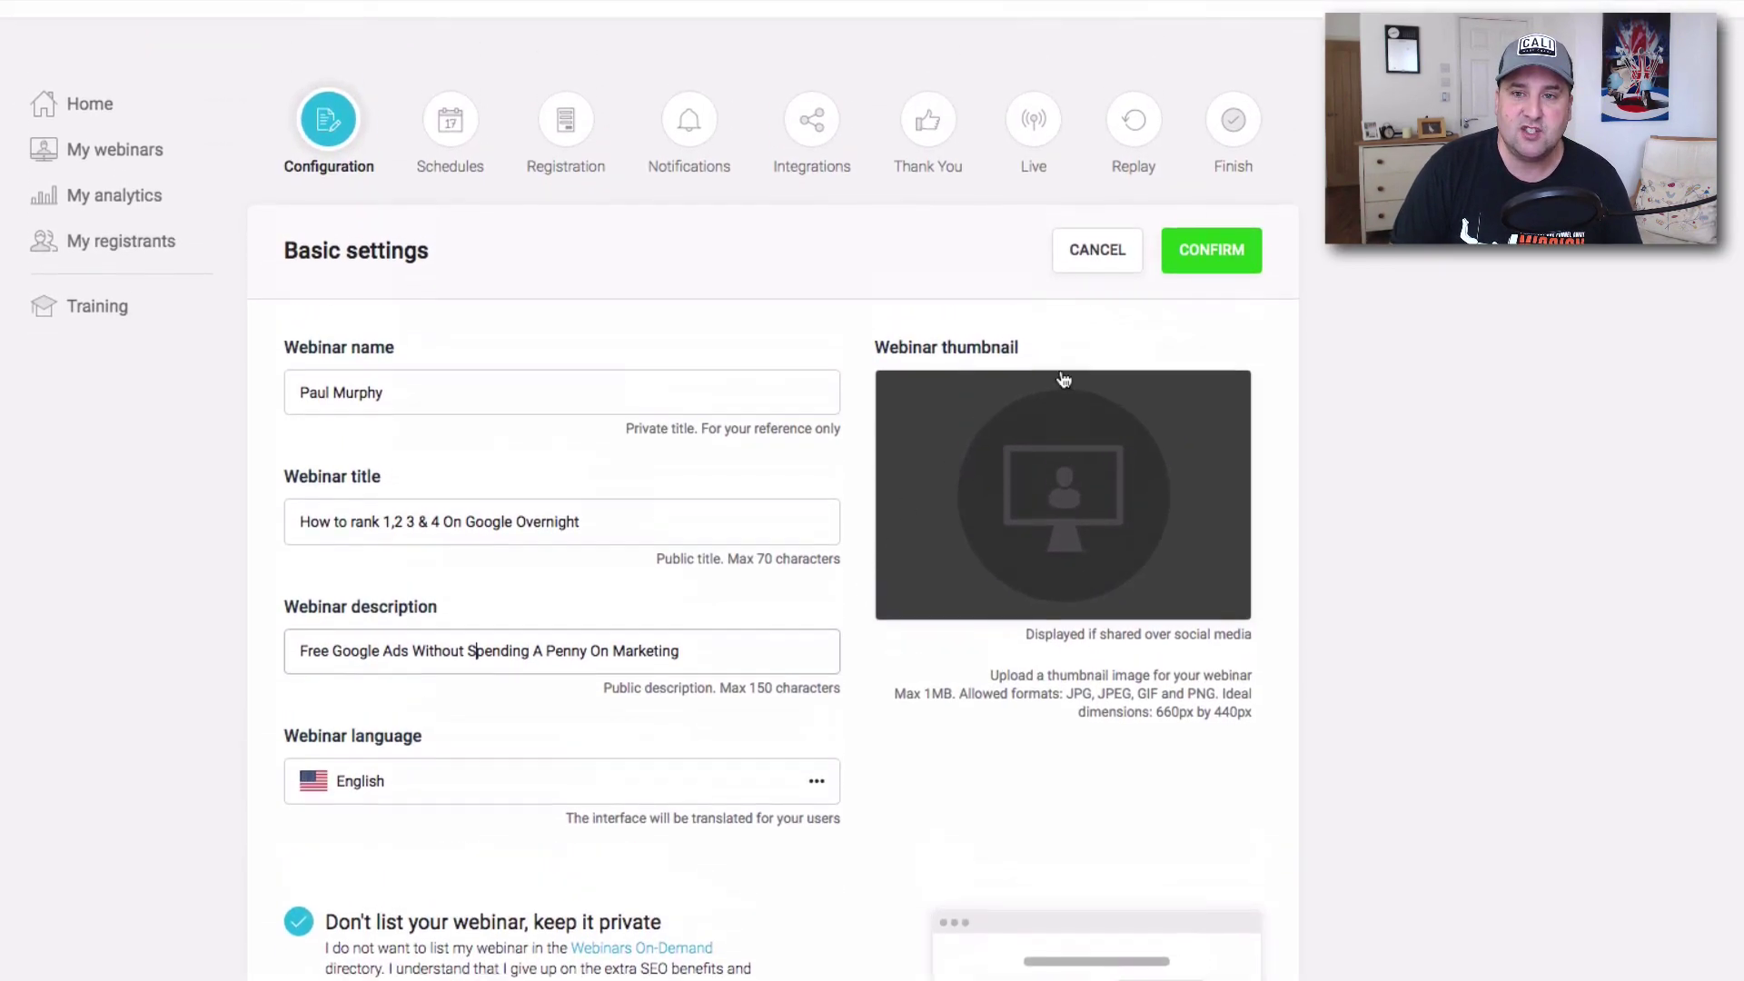
scroll(927, 473, "up", 1)
scroll(908, 480, "down", 8)
scroll(1090, 363, "up", 6)
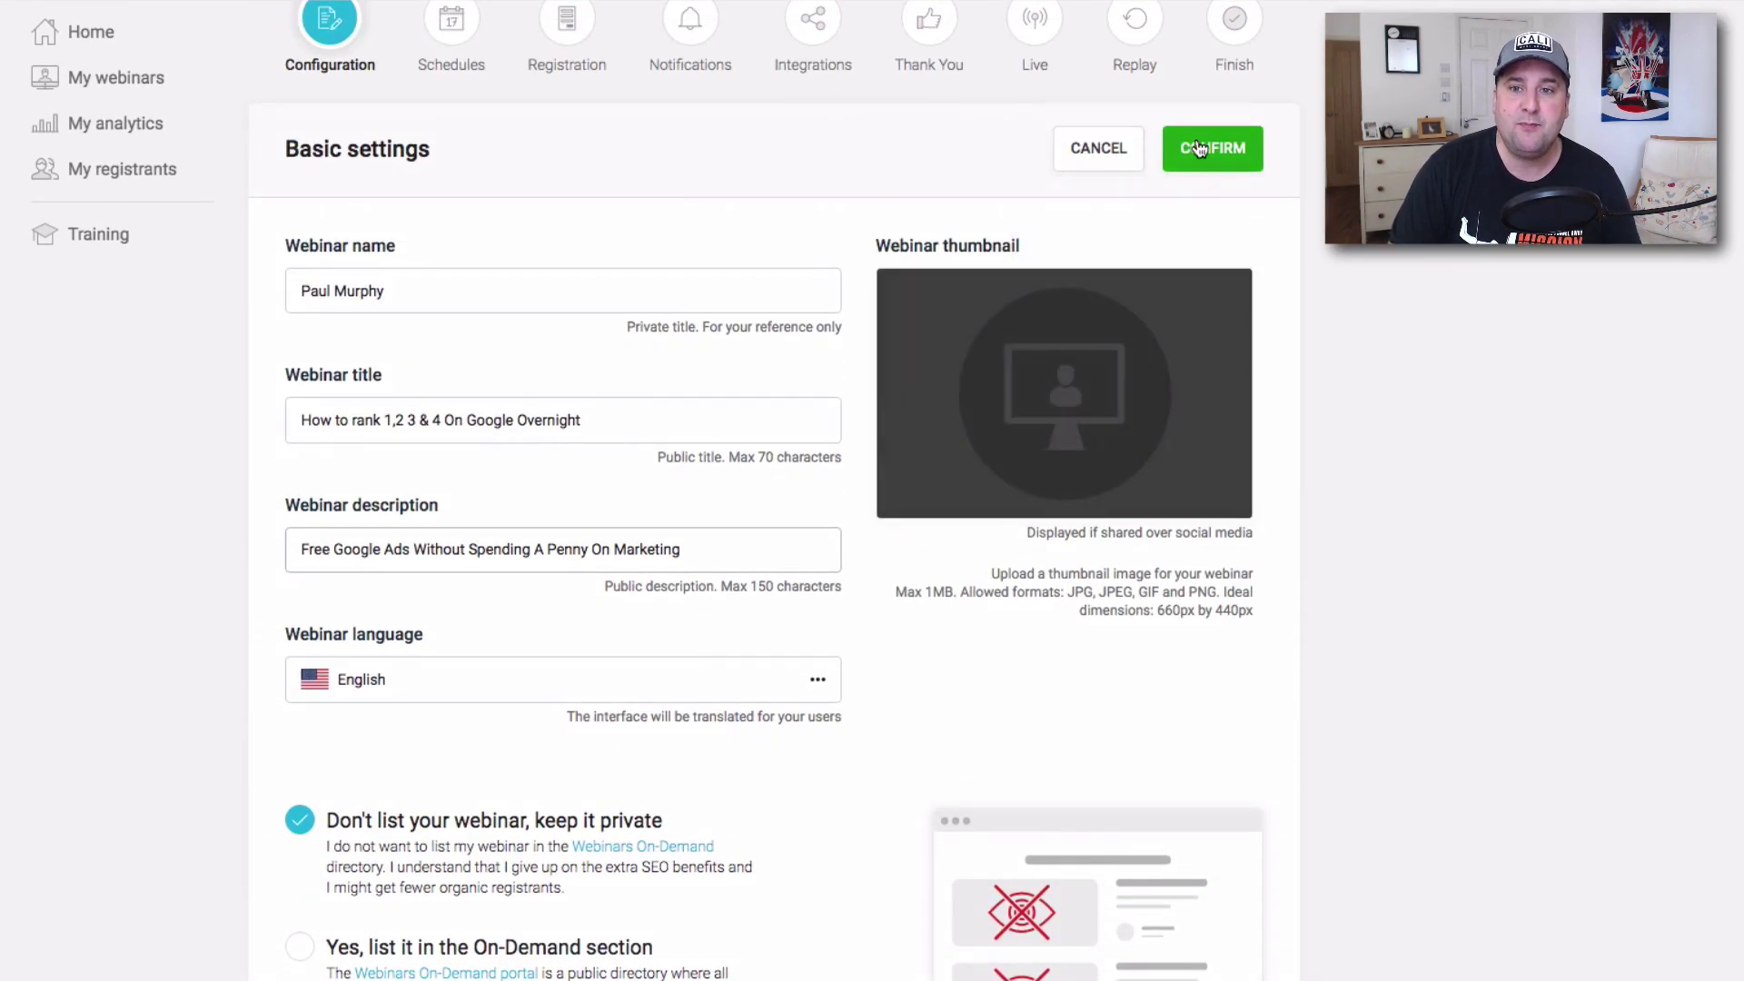
left_click(1199, 148)
Edit Webinar presenters, trying Moderator but keeping the host's role as Presenter.
left_click(1247, 442)
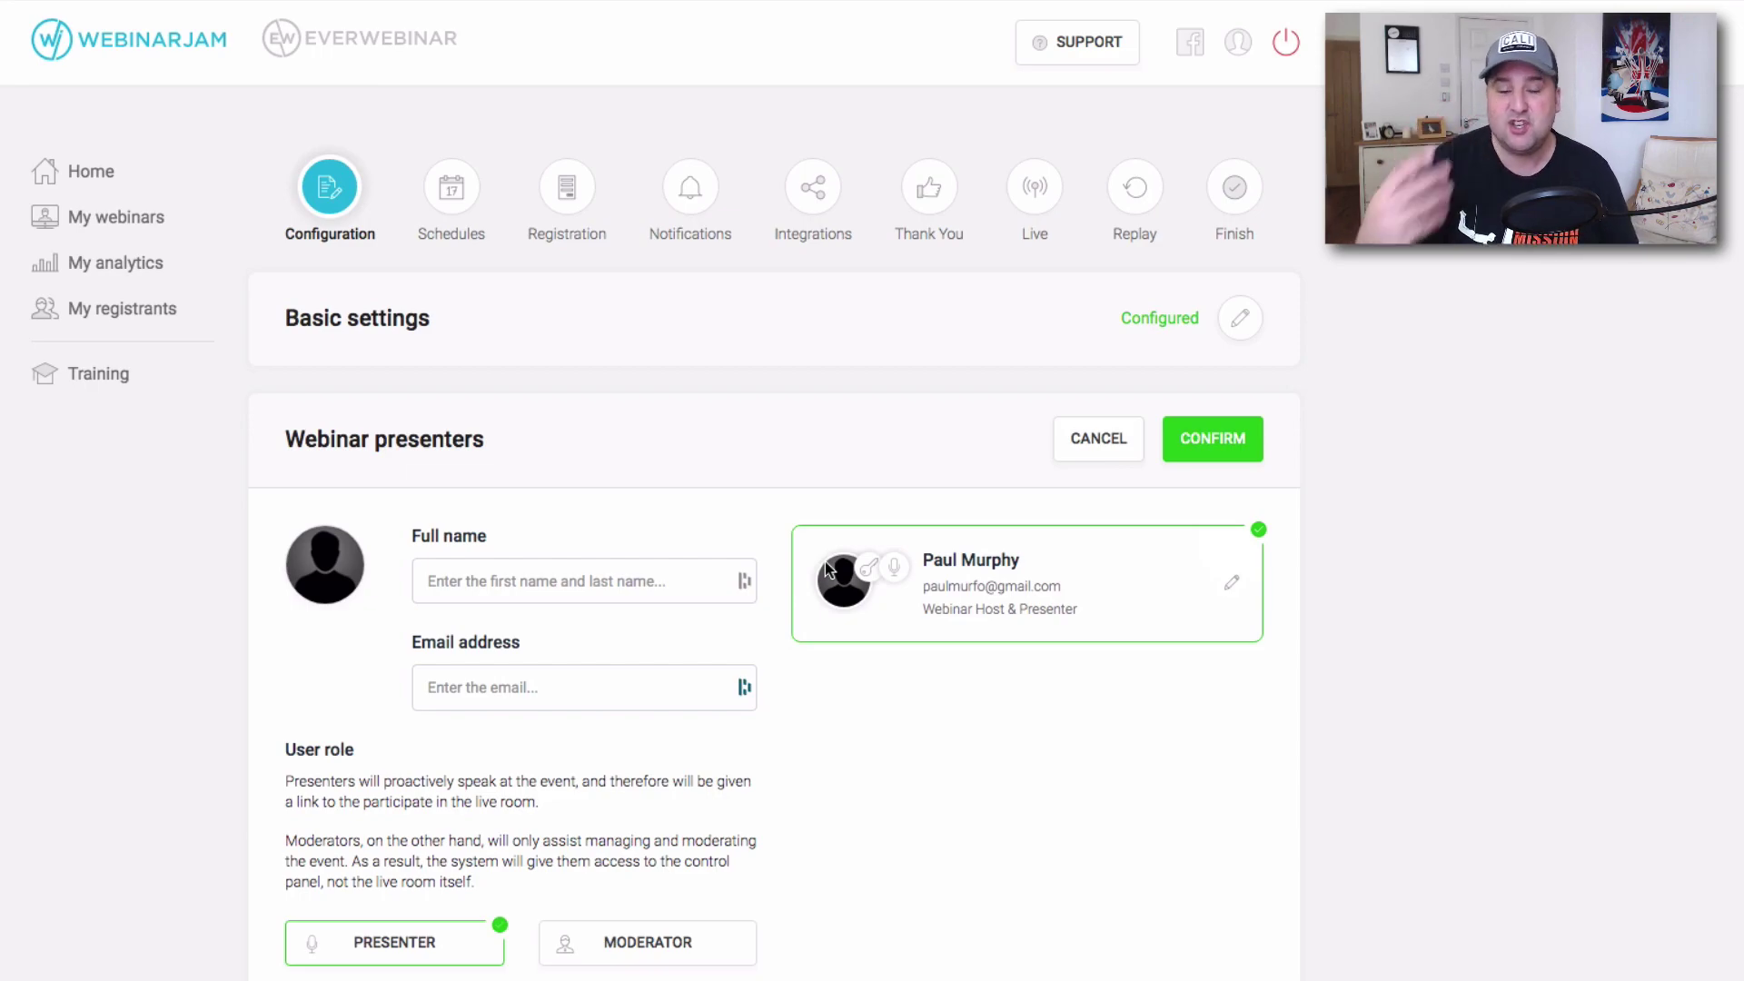
scroll(811, 563, "down", 4)
scroll(804, 581, "up", 2)
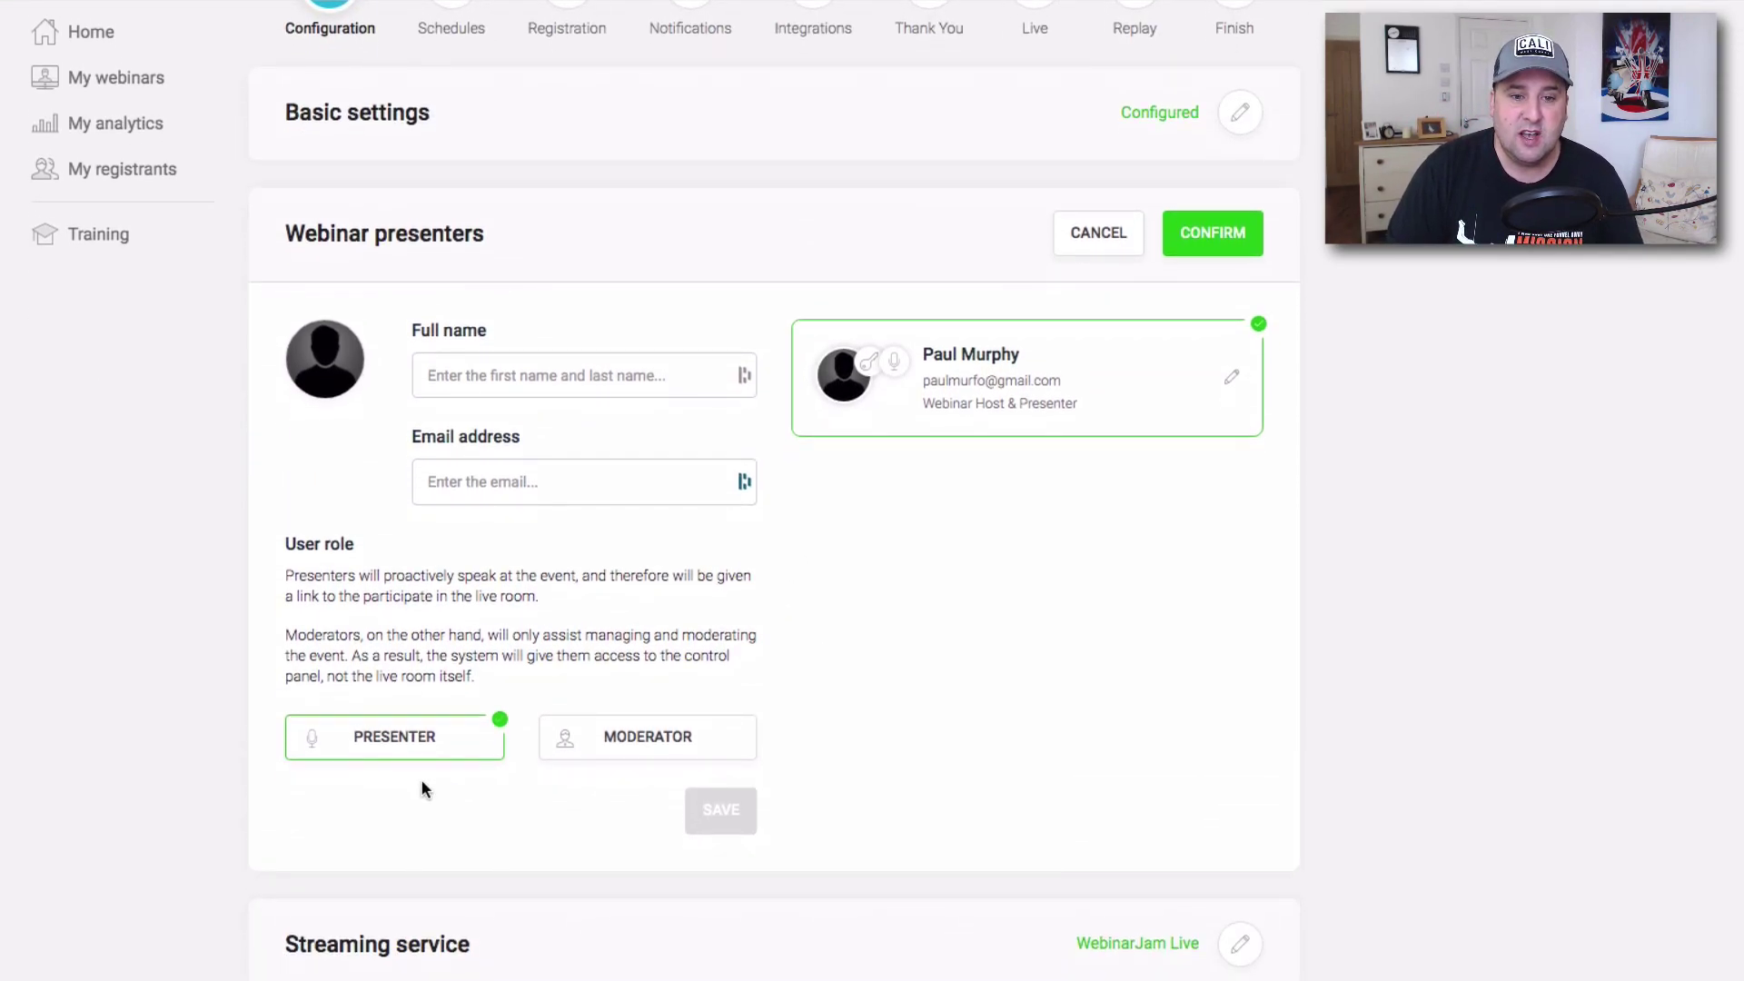
left_click(623, 738)
left_click(392, 745)
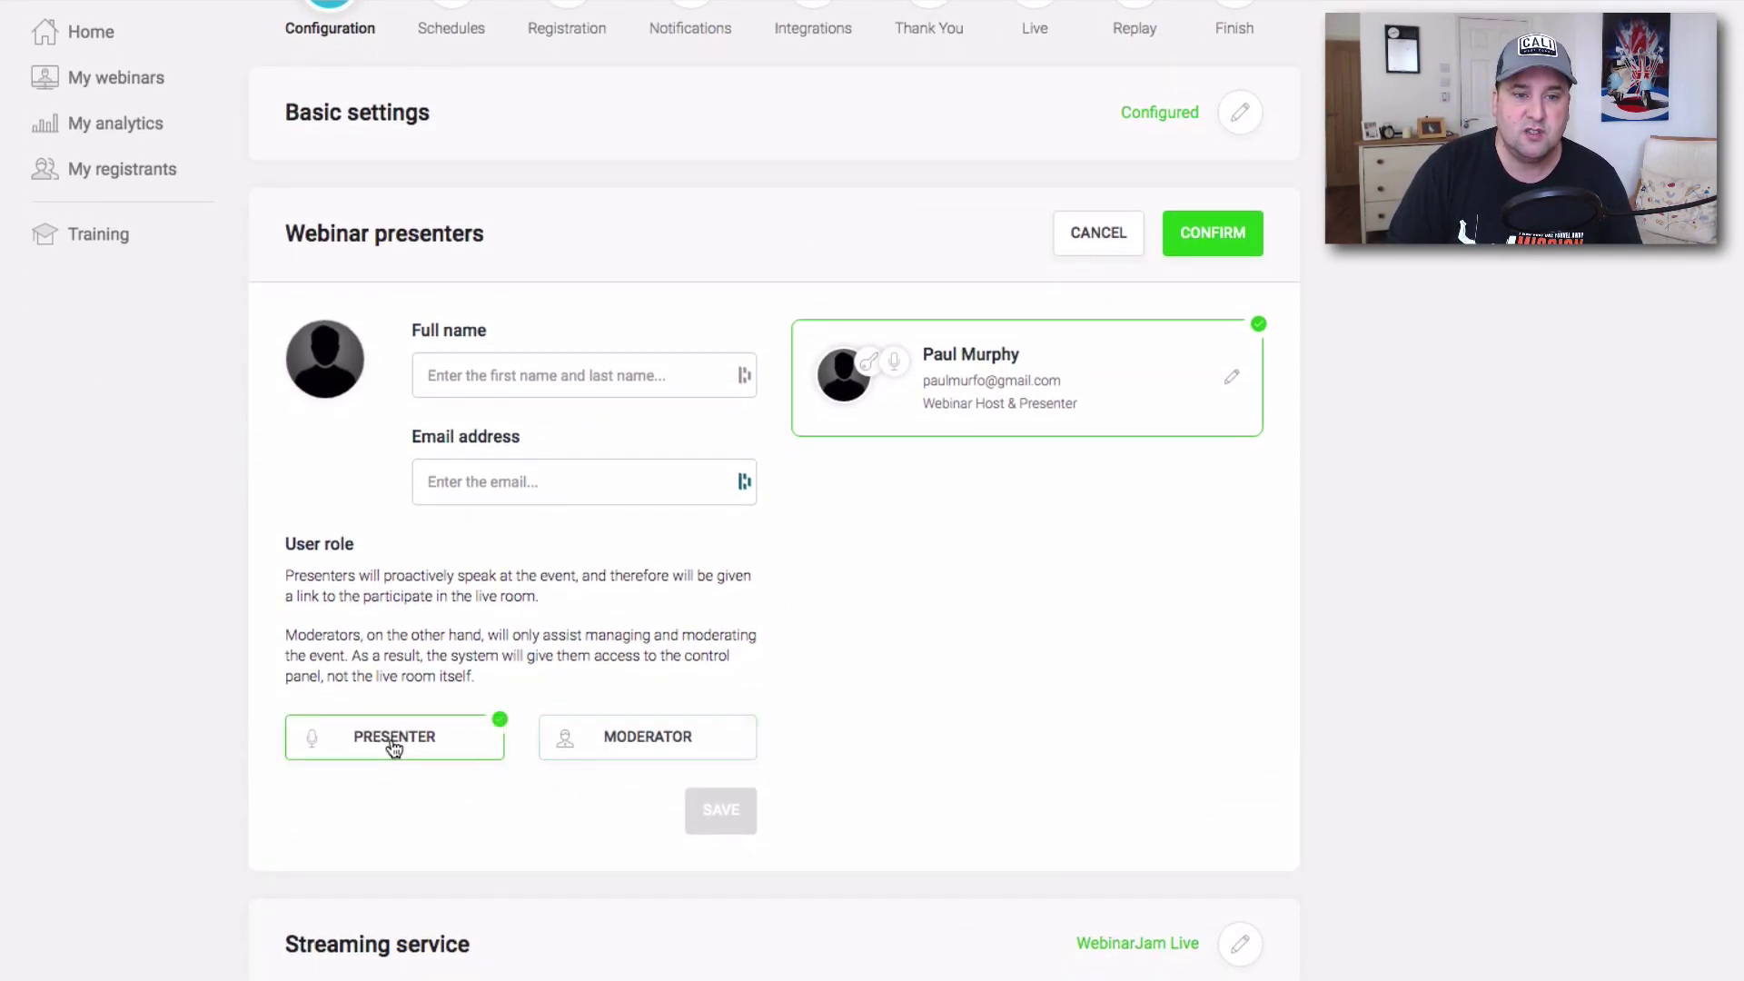
left_click(620, 745)
left_click(464, 743)
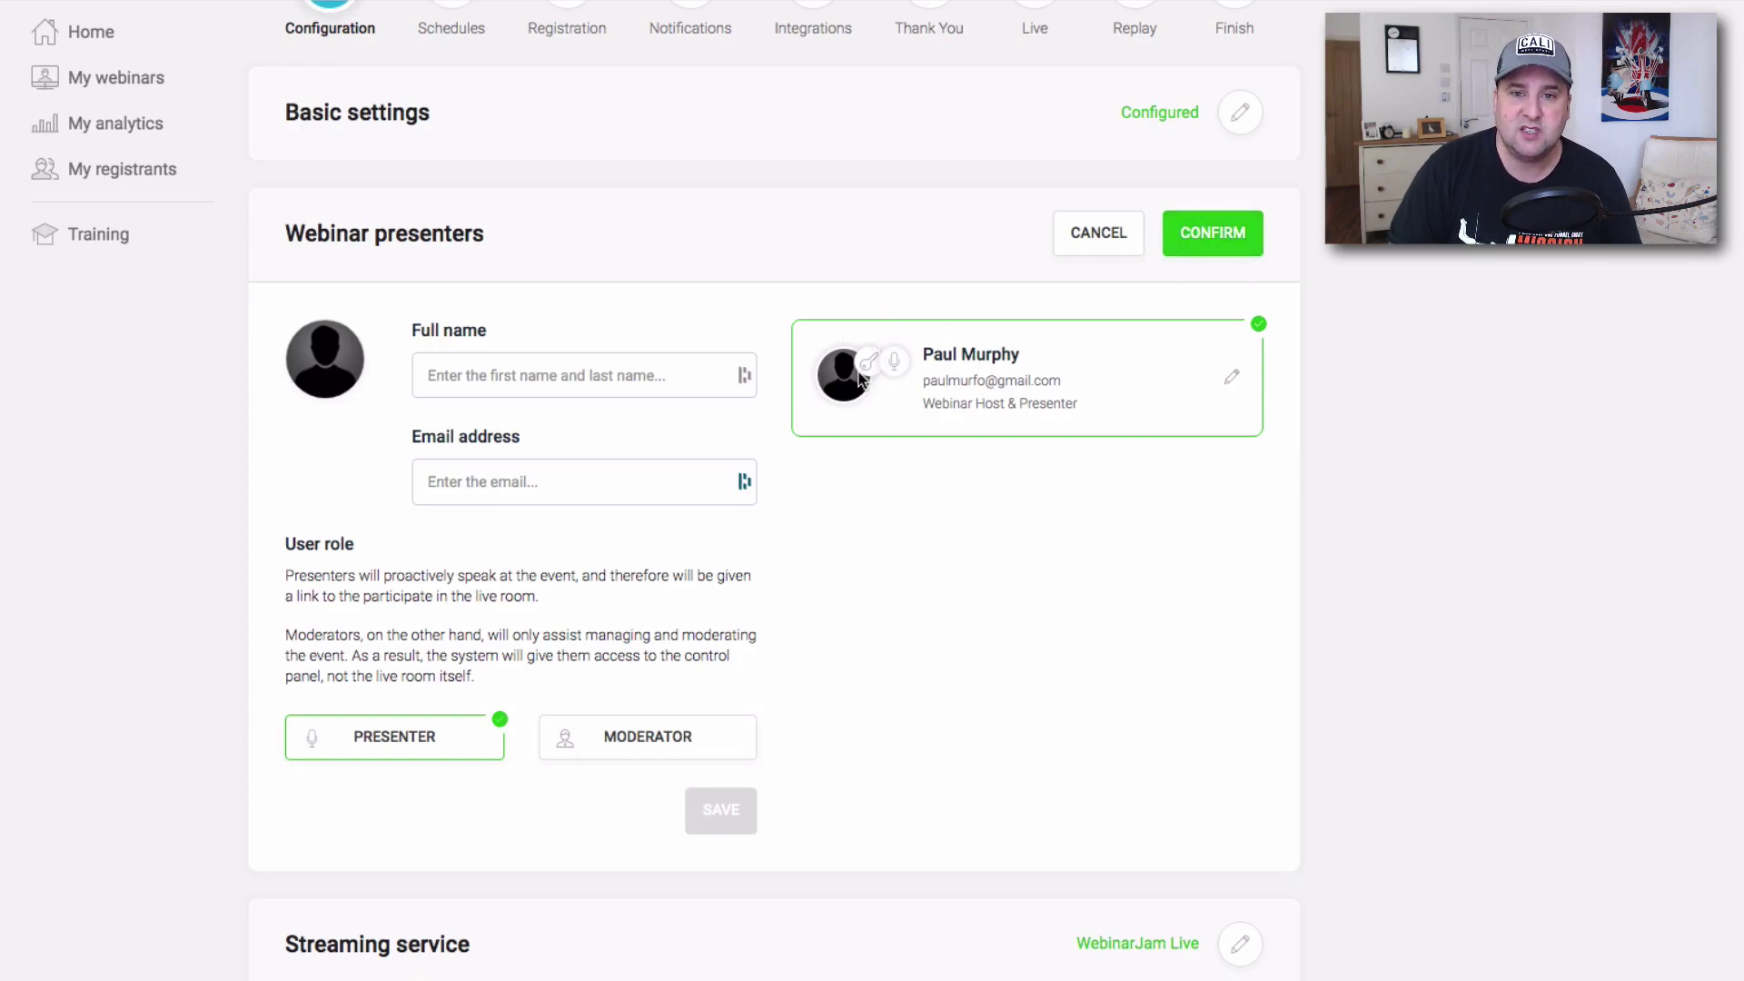
Confirm the one-presenter list and bring up the Streaming service options.
left_click(1202, 240)
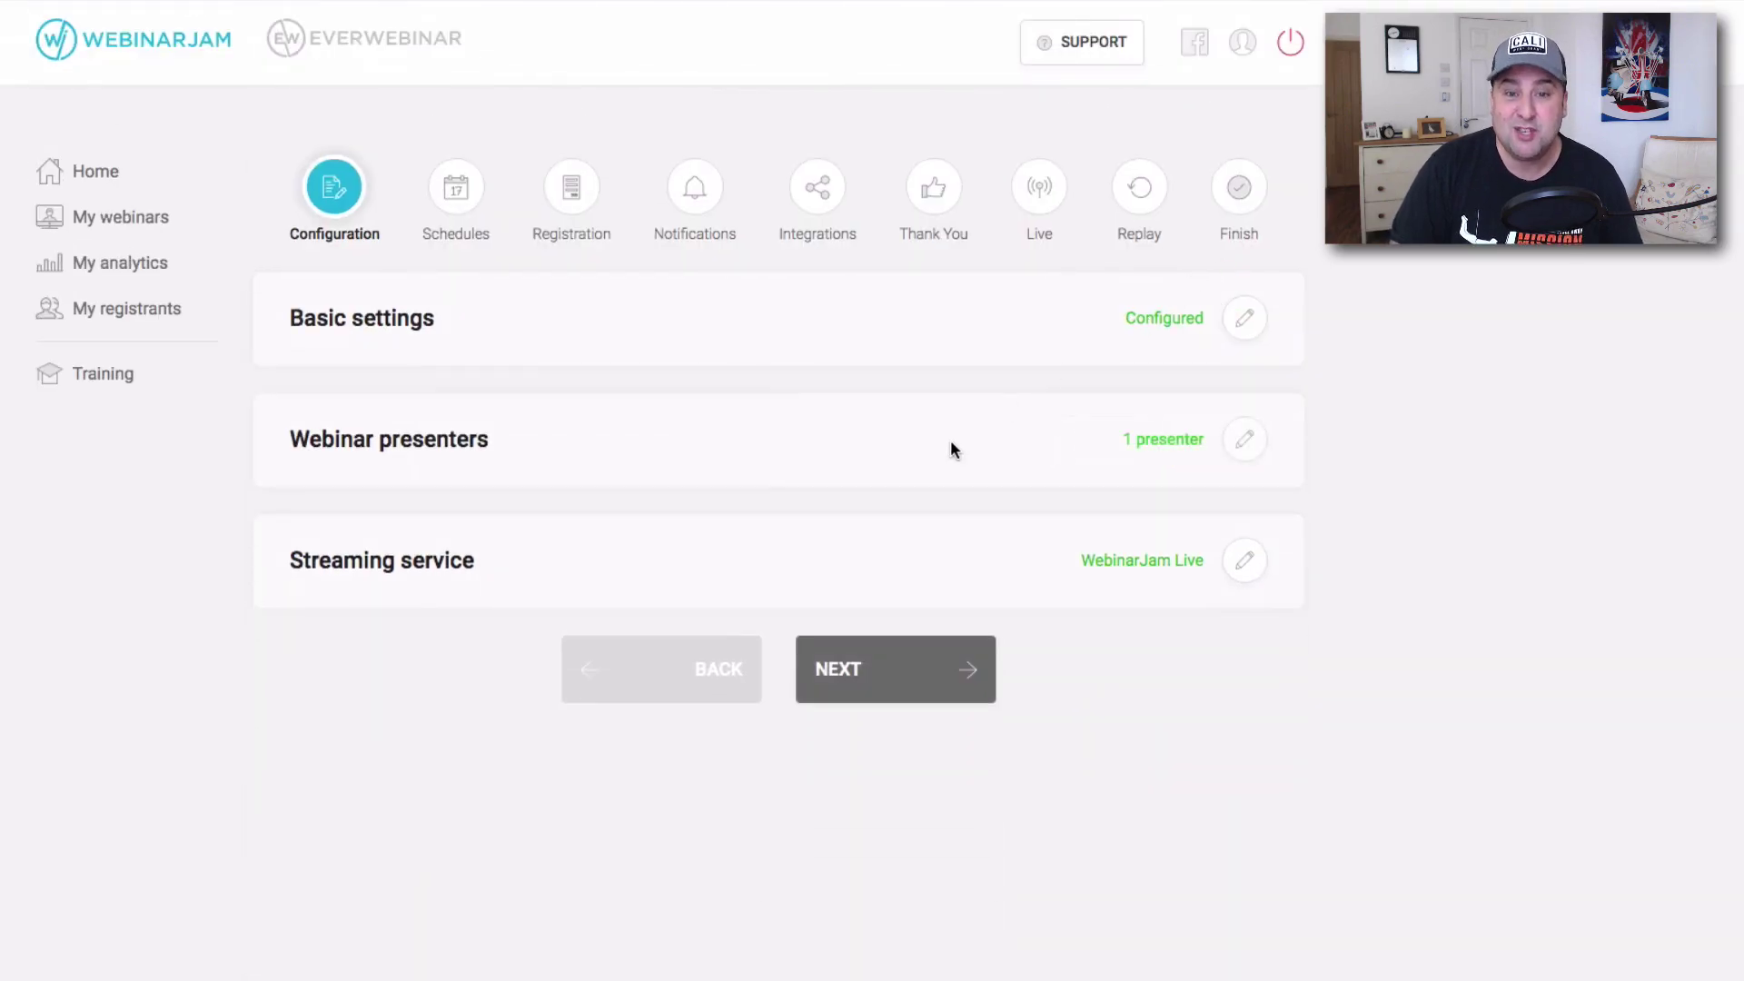
left_click(1251, 567)
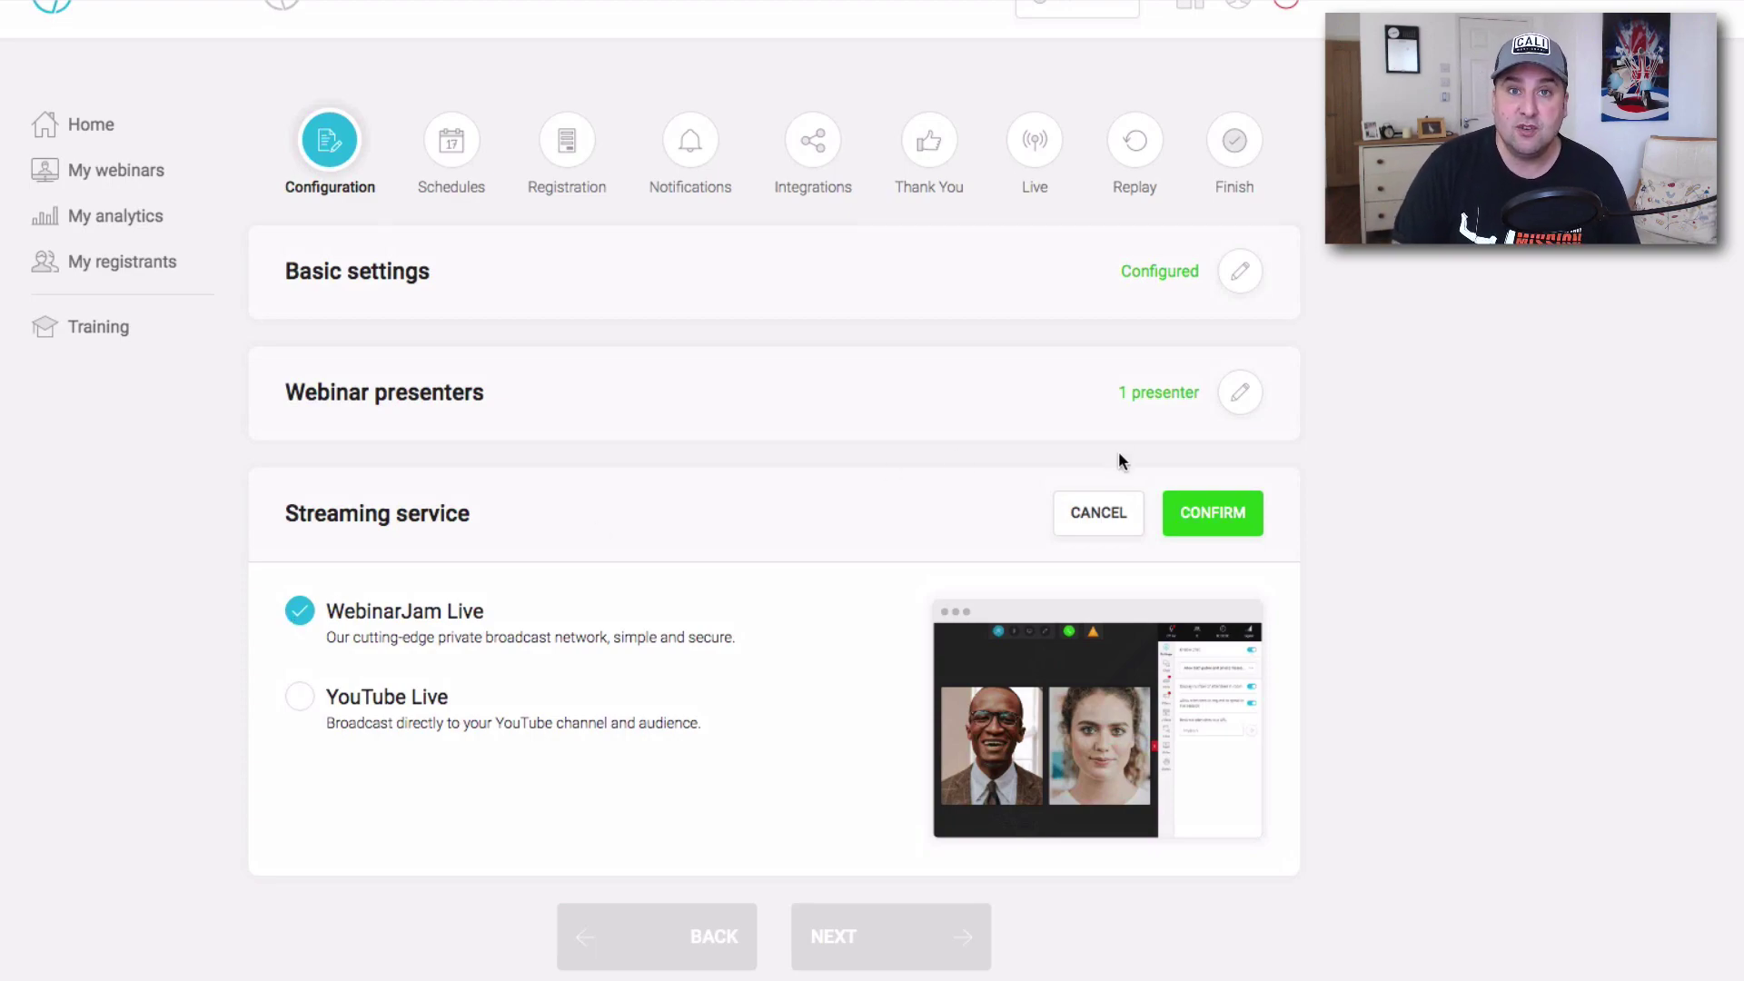
Confirm WebinarJam Live as the webinar's streaming service.
left_click(1217, 516)
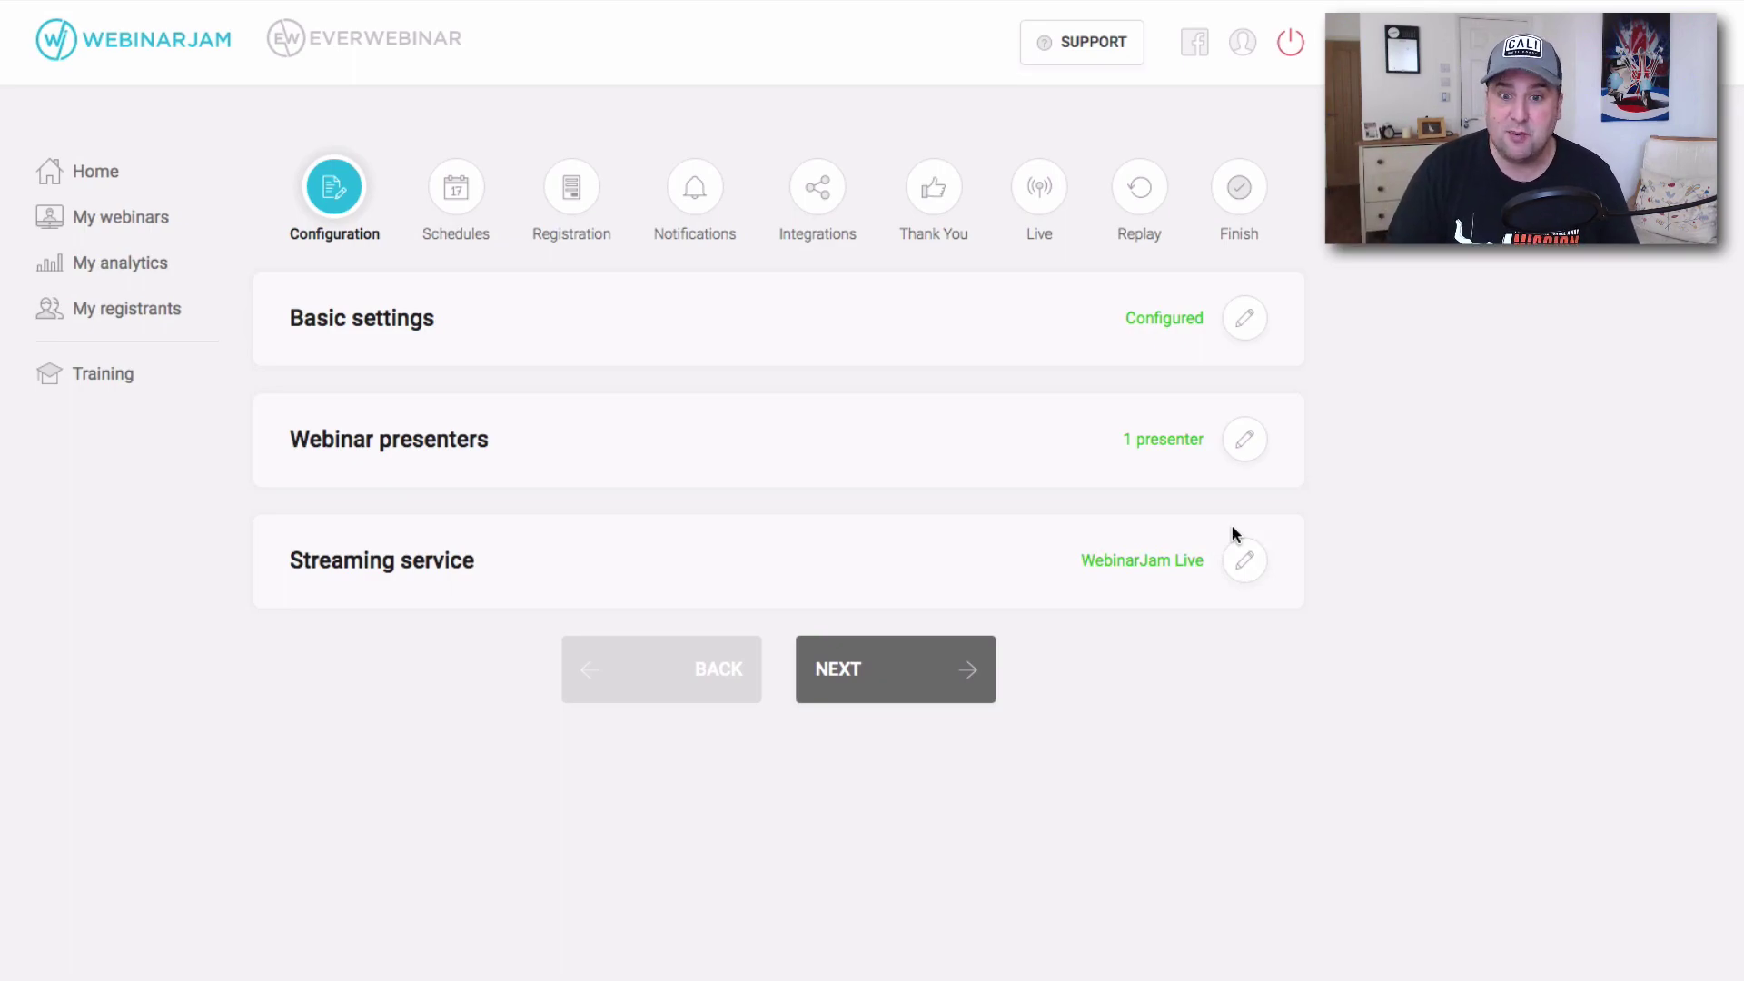
Advance to the Schedules step's Webinar schedule form, set to One single session.
left_click(926, 669)
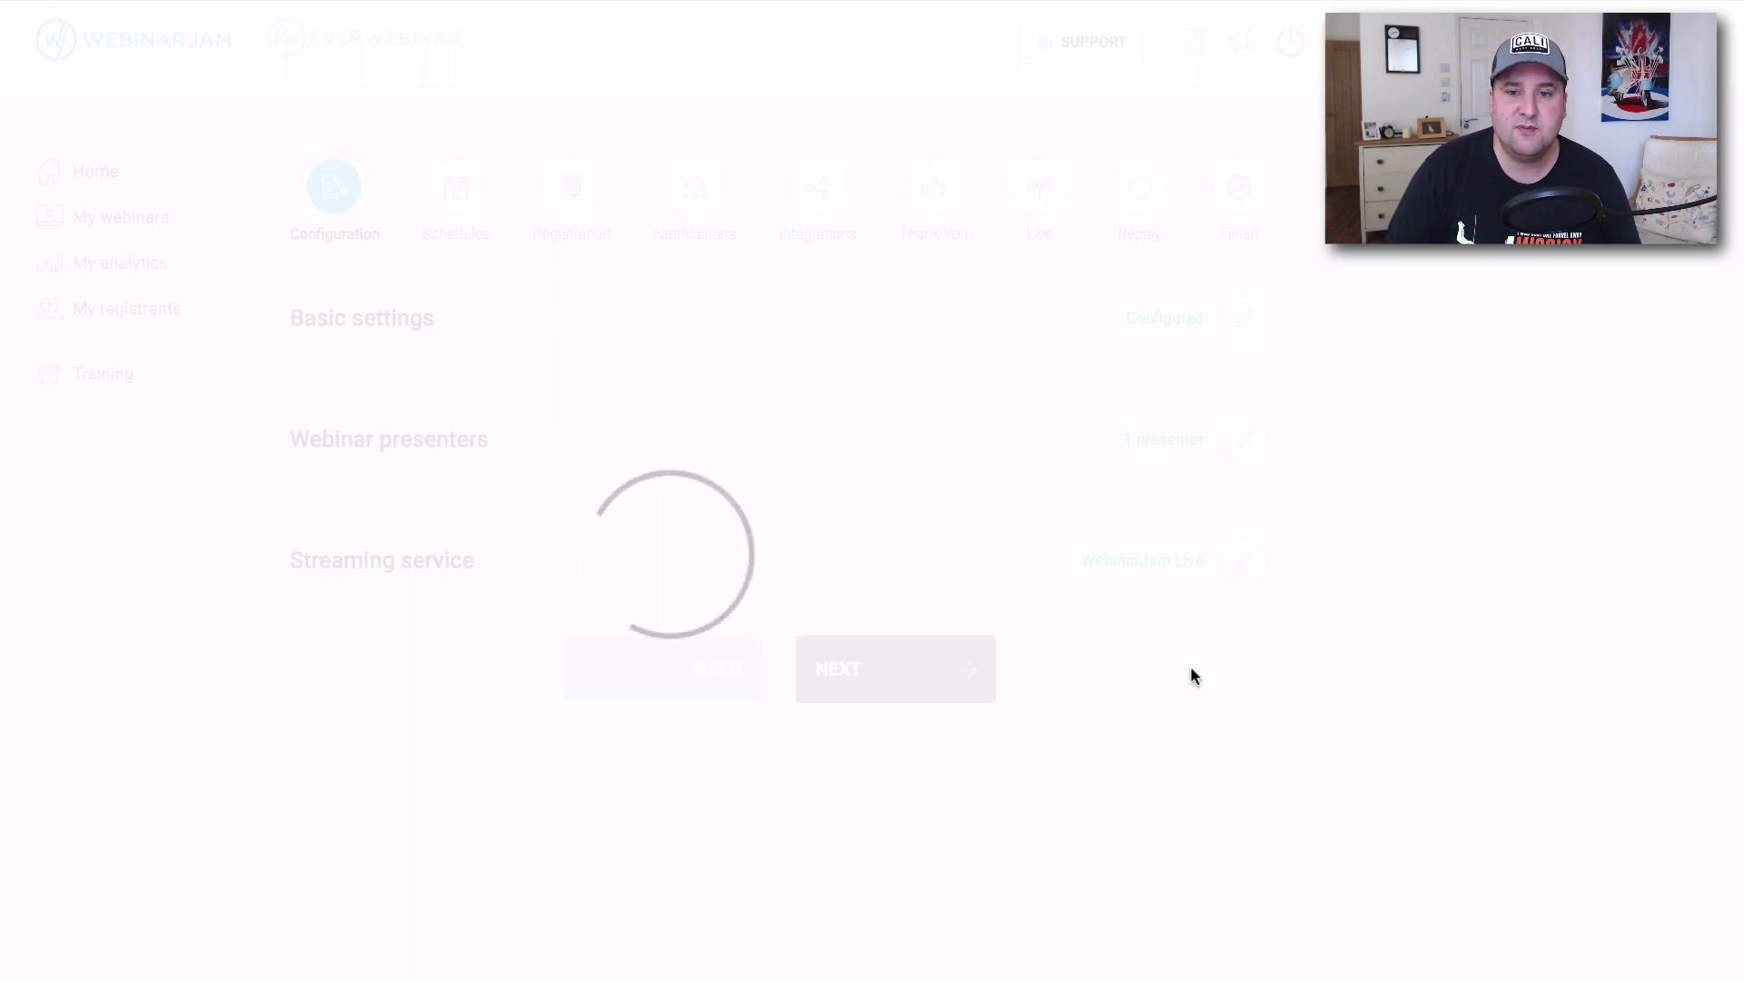
scroll(803, 614, "down", 1)
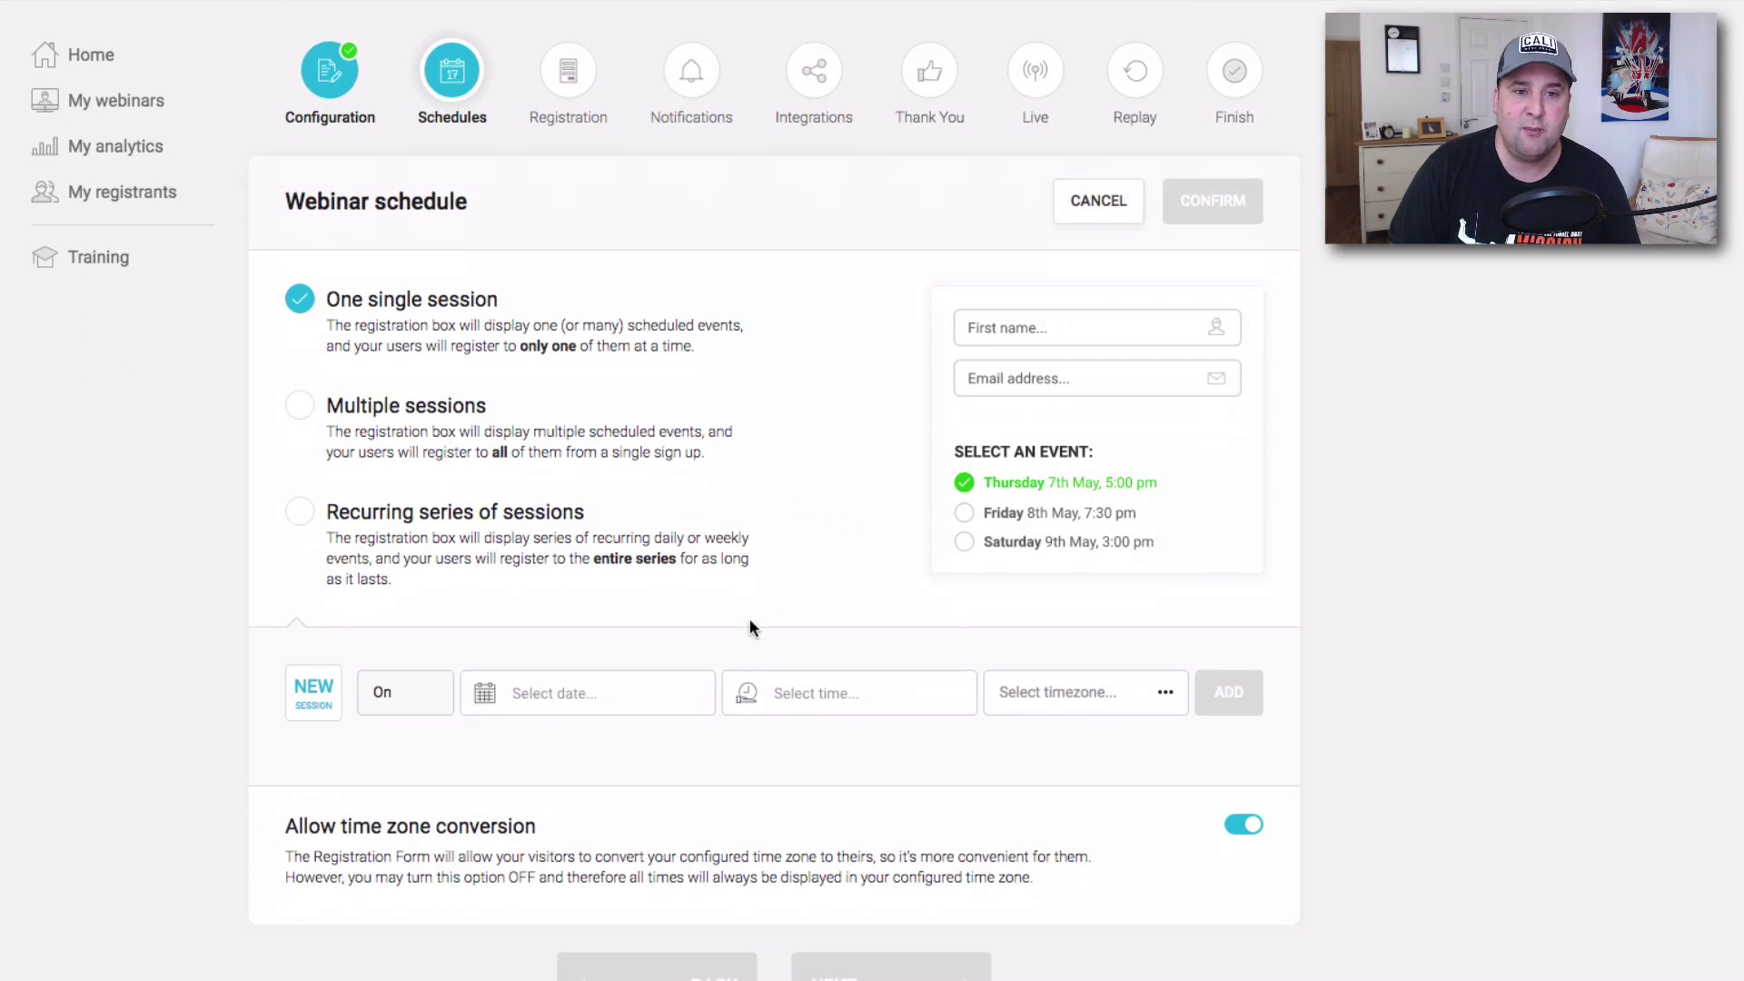
Choose One single session and date it 2021-01-20.
left_click(301, 407)
left_click(302, 516)
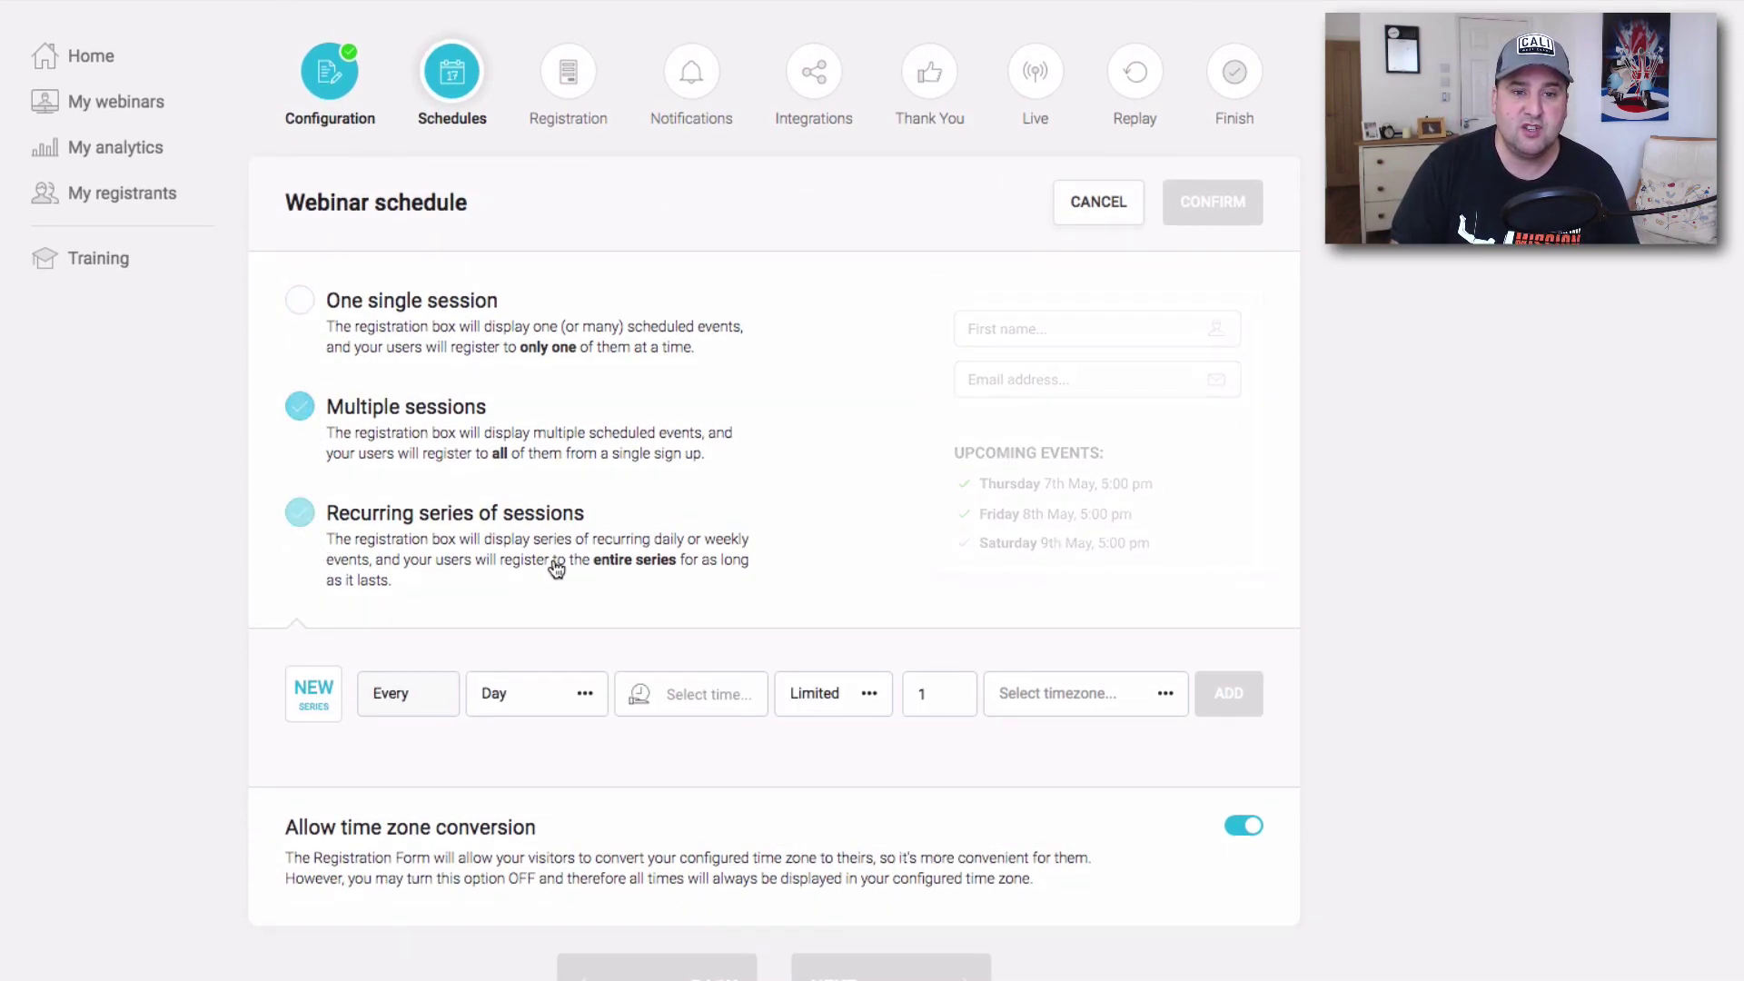
left_click(335, 325)
left_click(590, 694)
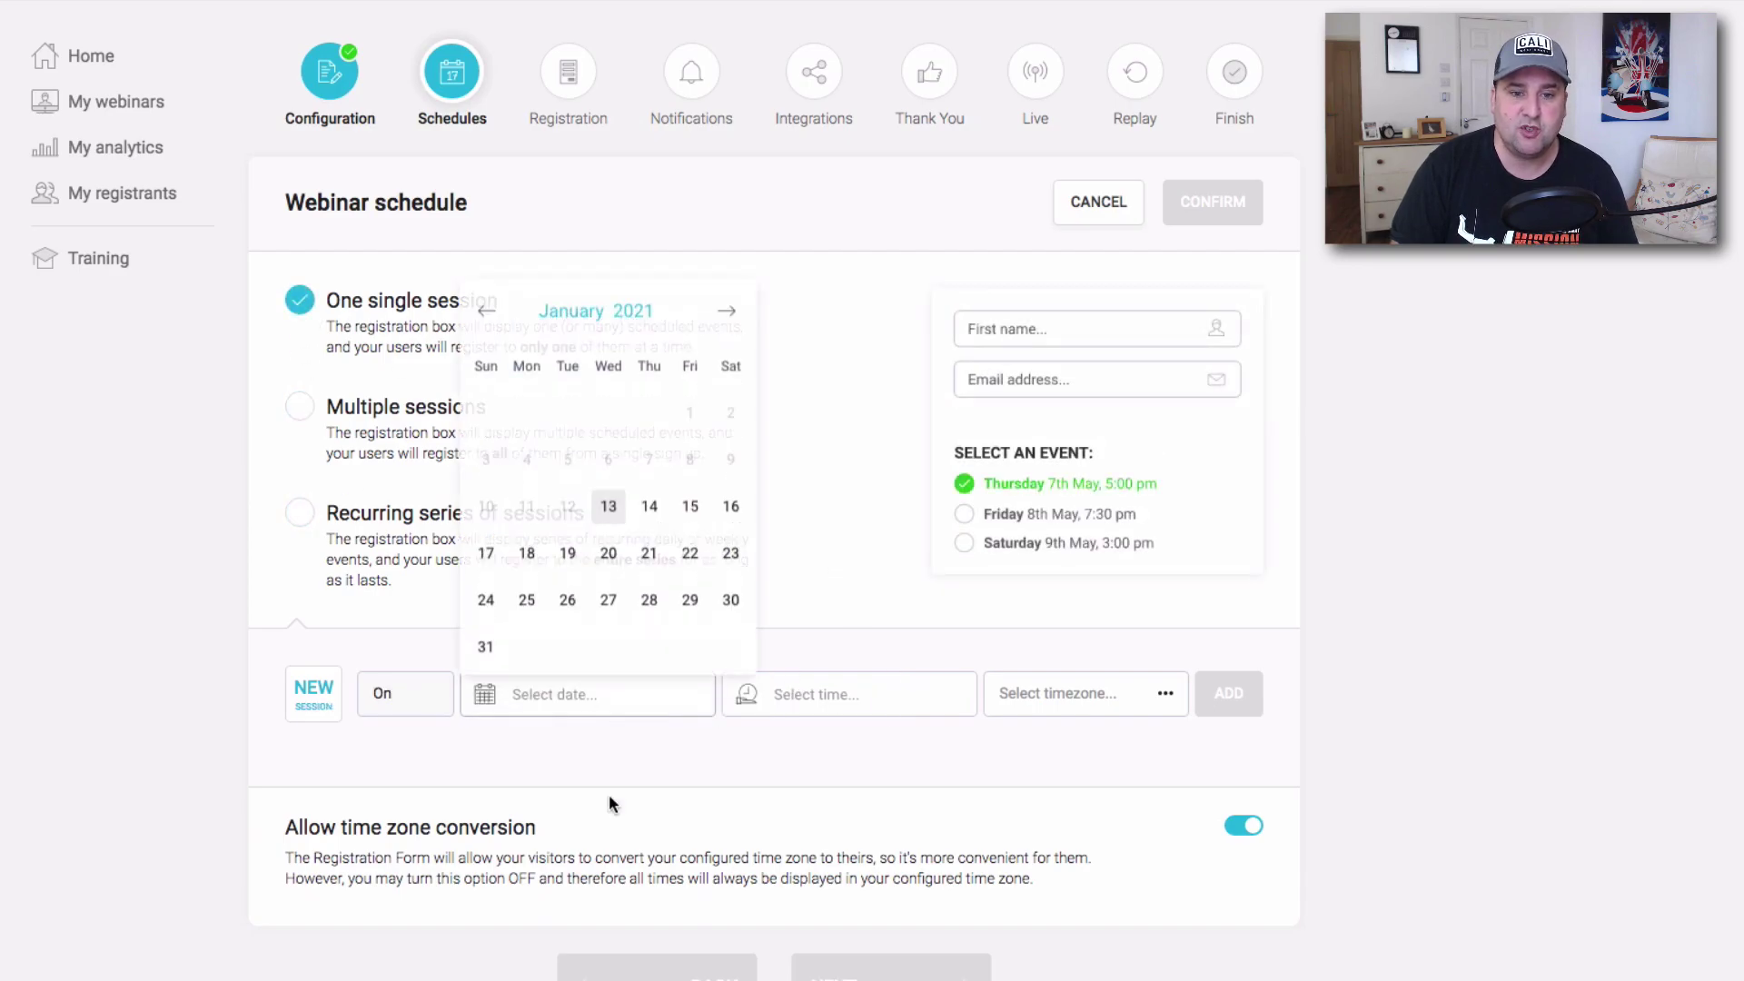
left_click(608, 555)
Set the session time to 07:00 PM London time and add it to the schedule.
left_click(844, 697)
scroll(772, 608, "down", 3)
left_click(763, 603)
left_click(874, 541)
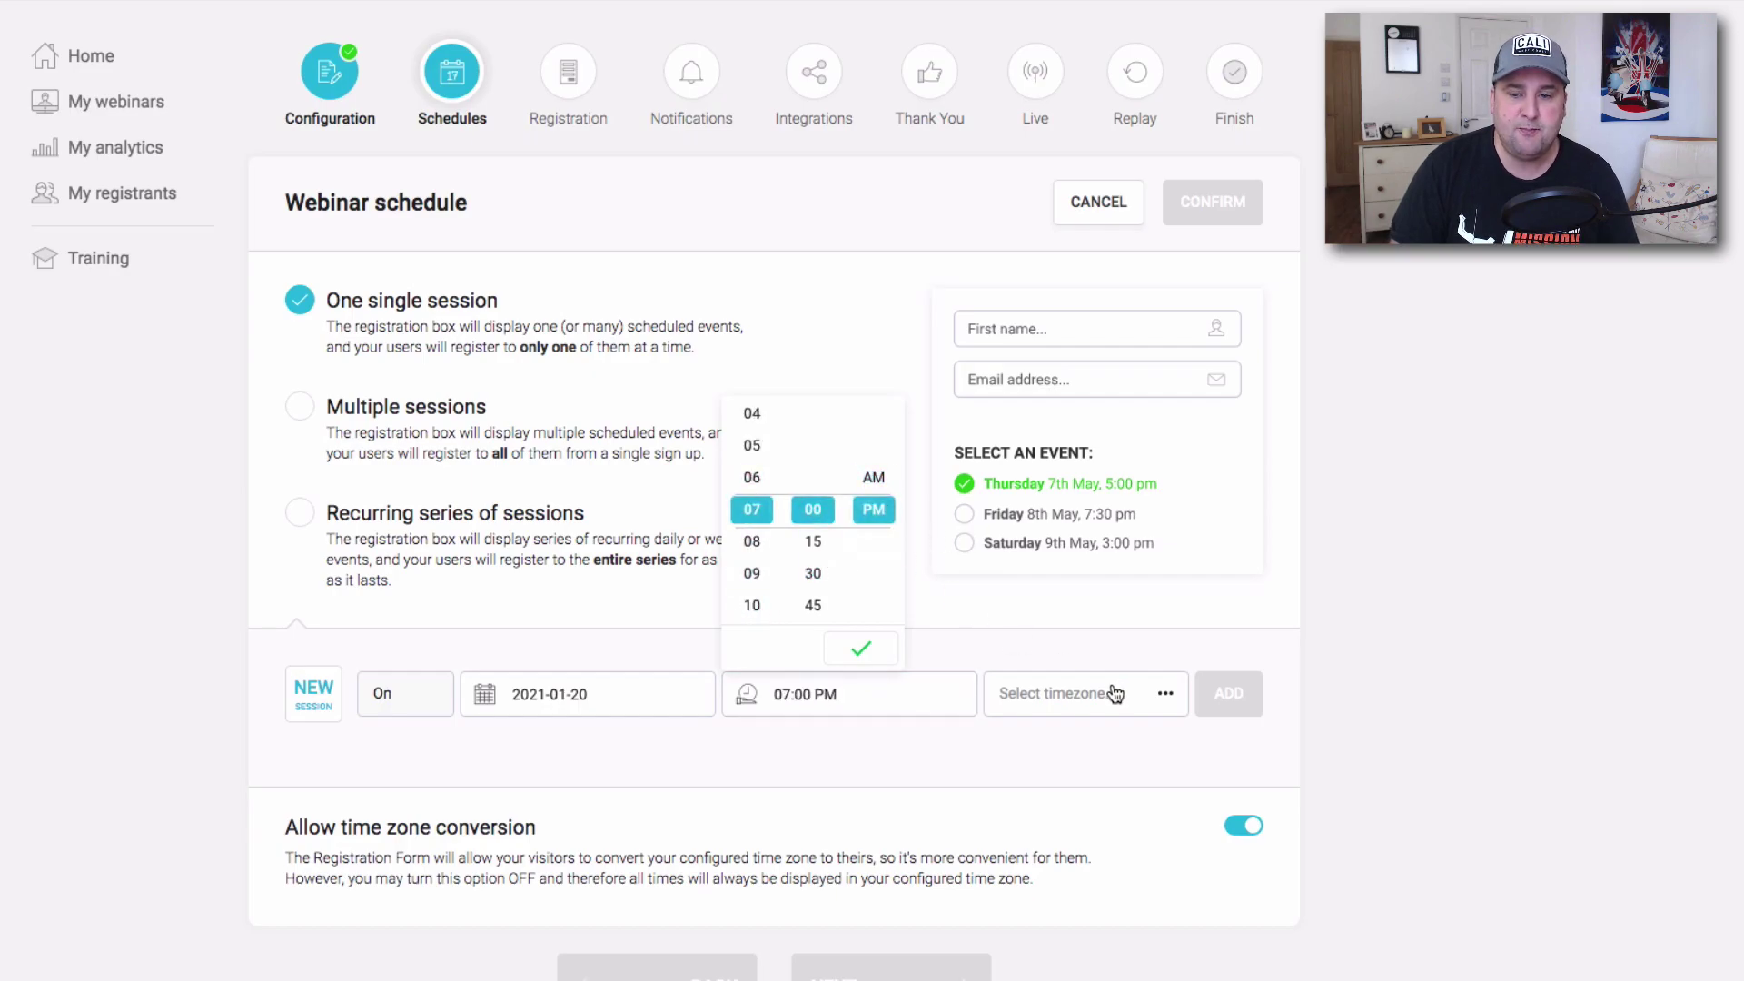
left_click(1116, 693)
scroll(899, 817, "down", 3)
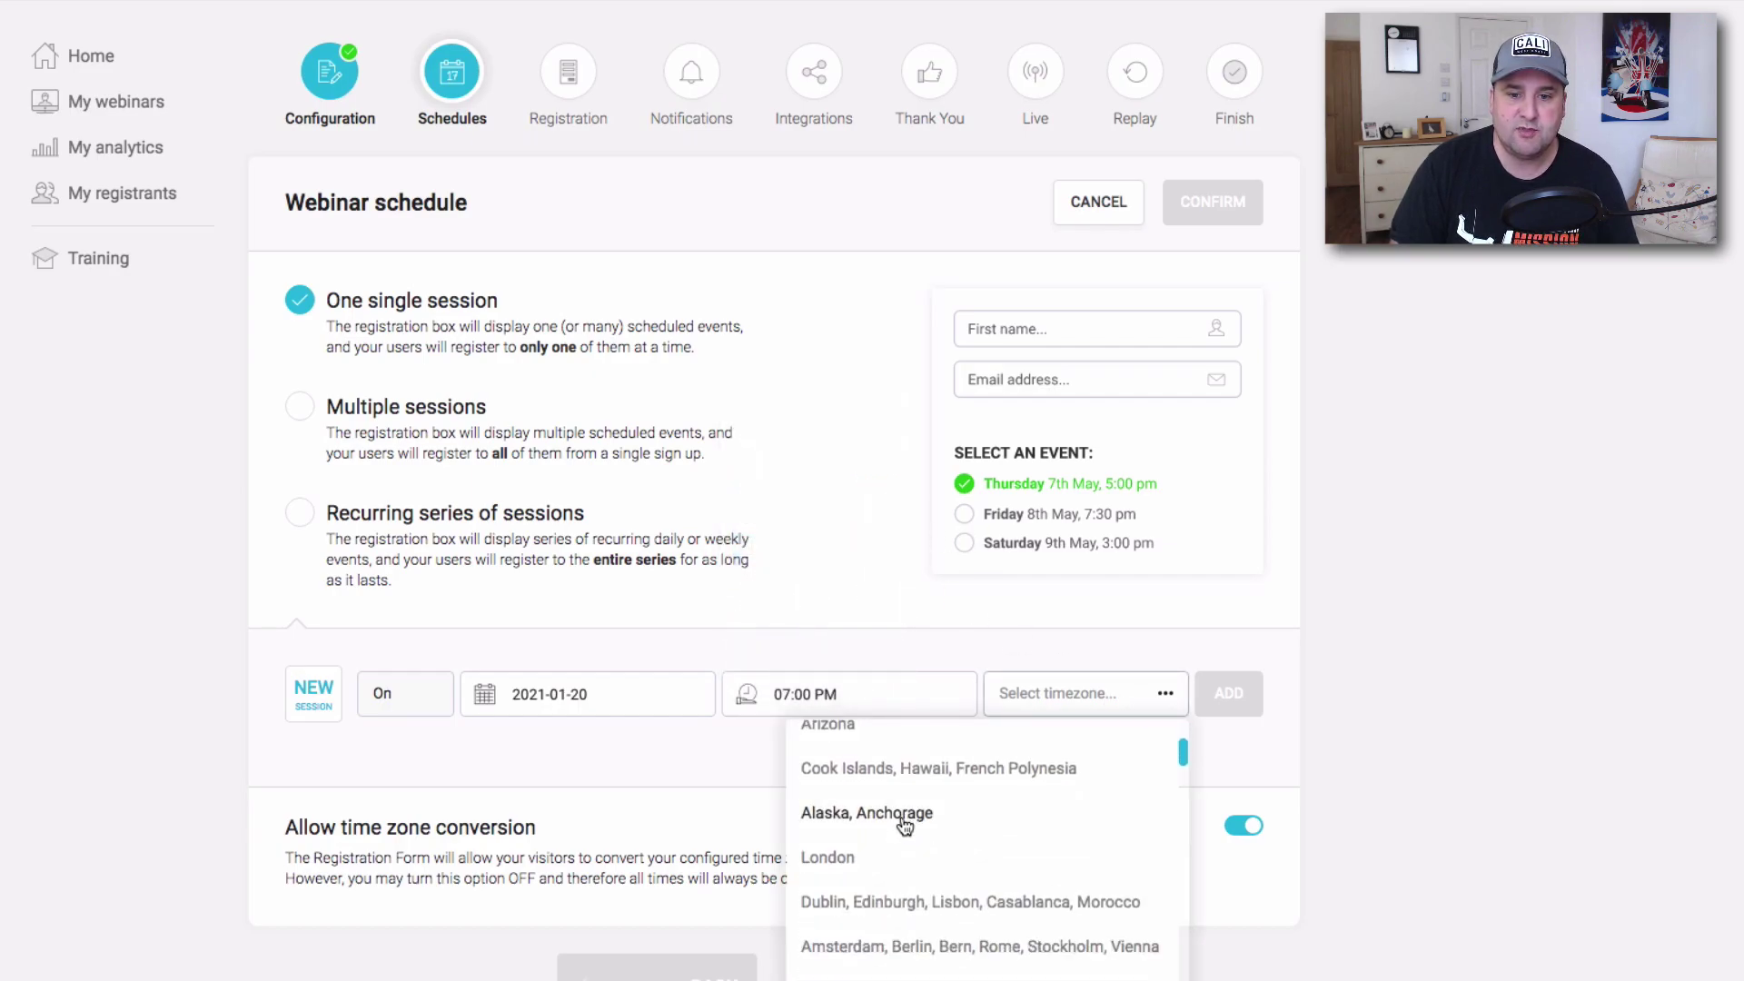
left_click(850, 858)
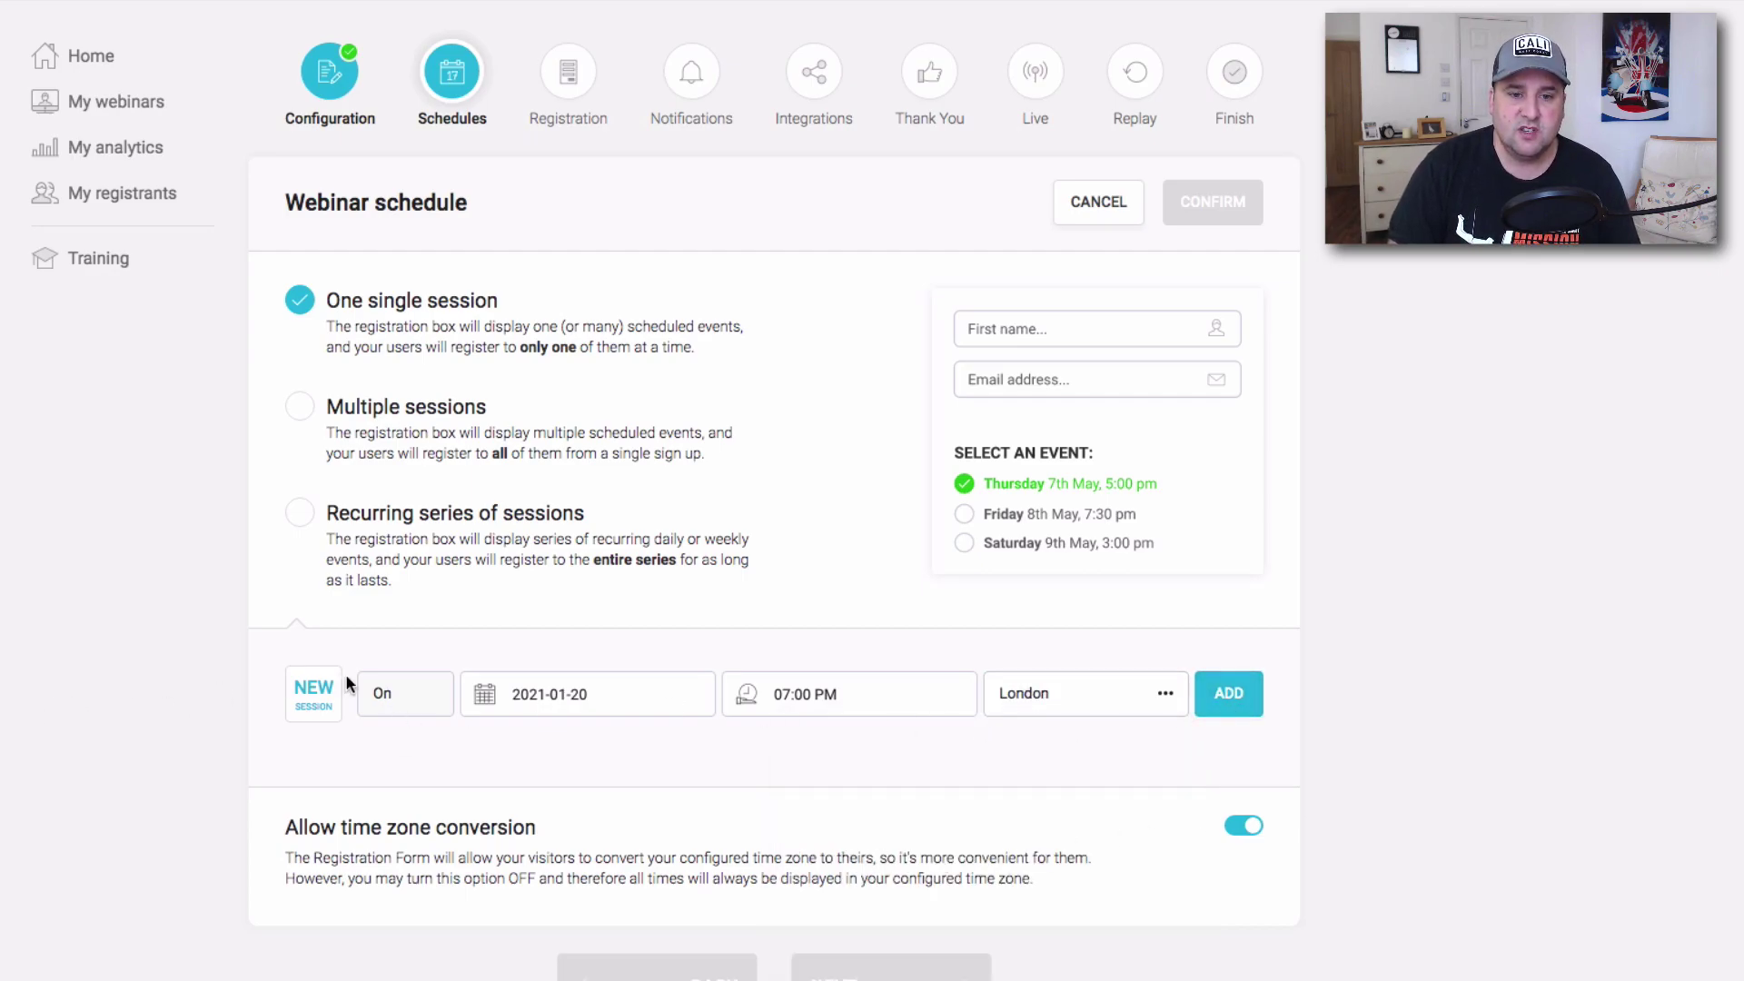
left_click(1222, 695)
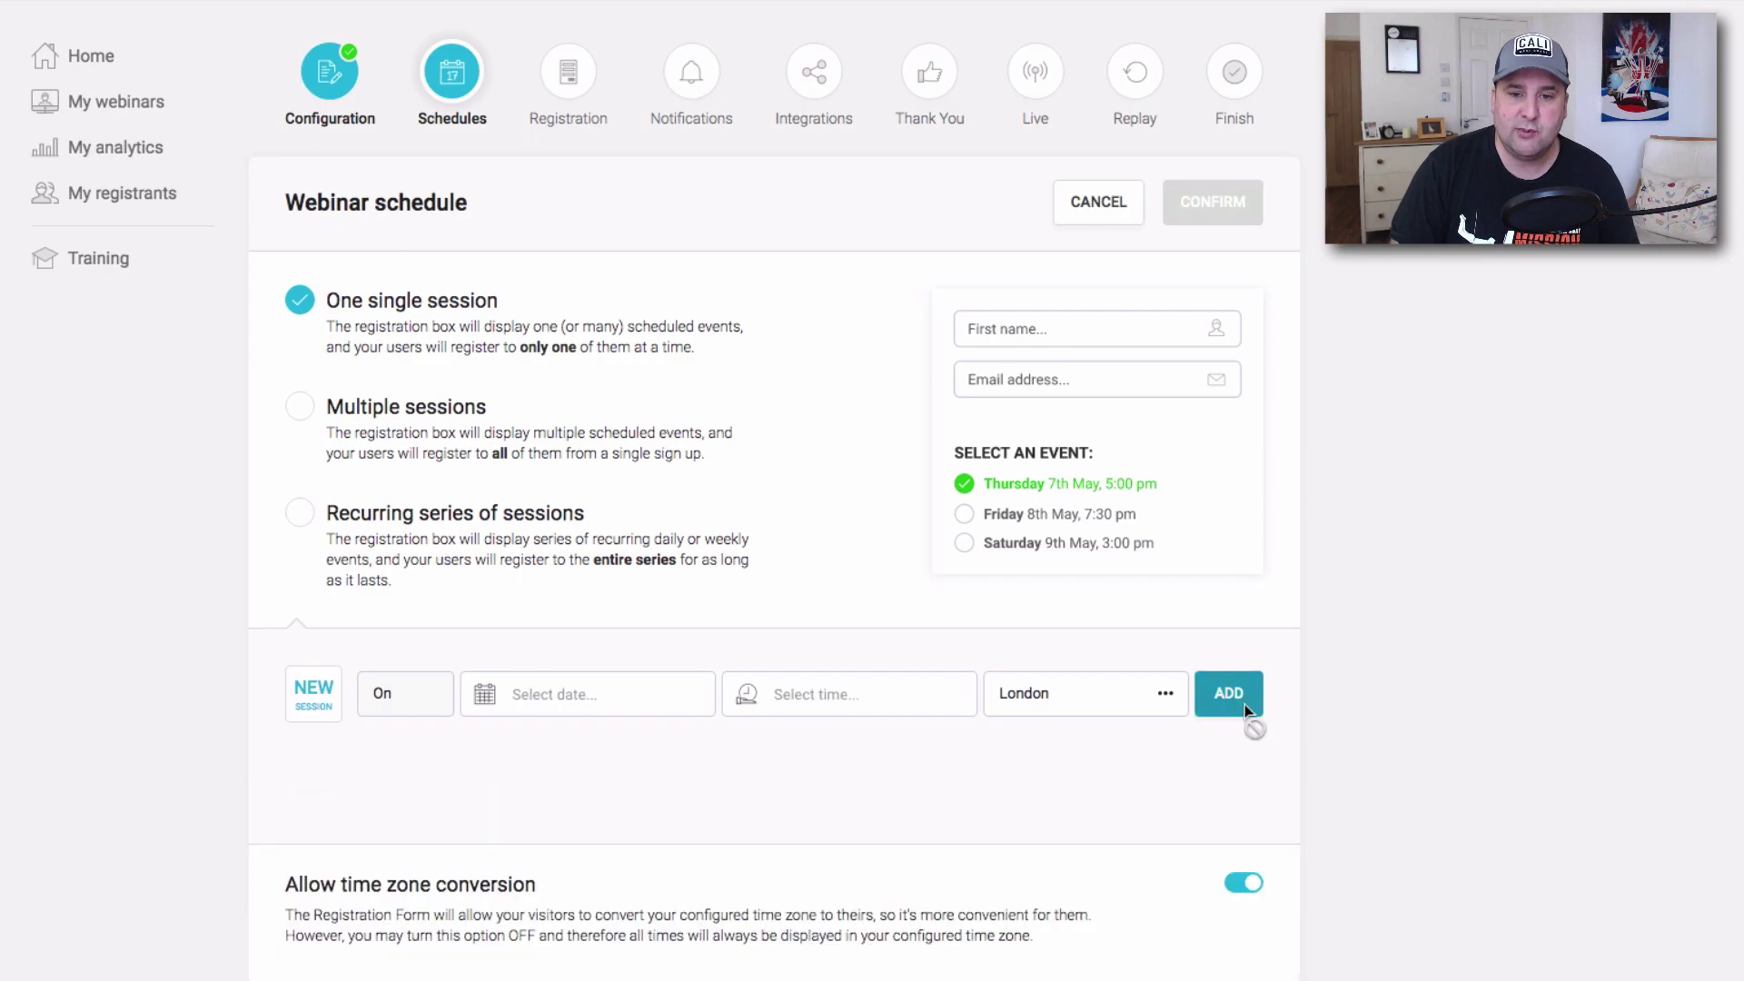
Save the webinar schedule and move on to the Registration page design choices.
left_click(1203, 204)
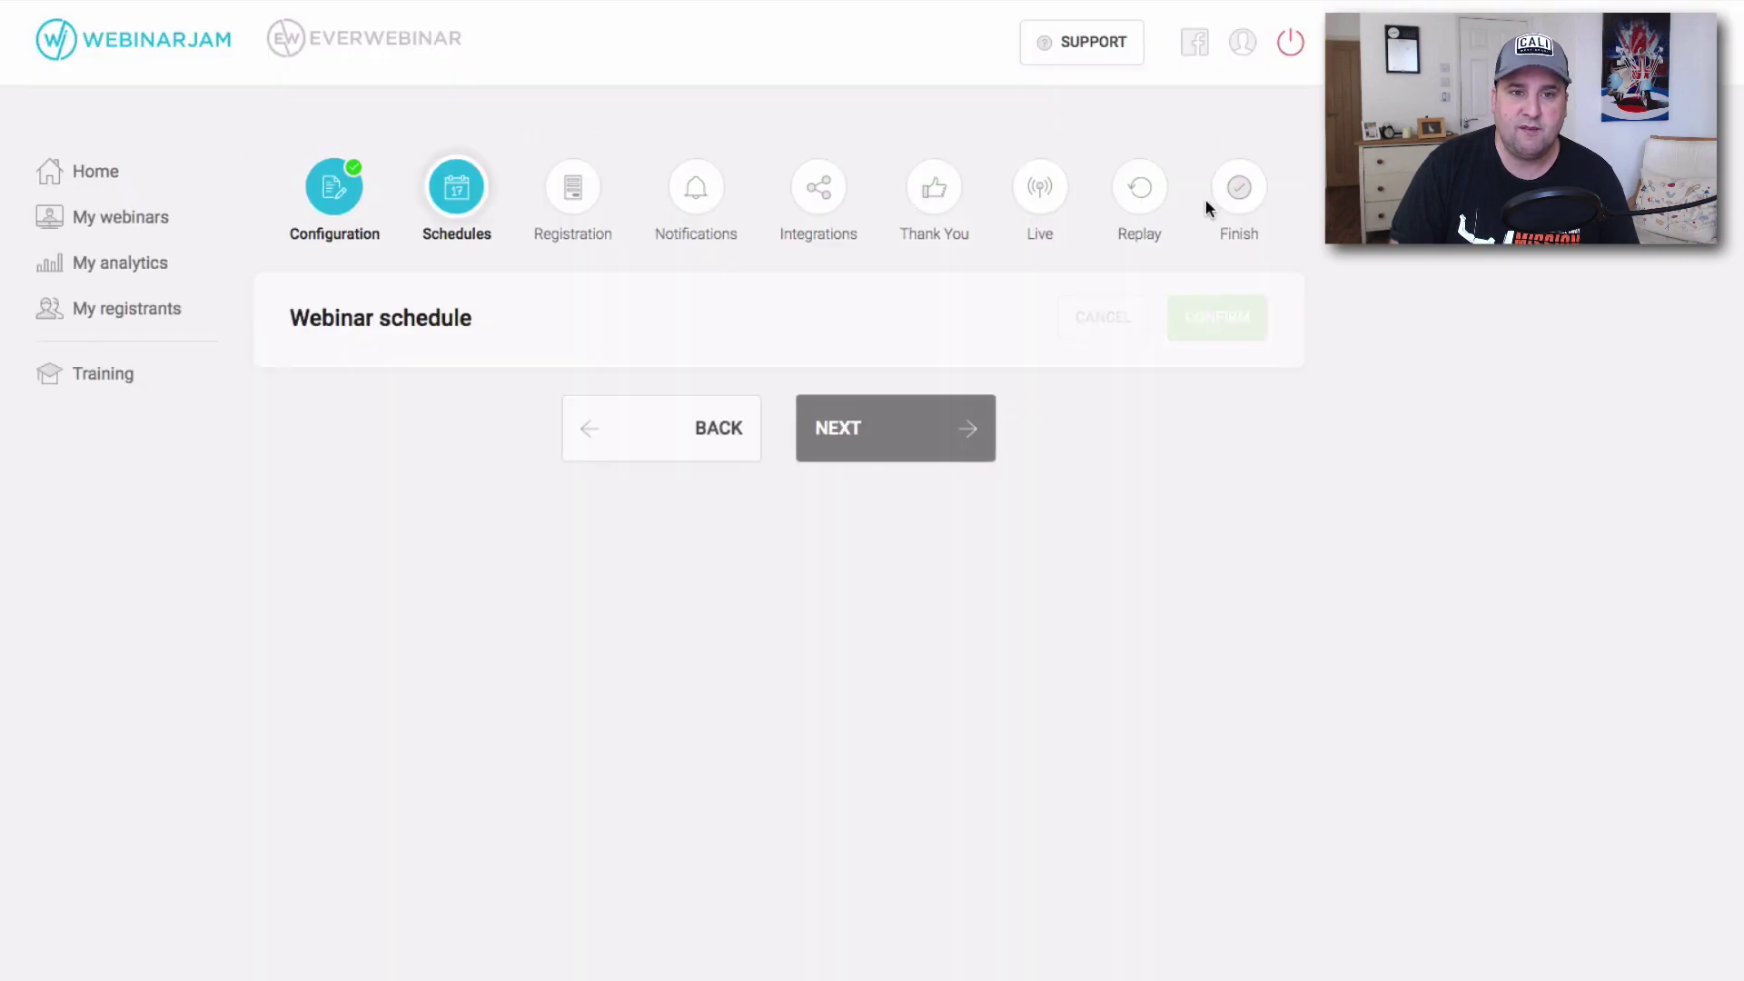
left_click(840, 428)
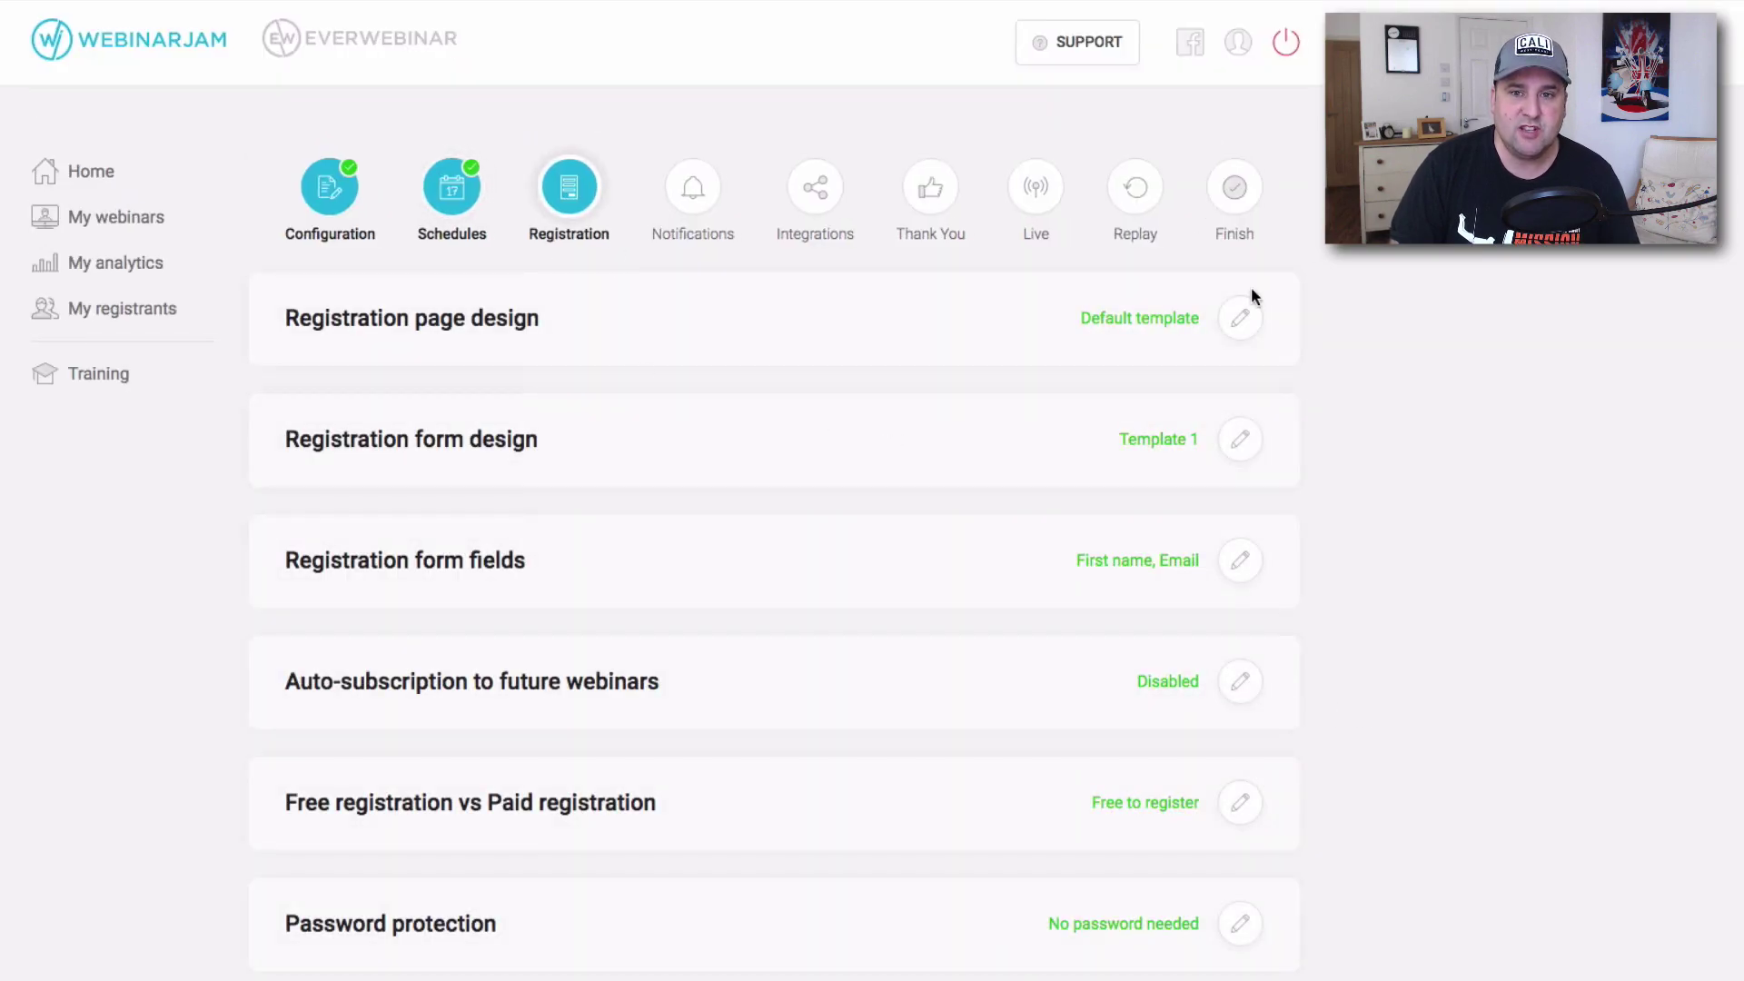
left_click(1239, 319)
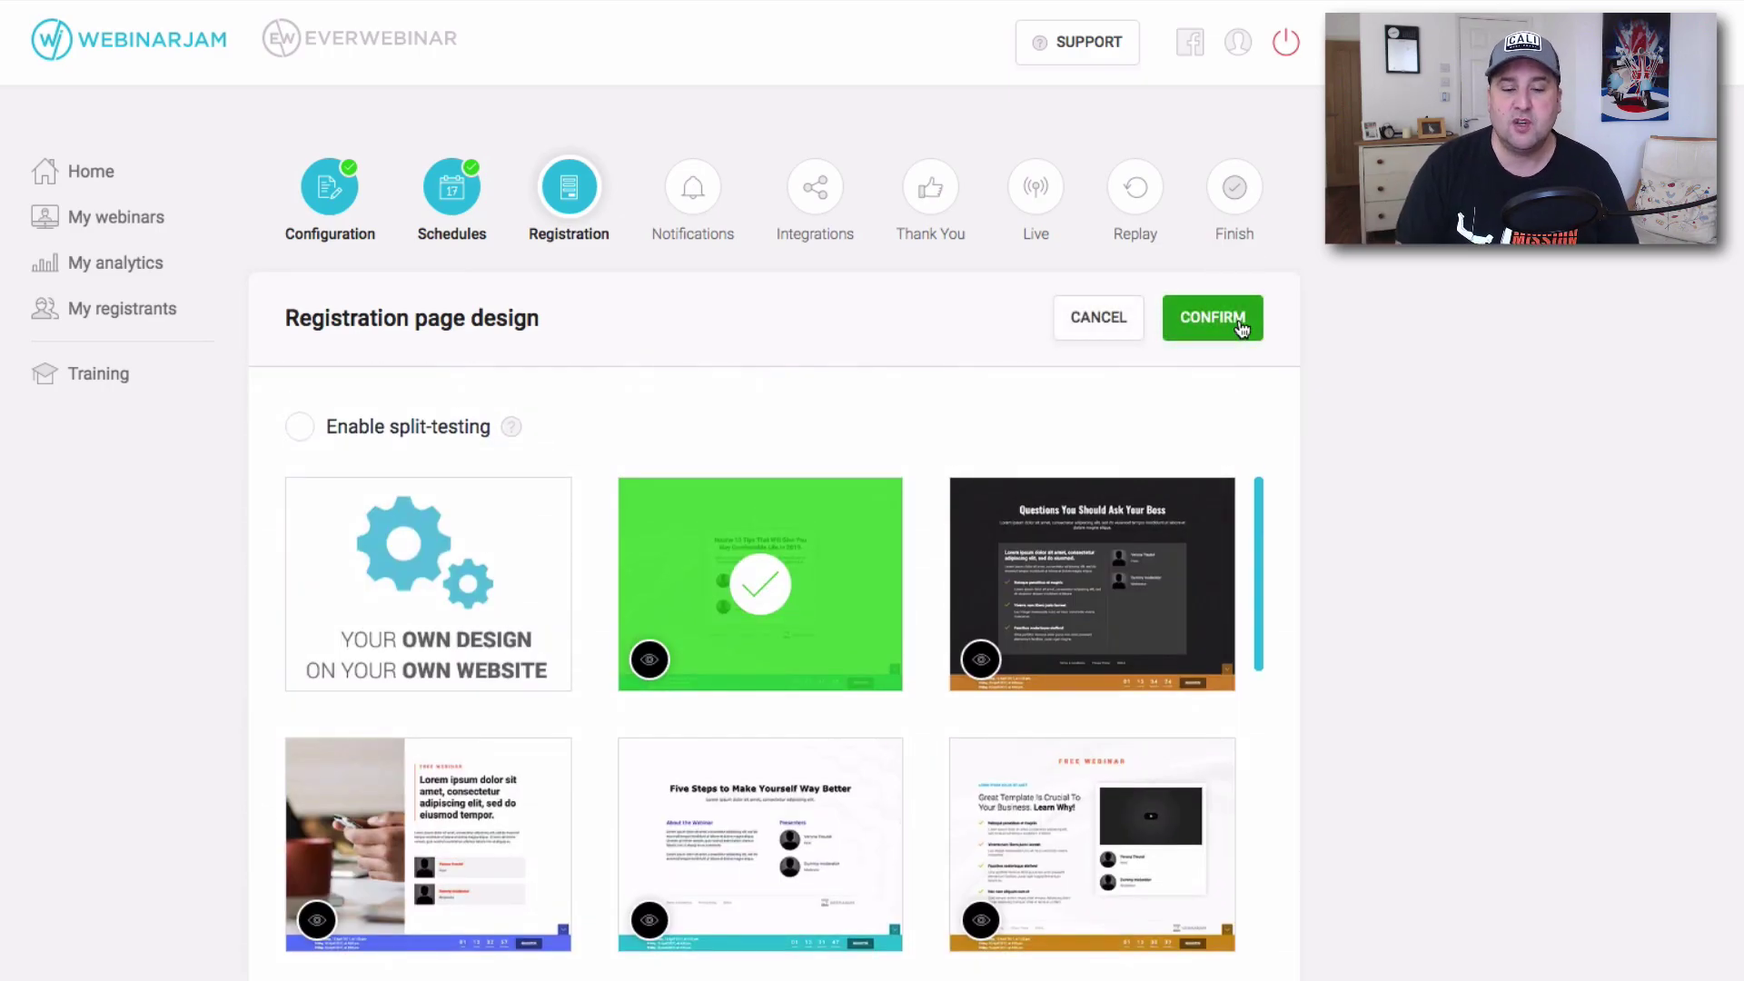
Browse the design templates and customize the phone-and-coffee-mug registration page.
mouse_move(397, 541)
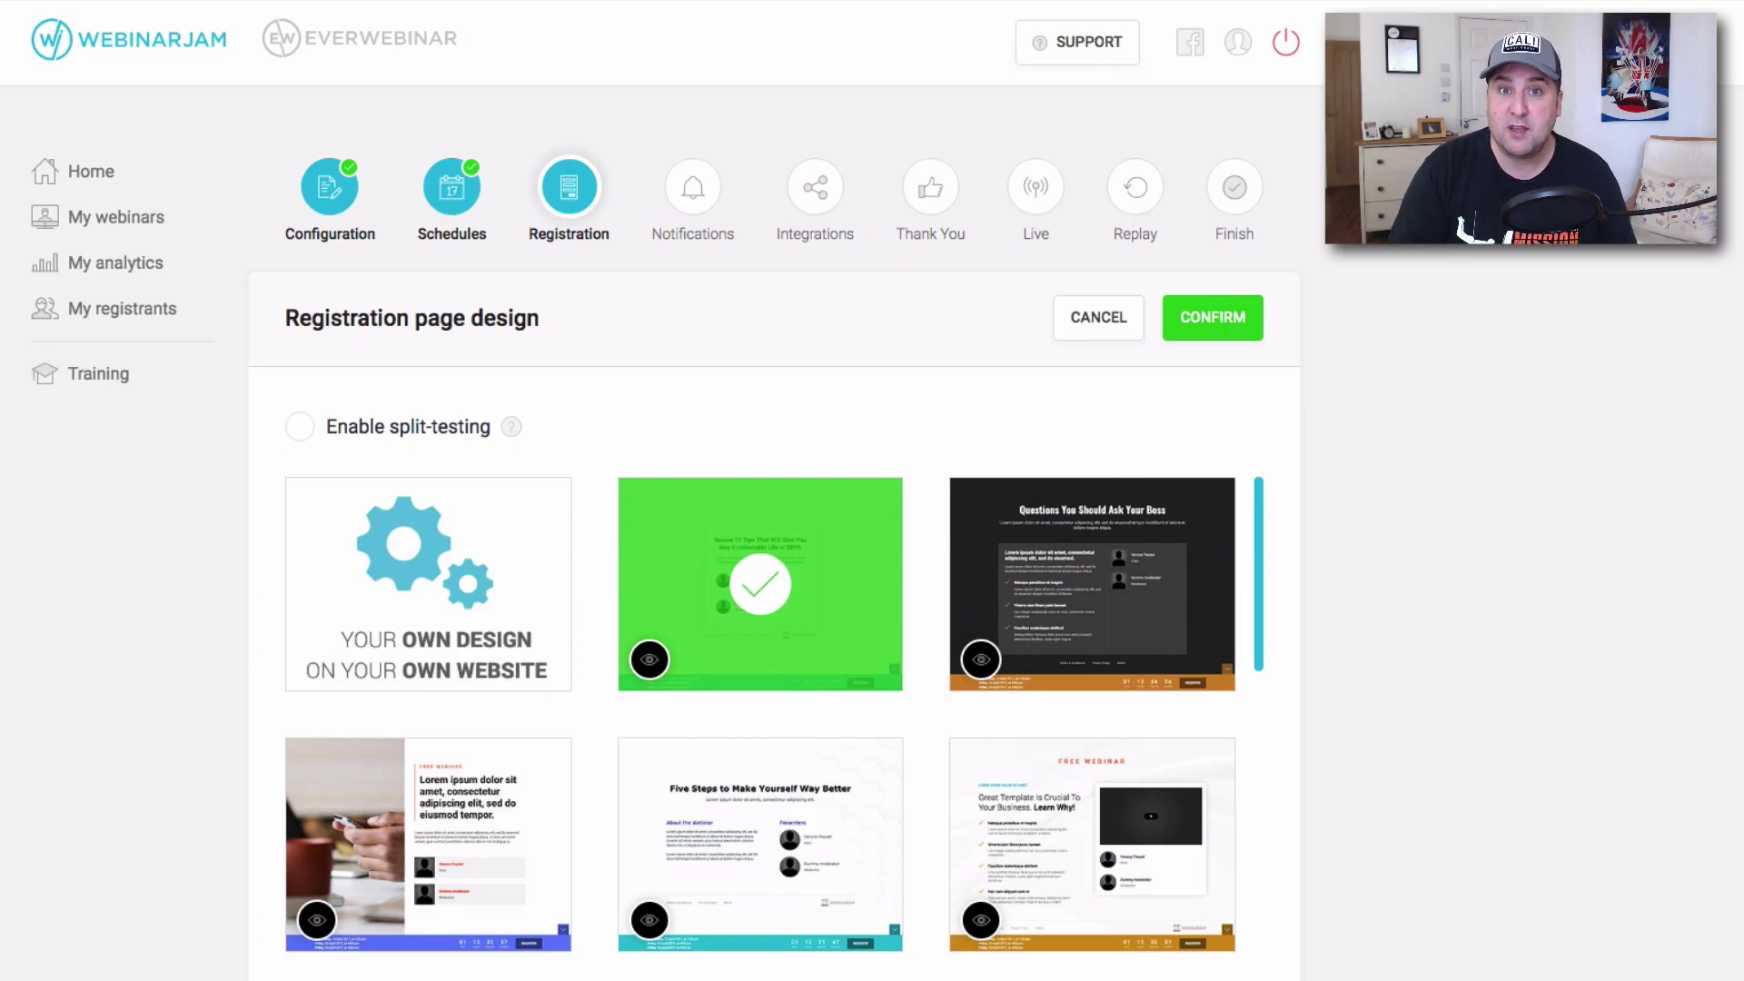
scroll(781, 505, "down", 10)
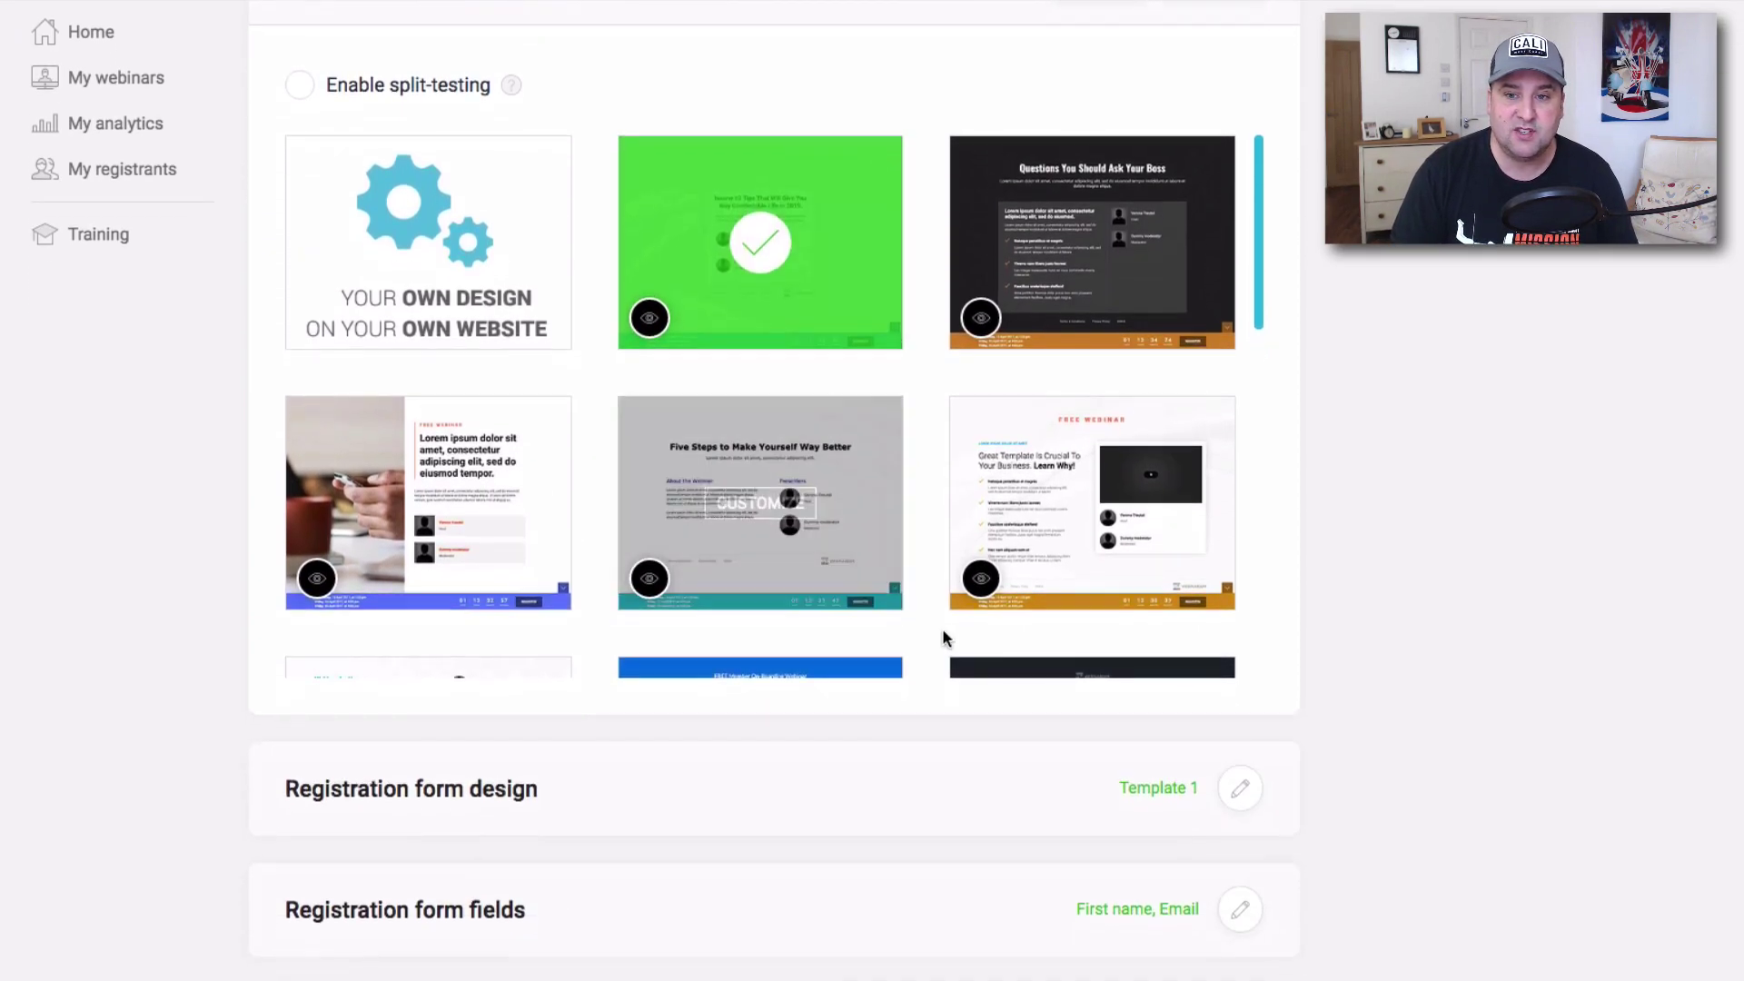
scroll(916, 502, "down", 3)
mouse_move(784, 225)
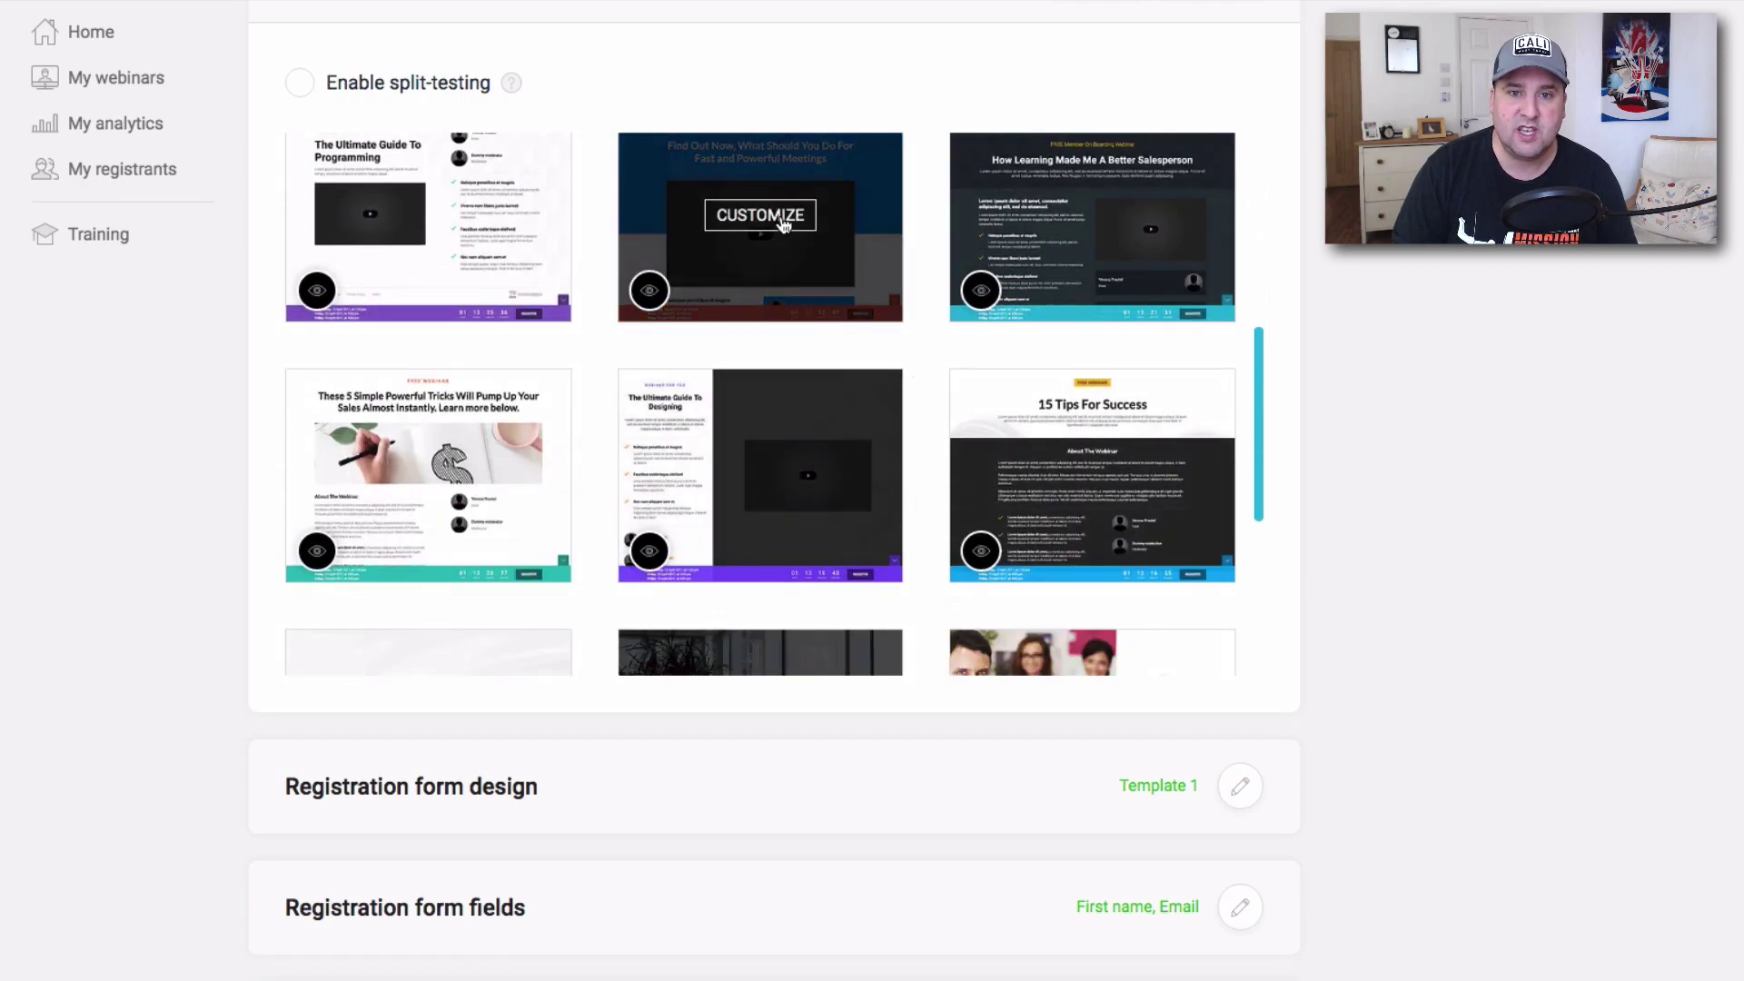
scroll(905, 361, "up", 7)
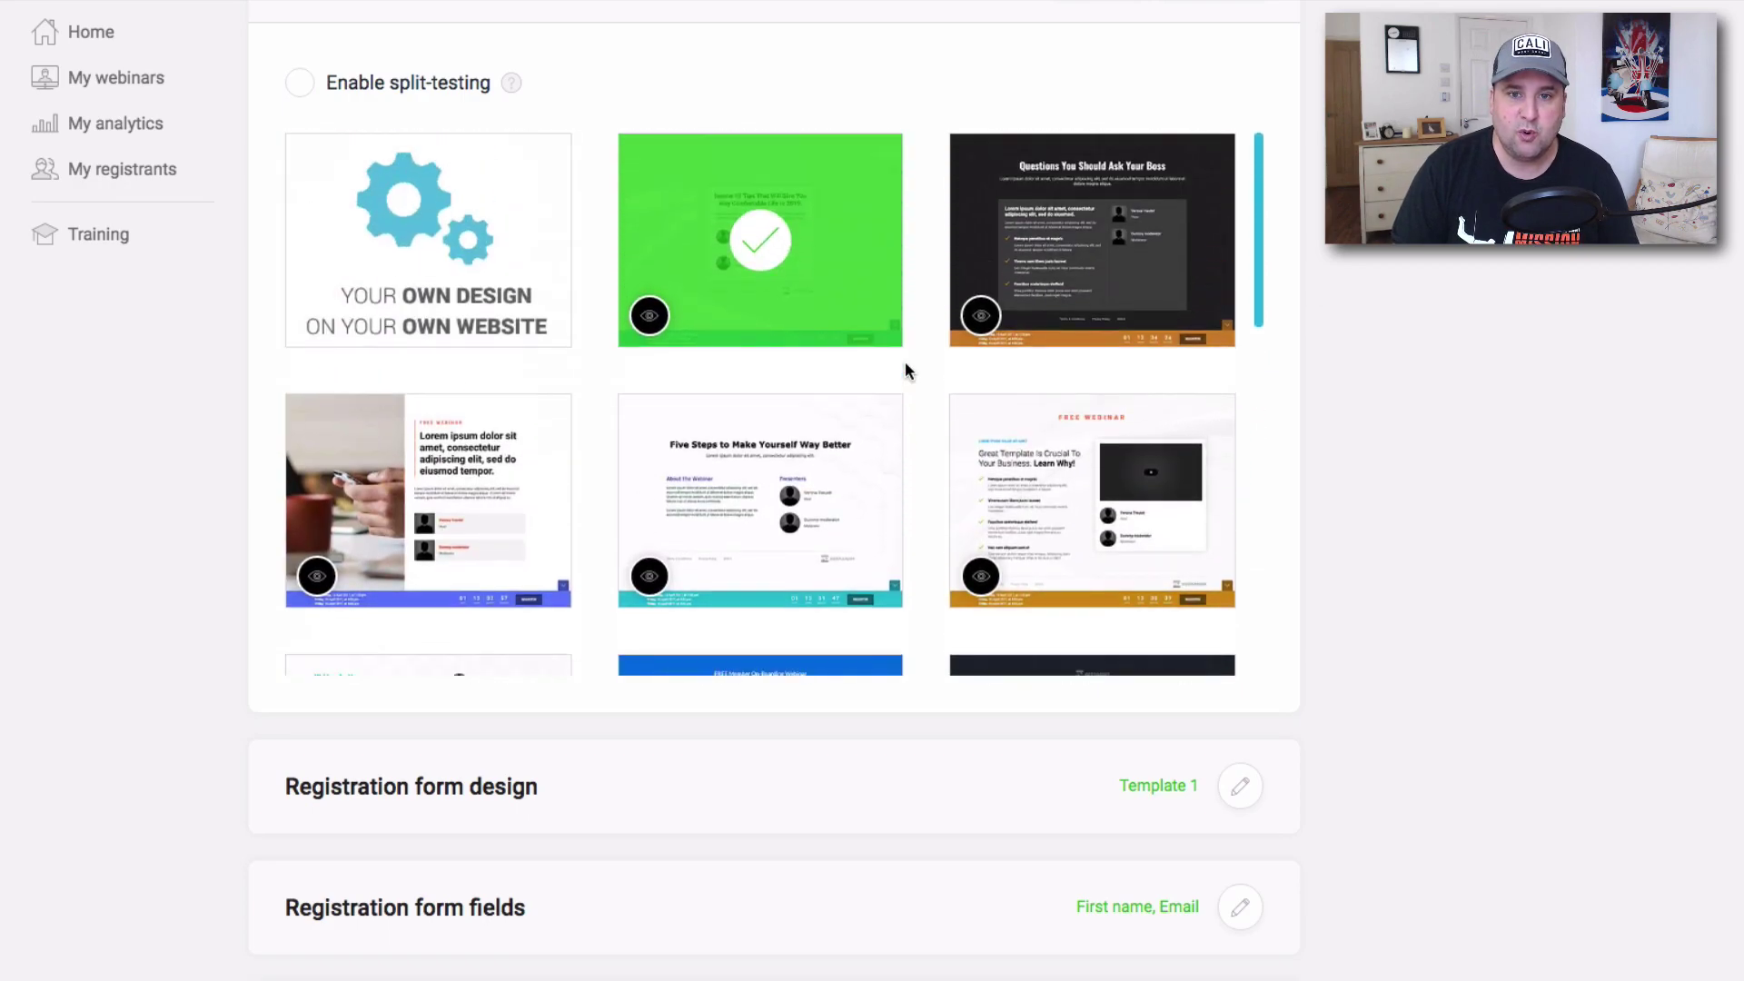
scroll(866, 369, "down", 7)
scroll(867, 369, "up", 1)
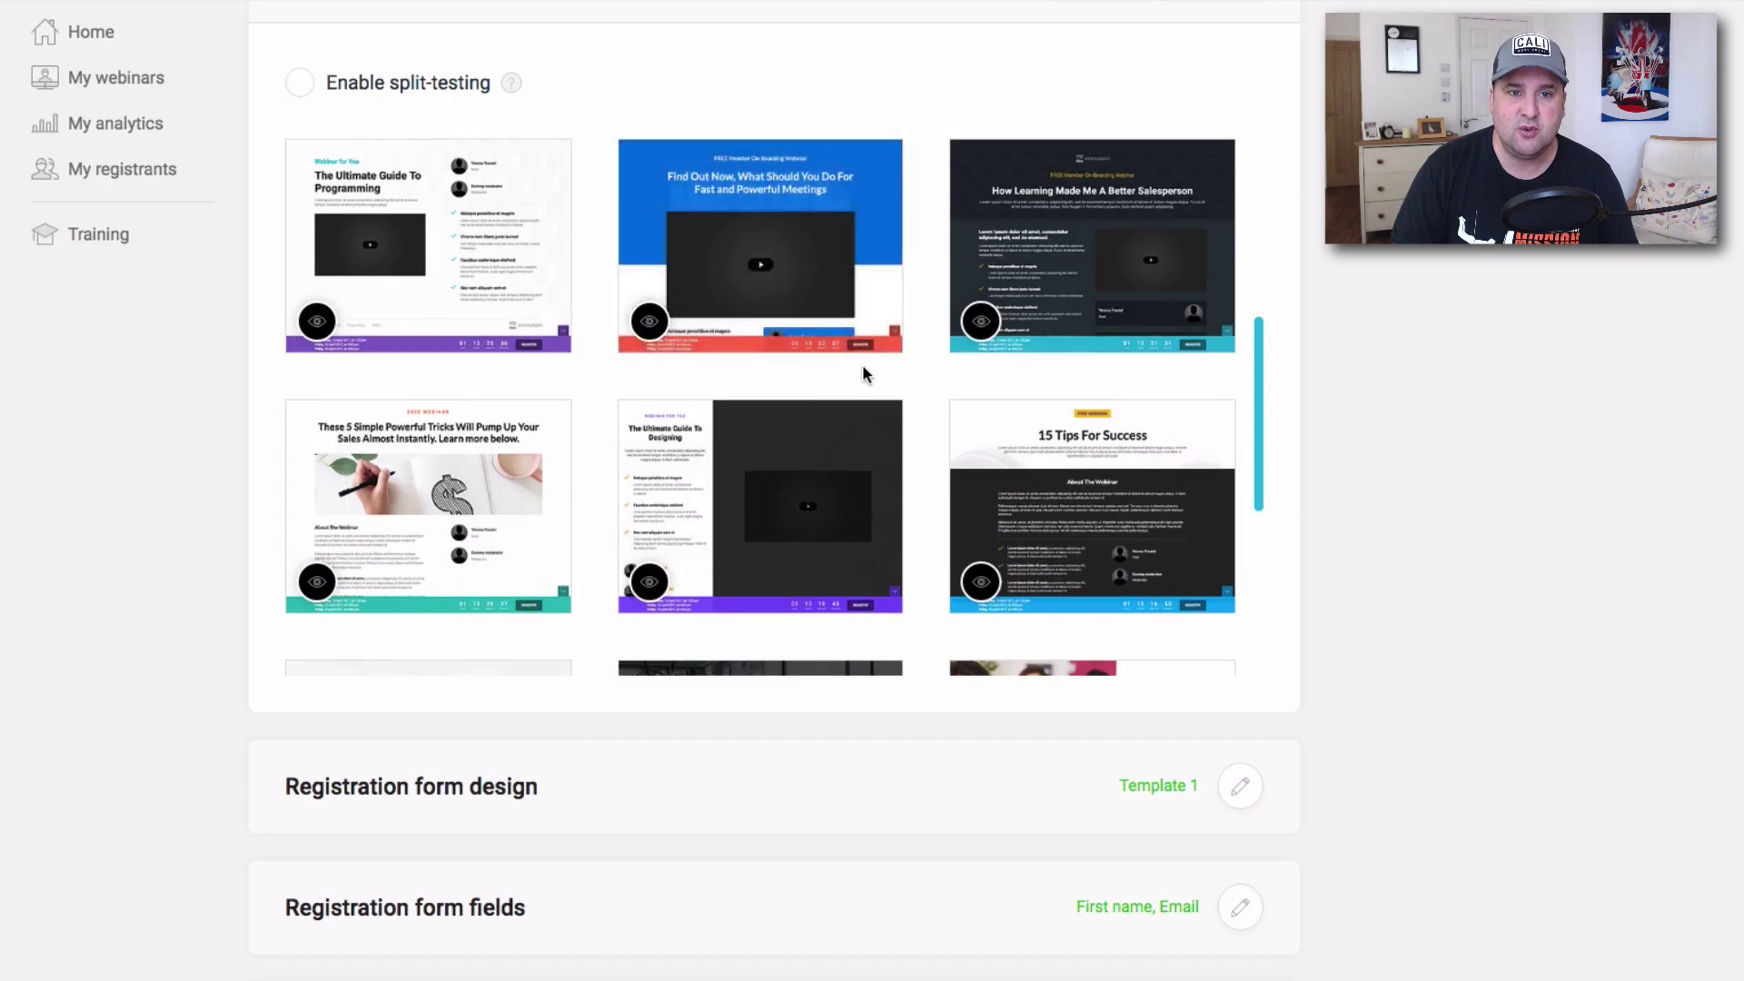
scroll(872, 372, "up", 7)
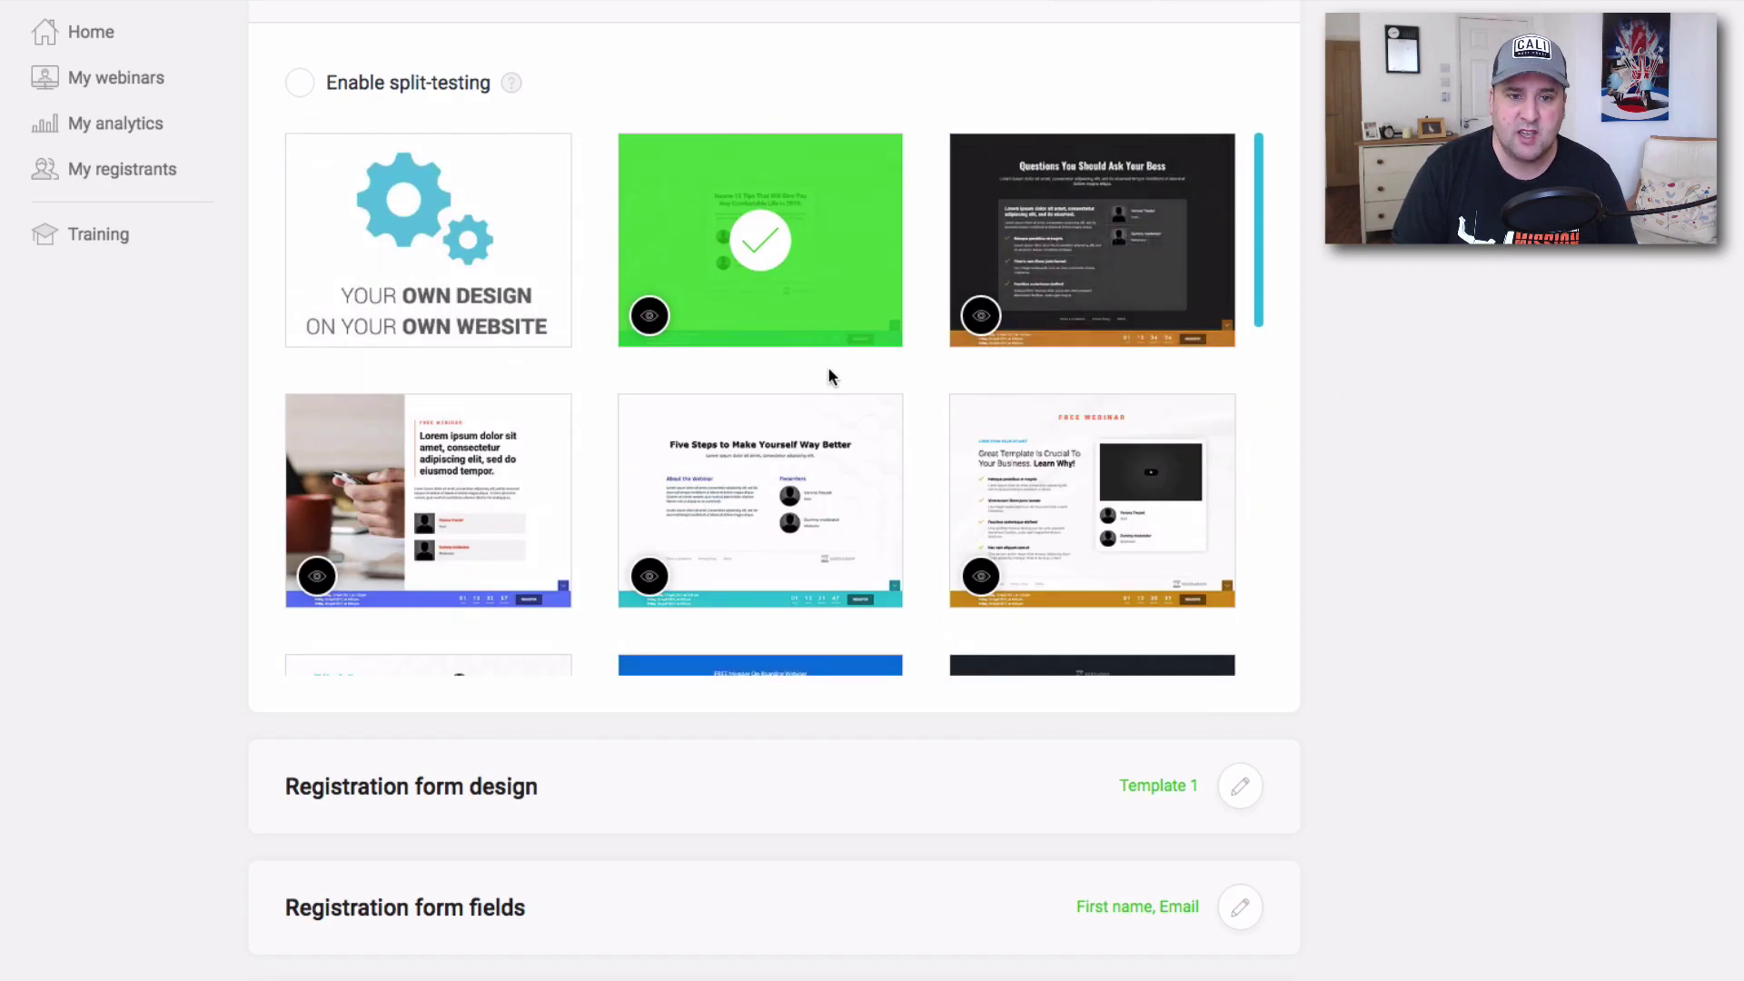
scroll(827, 373, "down", 3)
left_click(441, 193)
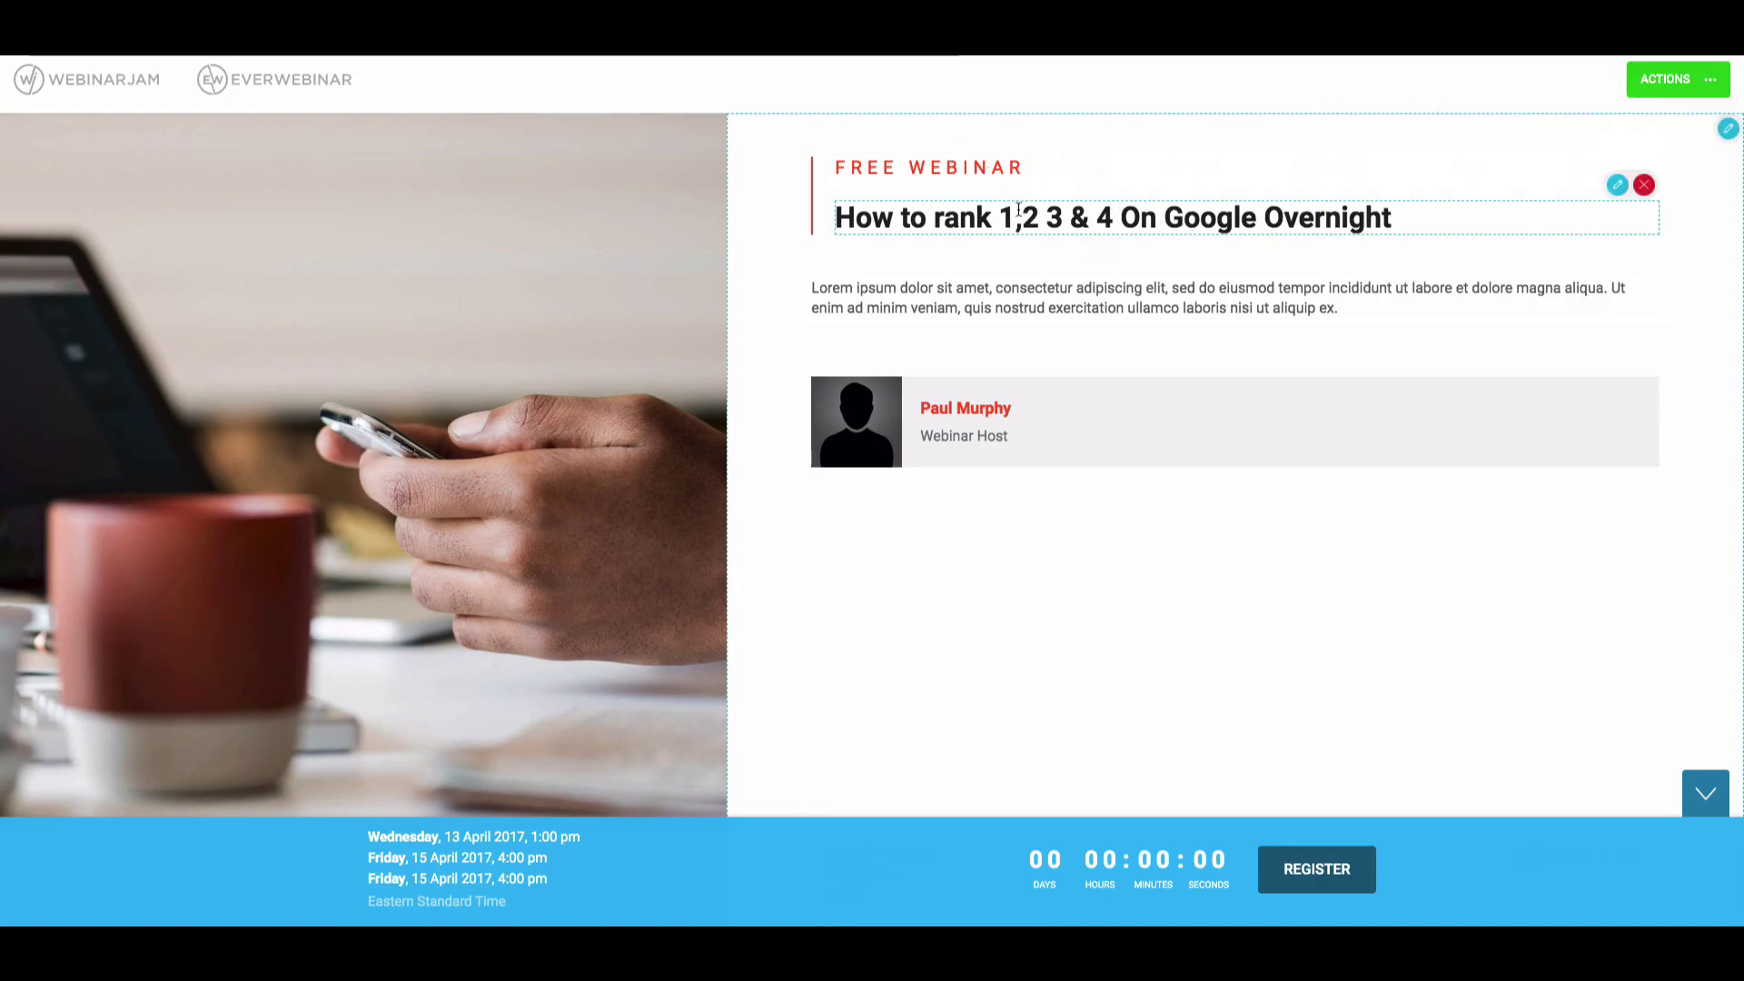
Save and exit the page editor, returning to the registration page design gallery.
left_click_drag(1345, 311, 670, 312)
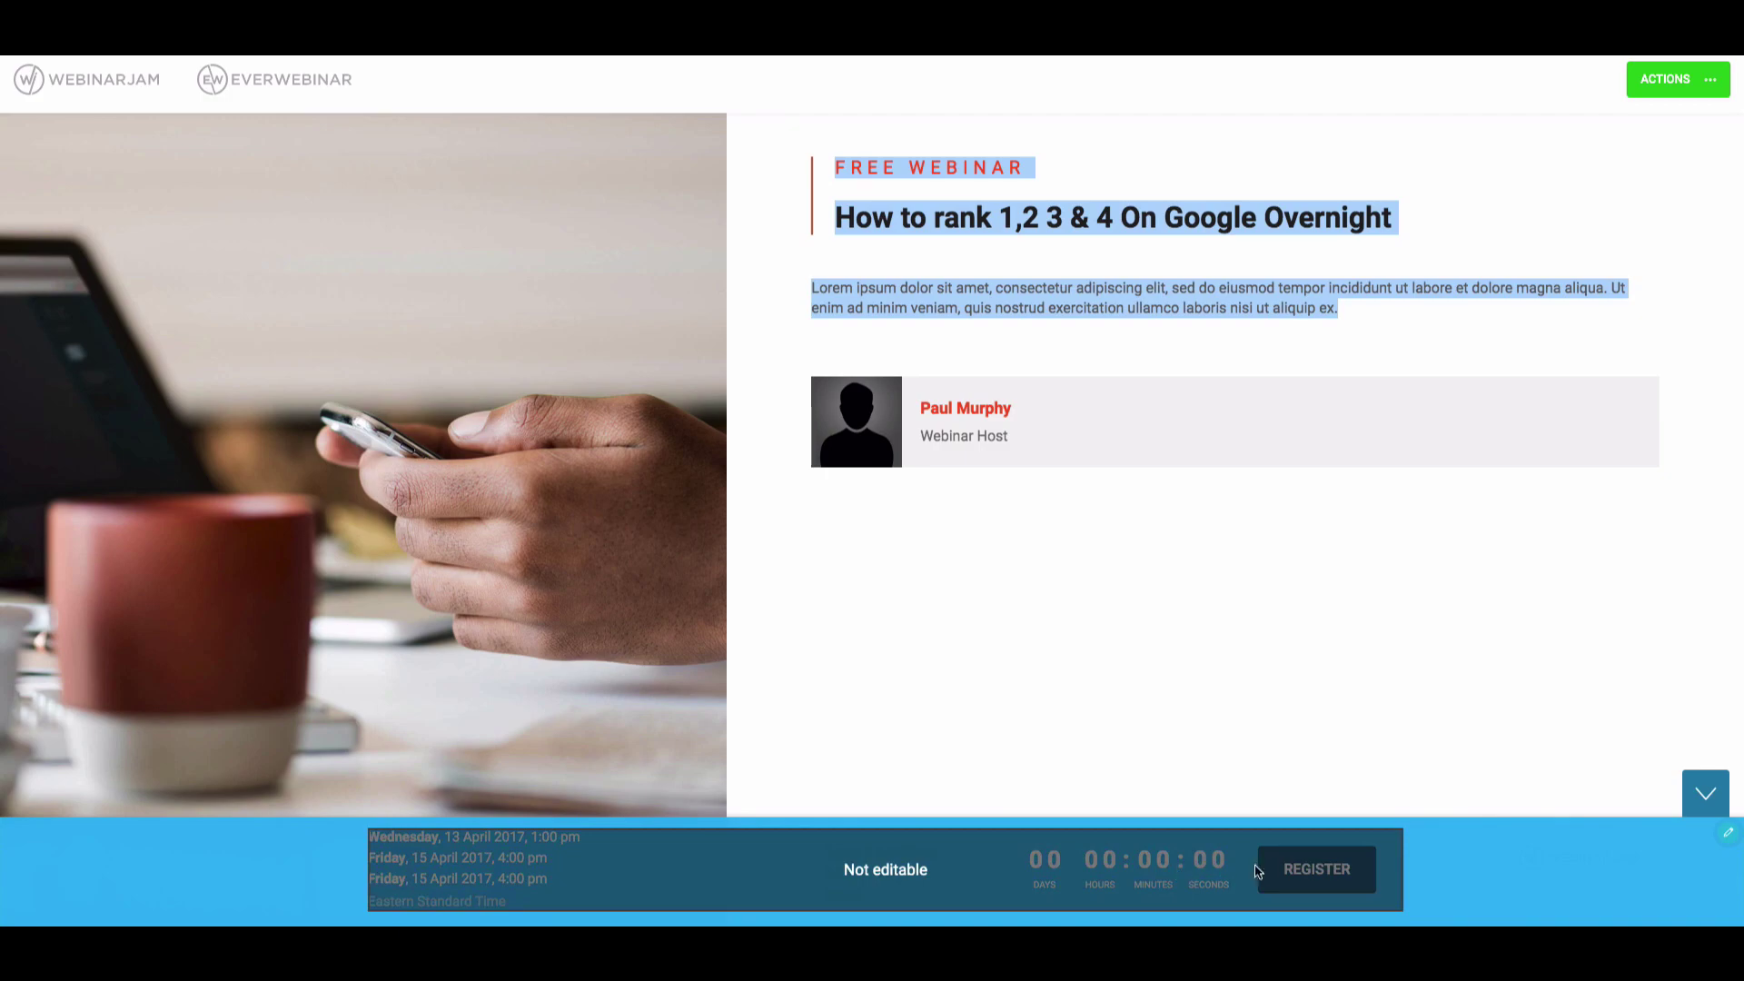
left_click(1701, 79)
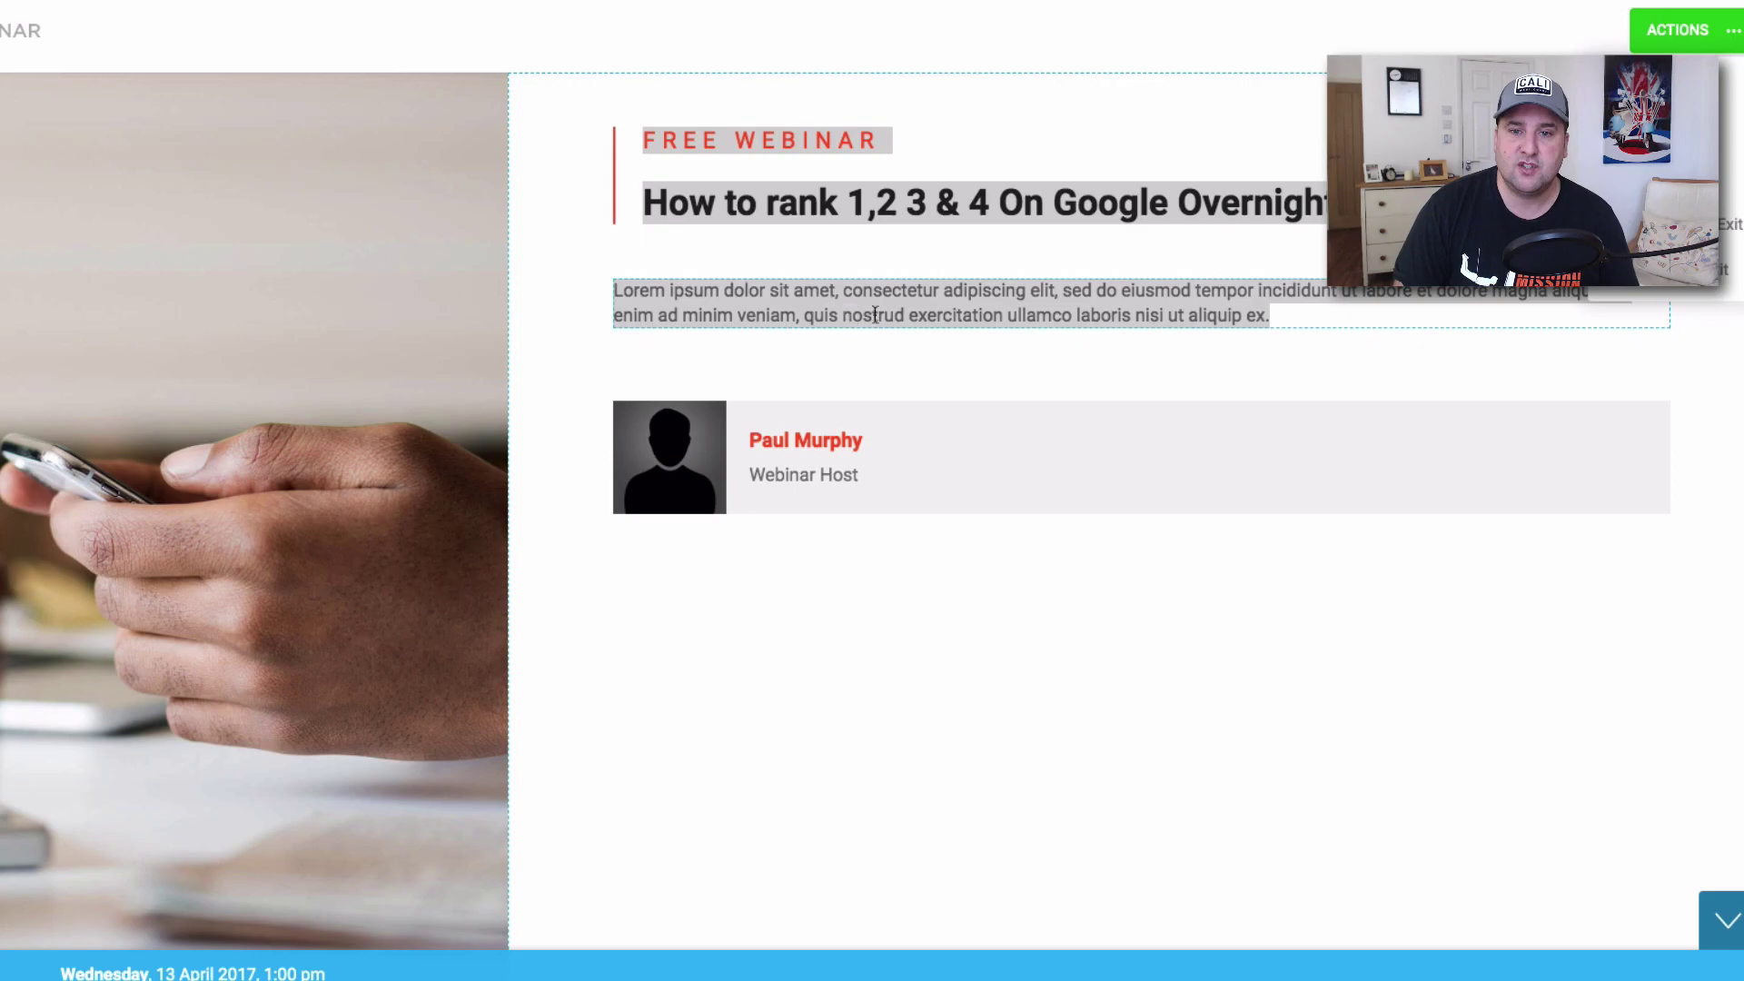
left_click(1676, 277)
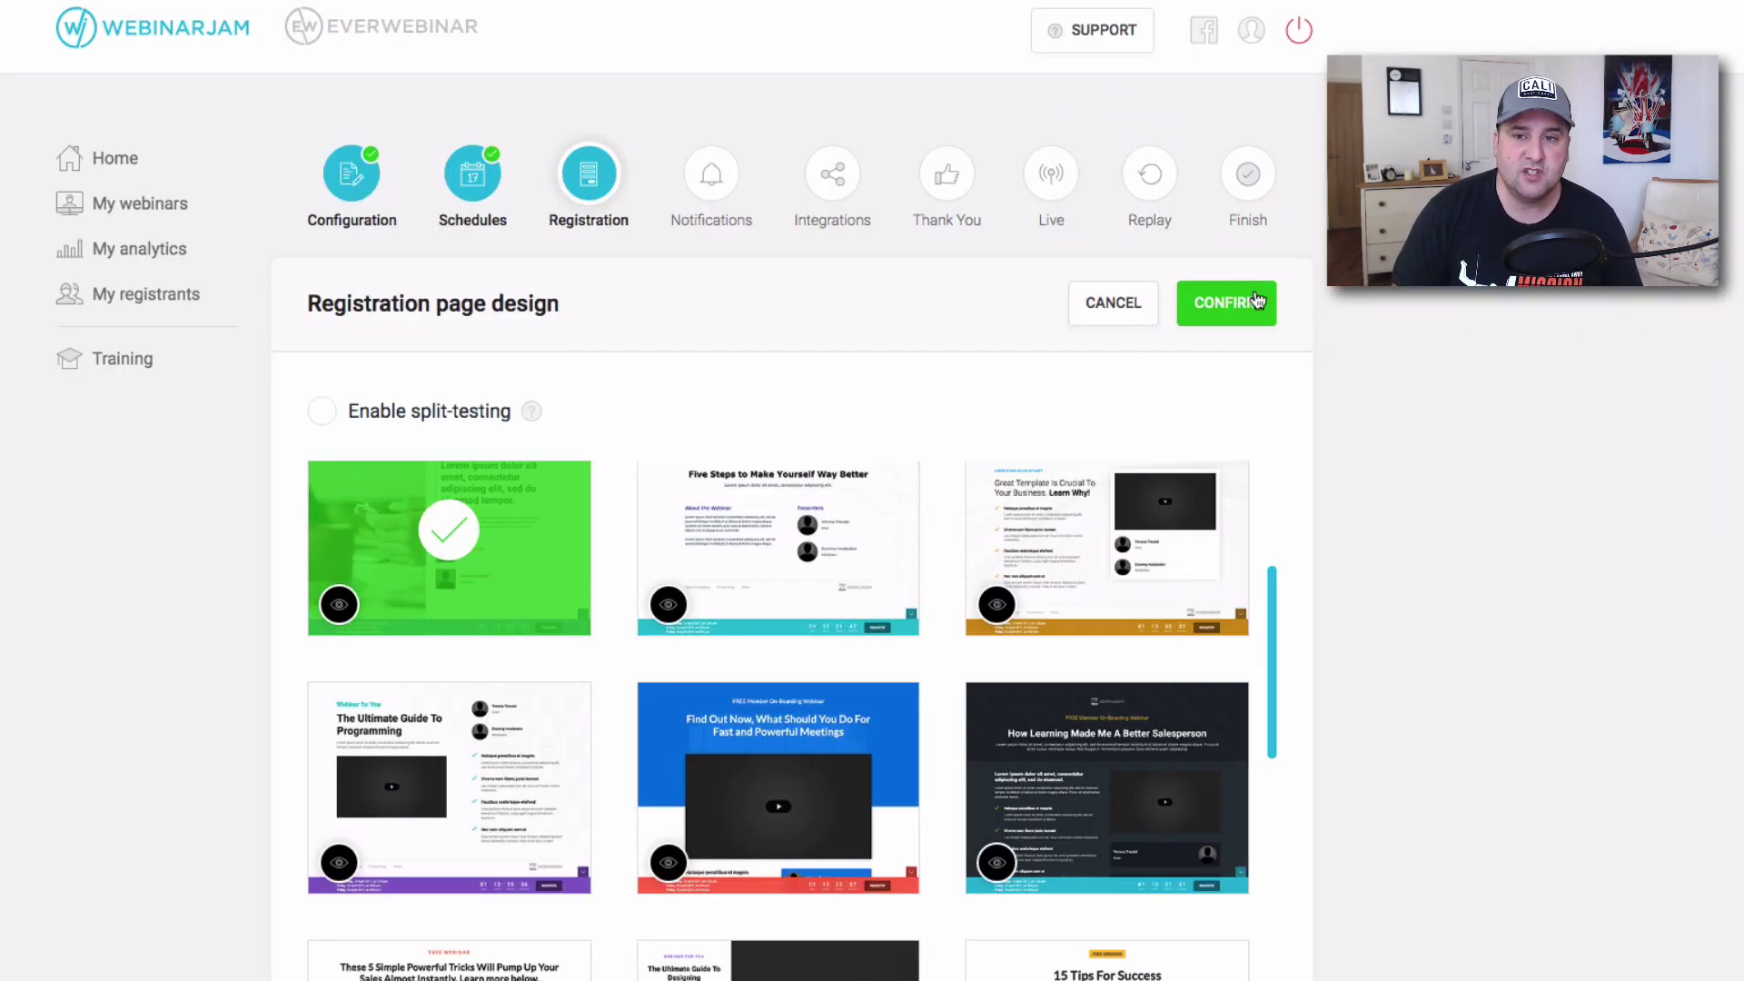
Confirm the customised phone-and-mug design as Template 3 after reviewing the template gallery again.
scroll(1254, 303, "down", 3)
left_click(1254, 304)
left_click(1251, 307)
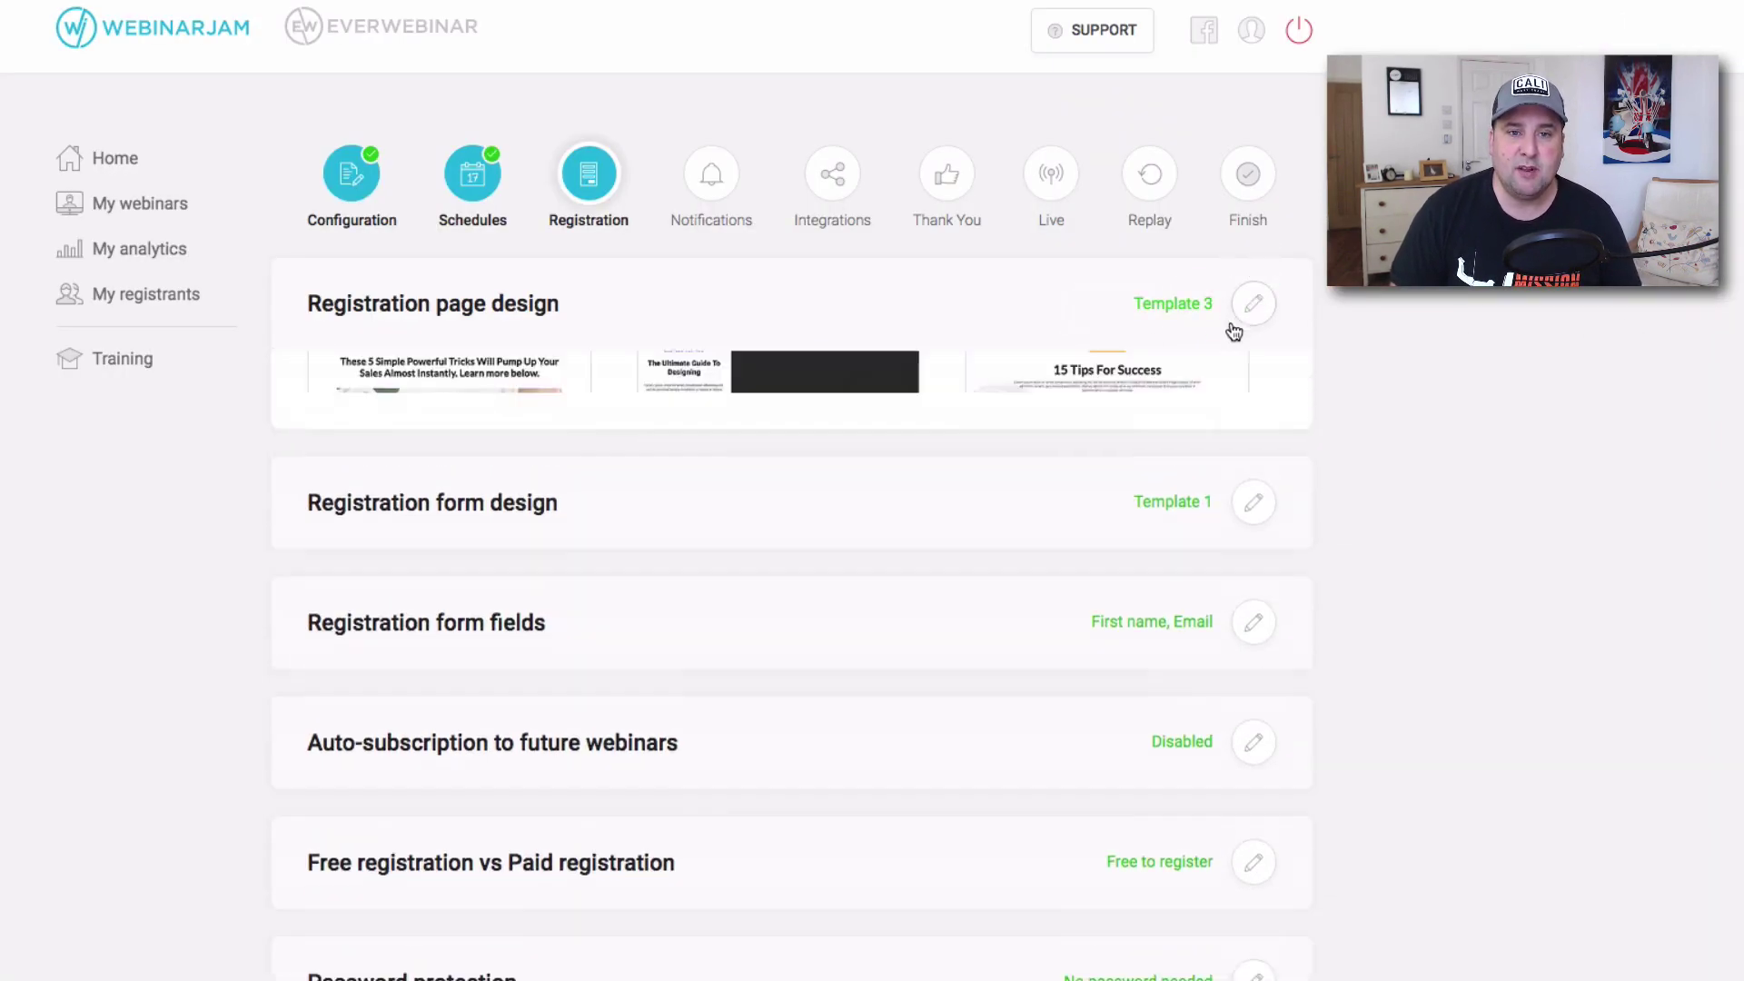
scroll(570, 519, "up", 3)
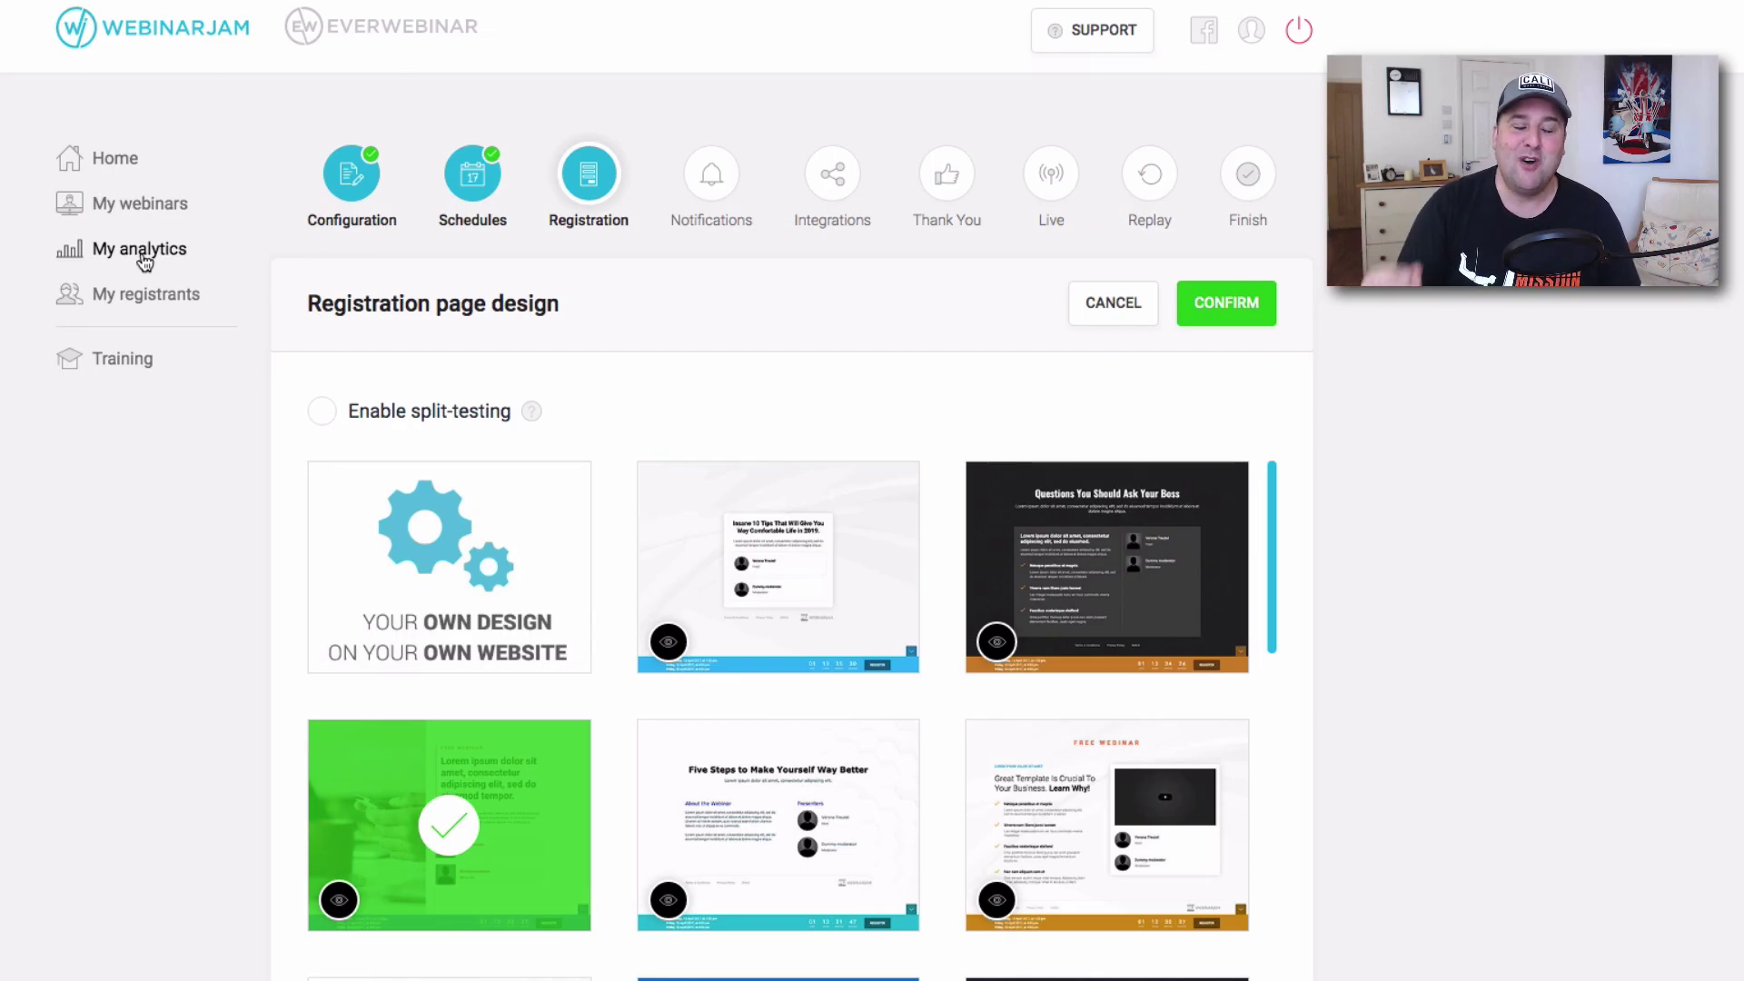
mouse_move(377, 553)
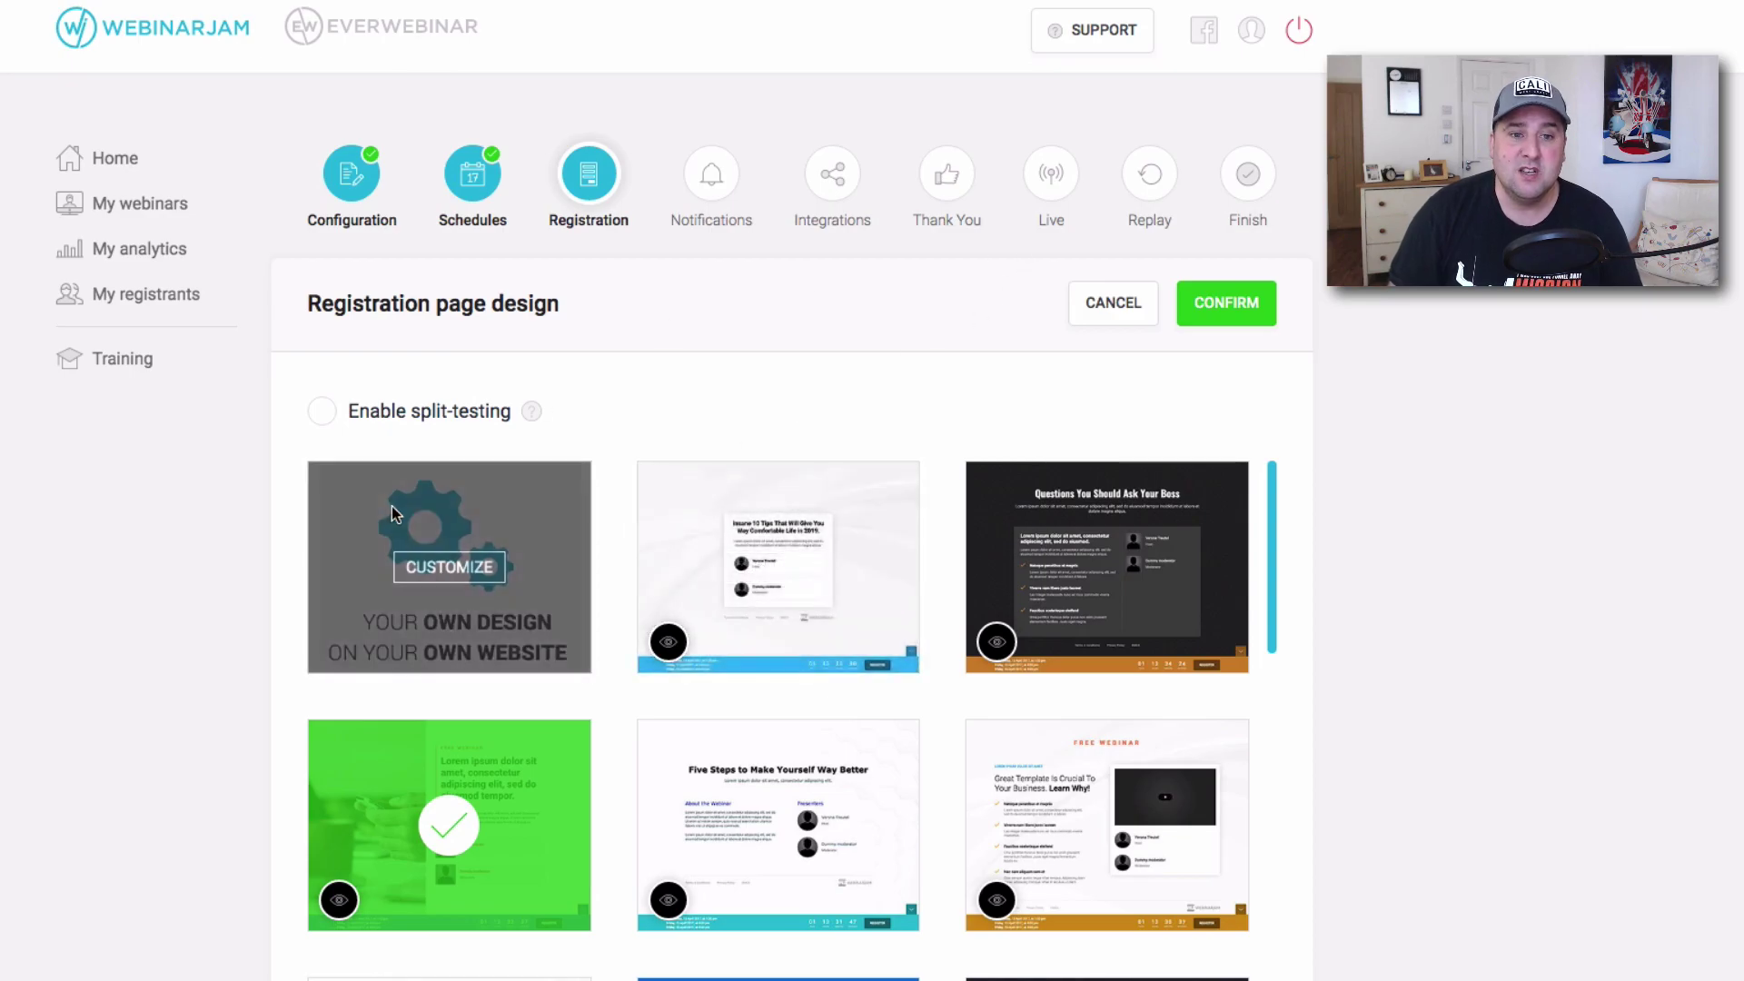
scroll(450, 574, "down", 5)
scroll(391, 672, "up", 5)
scroll(482, 705, "down", 5)
scroll(482, 705, "up", 2)
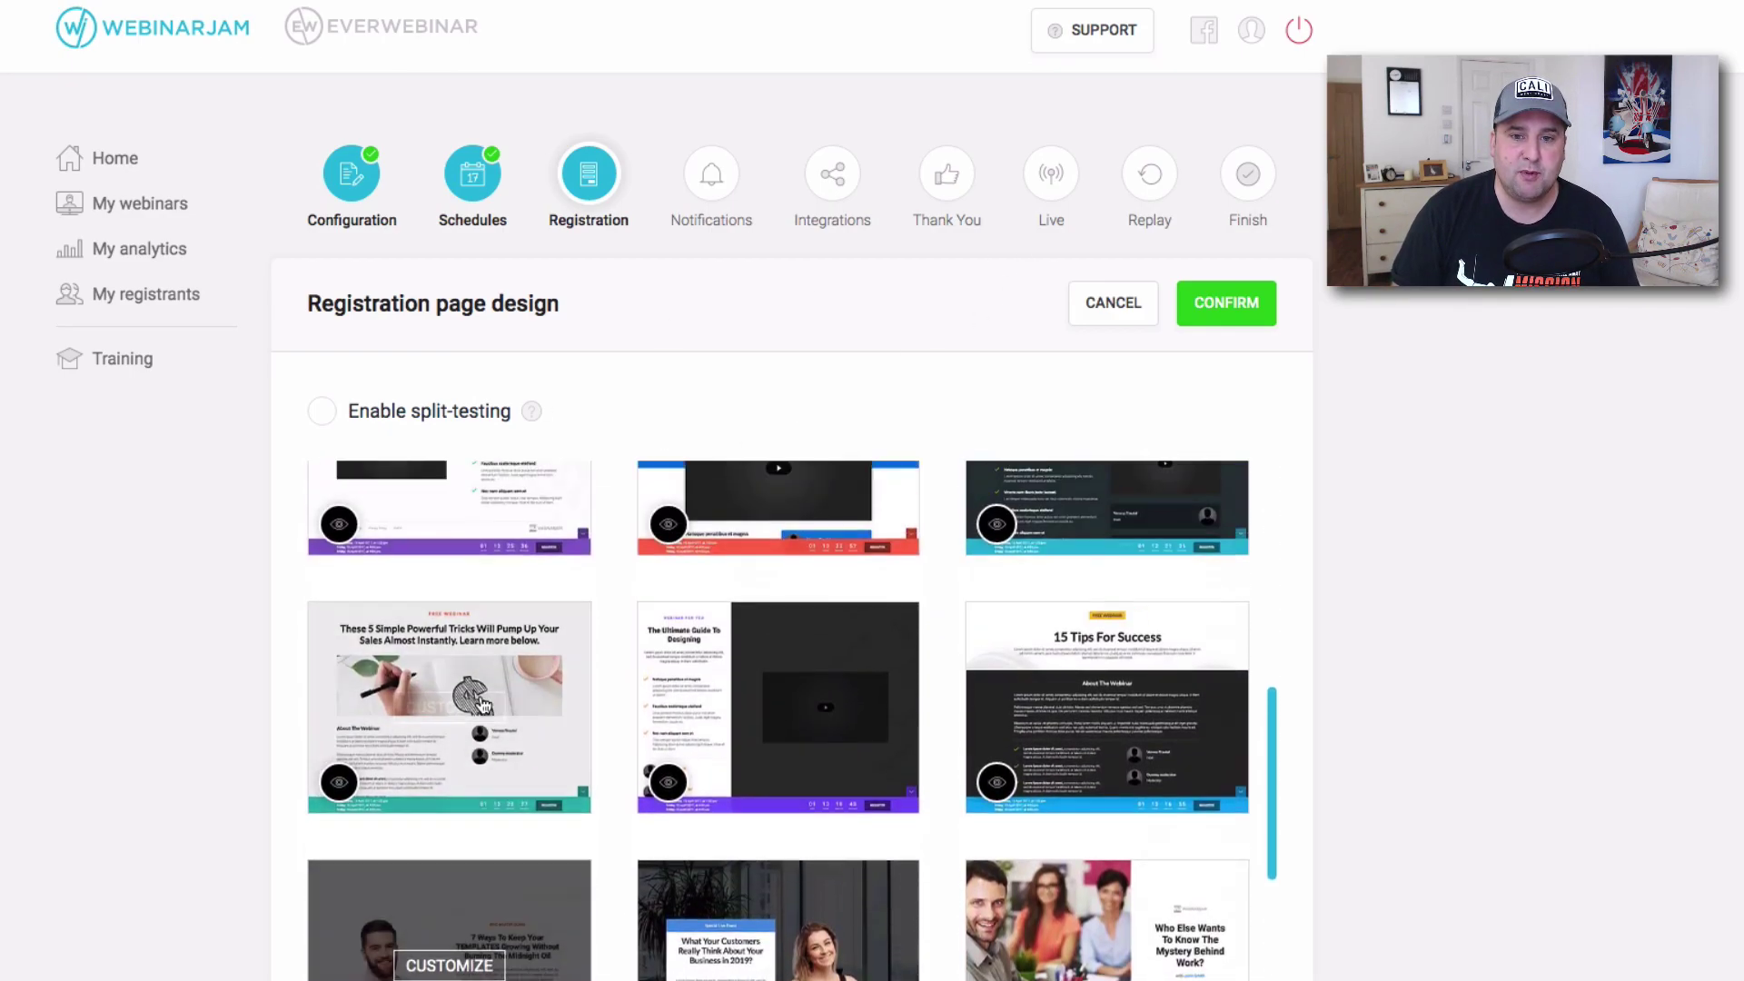
scroll(1178, 710, "down", 3)
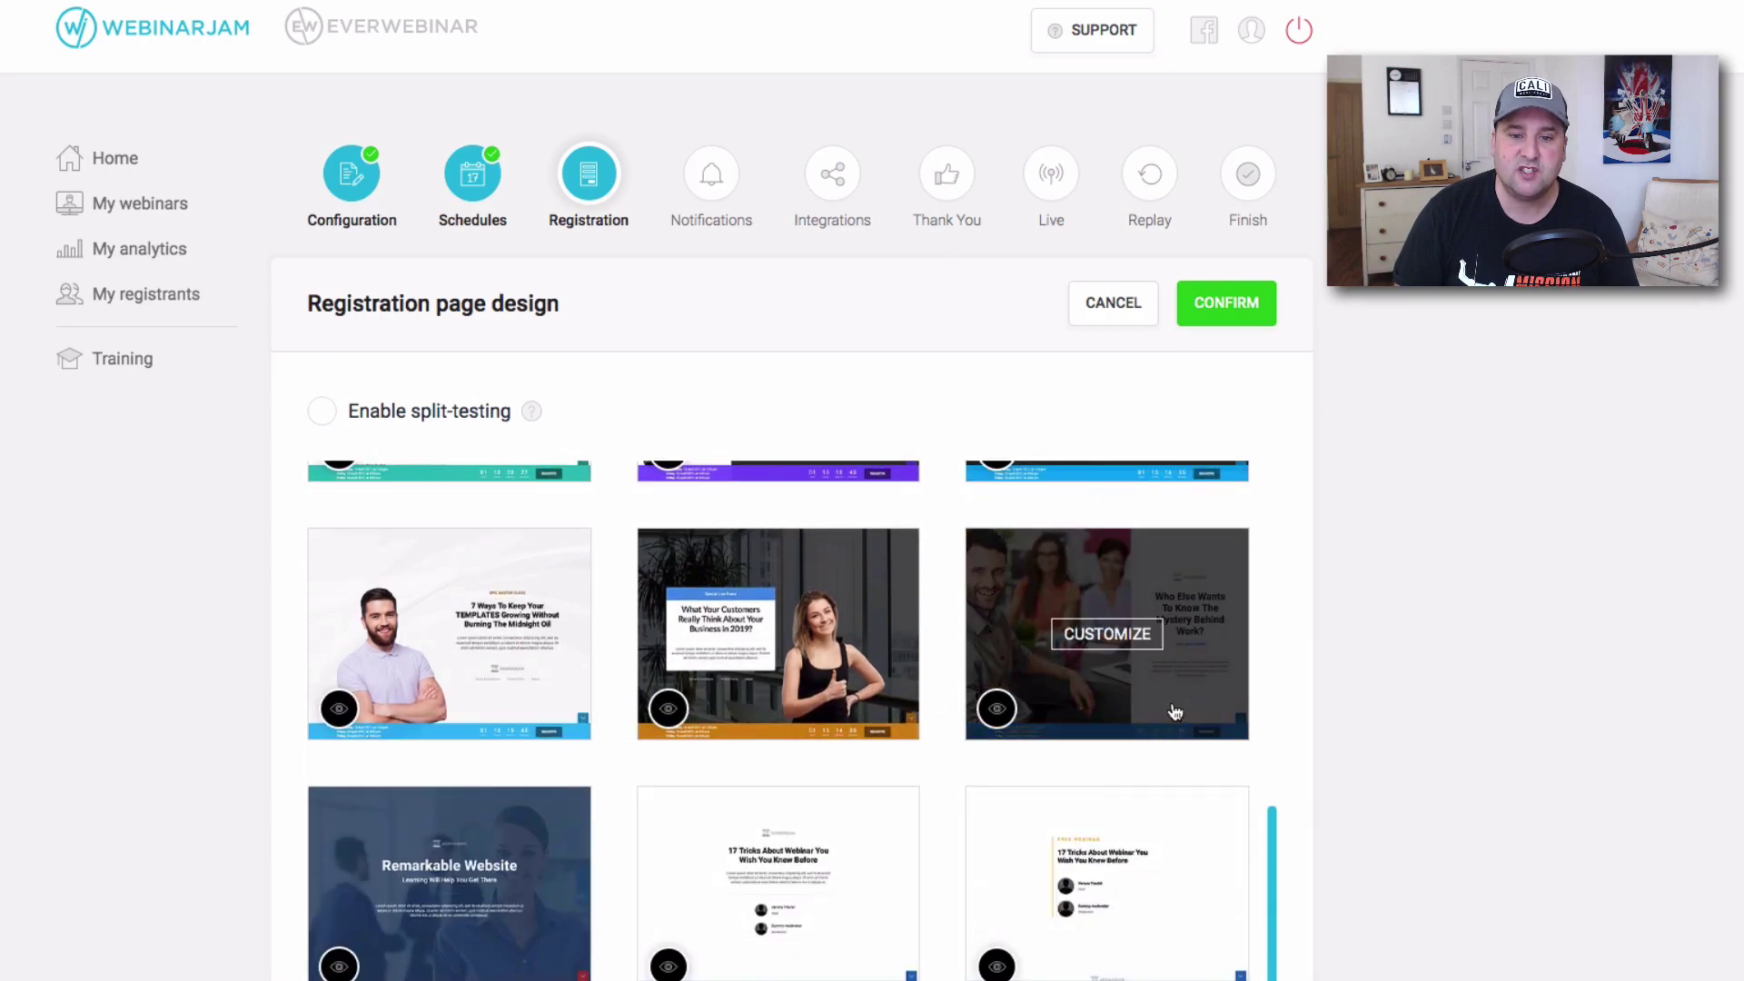
scroll(1149, 667, "up", 5)
left_click(1211, 320)
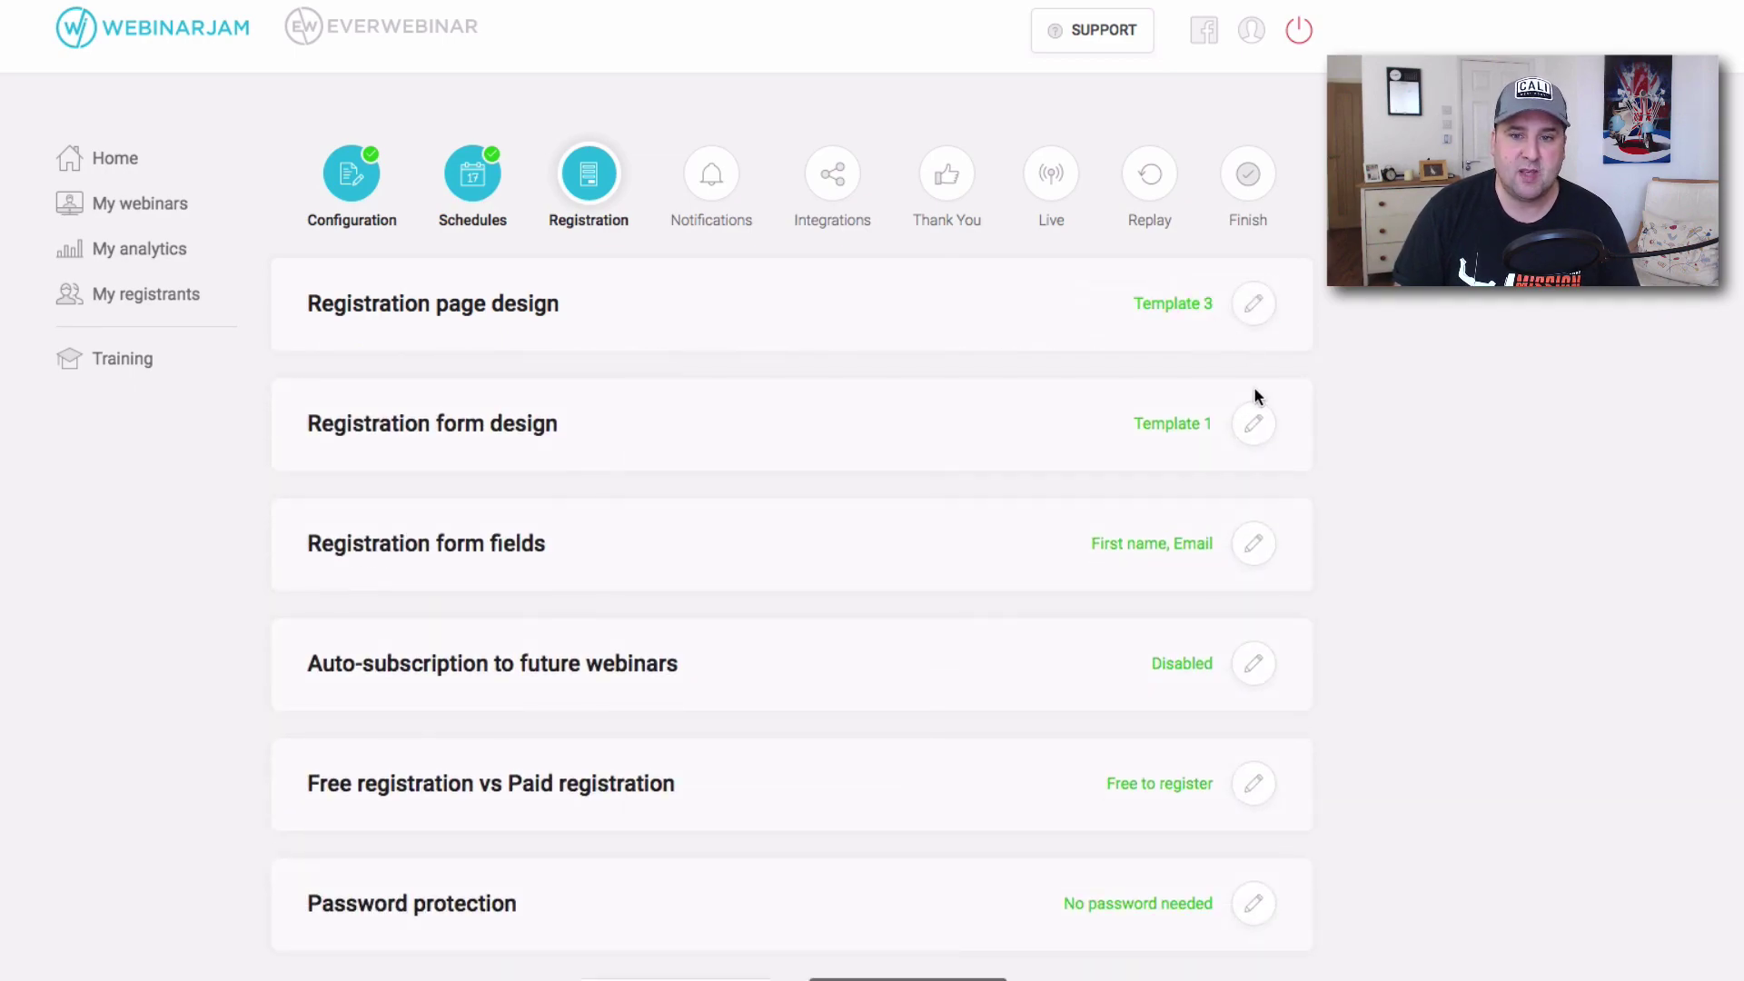
Bring up the Registration form design template gallery.
left_click(1253, 425)
left_click(1258, 427)
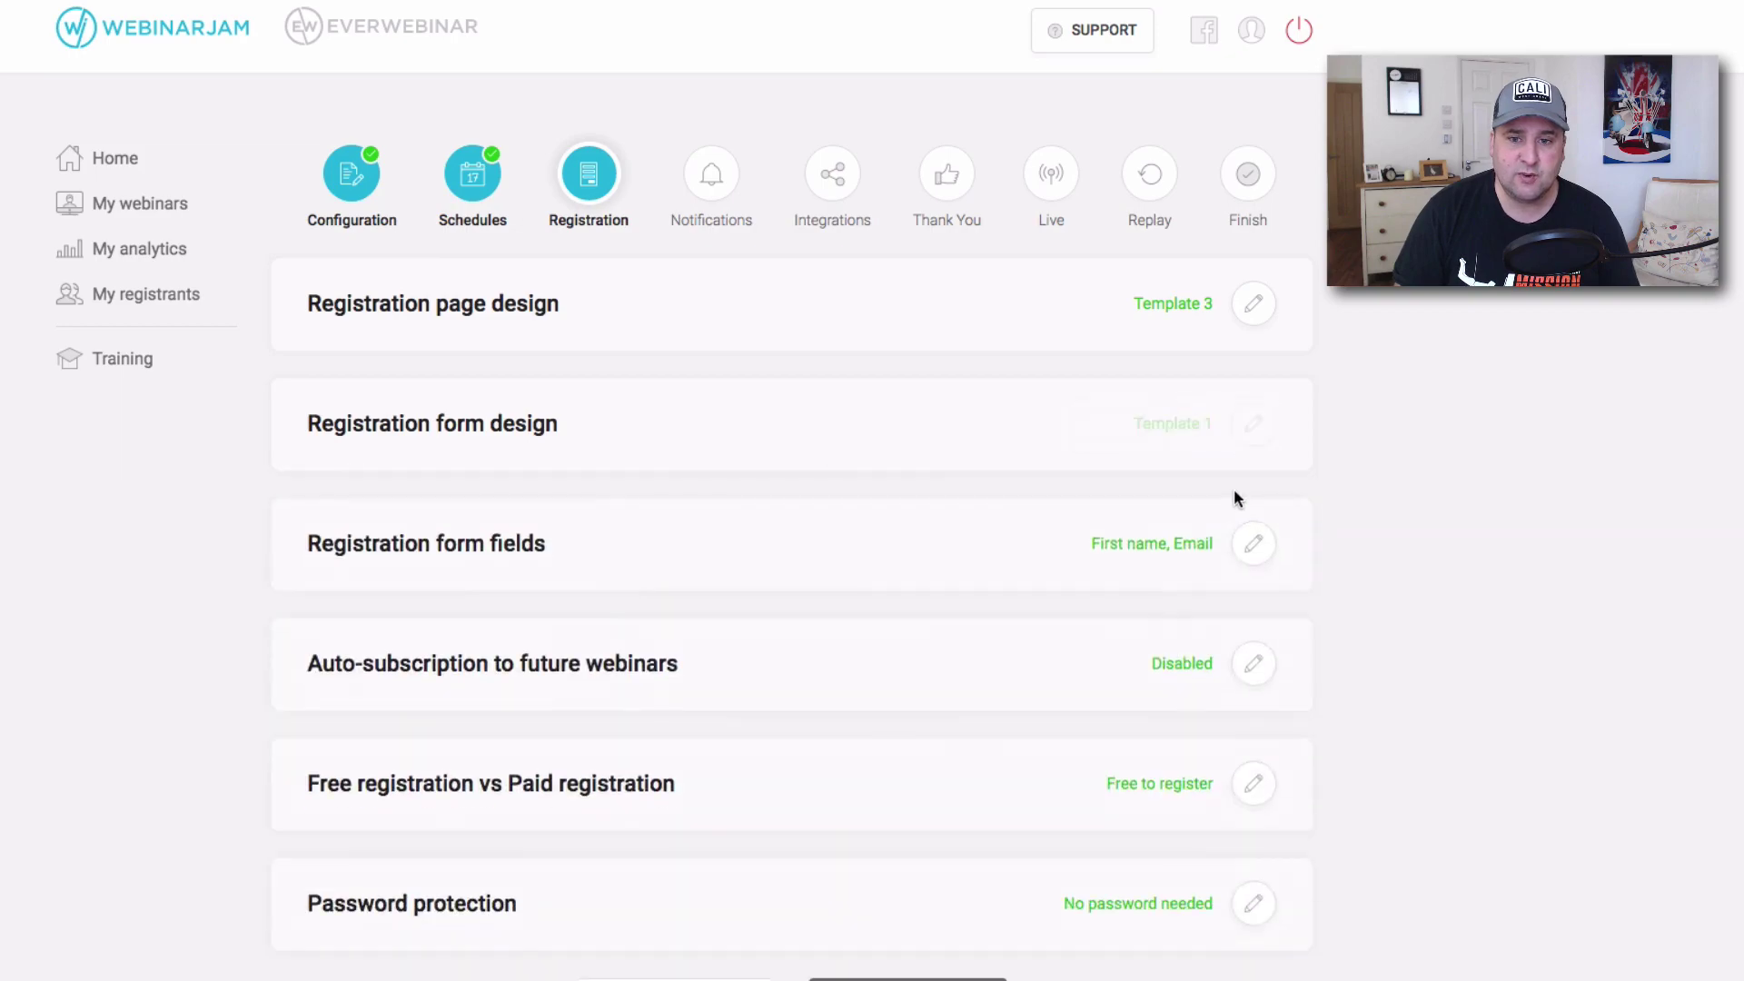
scroll(1245, 504, "down", 1)
left_click(1256, 503)
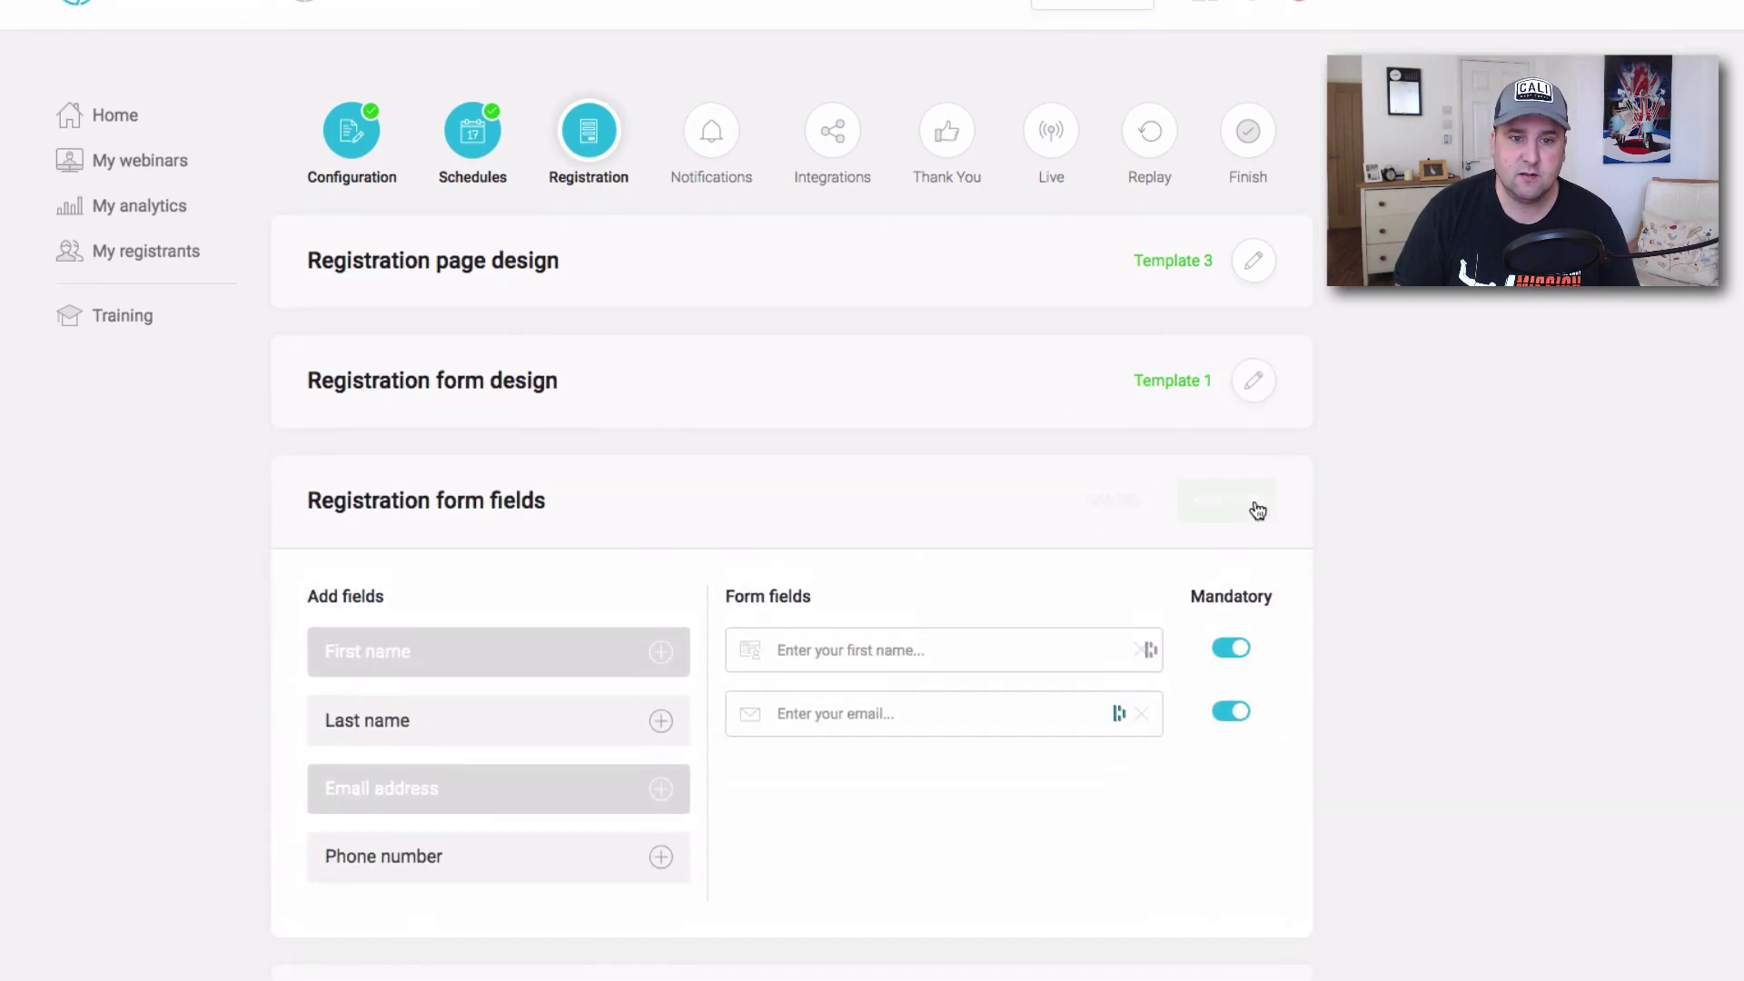
left_click(1255, 380)
scroll(1083, 495, "down", 5)
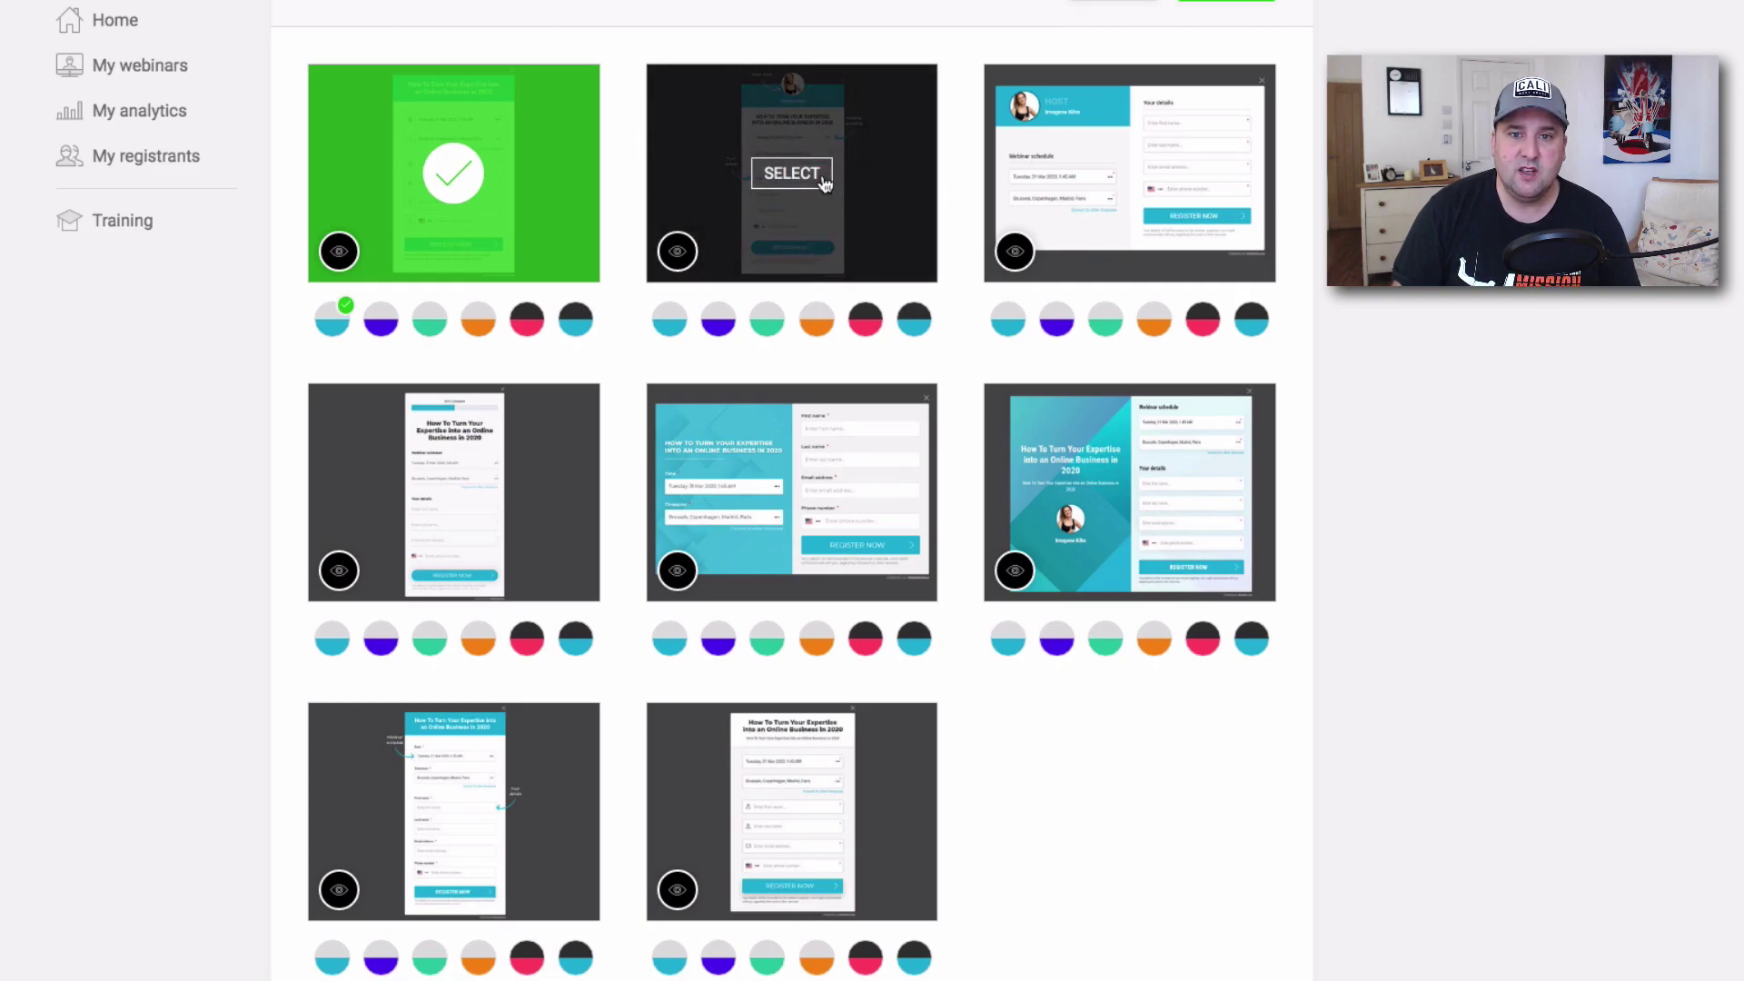
Select the second form template with the red and black colour scheme.
left_click(791, 173)
left_click(864, 315)
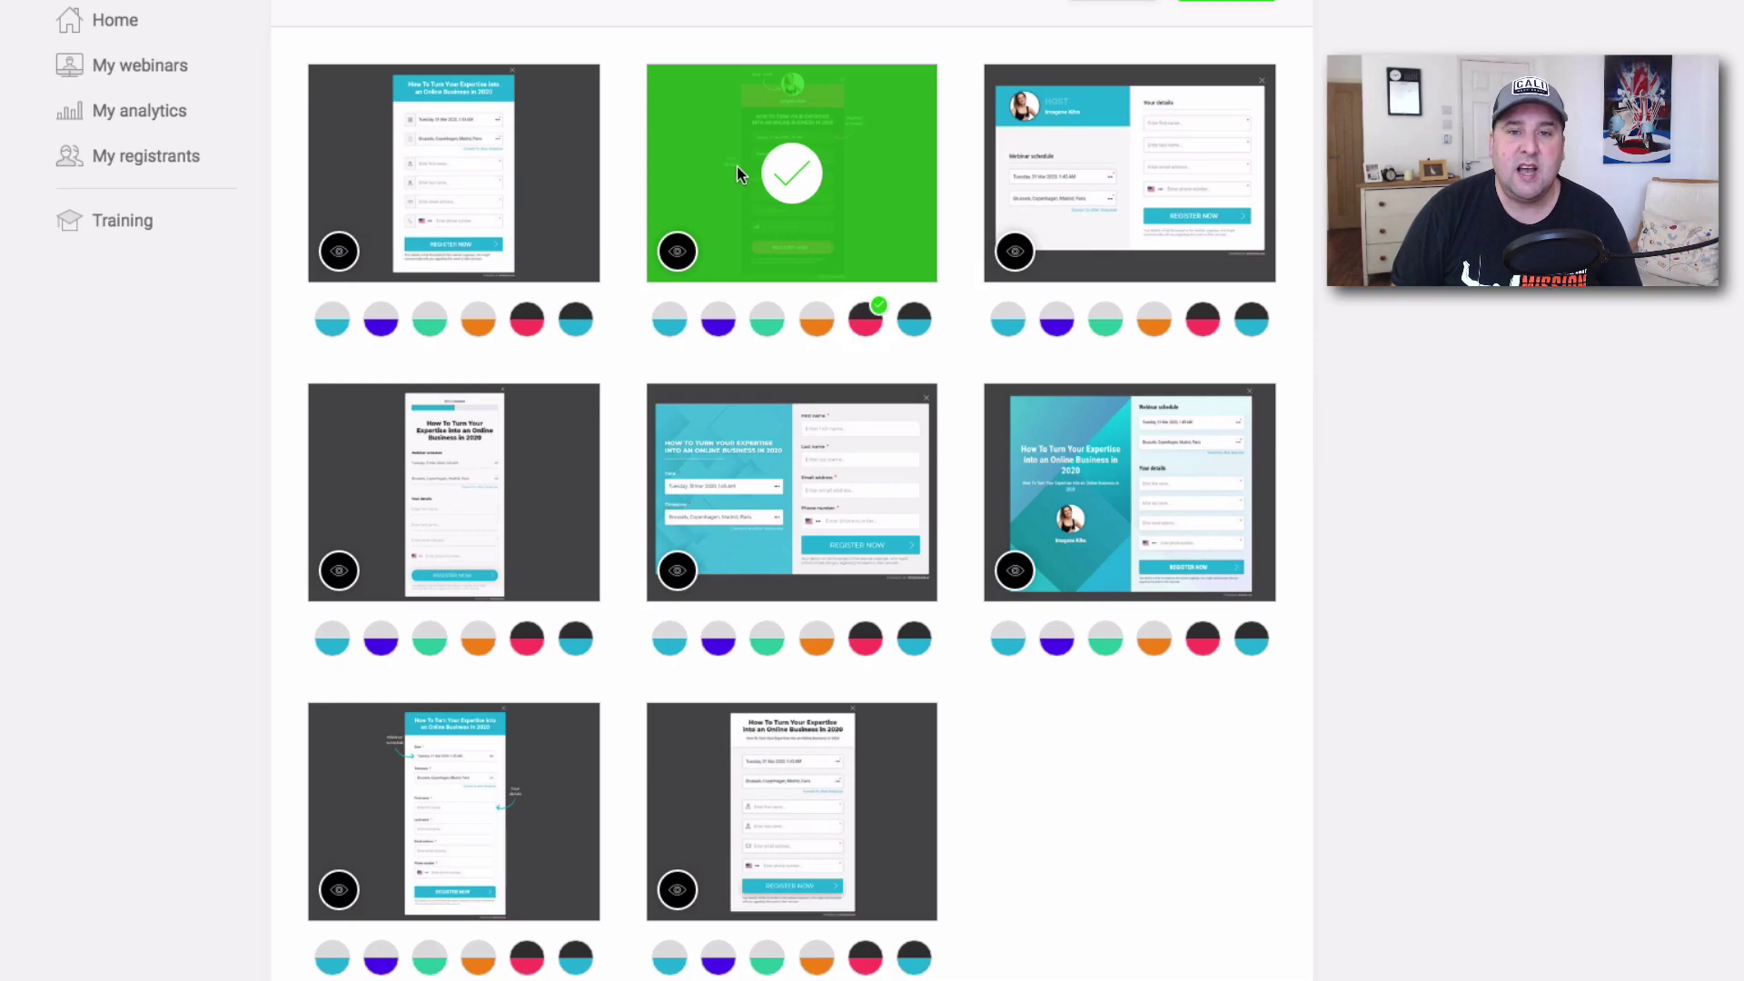
scroll(737, 167, "up", 2)
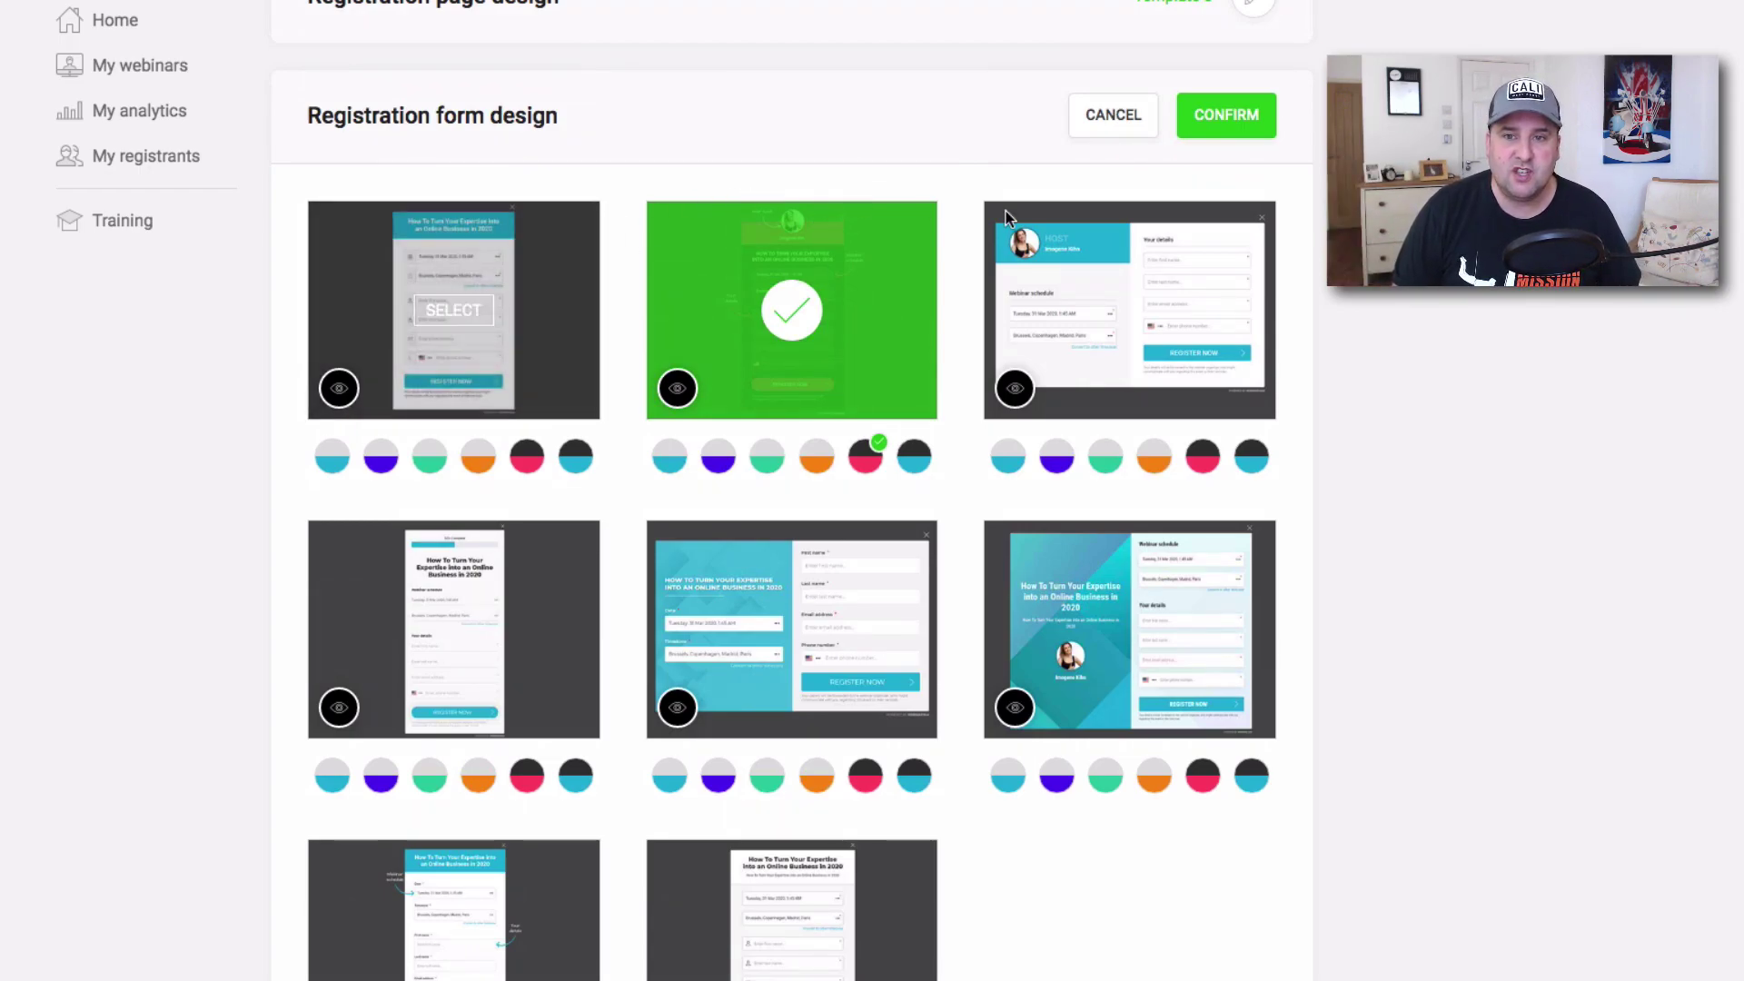
mouse_move(1143, 298)
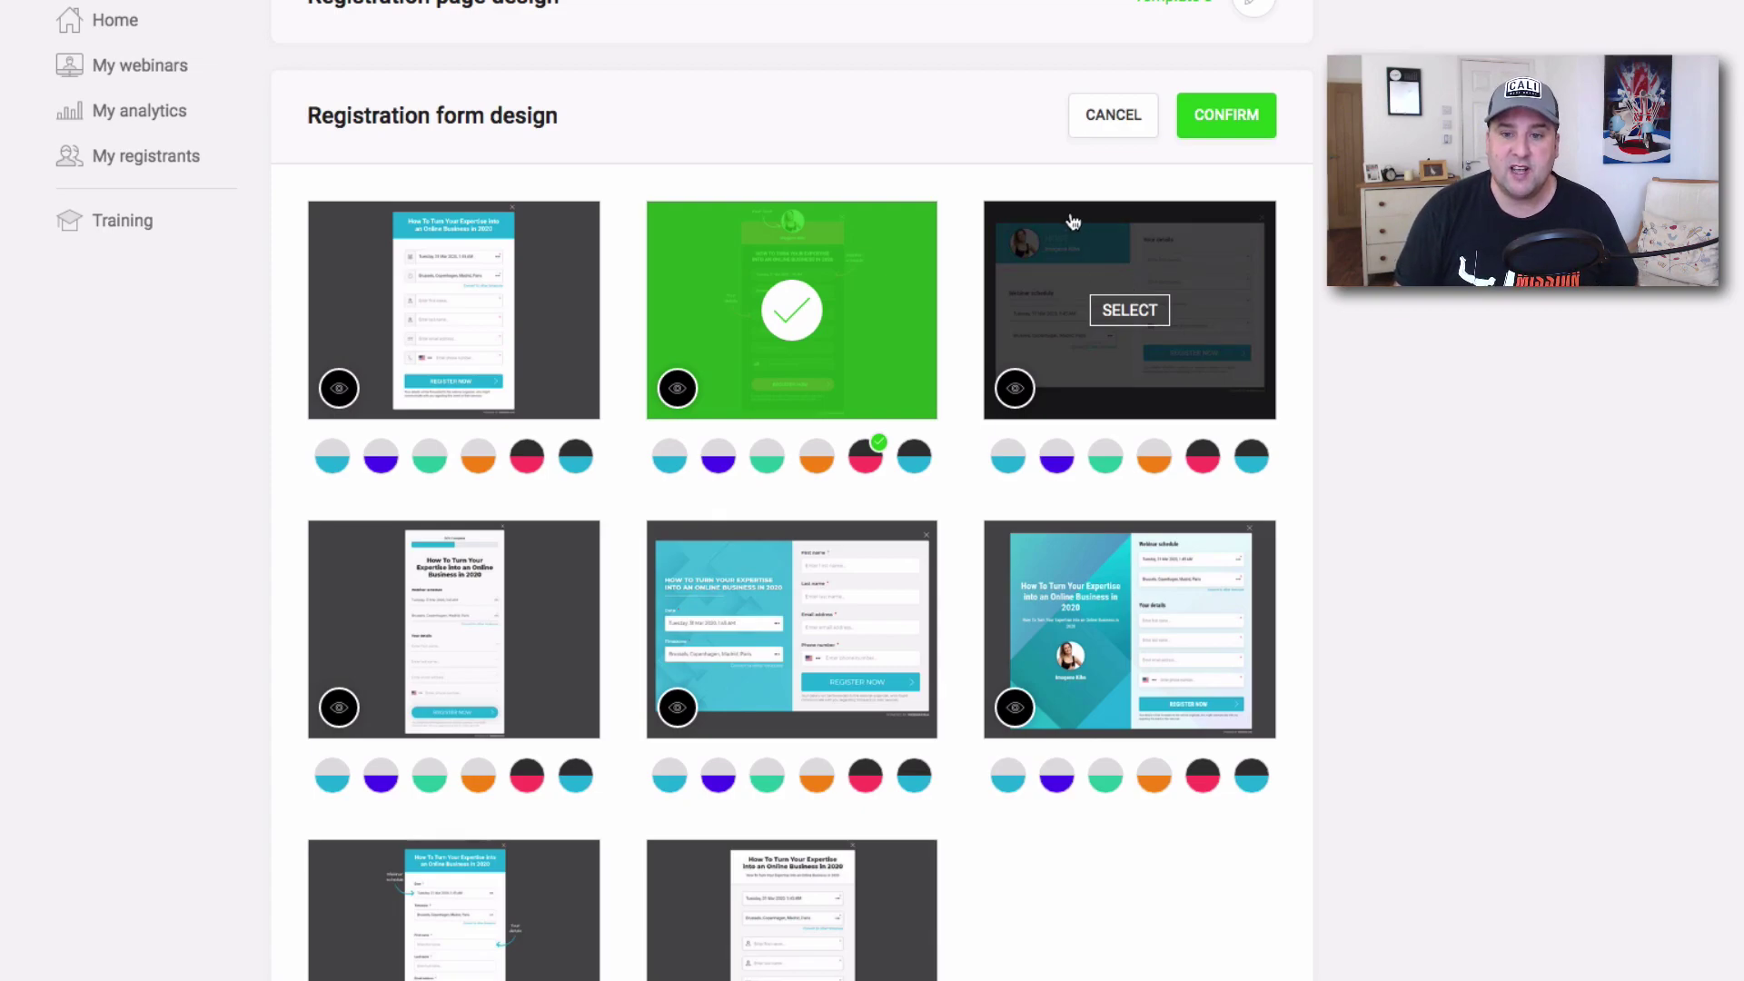
scroll(787, 84, "down", 4)
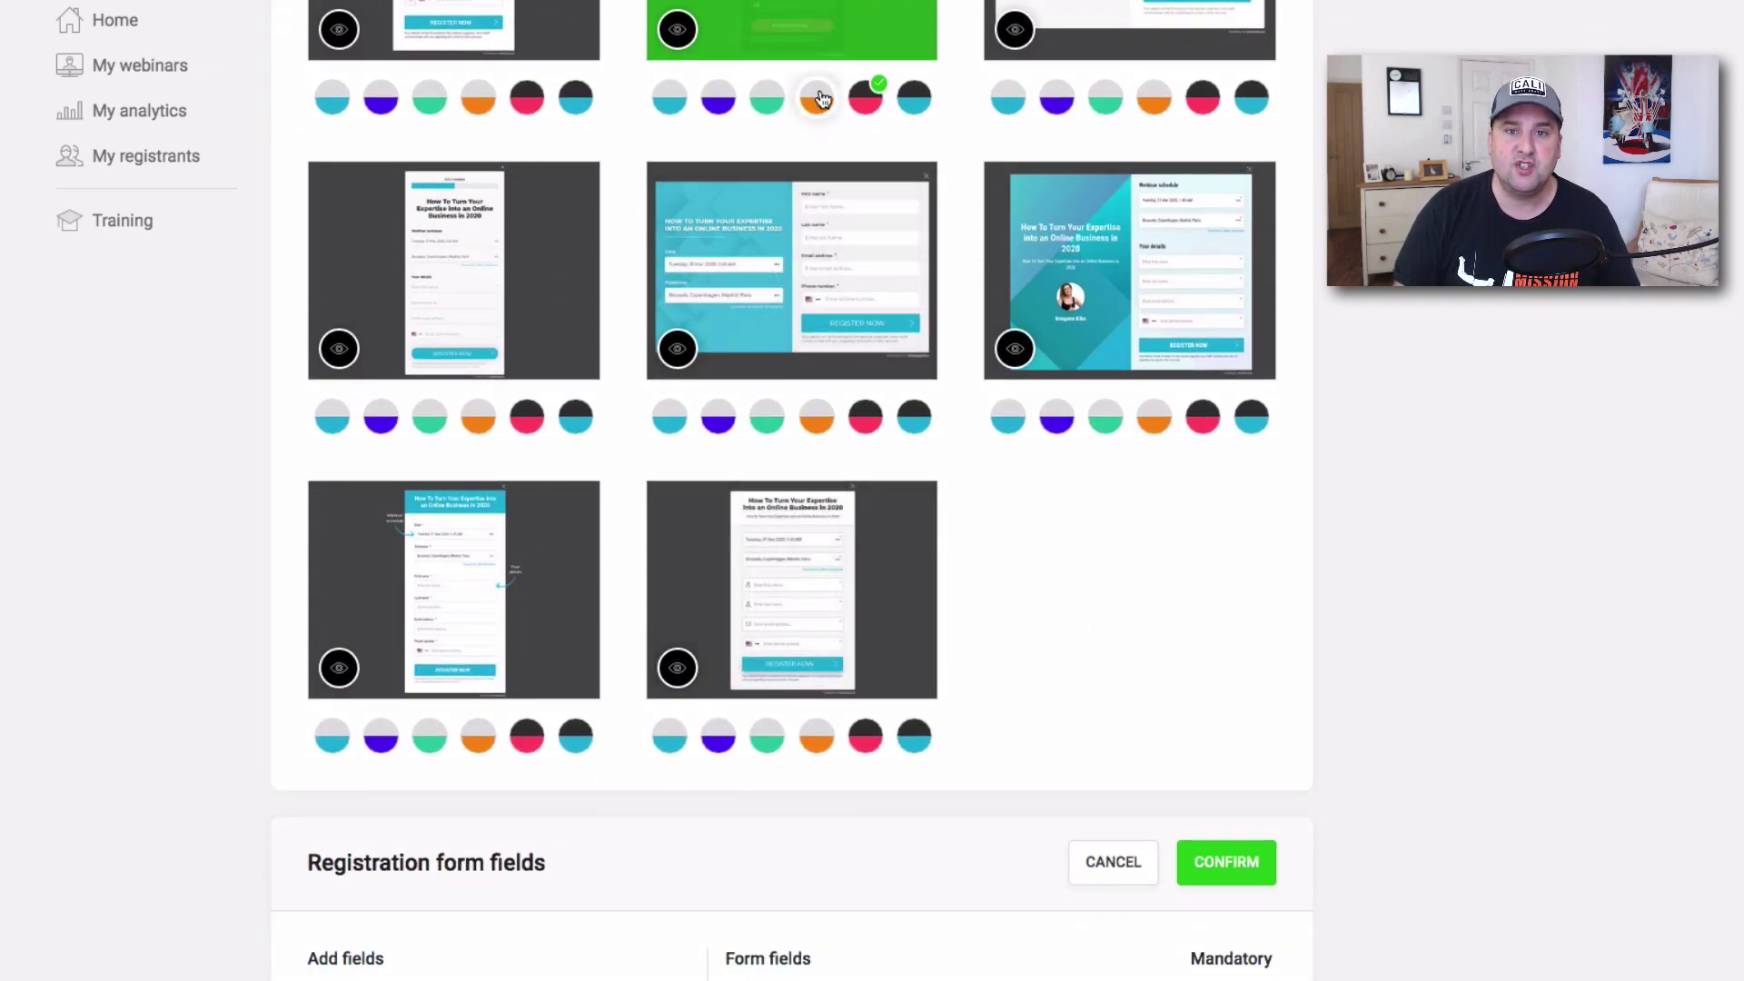
scroll(787, 83, "up", 3)
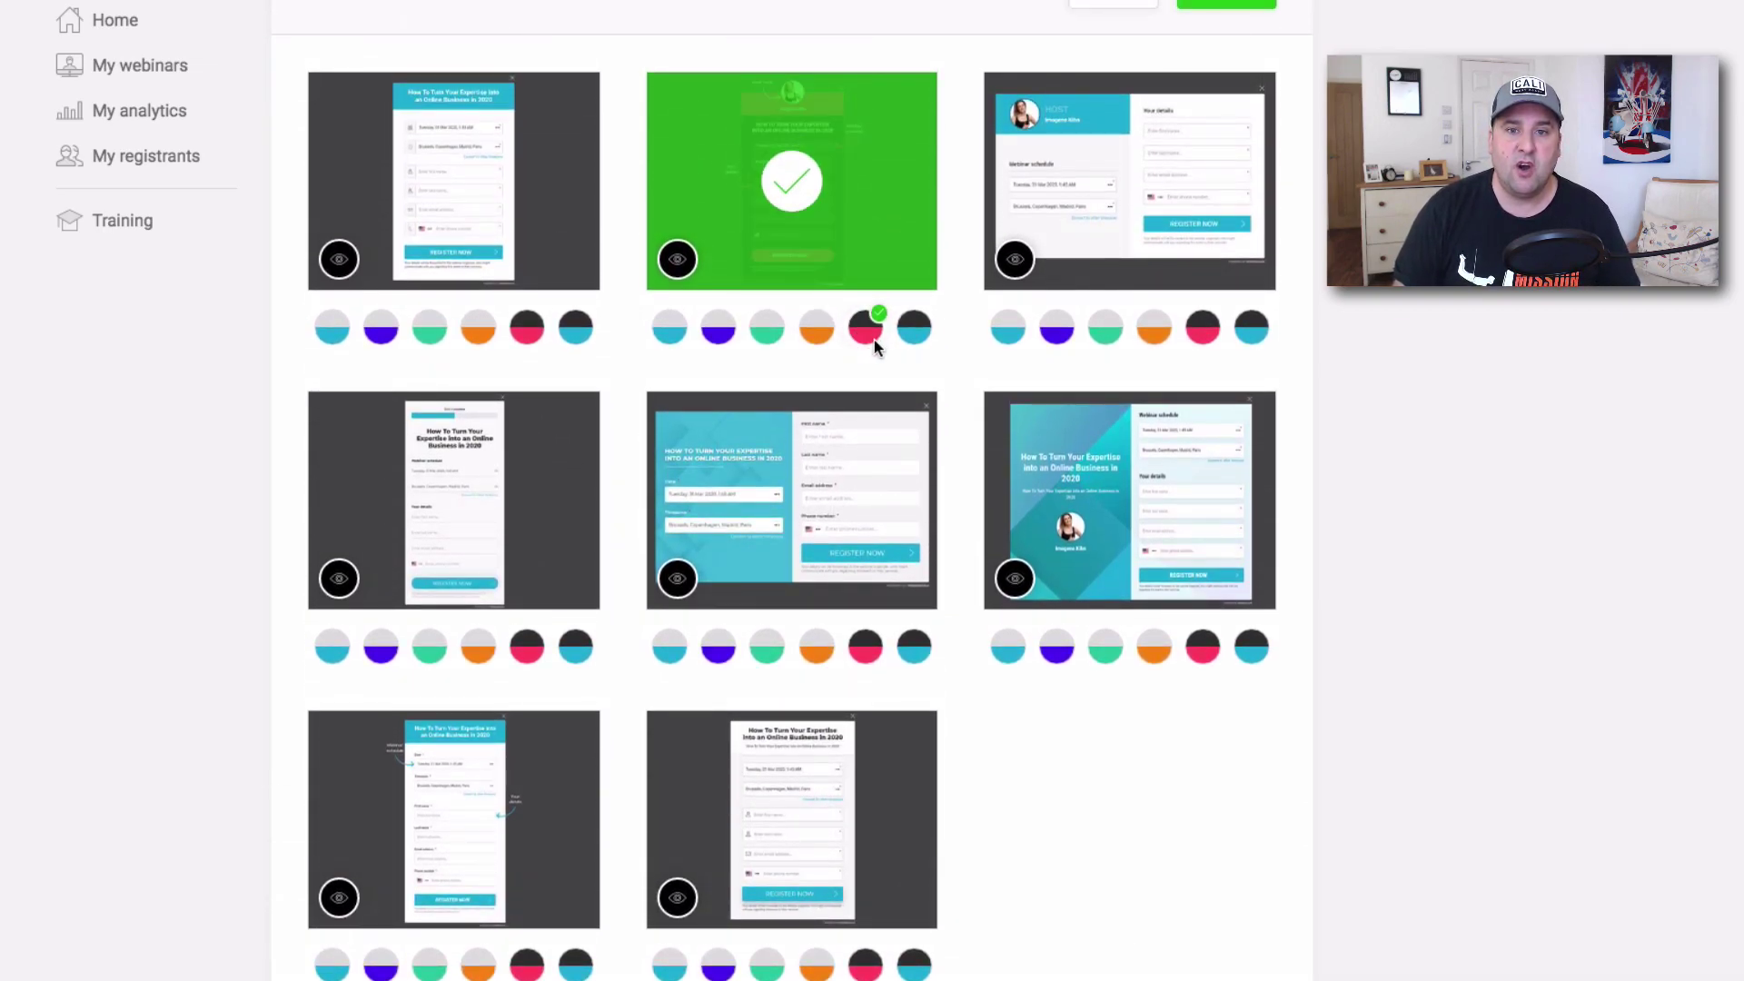
scroll(875, 340, "up", 1)
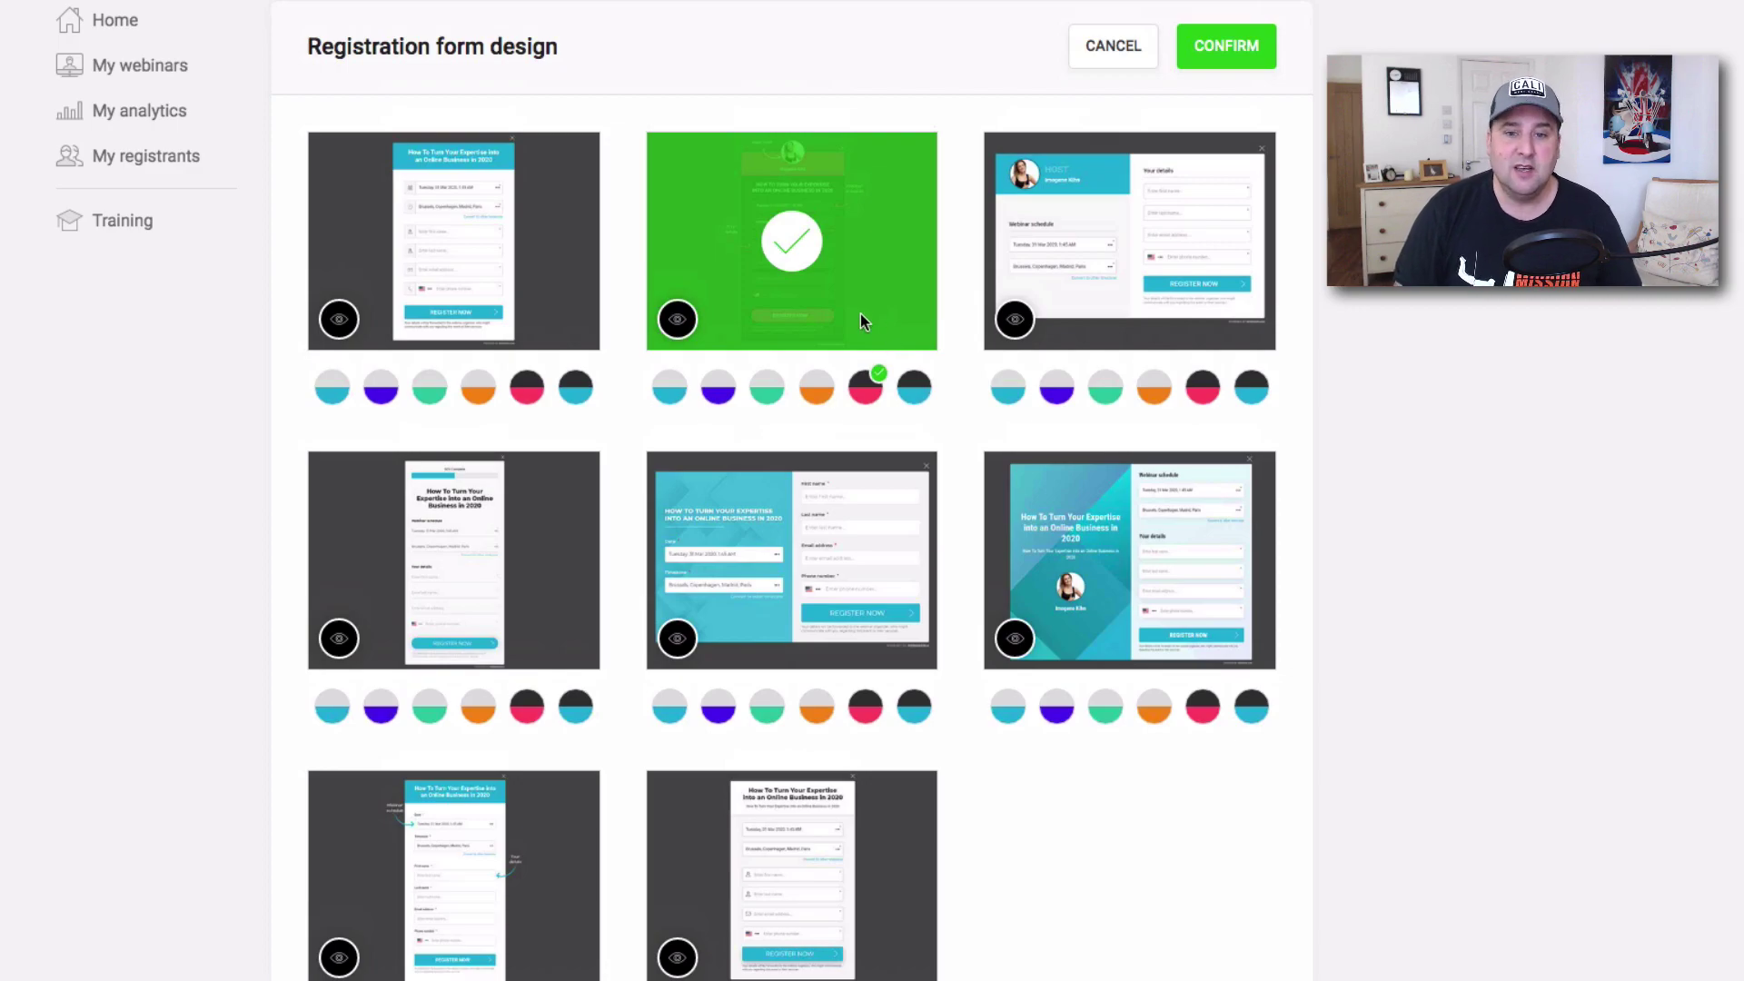
Preview the chosen, teal, first and seventh form templates, closing each preview.
left_click(676, 321)
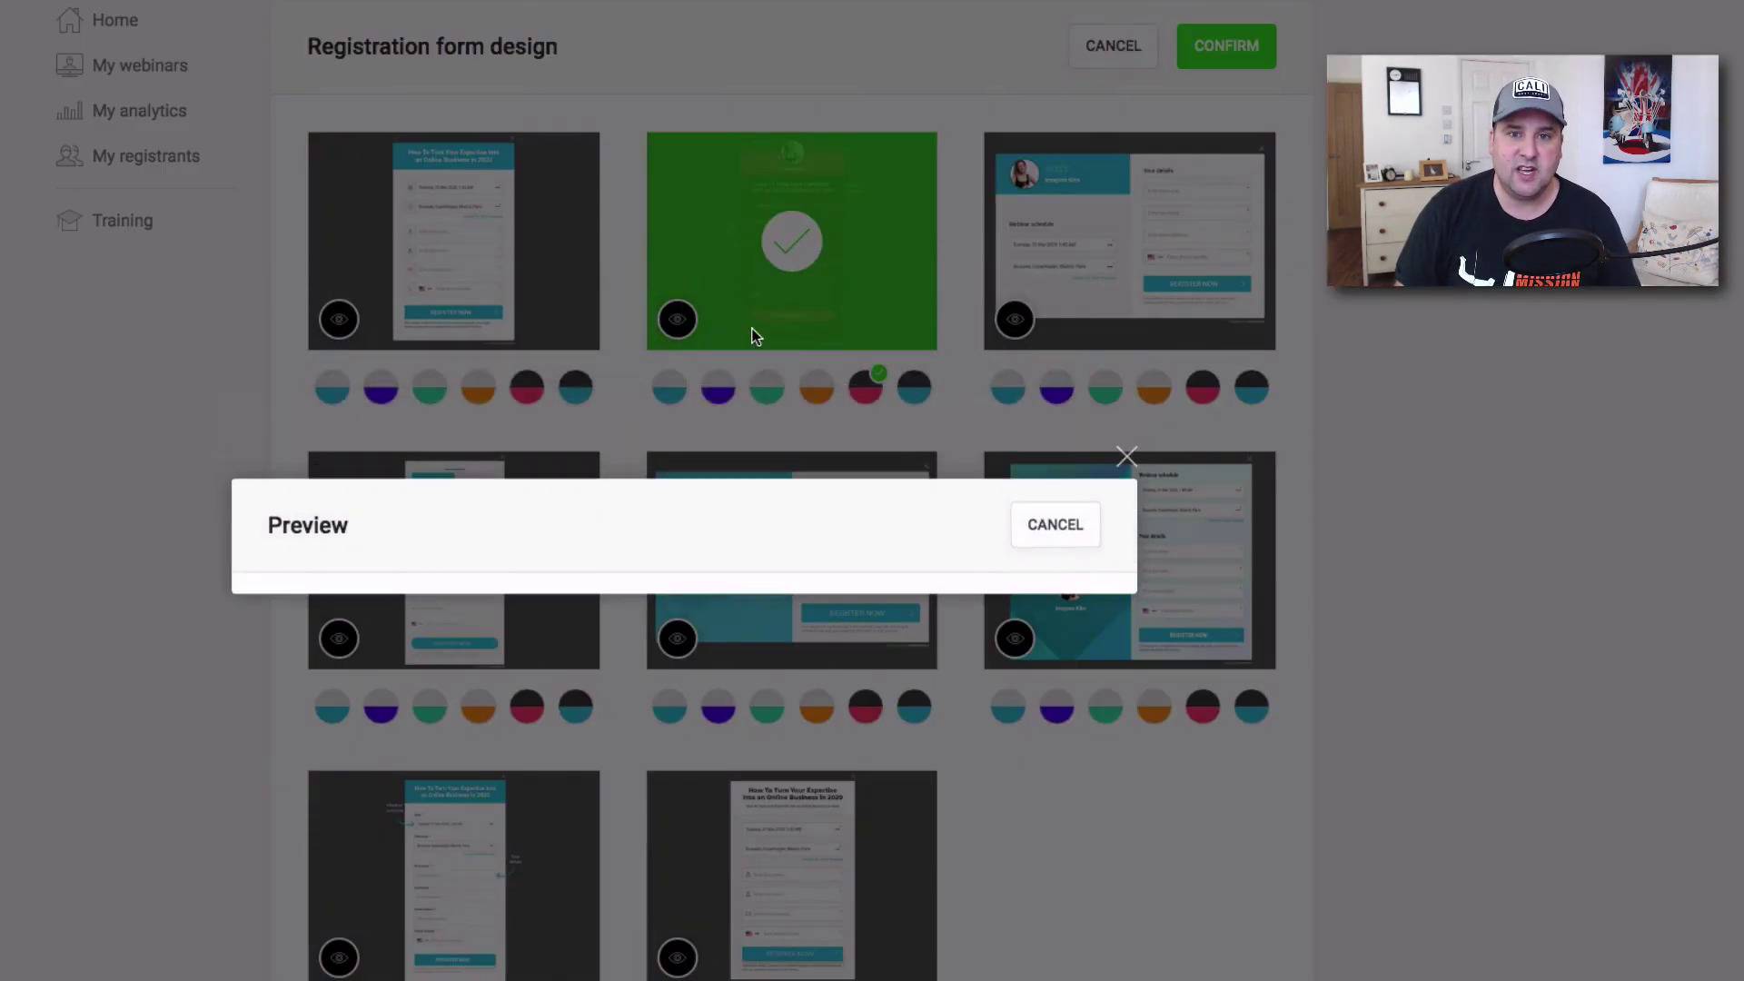
scroll(982, 384, "down", 2)
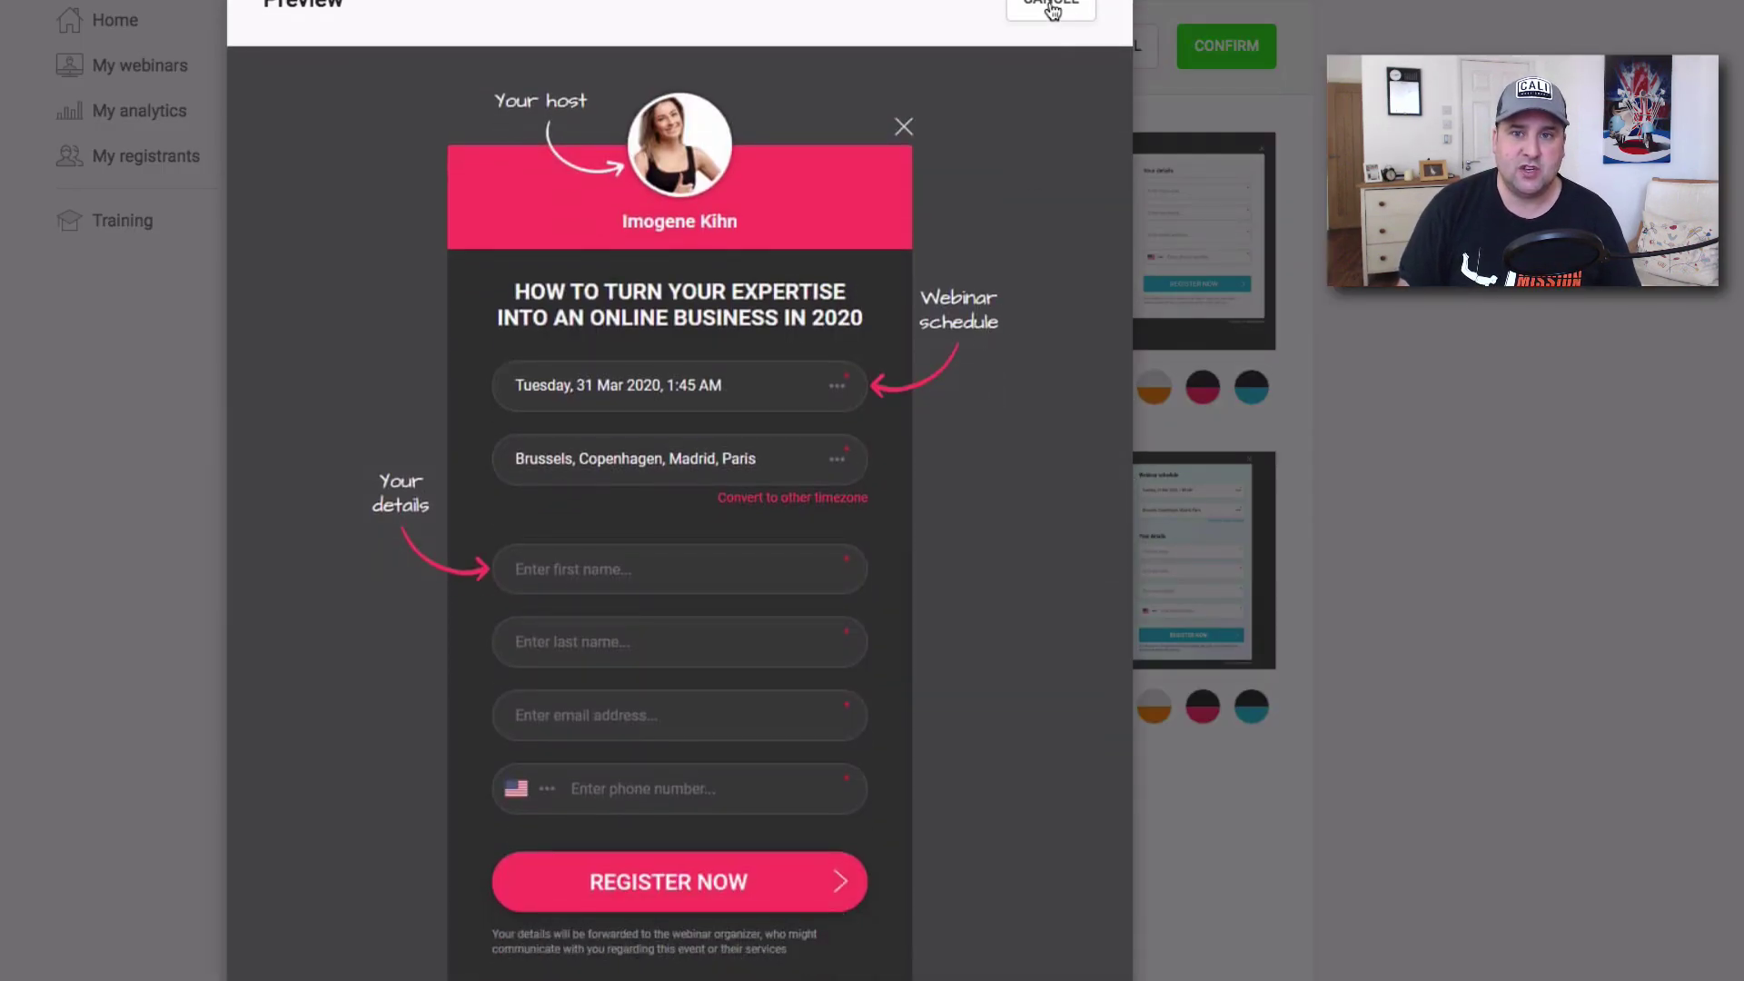
left_click(1051, 8)
left_click(1023, 320)
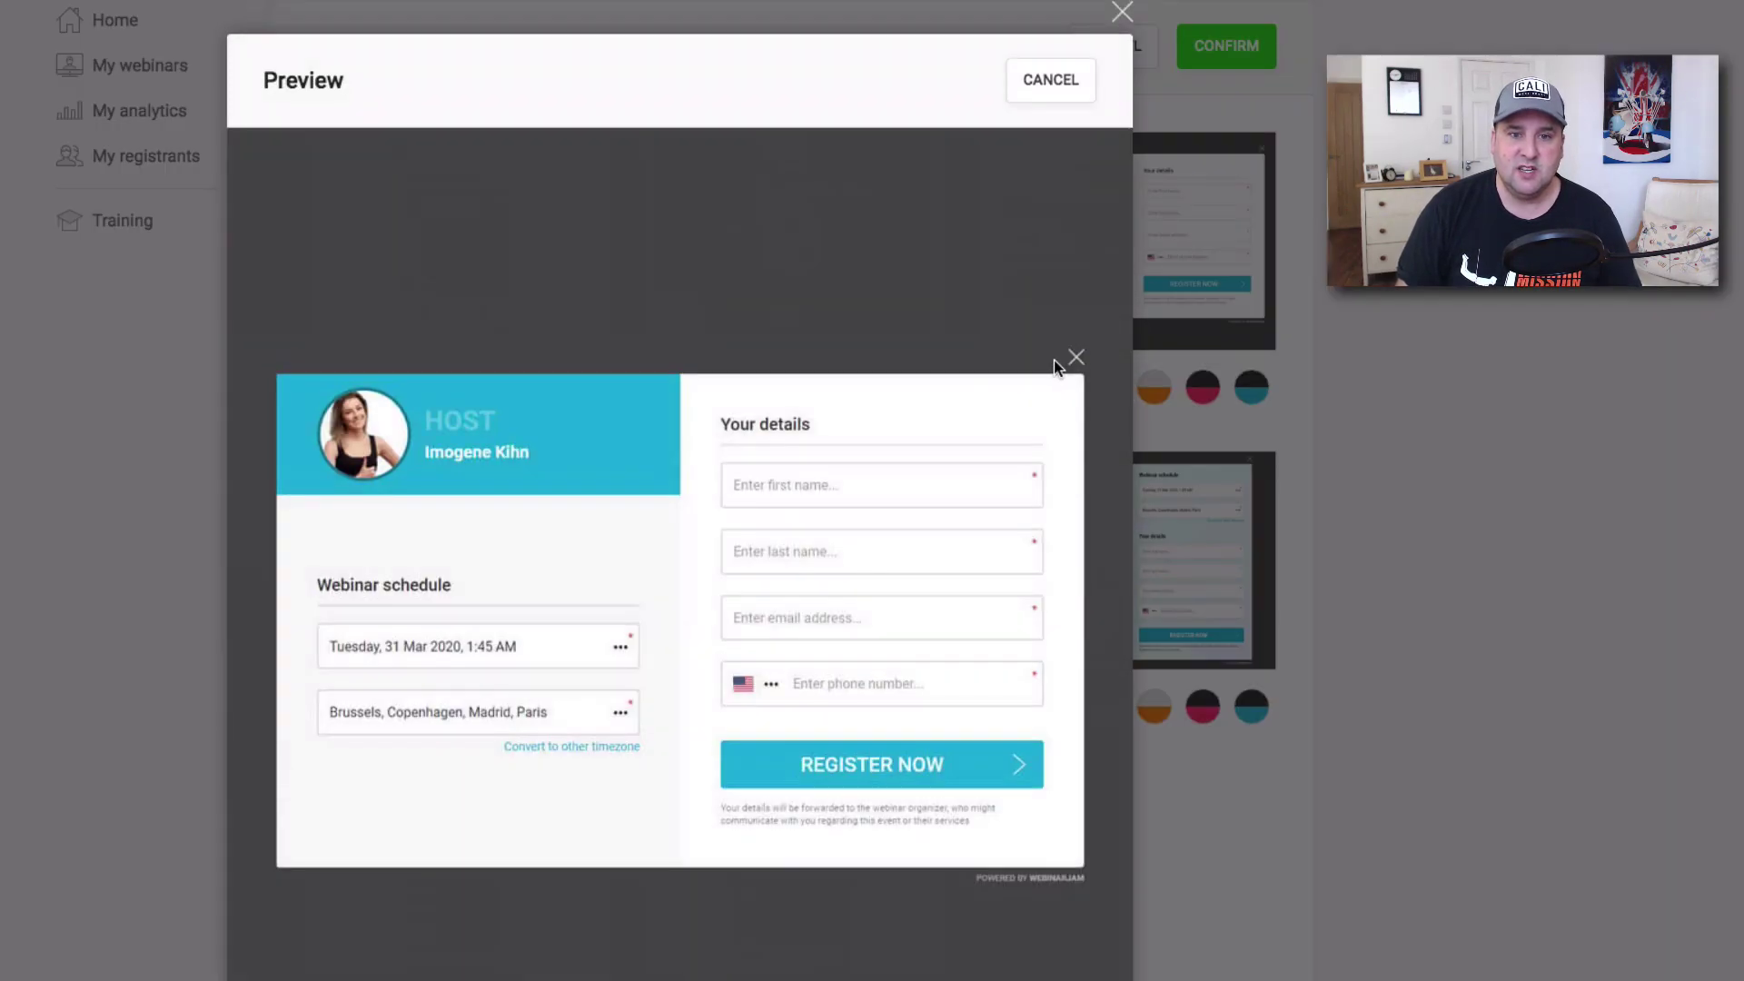
left_click(1122, 11)
left_click(338, 320)
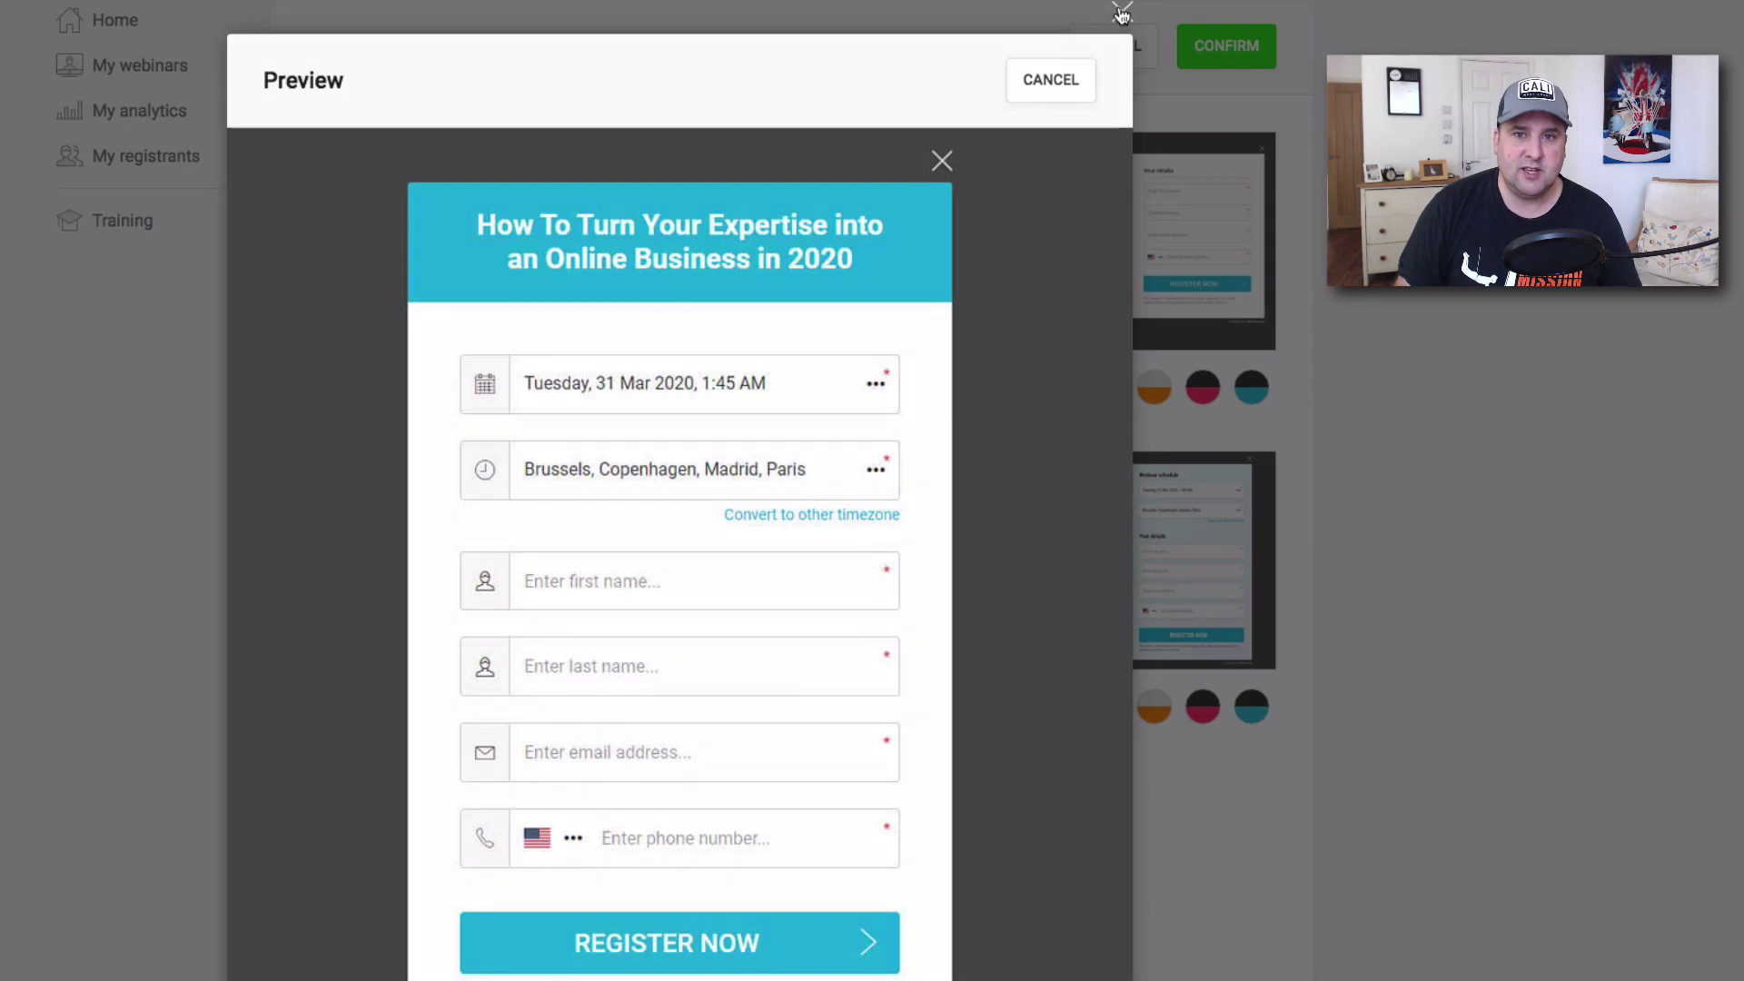
left_click(1122, 11)
scroll(652, 525, "down", 1)
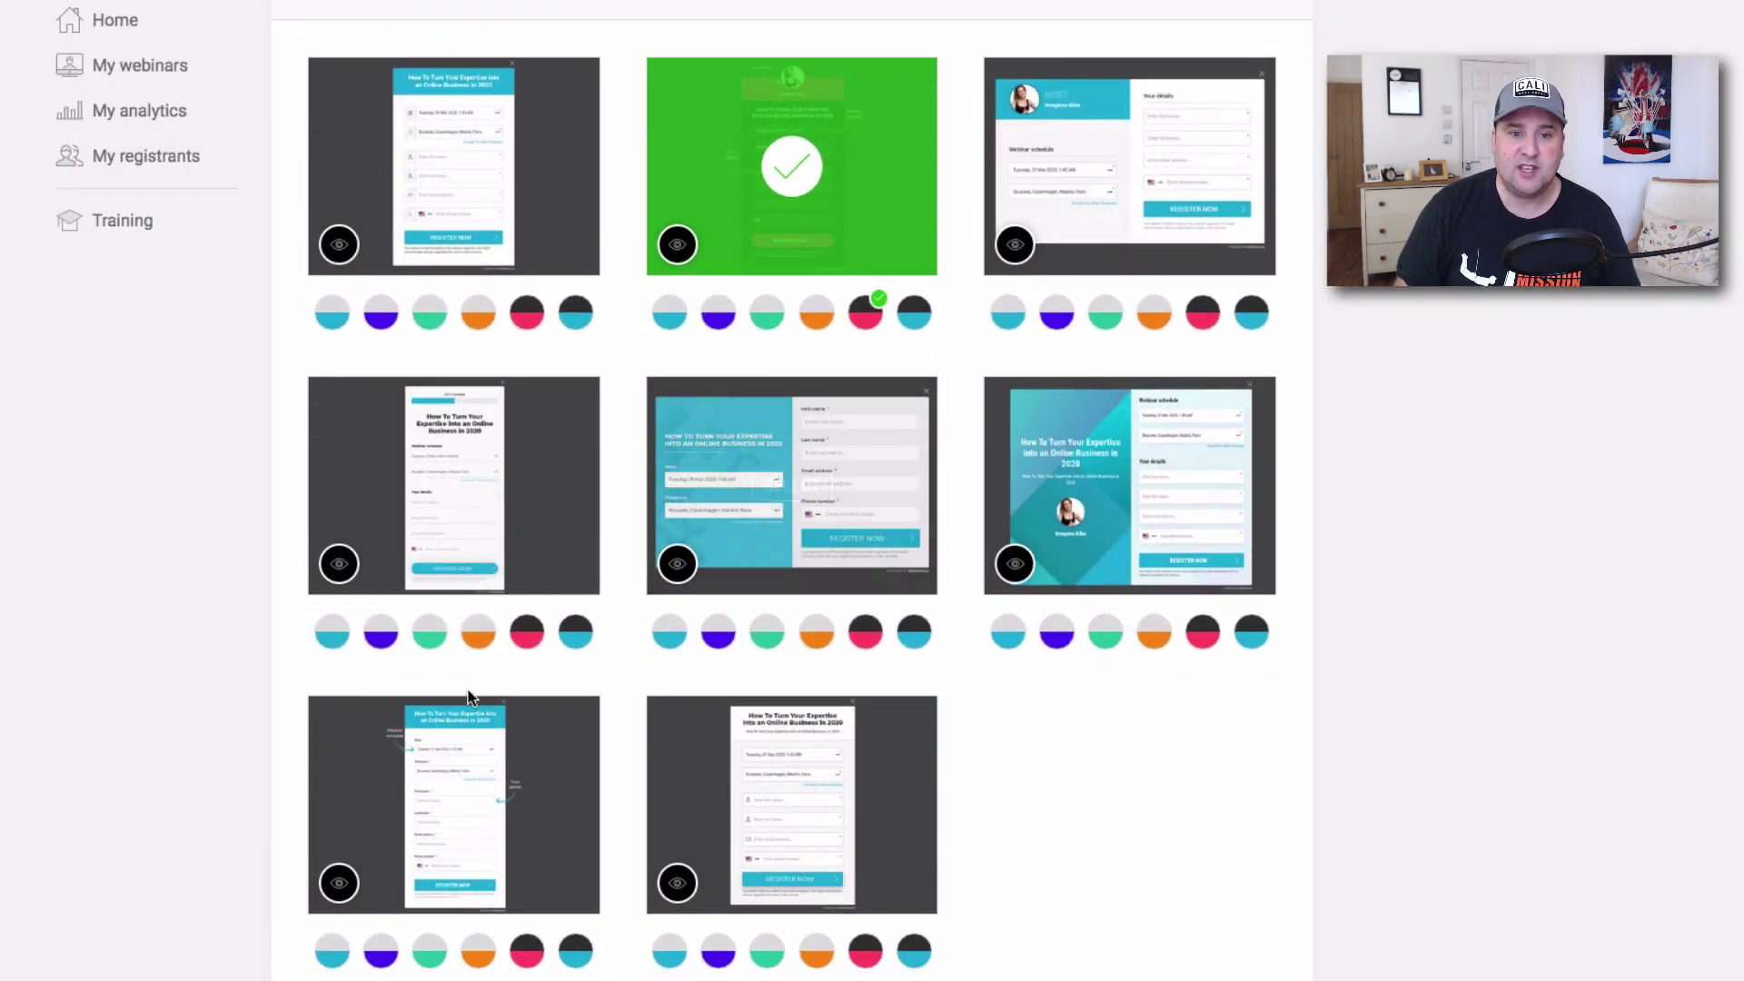
left_click(339, 883)
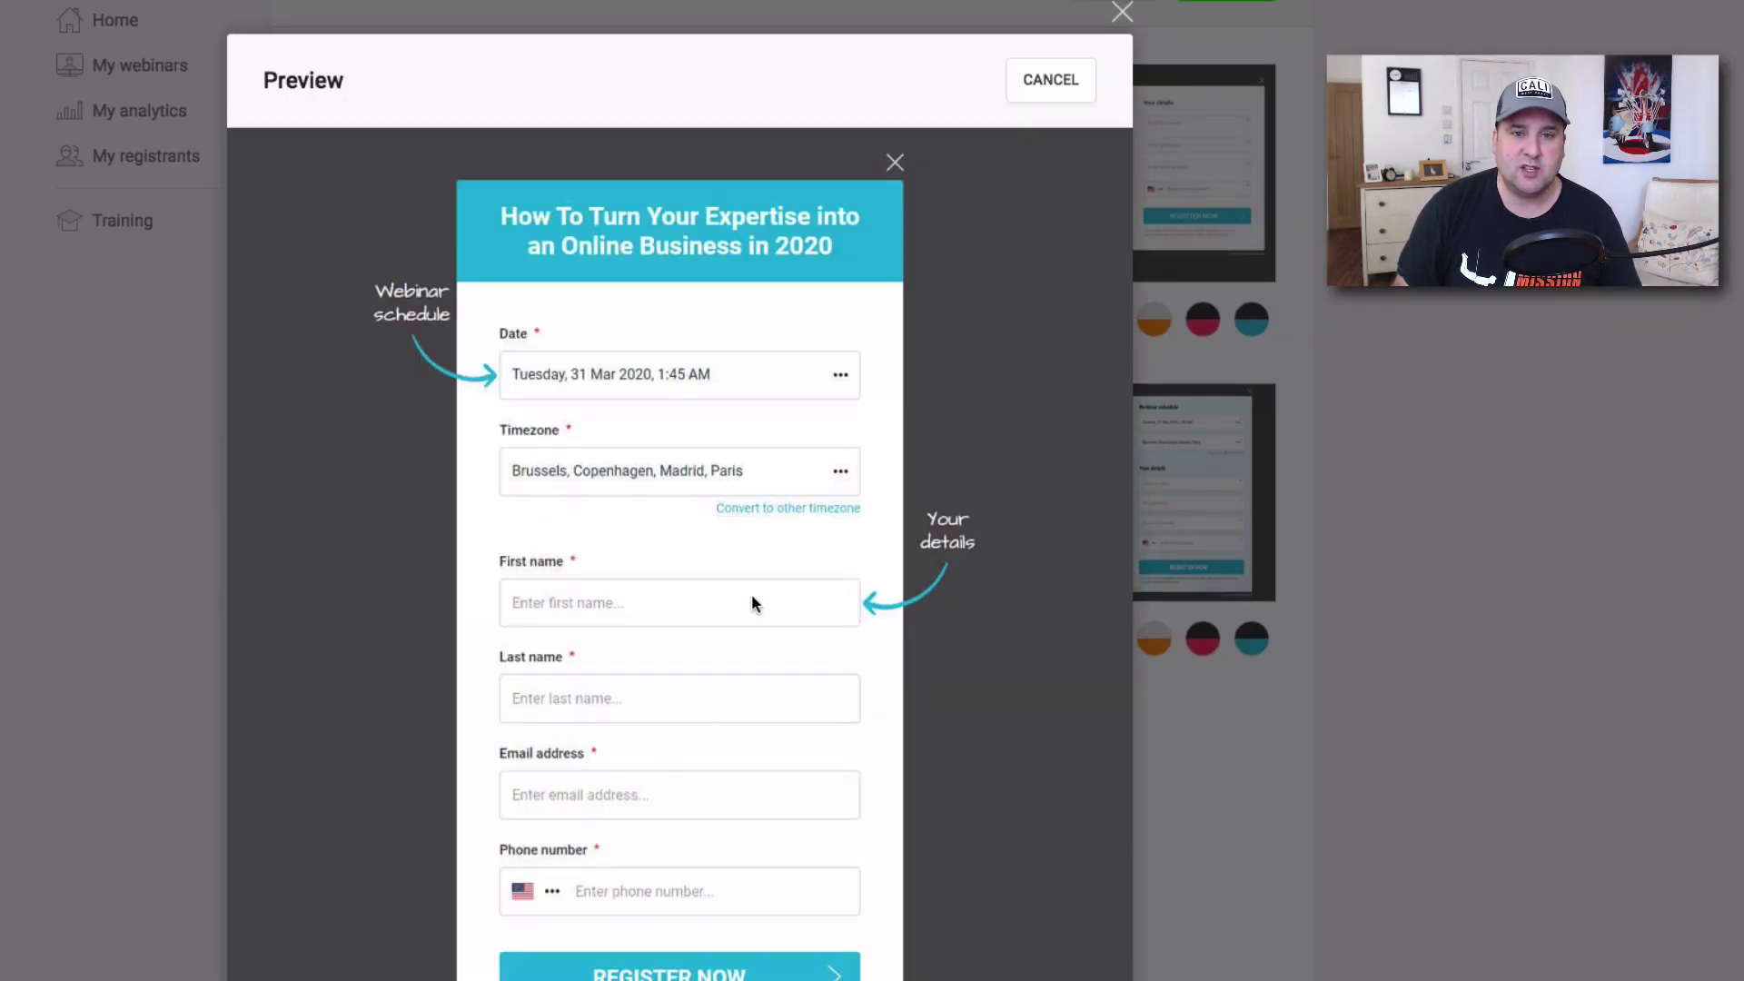
scroll(743, 625, "down", 1)
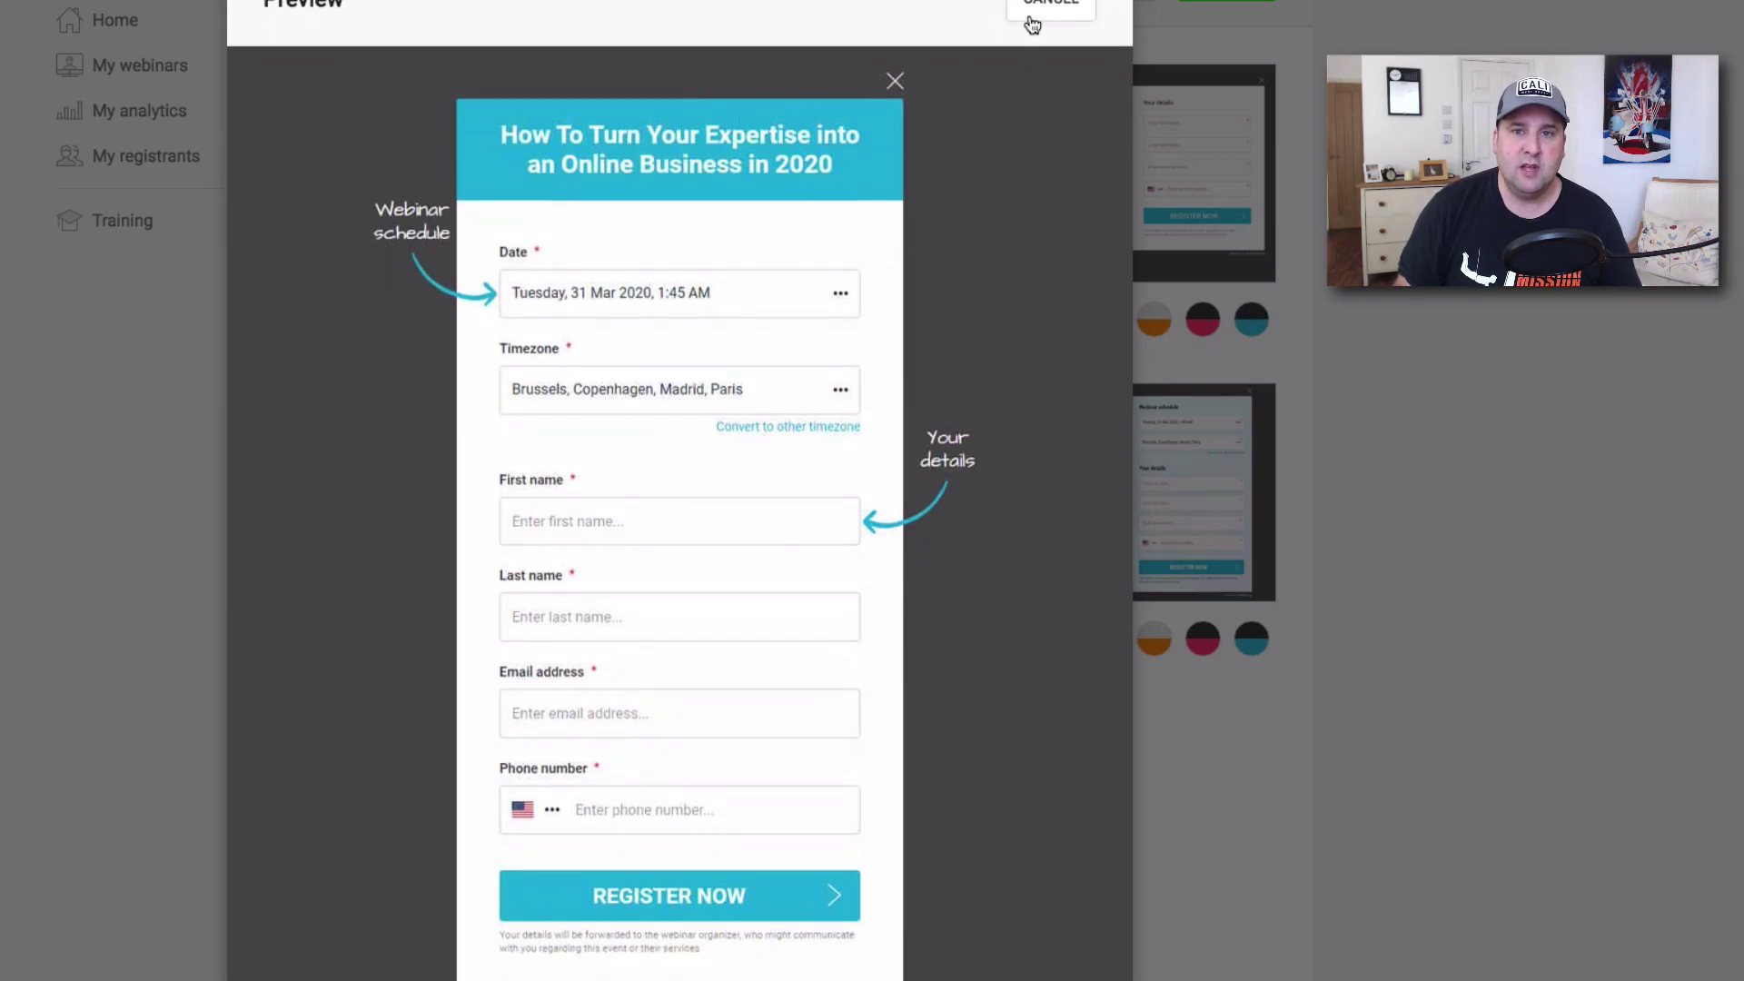
left_click(1032, 19)
Preview the red and black form once more, then confirm it as the form design.
left_click(679, 256)
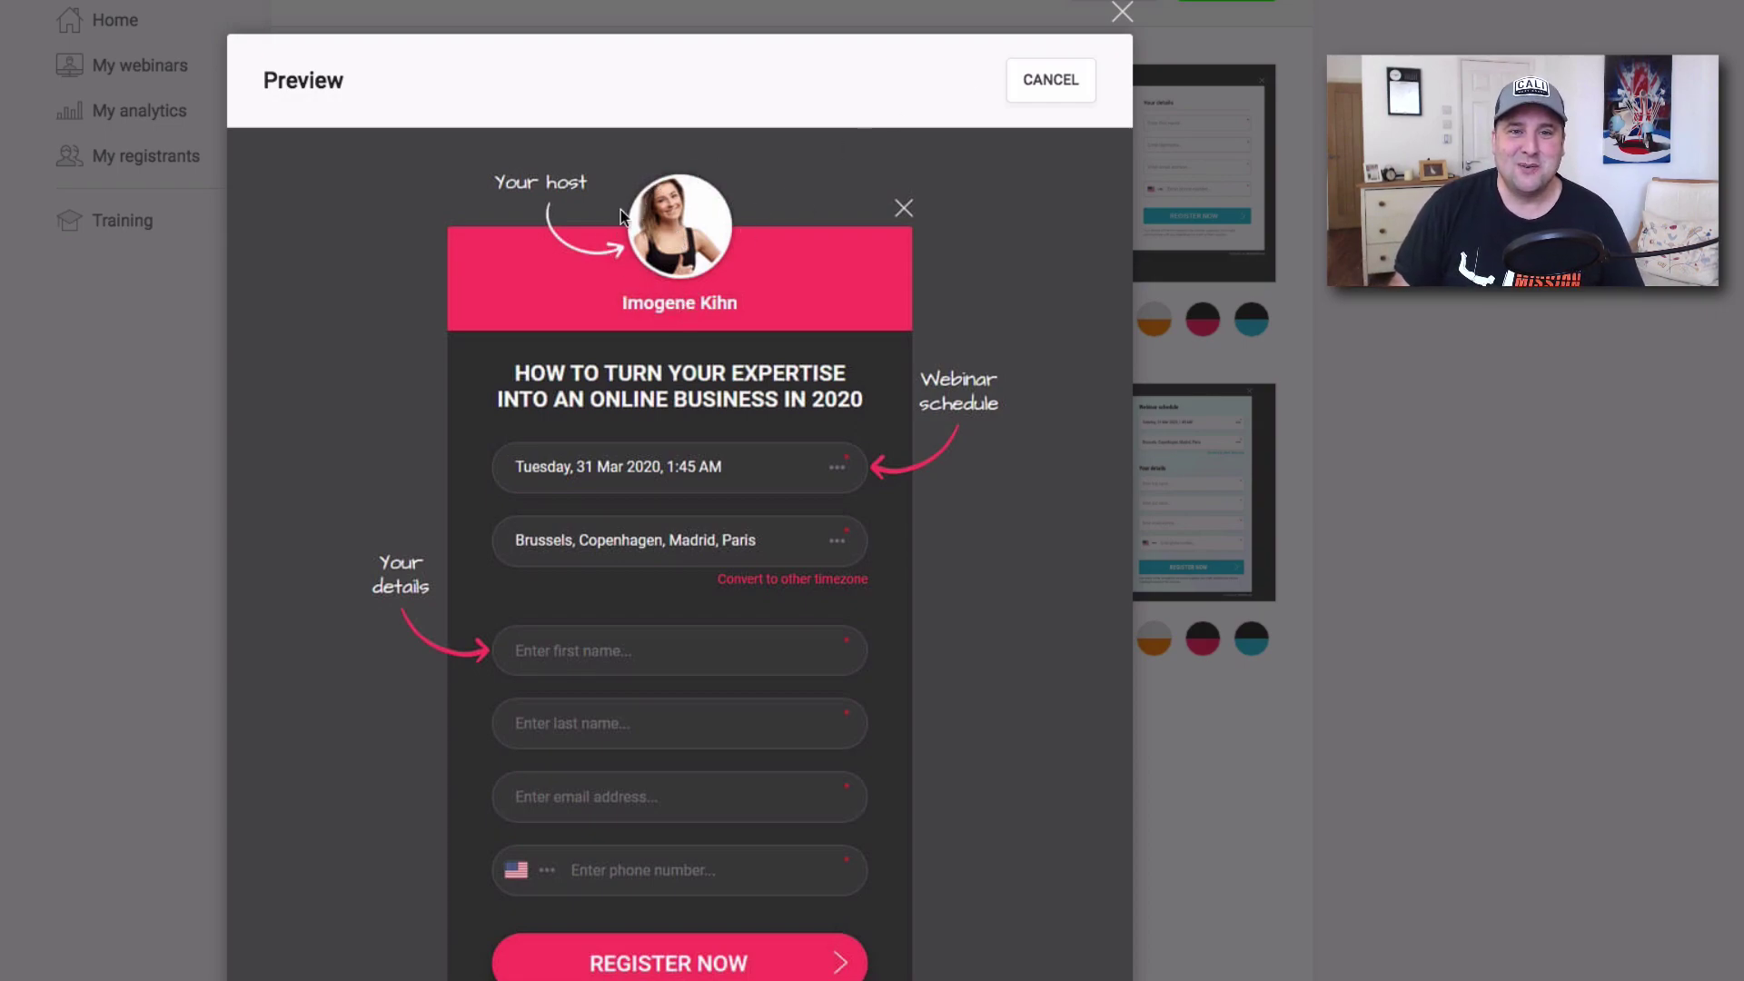
left_click(1063, 83)
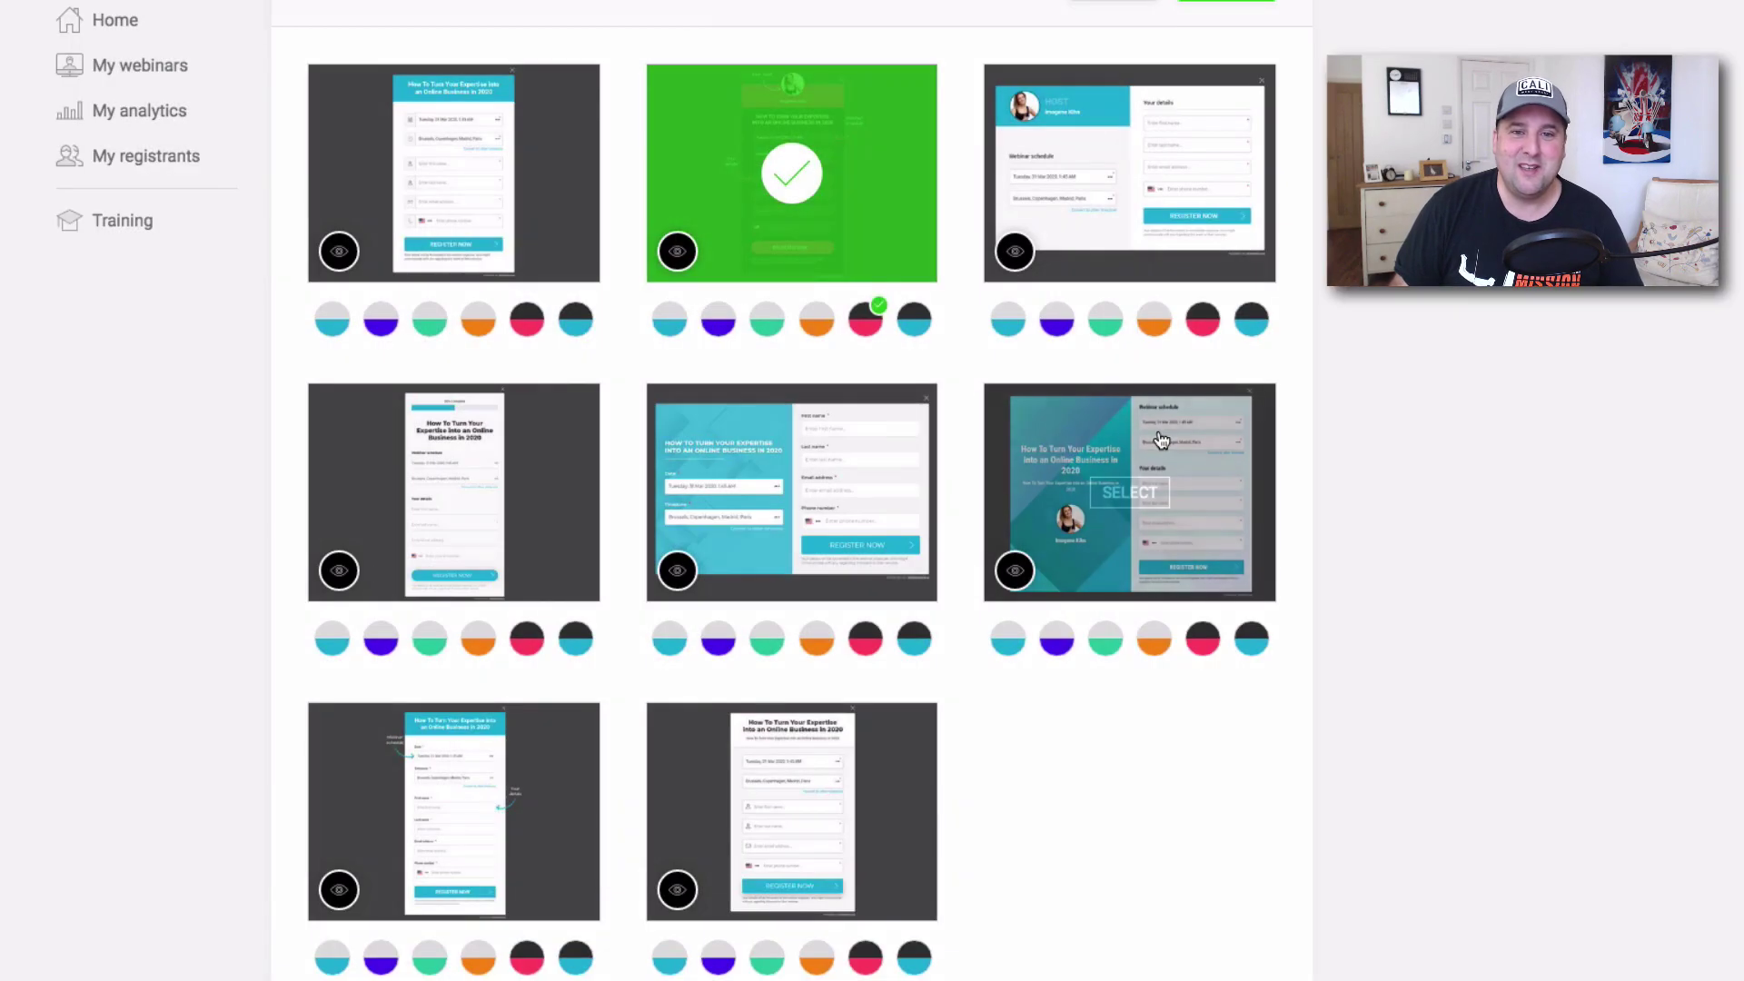
scroll(813, 324, "up", 5)
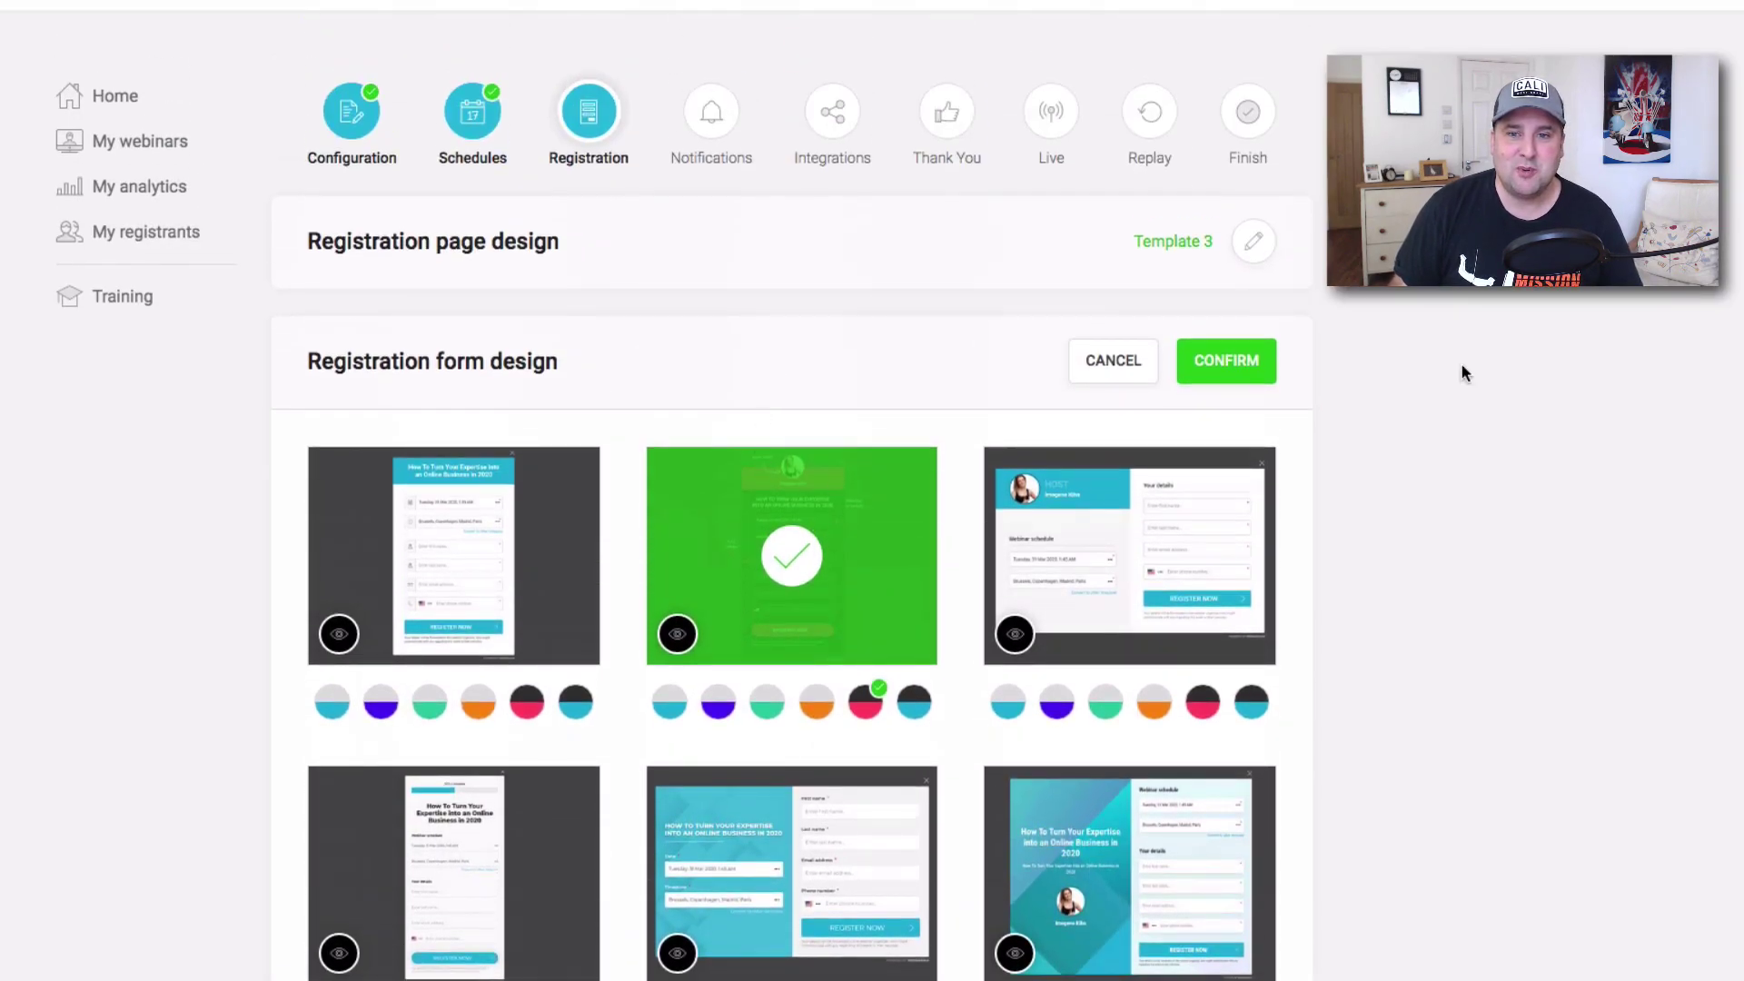
left_click(1237, 368)
scroll(1139, 498, "down", 5)
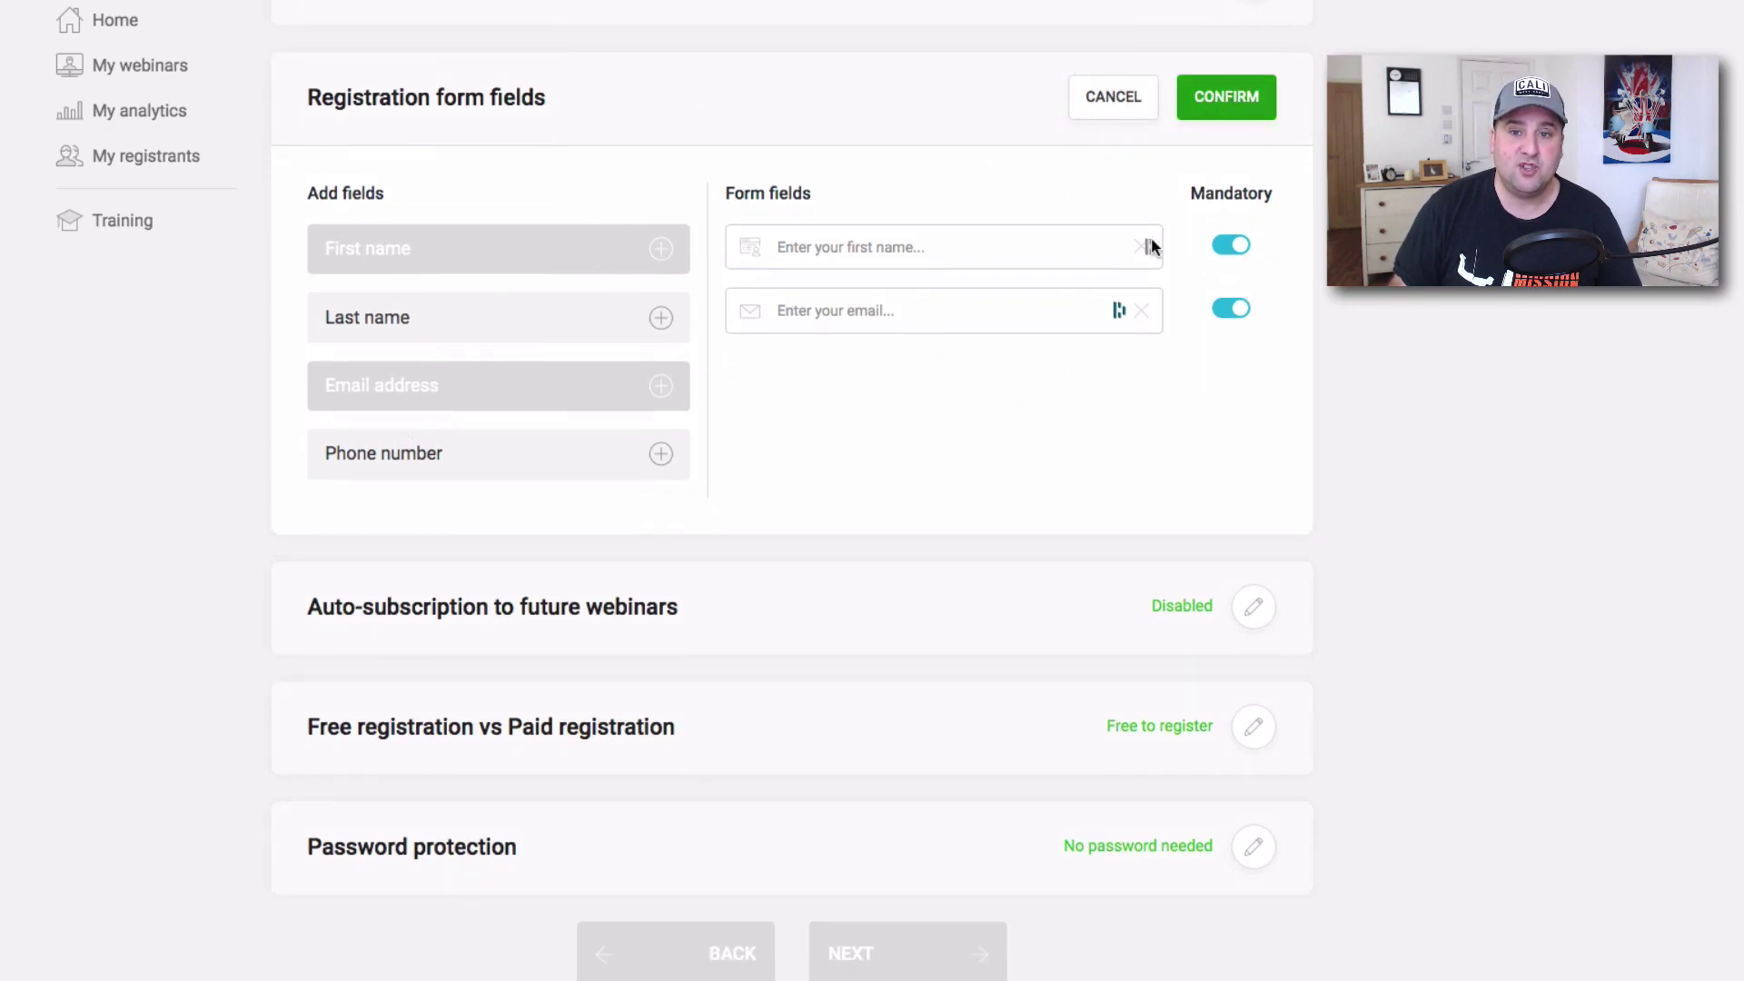
Add Last name (optional) and Phone number (mandatory) fields and save the field list.
left_click(653, 319)
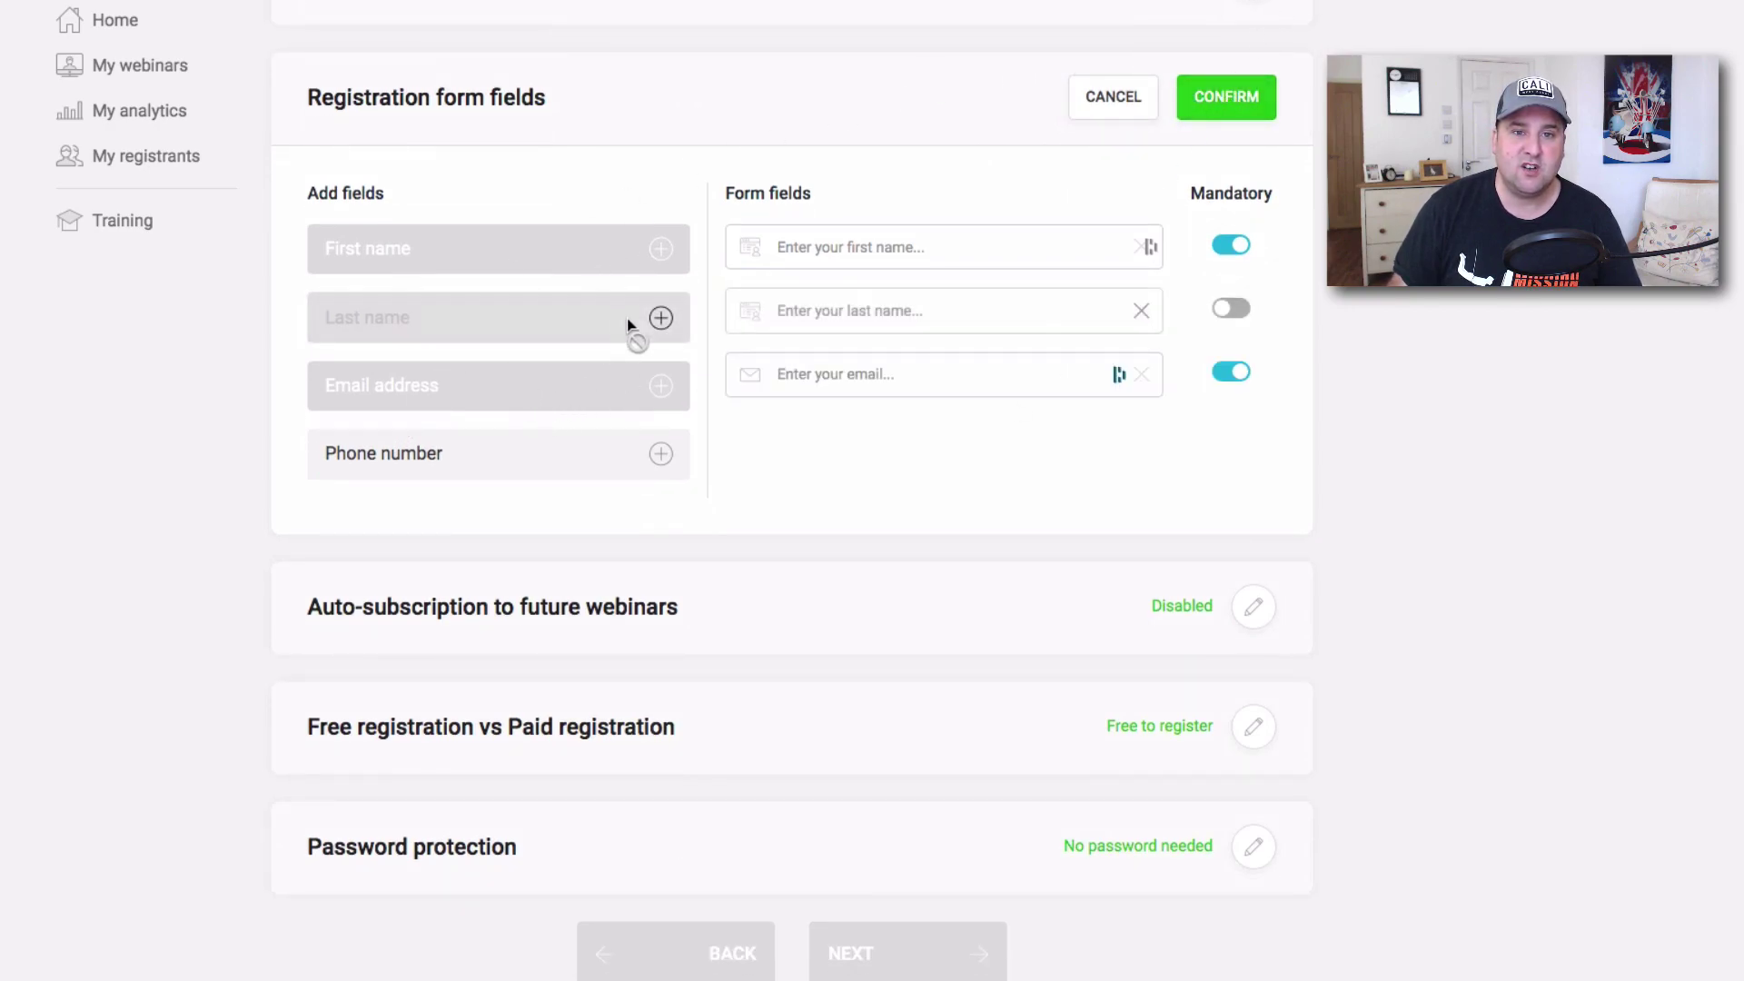
left_click(665, 455)
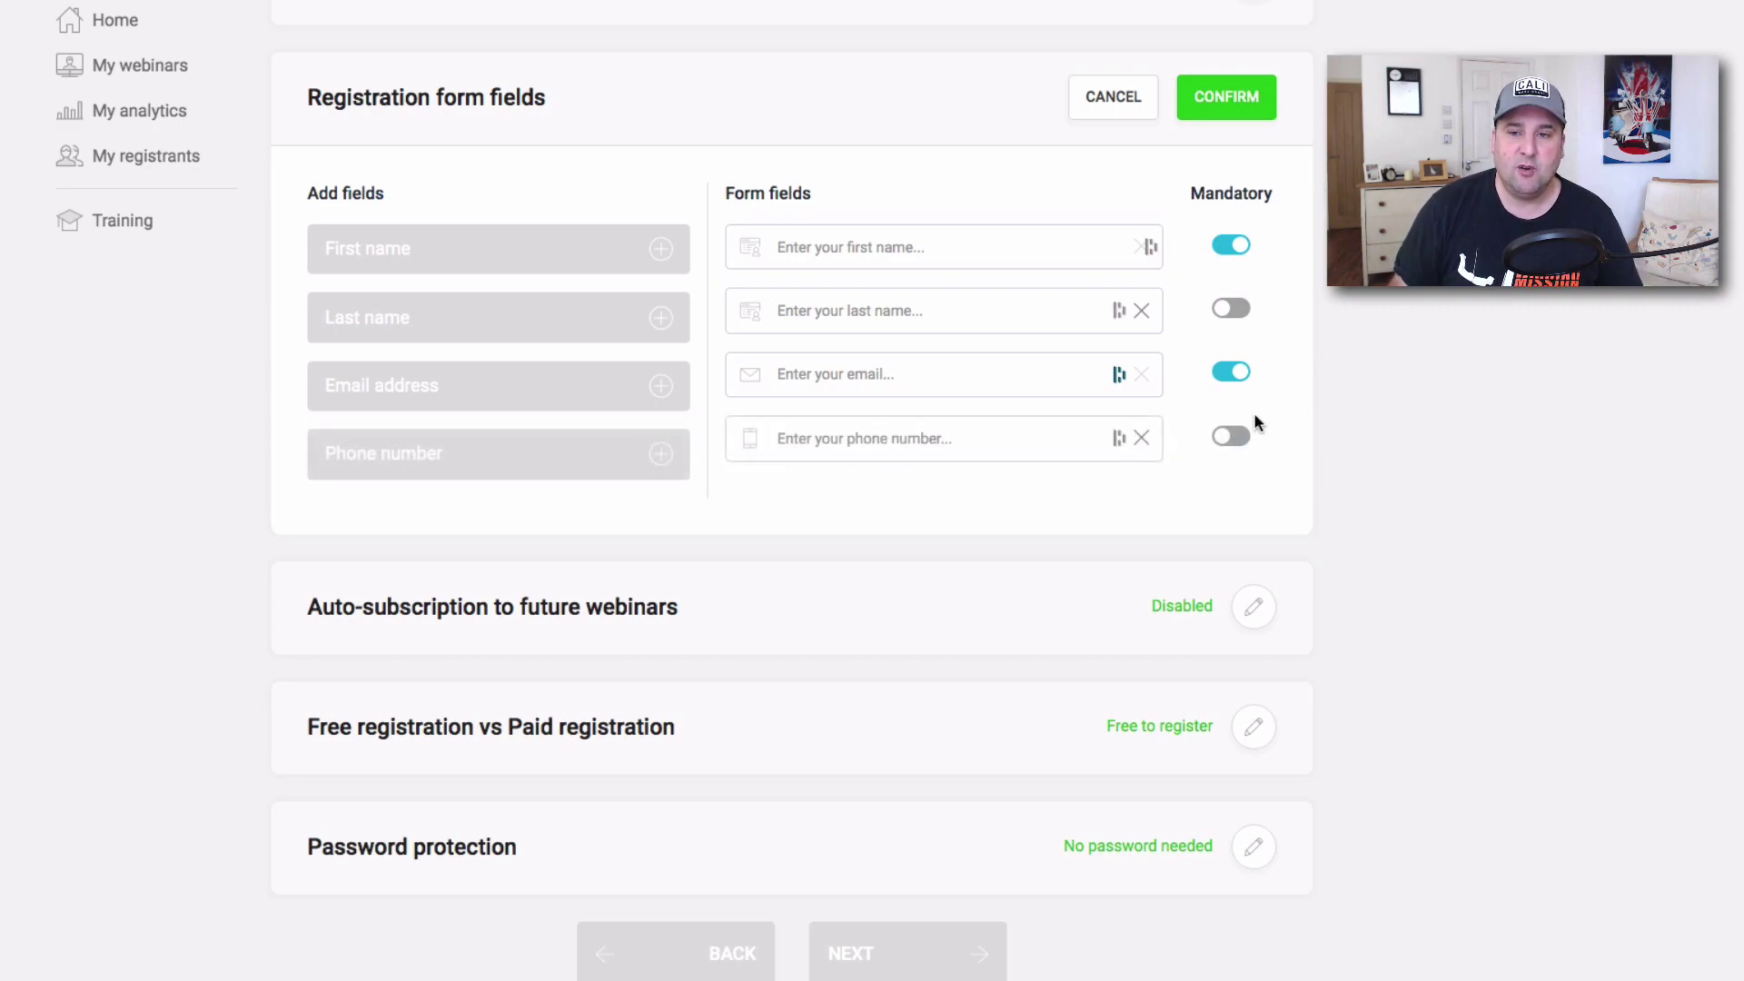
left_click(1226, 310)
left_click(1228, 438)
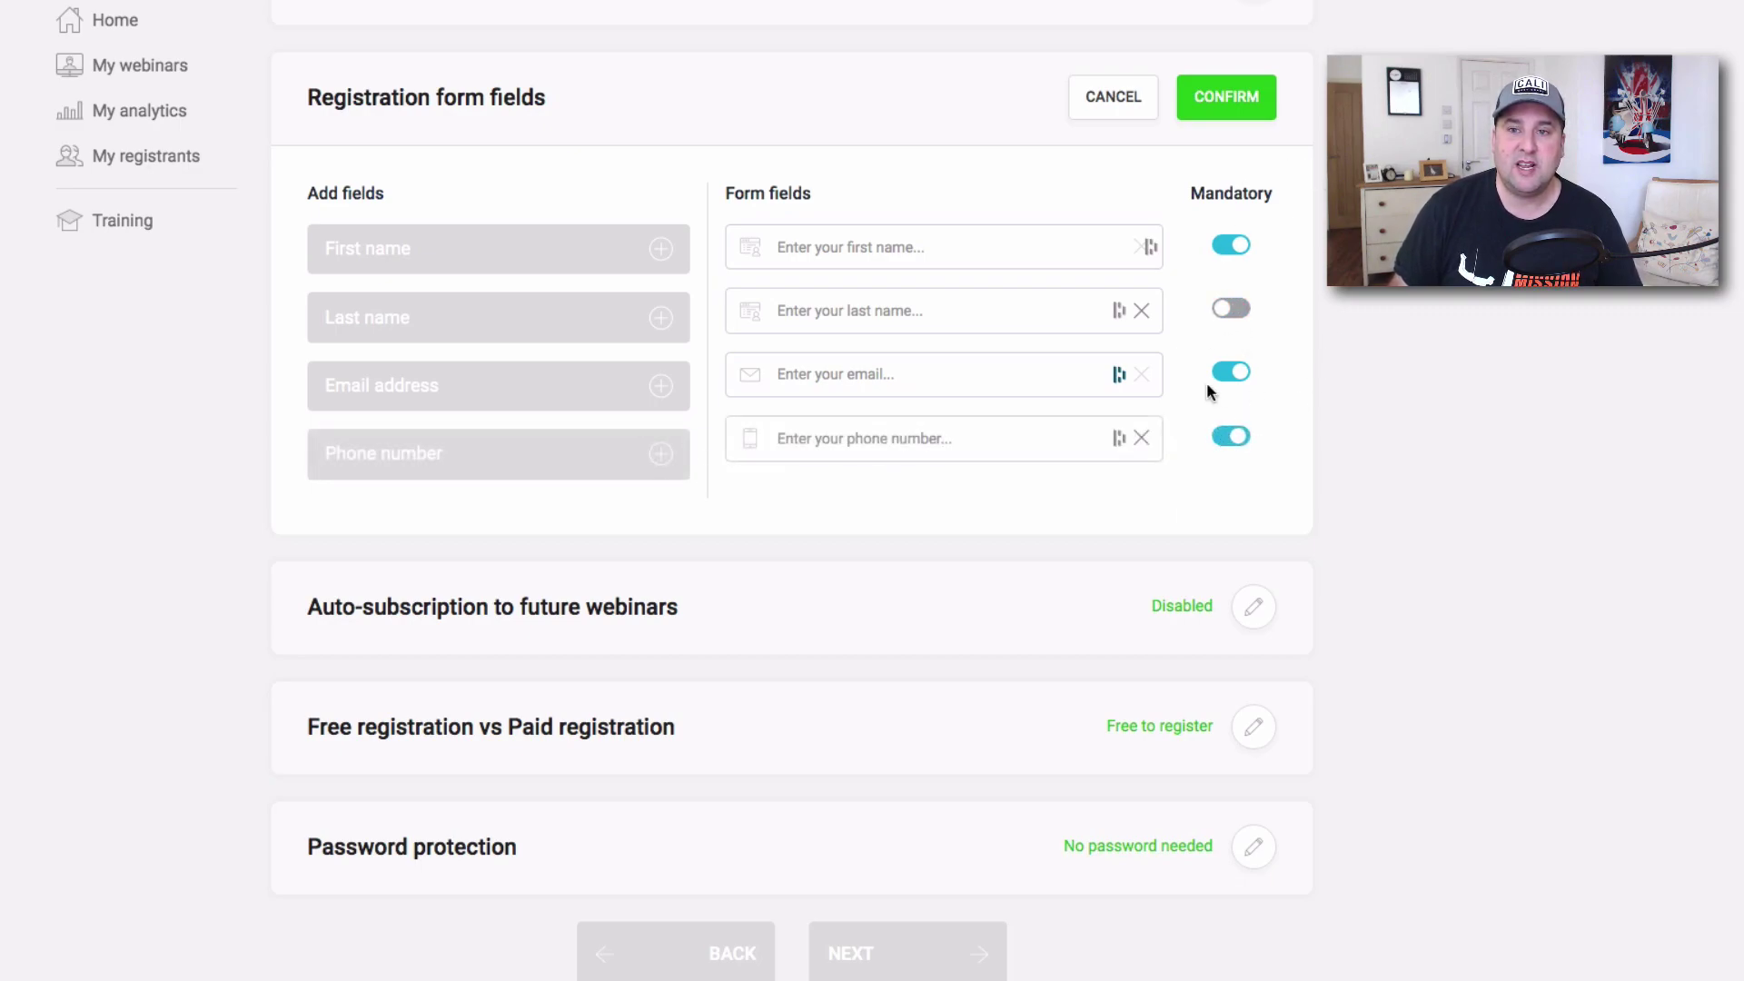
left_click(1226, 96)
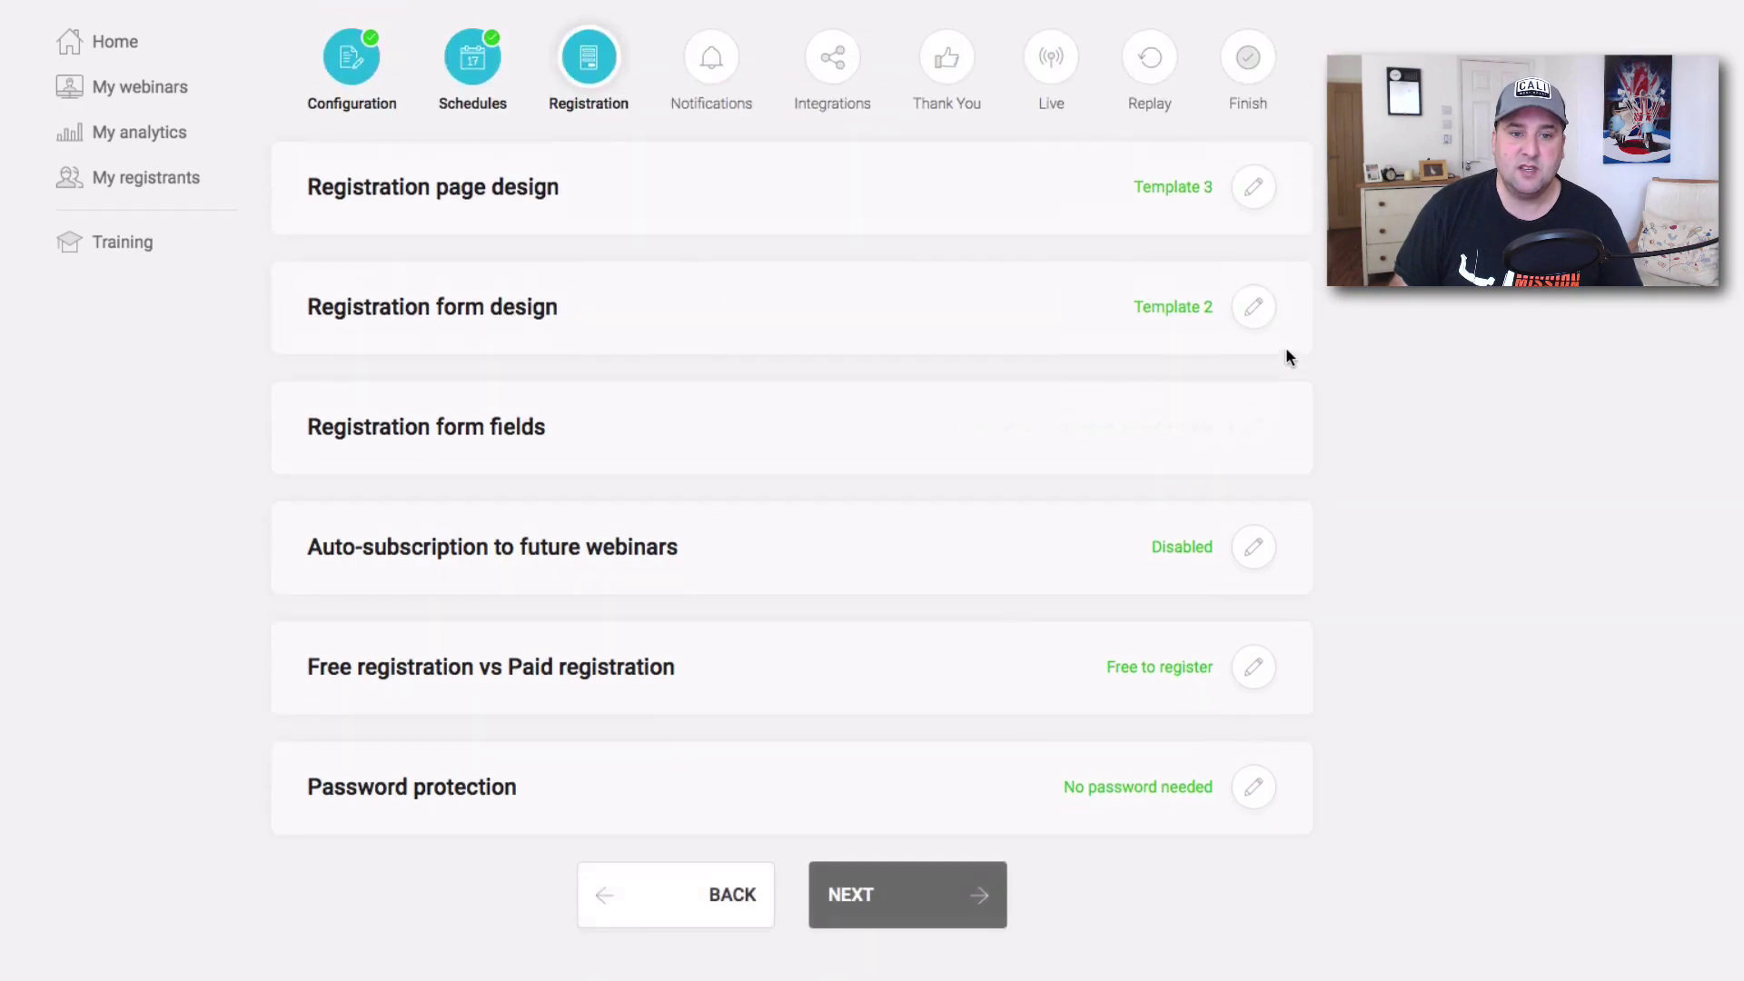
Save auto-subscription to future webinars as Disabled.
left_click(1253, 547)
scroll(1187, 595, "down", 4)
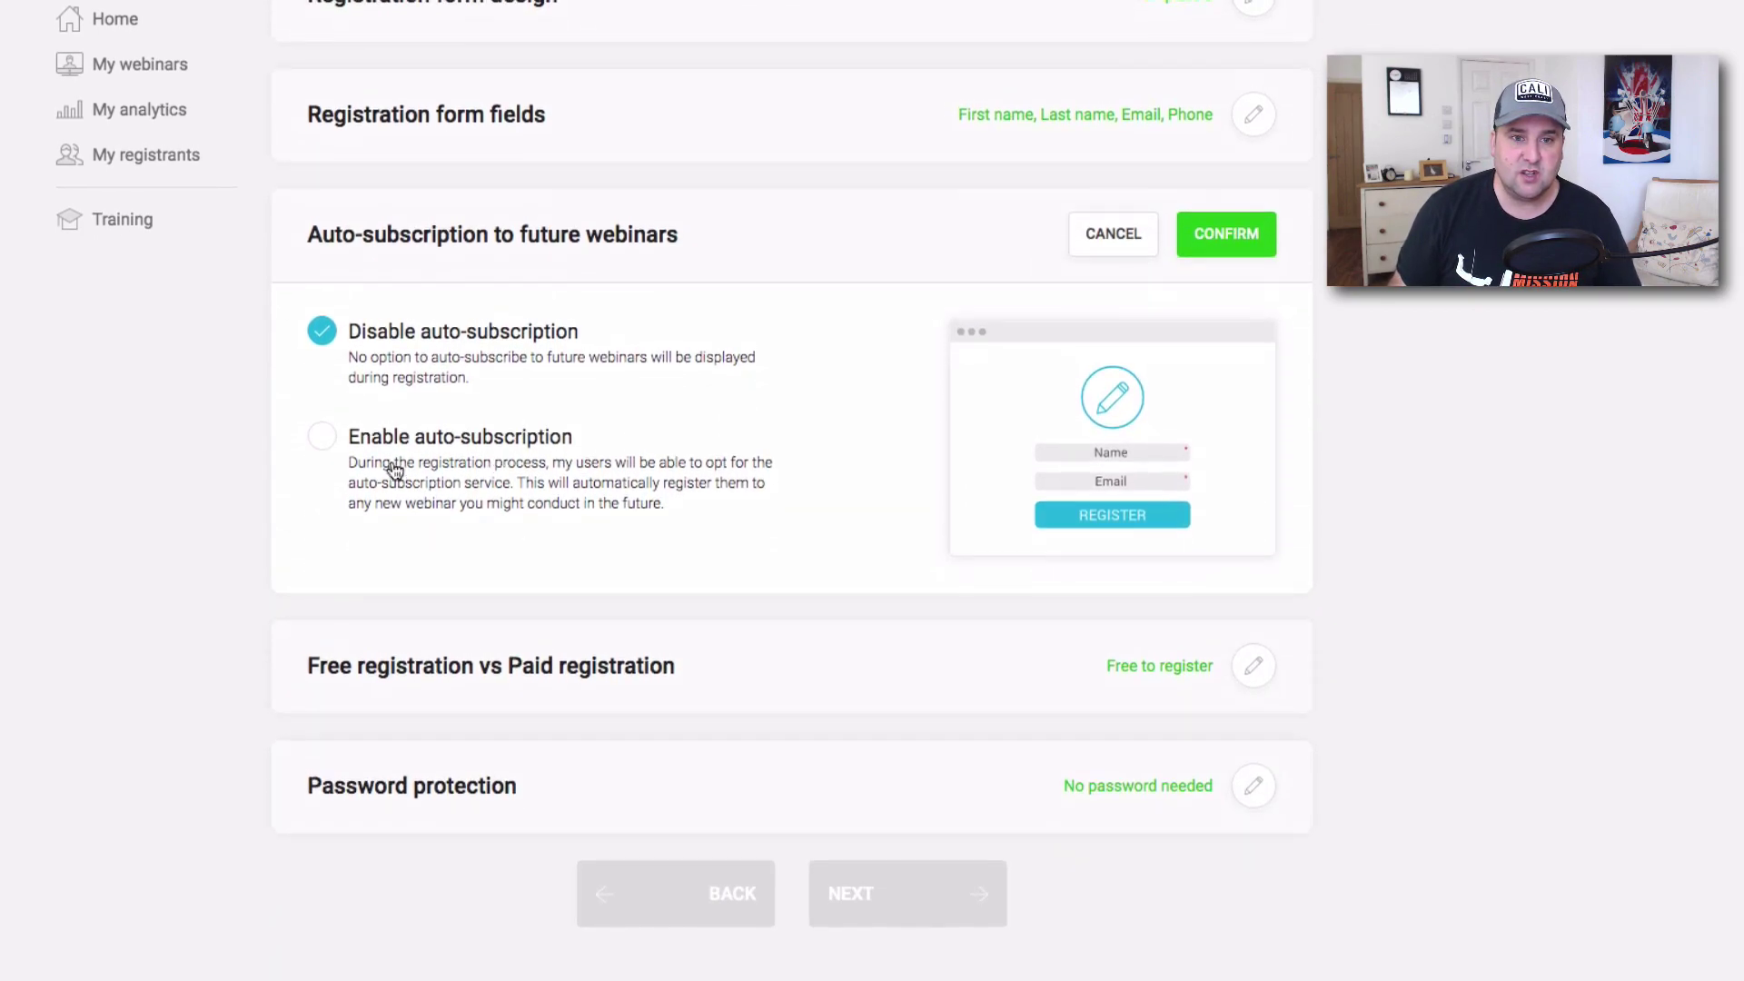
left_click(327, 441)
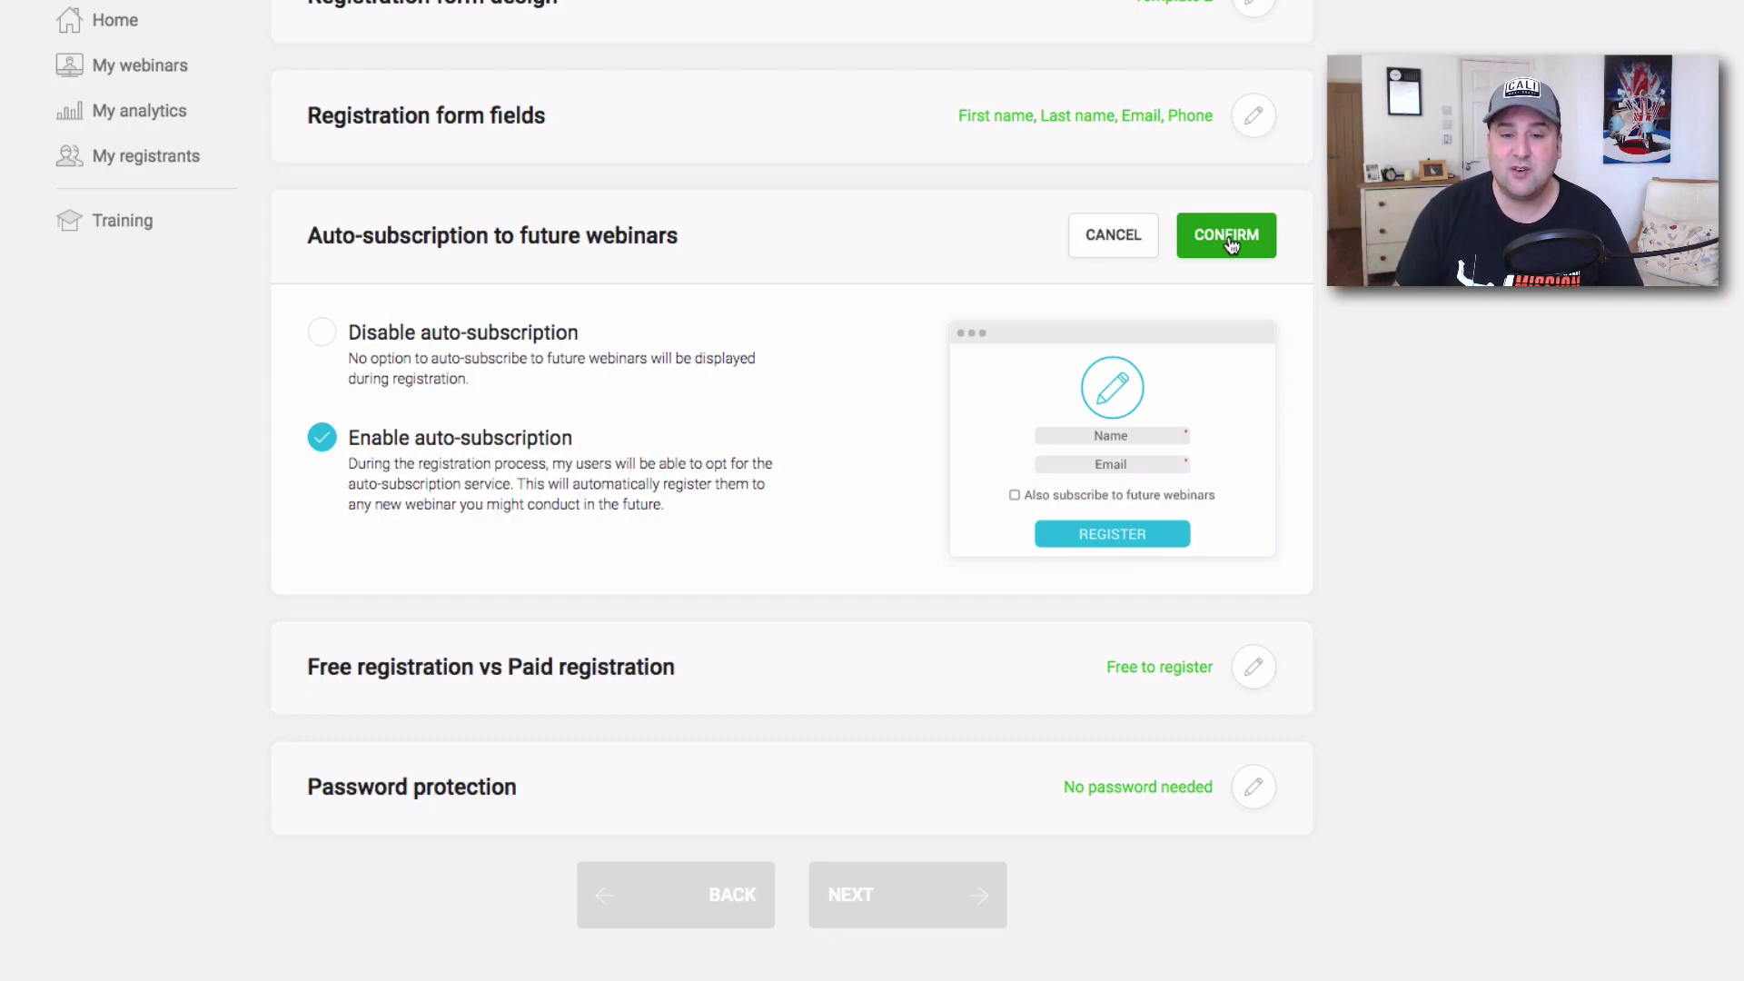
left_click(321, 332)
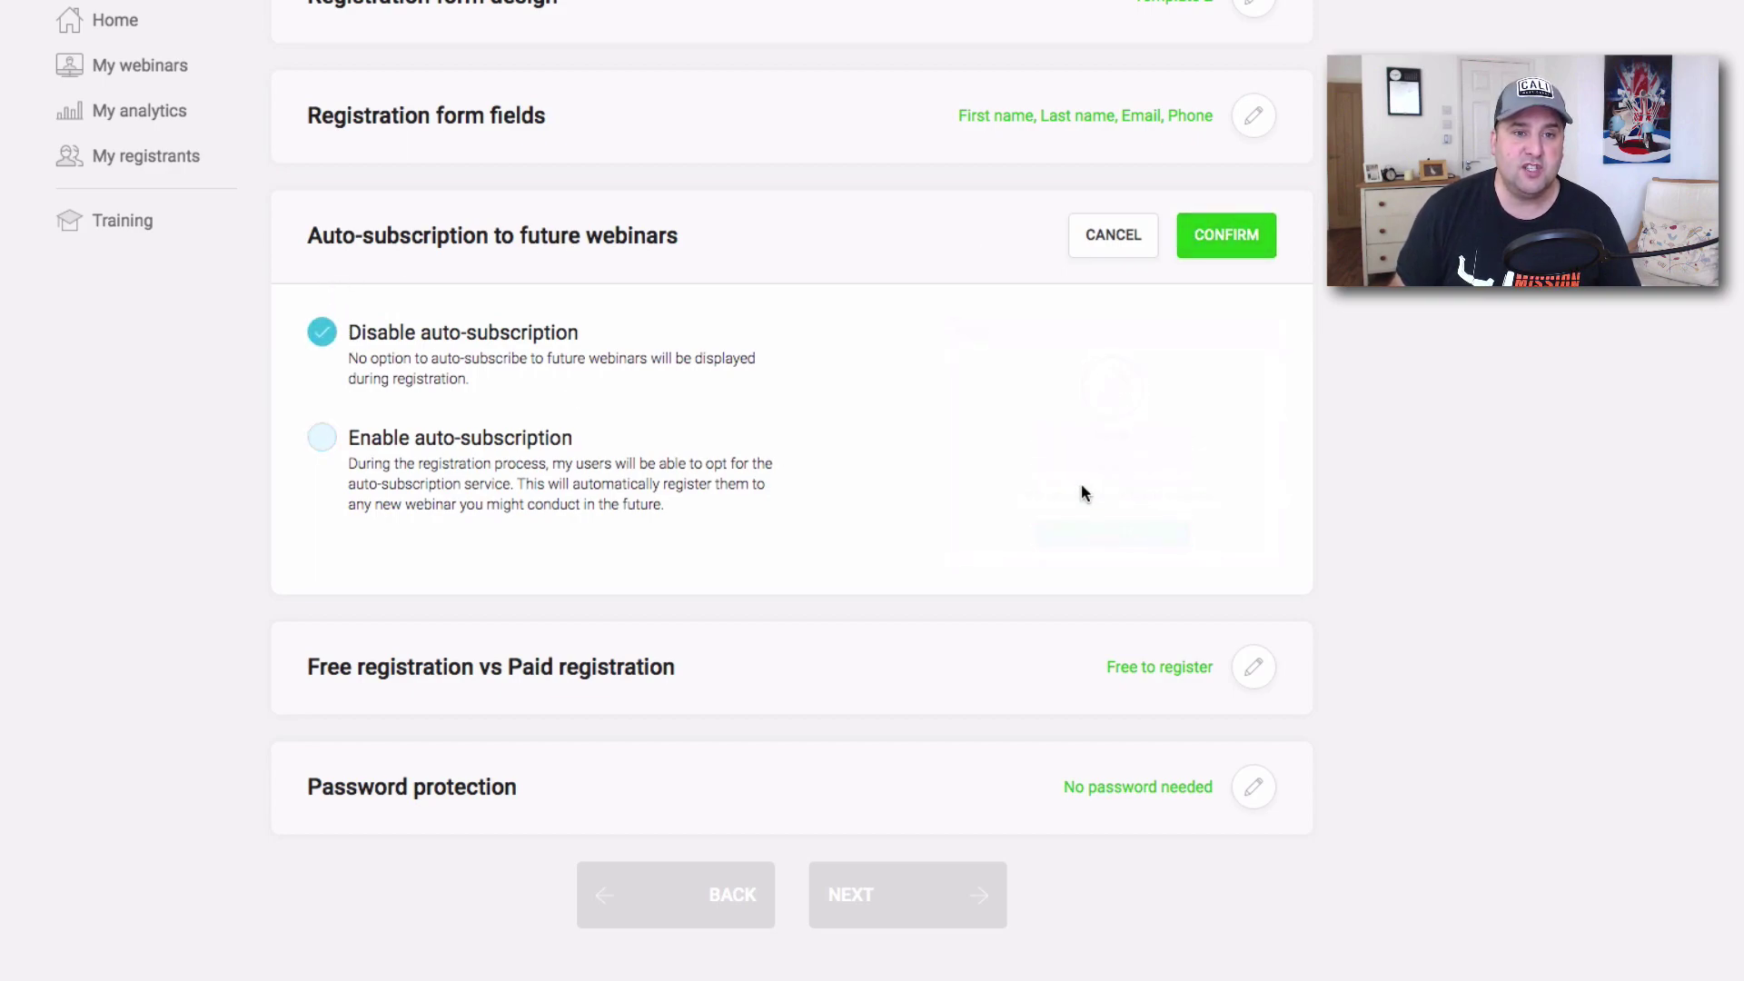
left_click(1225, 238)
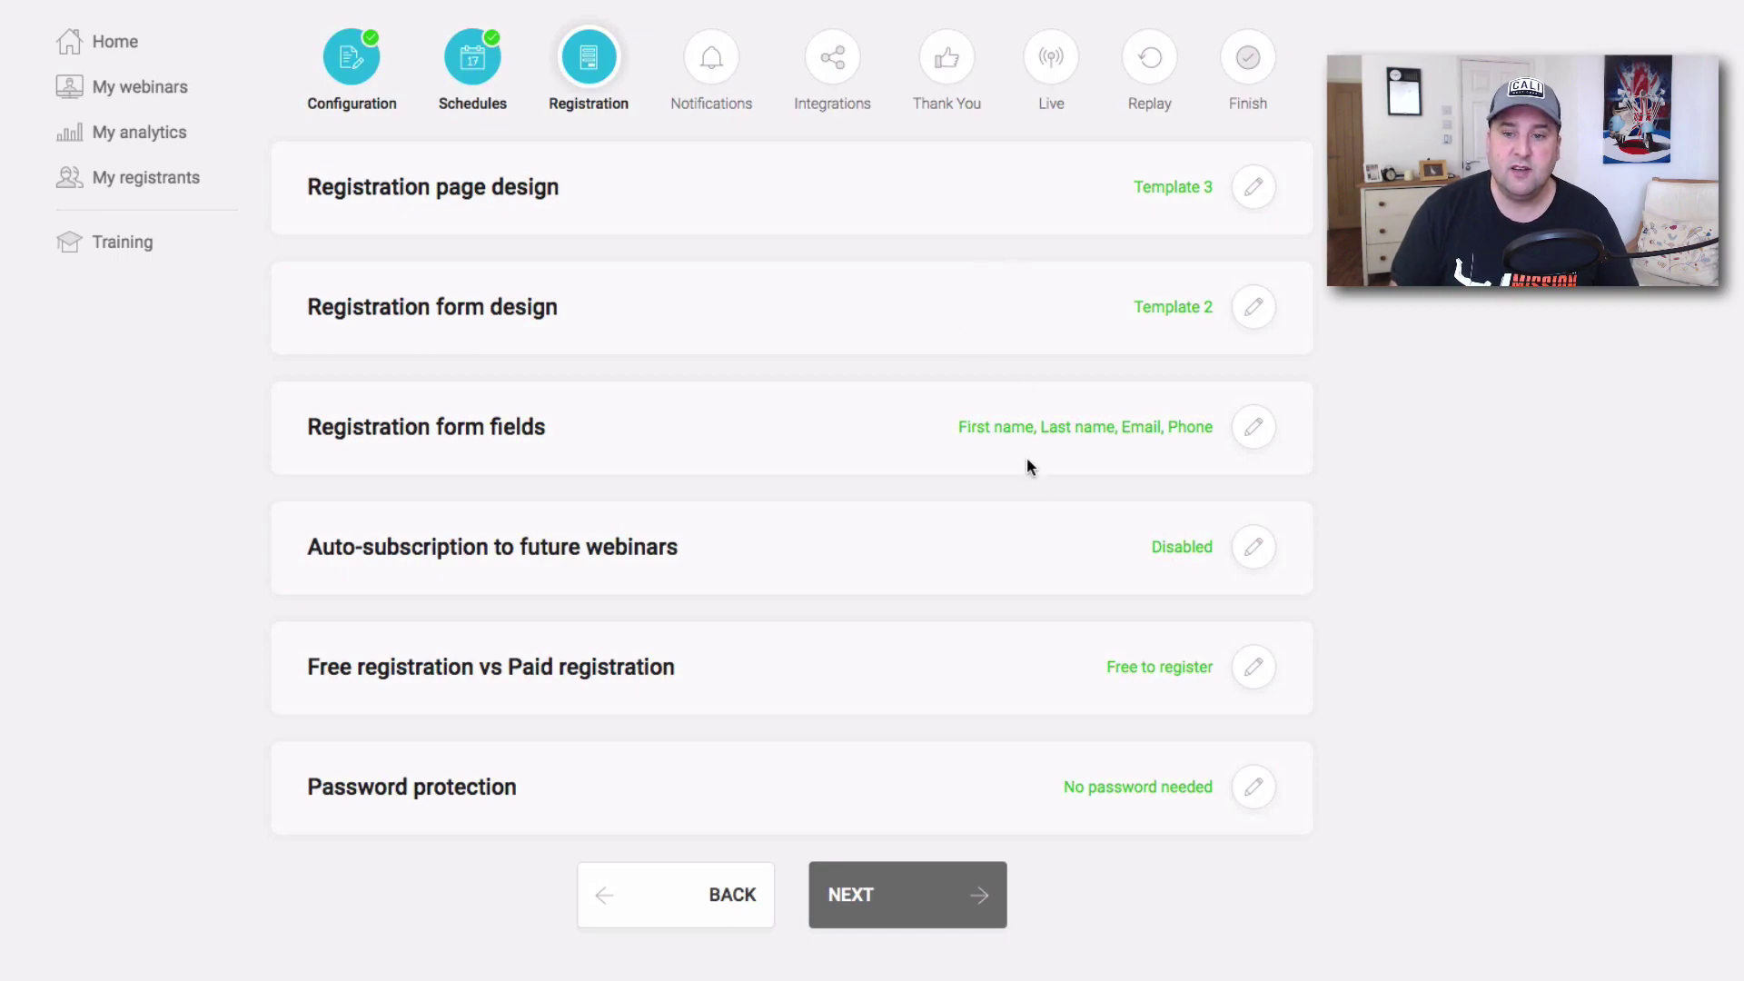
Keep the webinar room free of a password and bring up the free versus paid options.
left_click(1255, 787)
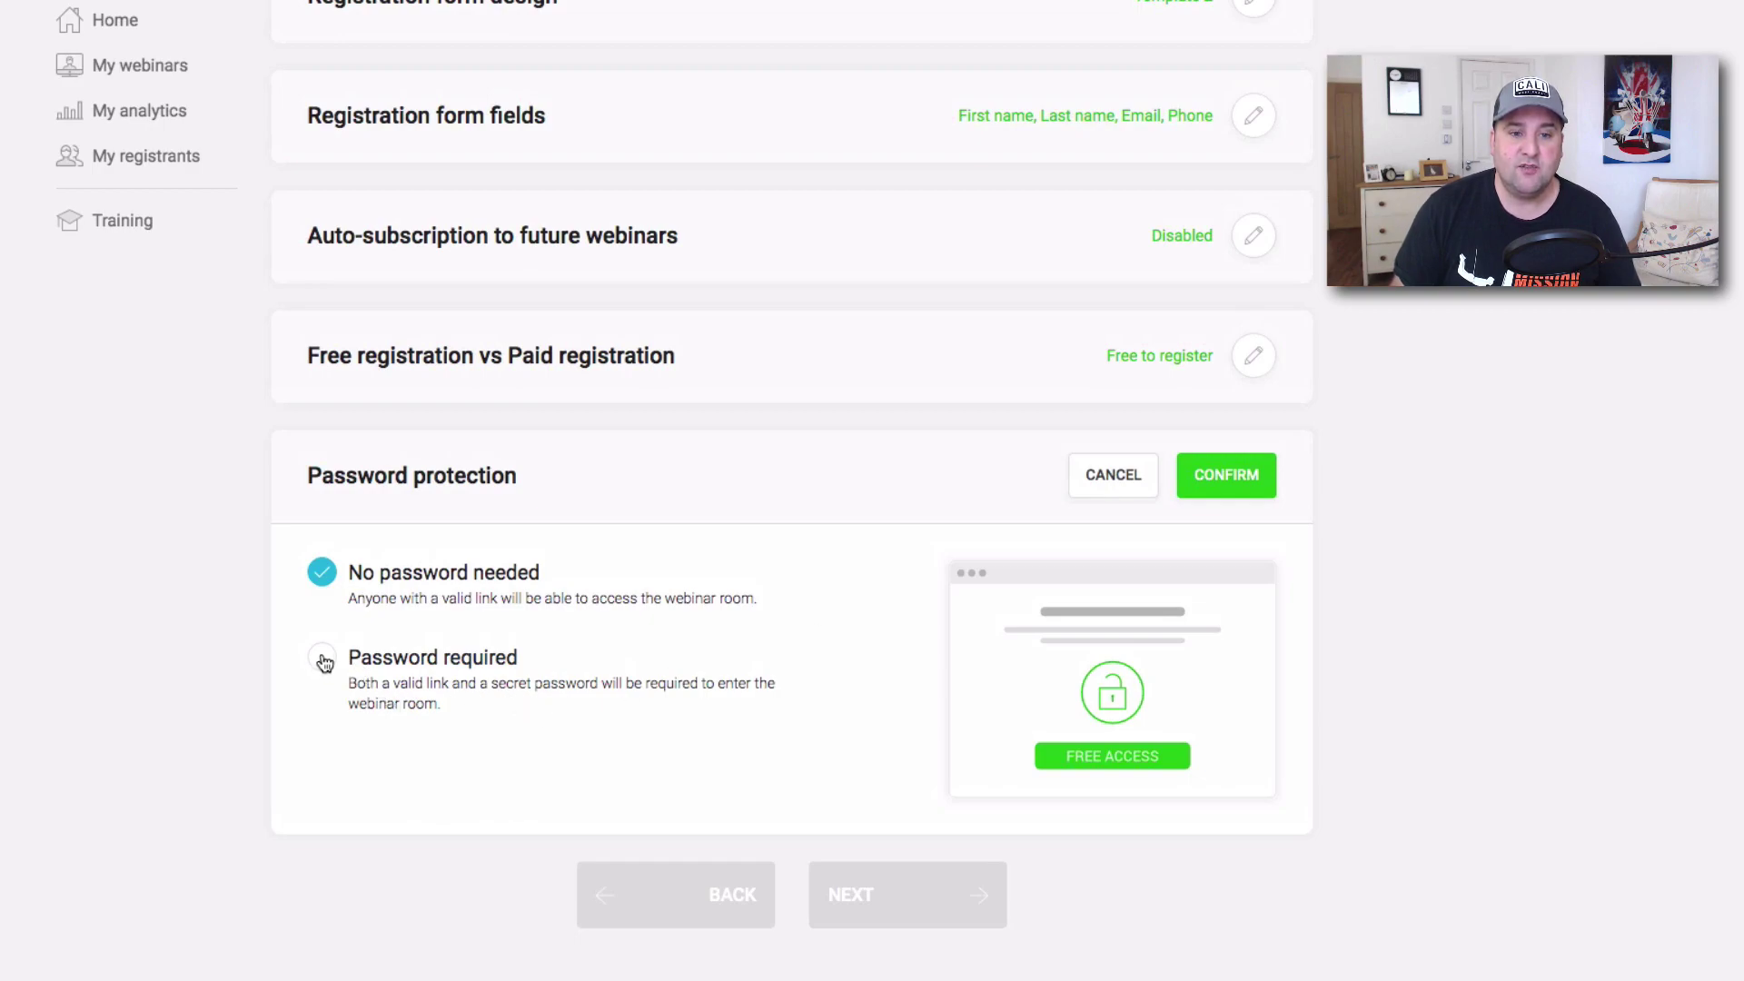
left_click(1226, 475)
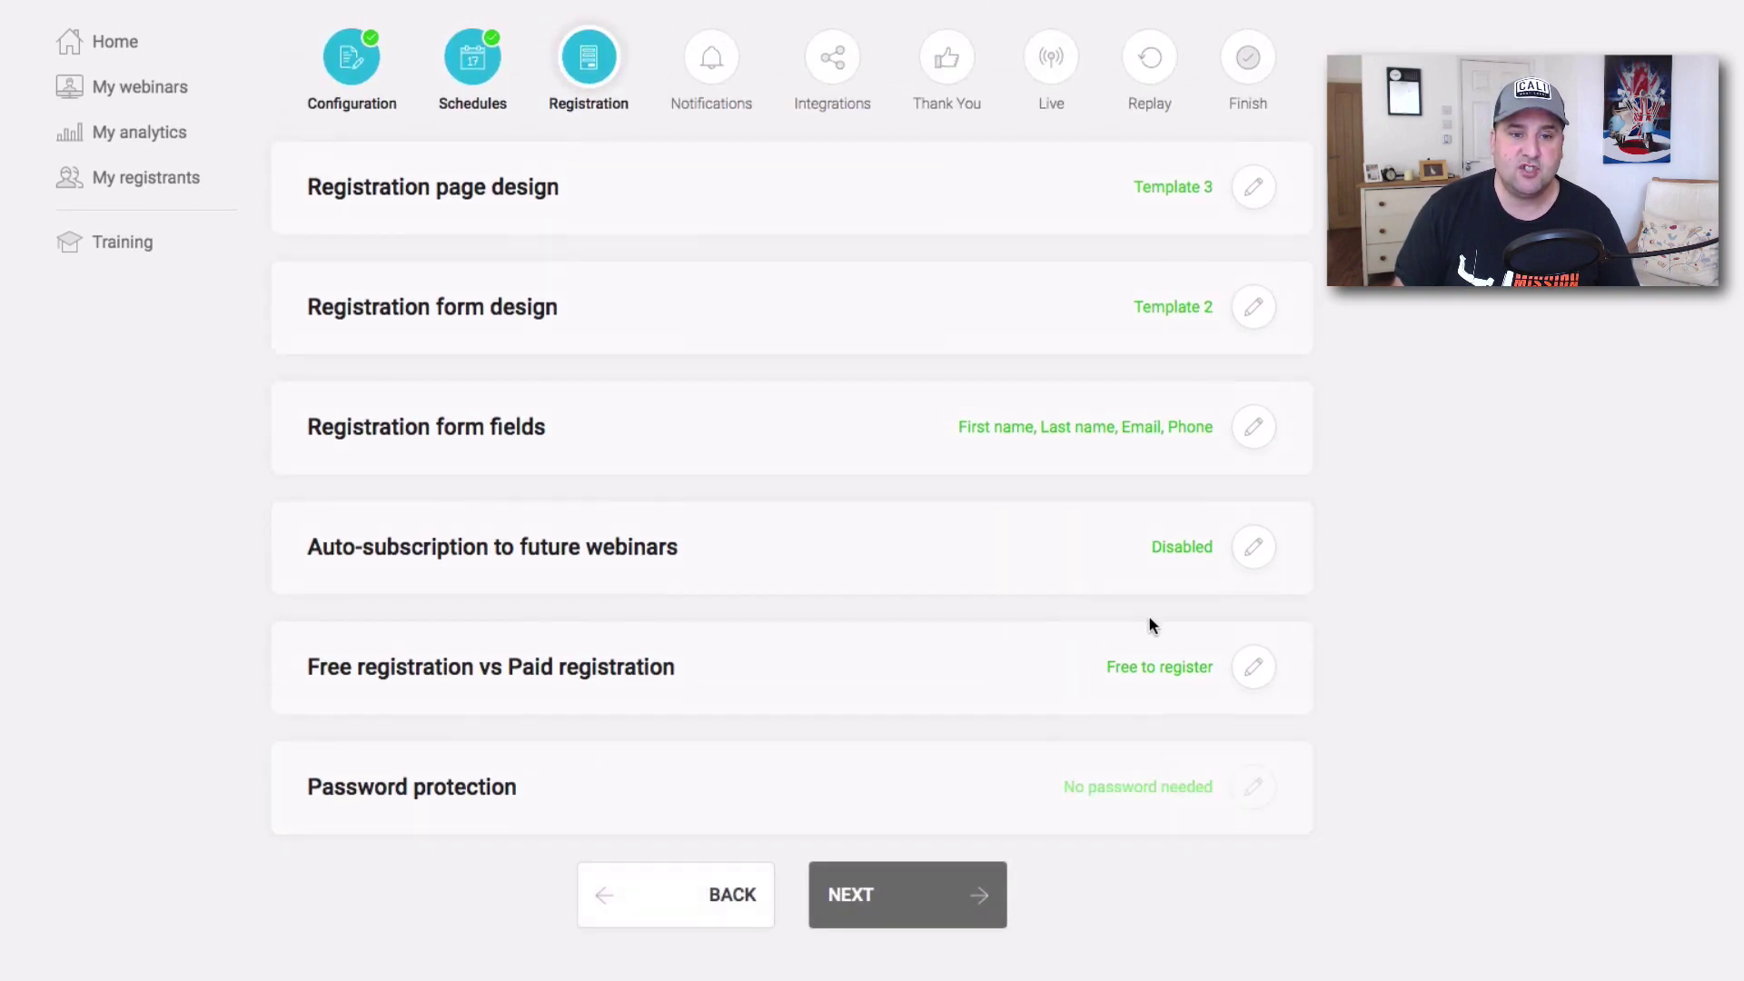
left_click(1255, 669)
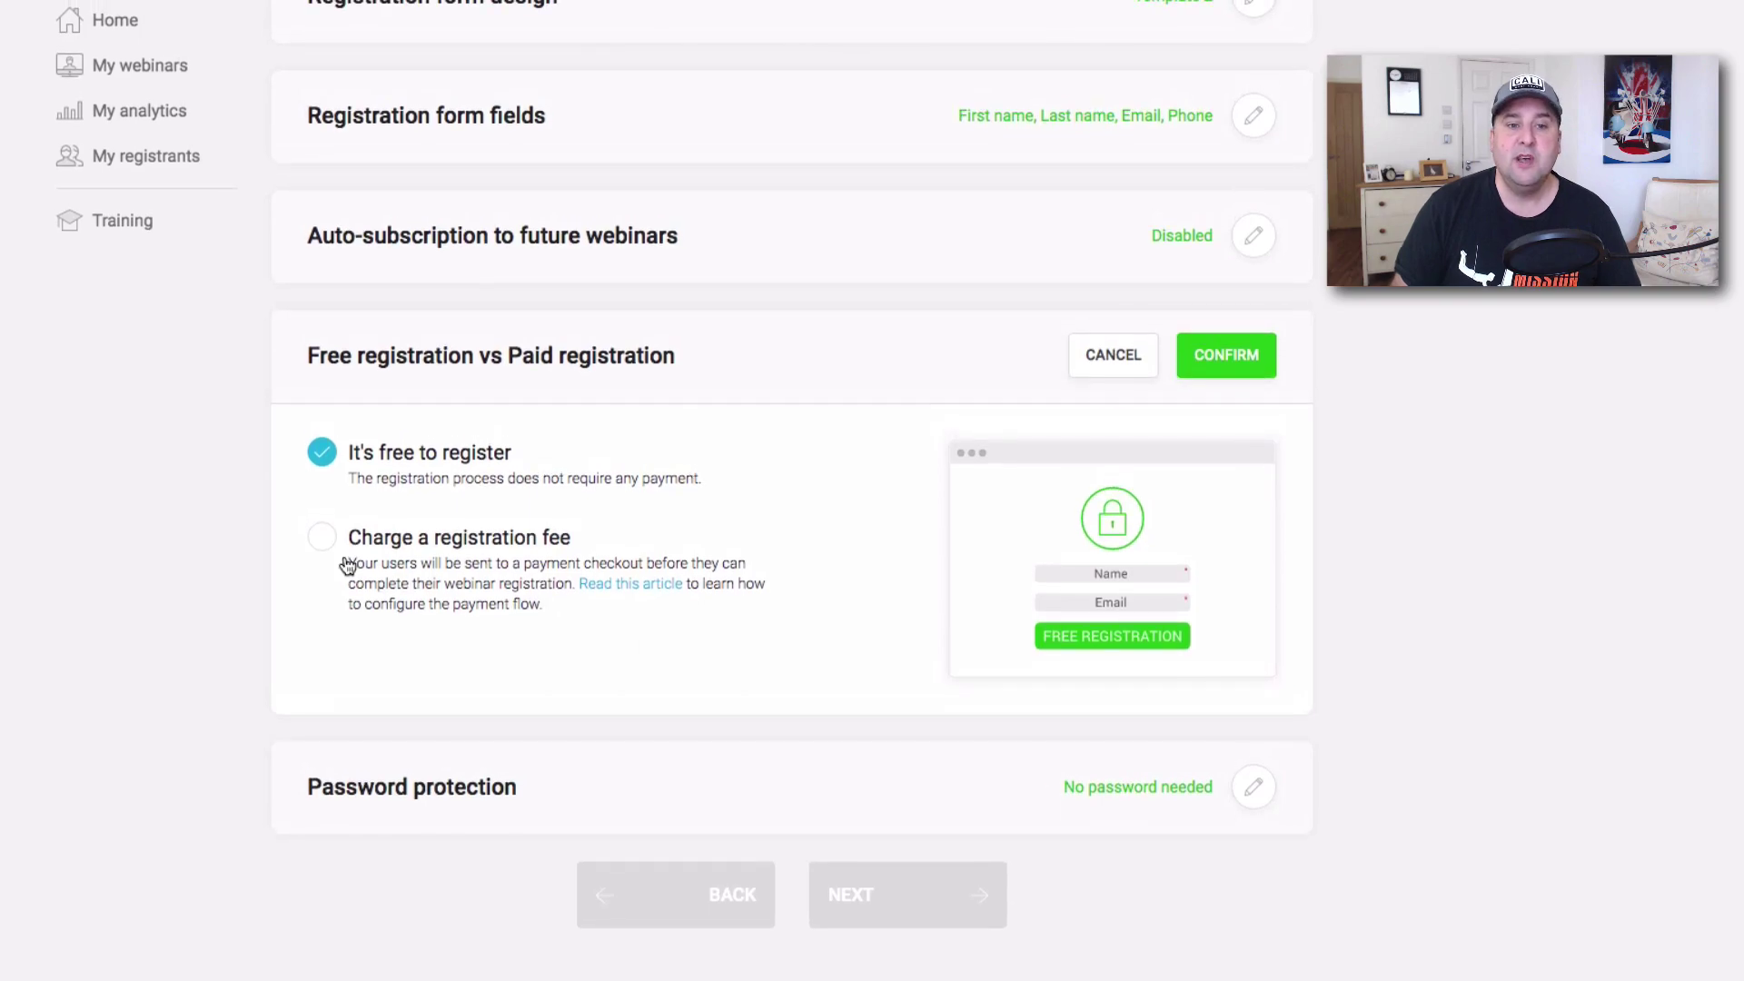
Look over the registration fee and redirect URL fields, then cancel to keep registration free.
left_click(341, 554)
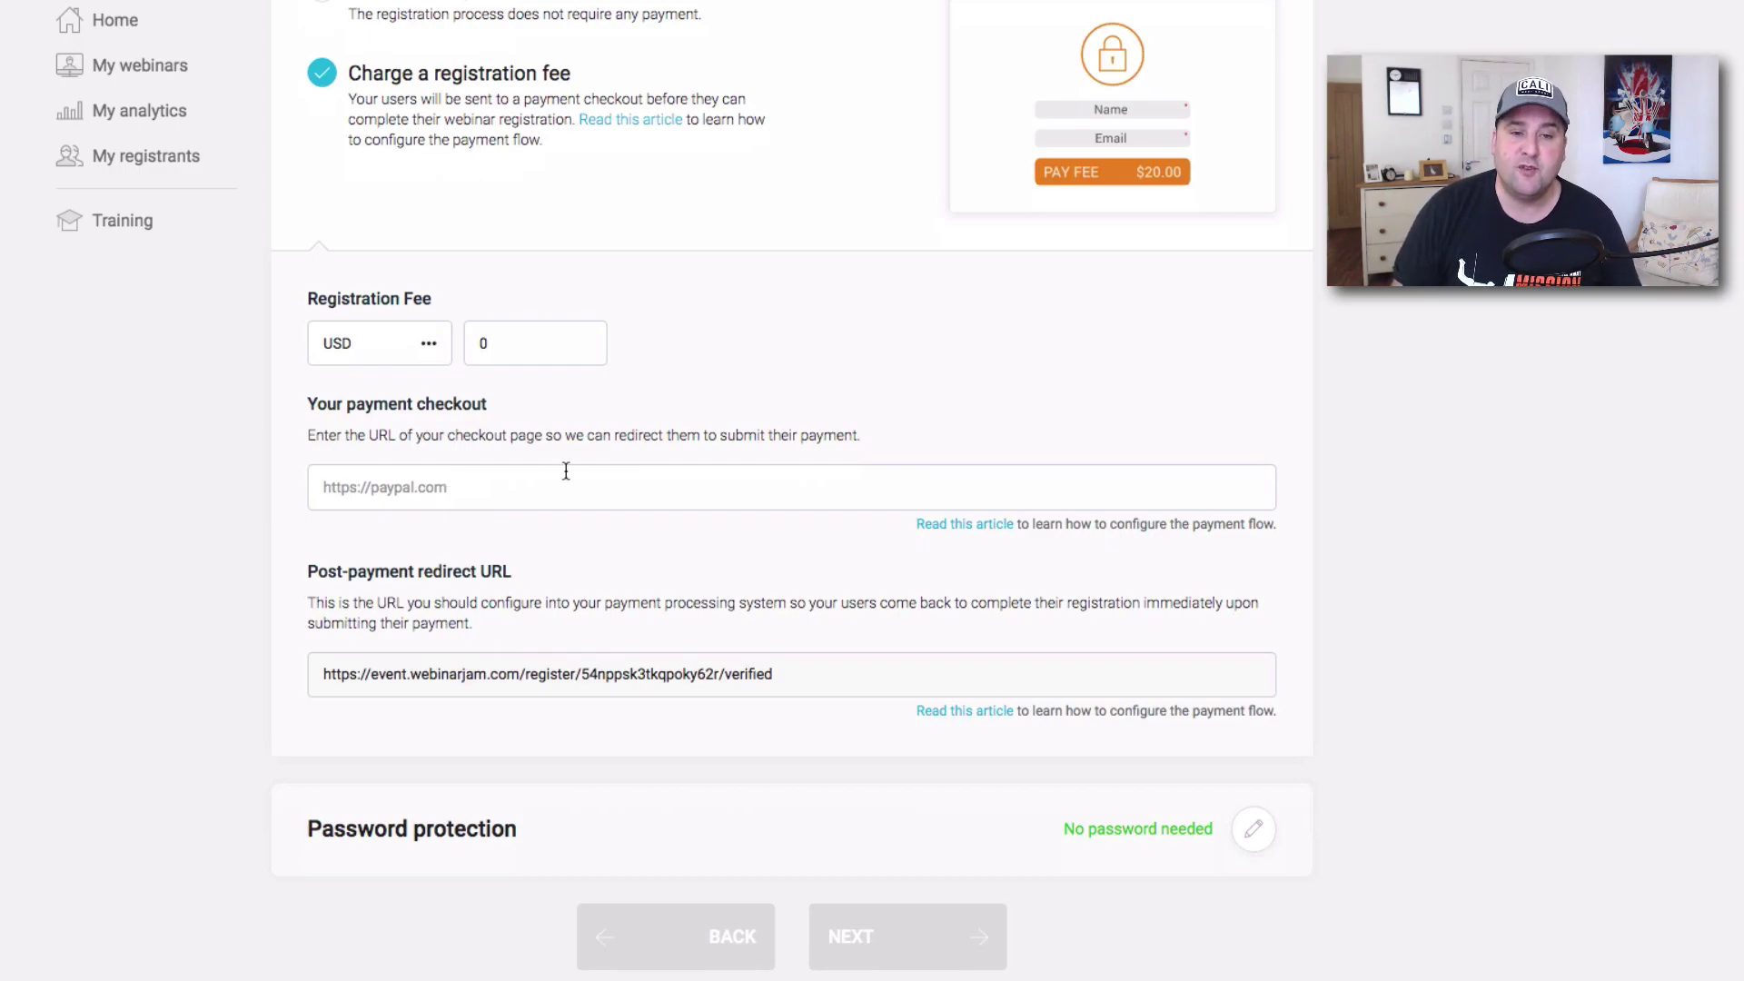
left_click(507, 491)
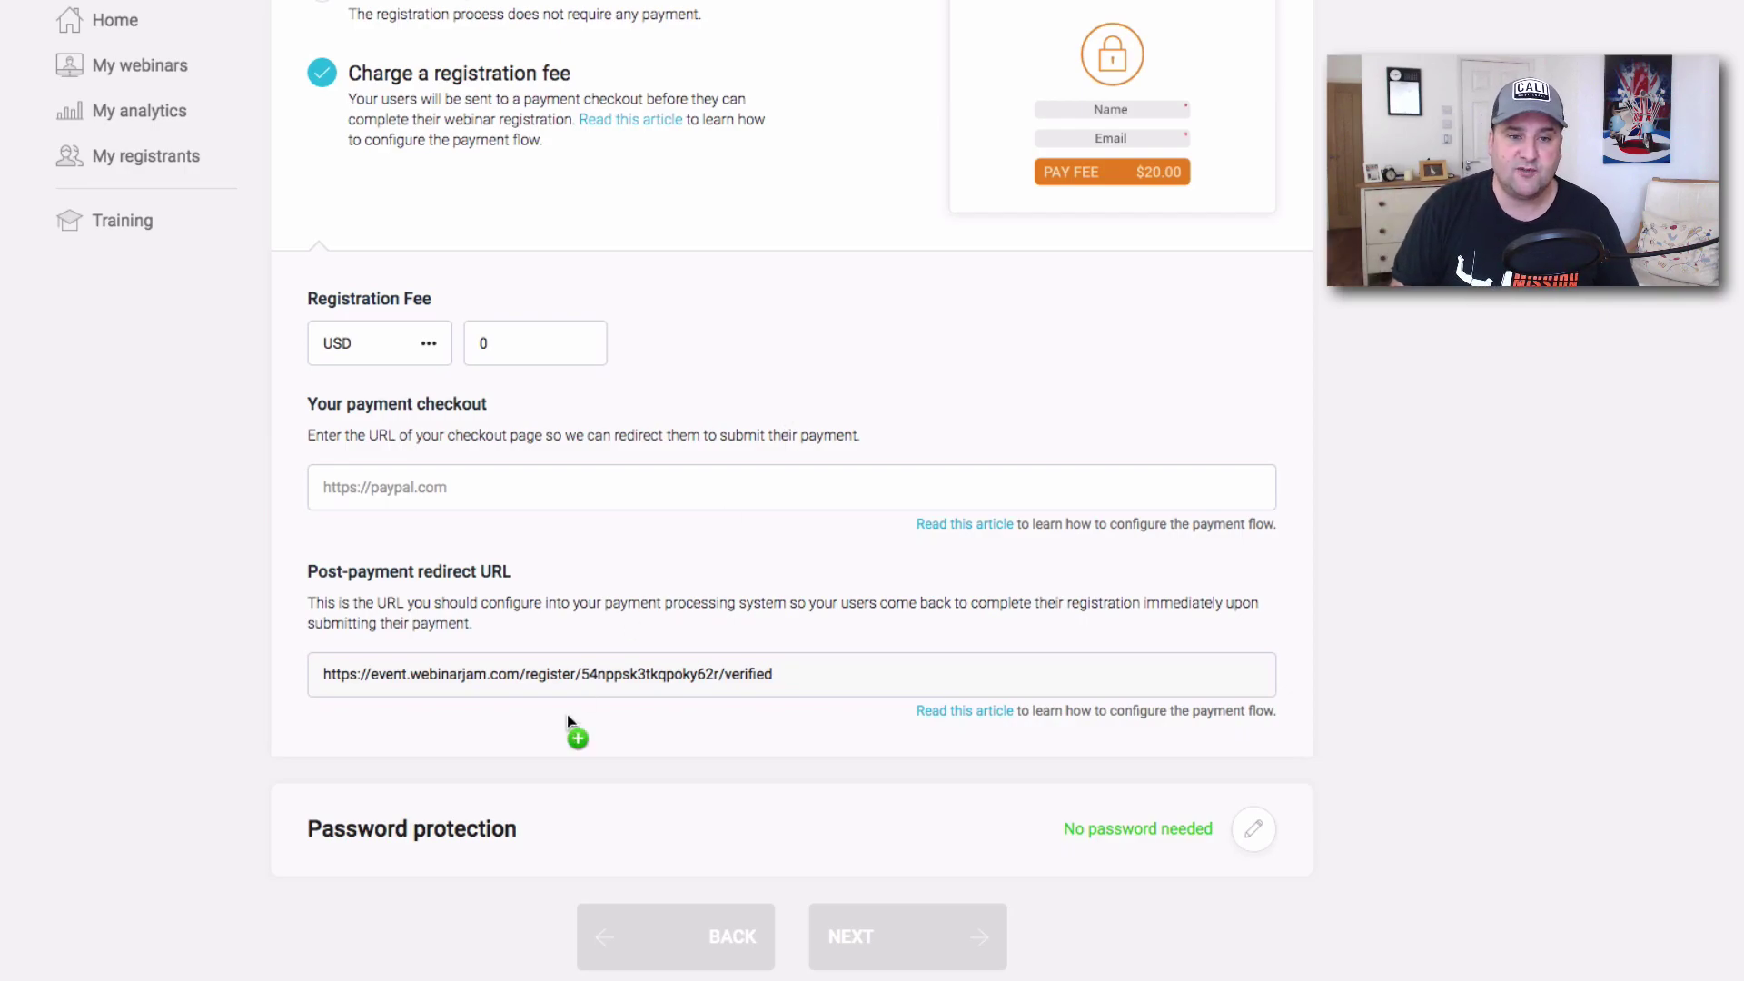
left_click_drag(783, 673, 298, 672)
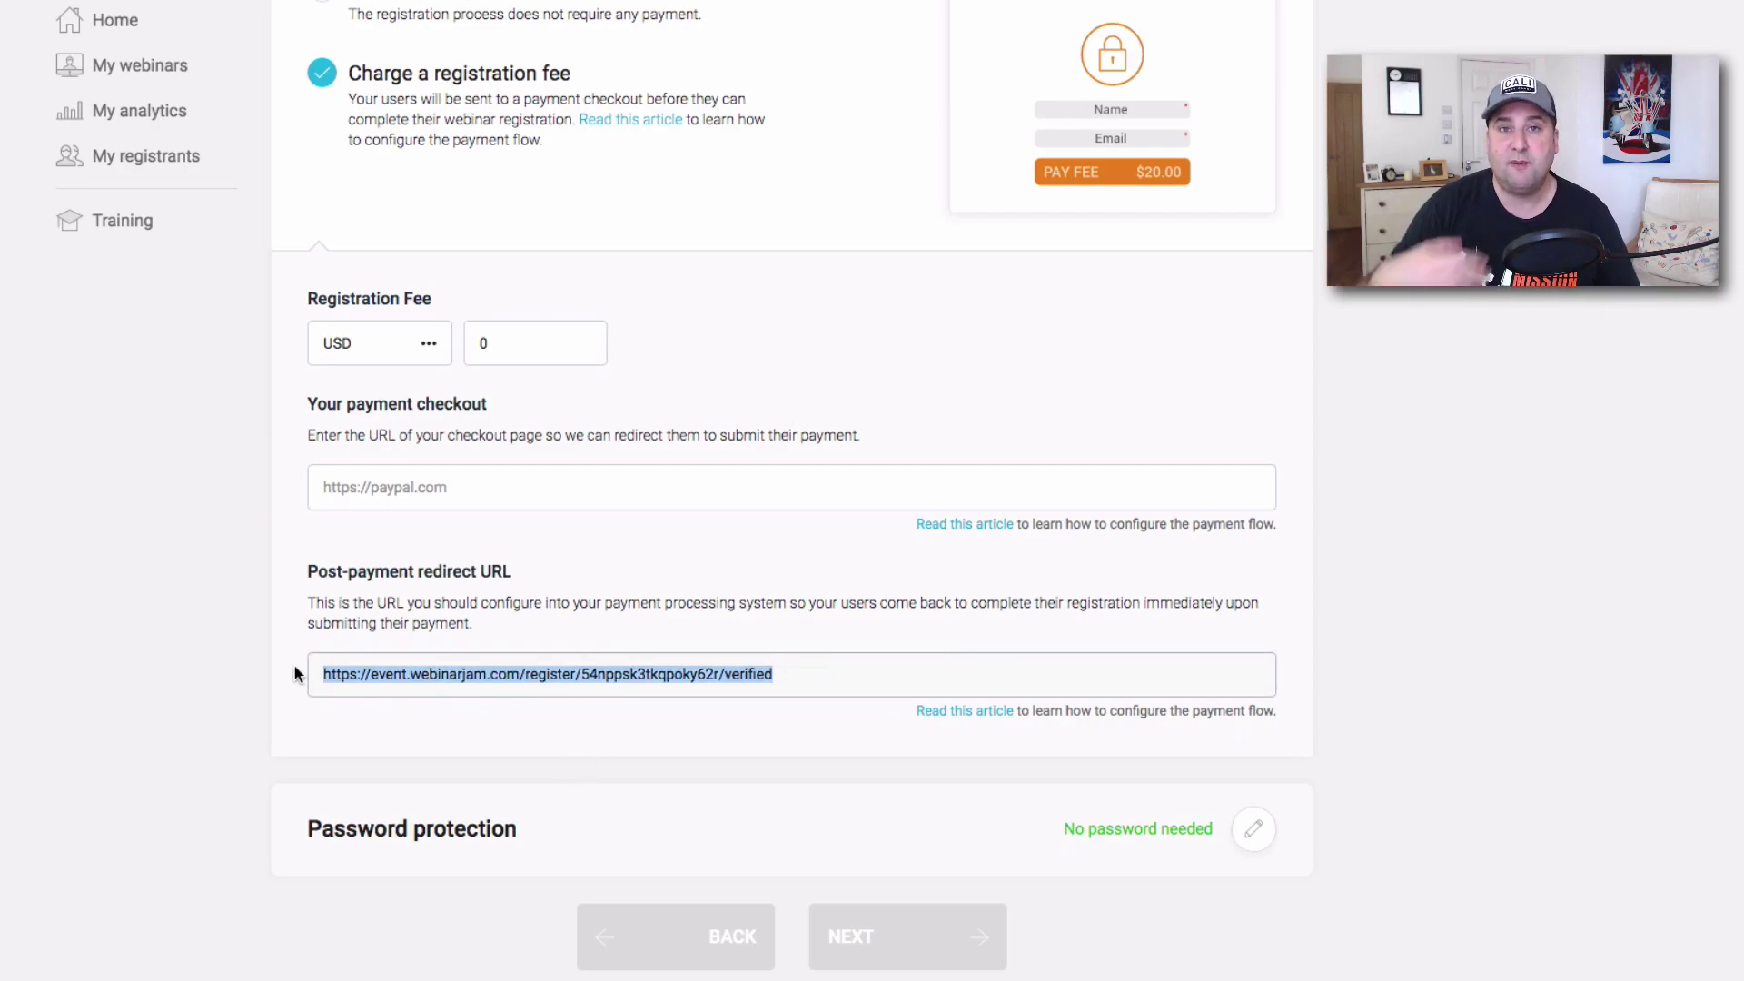
scroll(970, 543, "up", 4)
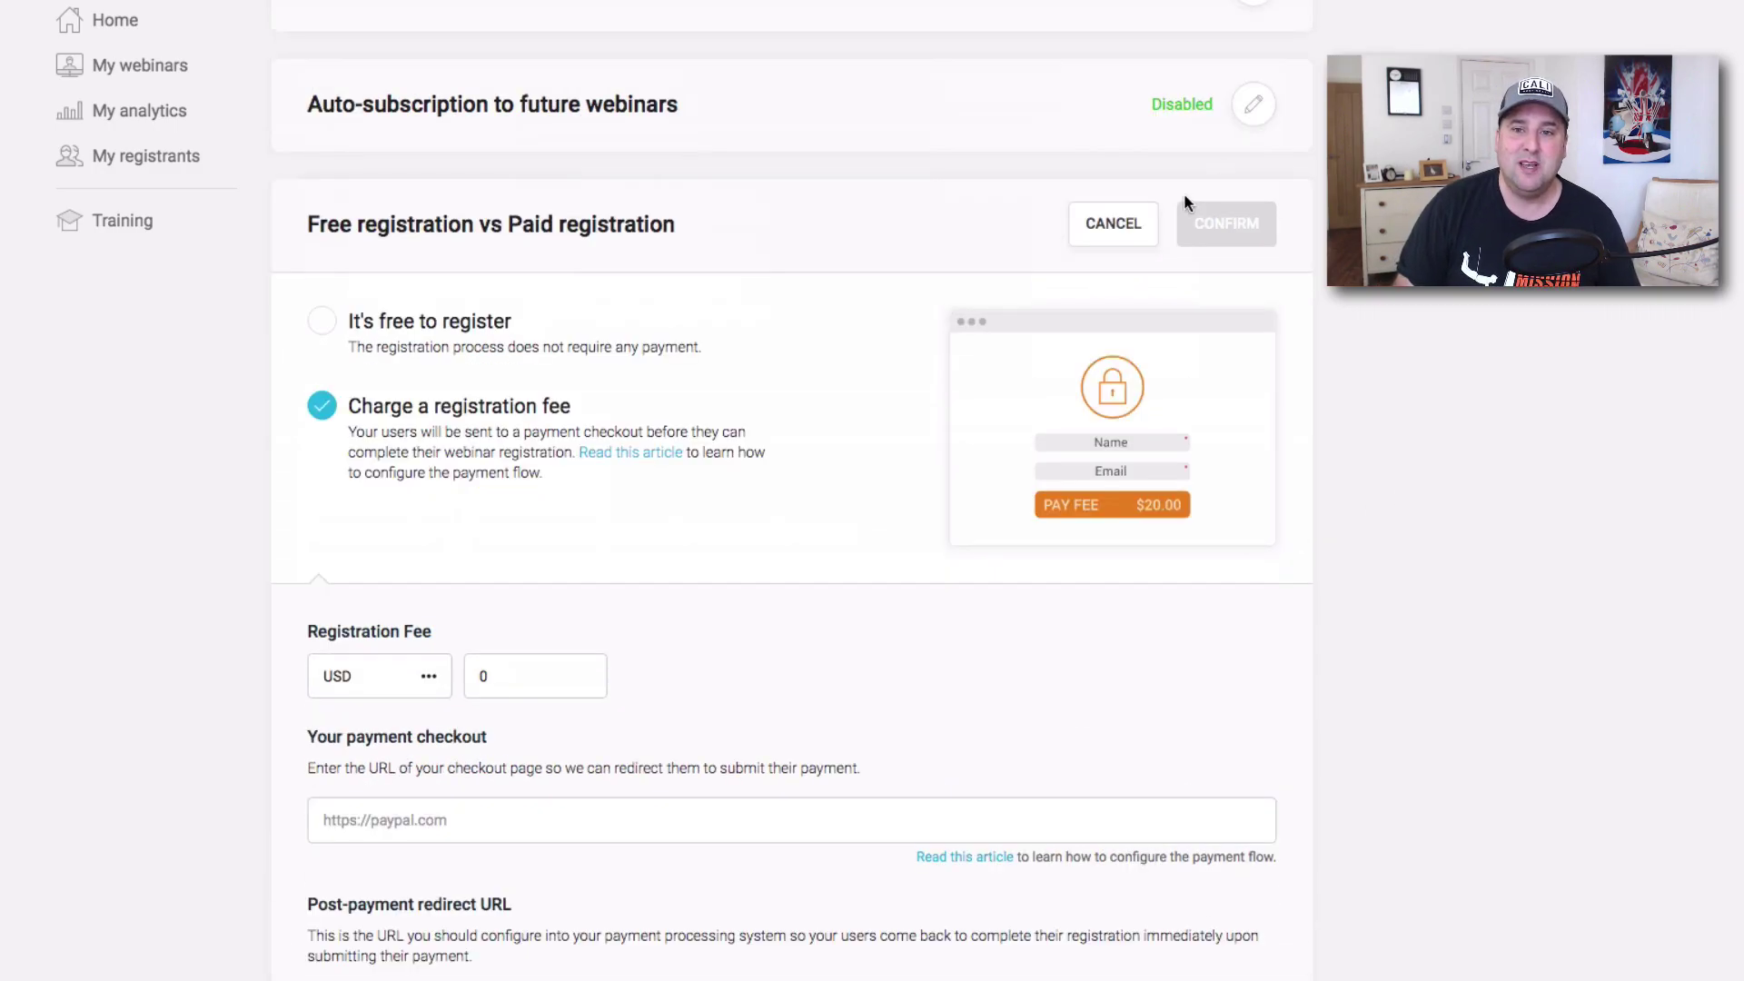
left_click(1113, 224)
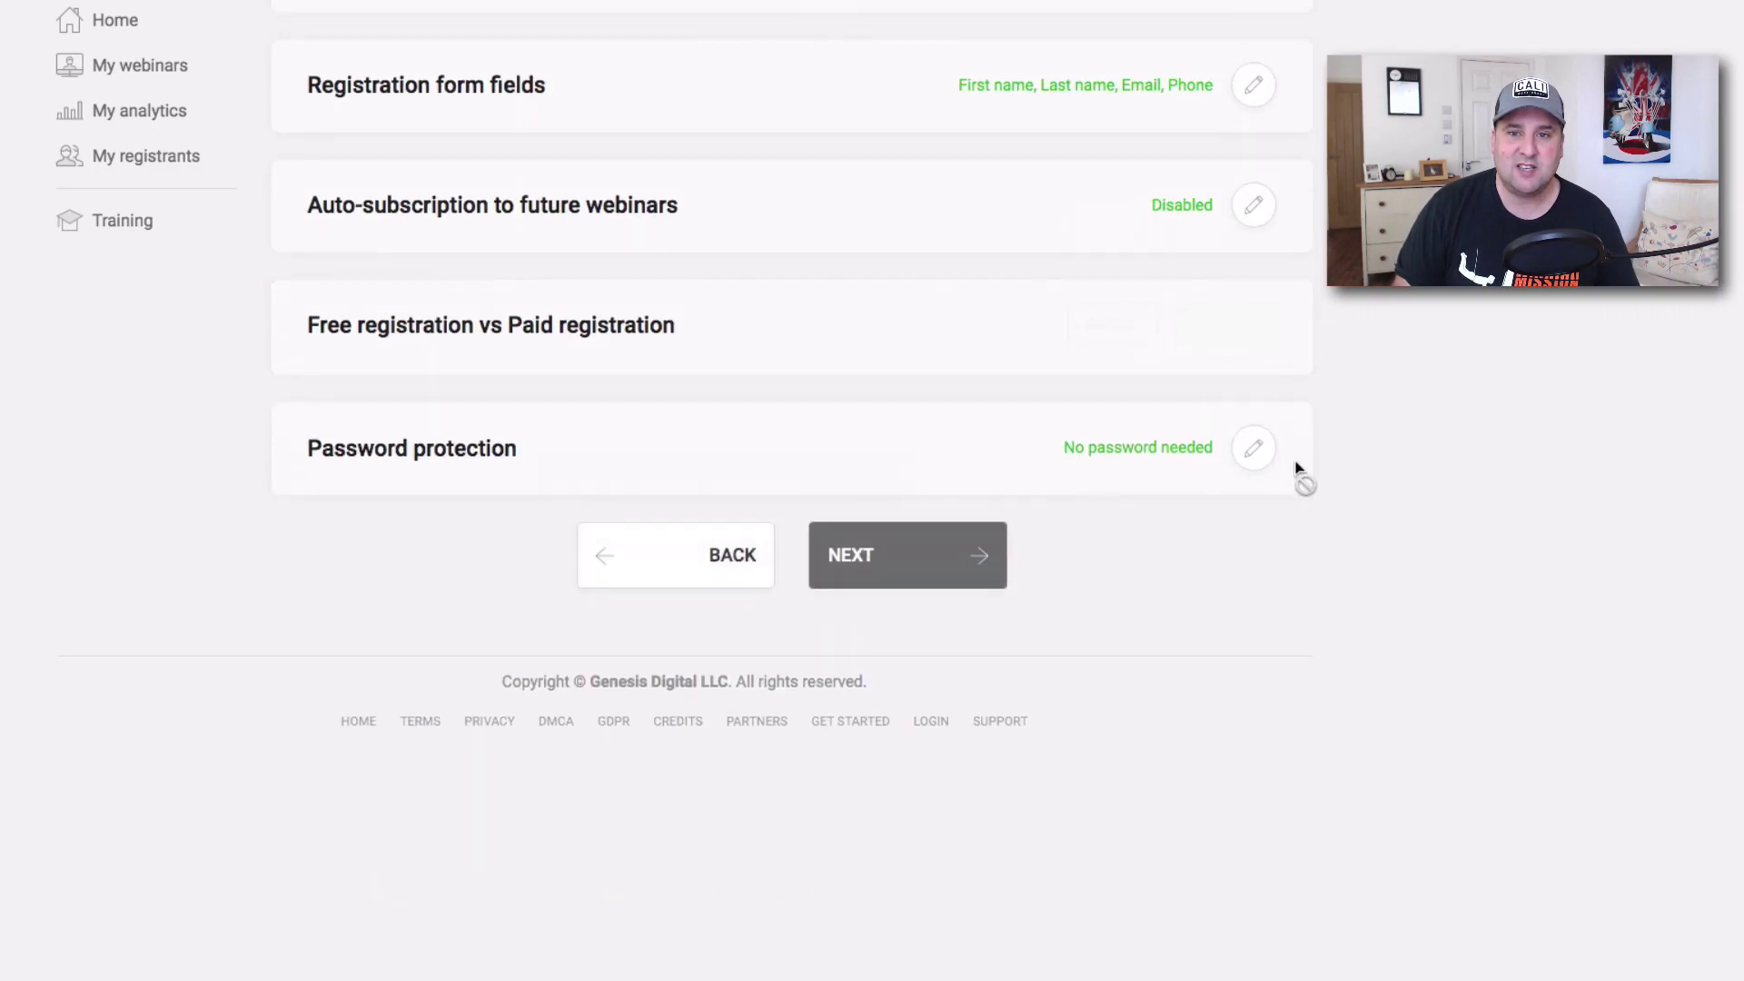
scroll(1180, 464, "up", 4)
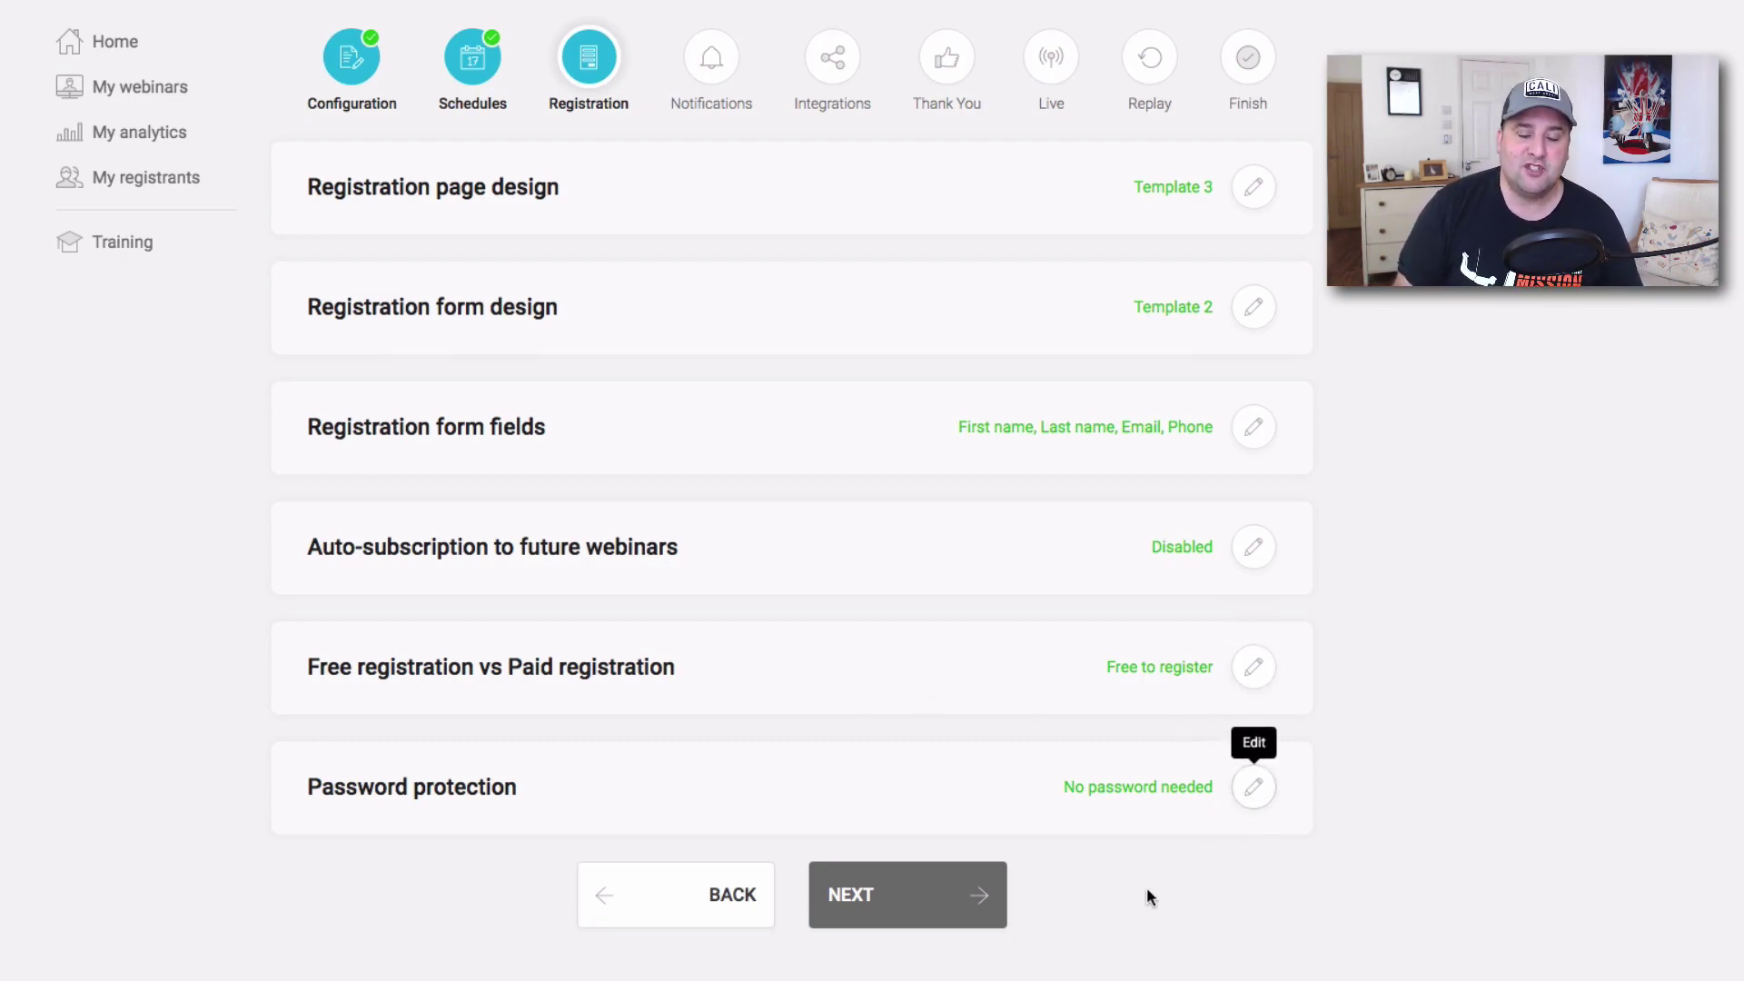
Confirm 'No password needed' for the webinar room and advance to Notifications.
left_click(1254, 790)
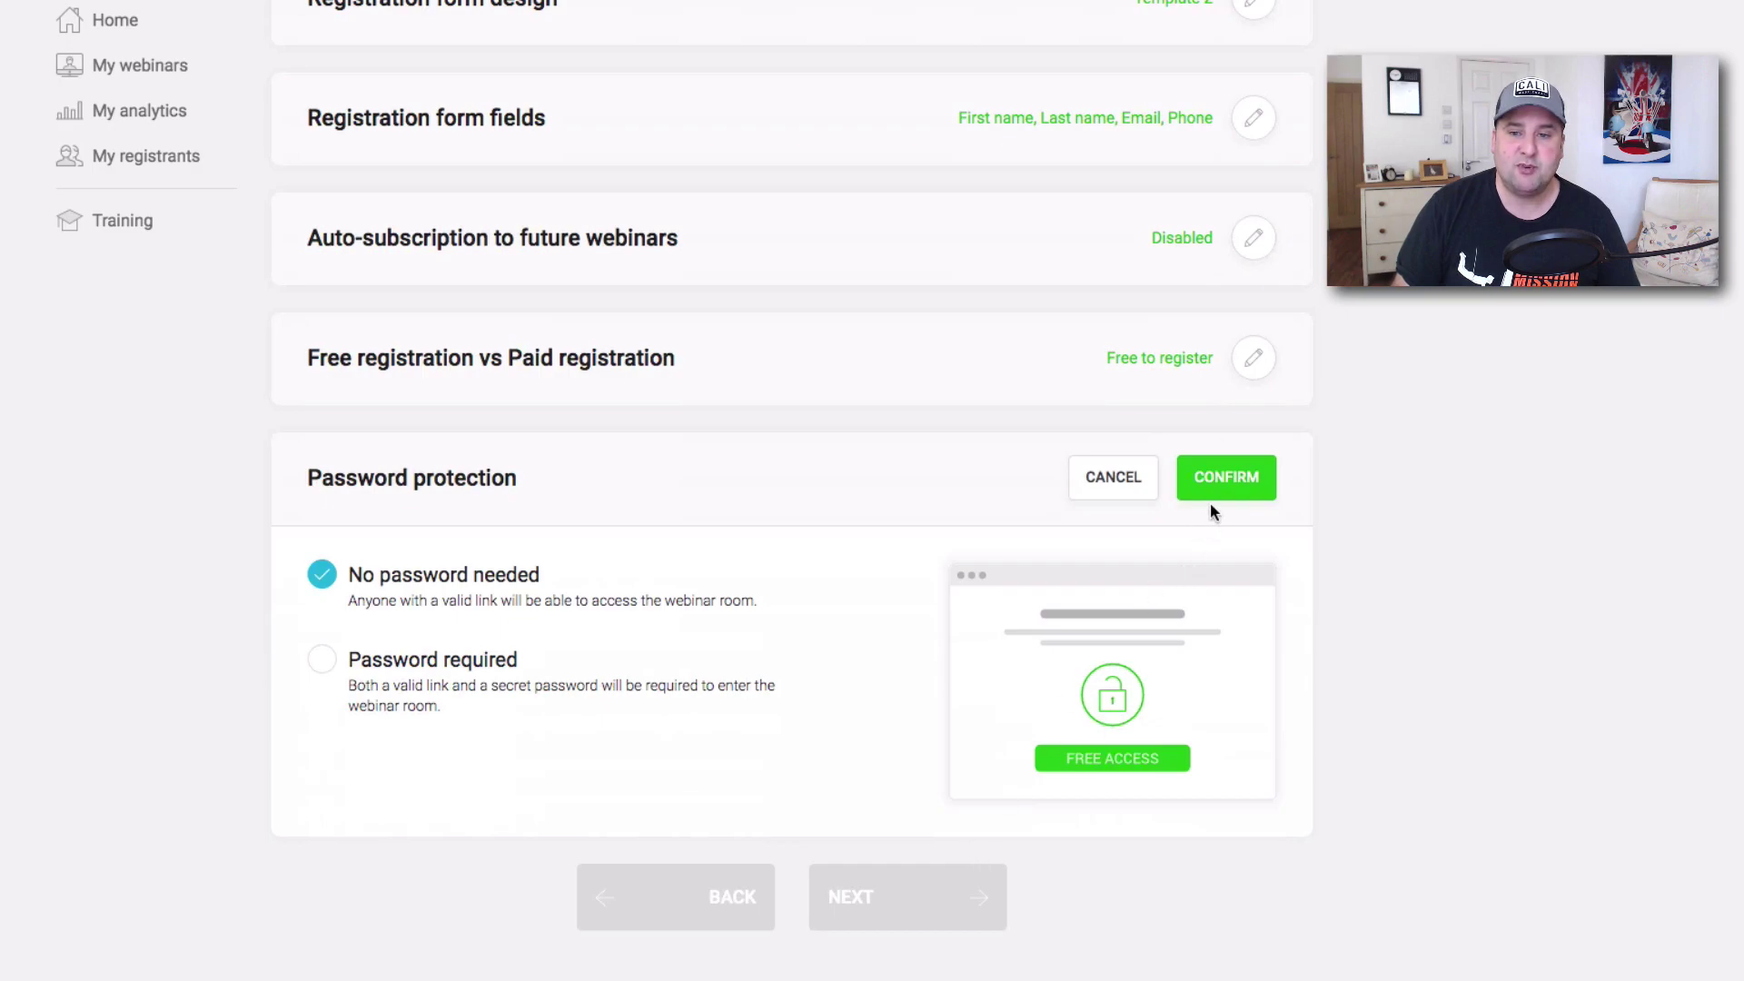
left_click(1212, 493)
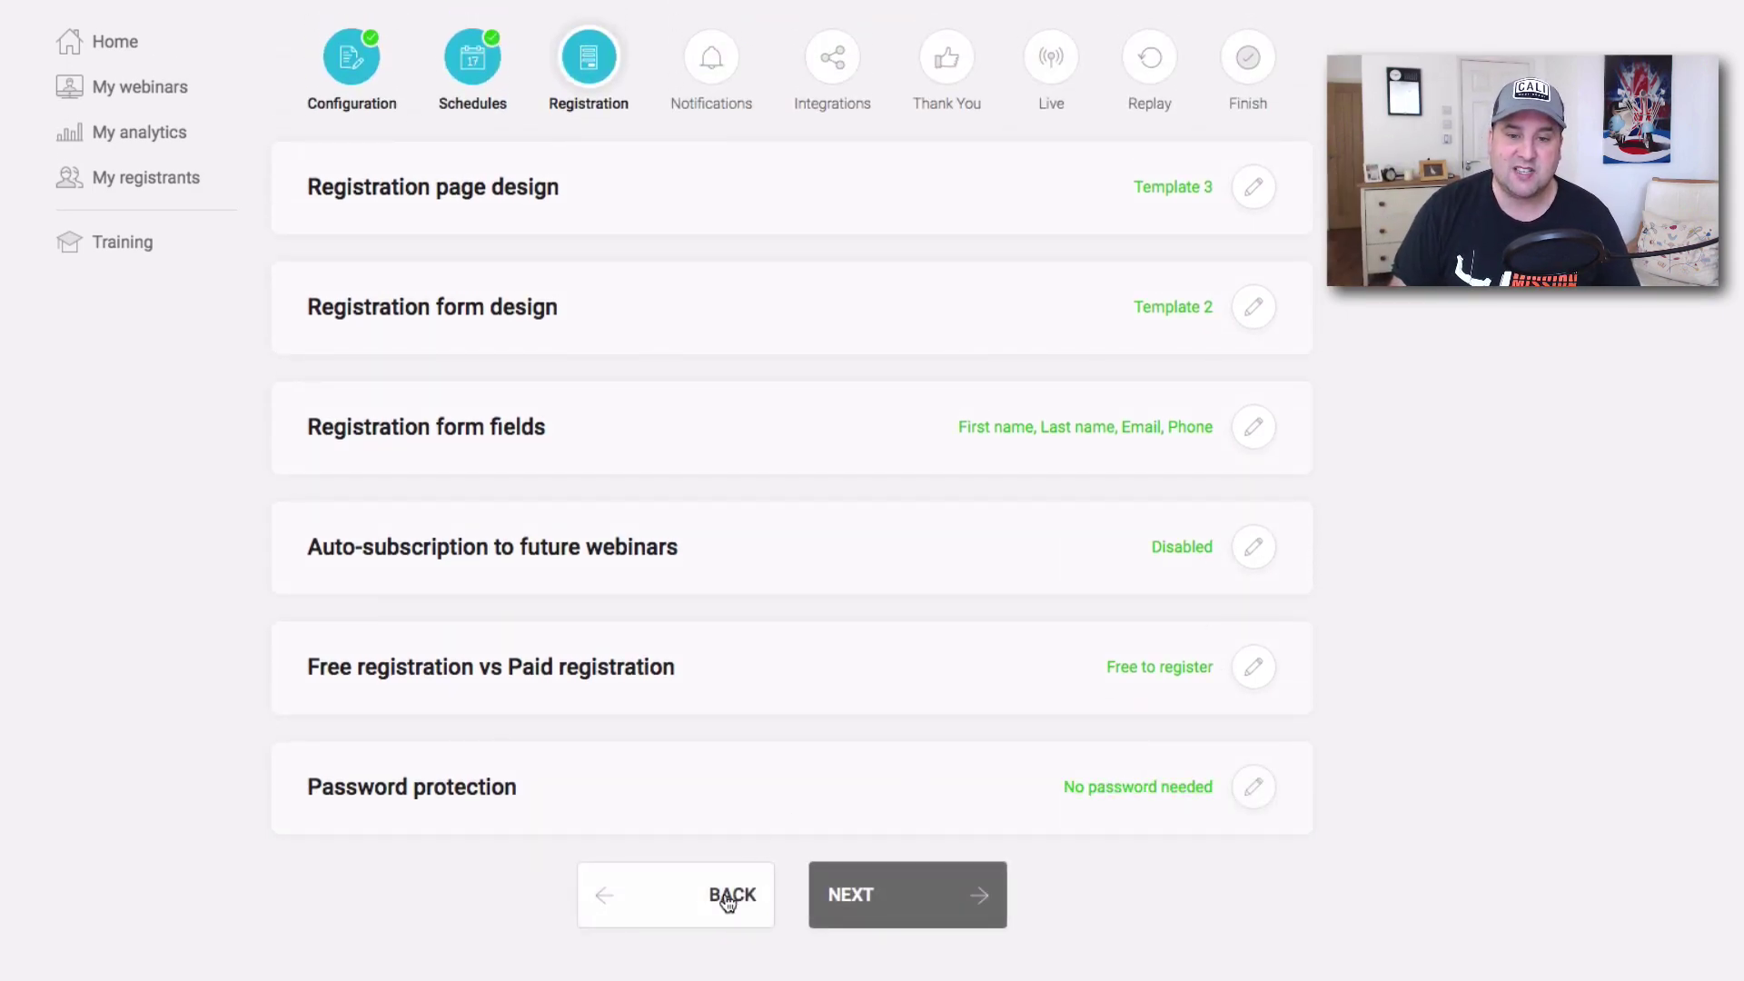
left_click(849, 895)
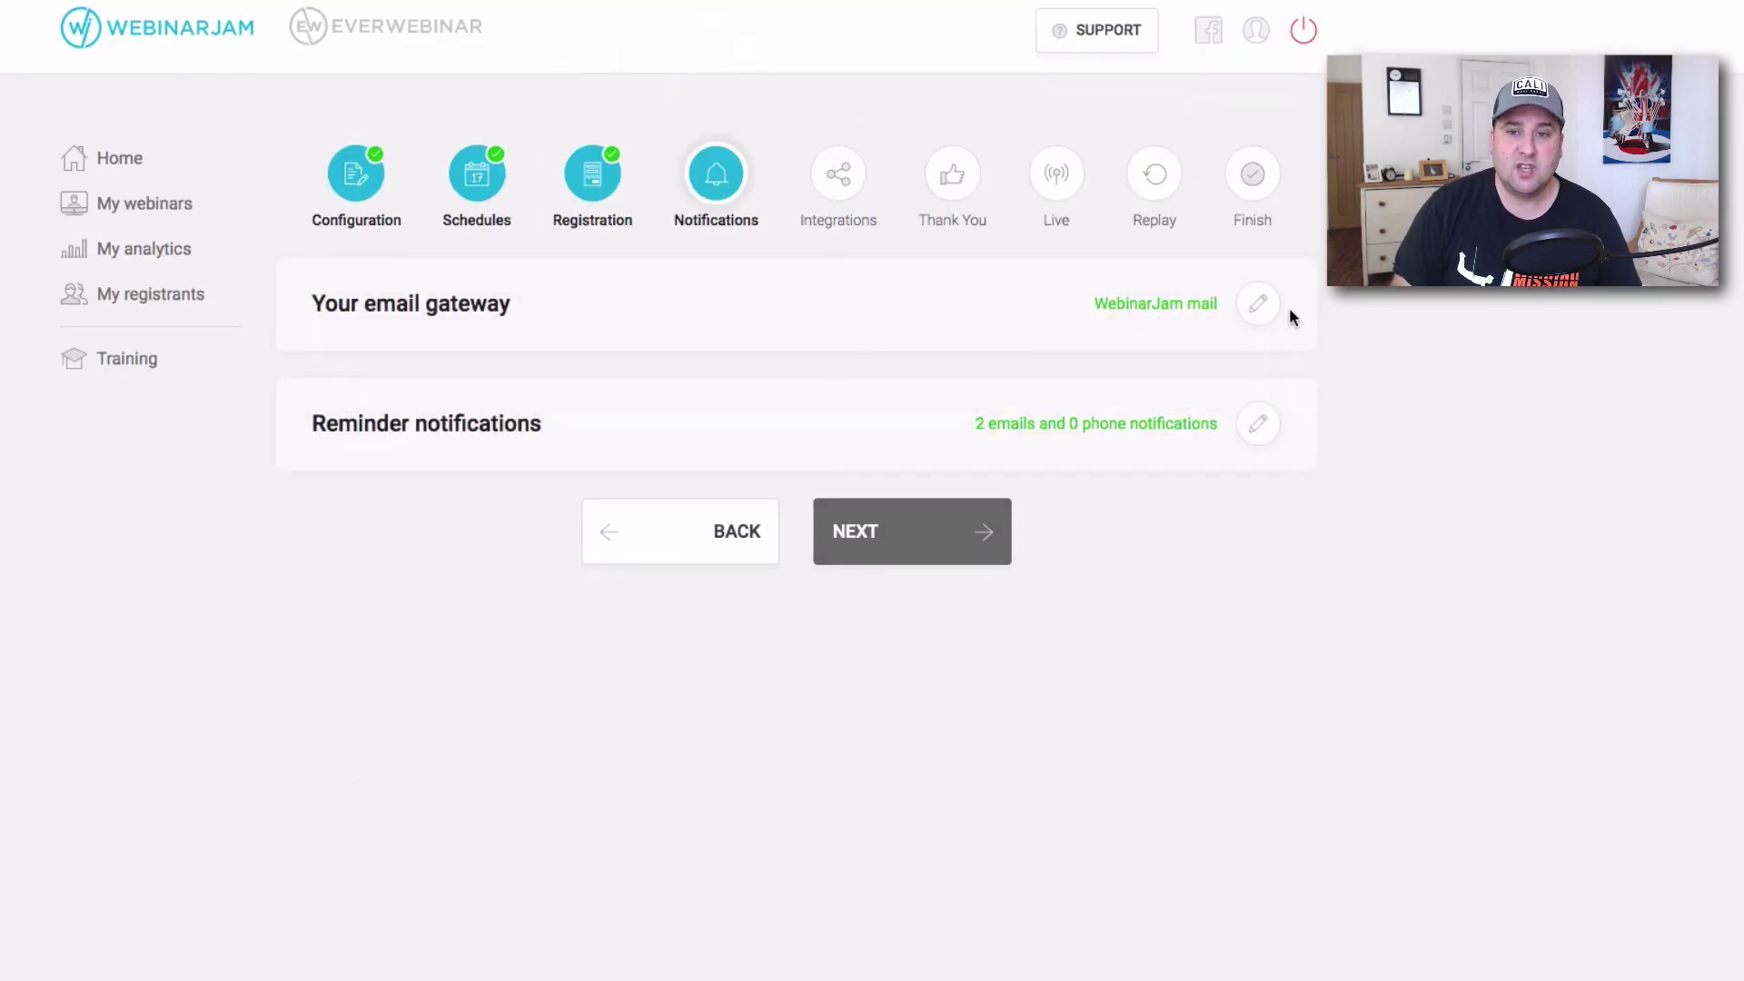
Confirm 'WebinarJam mail' as the notification email gateway without changing it.
left_click(1261, 304)
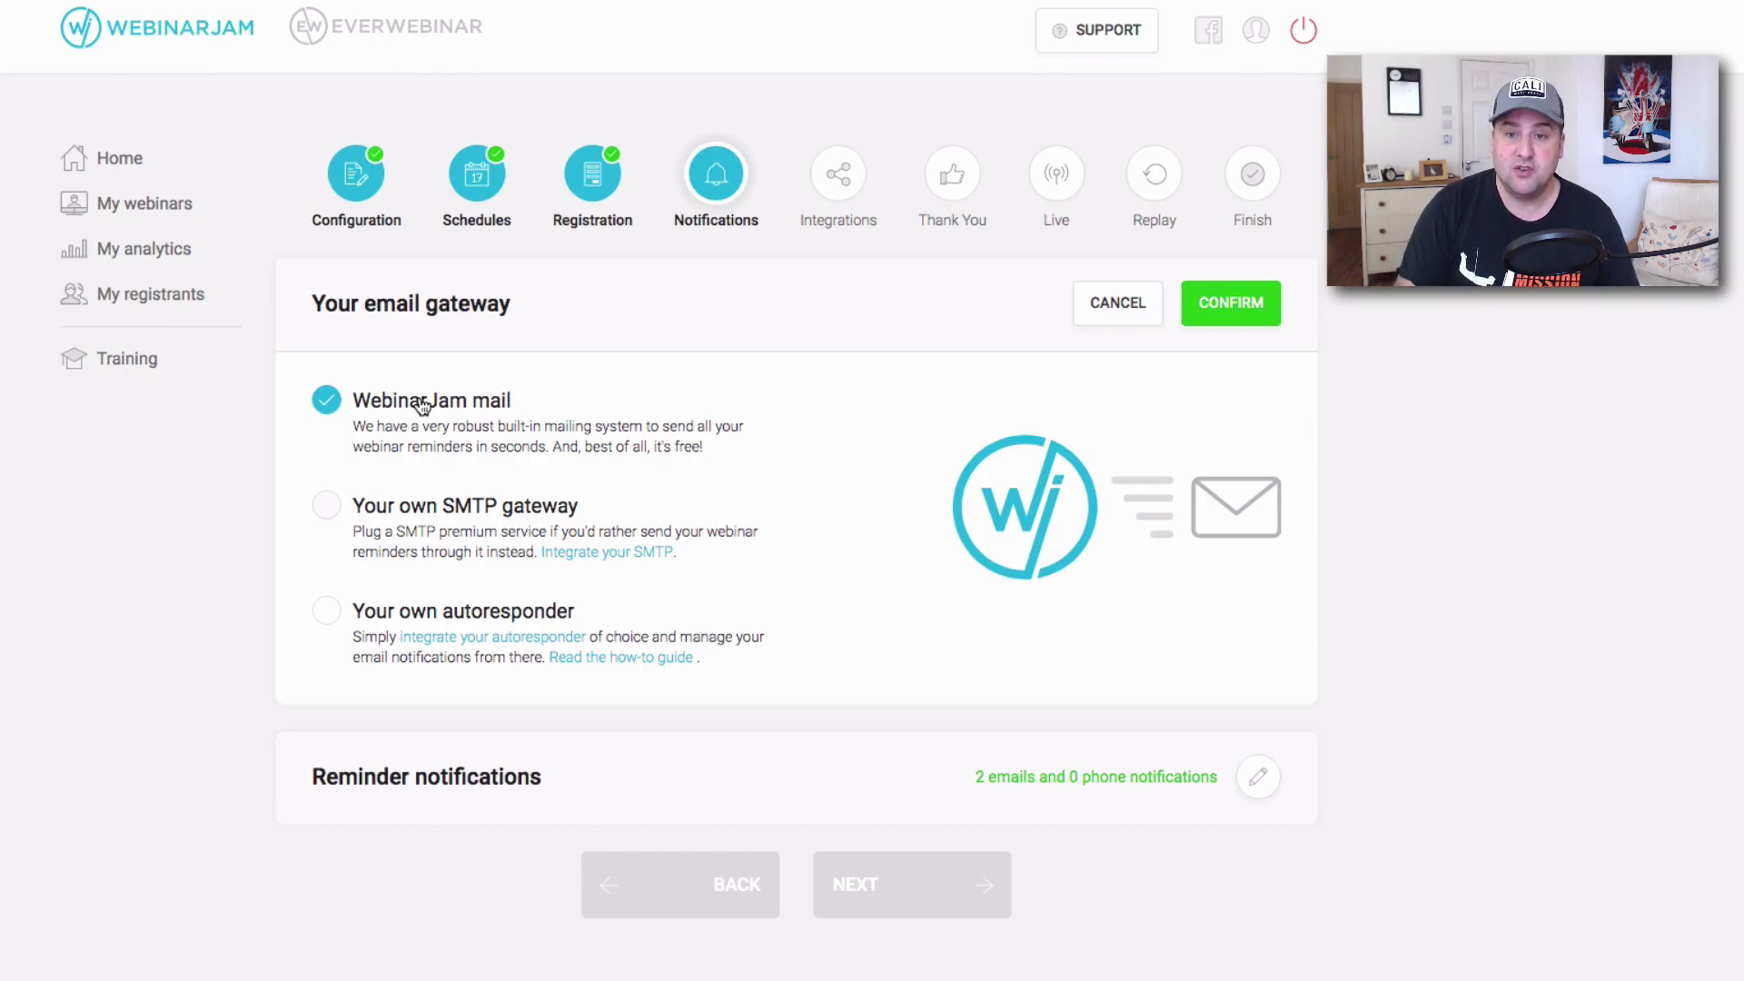
left_click(1272, 318)
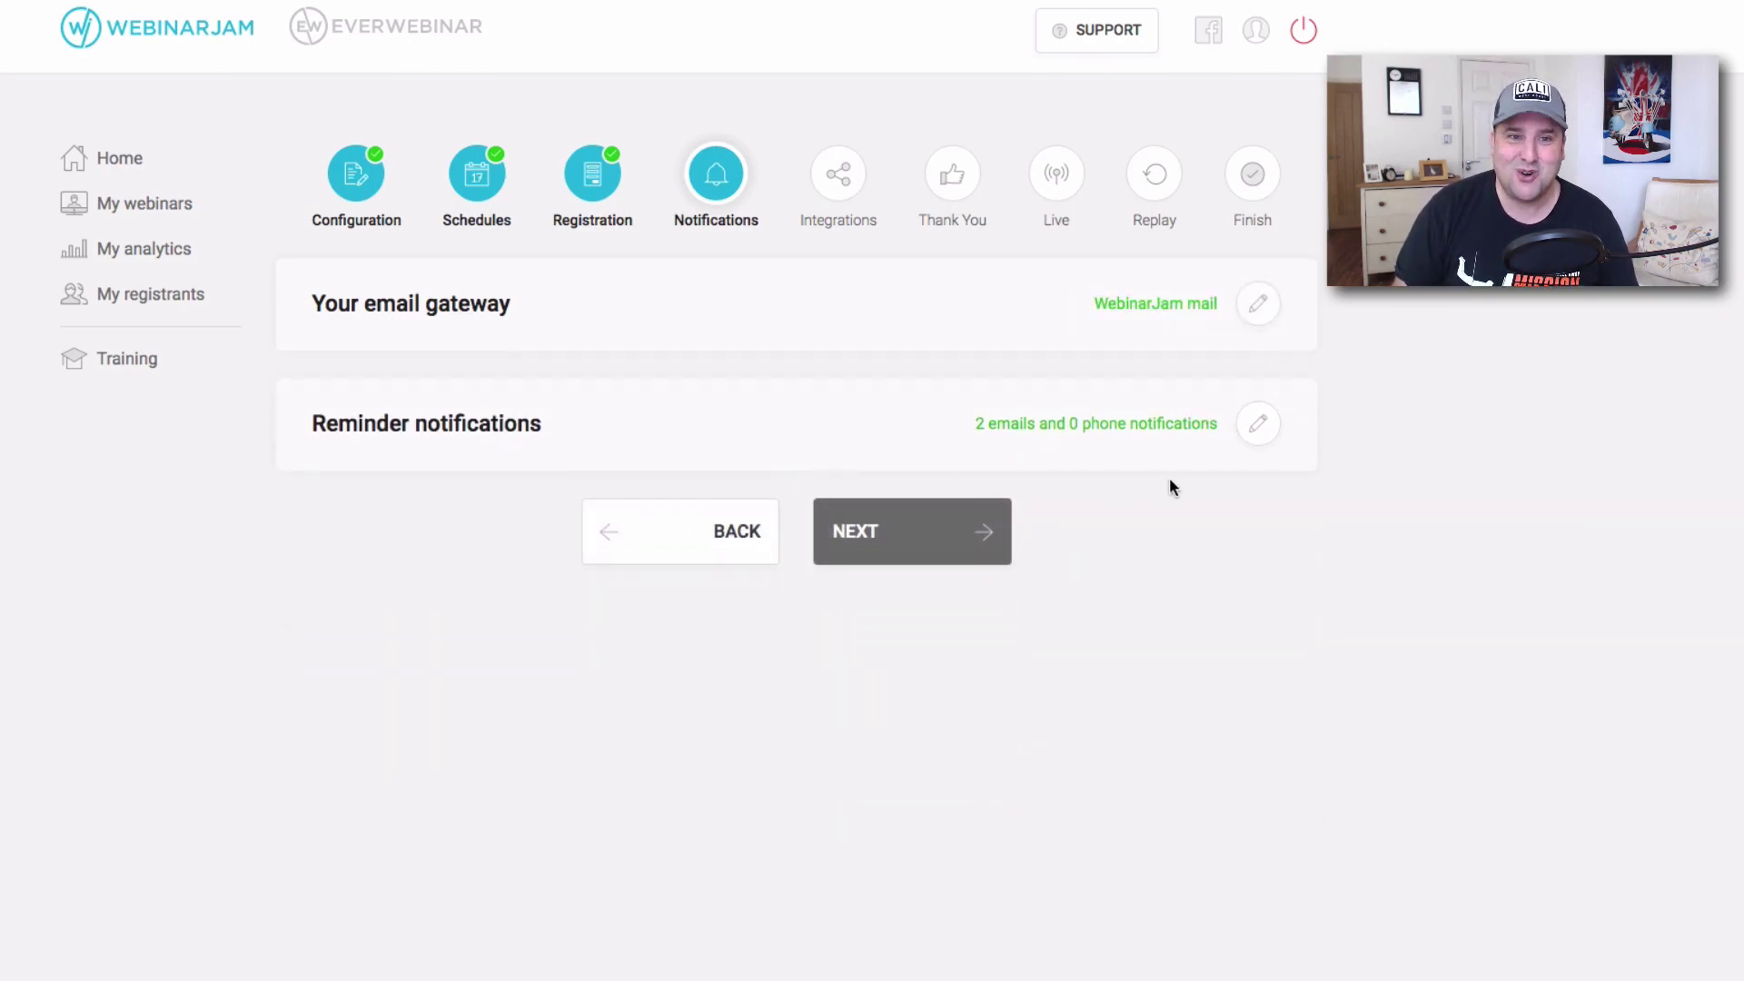
Open Reminder notifications and read through the 'Immediately' sign-up confirmation email, then close it.
left_click(1257, 423)
scroll(1249, 482, "down", 5)
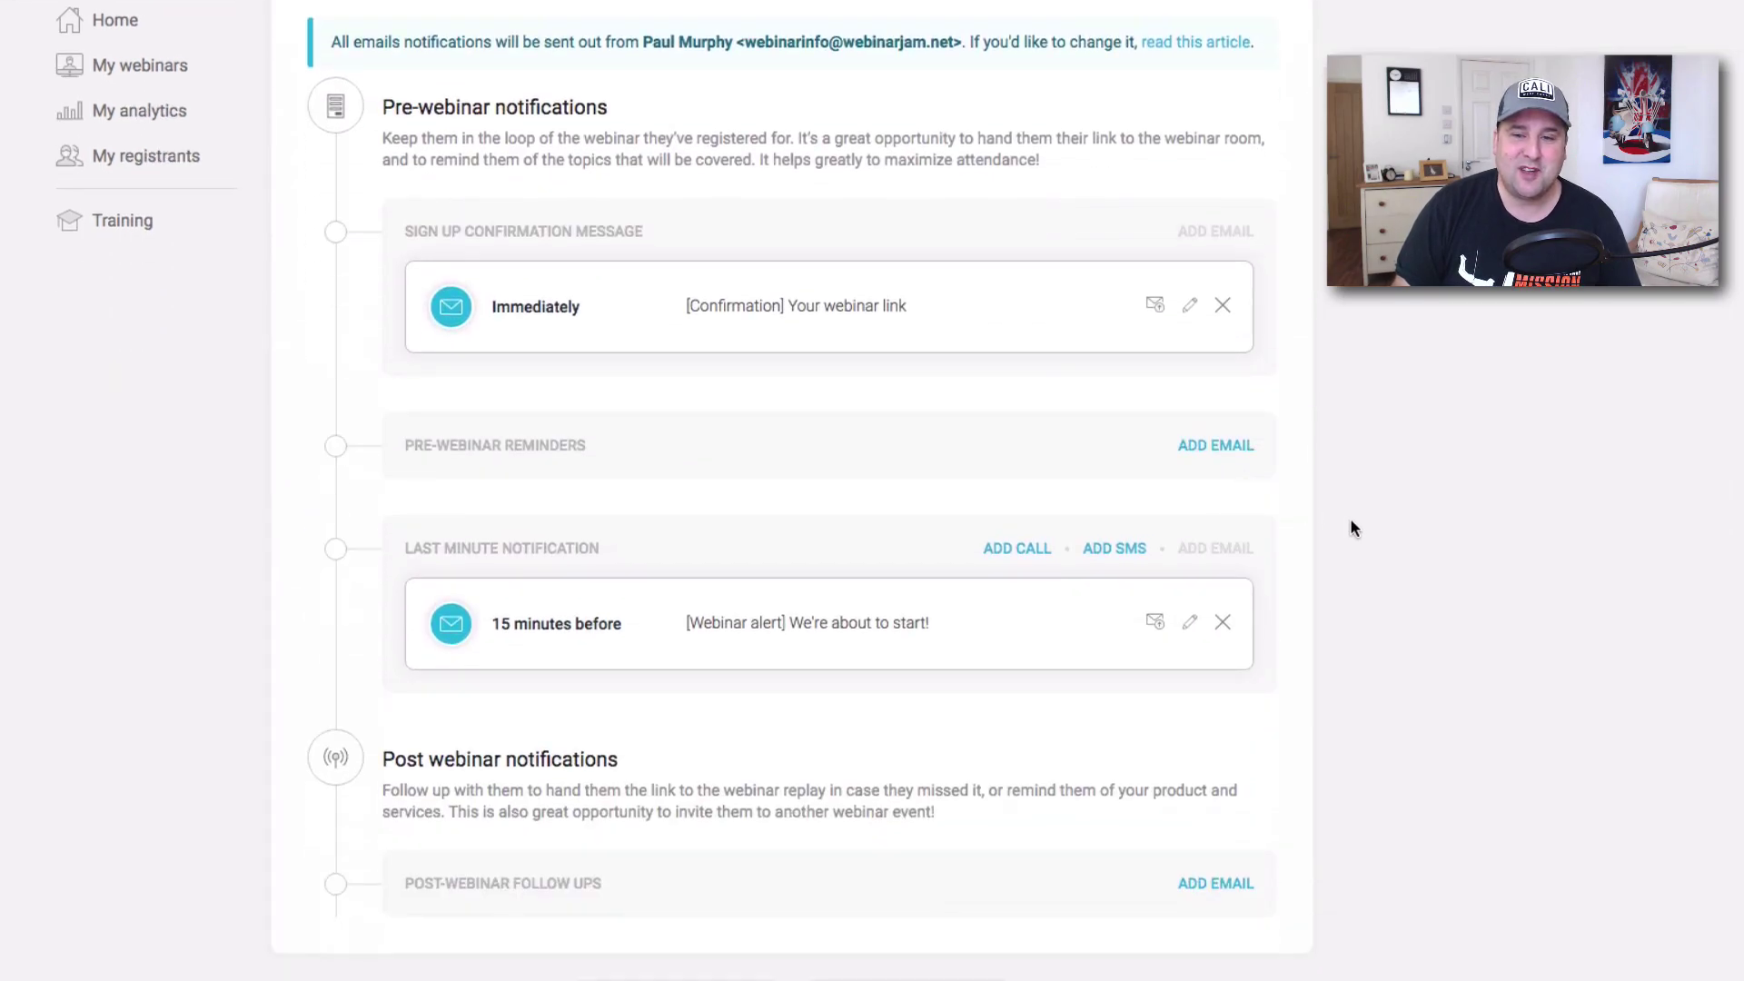
scroll(1344, 520, "up", 5)
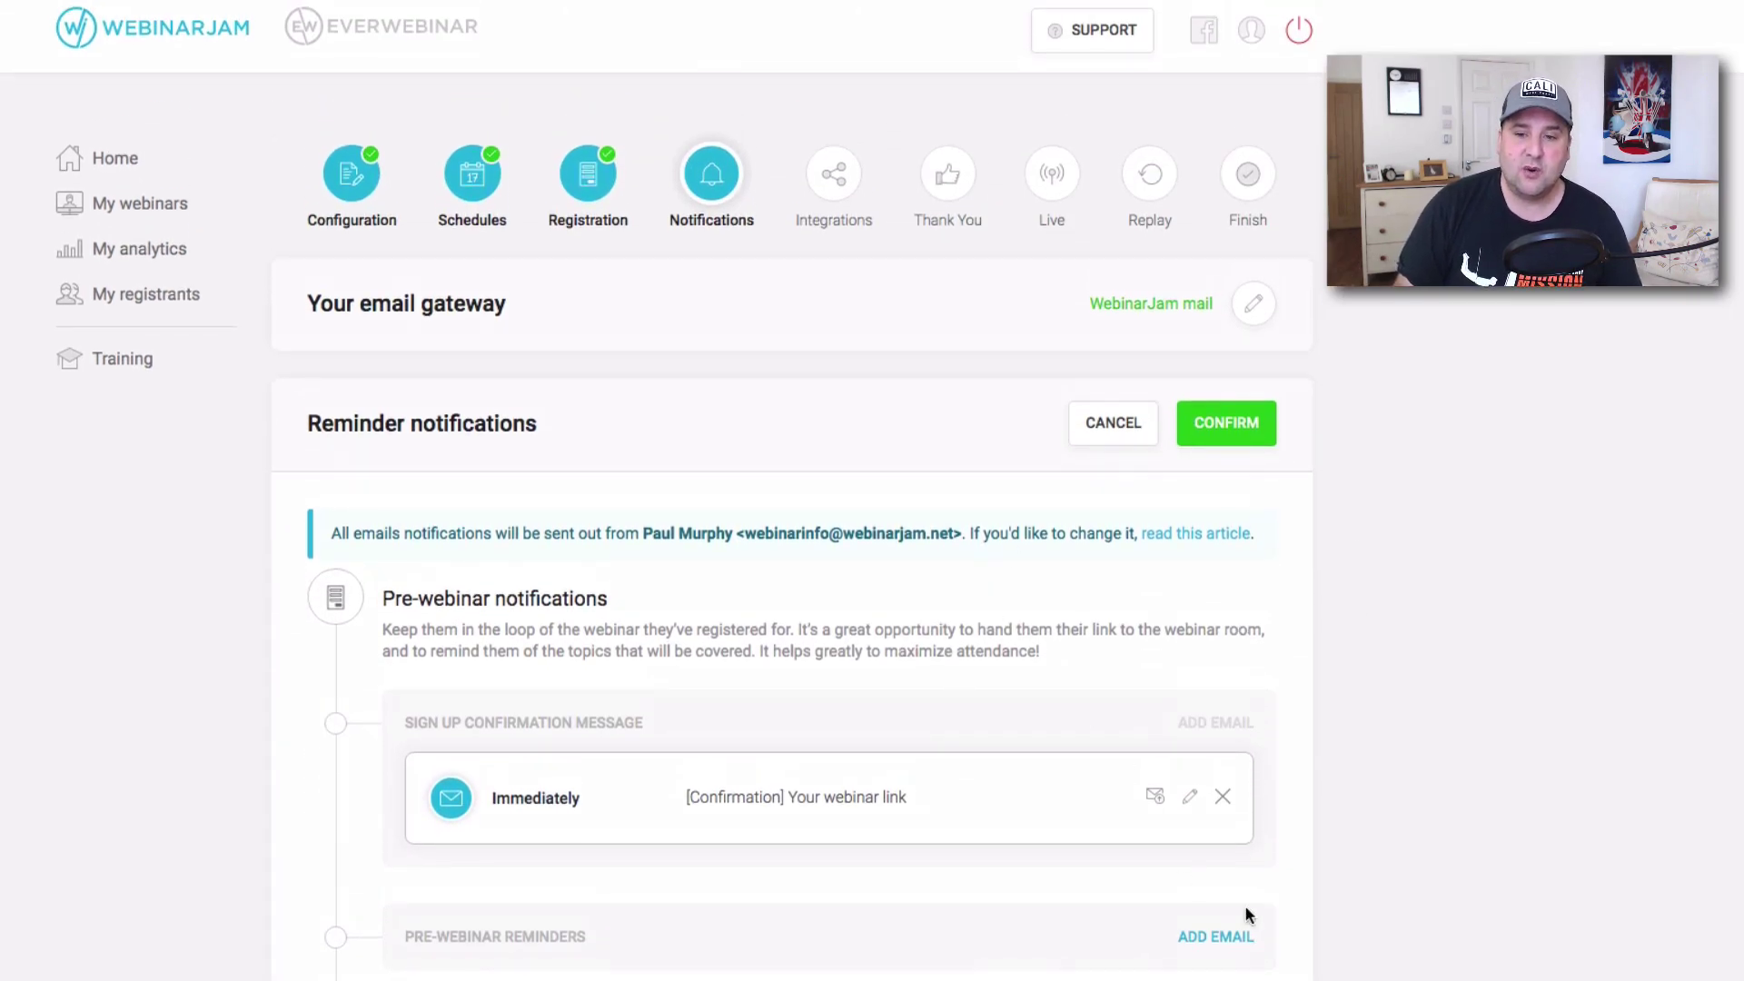
left_click(1190, 797)
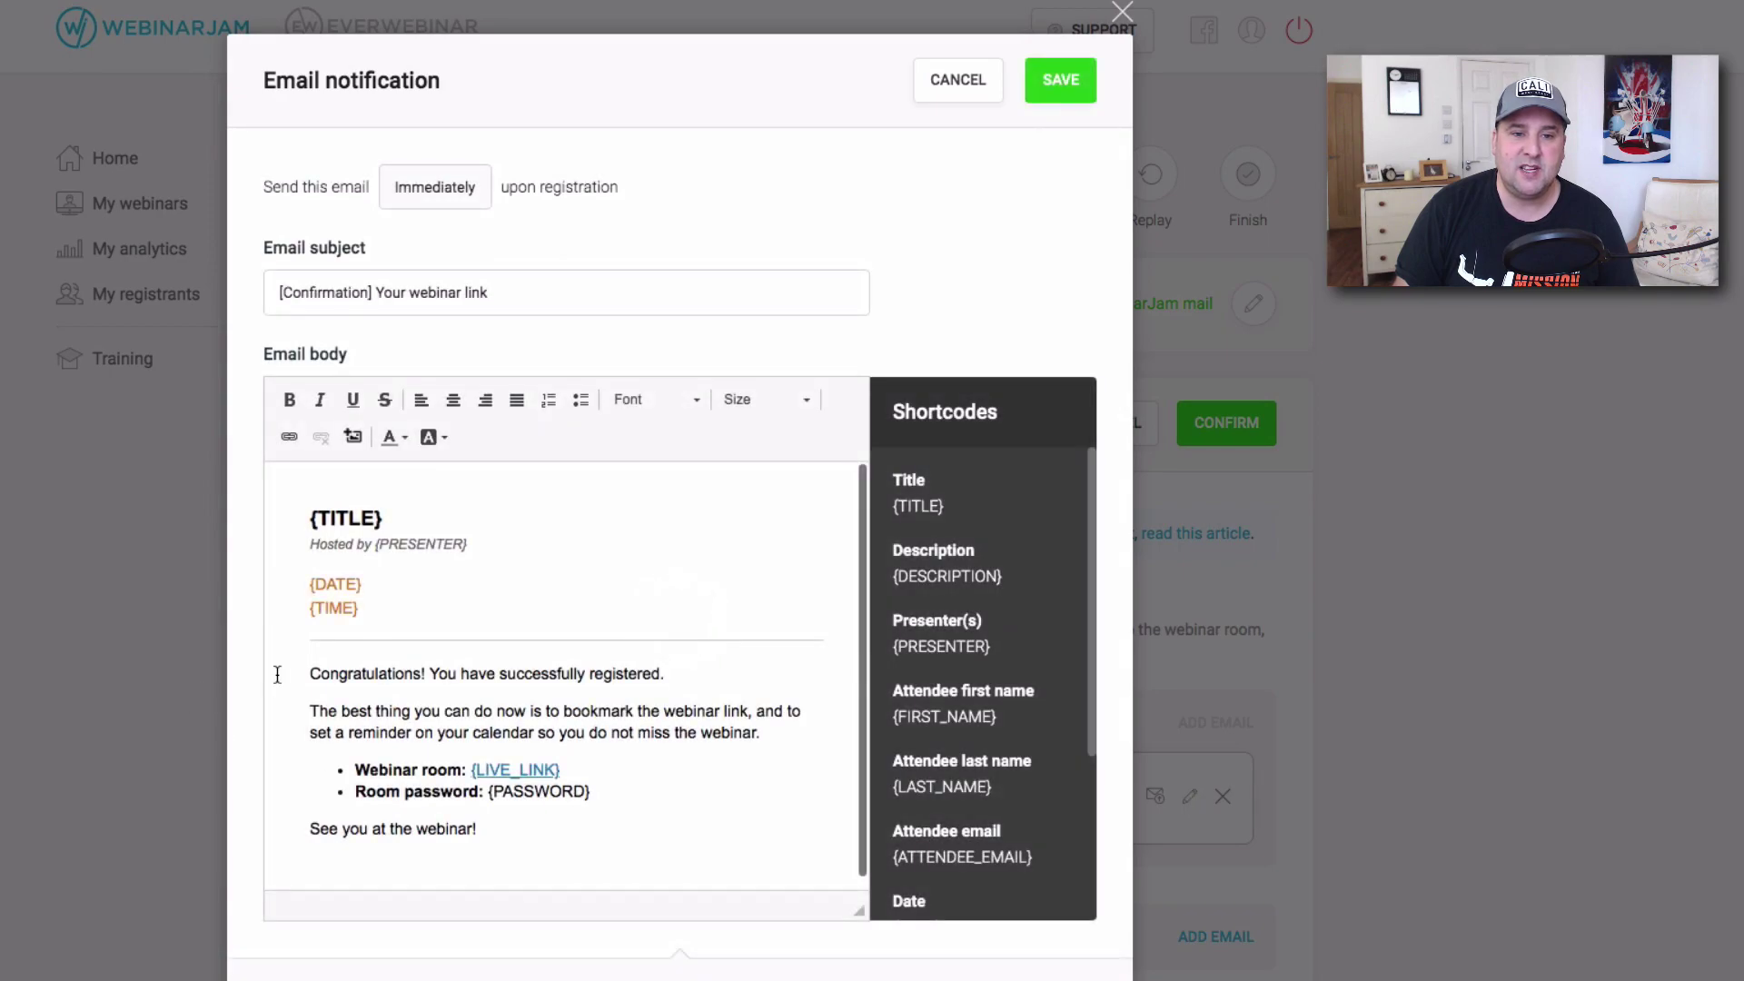
scroll(269, 683, "down", 1)
scroll(543, 658, "down", 2)
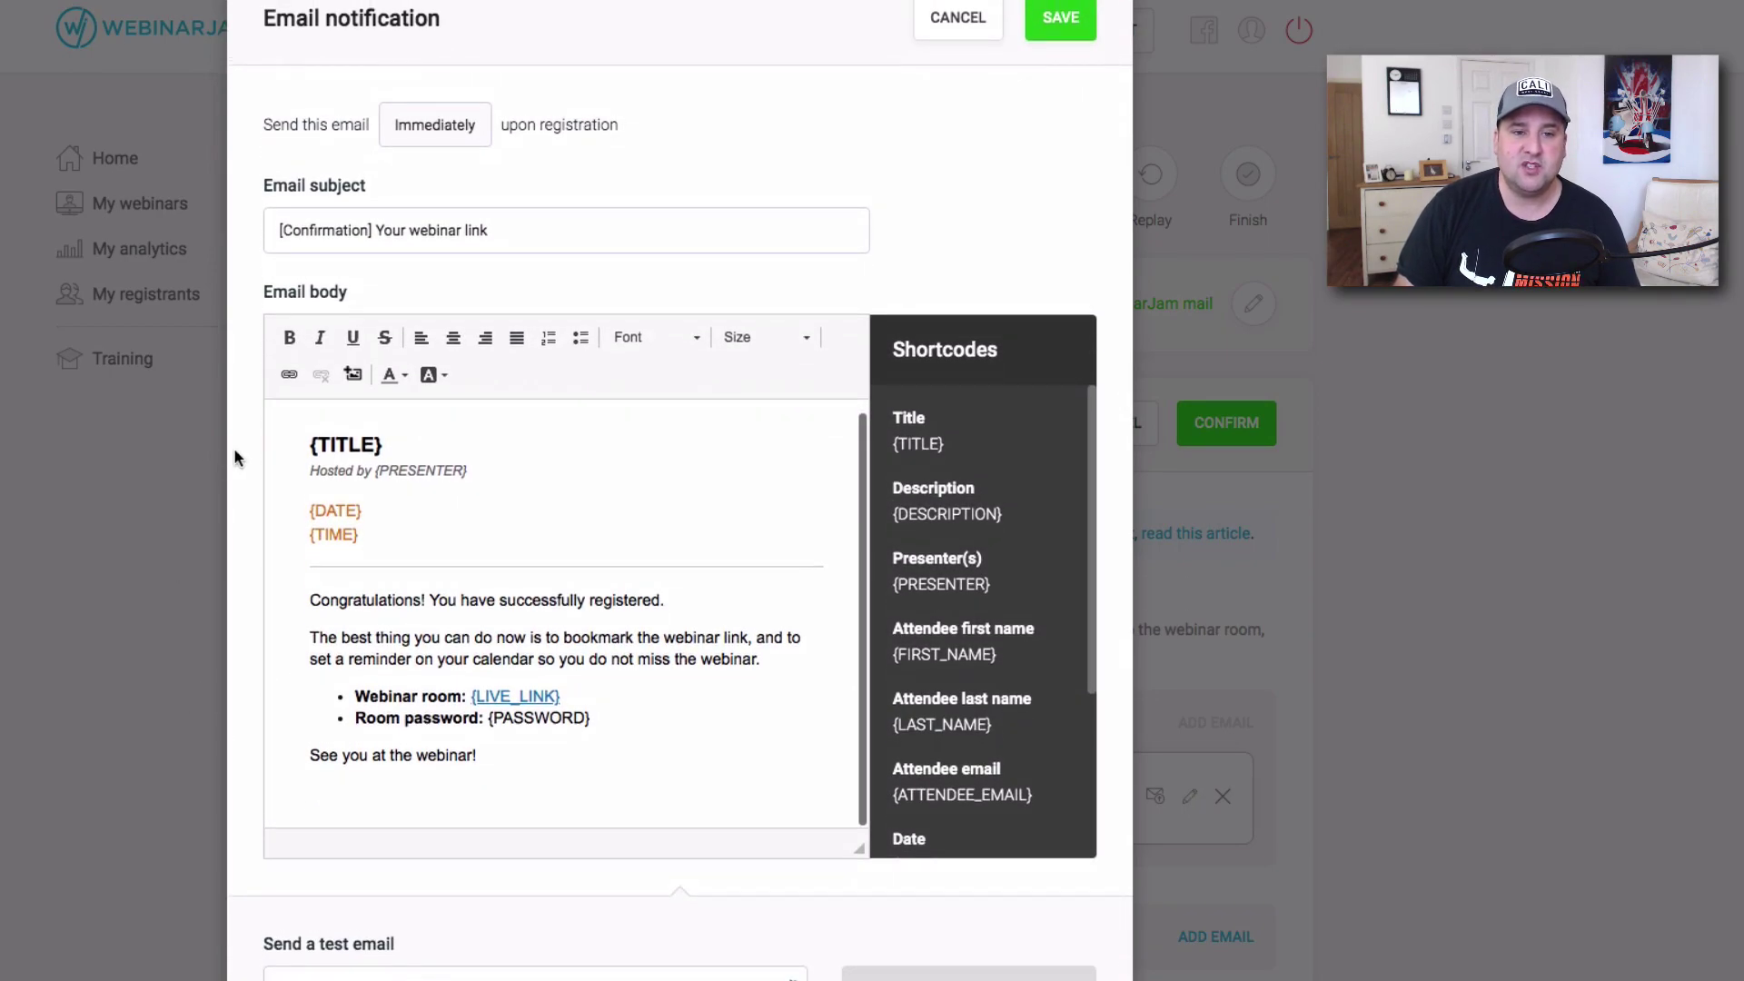
left_click_drag(310, 436, 675, 751)
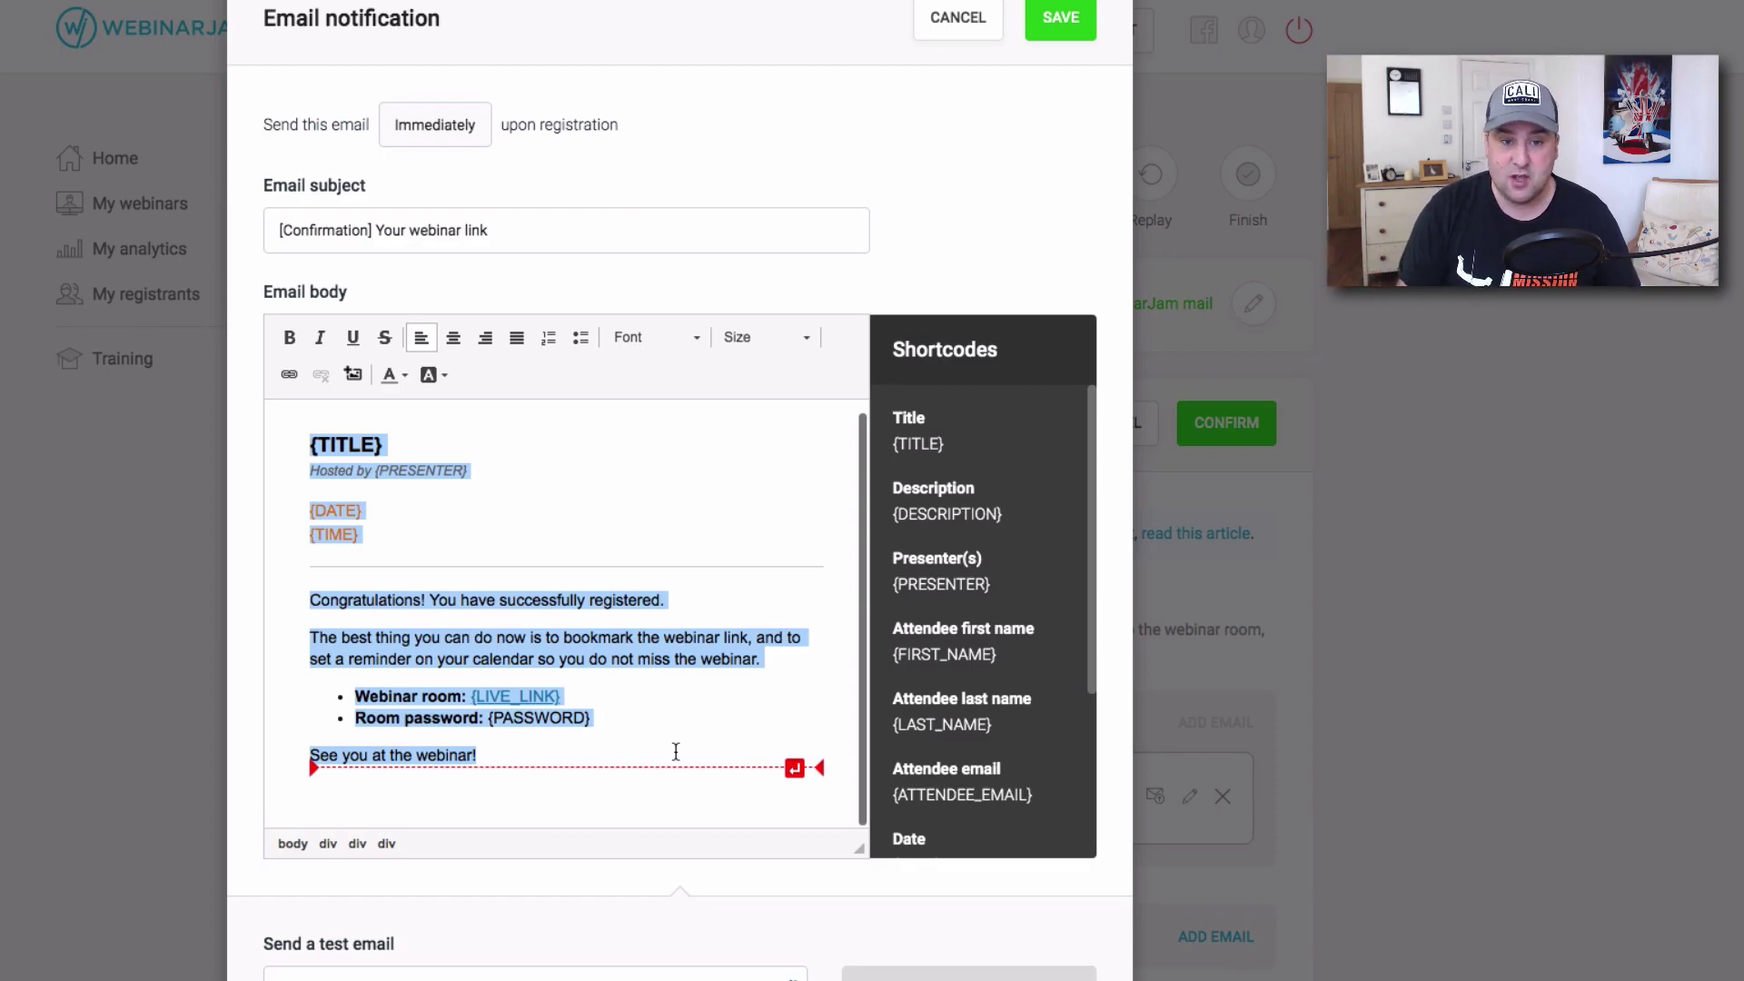
scroll(392, 597, "up", 1)
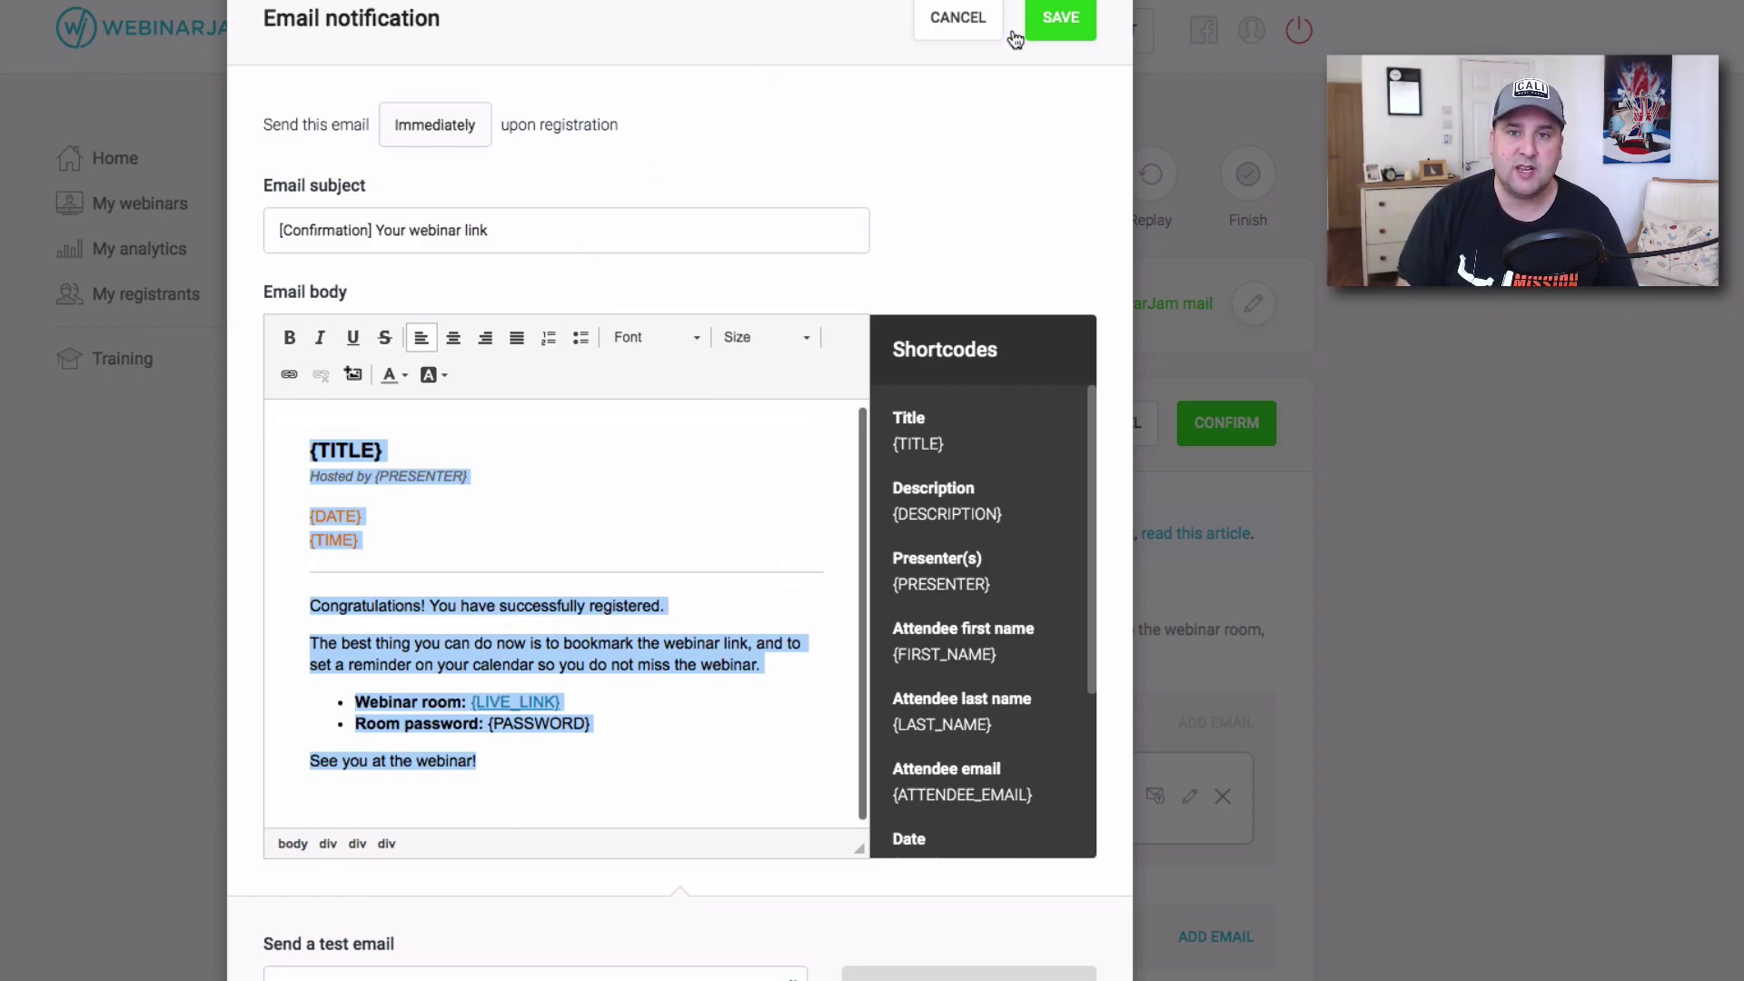
left_click(1058, 20)
scroll(1288, 502, "down", 5)
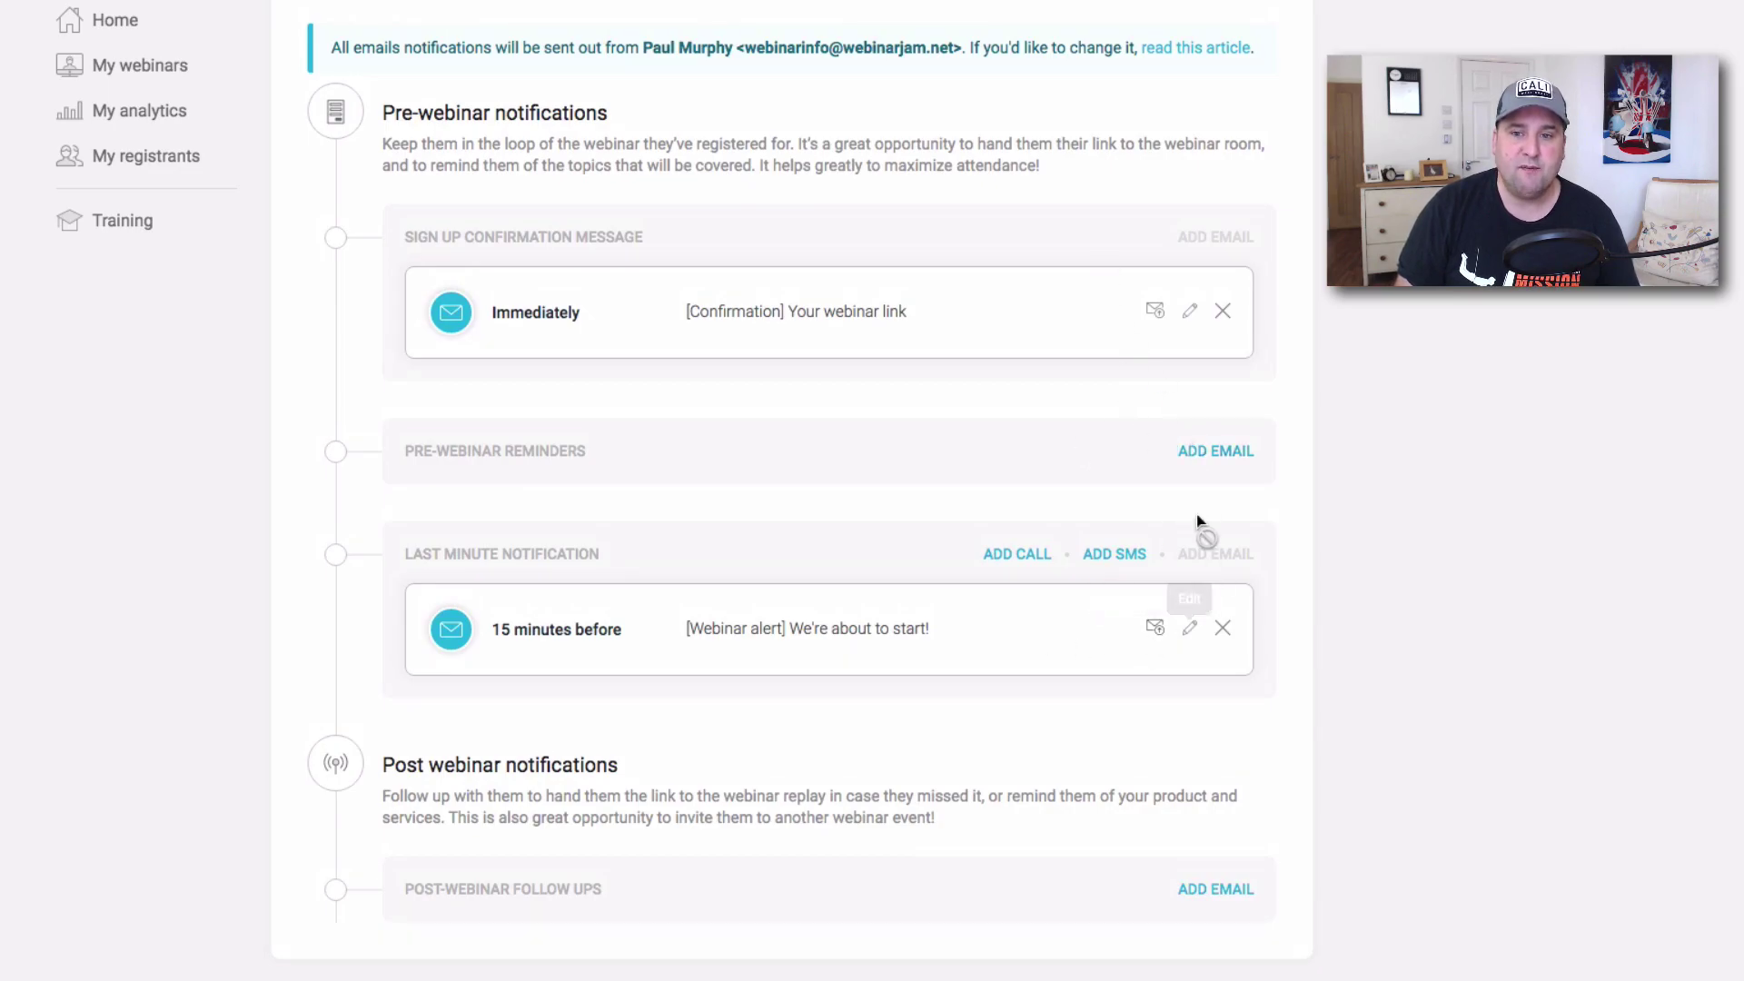
Save a pre-webinar reminder email for 2 hours before, then glance at the confirmation email.
left_click(1214, 451)
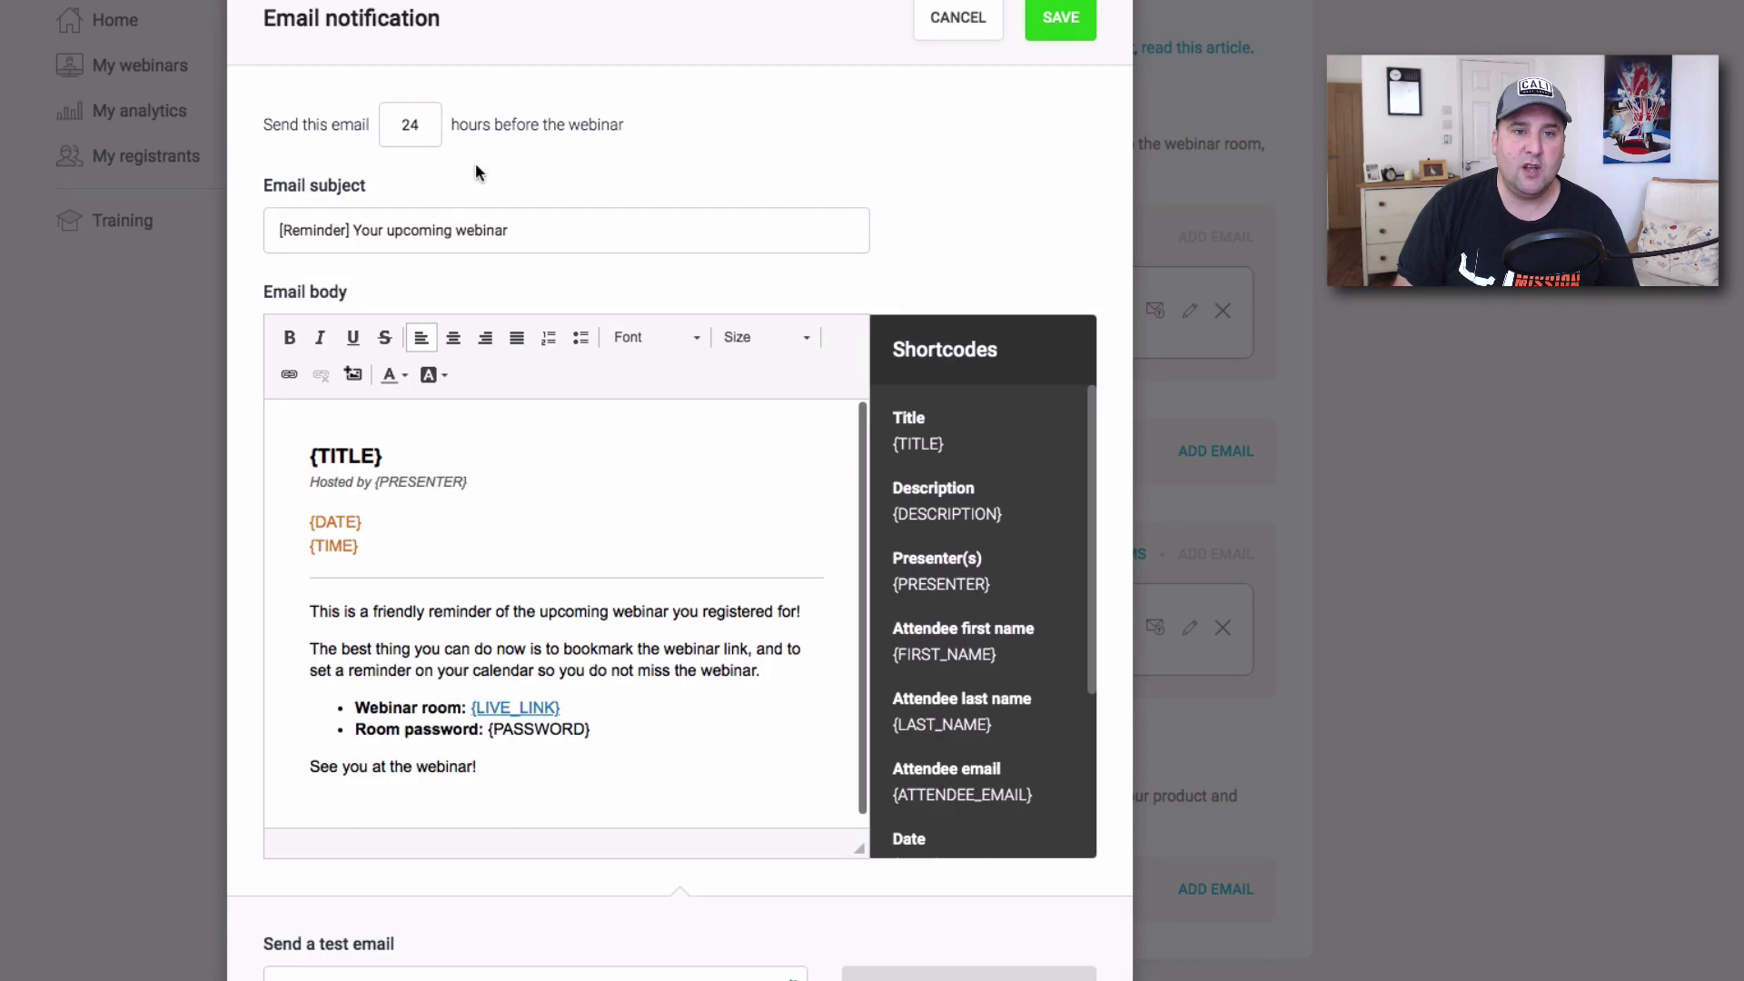
left_click(1085, 14)
left_click(1217, 452)
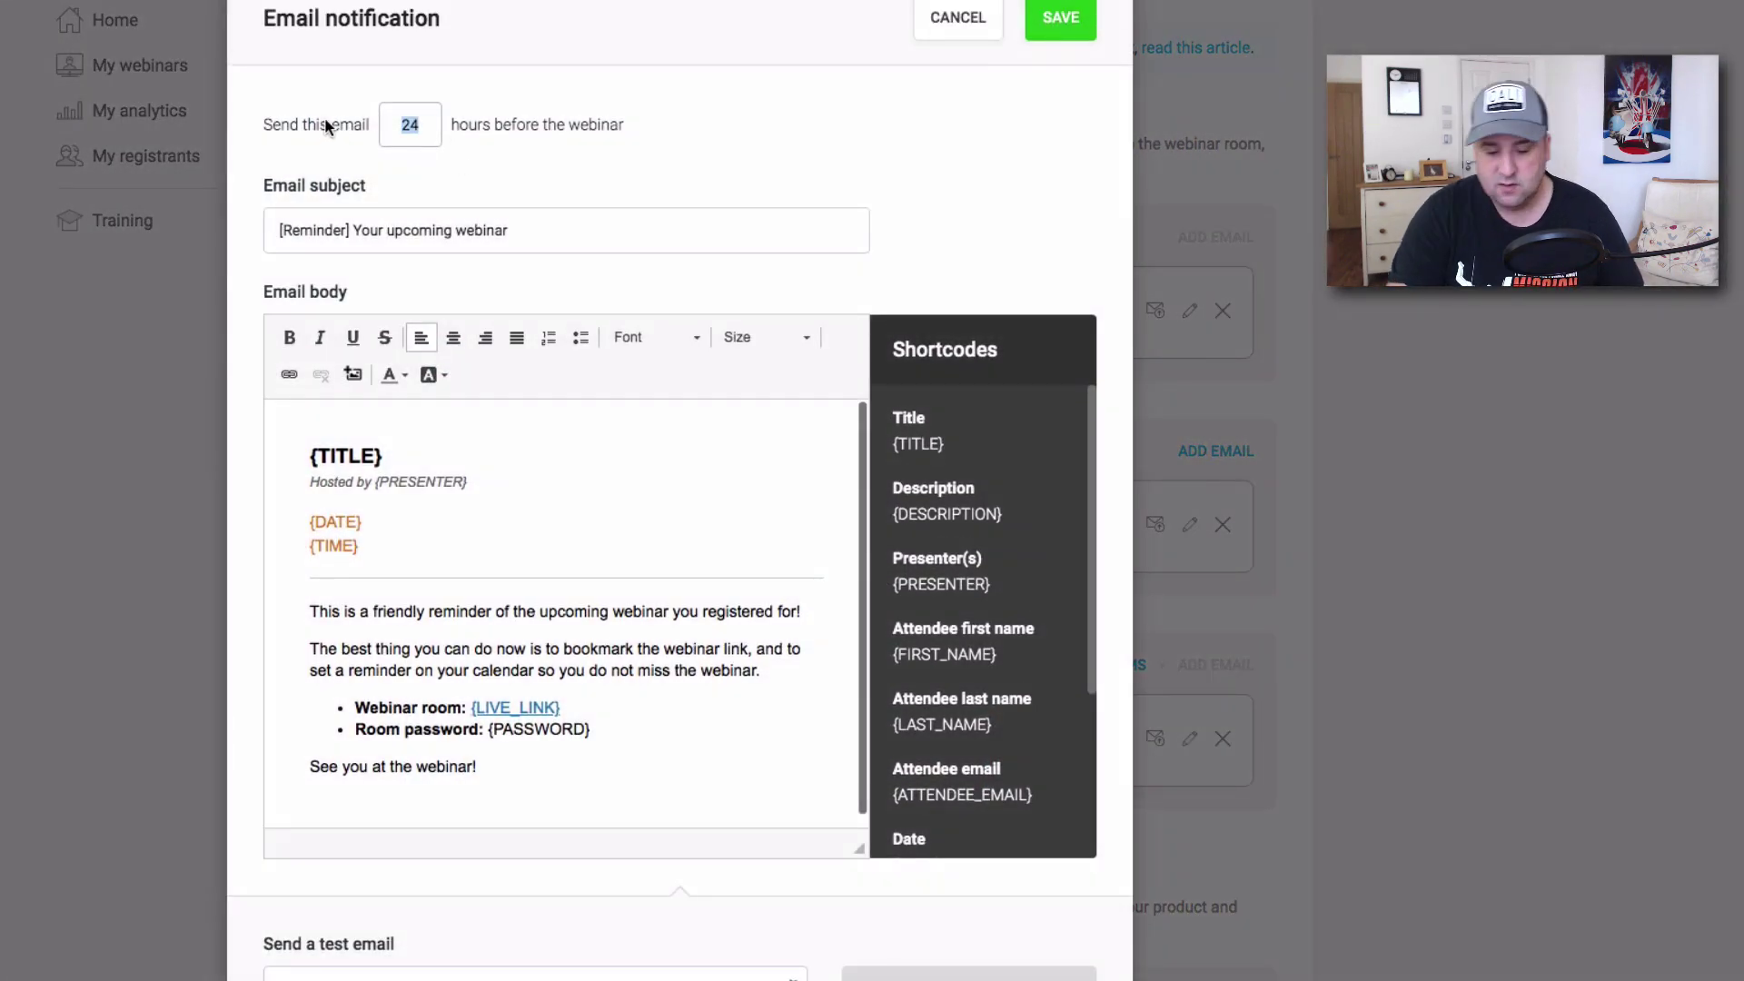
key("BackSpace")
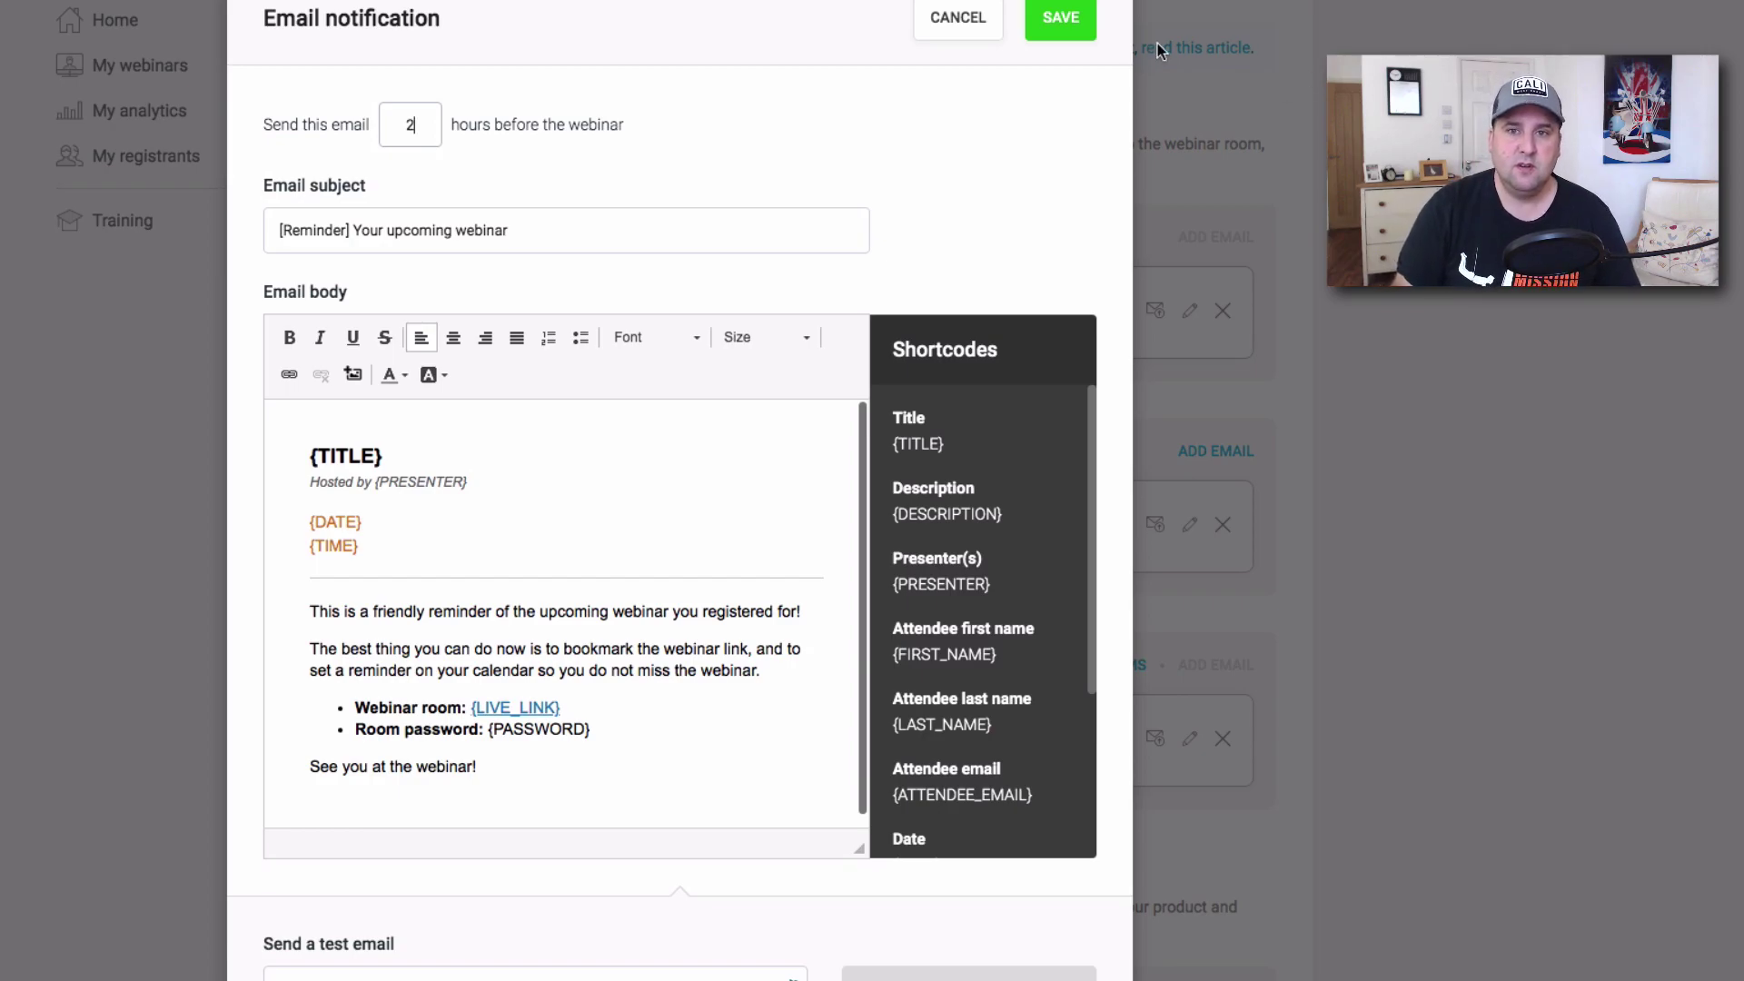
left_click(1061, 20)
left_click(1189, 311)
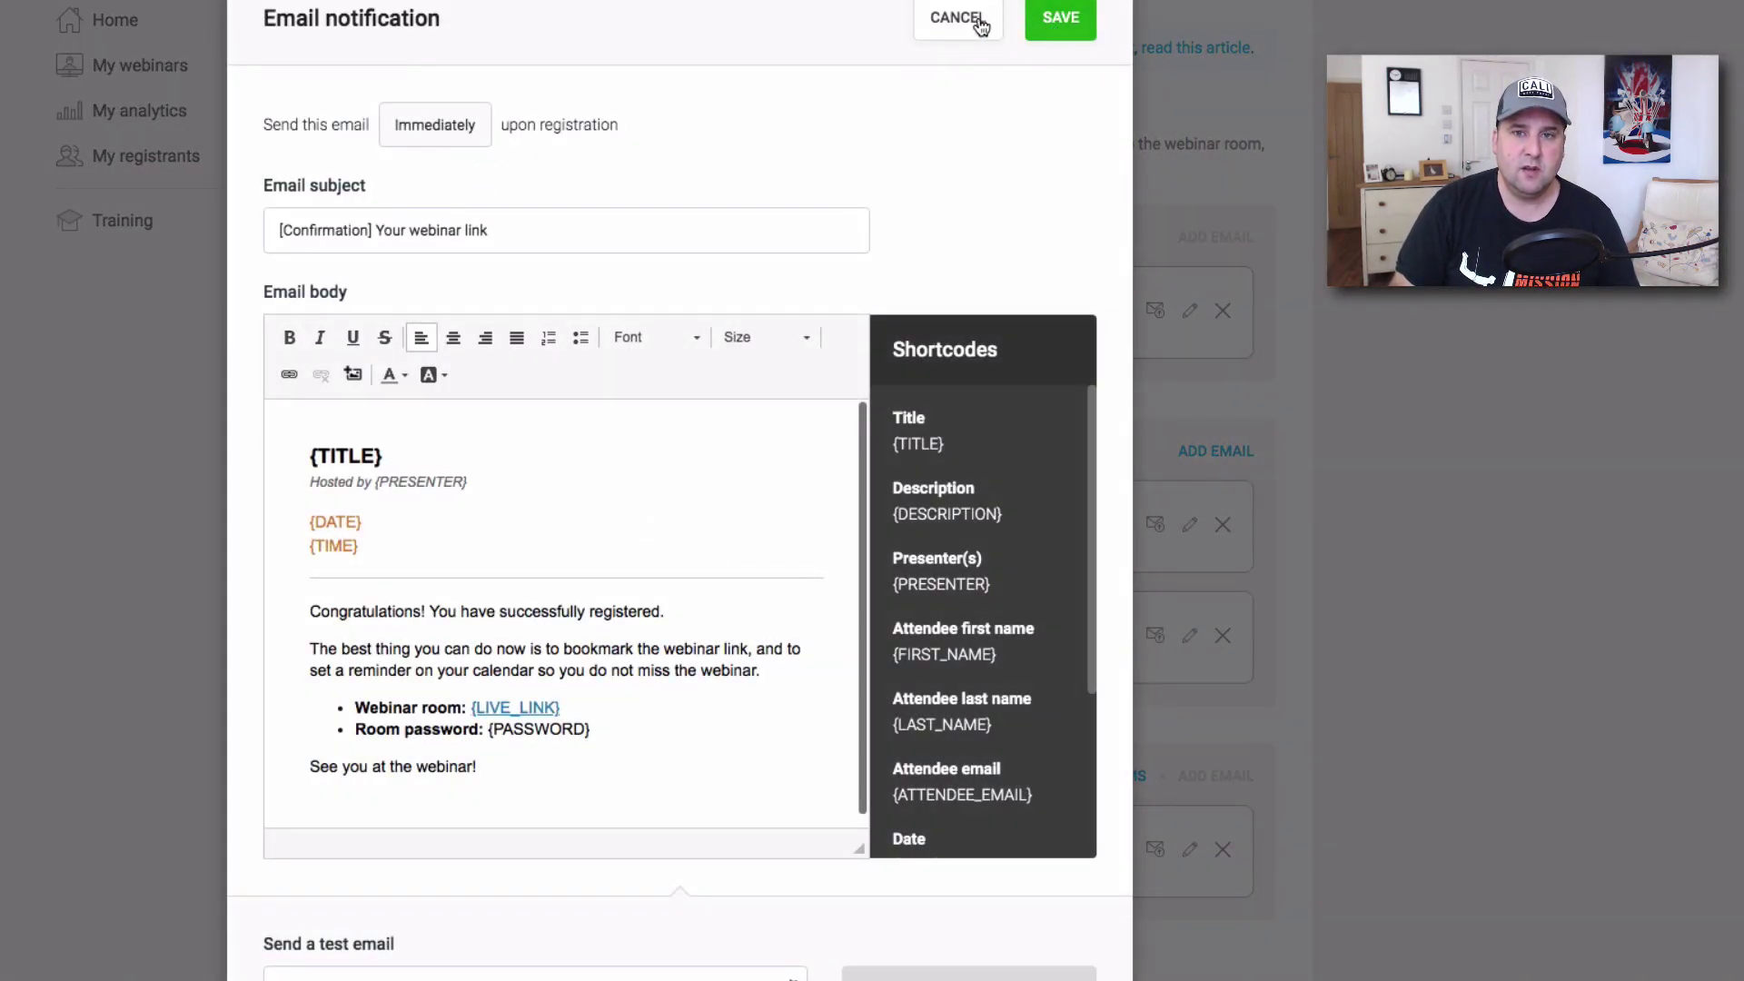
left_click(981, 18)
Add pre-webinar reminder emails set to 1 hour and 48 hours before the webinar.
left_click(1216, 452)
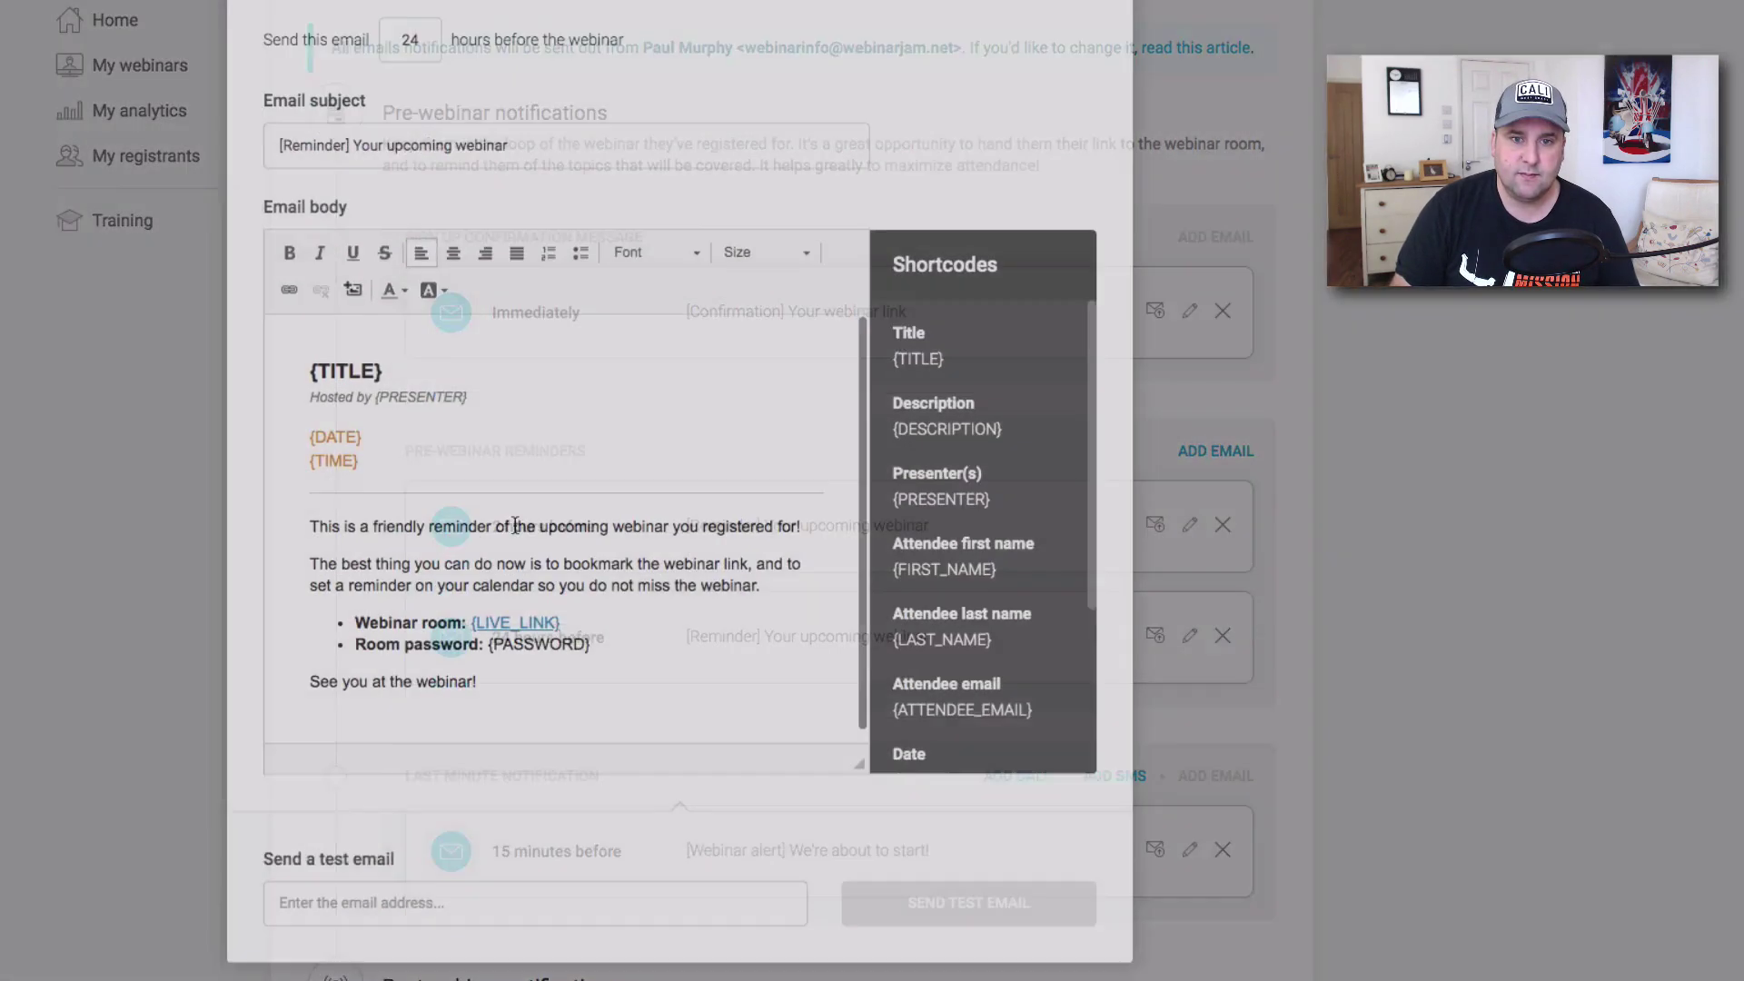
left_click_drag(423, 124, 379, 123)
type("1")
left_click(1060, 20)
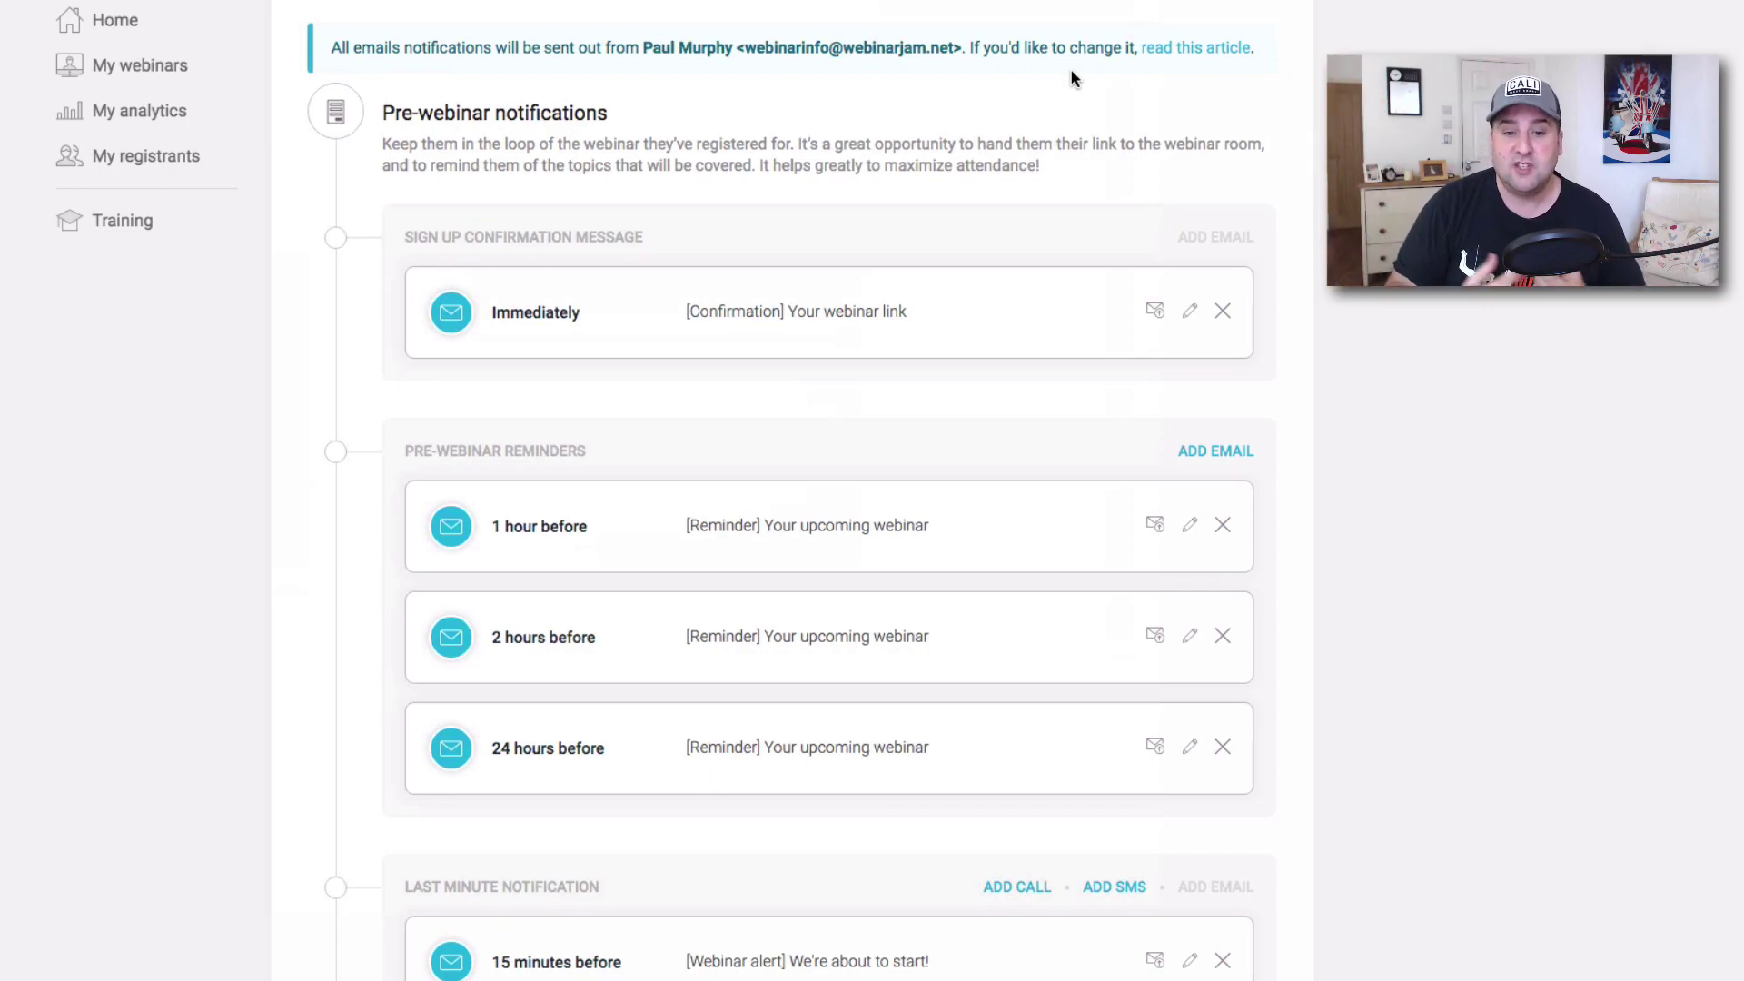
left_click(1213, 450)
left_click_drag(428, 125, 392, 120)
type("48")
scroll(971, 195, "up", 2)
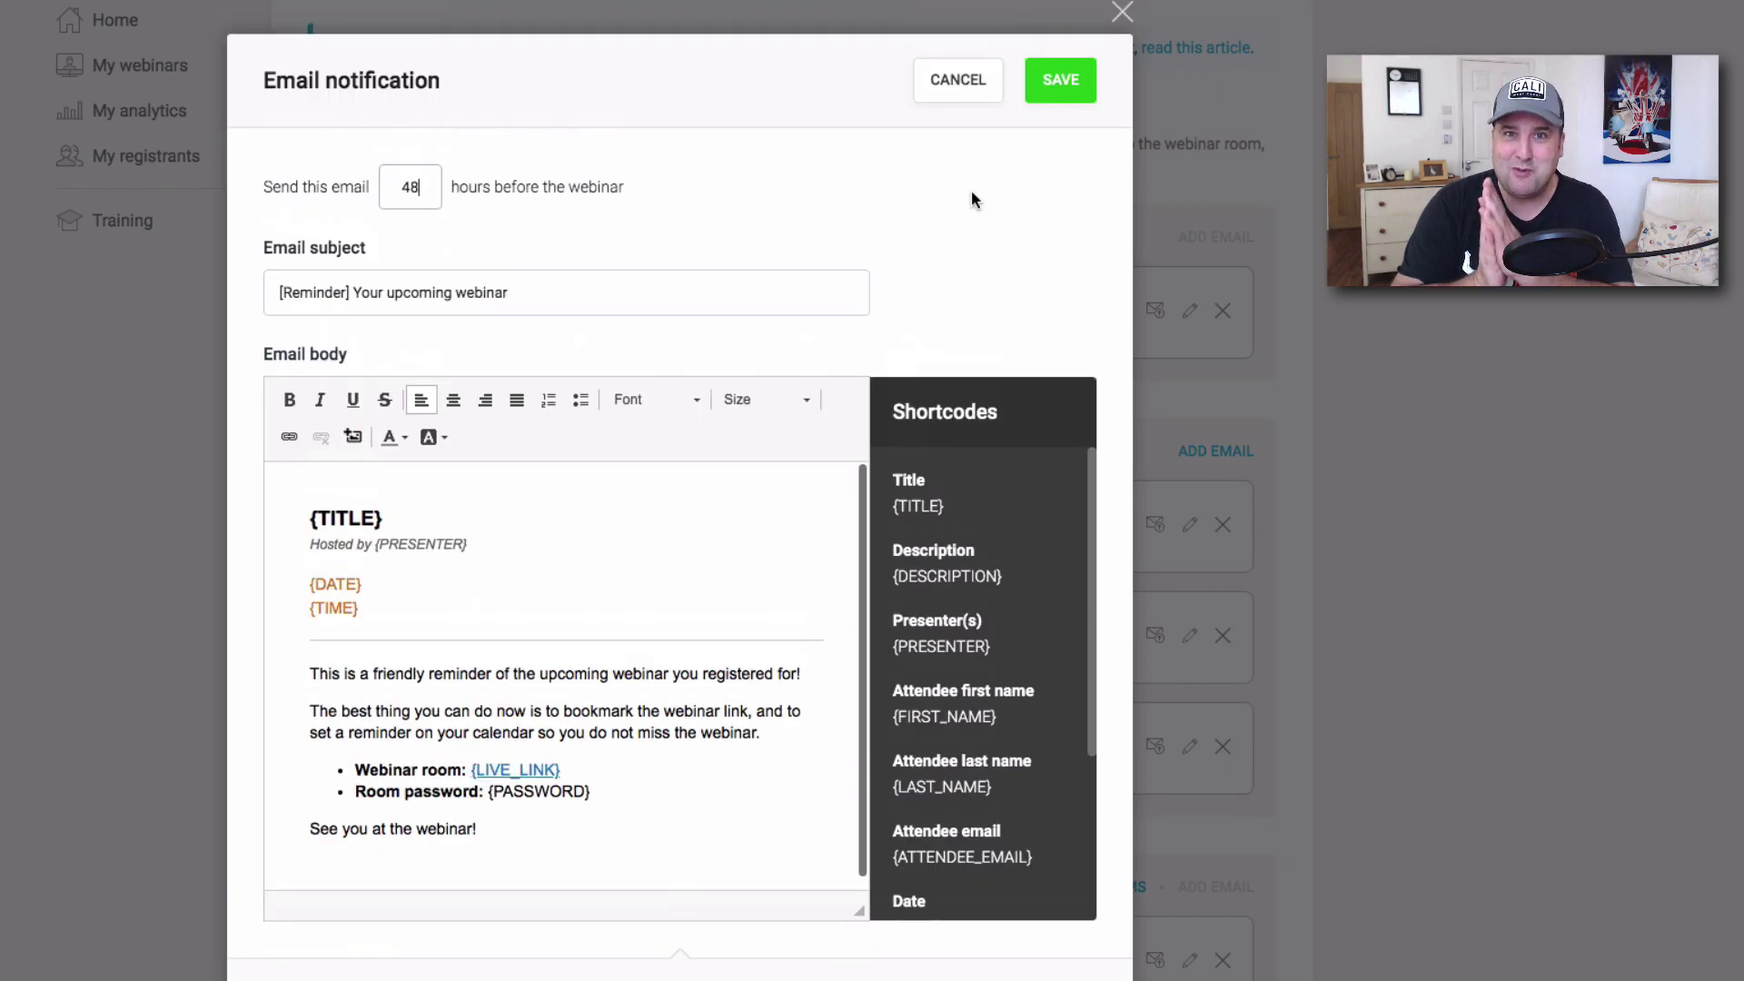
left_click(1060, 80)
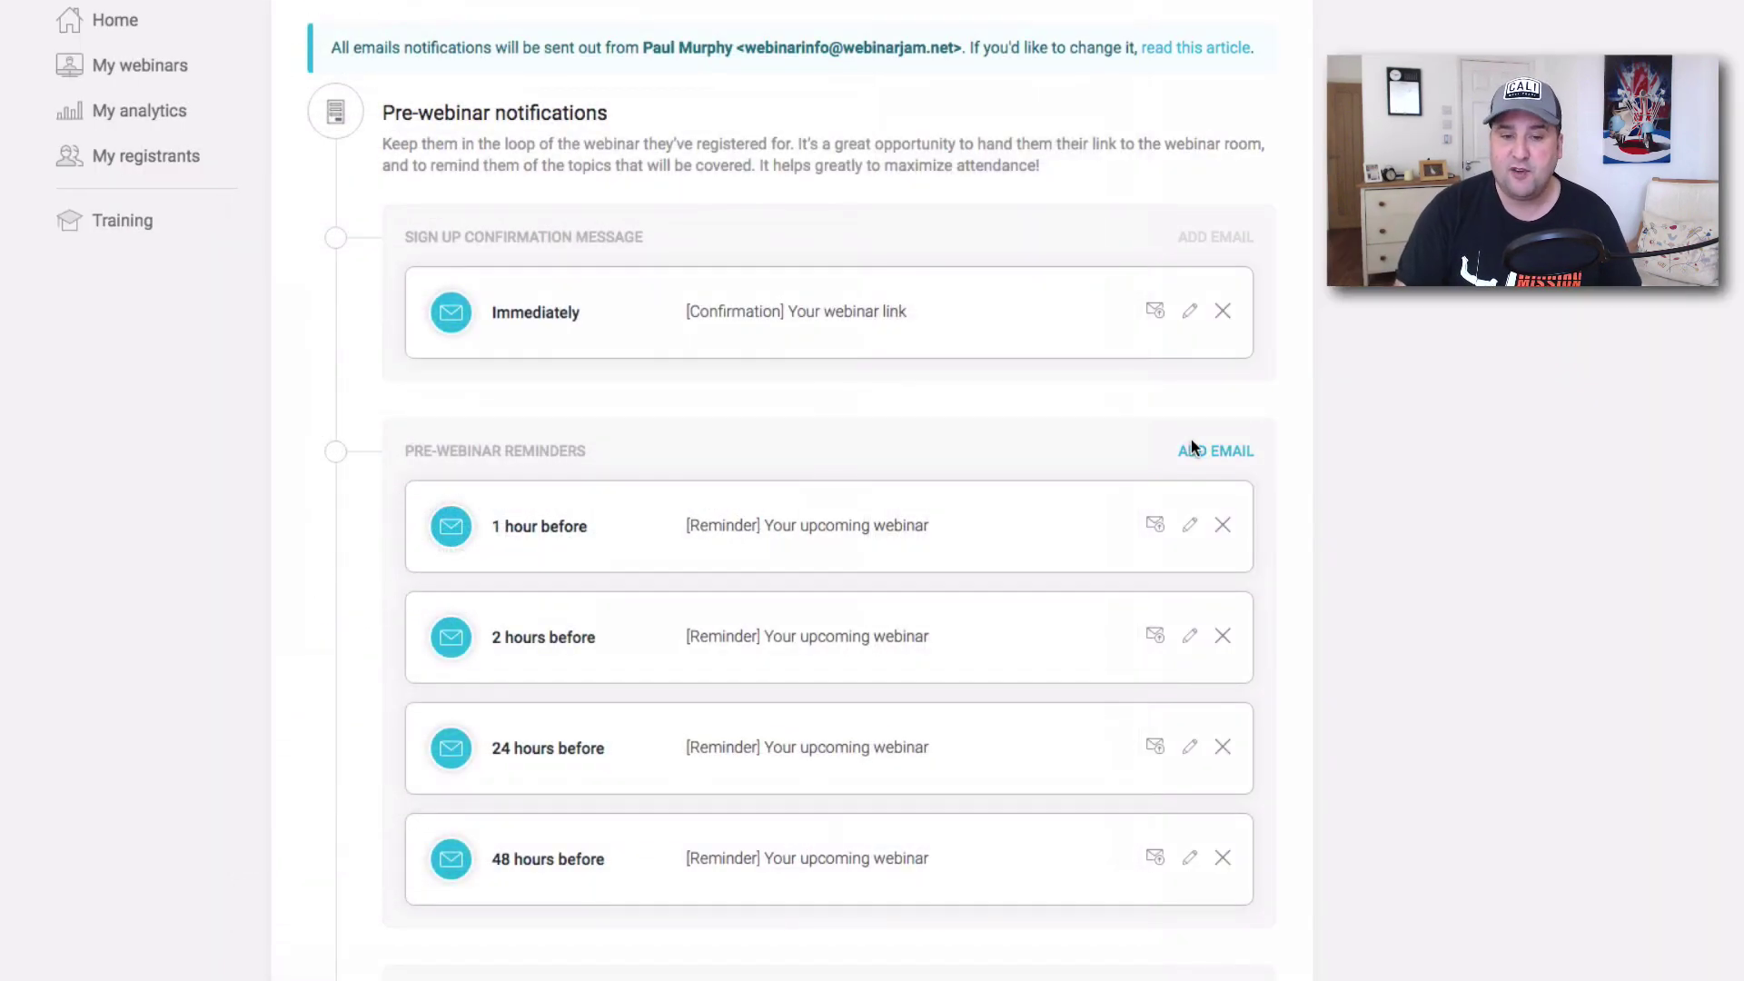
scroll(1168, 445, "down", 1)
scroll(1169, 449, "up", 1)
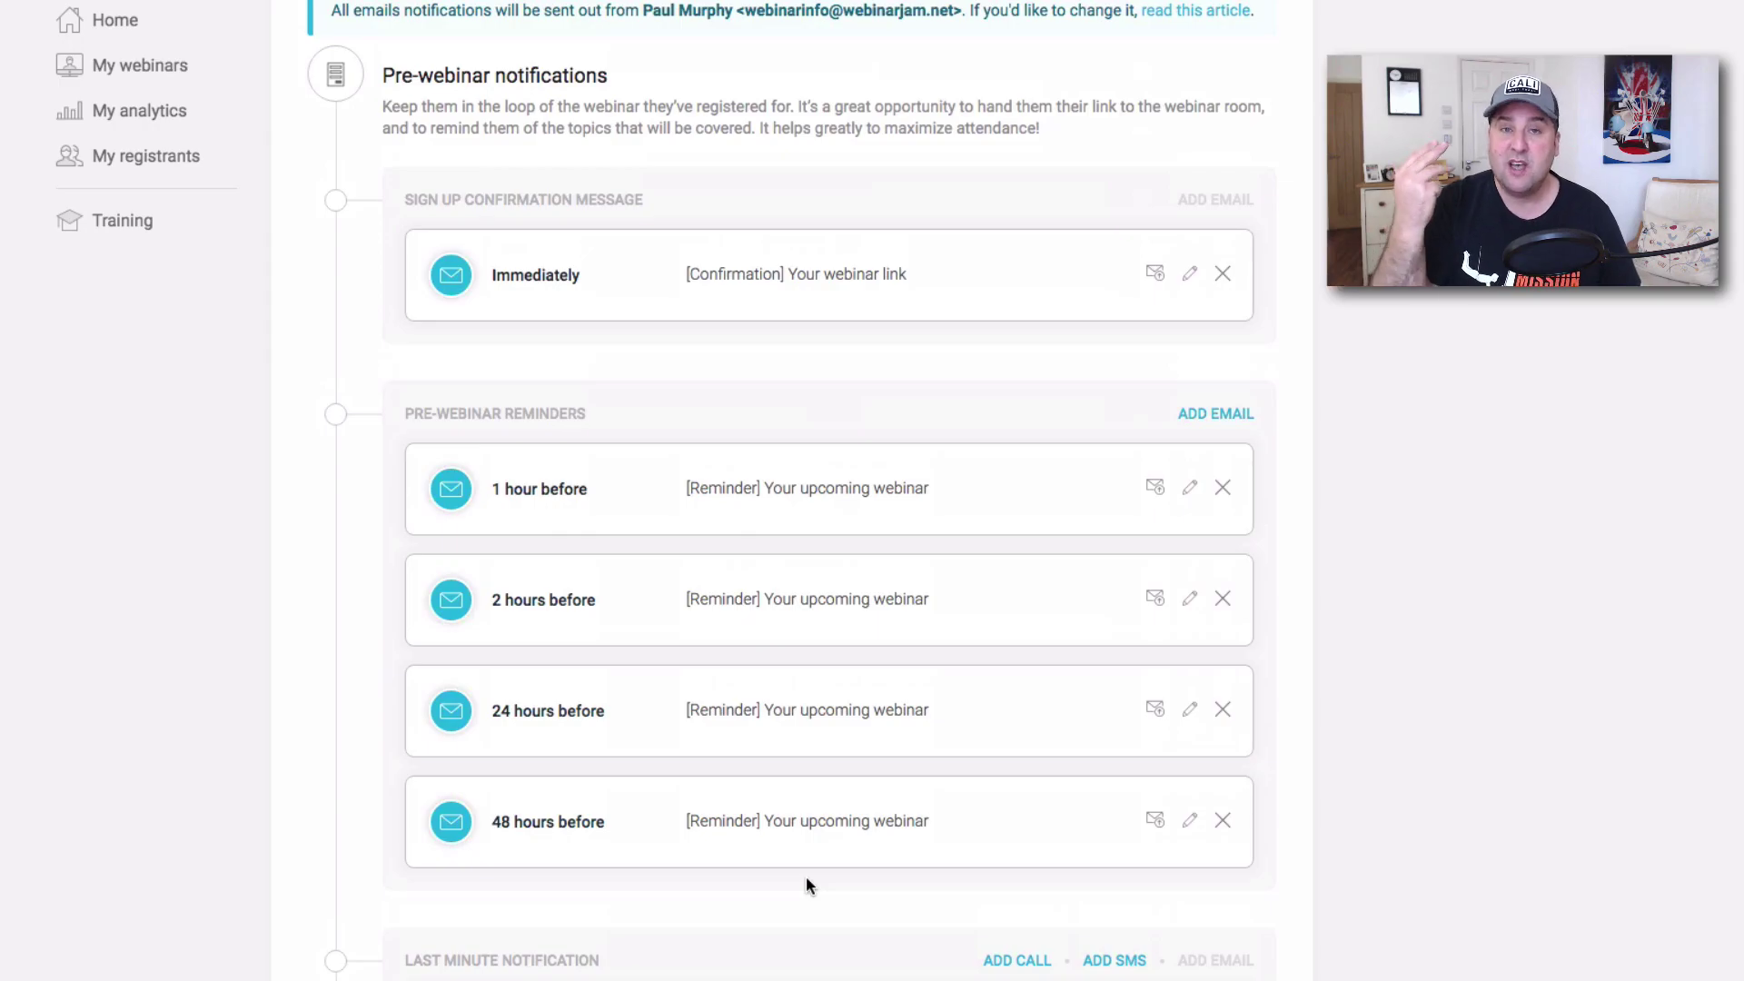
scroll(1157, 863, "down", 6)
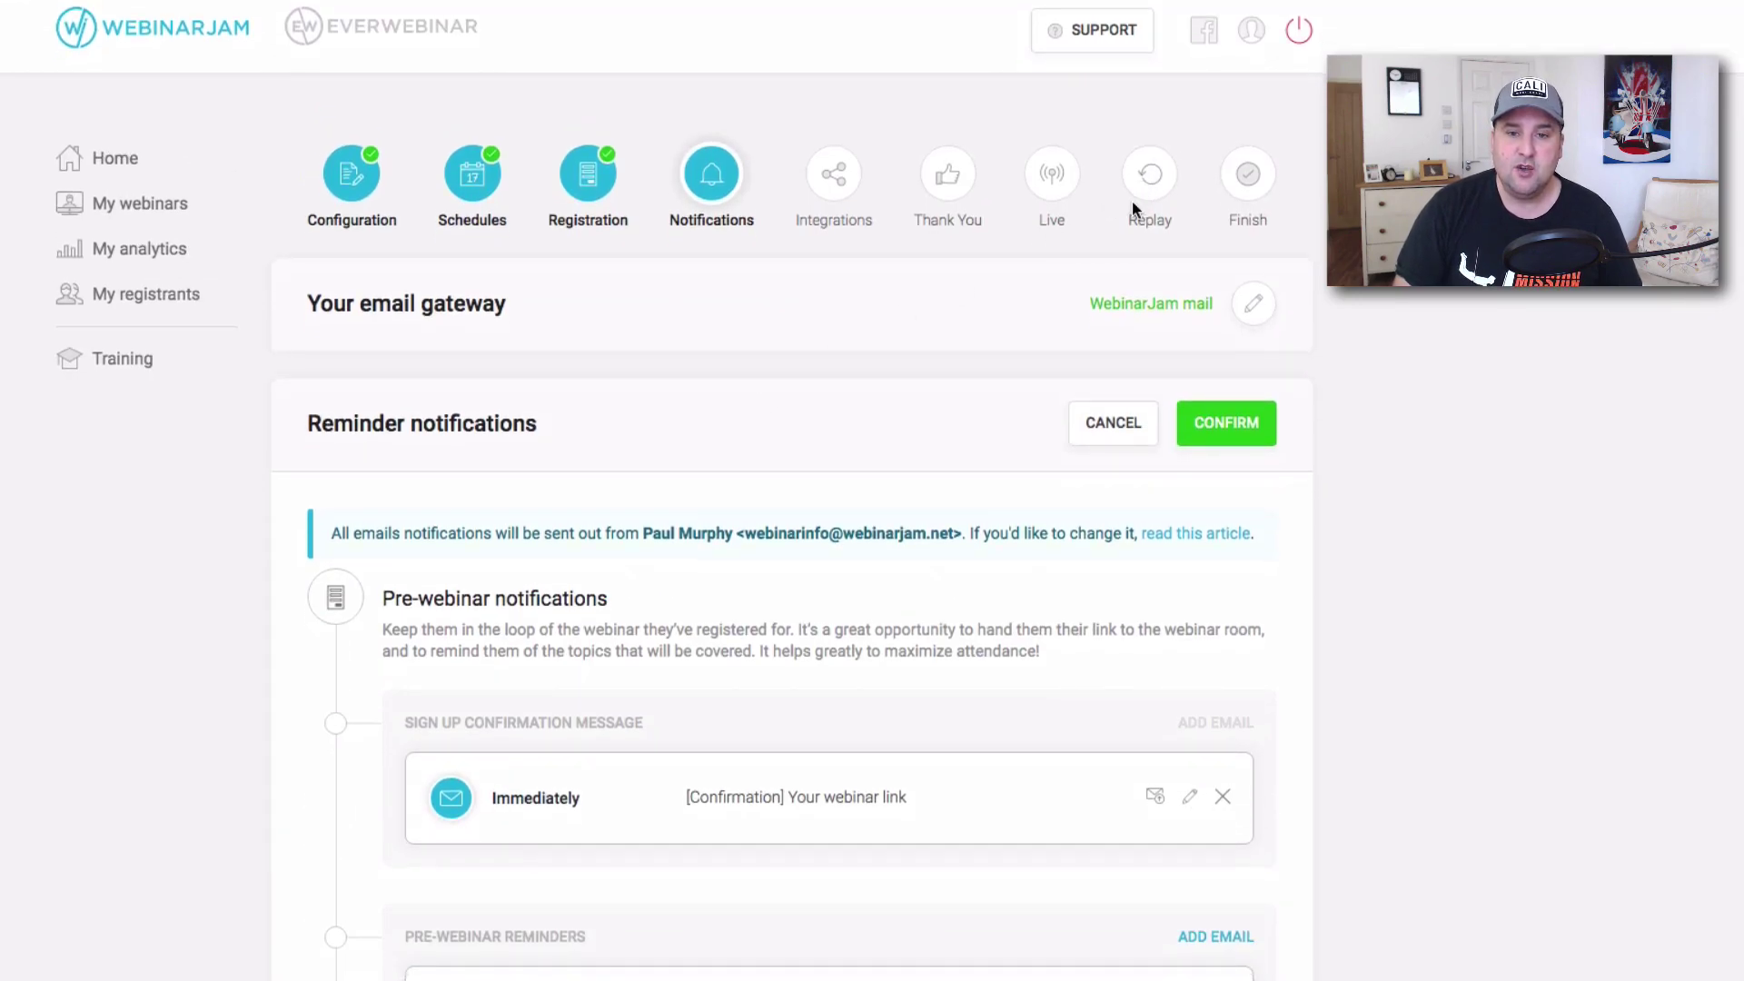
Add a post-webinar follow-up email sent 4 hours after the webinar.
scroll(1115, 319, "down", 12)
left_click(1222, 766)
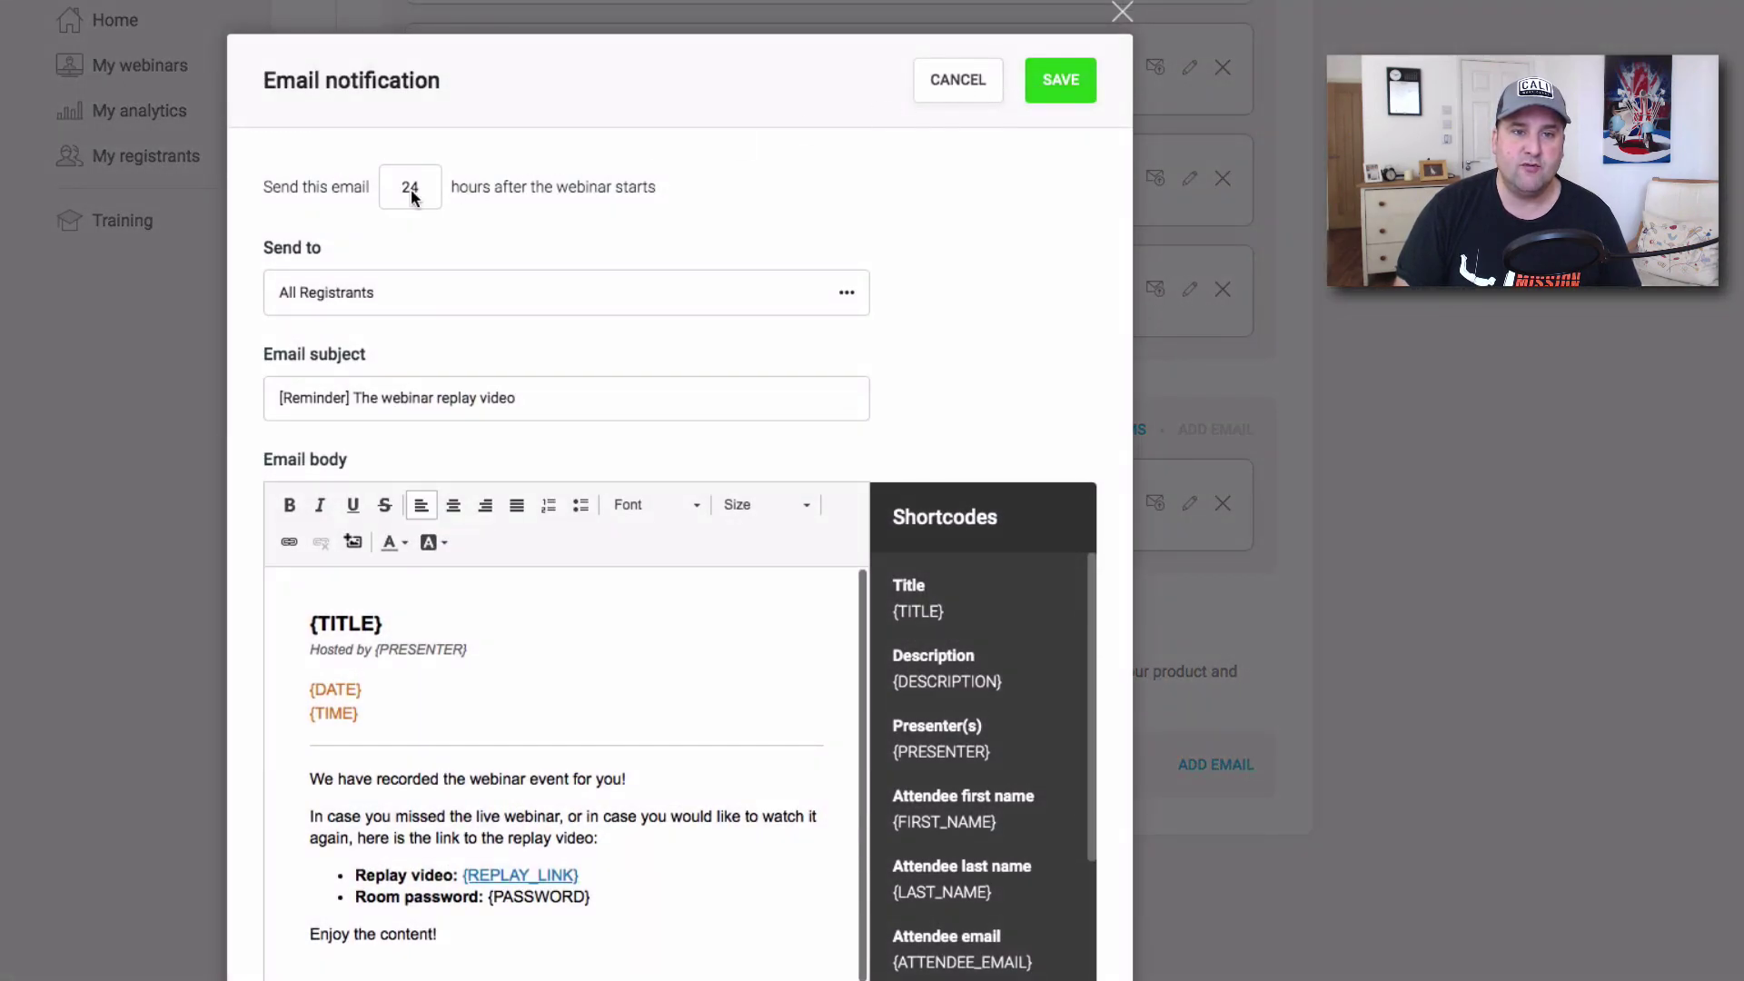
double_click(389, 182)
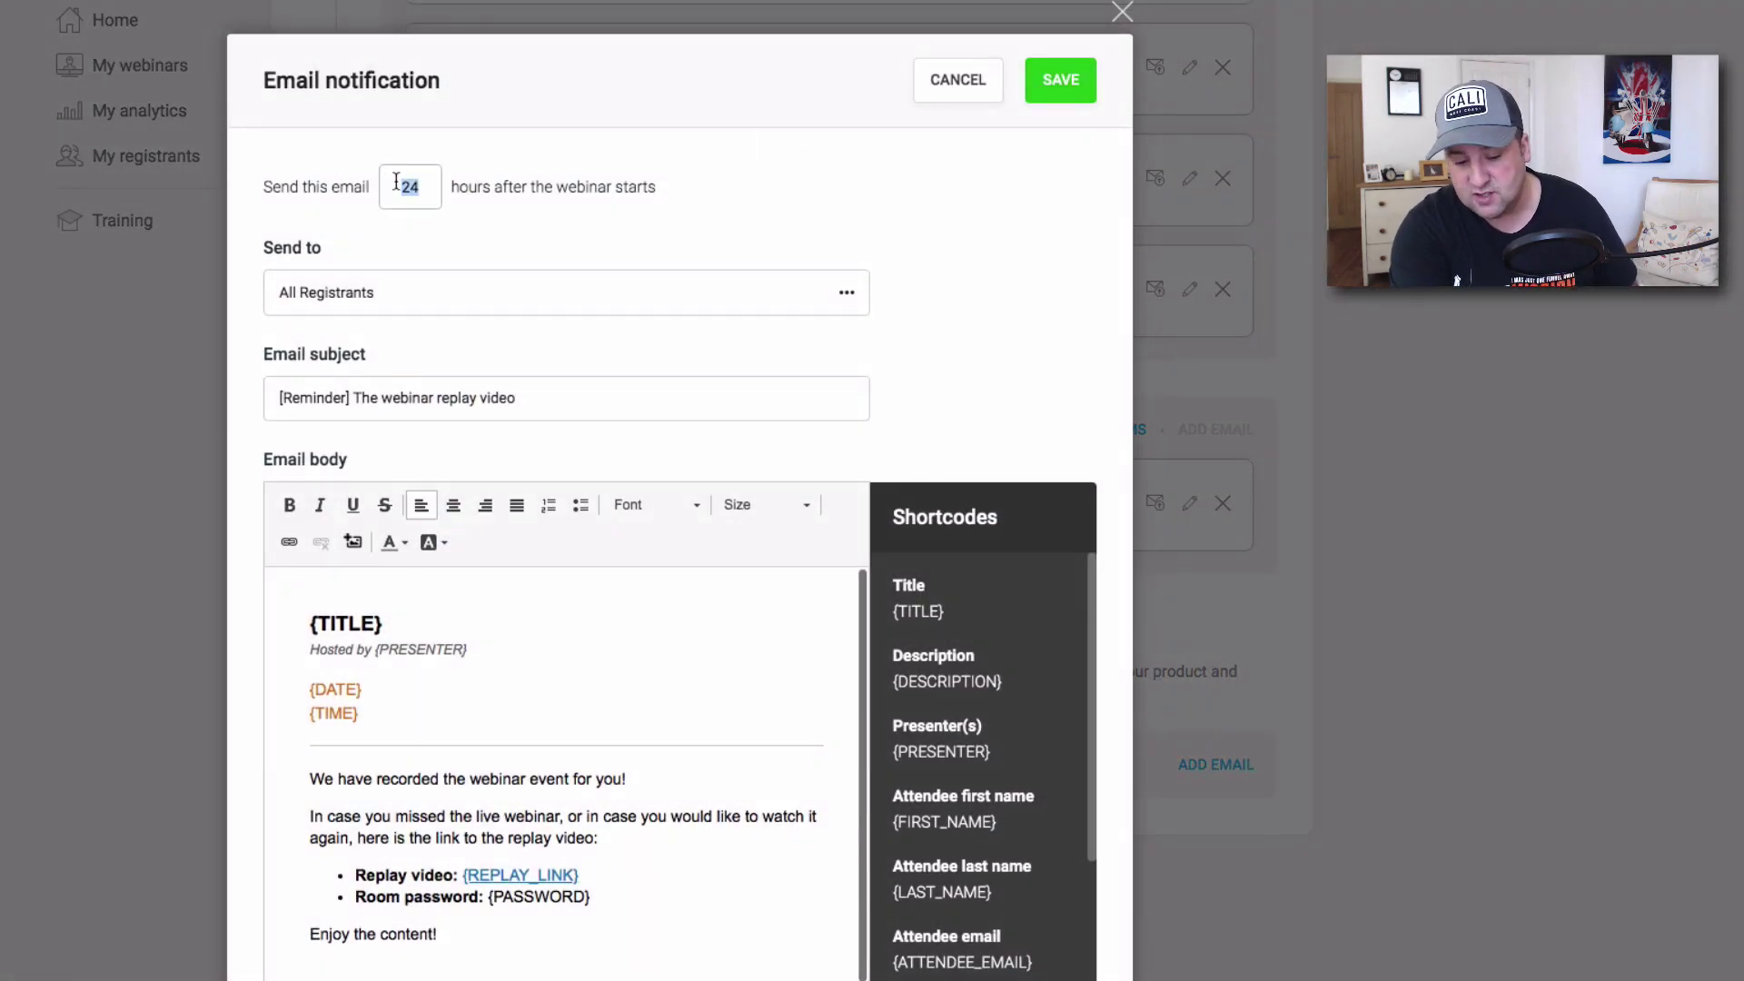
type("3")
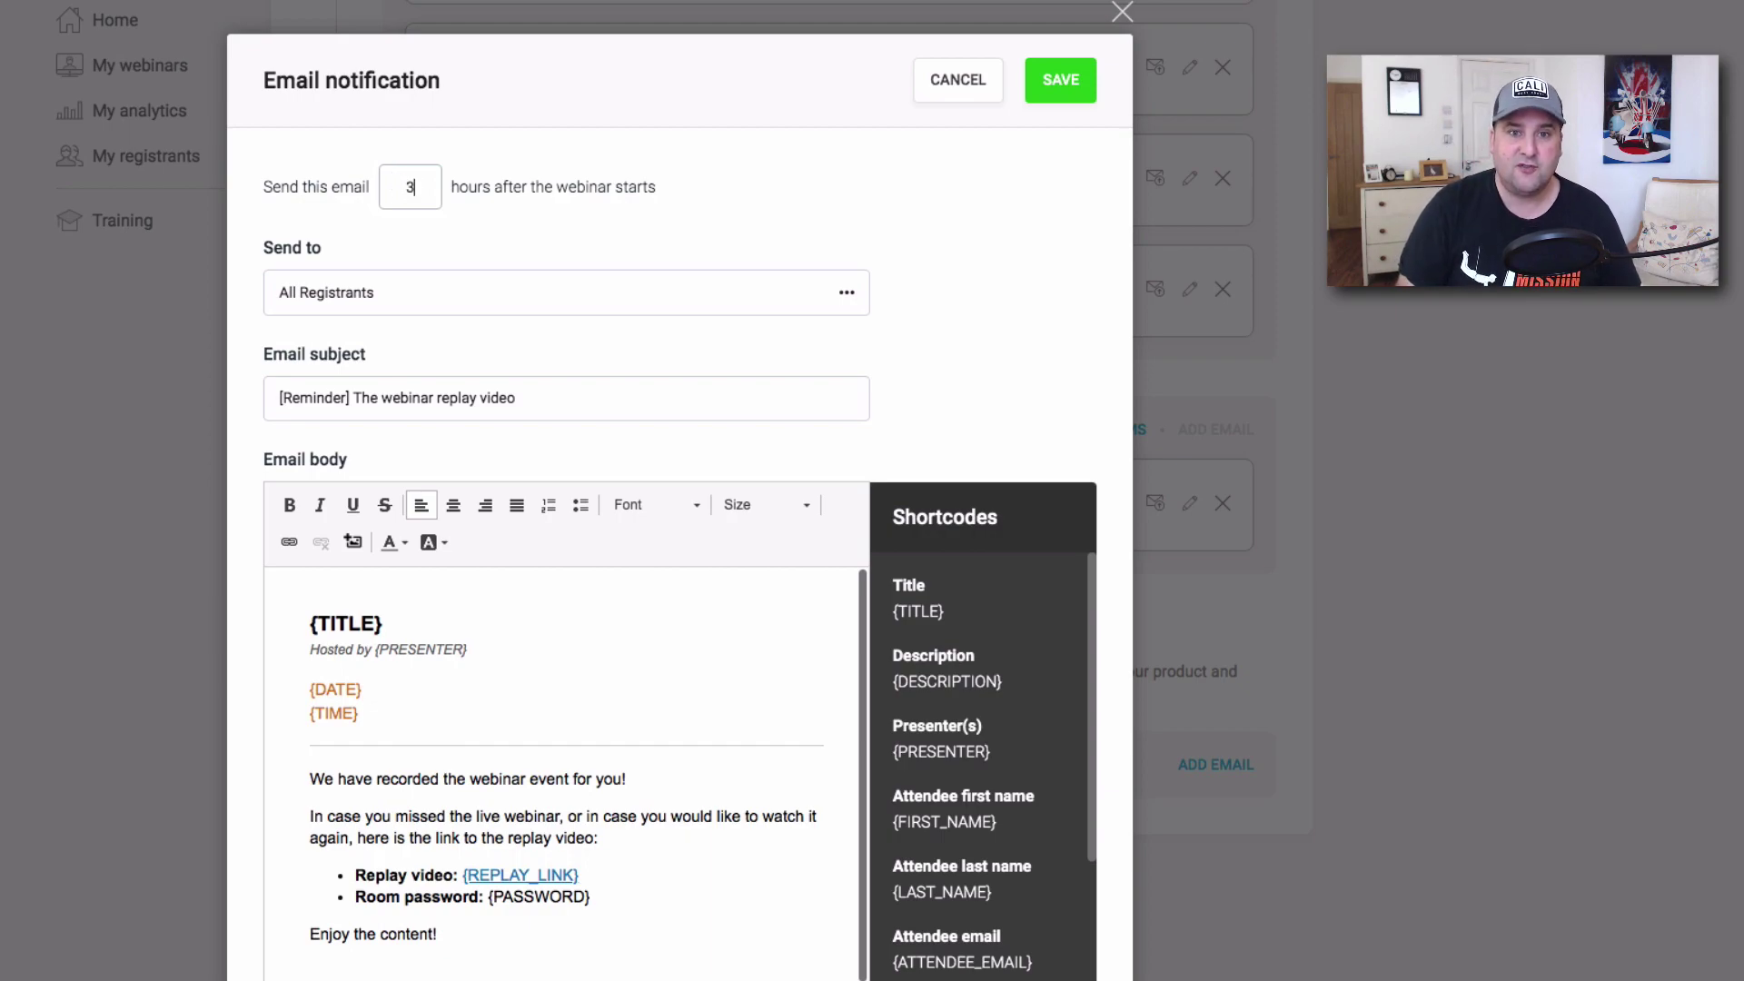
left_click_drag(426, 188, 376, 188)
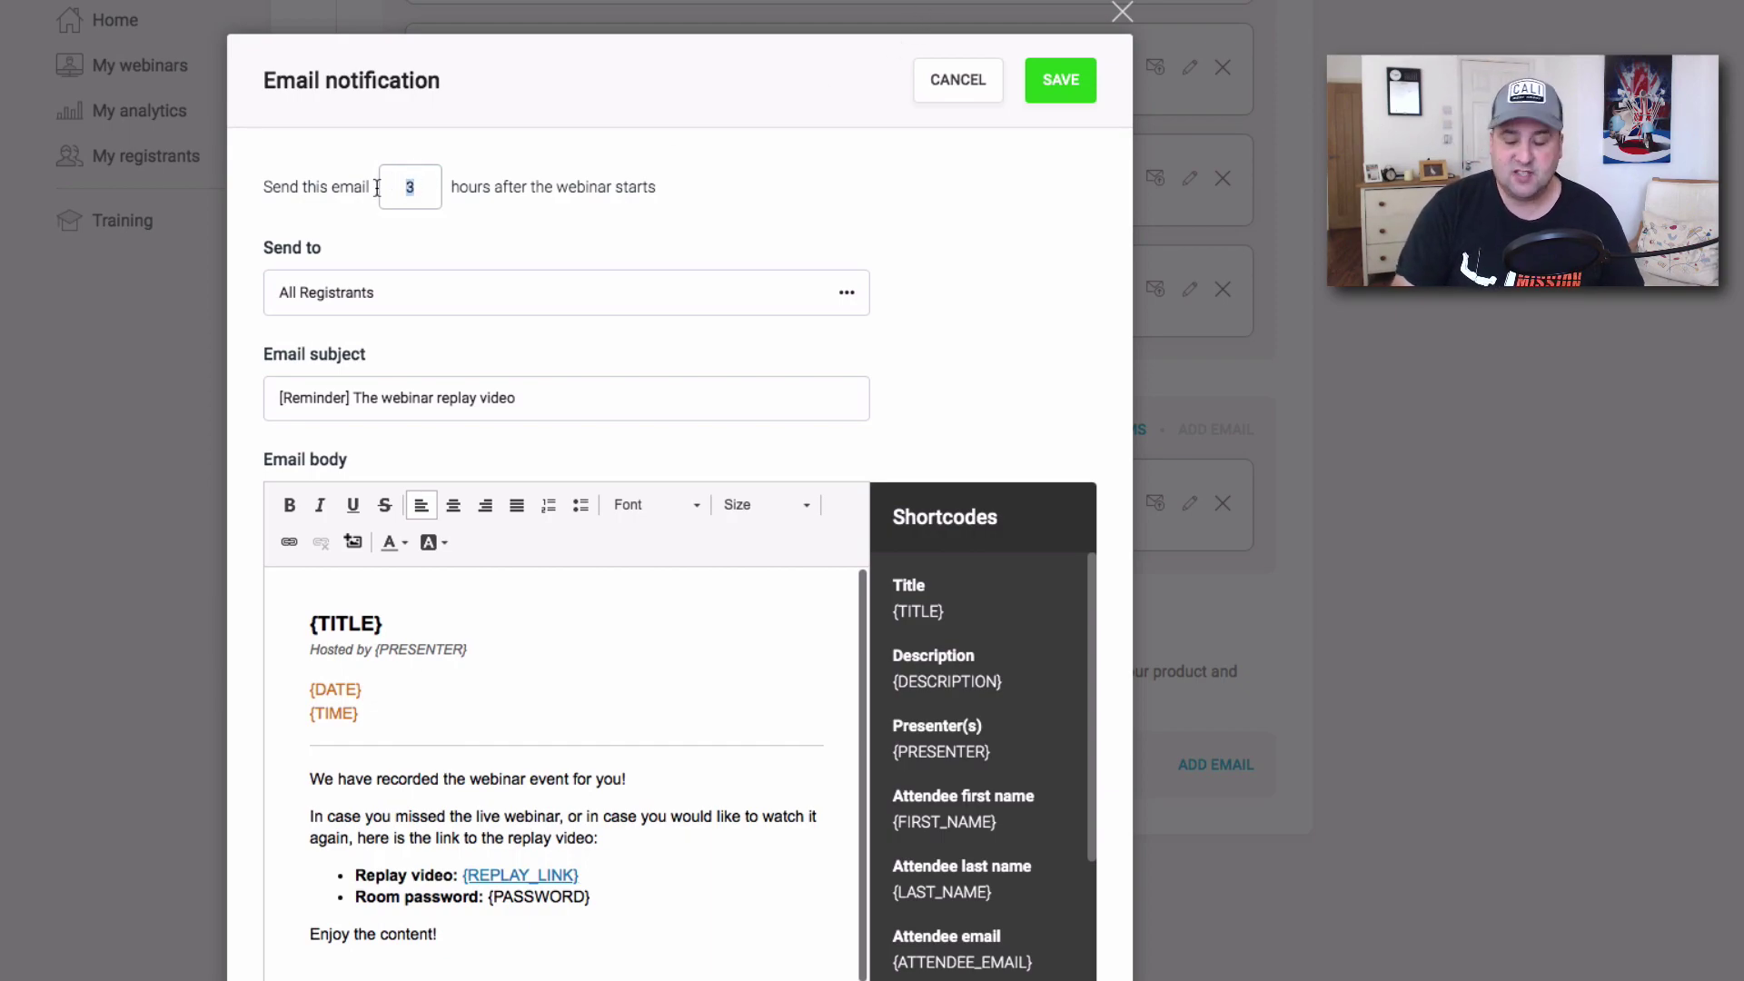
key("BackSpace")
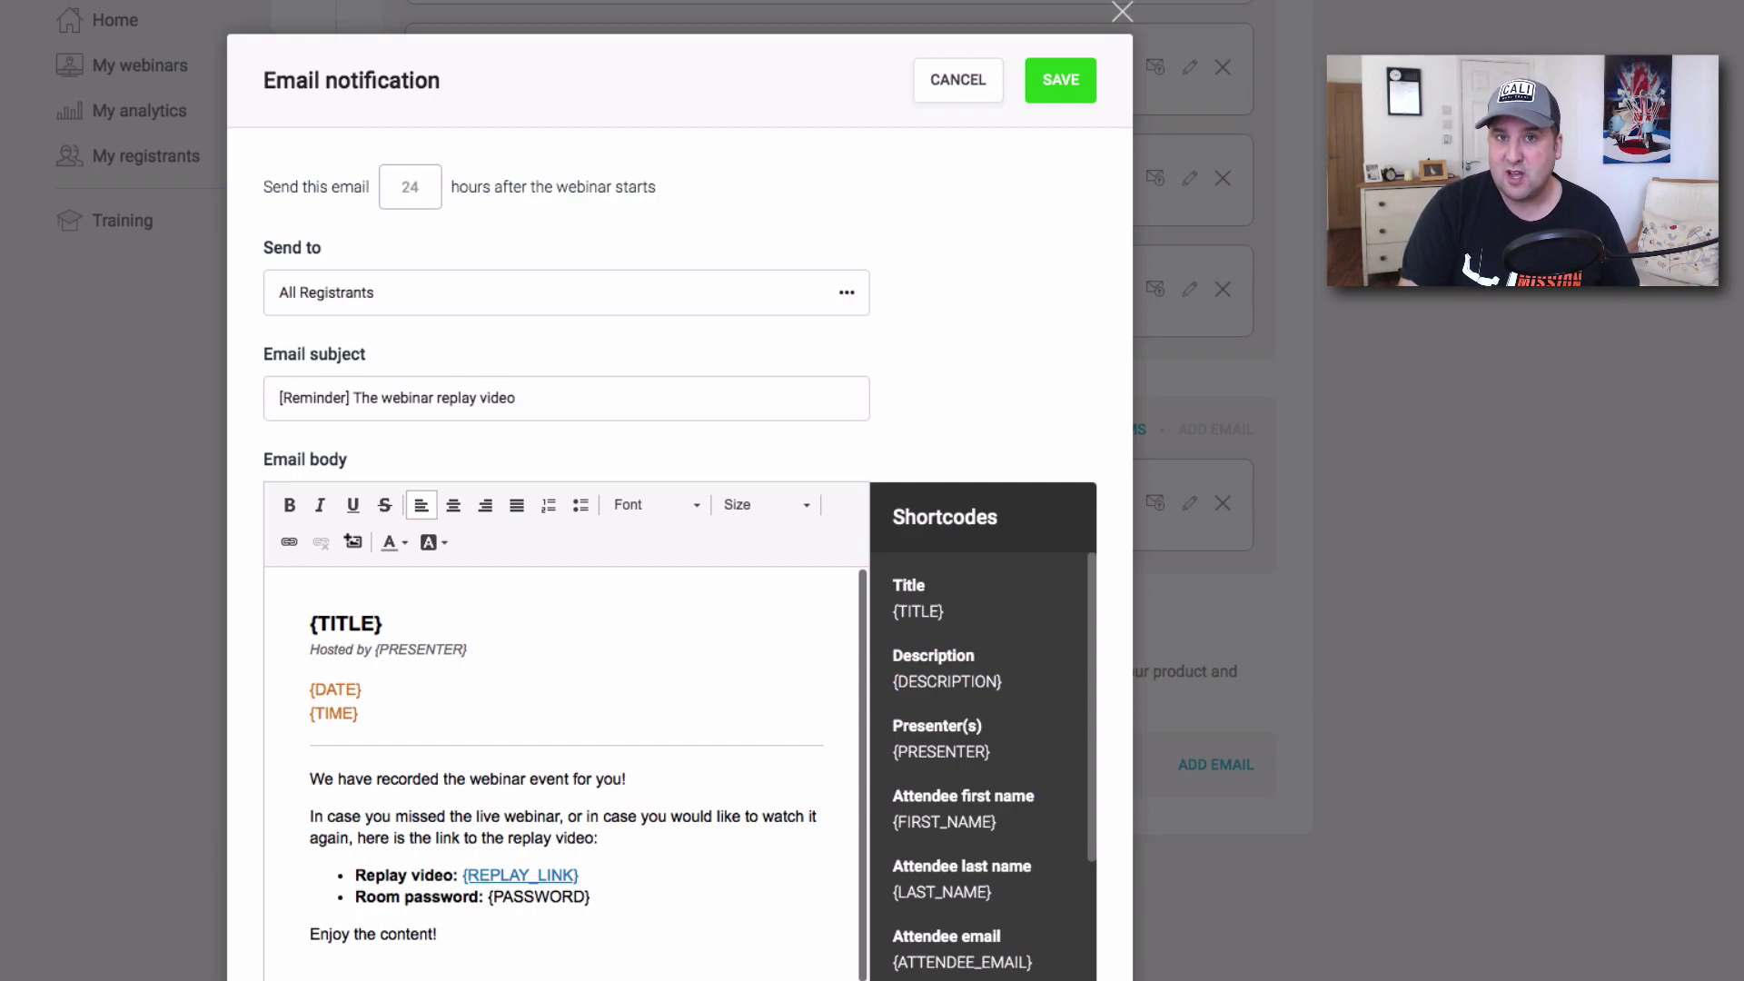
left_click_drag(458, 187, 575, 197)
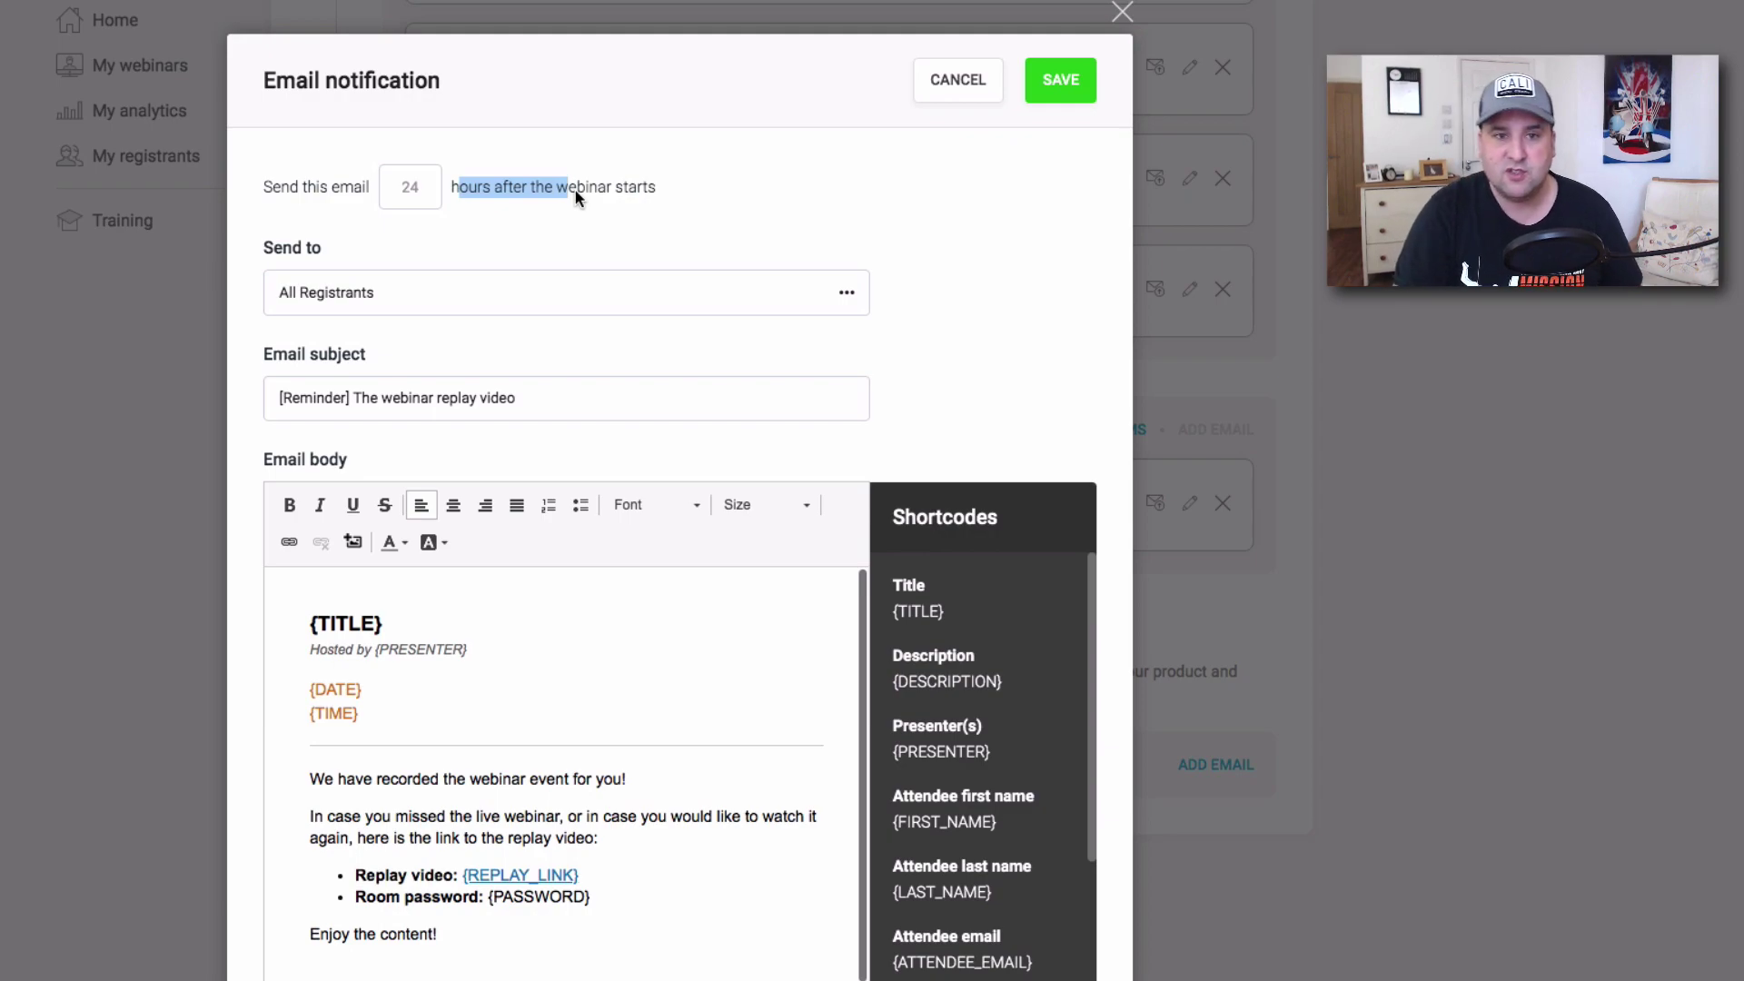
left_click(405, 178)
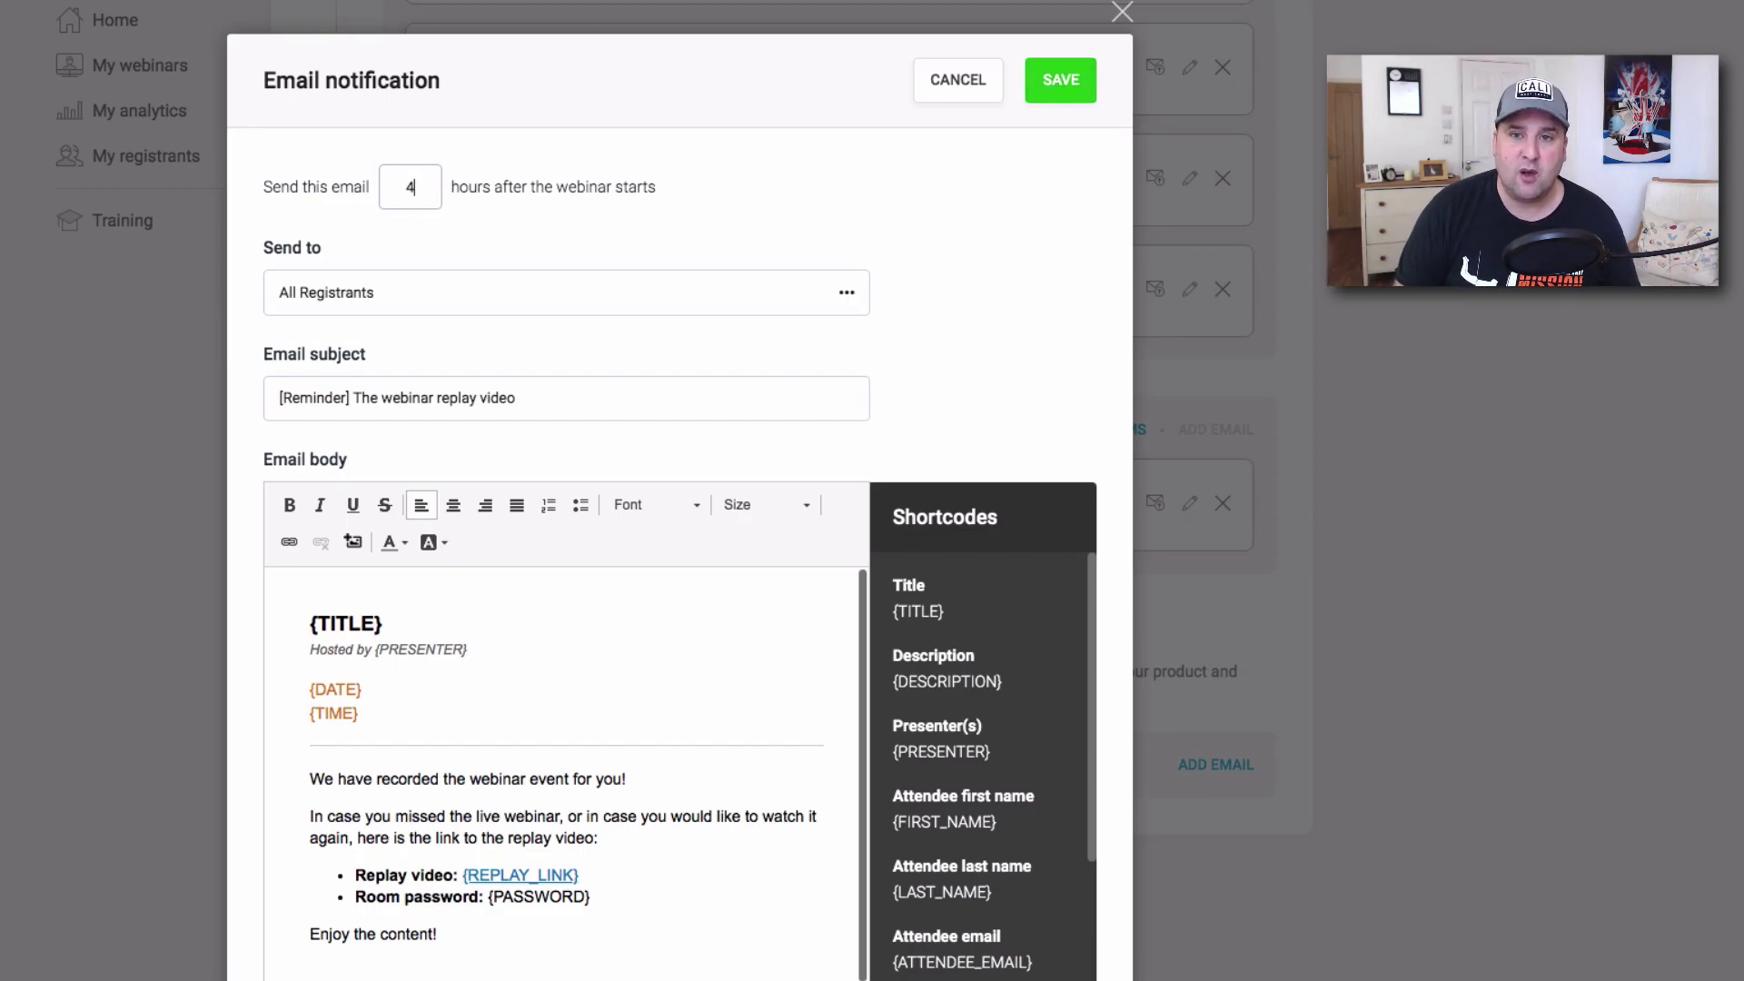
left_click(1063, 80)
Add two more follow-up emails at 24 and 48 hours after the webinar.
scroll(1159, 844, "down", 2)
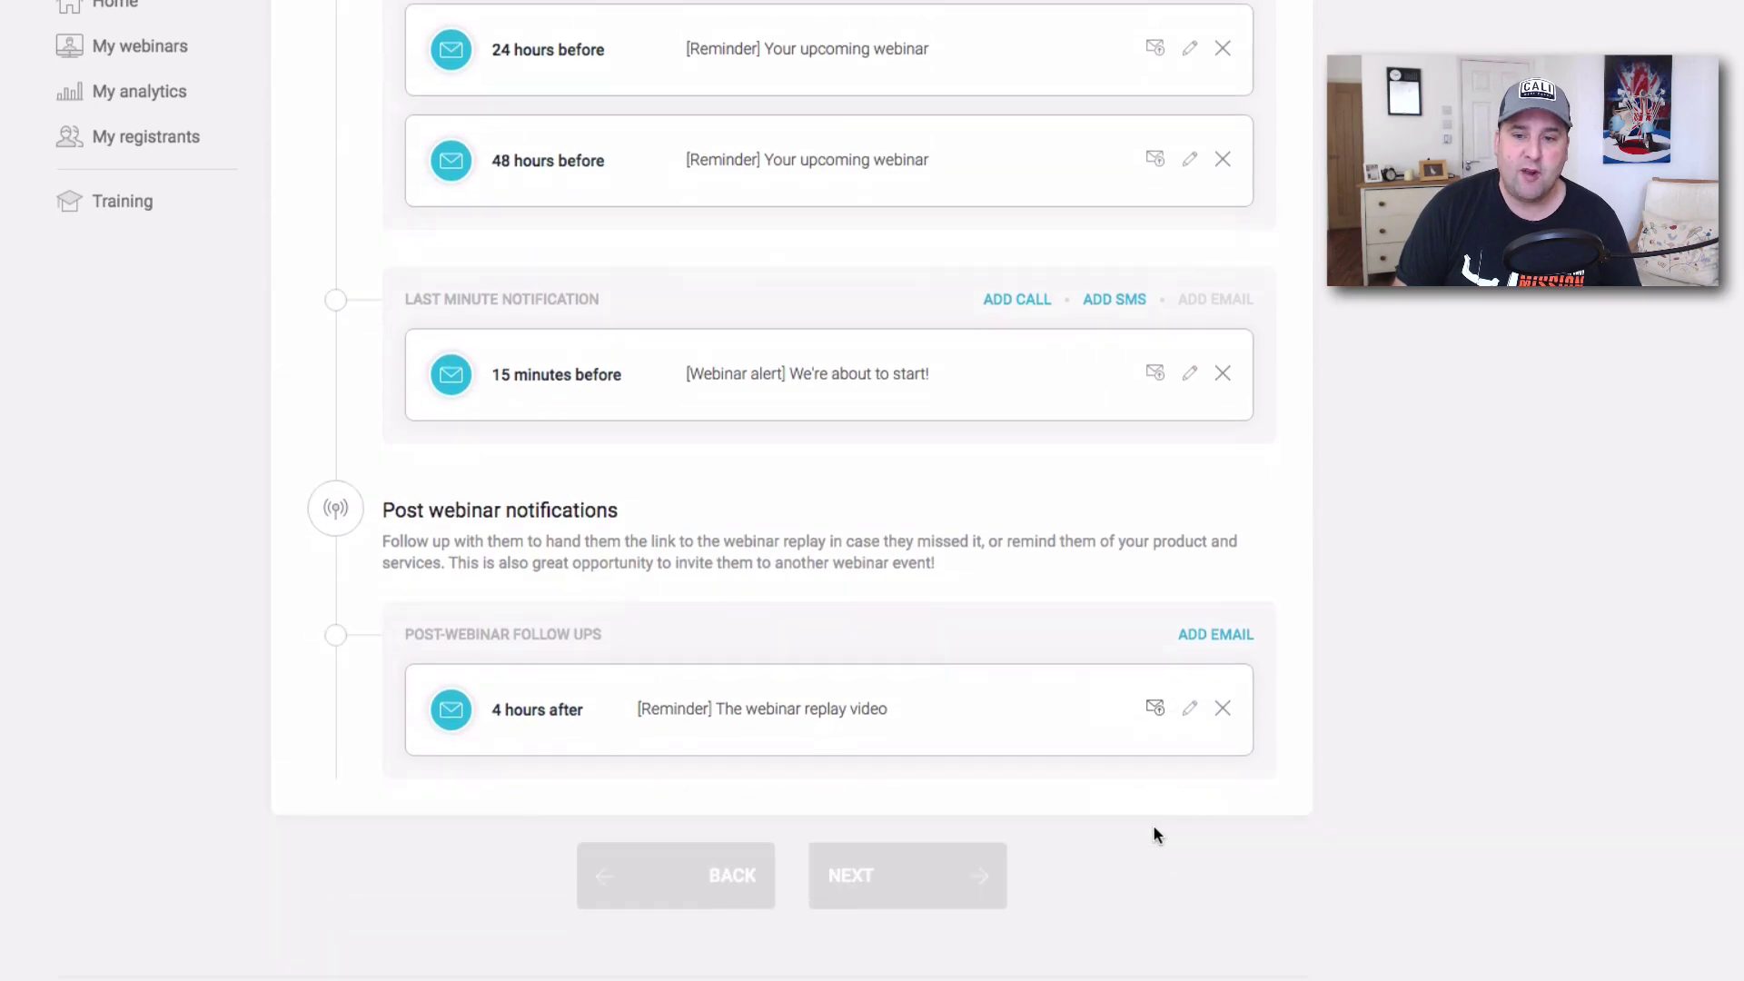
left_click(1219, 656)
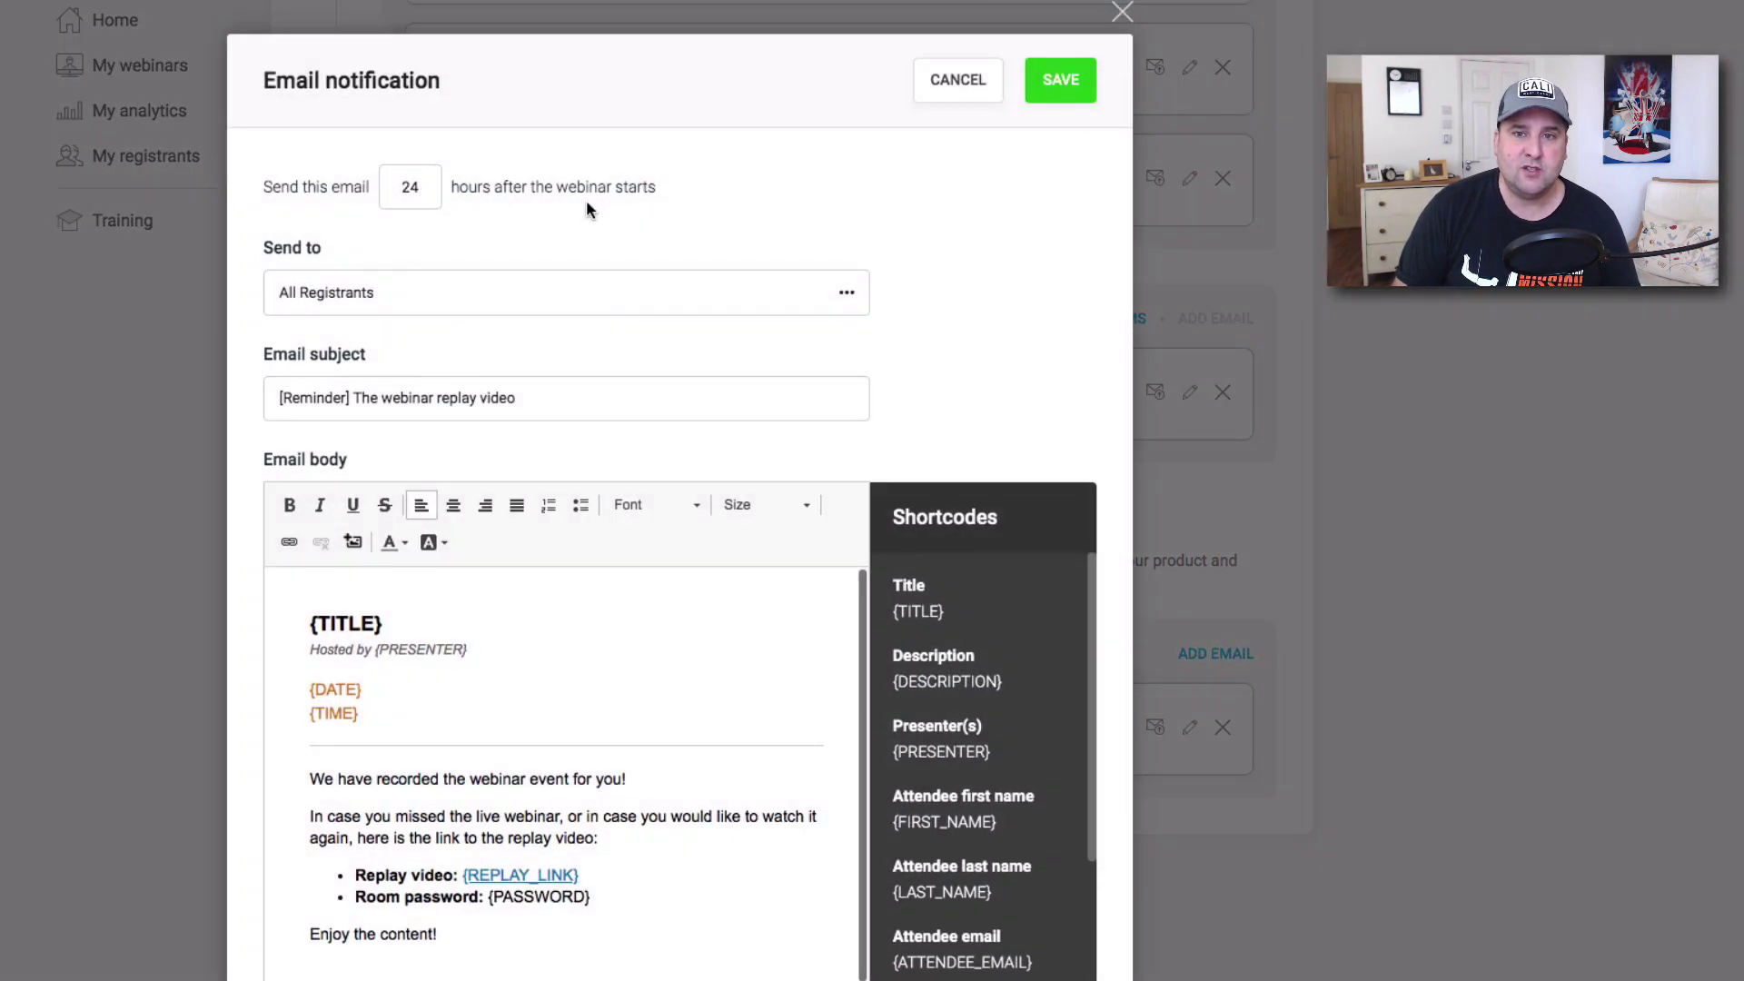
left_click(1061, 80)
left_click(1213, 654)
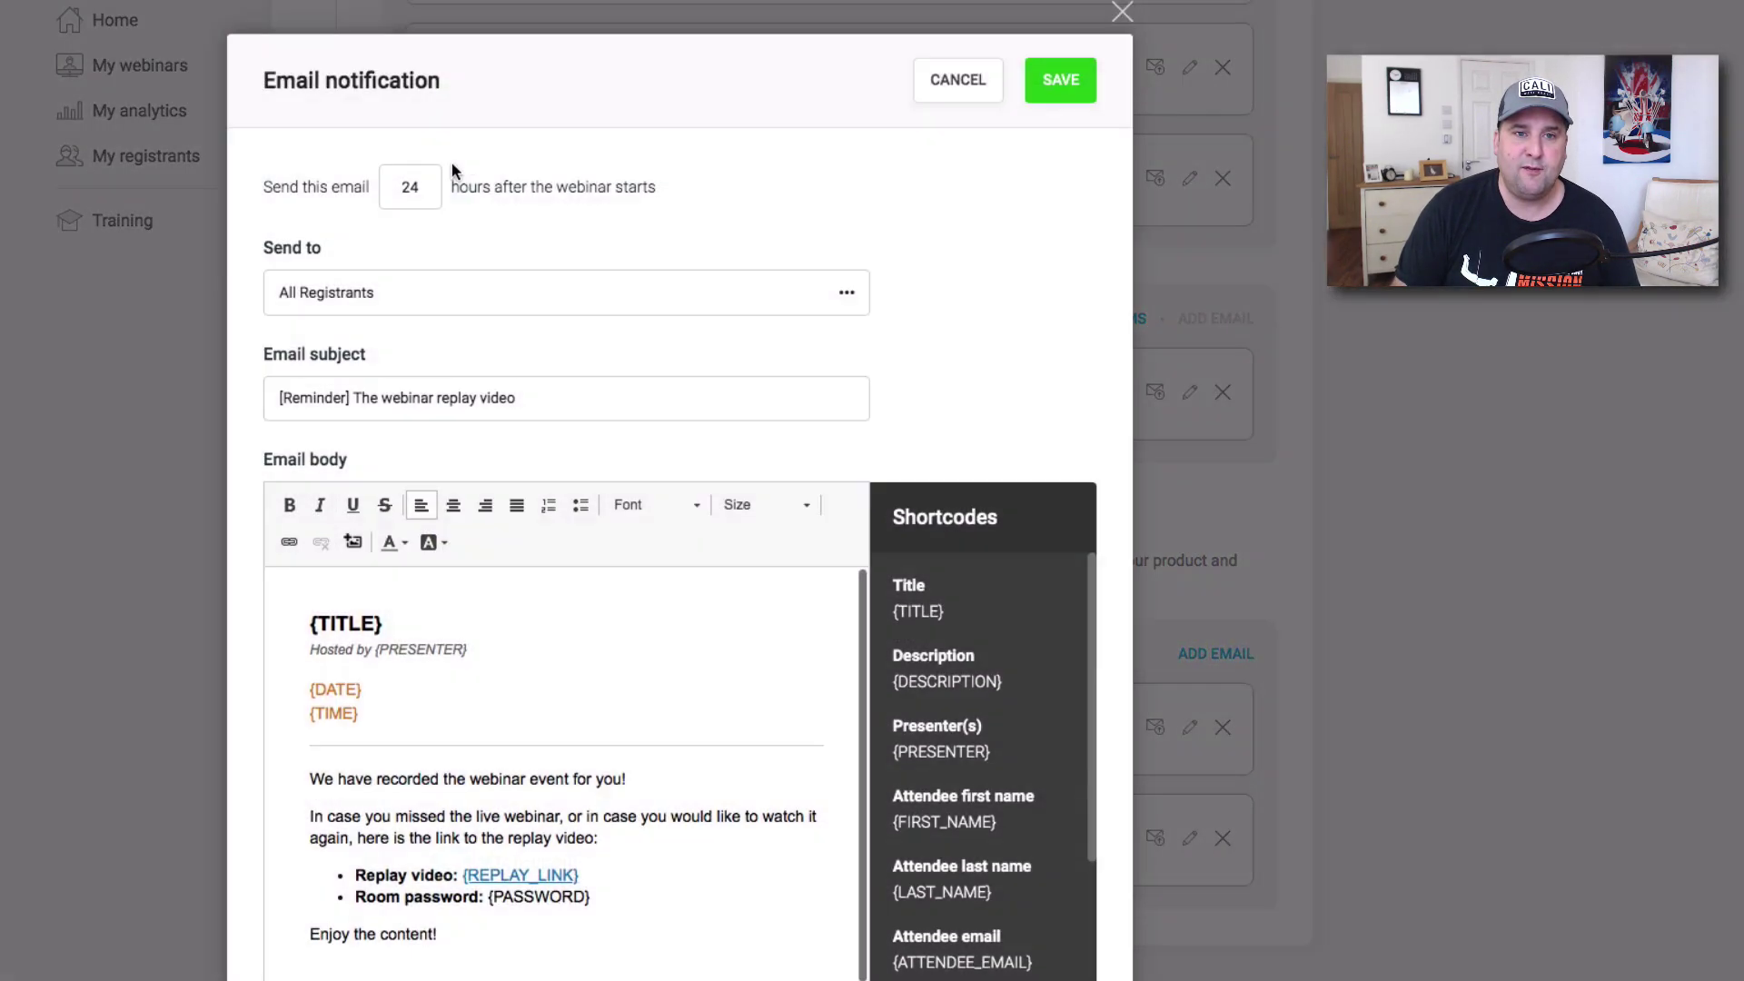
left_click(422, 185)
key("BackSpace")
key("BackSpace")
type("48")
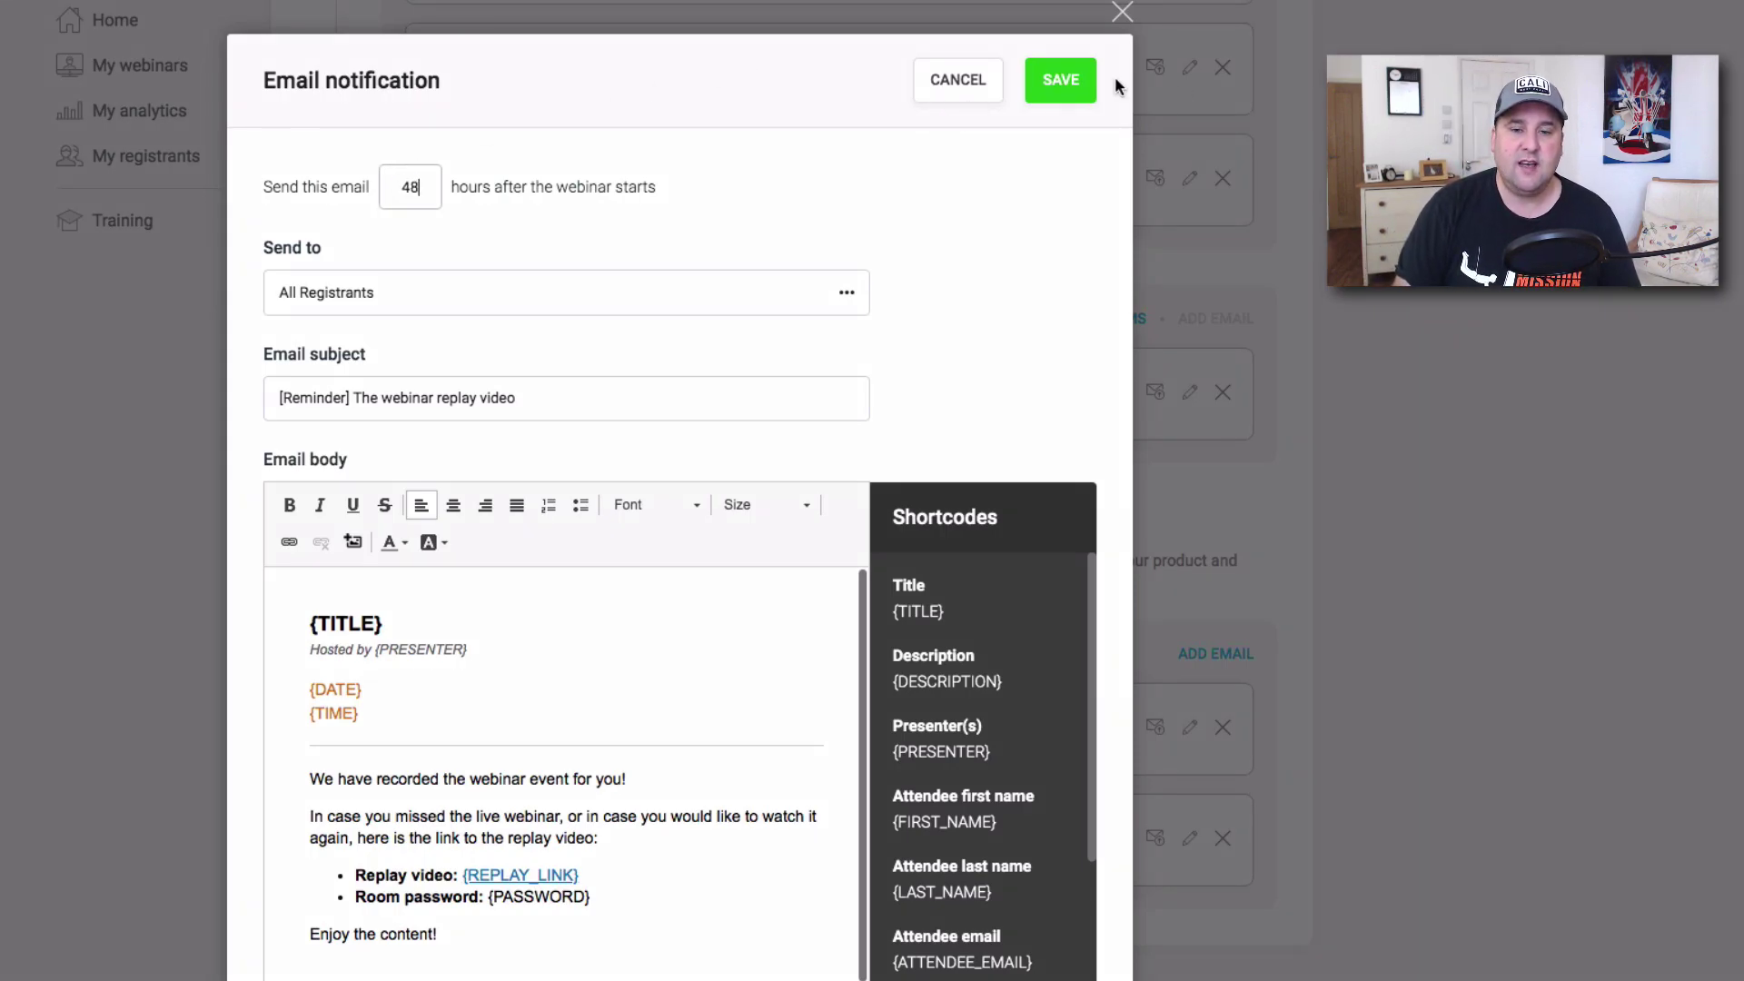
left_click(1067, 87)
Draft a fourth follow-up email with its delay set to 72 hours.
left_click(1204, 669)
double_click(414, 187)
type("72")
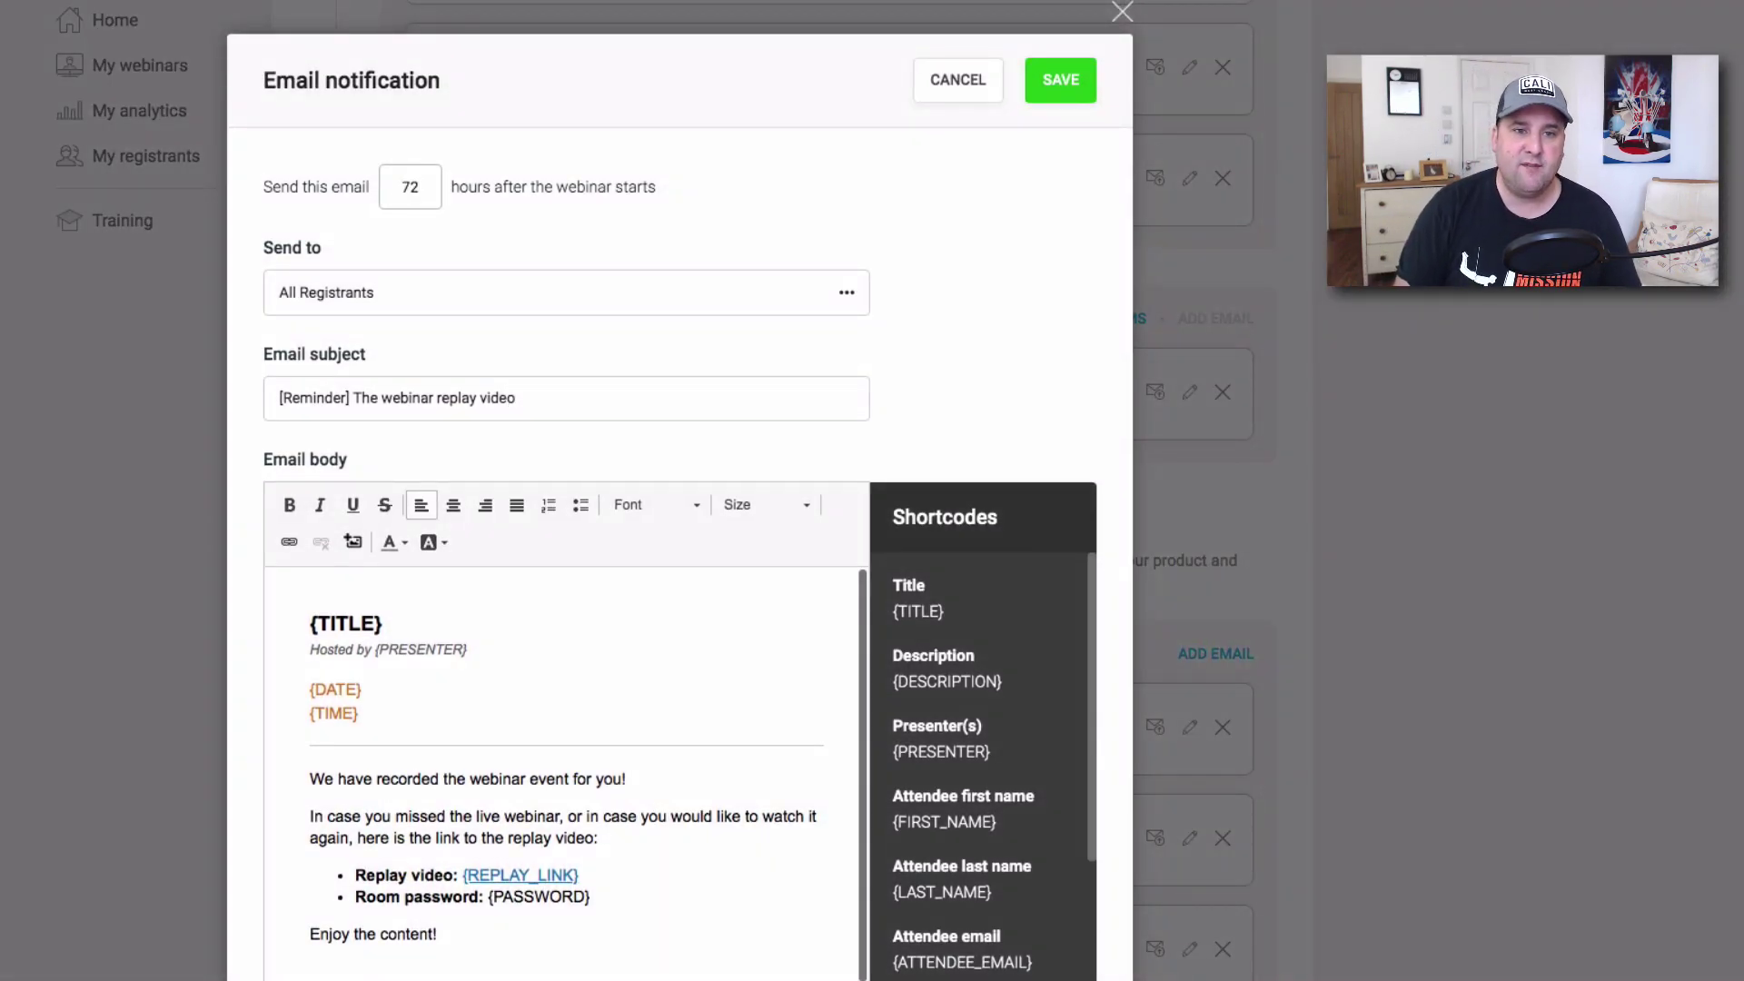
scroll(569, 378, "down", 1)
left_click_drag(552, 328, 202, 331)
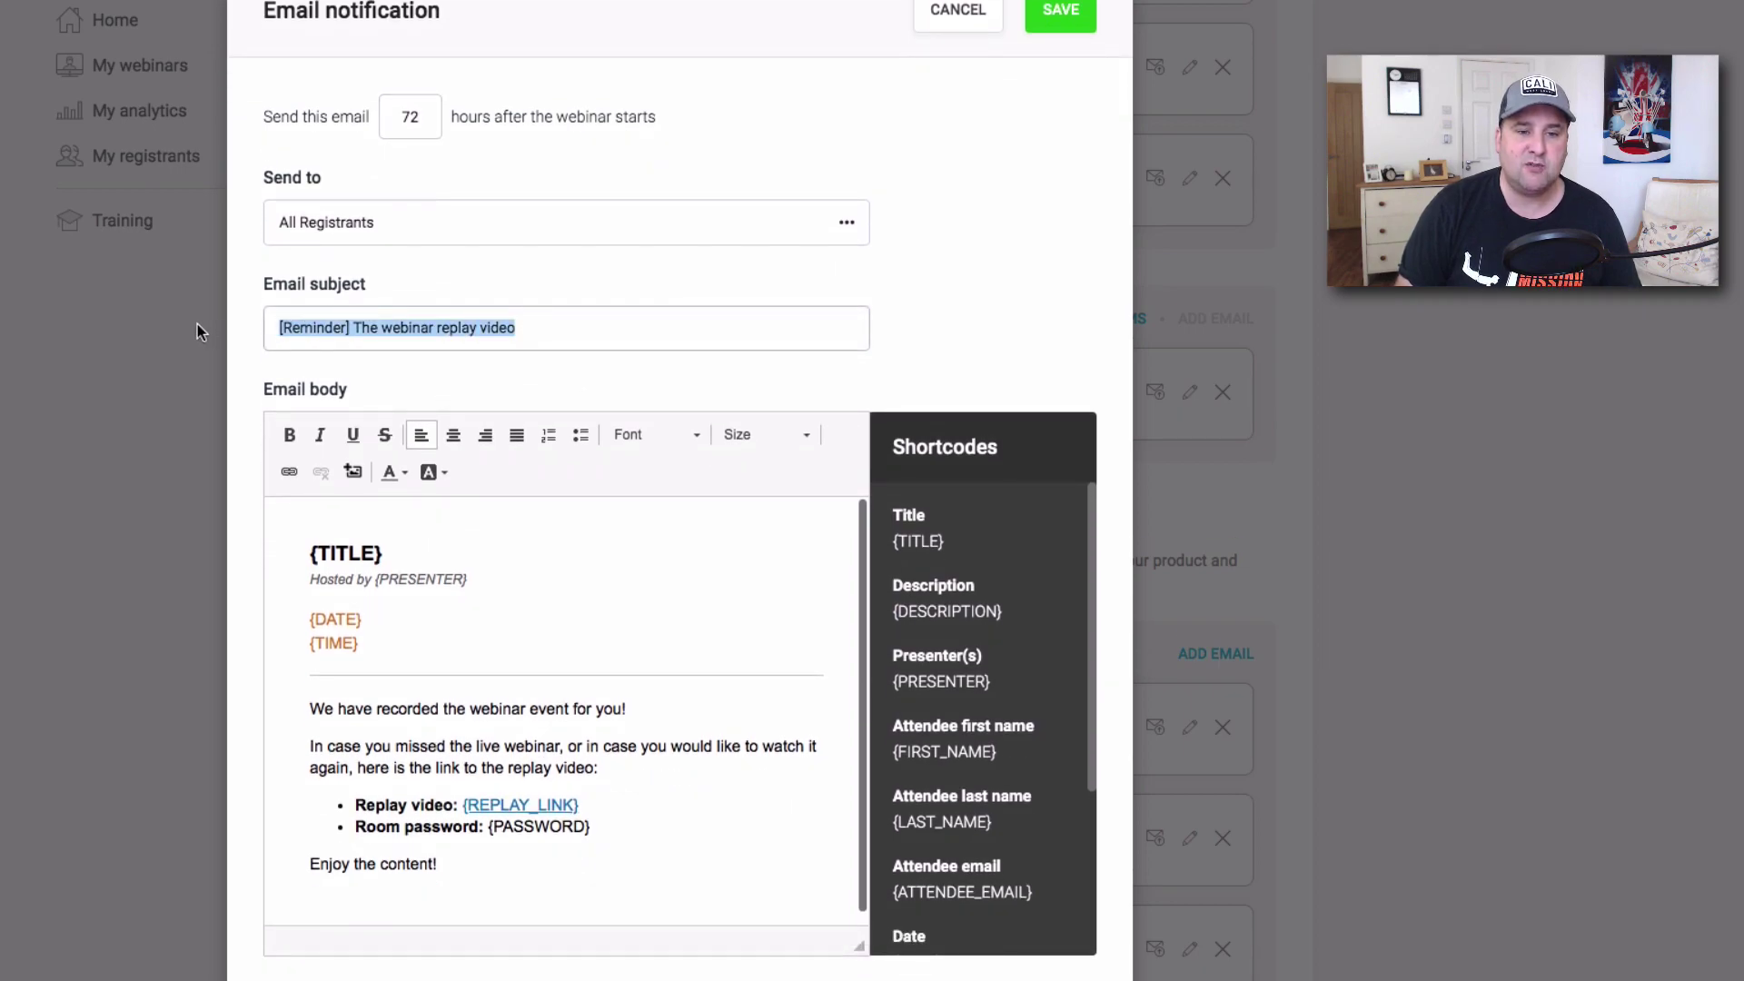
scroll(712, 269, "down", 2)
scroll(627, 370, "up", 3)
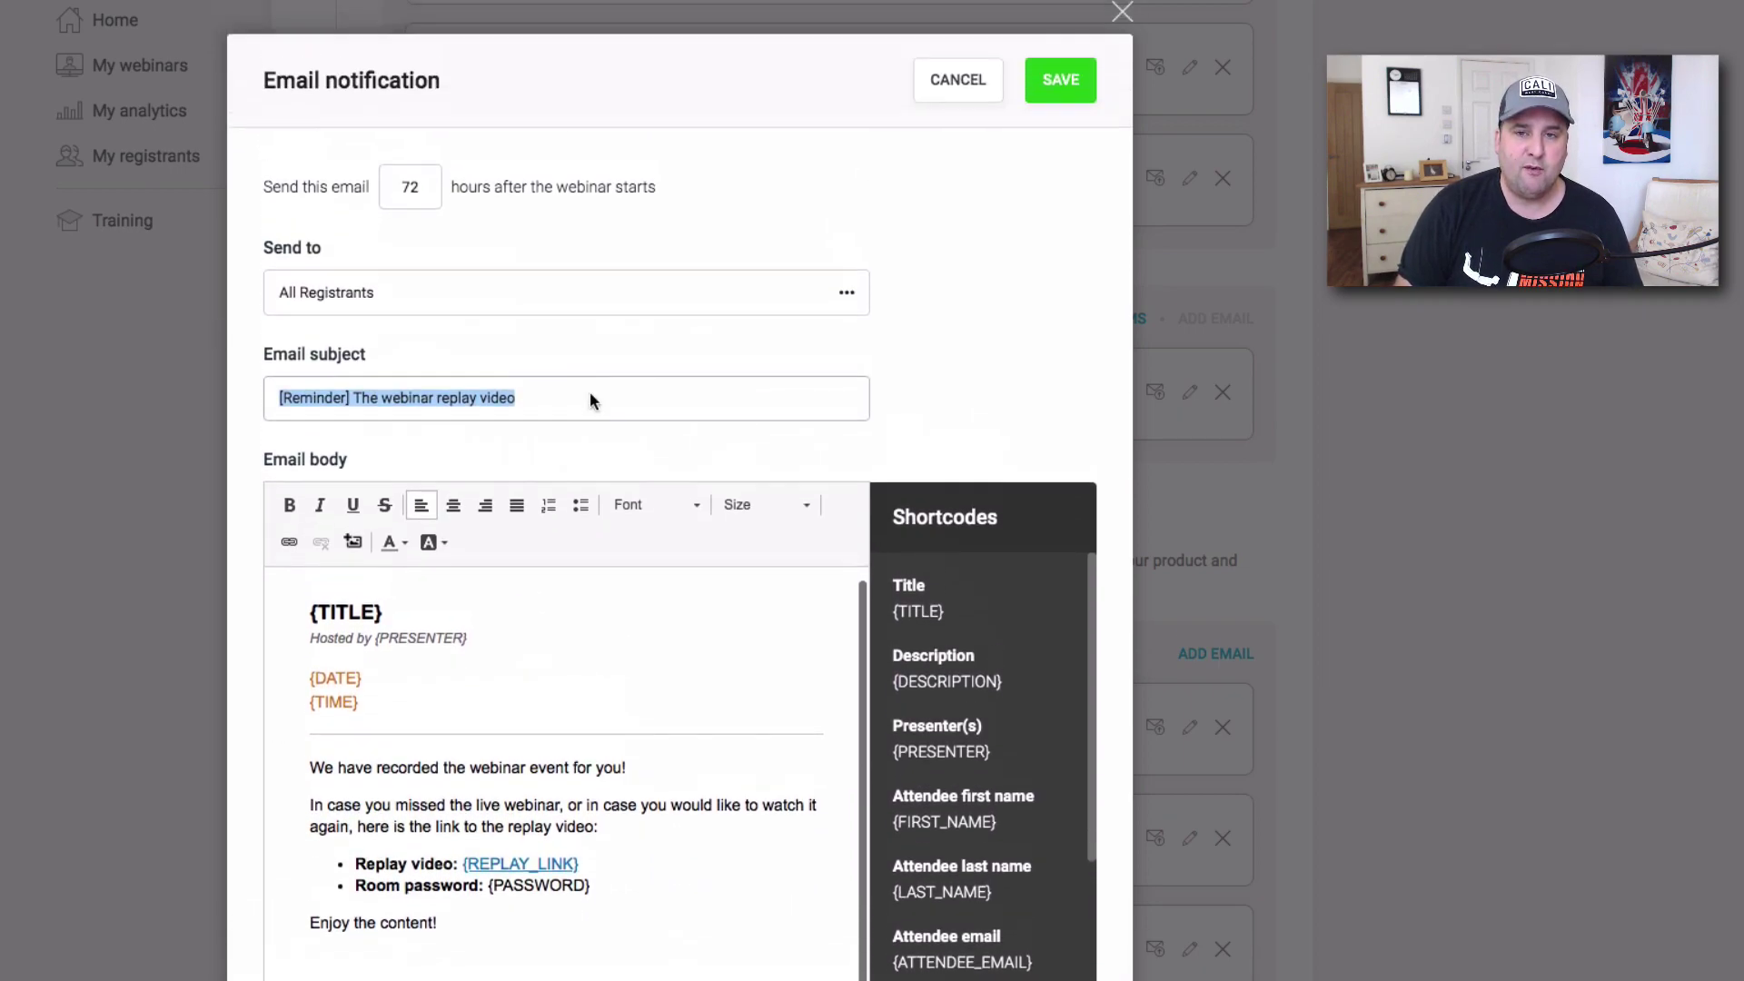
Save the 72-hour follow-up and confirm reminders totalling 10 emails, 0 phone notifications.
left_click(1058, 81)
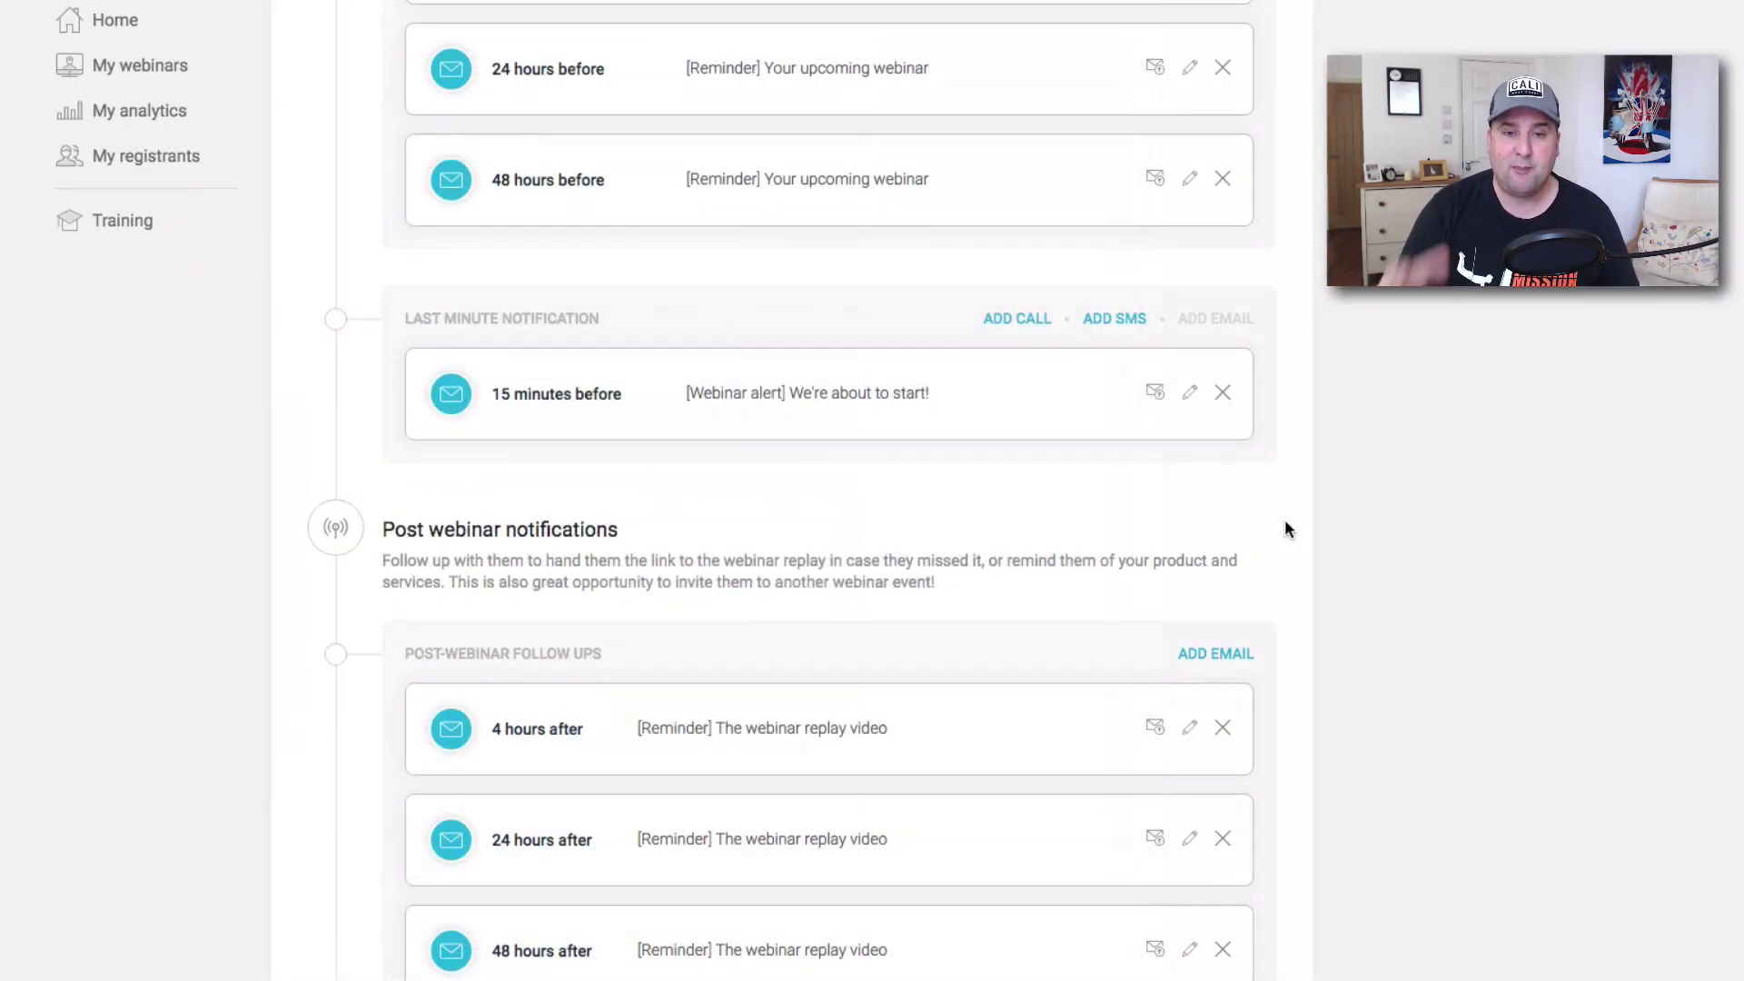
scroll(1206, 516, "down", 4)
scroll(1204, 515, "up", 7)
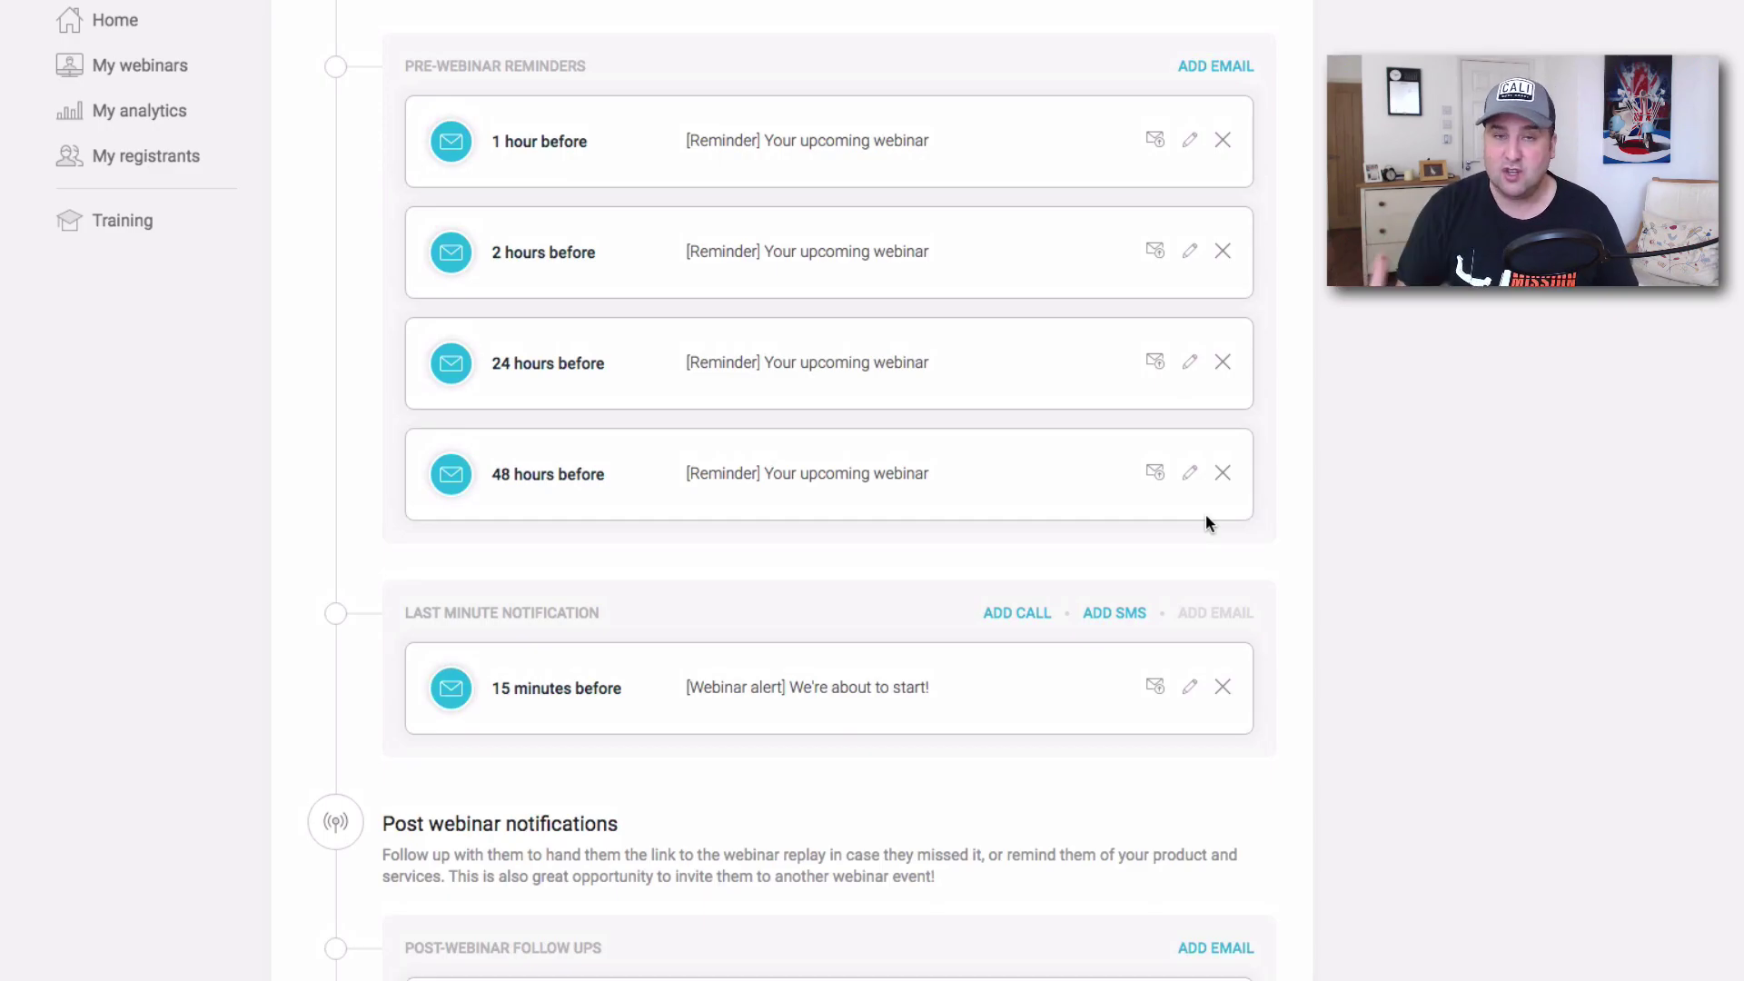
scroll(1206, 522, "down", 7)
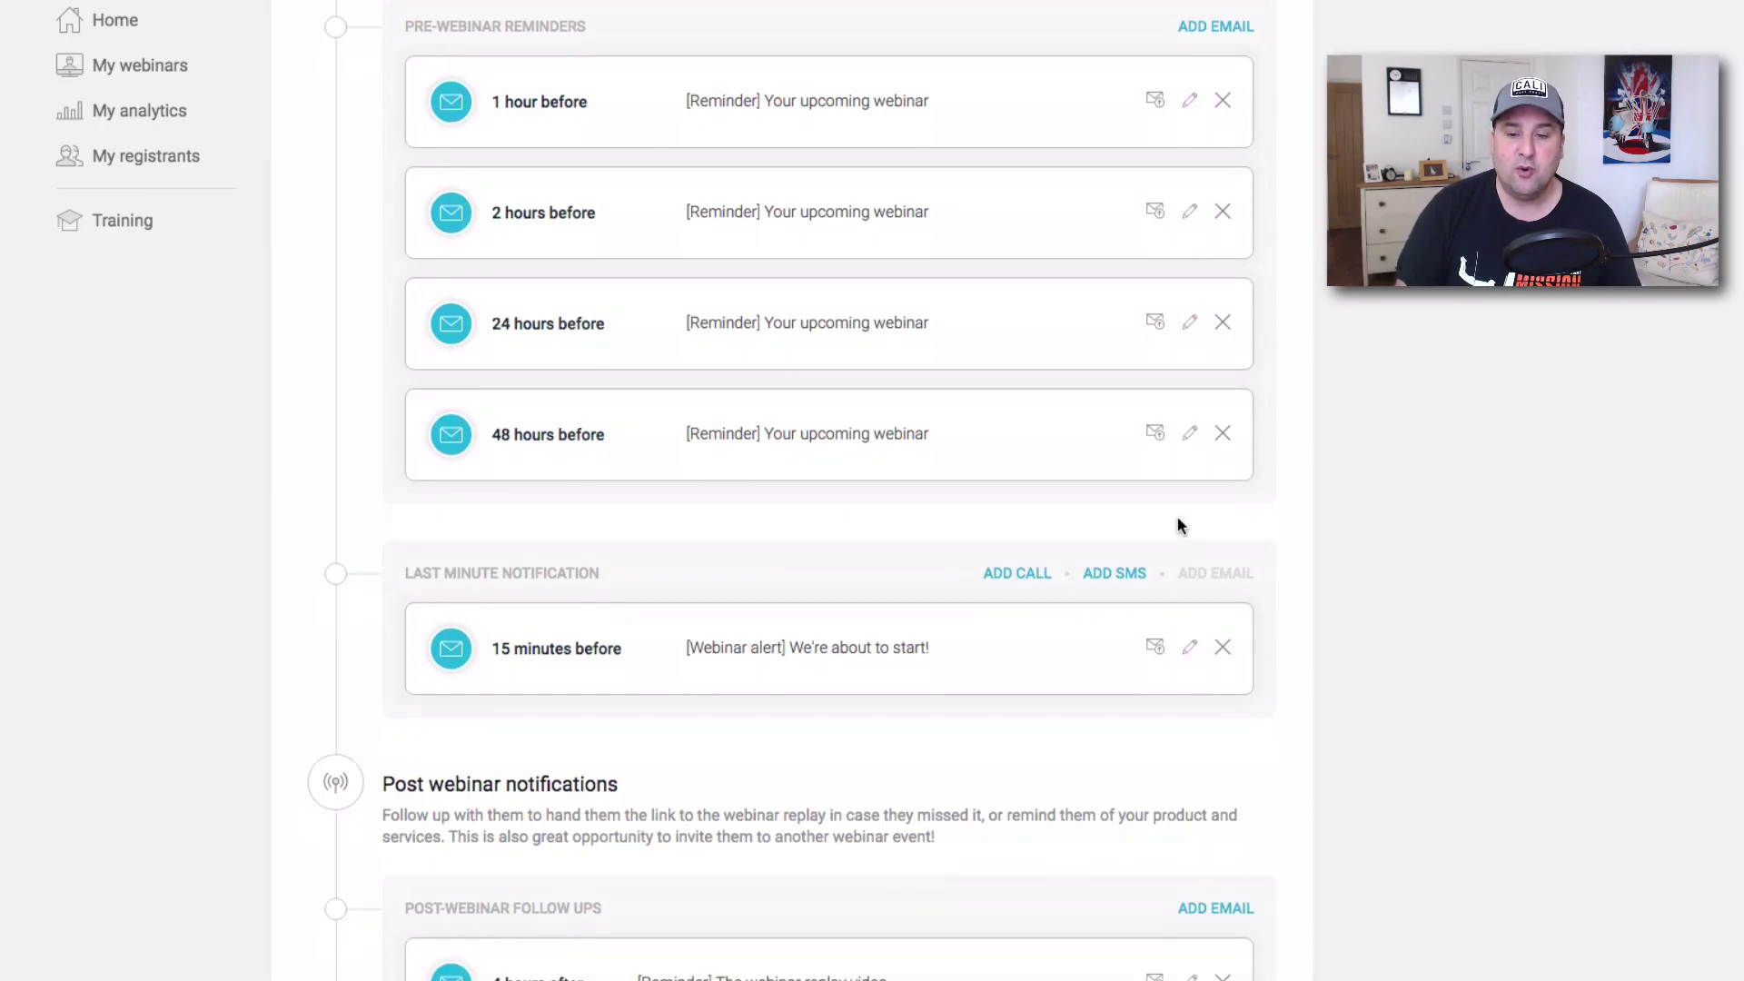
scroll(1177, 525, "up", 5)
scroll(1174, 525, "up", 15)
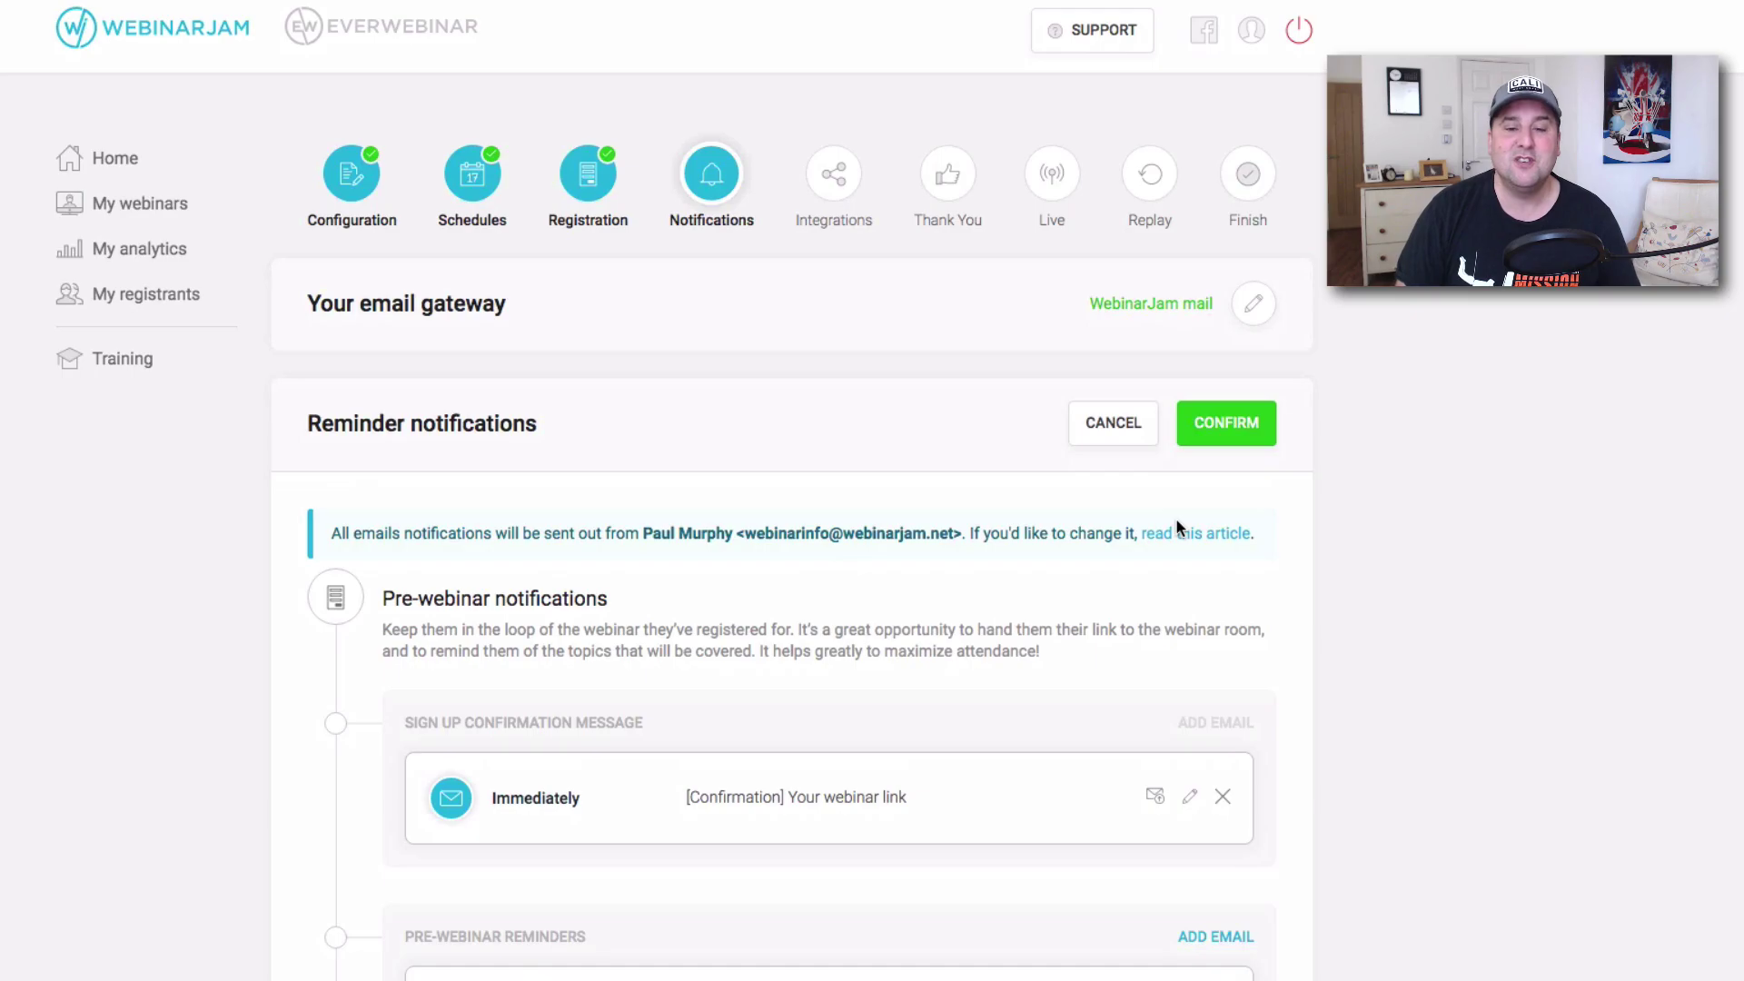
scroll(1175, 523, "down", 1)
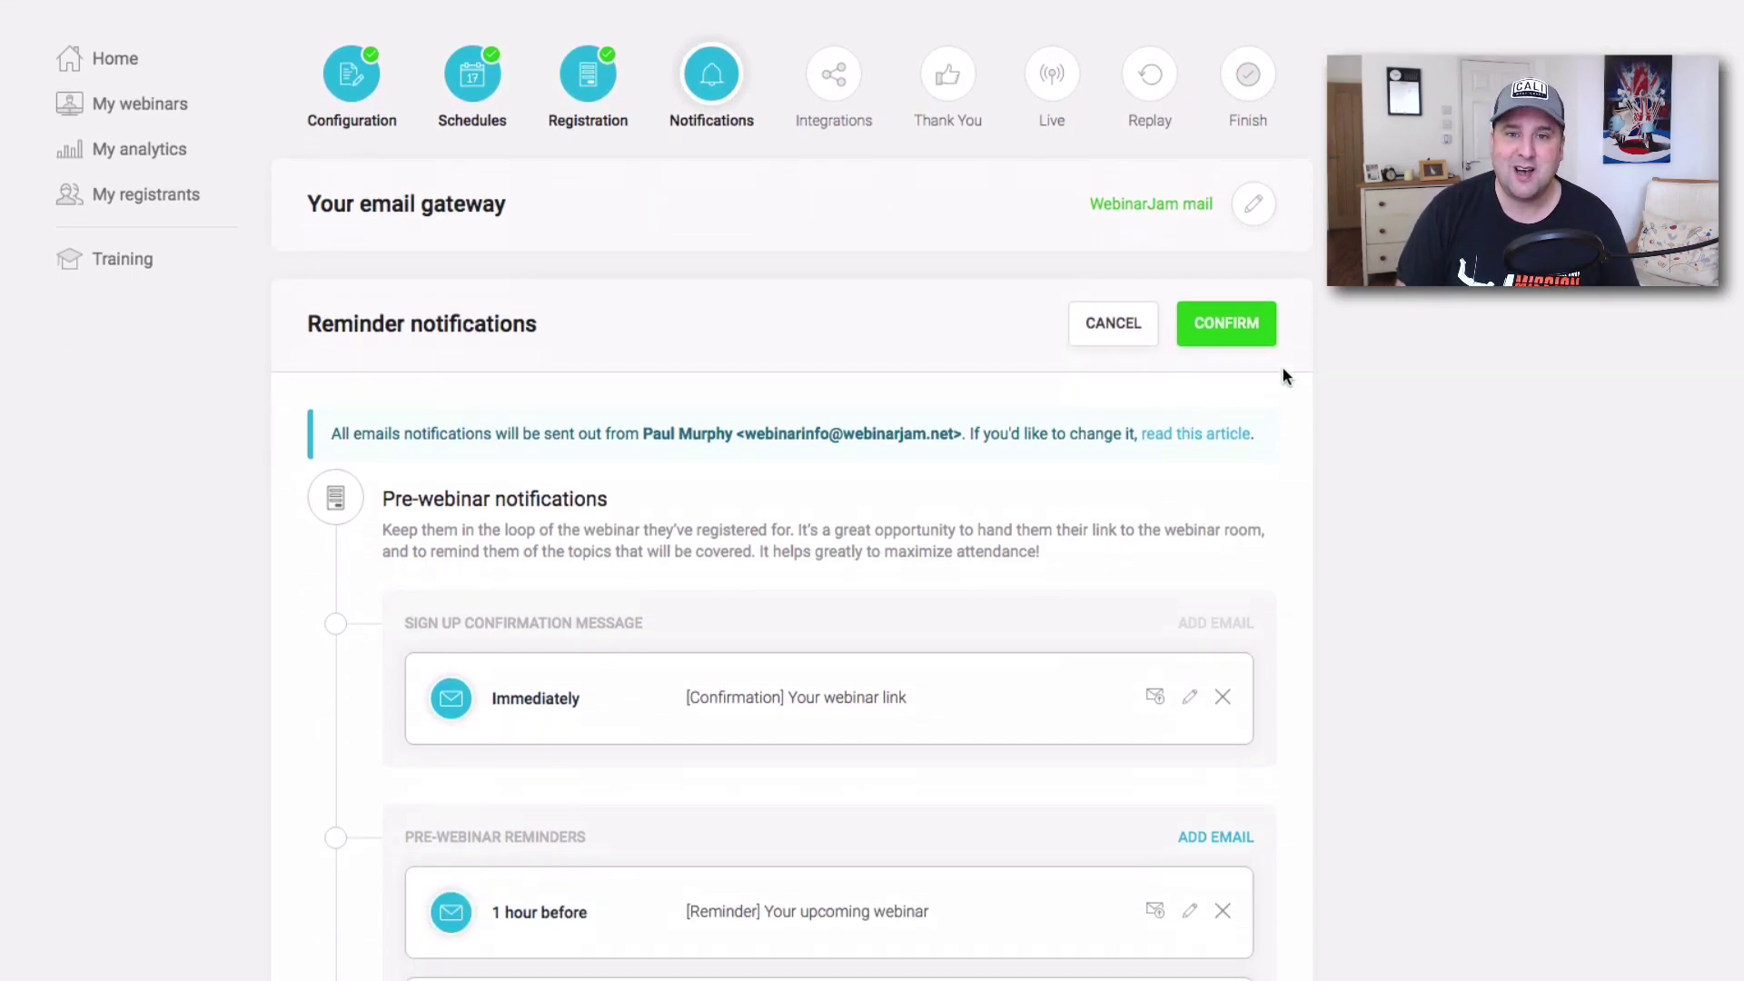
left_click(1197, 327)
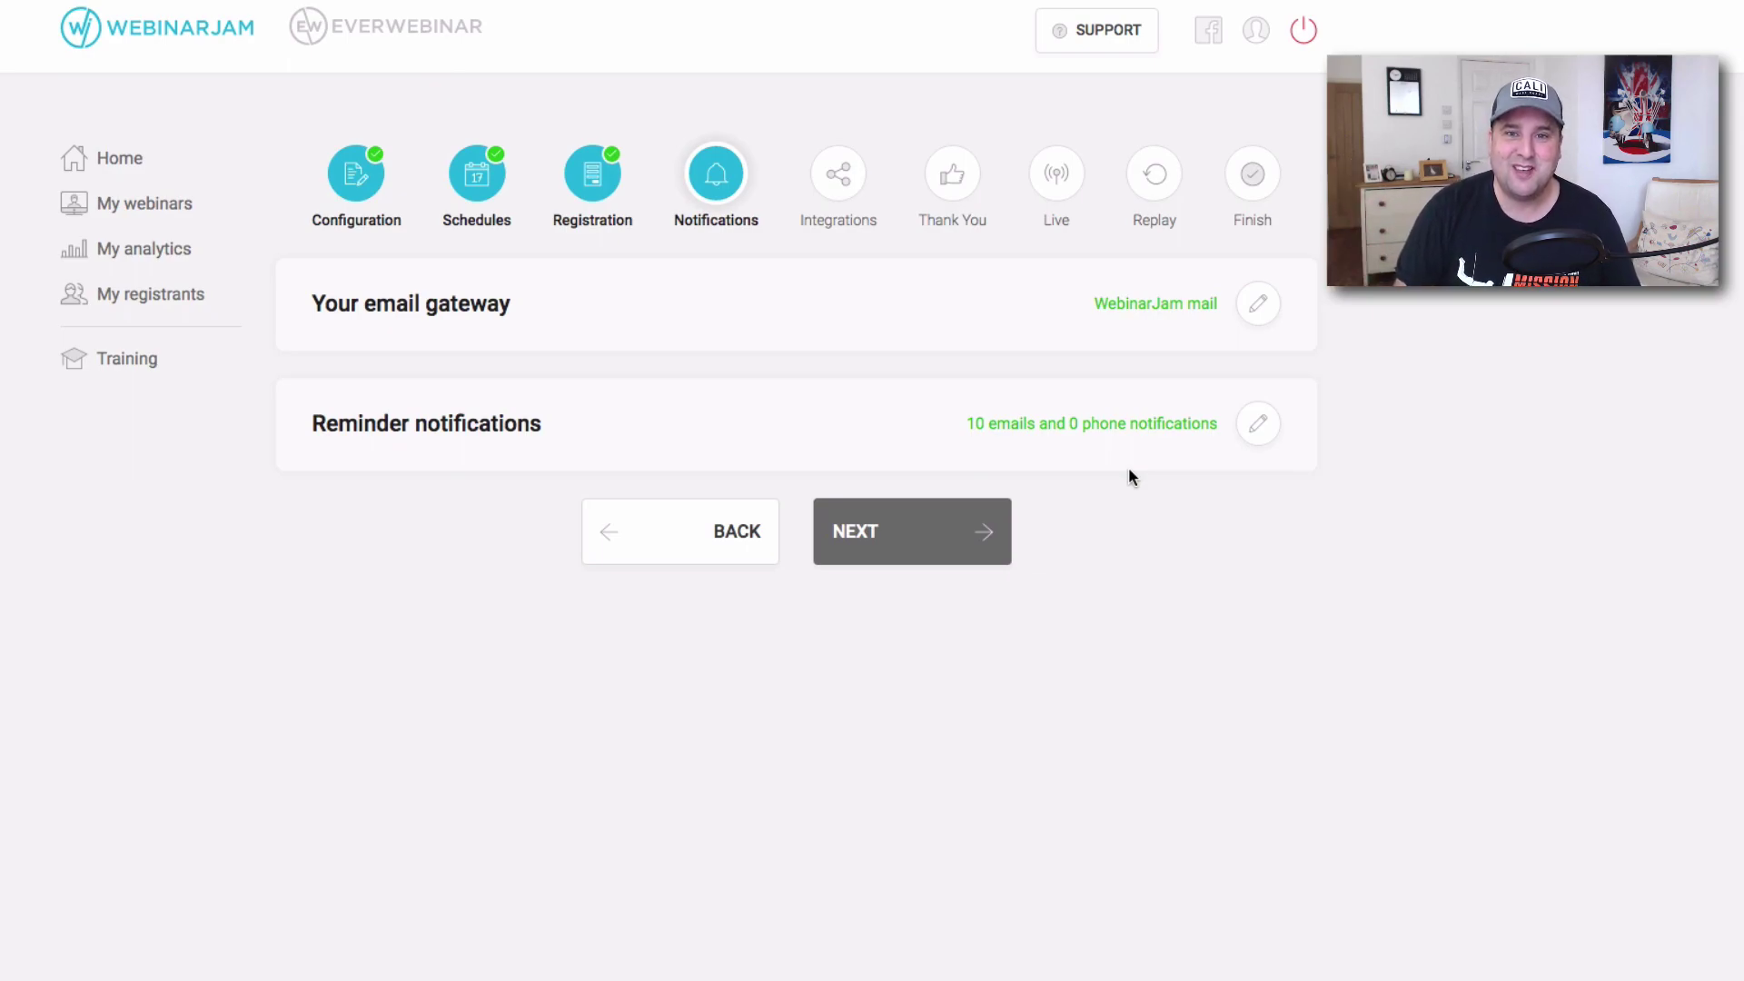
Go to the Integrations step and confirm the email autoresponder as Not configured.
left_click(968, 556)
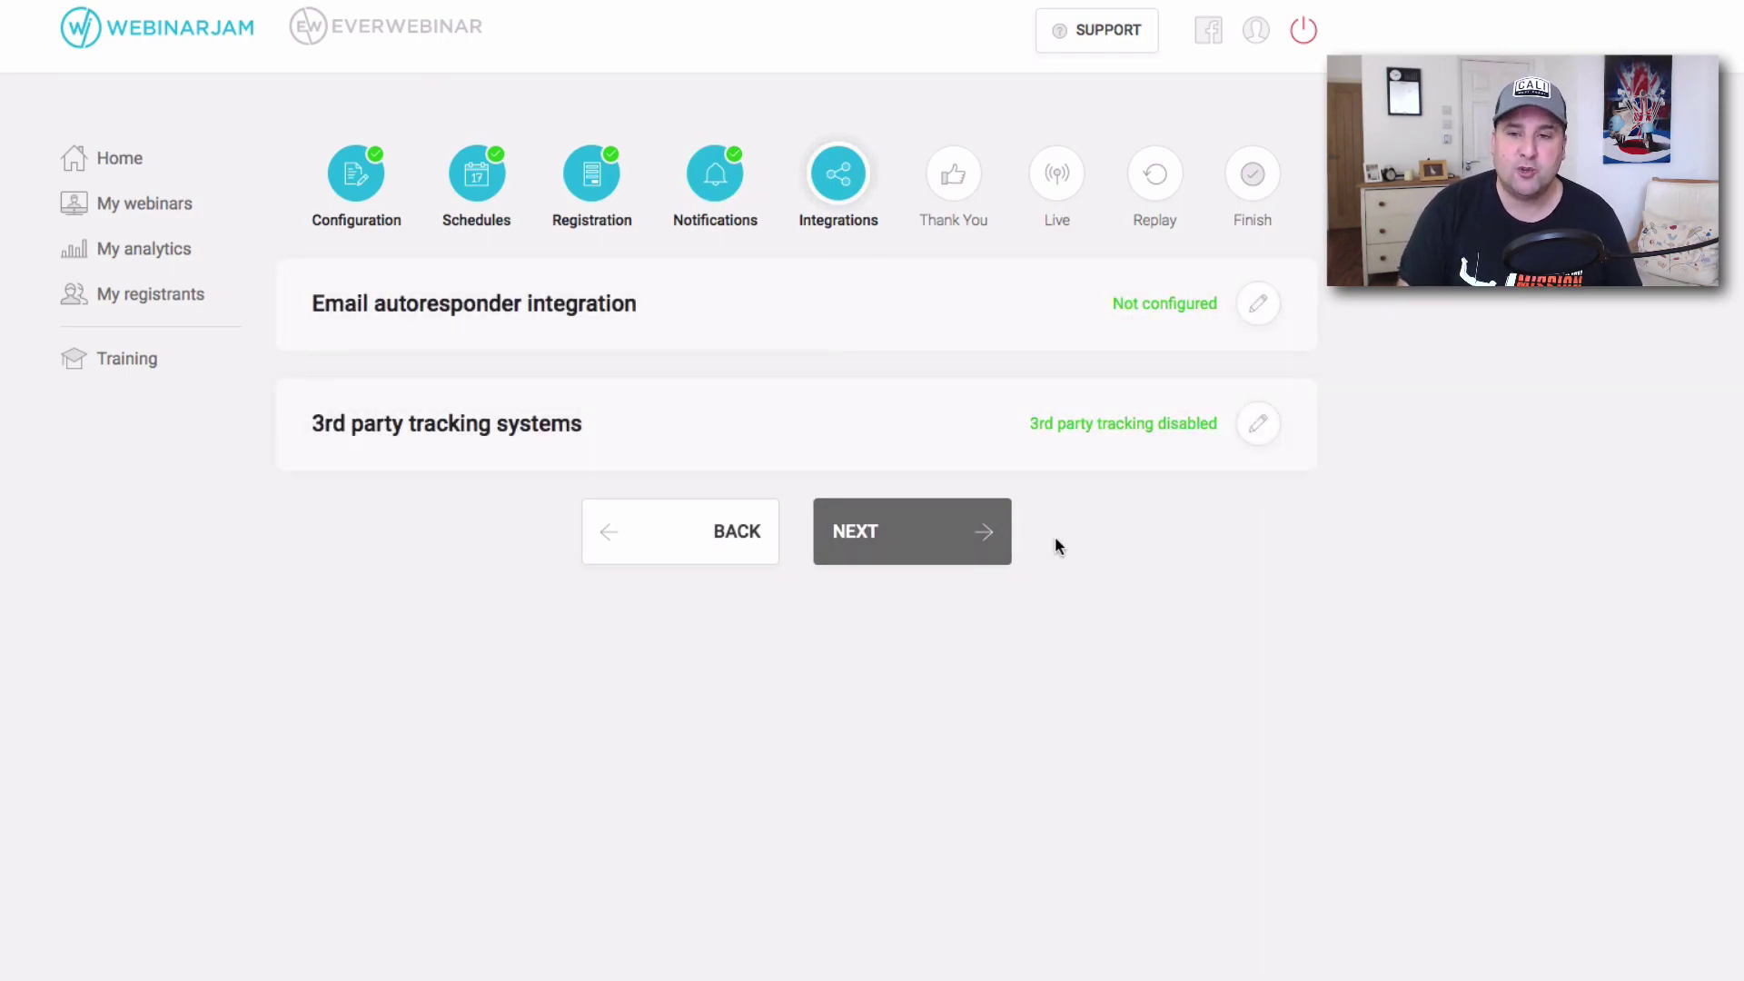
left_click(1277, 308)
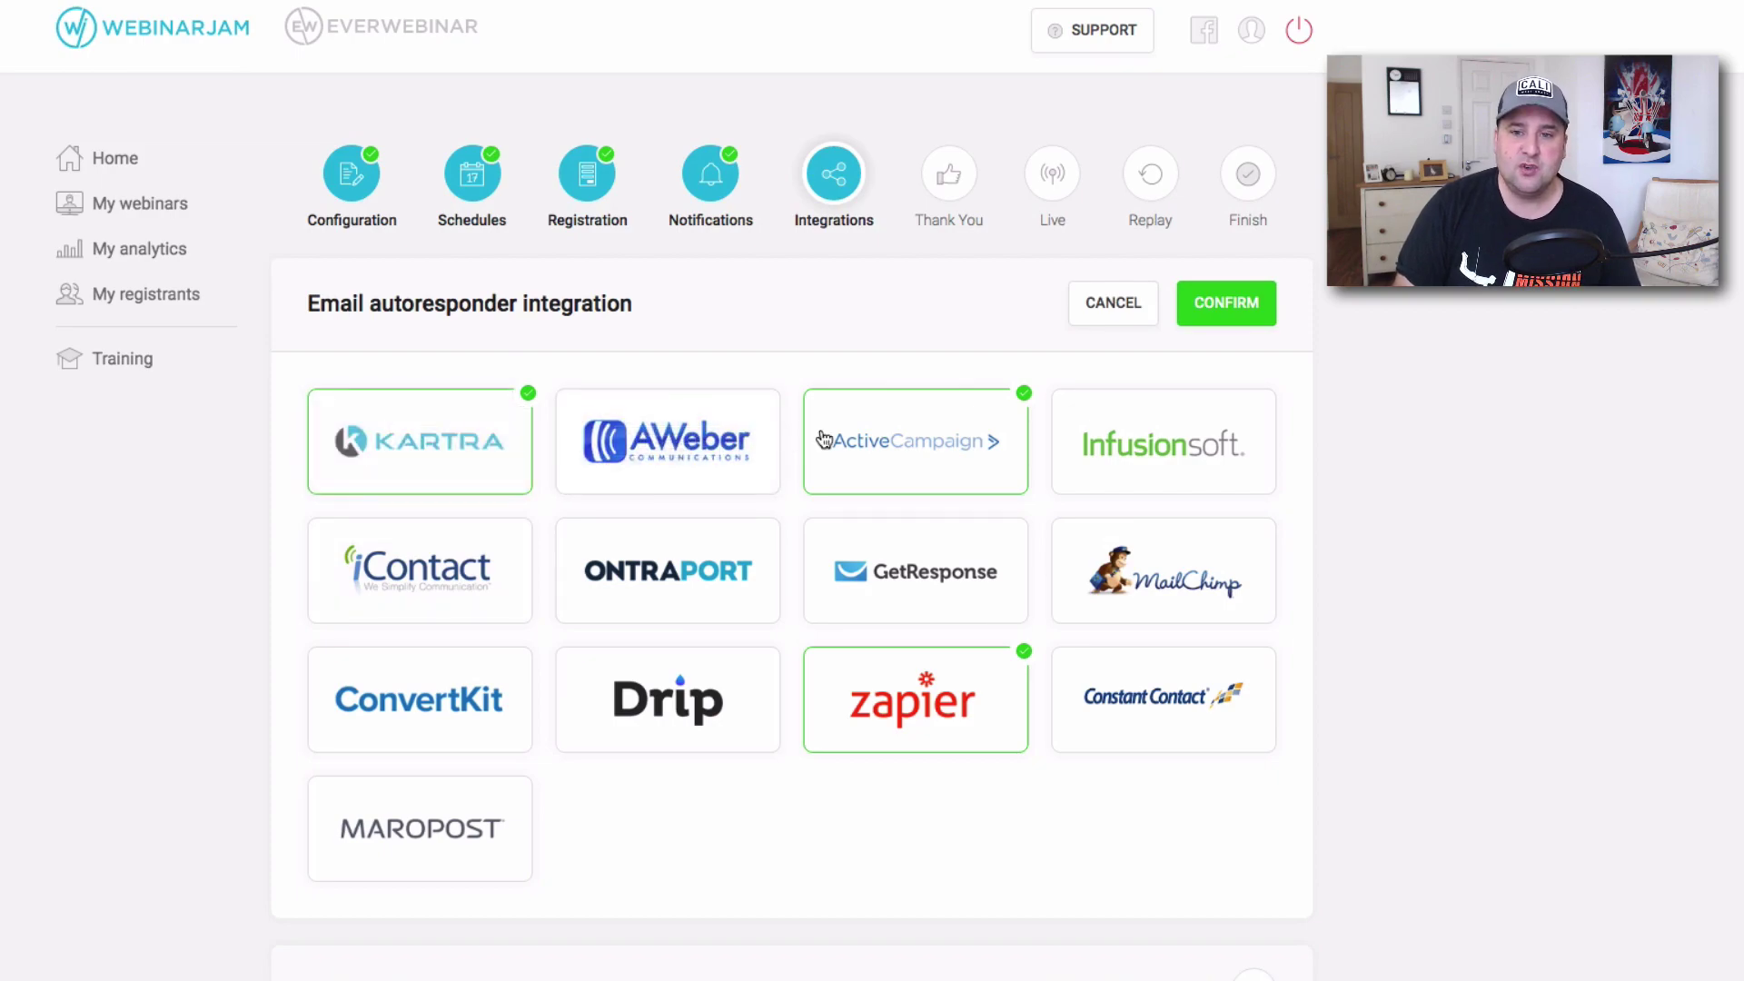
mouse_move(952, 688)
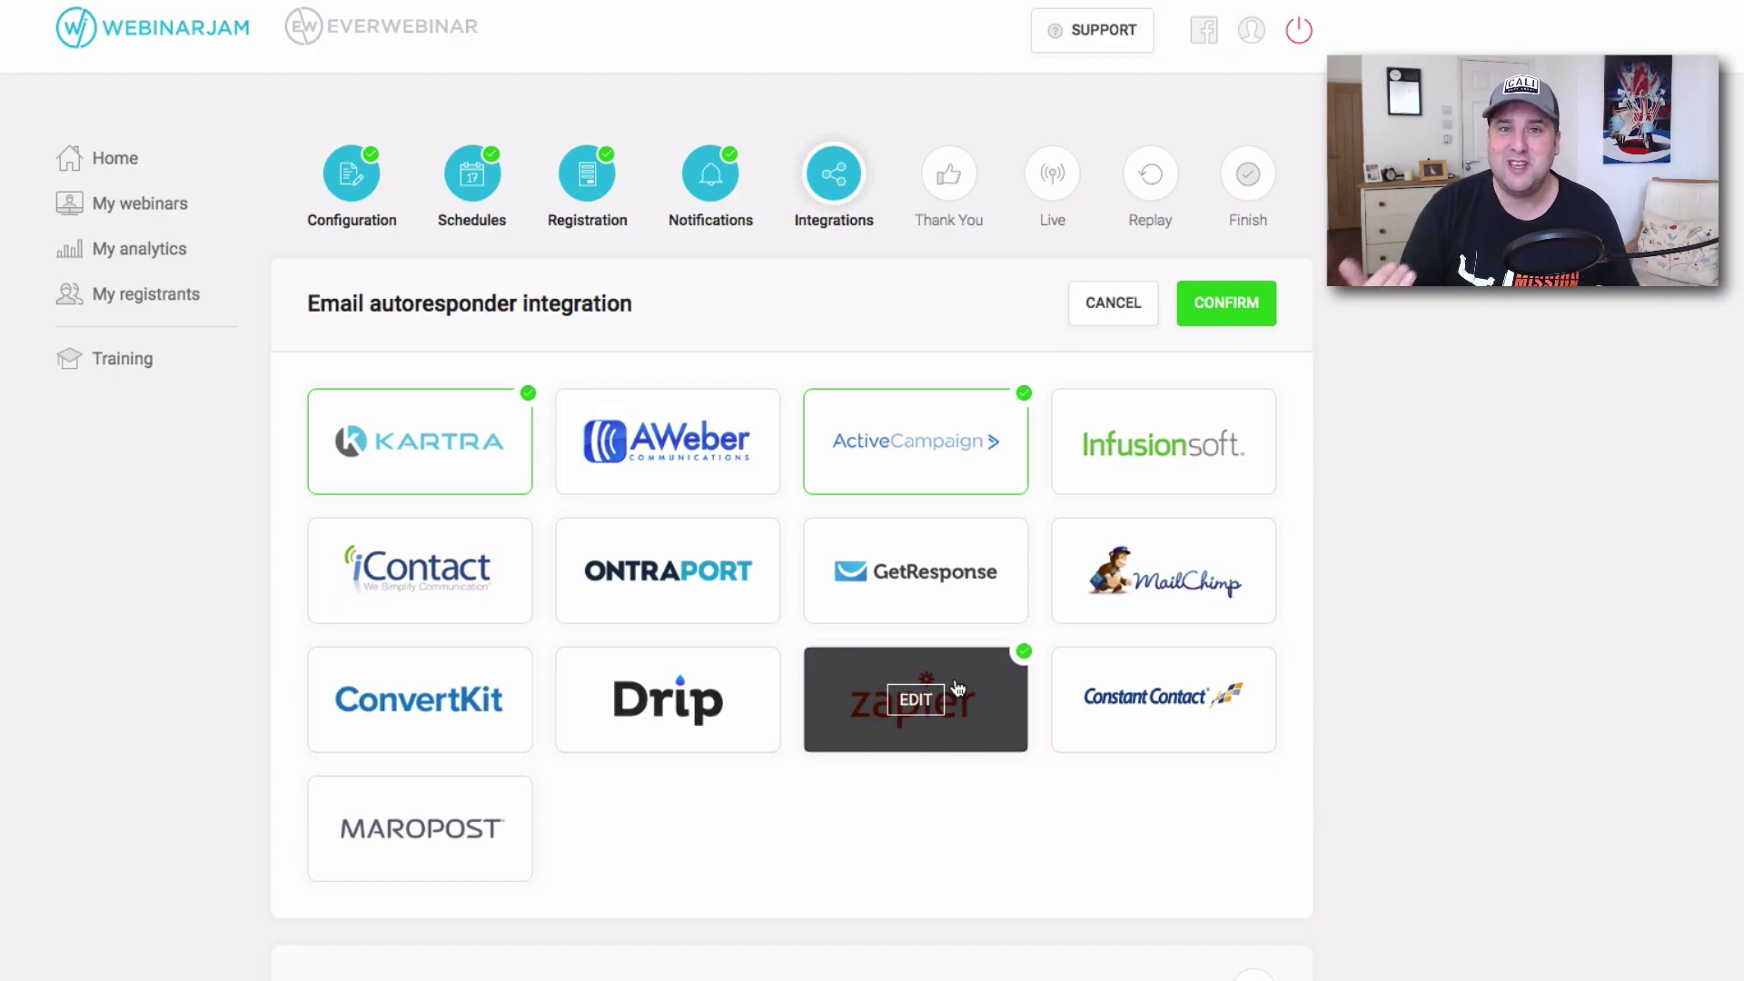
mouse_move(432, 459)
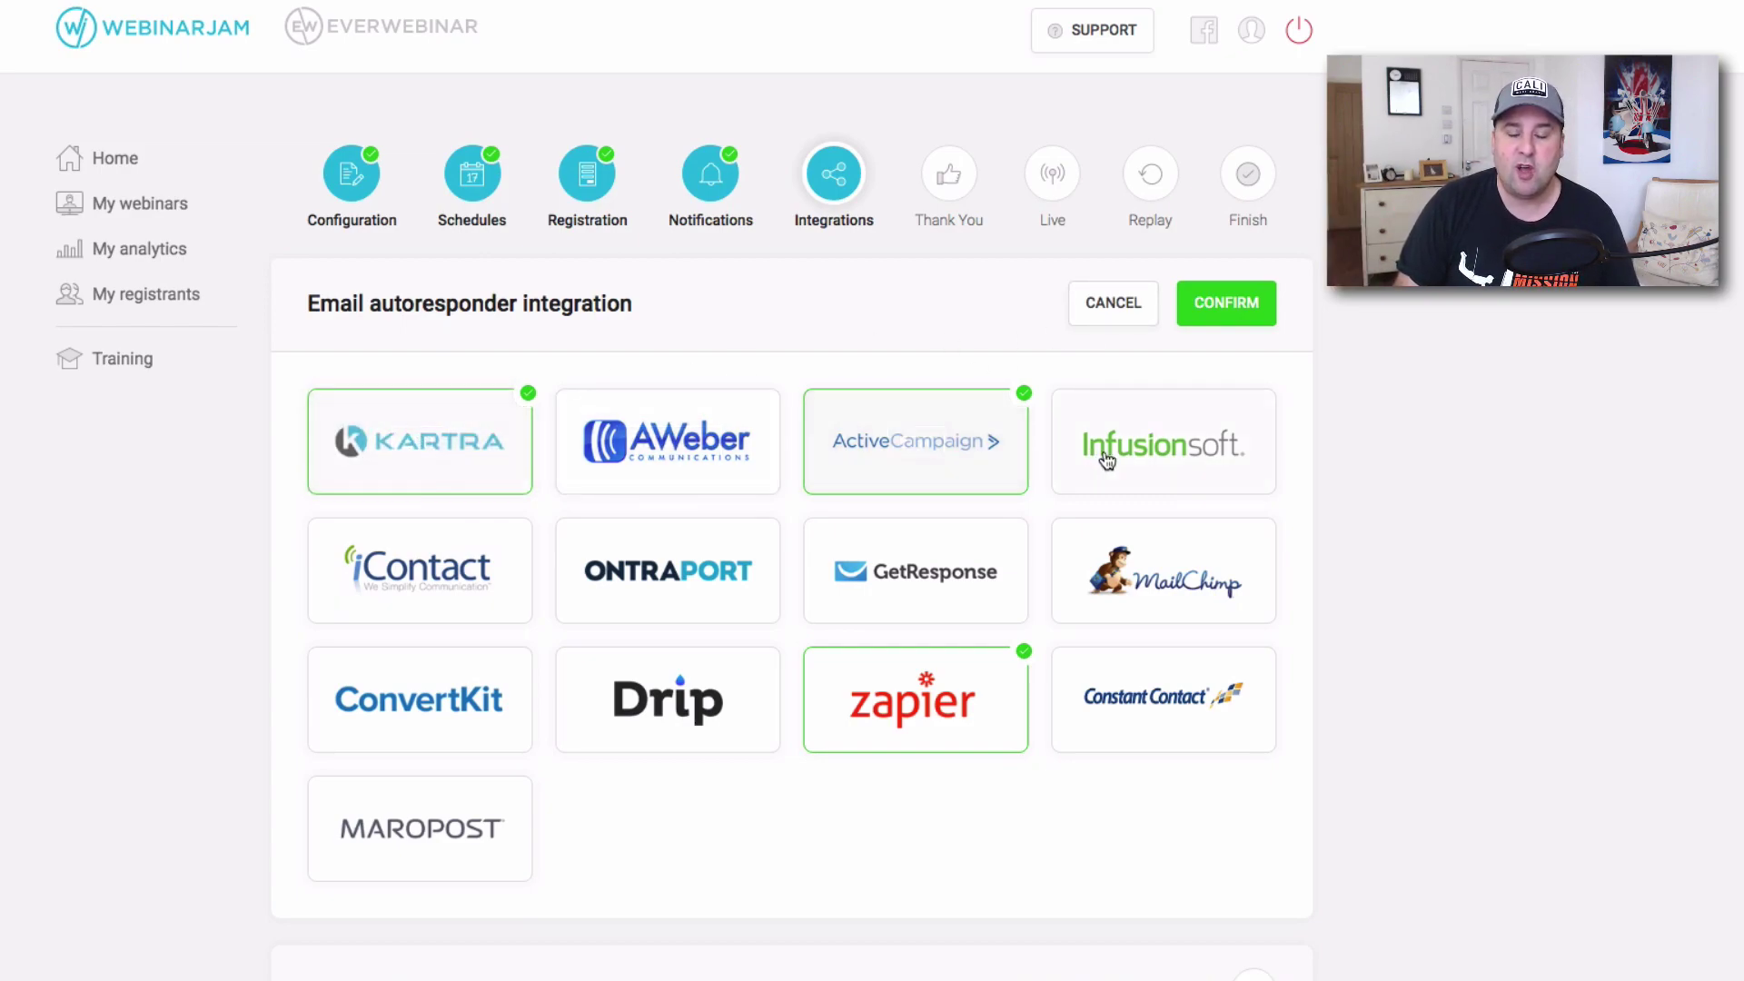
mouse_move(372, 567)
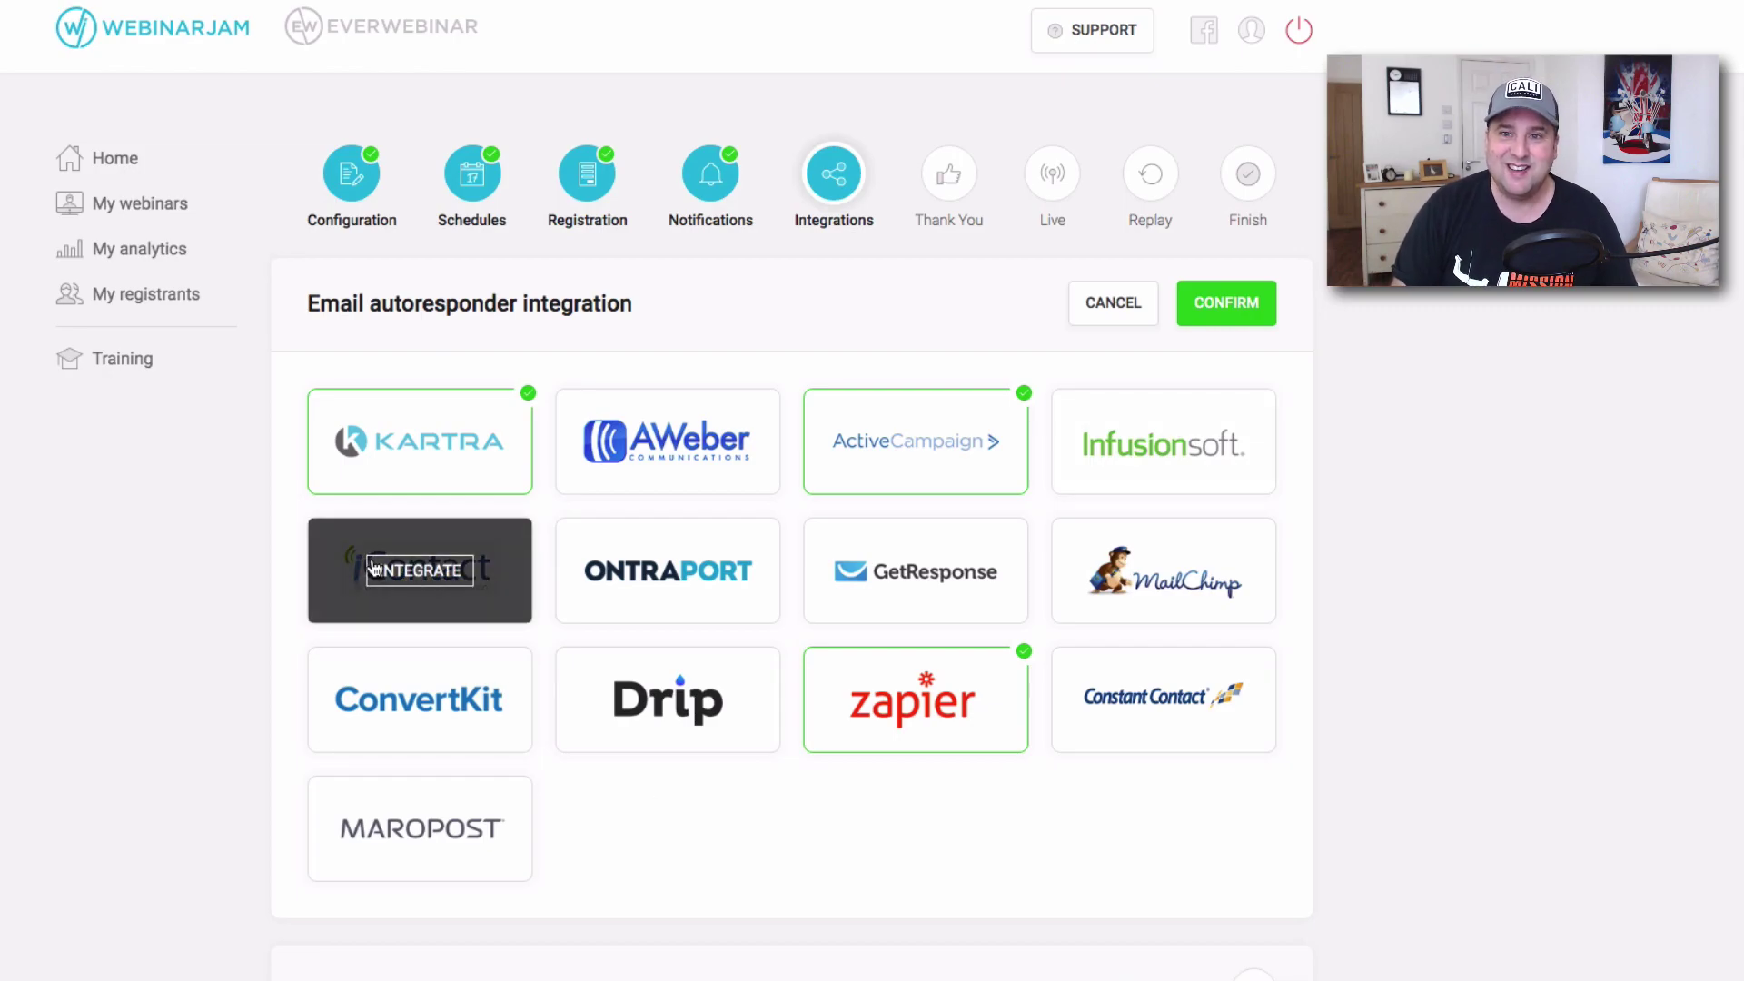
left_click(1240, 314)
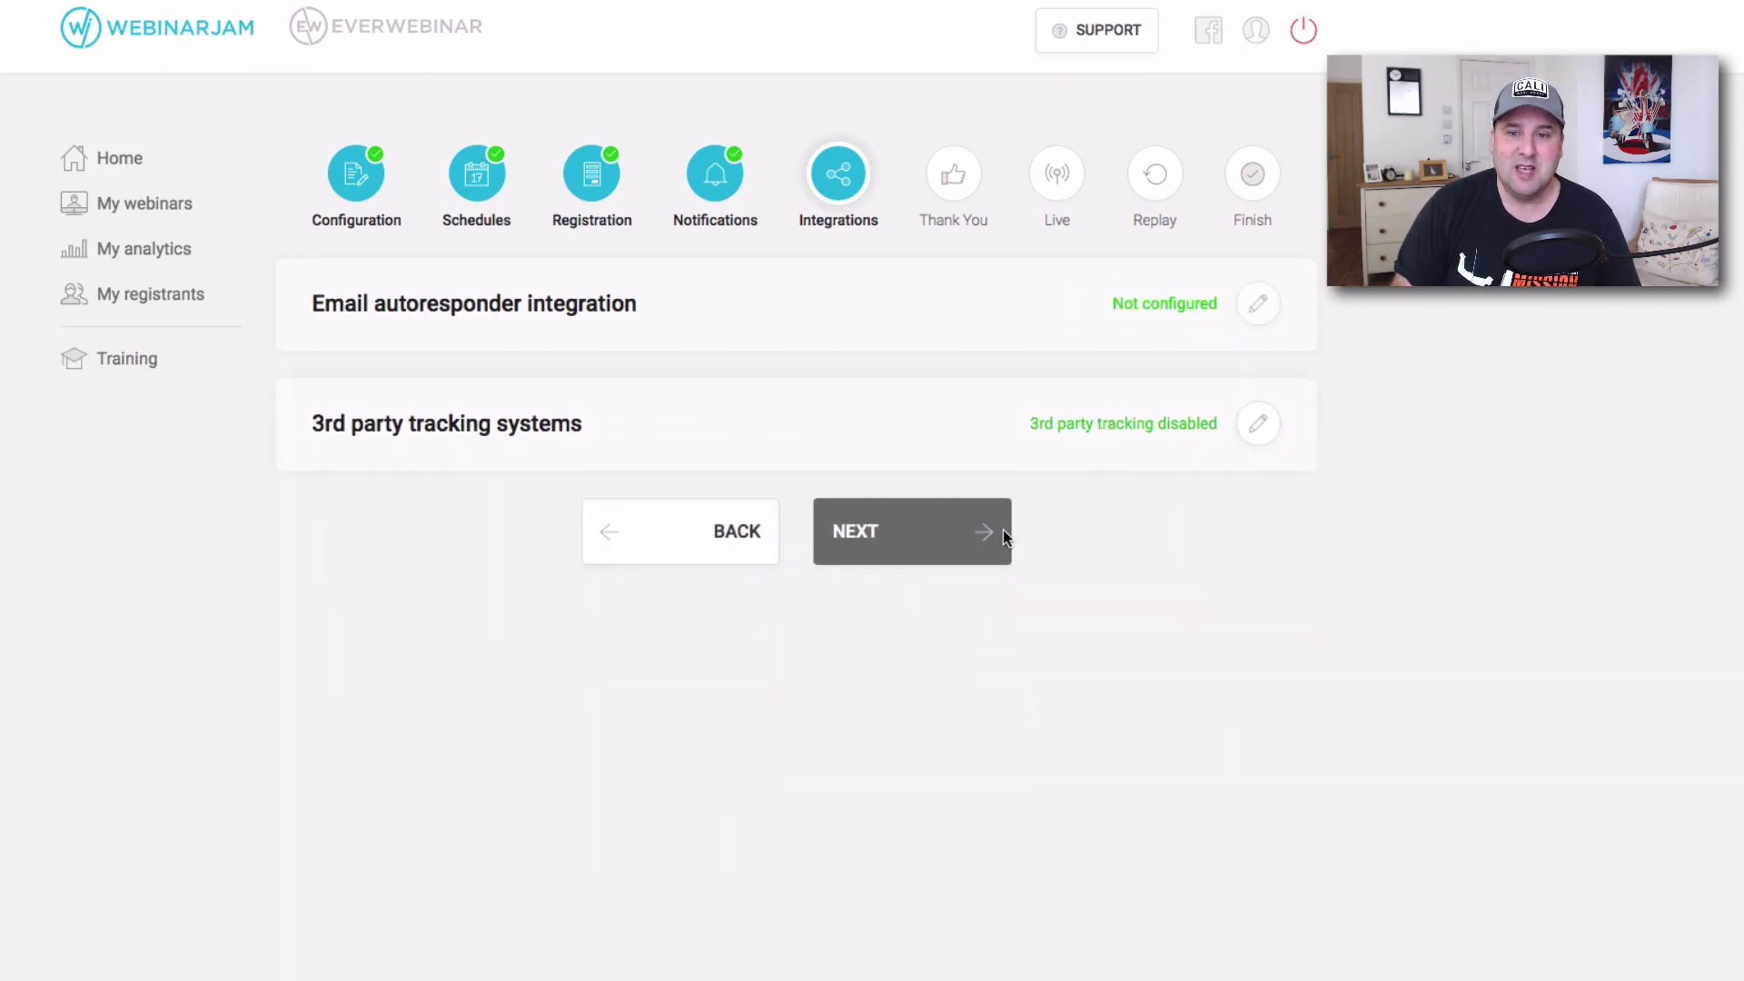
left_click(1257, 425)
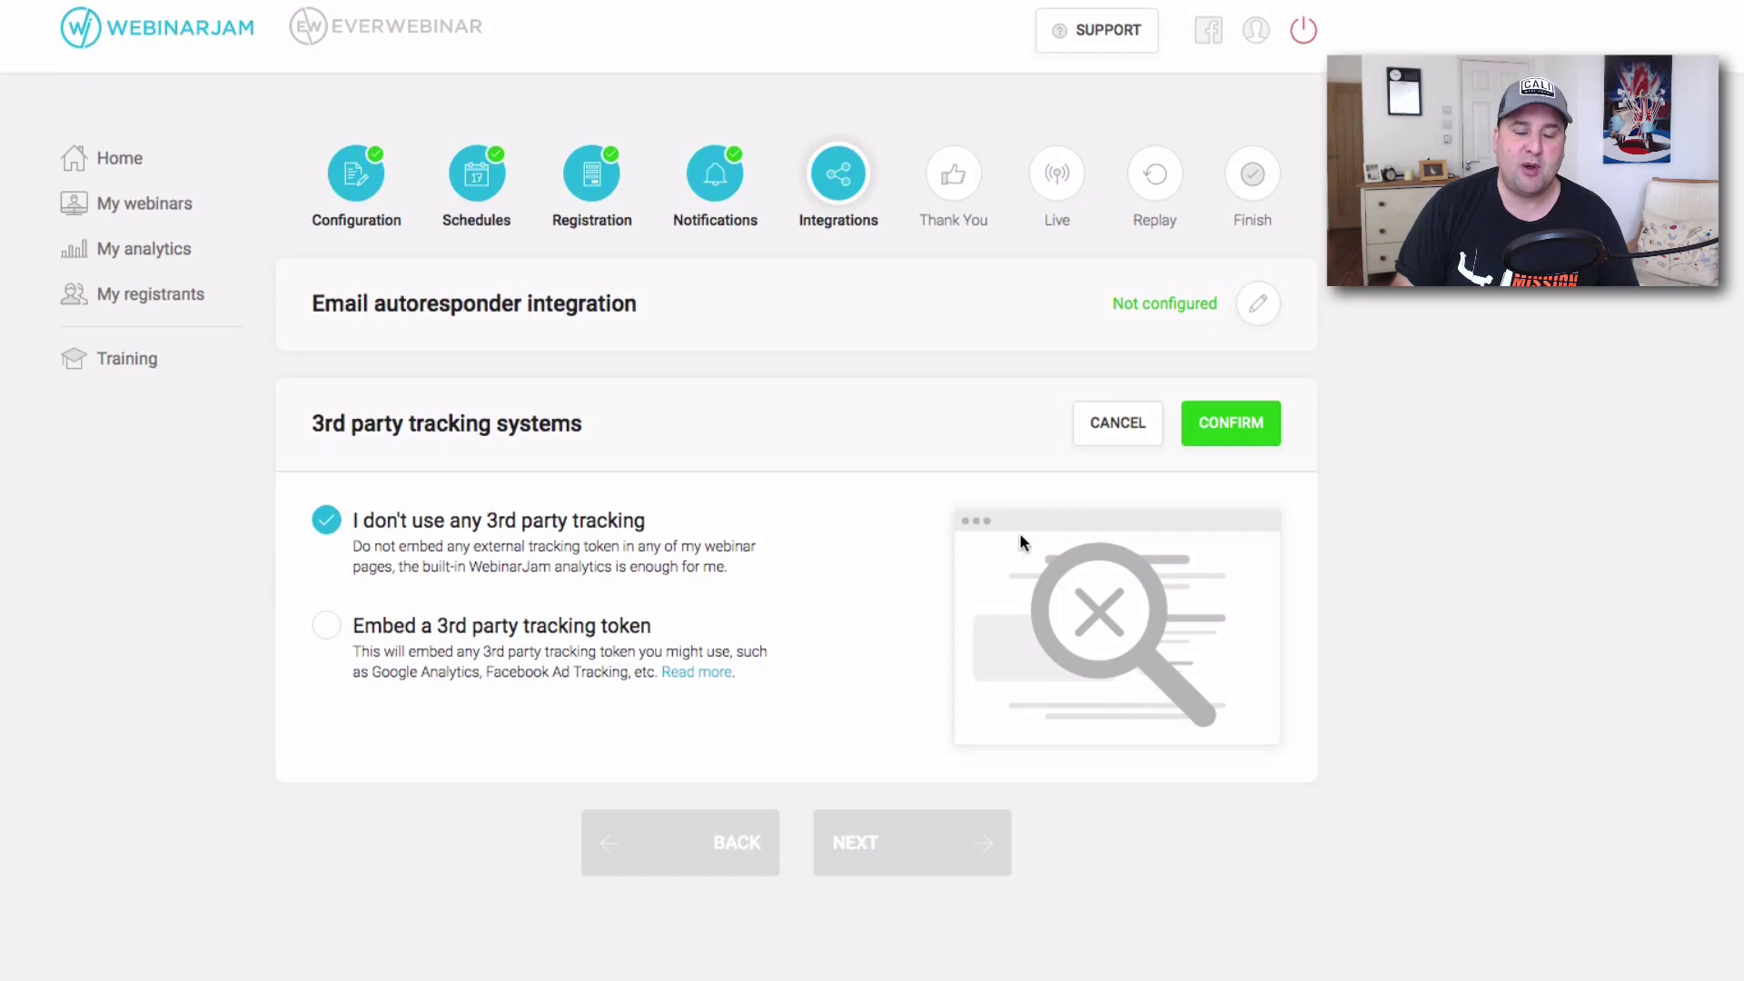
left_click(406, 635)
scroll(831, 611, "down", 8)
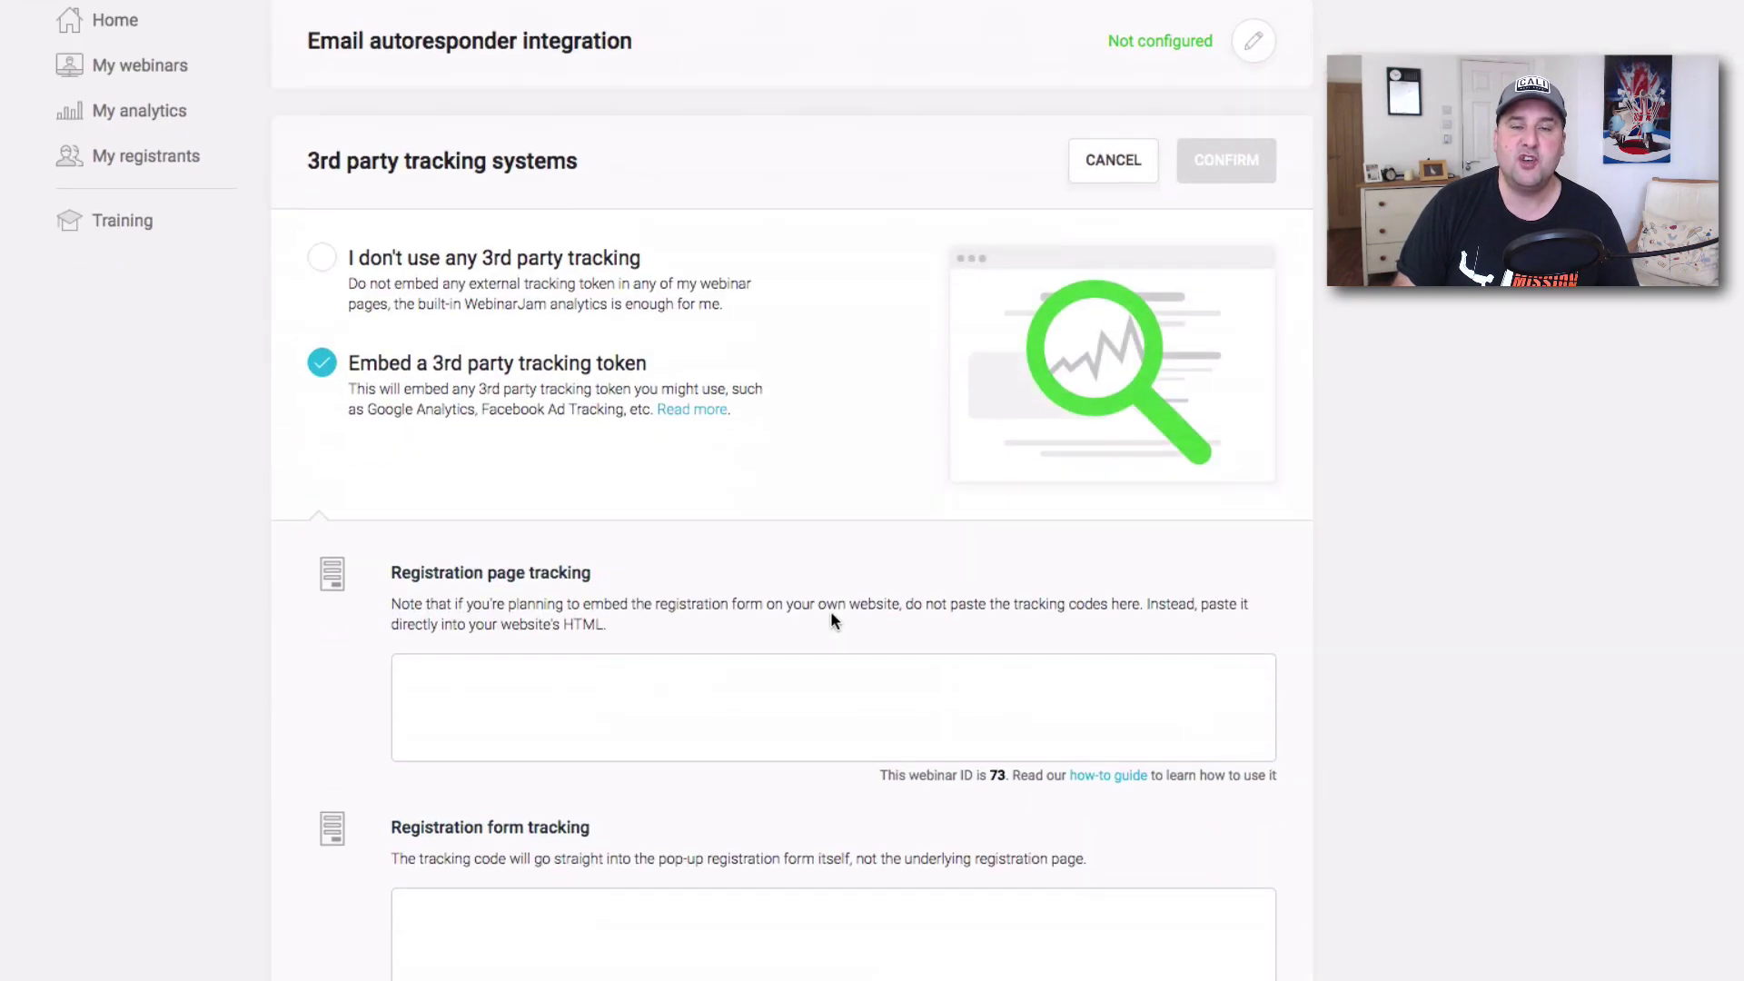
scroll(1464, 635, "up", 6)
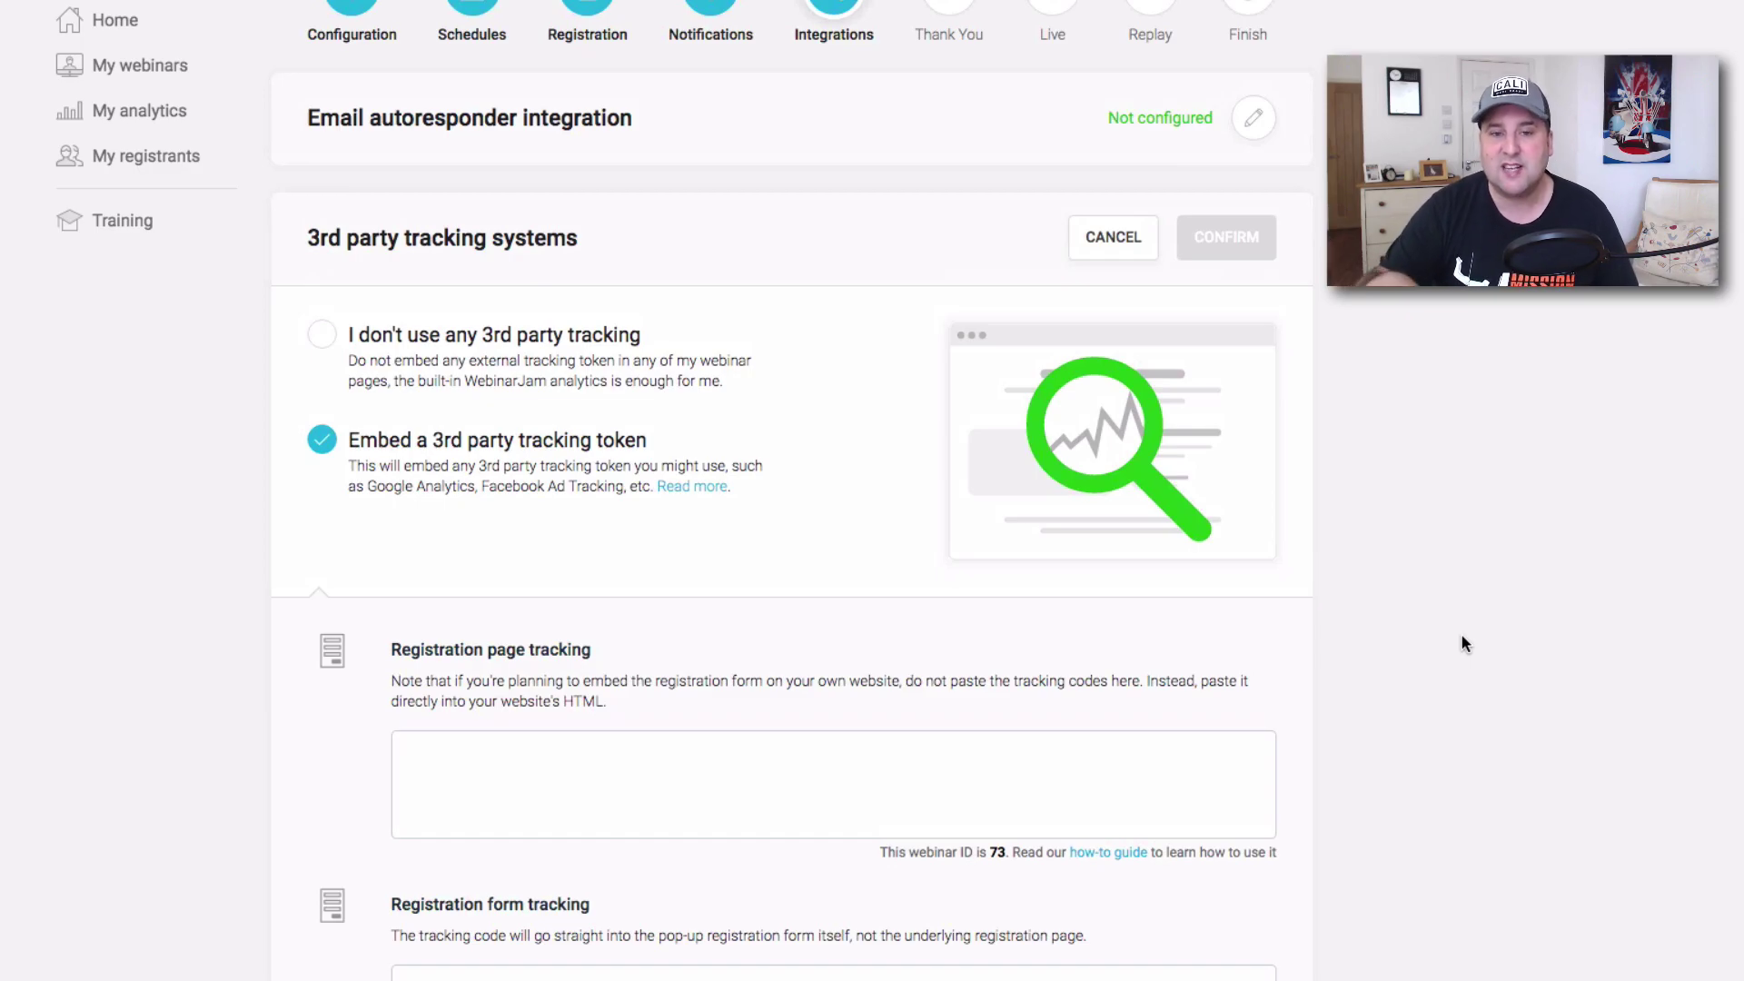
scroll(1463, 634, "up", 1)
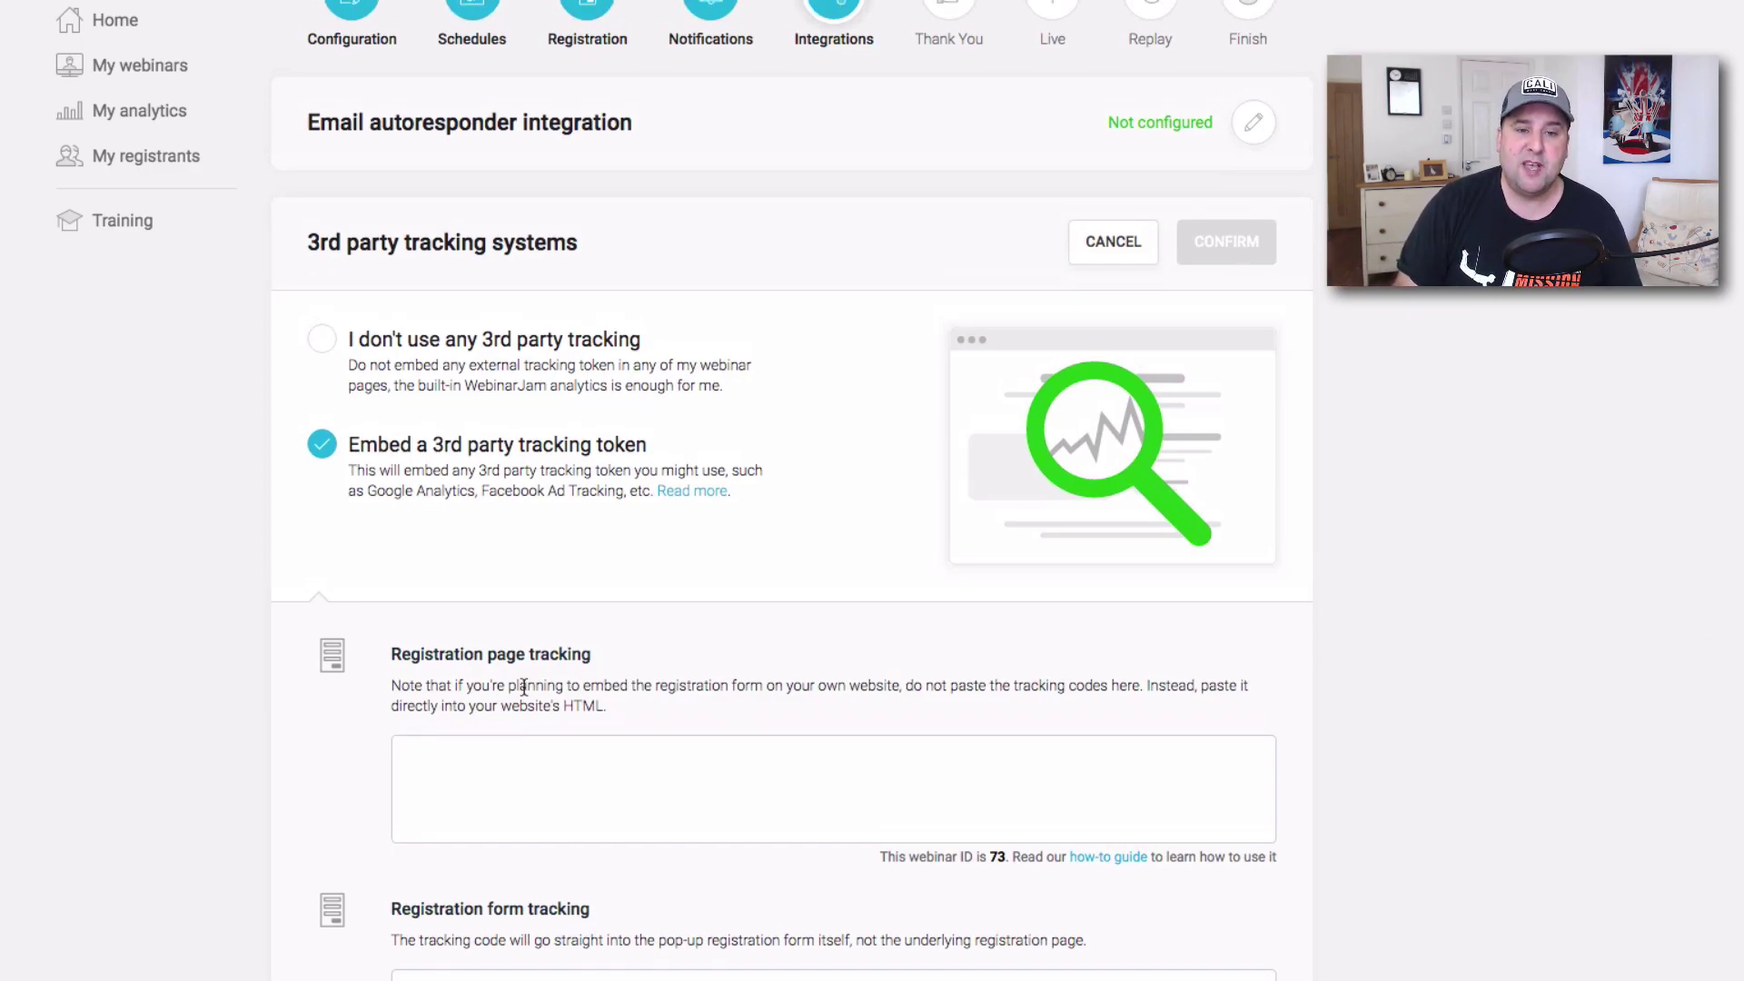
scroll(524, 688, "down", 3)
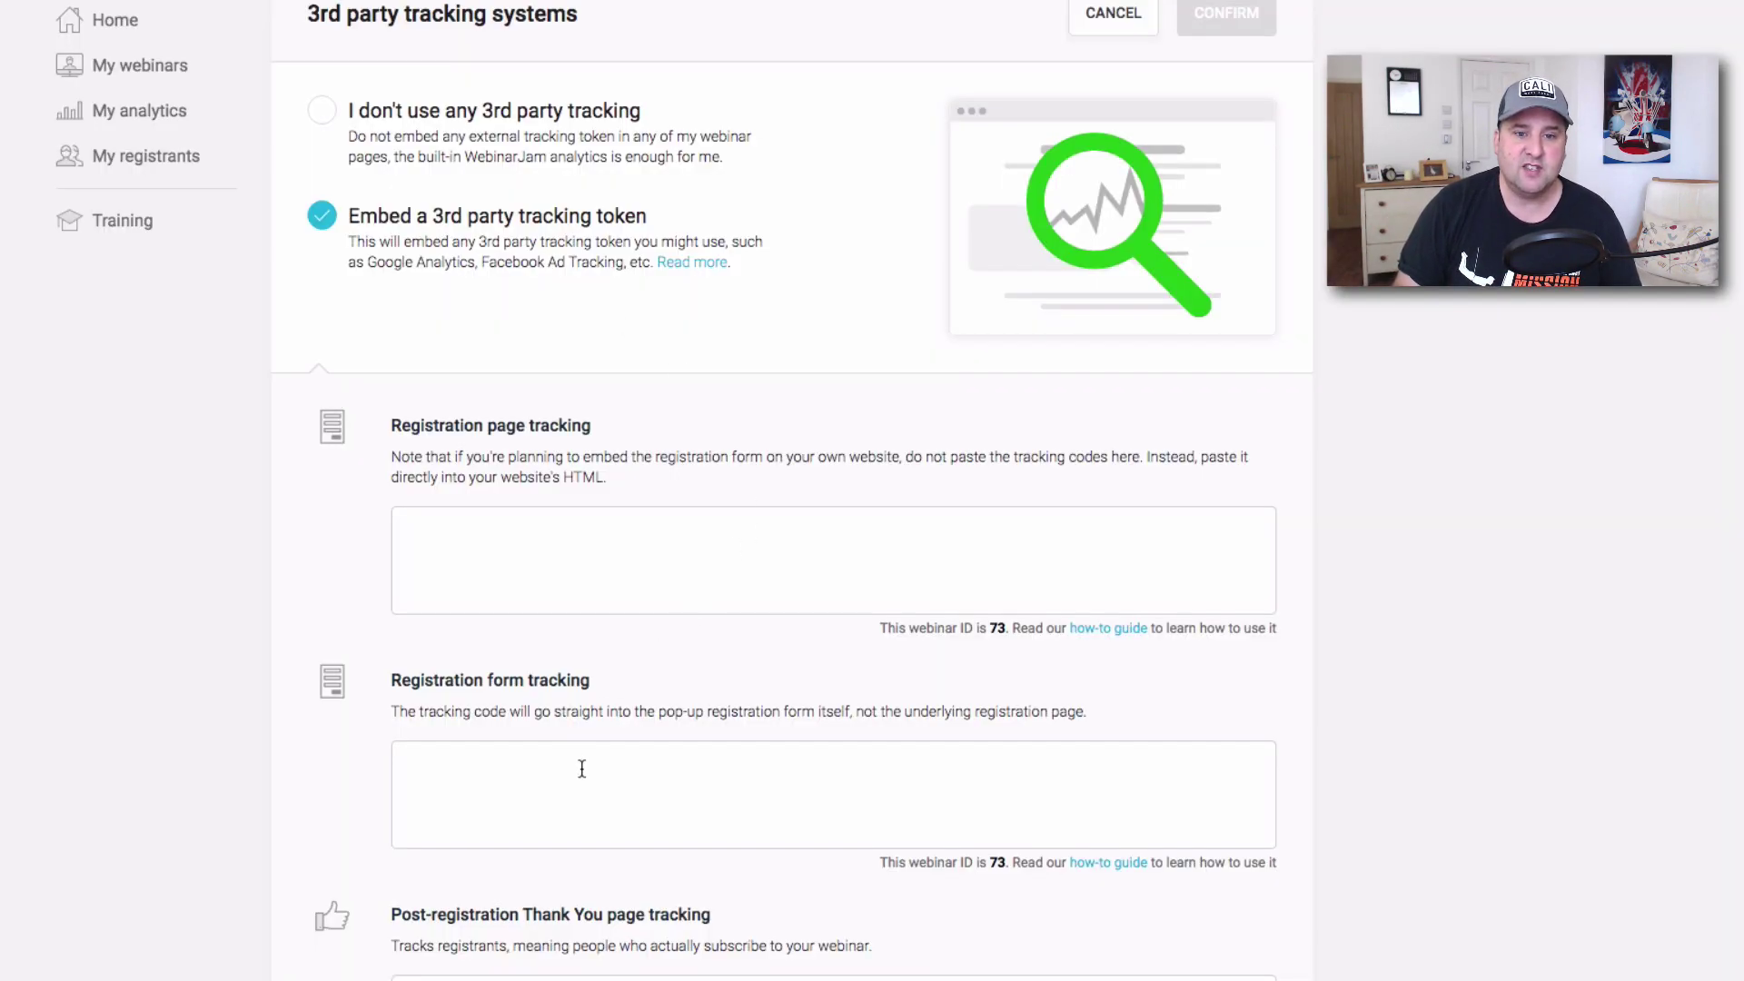
scroll(582, 770, "down", 6)
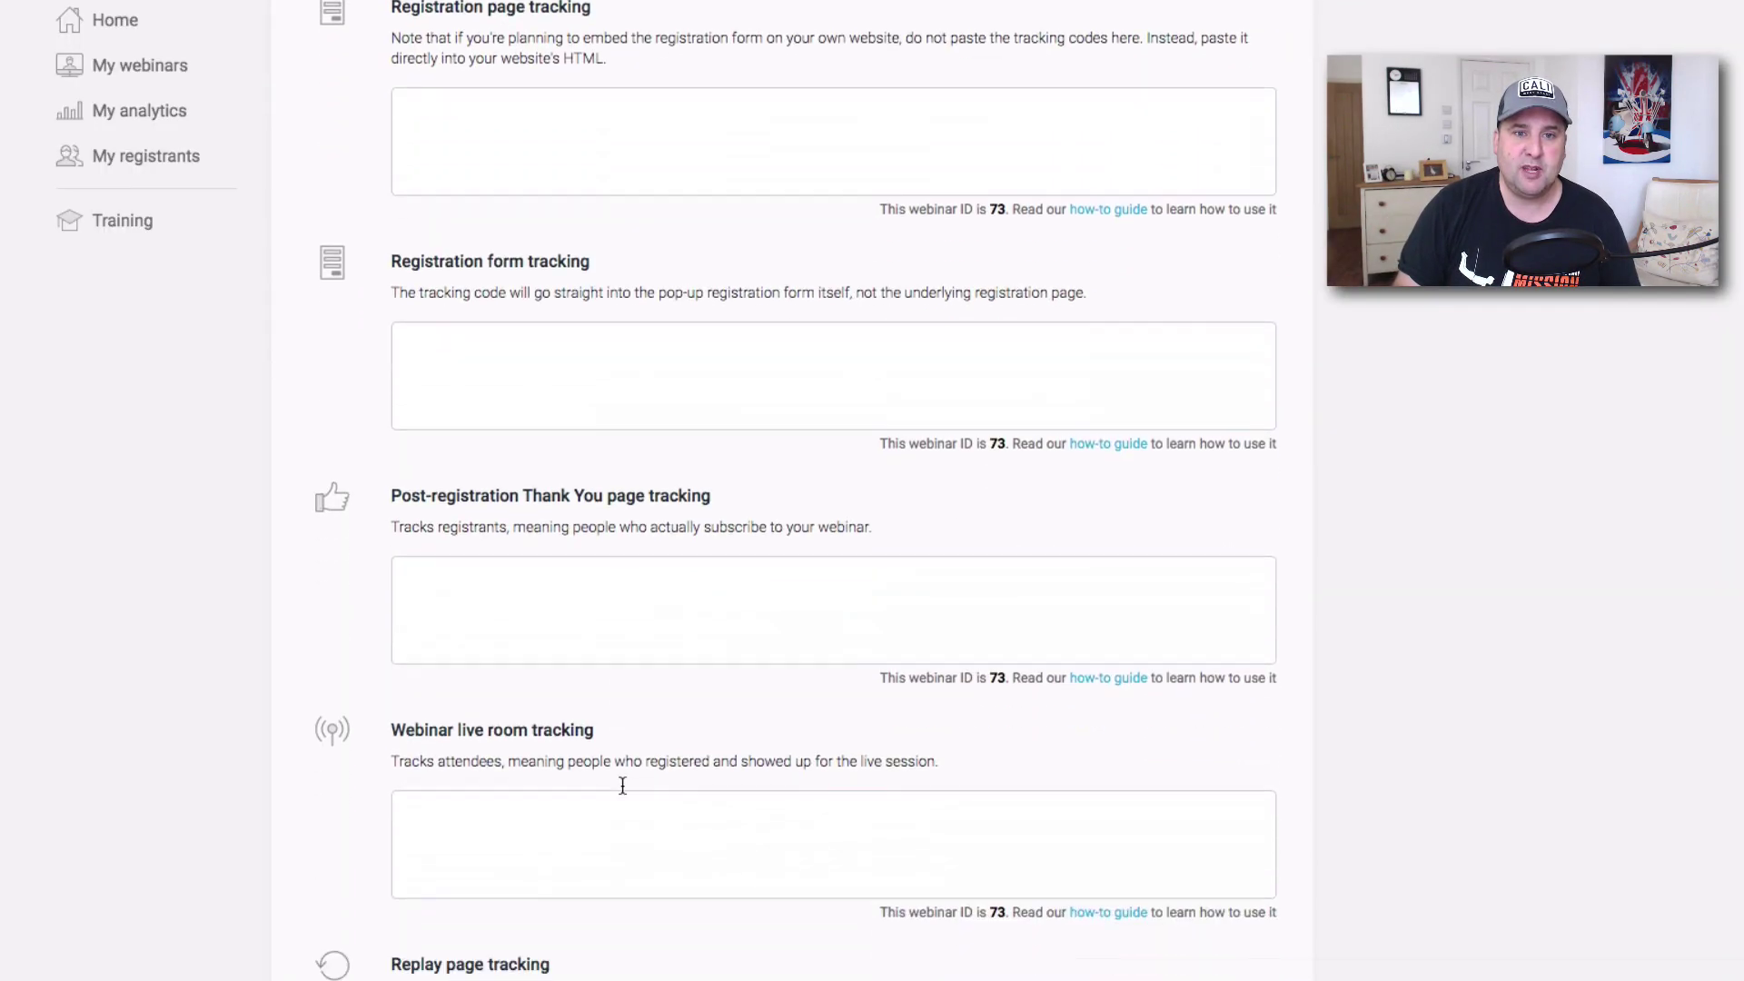
left_click(466, 411)
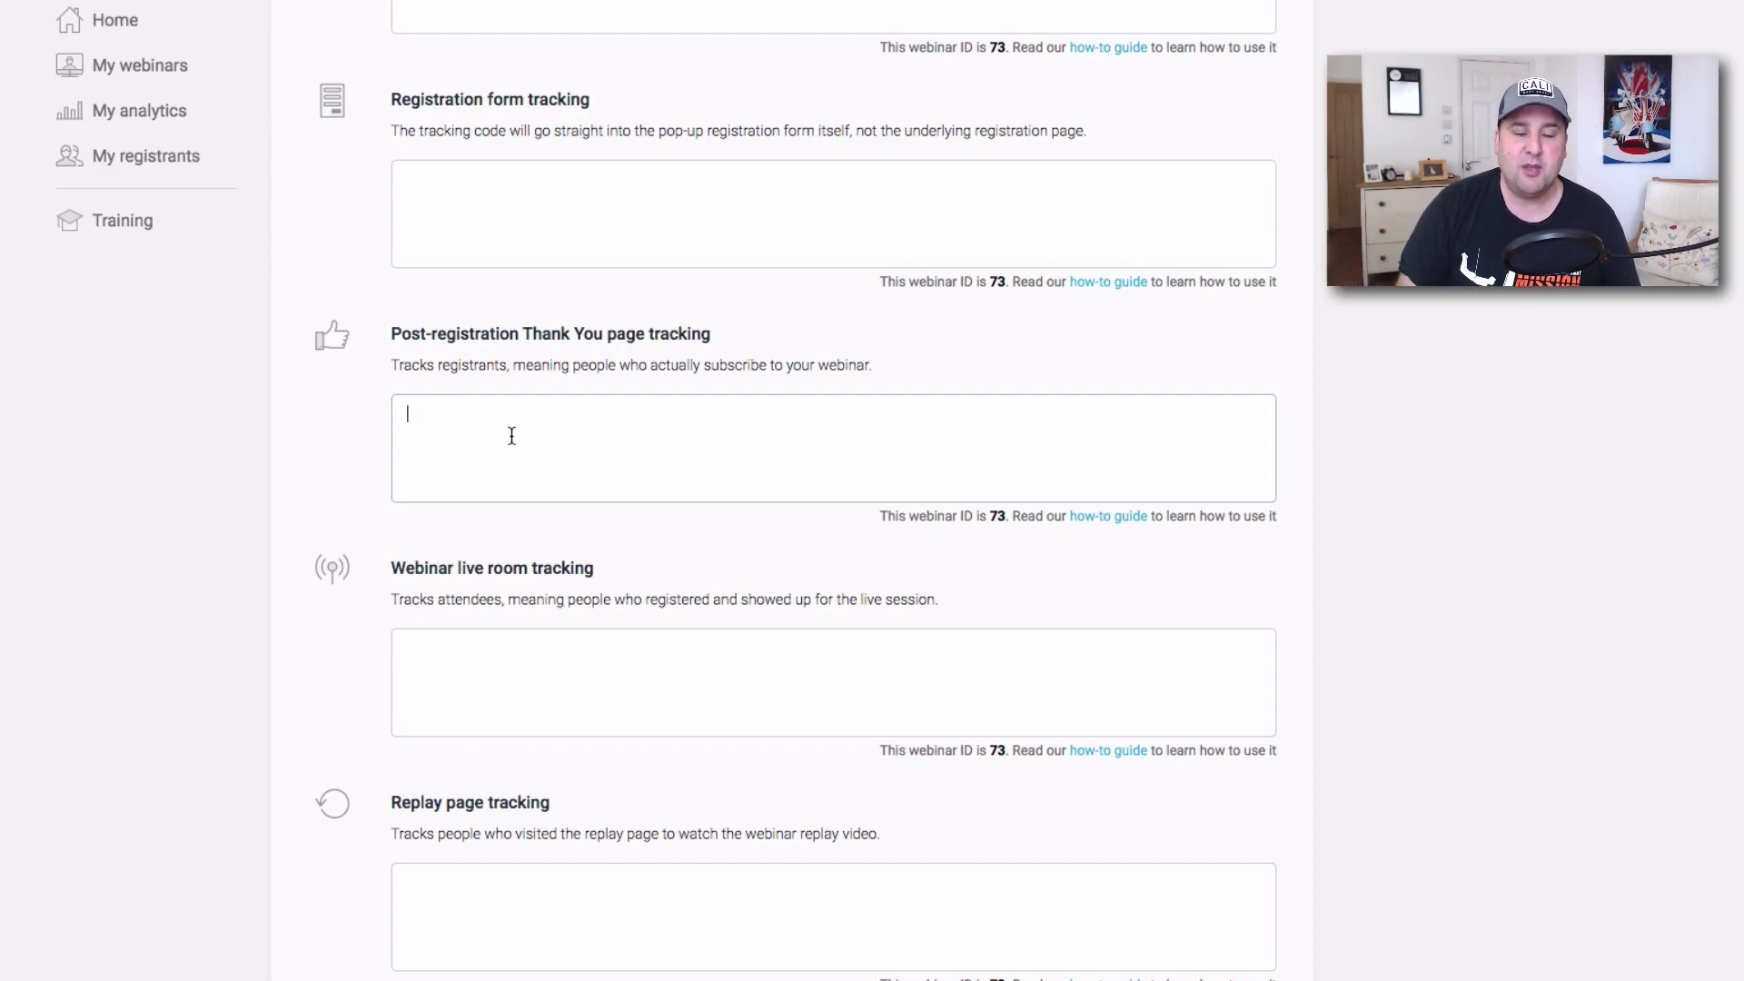
scroll(514, 430, "up", 3)
scroll(557, 442, "up", 2)
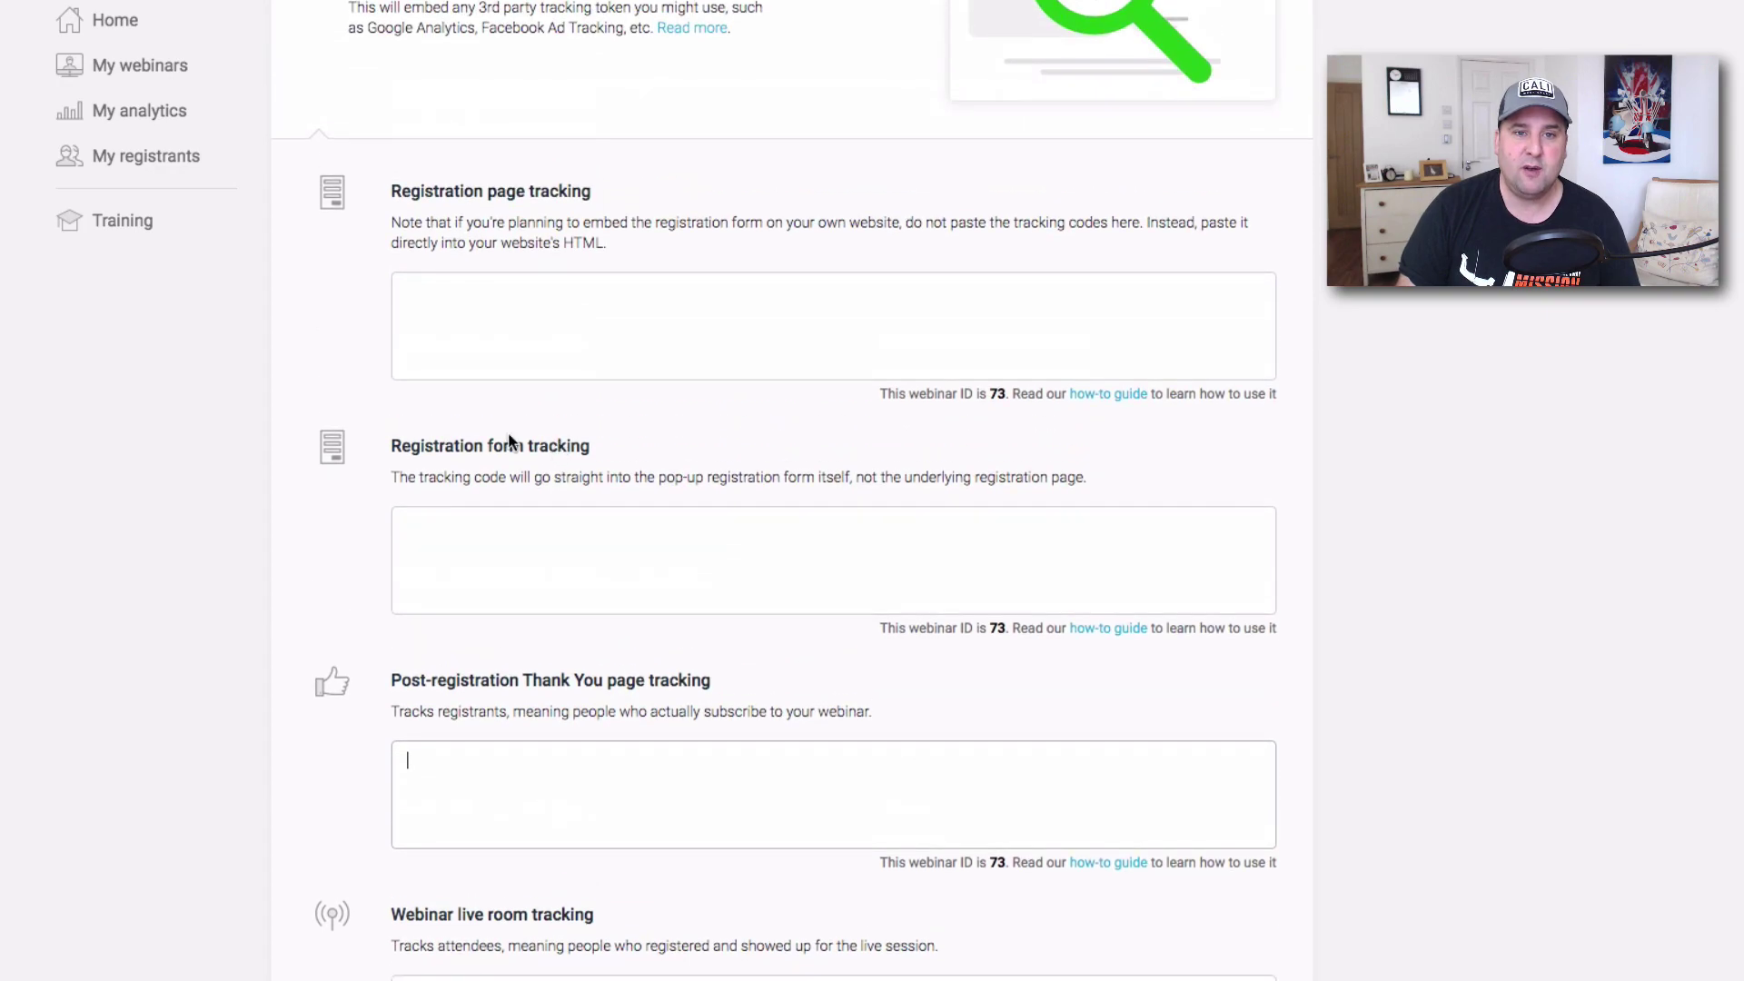
scroll(604, 309, "down", 7)
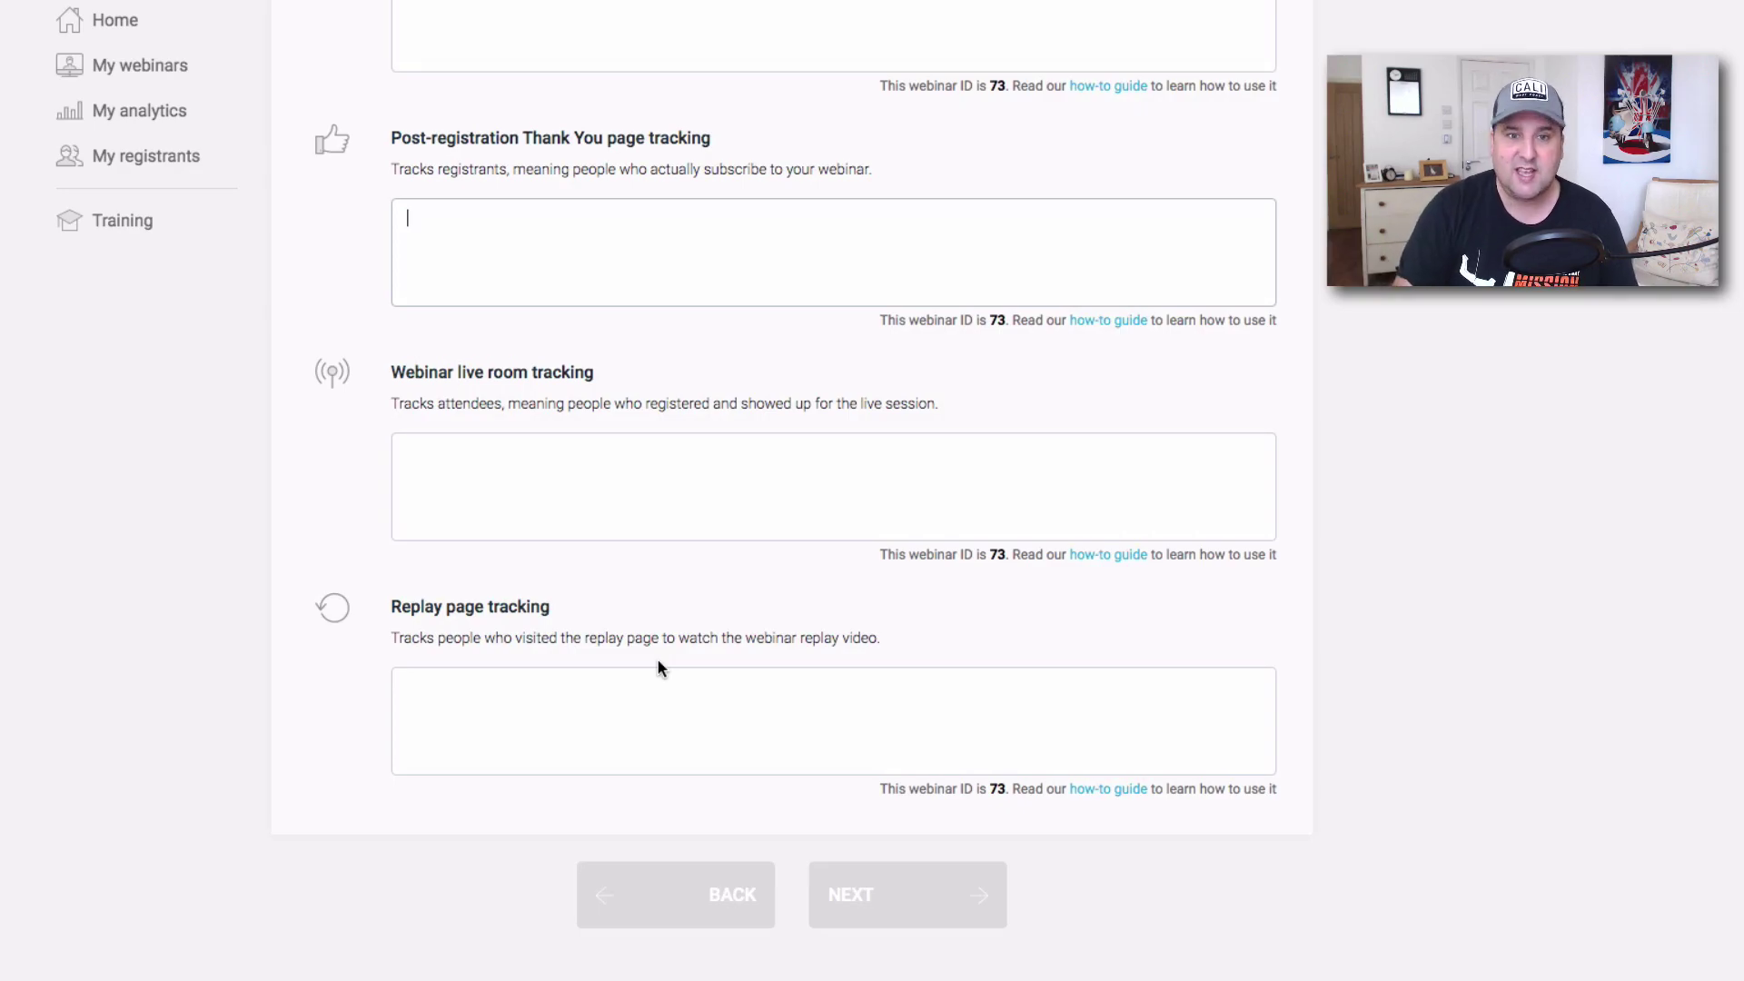
scroll(688, 377, "up", 13)
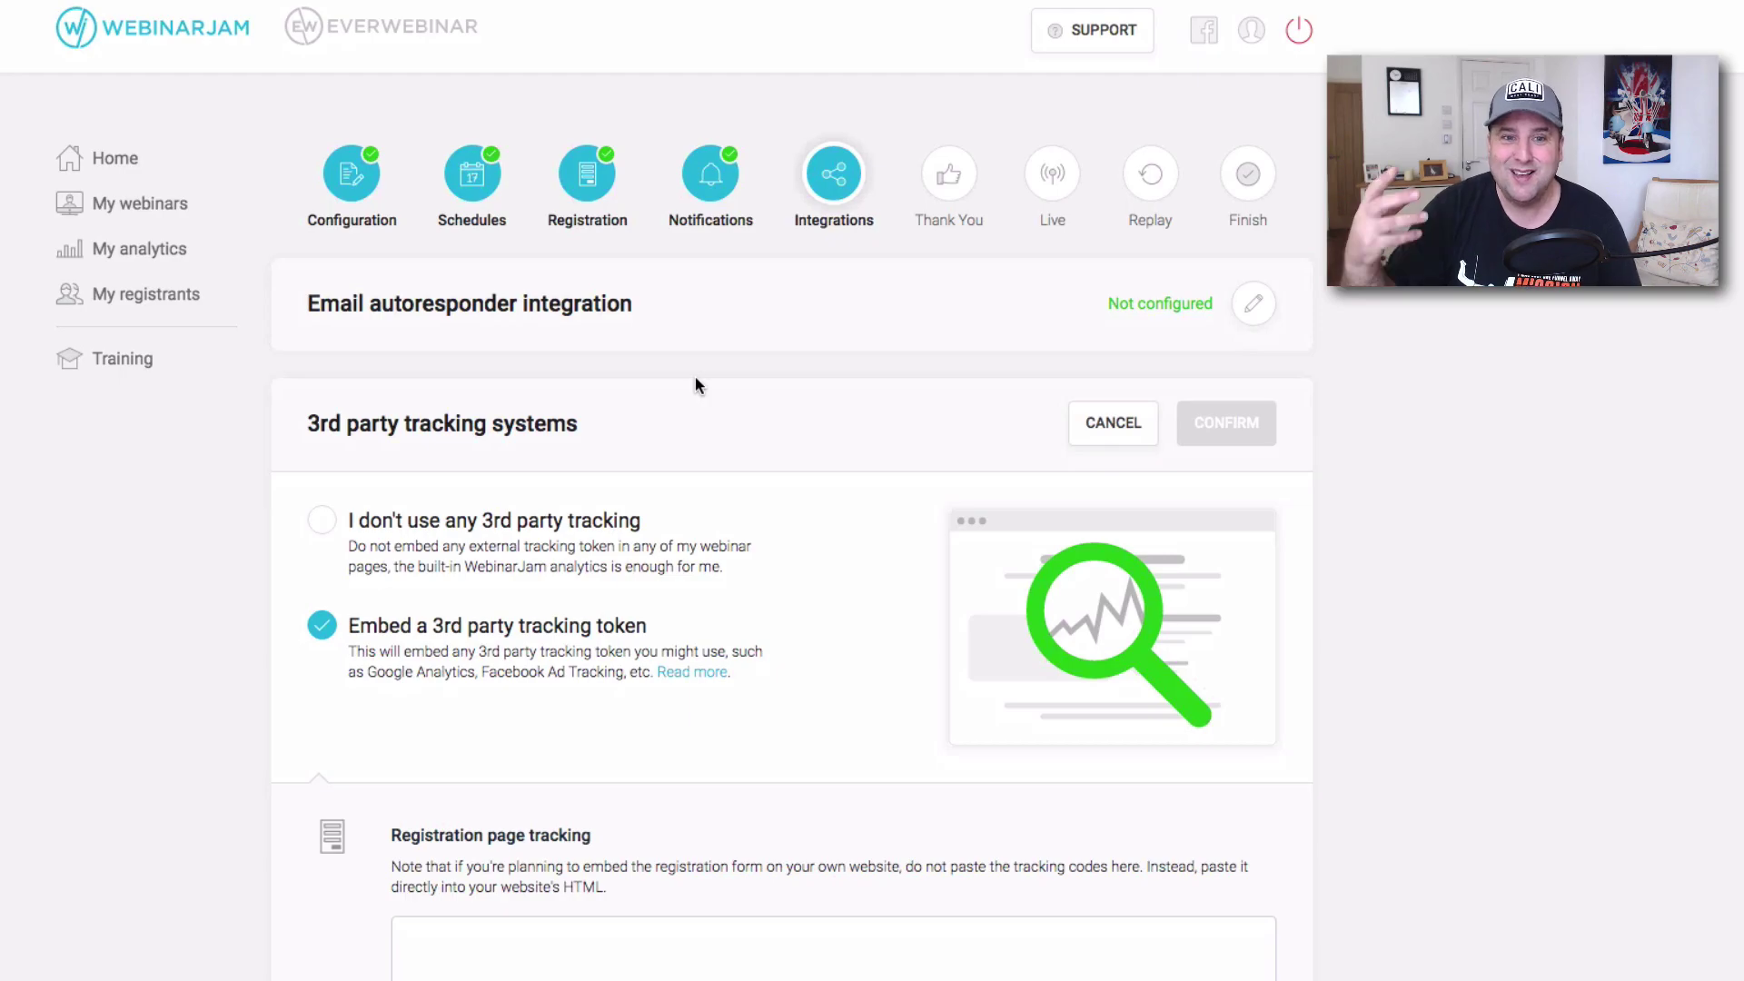
scroll(999, 381, "down", 3)
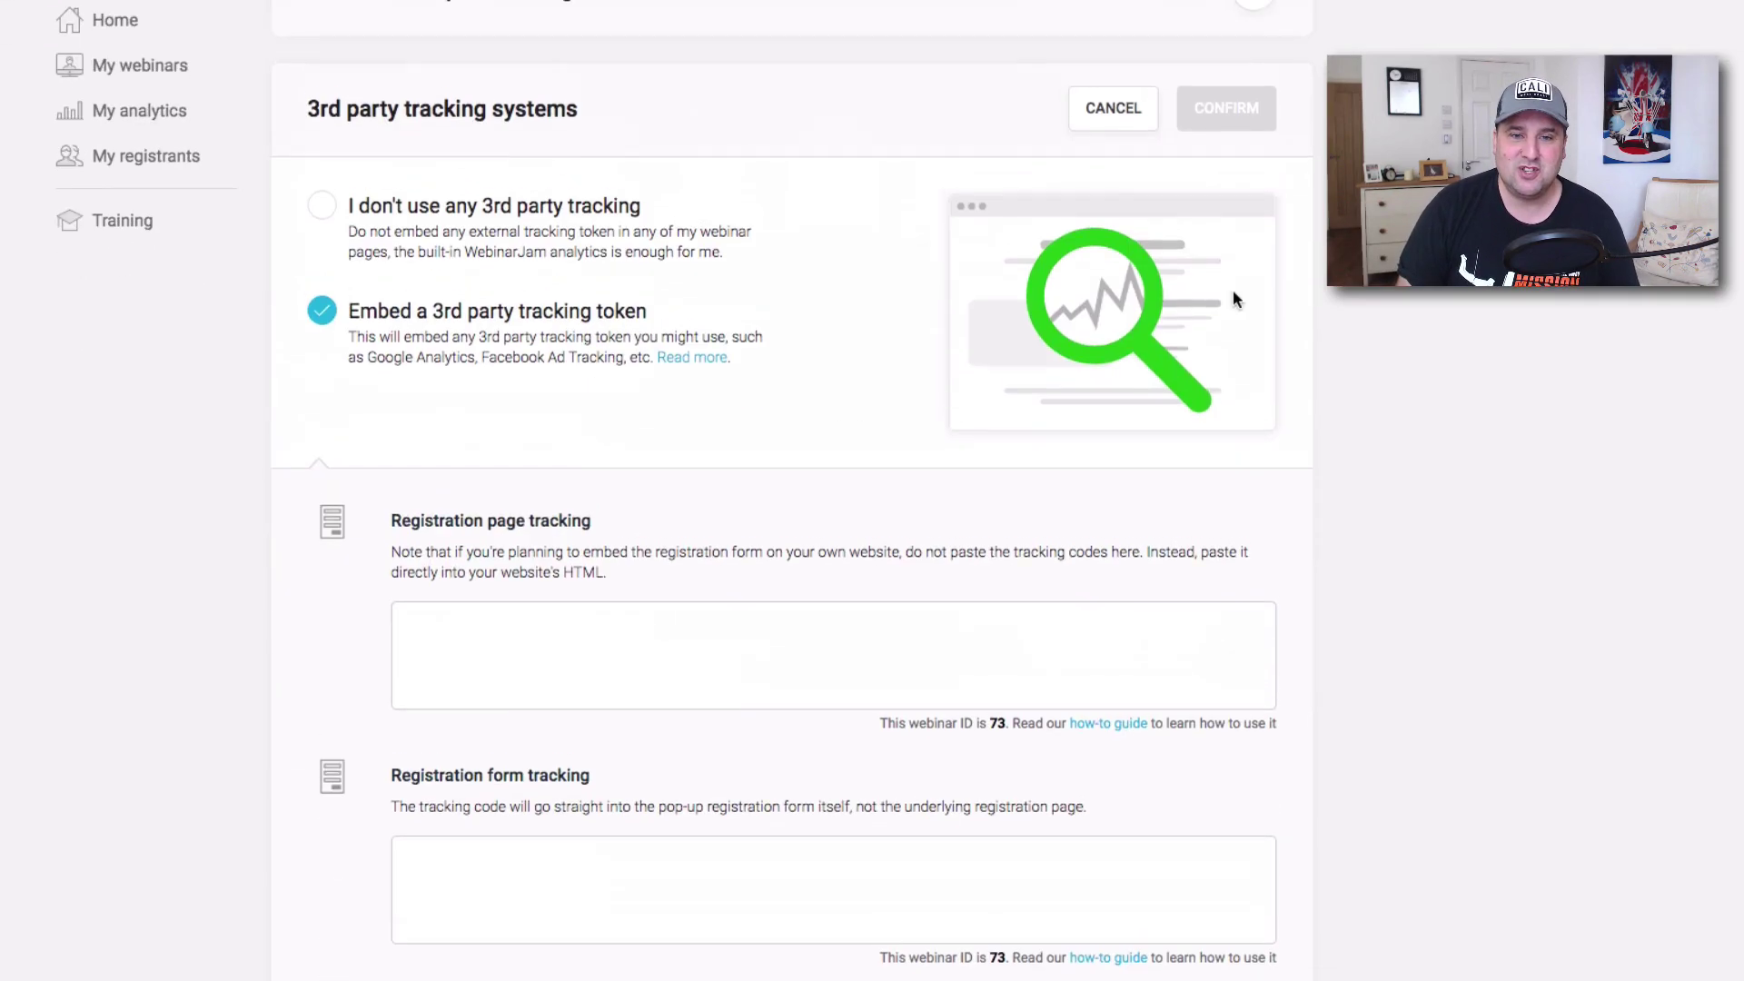
left_click(1117, 113)
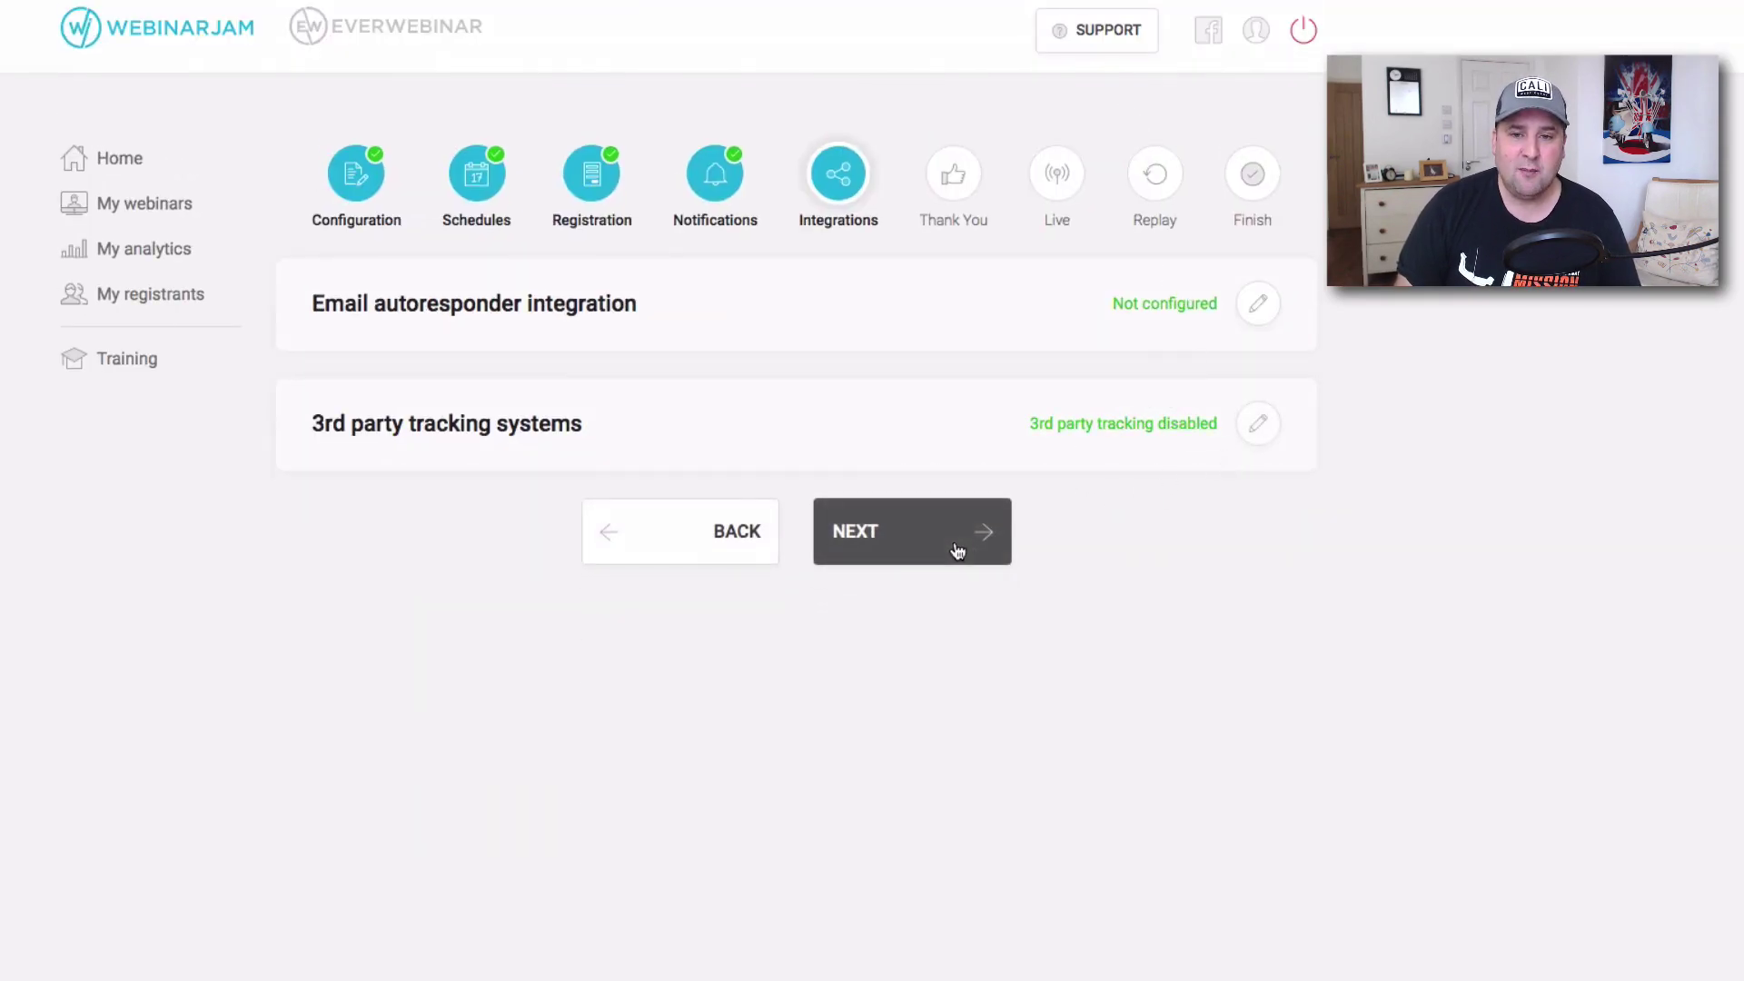
On the Thank You step, keep WebinarJam's default confirmation page rather than a custom page.
left_click(899, 529)
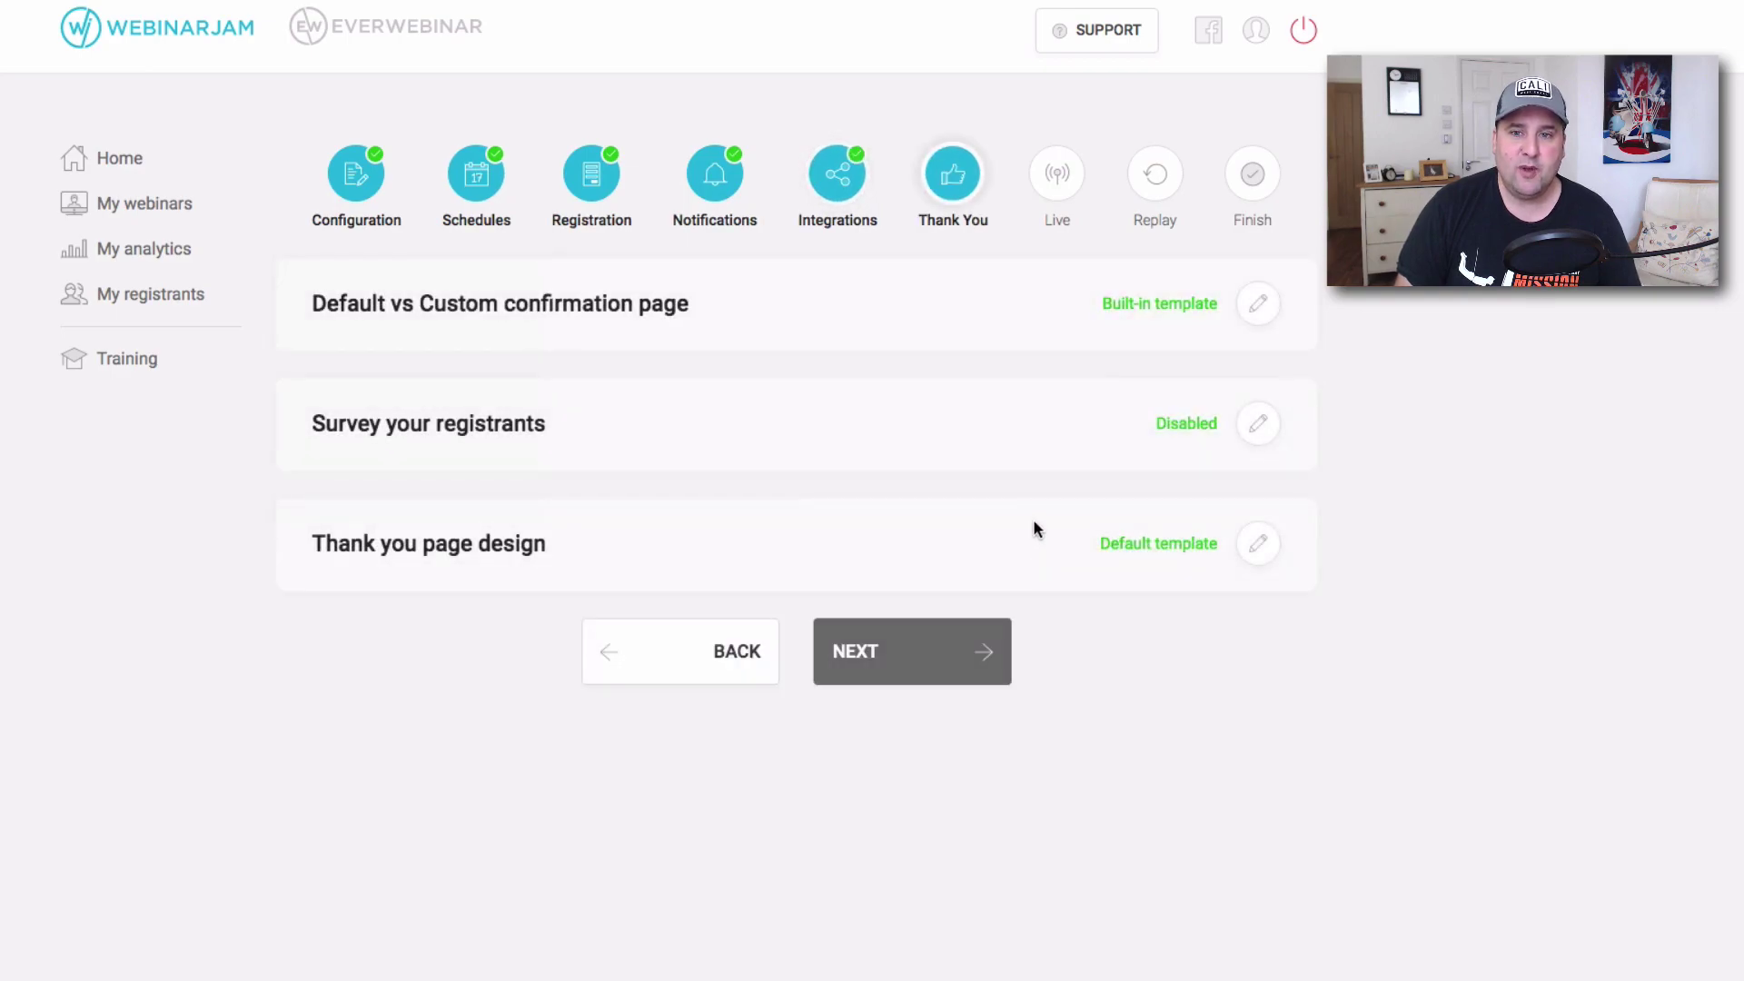
left_click(1257, 304)
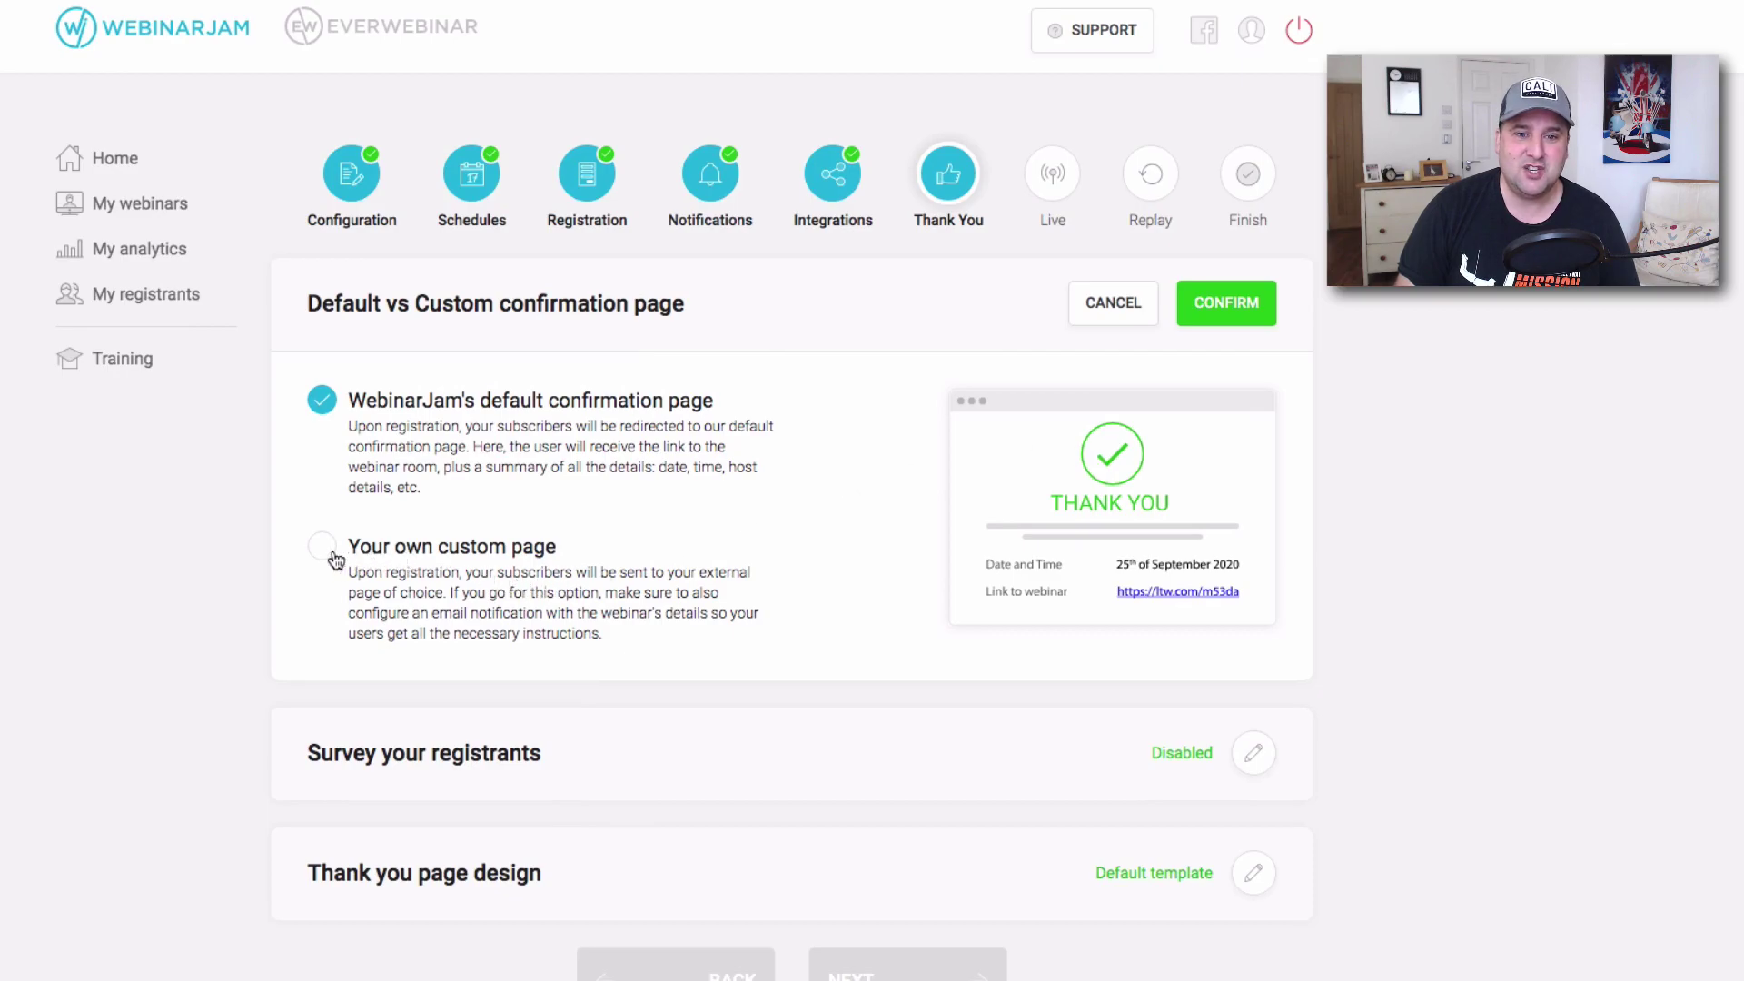
left_click(325, 549)
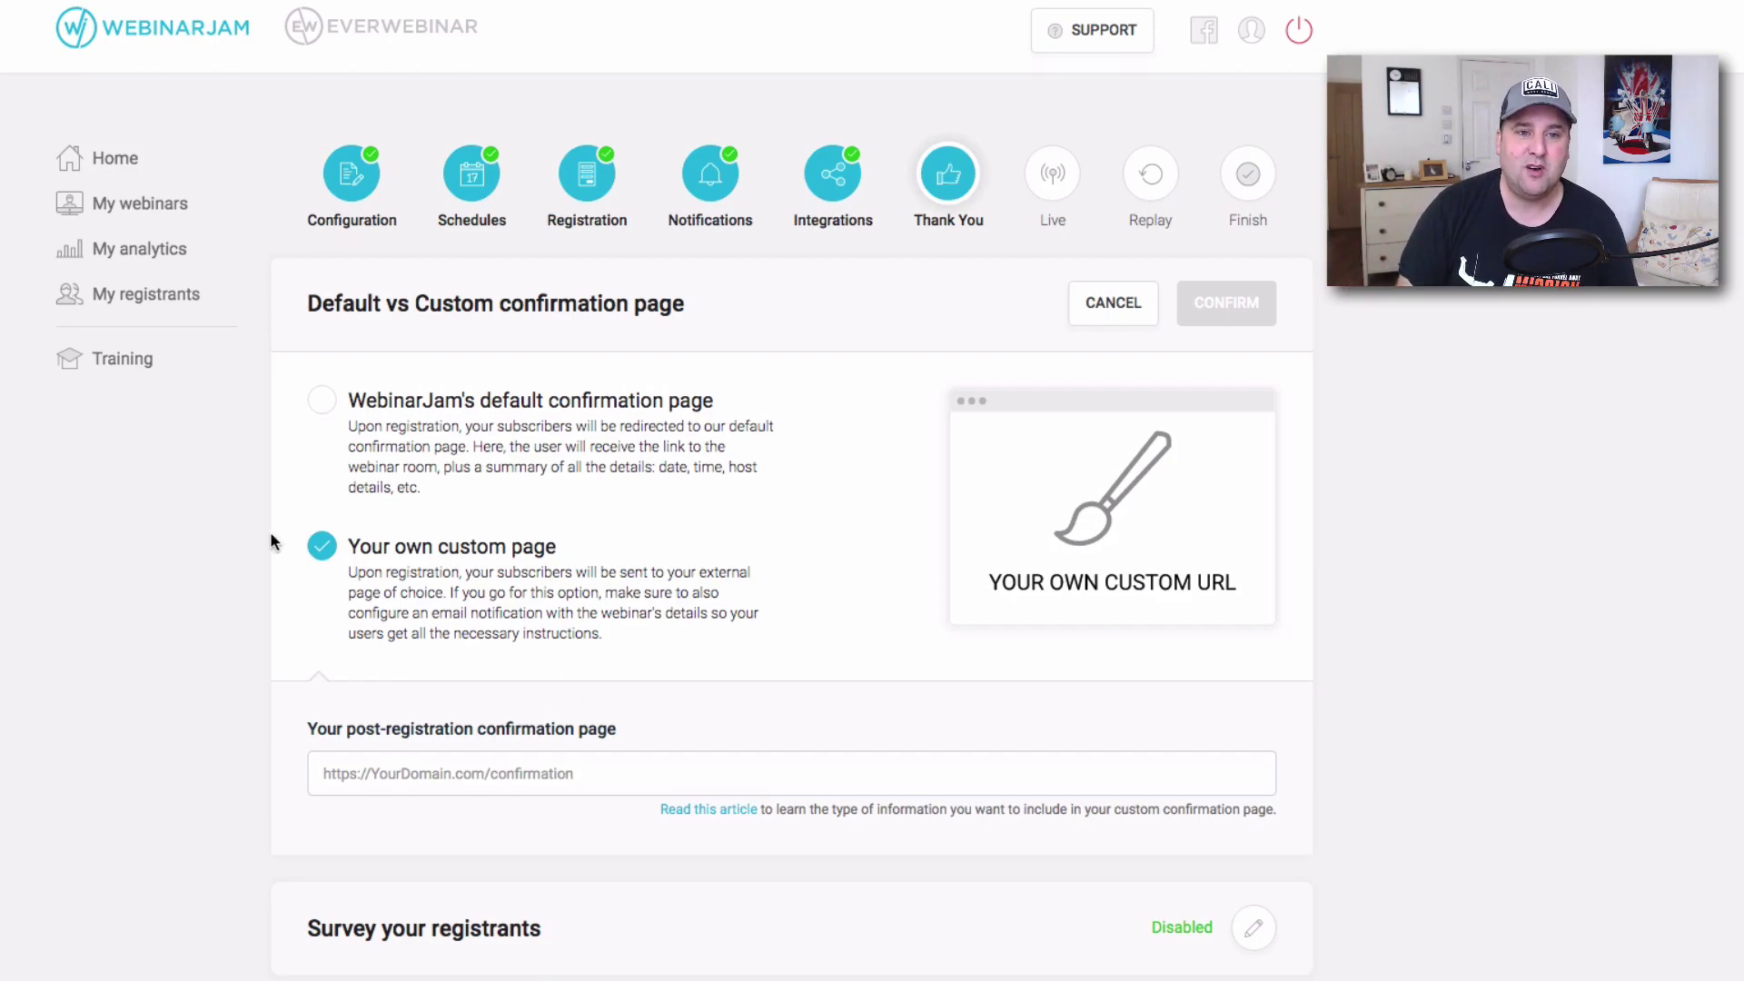
left_click(337, 418)
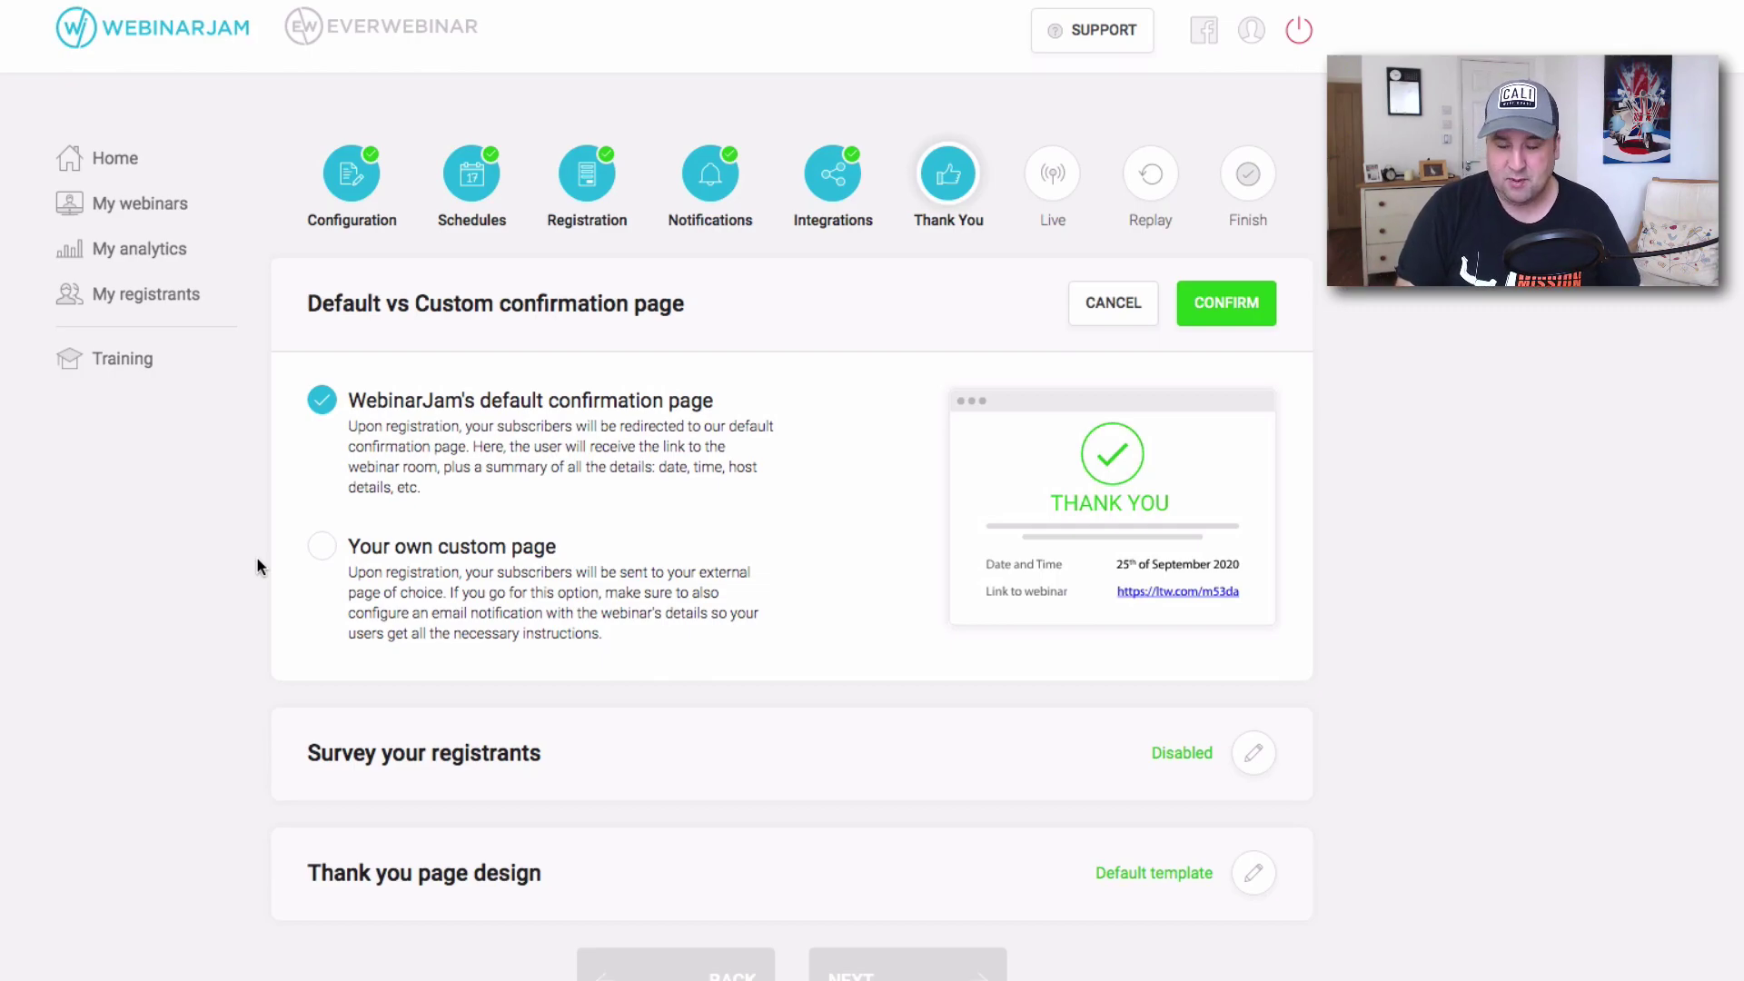
left_click(330, 565)
scroll(584, 618, "down", 3)
scroll(936, 502, "up", 3)
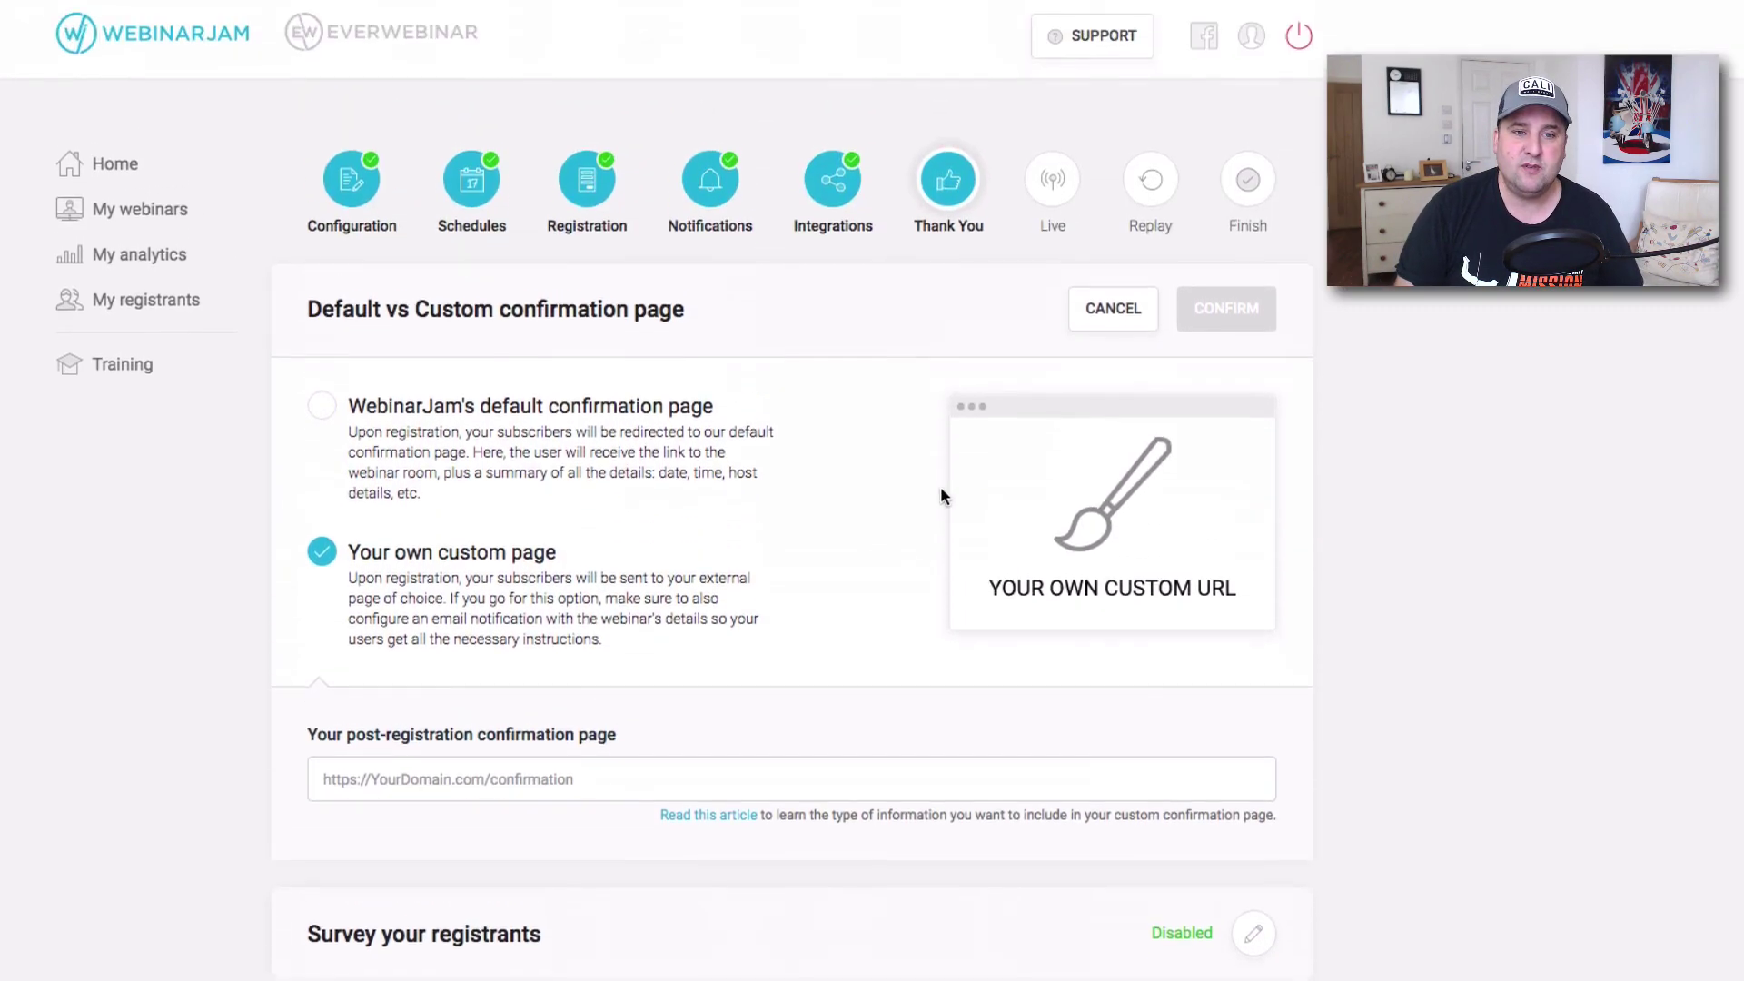
left_click(324, 400)
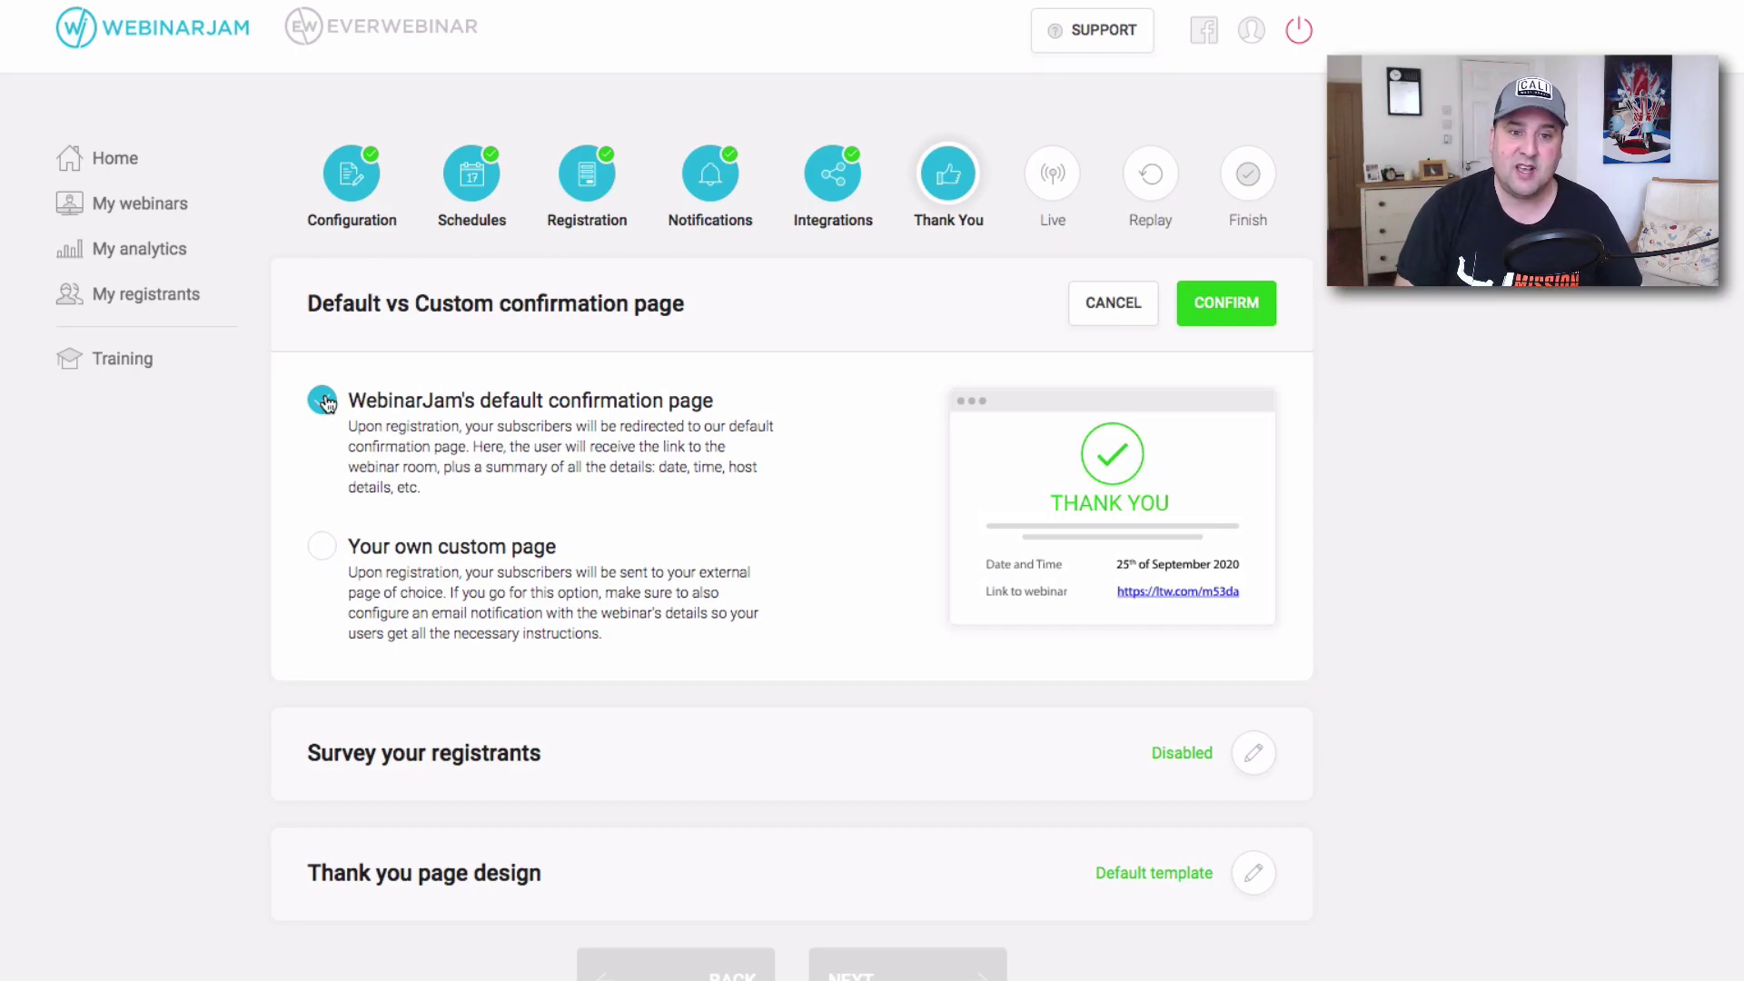
left_click(1221, 303)
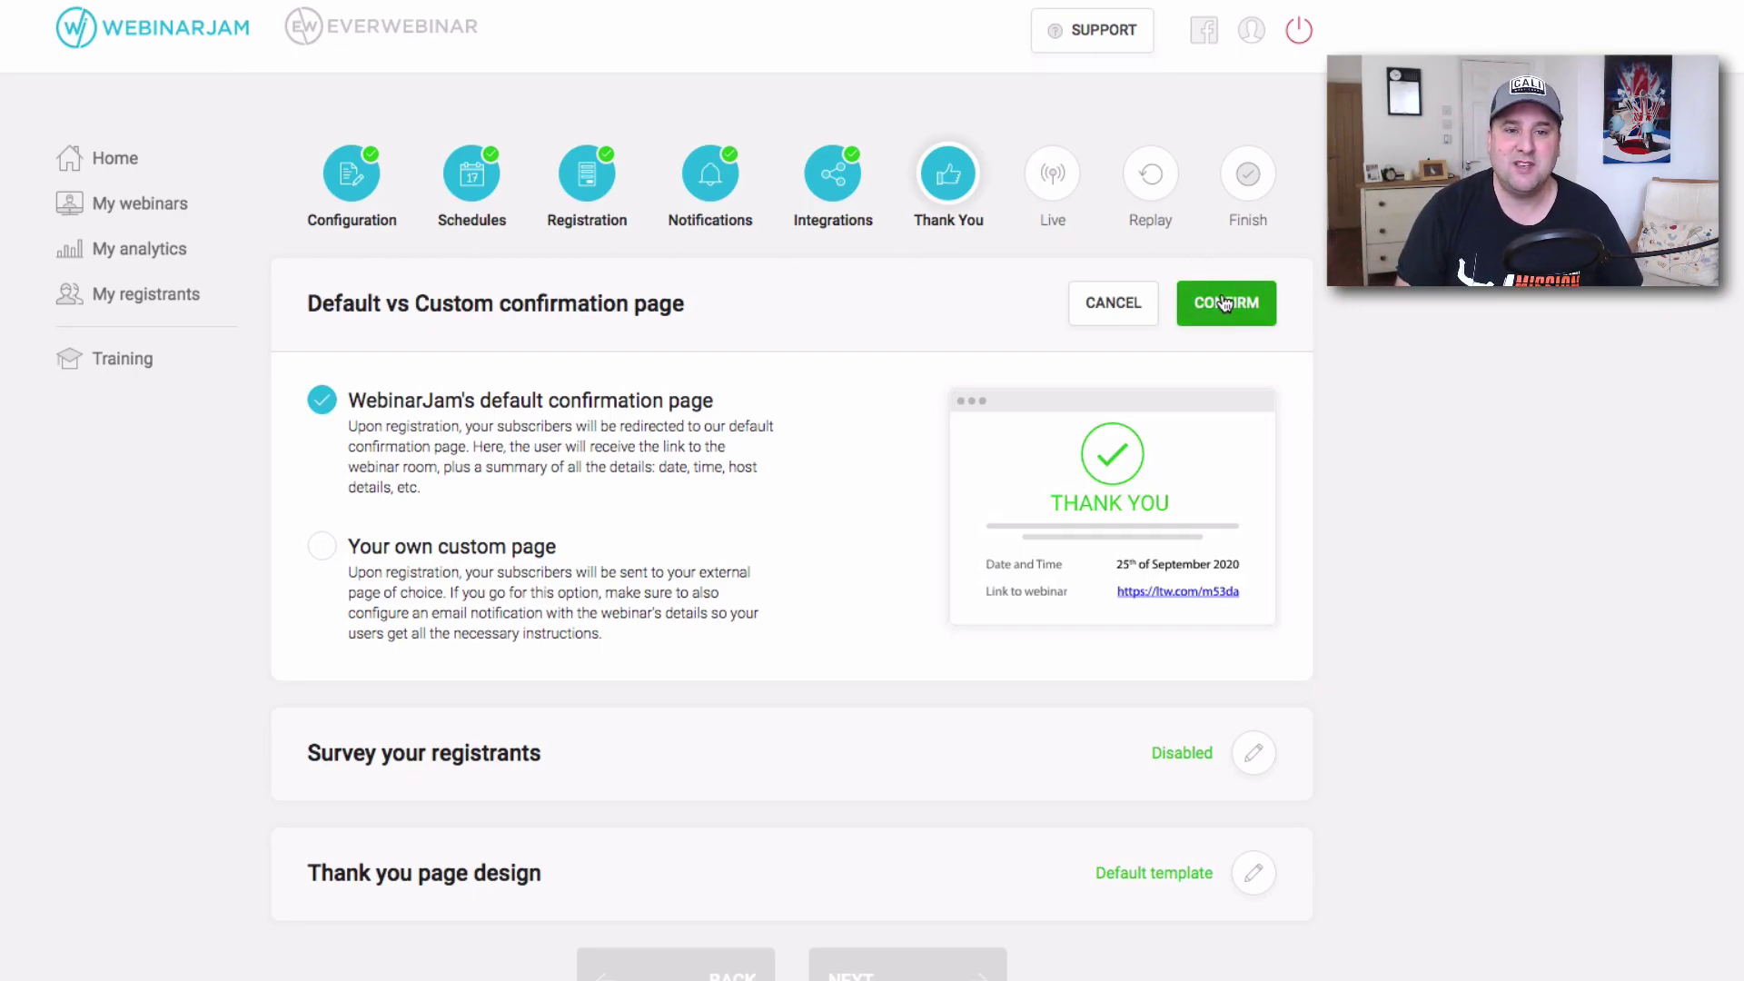
Pick the first thank-you page template (Template 1) with Customize.
left_click(1256, 543)
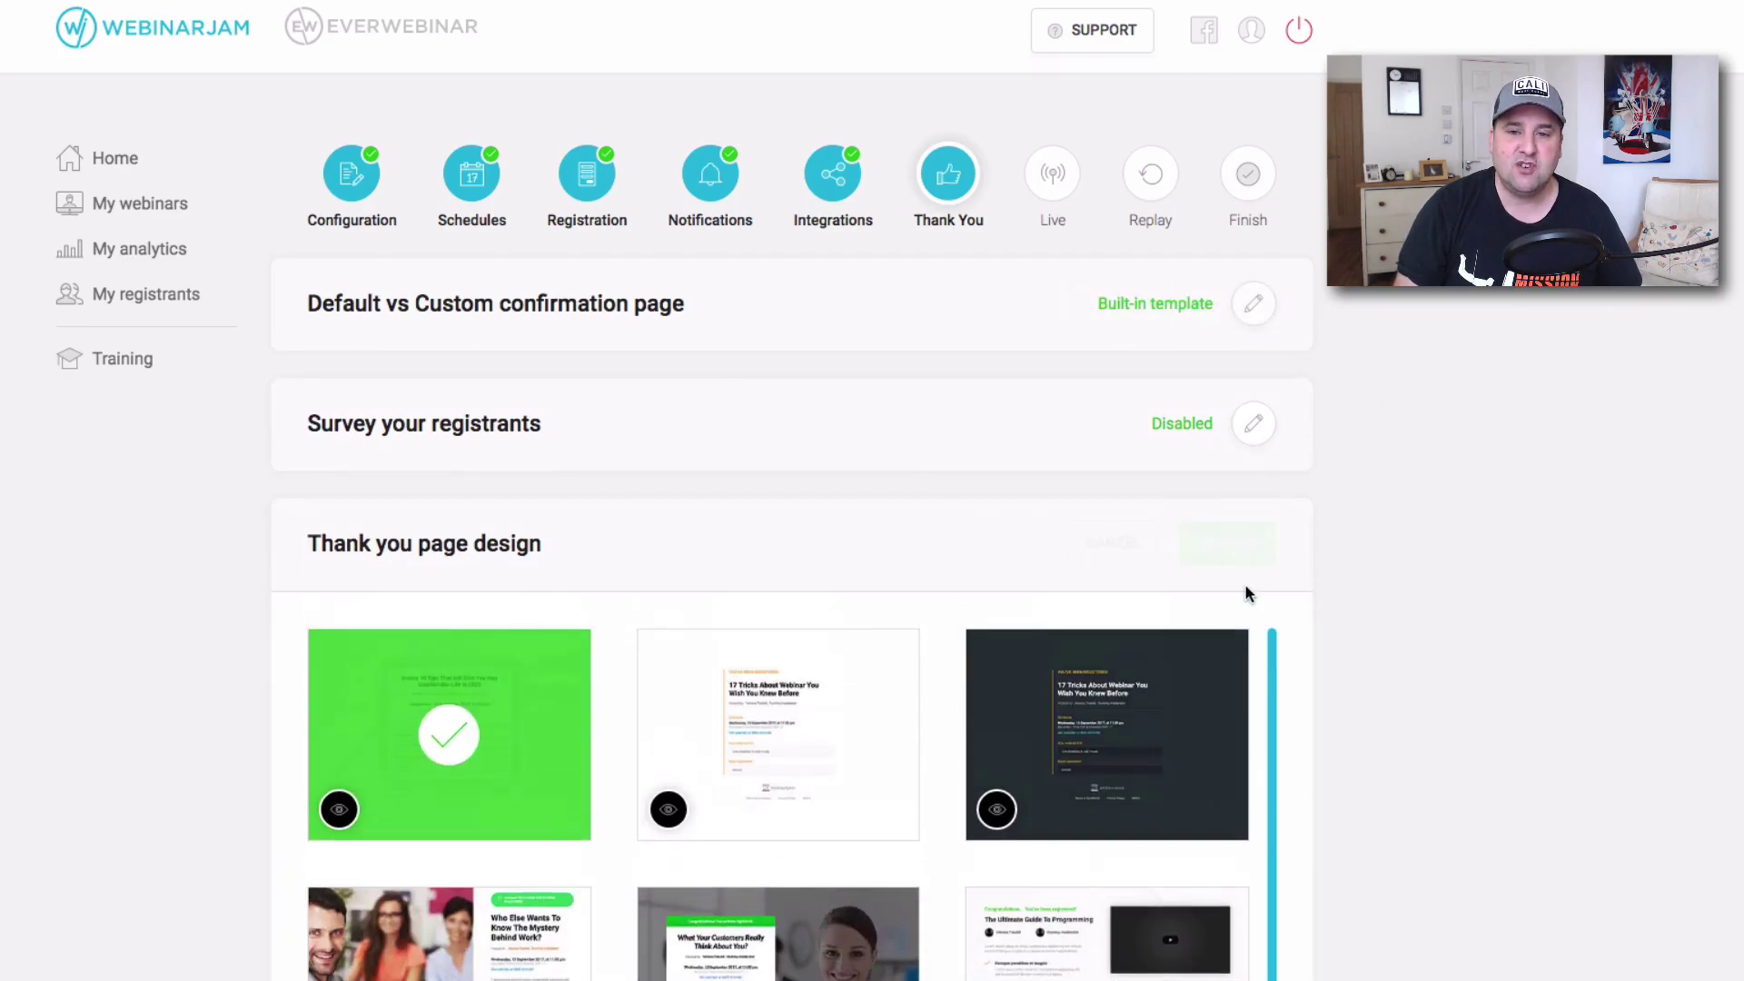
scroll(977, 545, "down", 5)
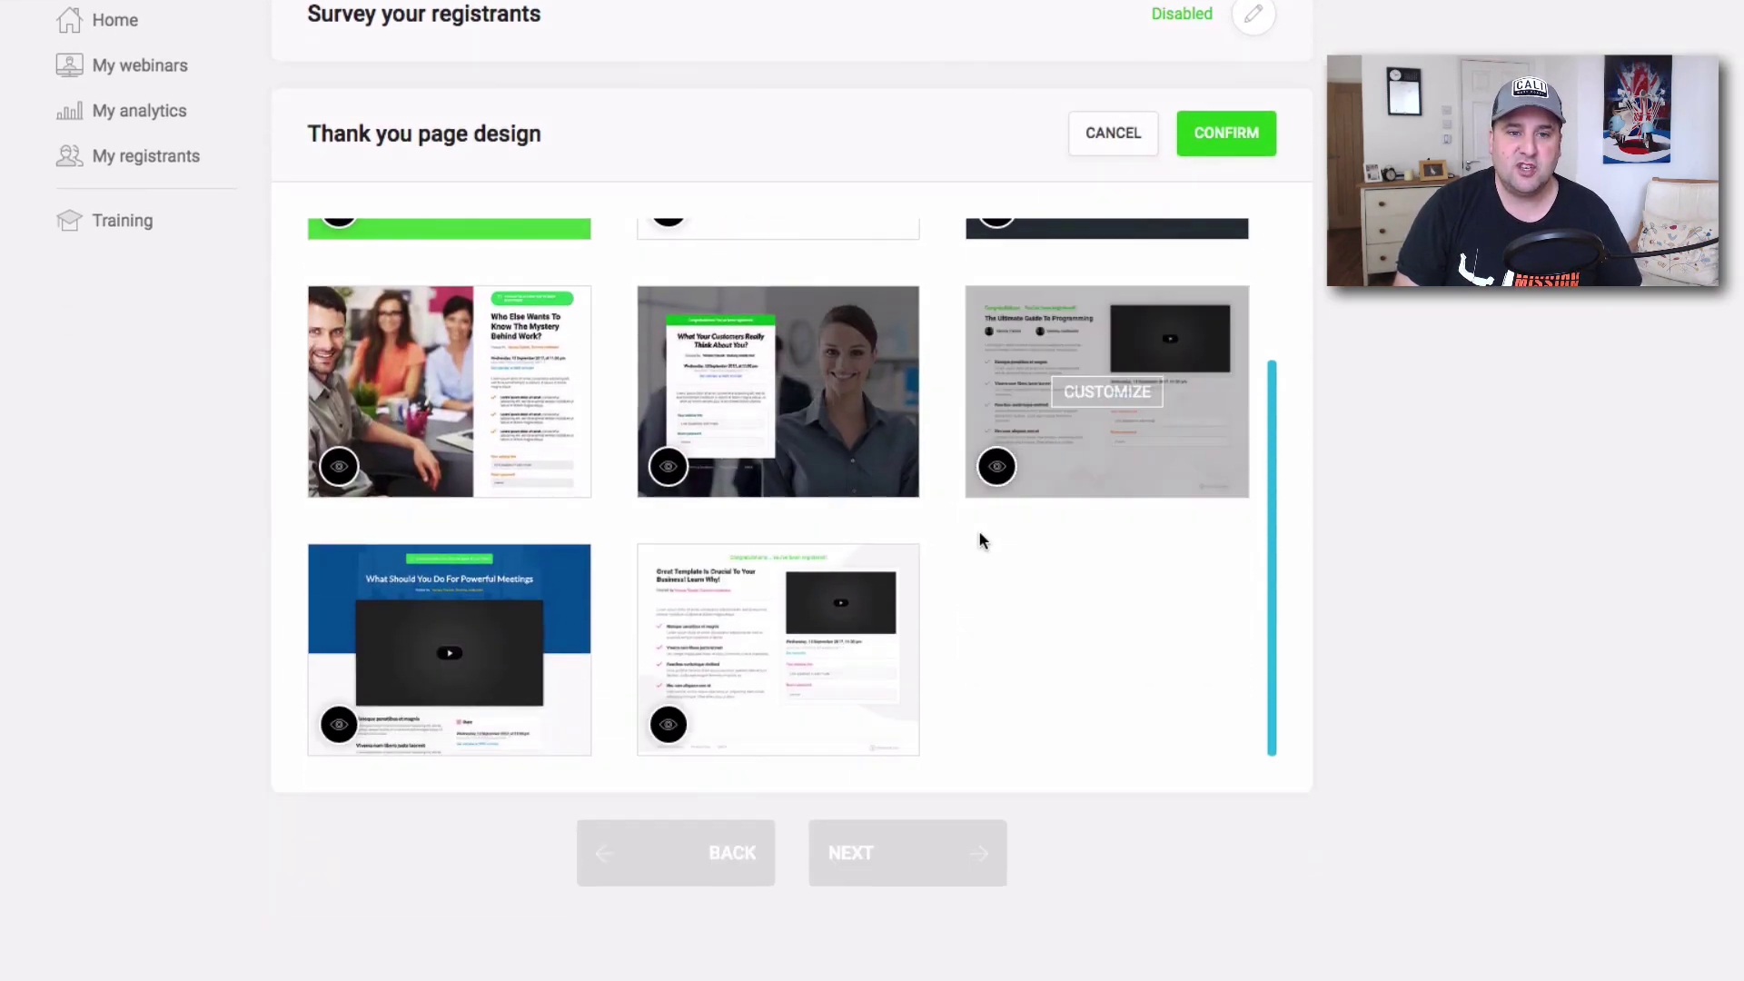
scroll(781, 367, "up", 6)
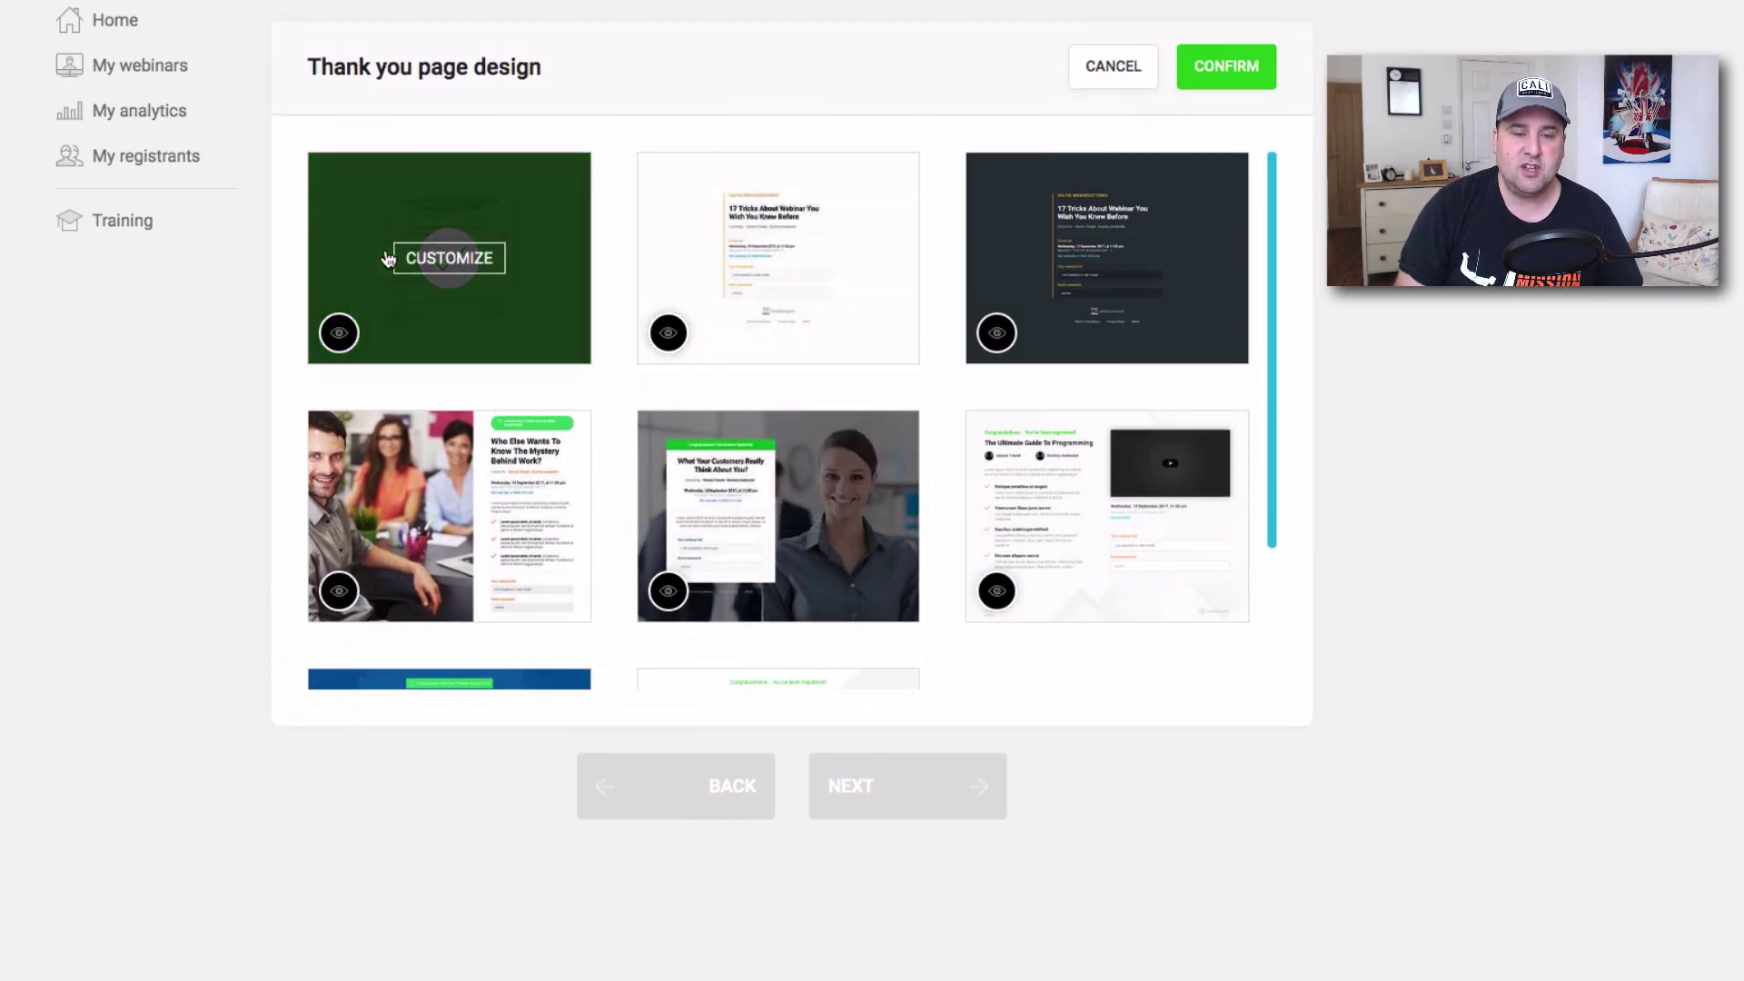
left_click(450, 262)
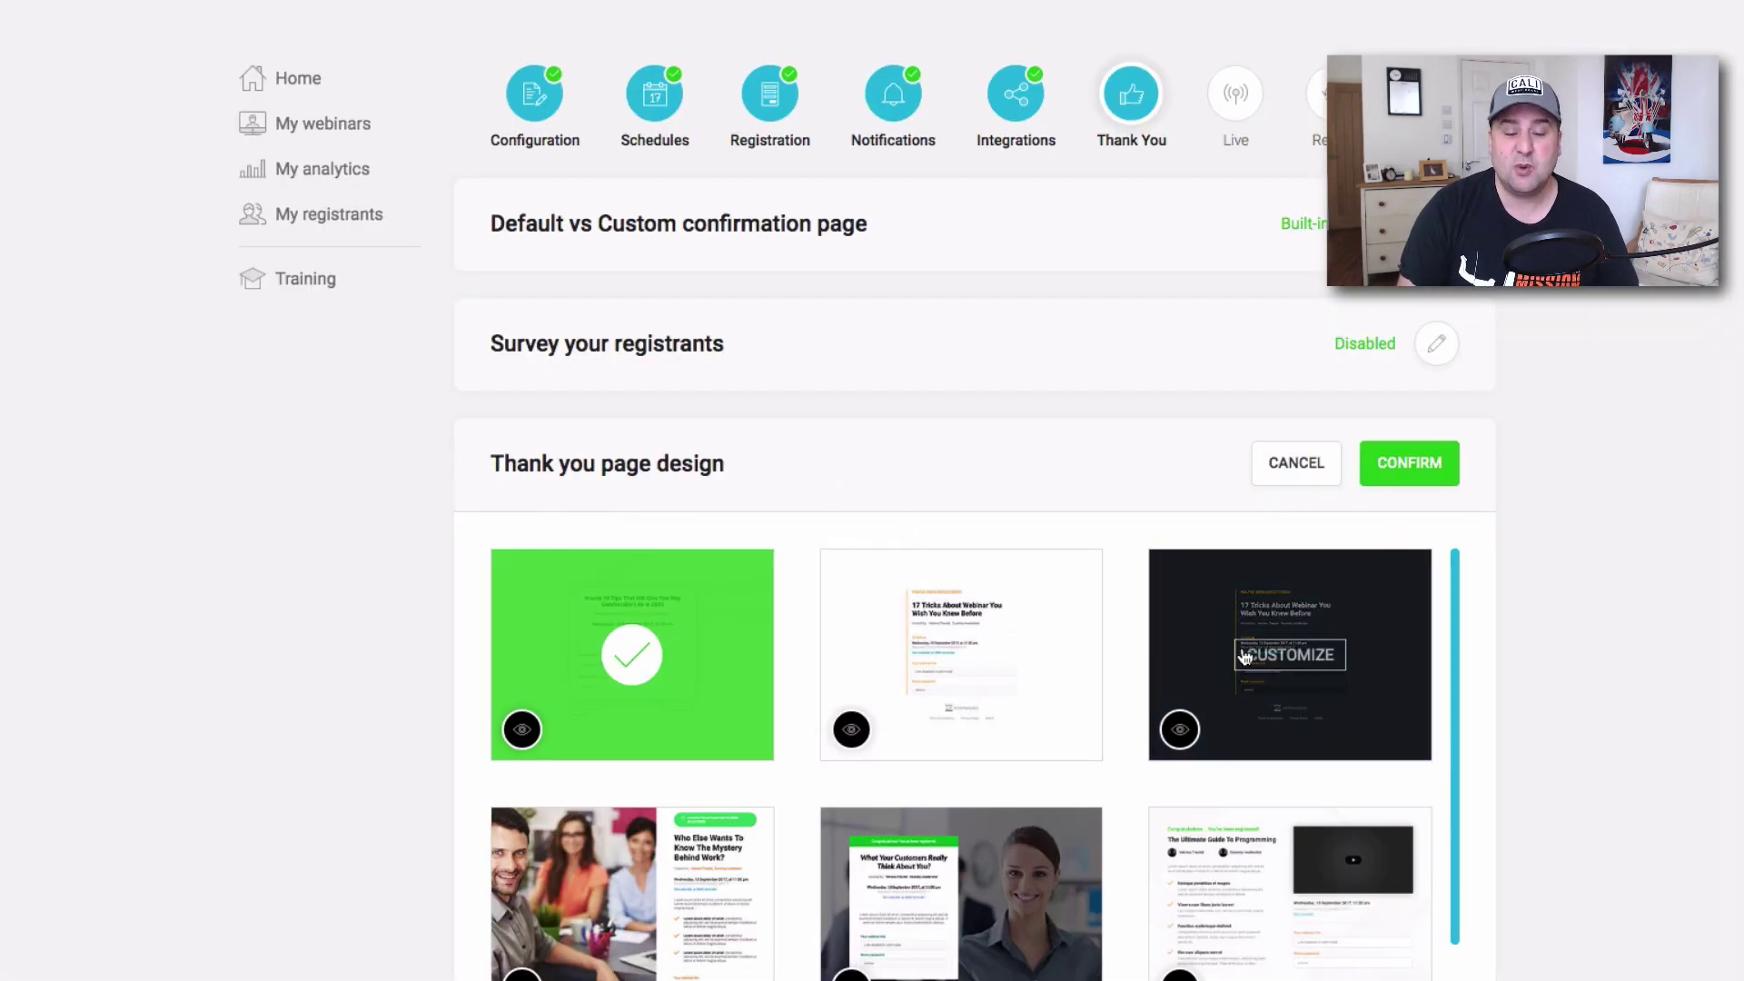
mouse_move(1244, 656)
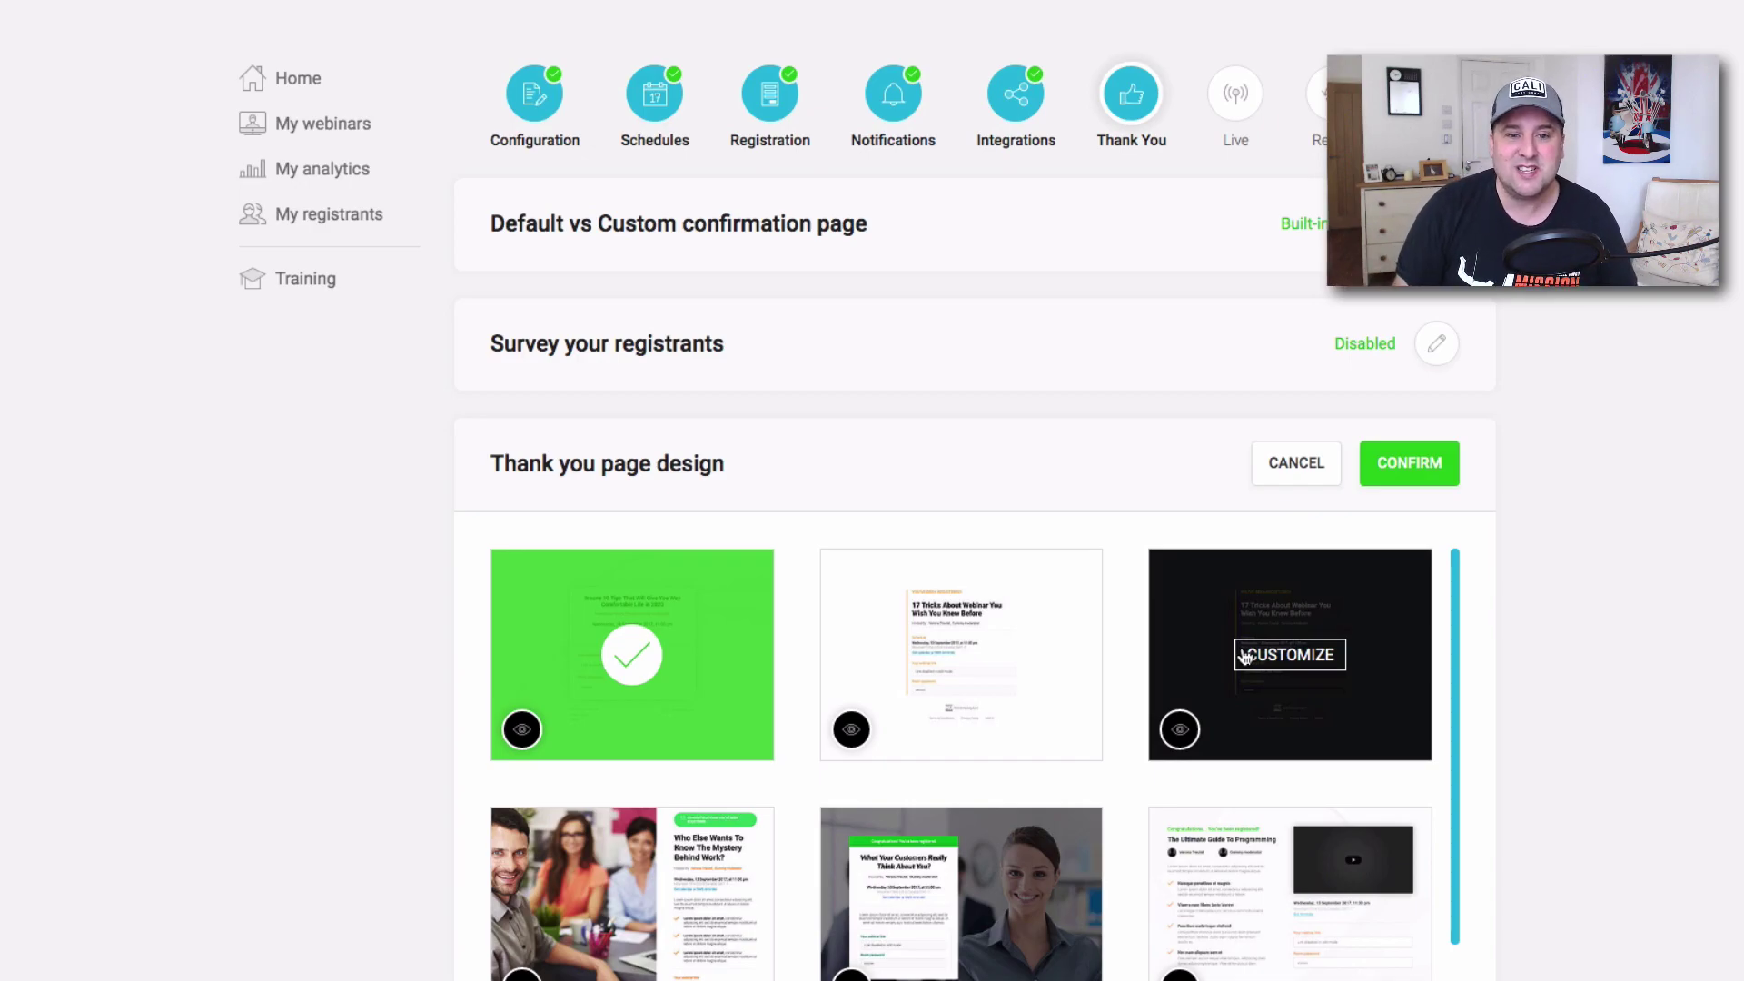
Preview the customers-opinion, Ultimate Guide To Programming and Powerful Meetings templates, closing each.
scroll(998, 604, "down", 2)
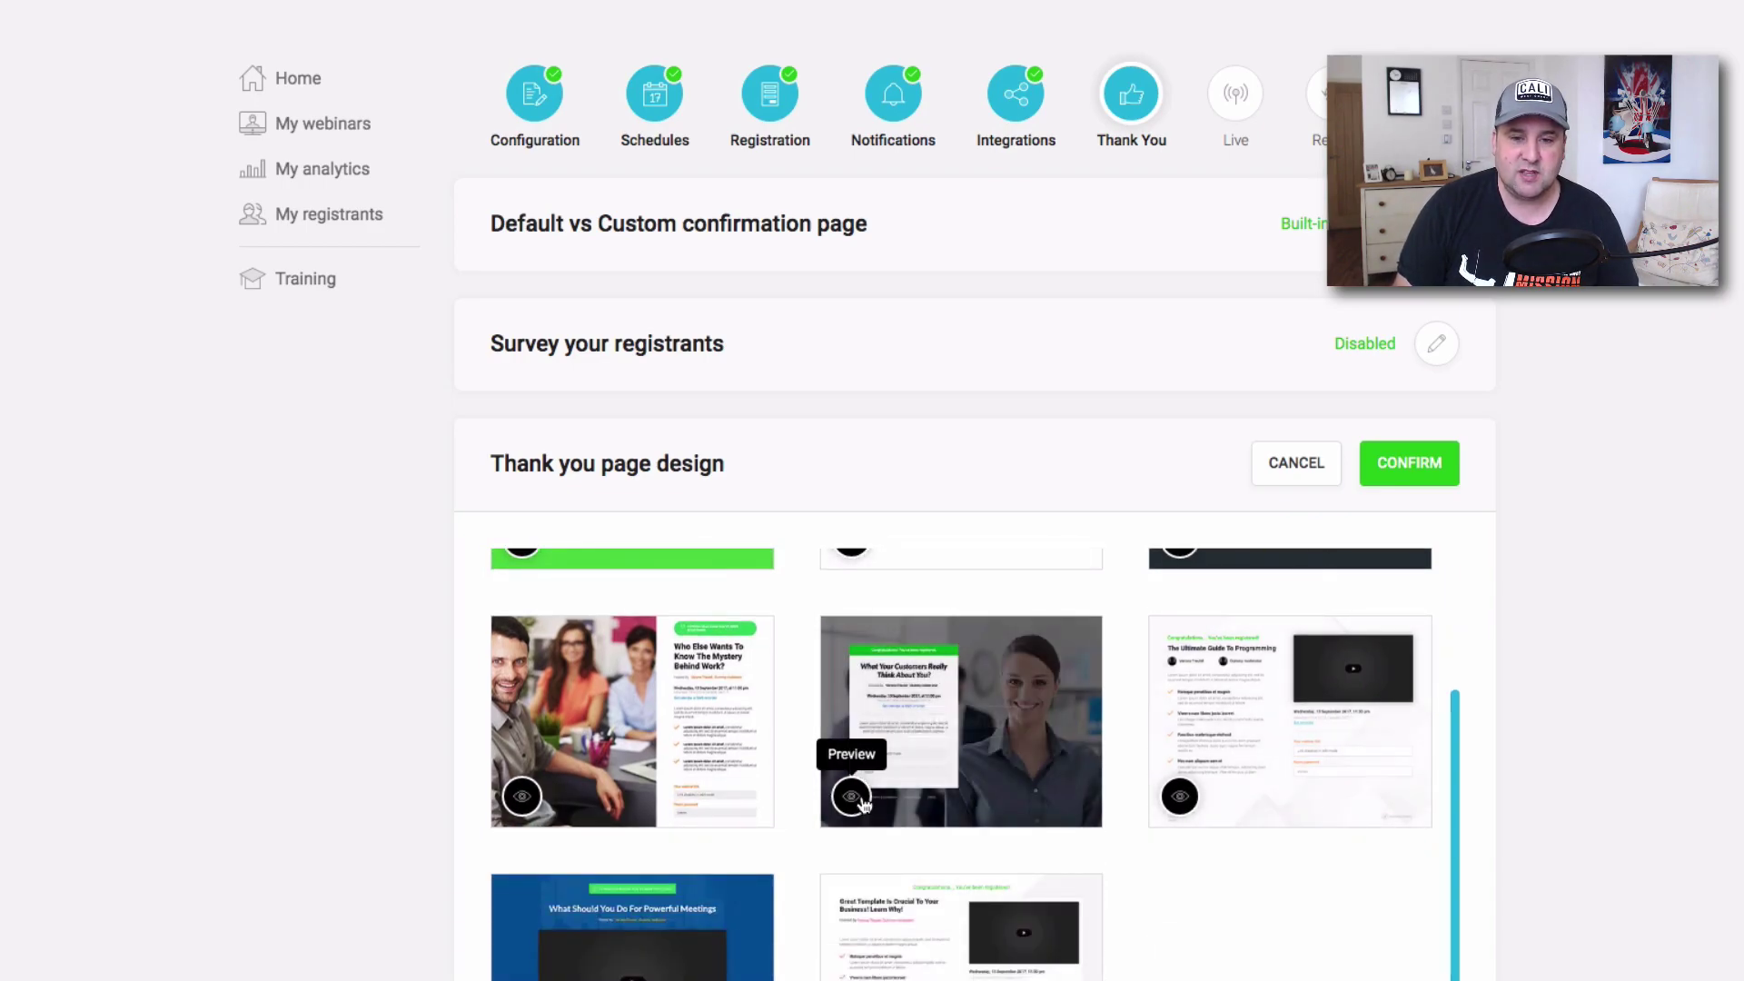
left_click(854, 797)
left_click(1306, 48)
left_click(1179, 795)
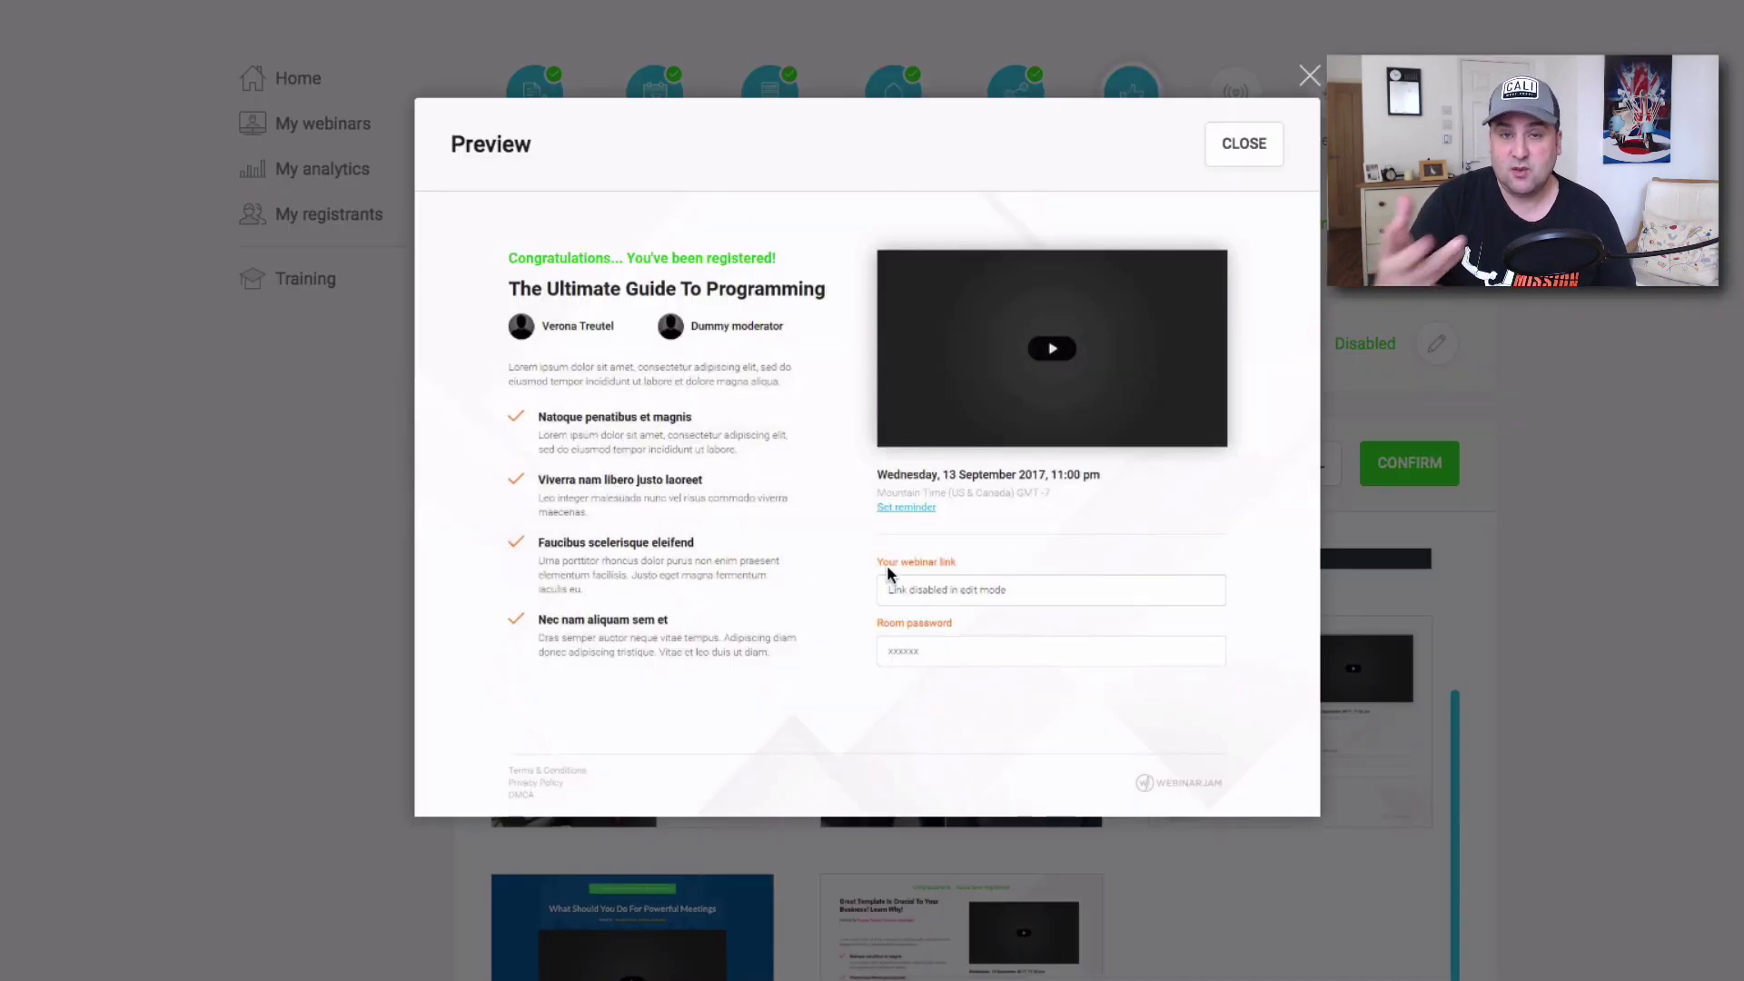
left_click(1309, 75)
scroll(559, 724, "down", 5)
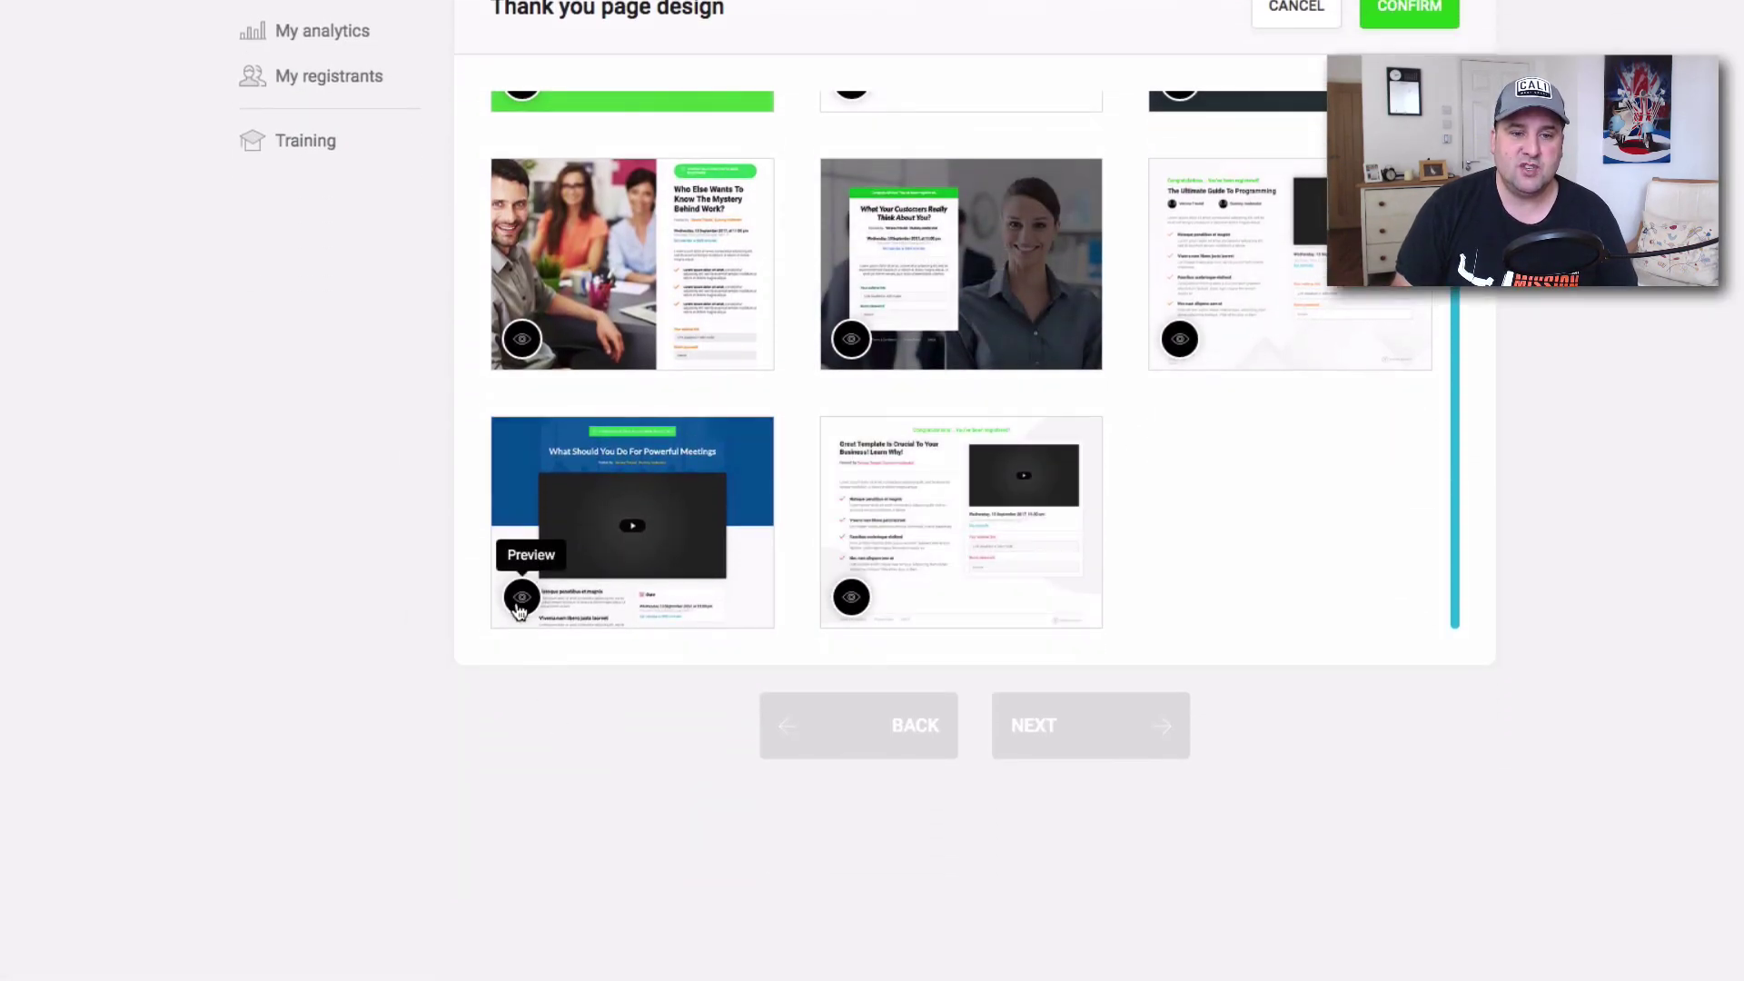
left_click(521, 597)
scroll(934, 642, "down", 8)
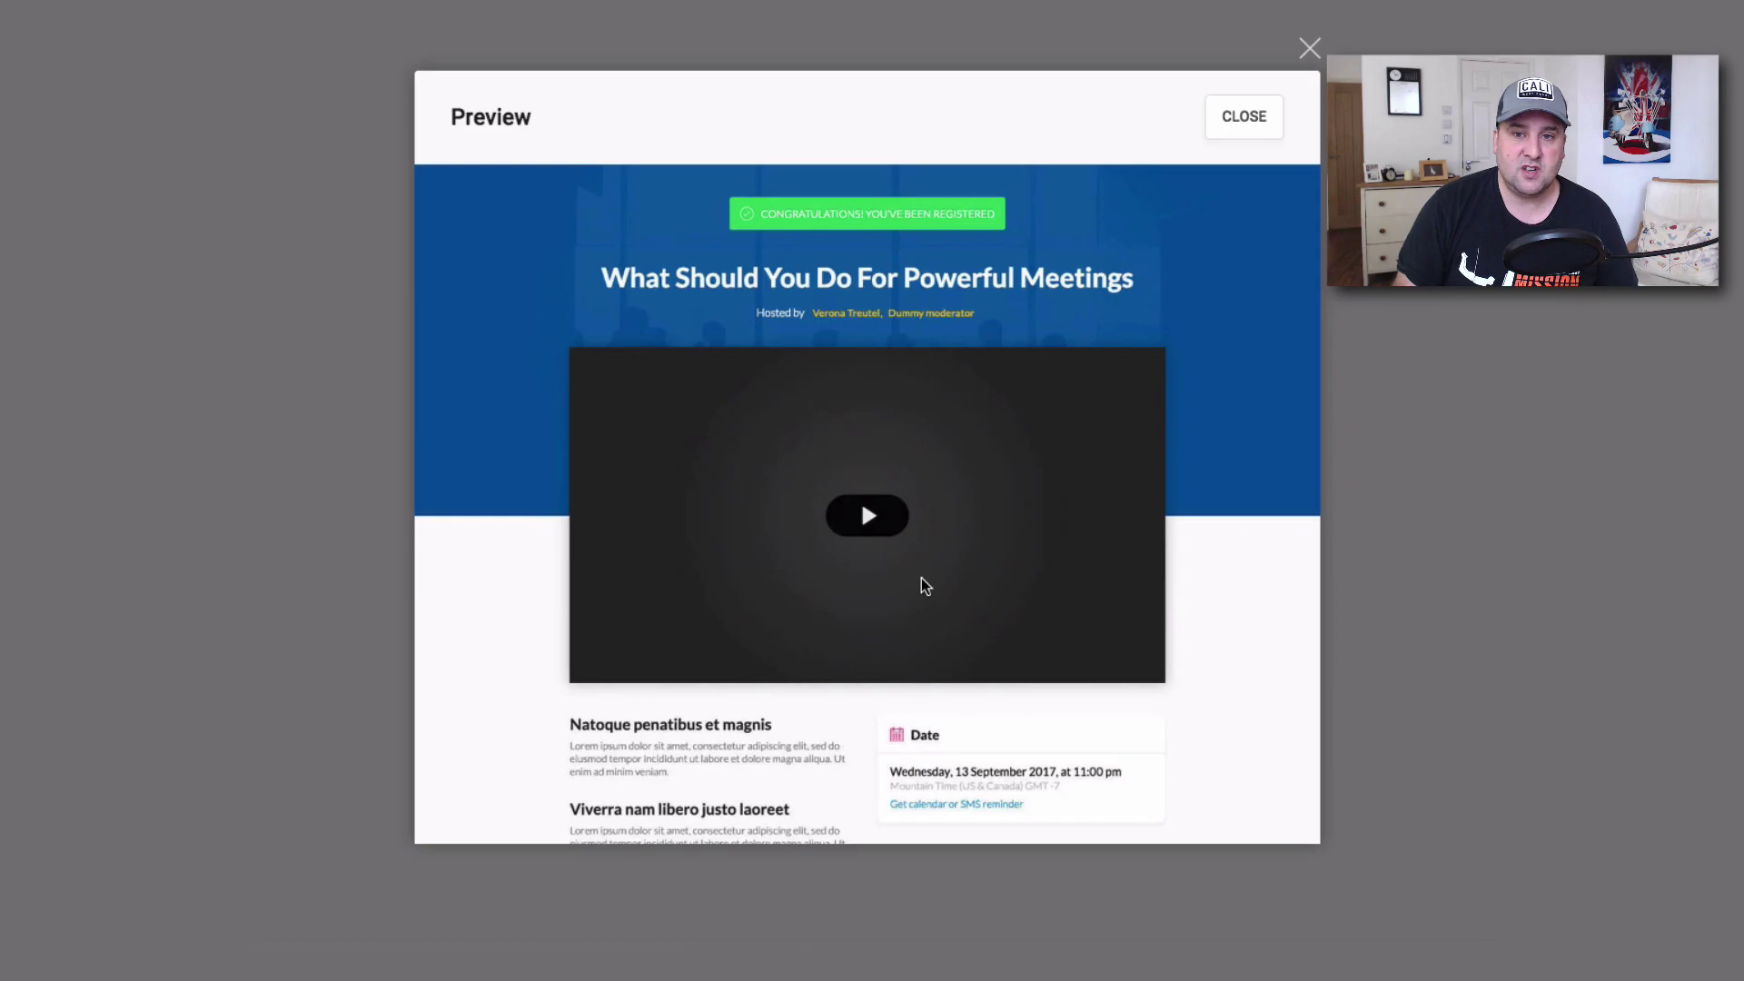
left_click(1235, 132)
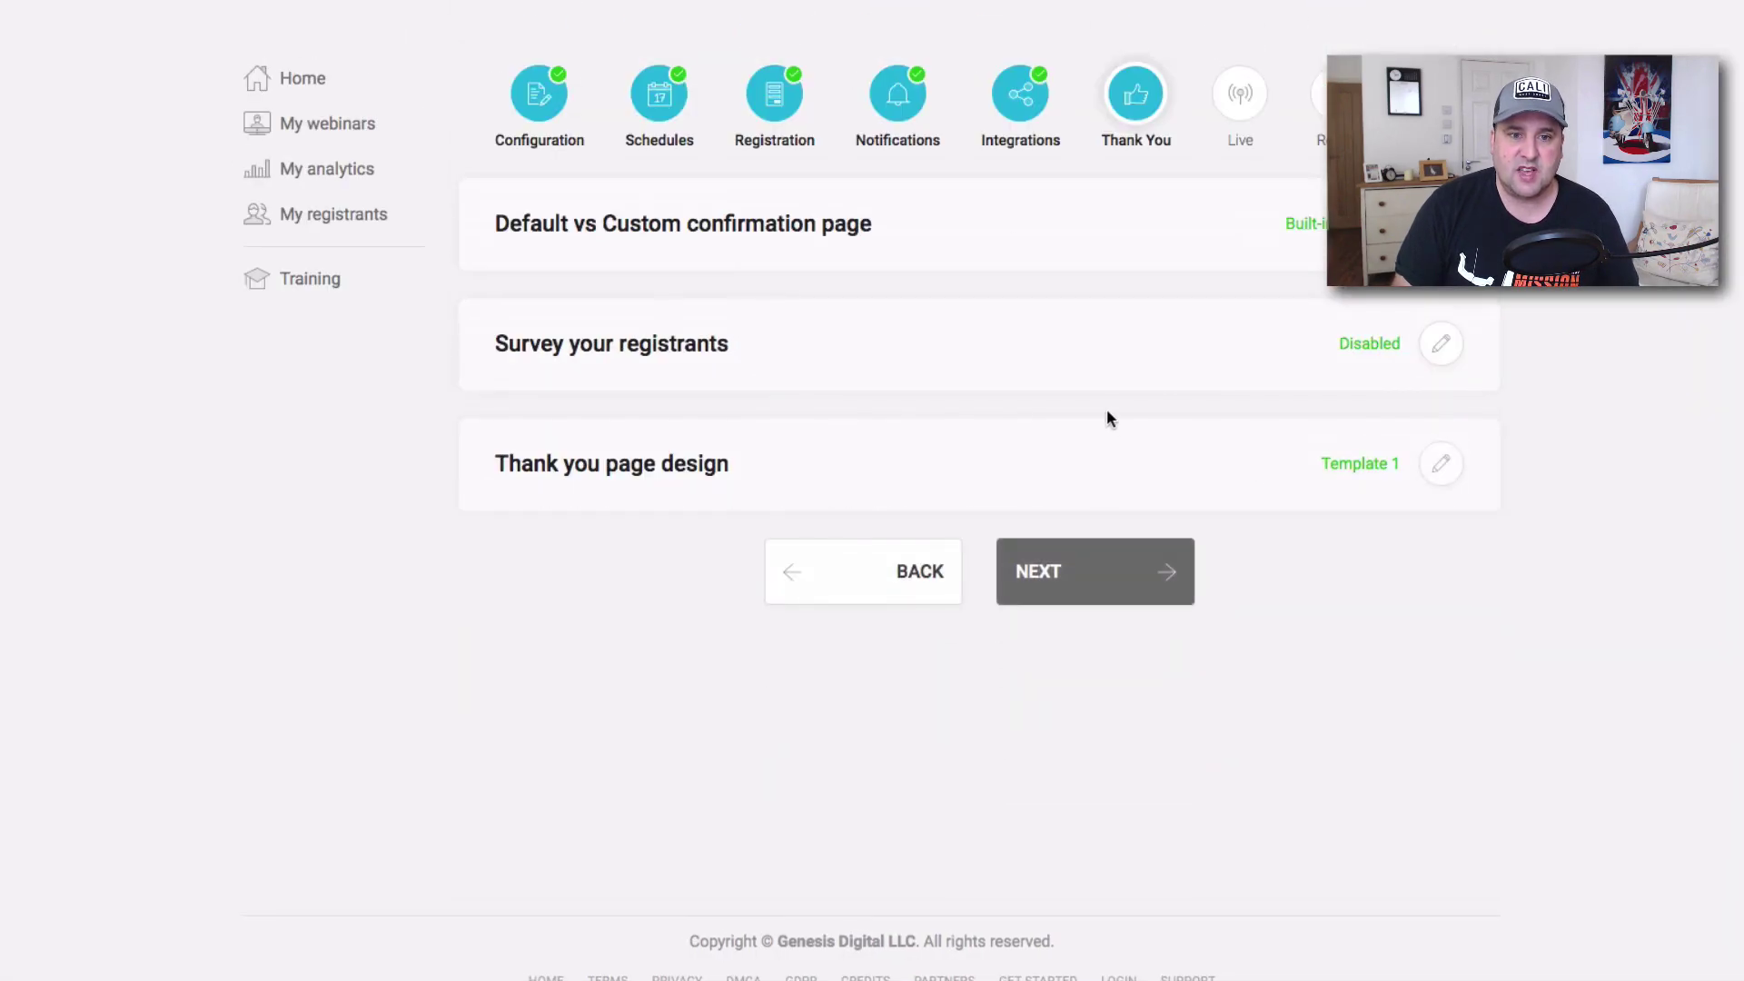
On the Replay step, set webinar replay recording to Yes and confirm.
left_click(1096, 550)
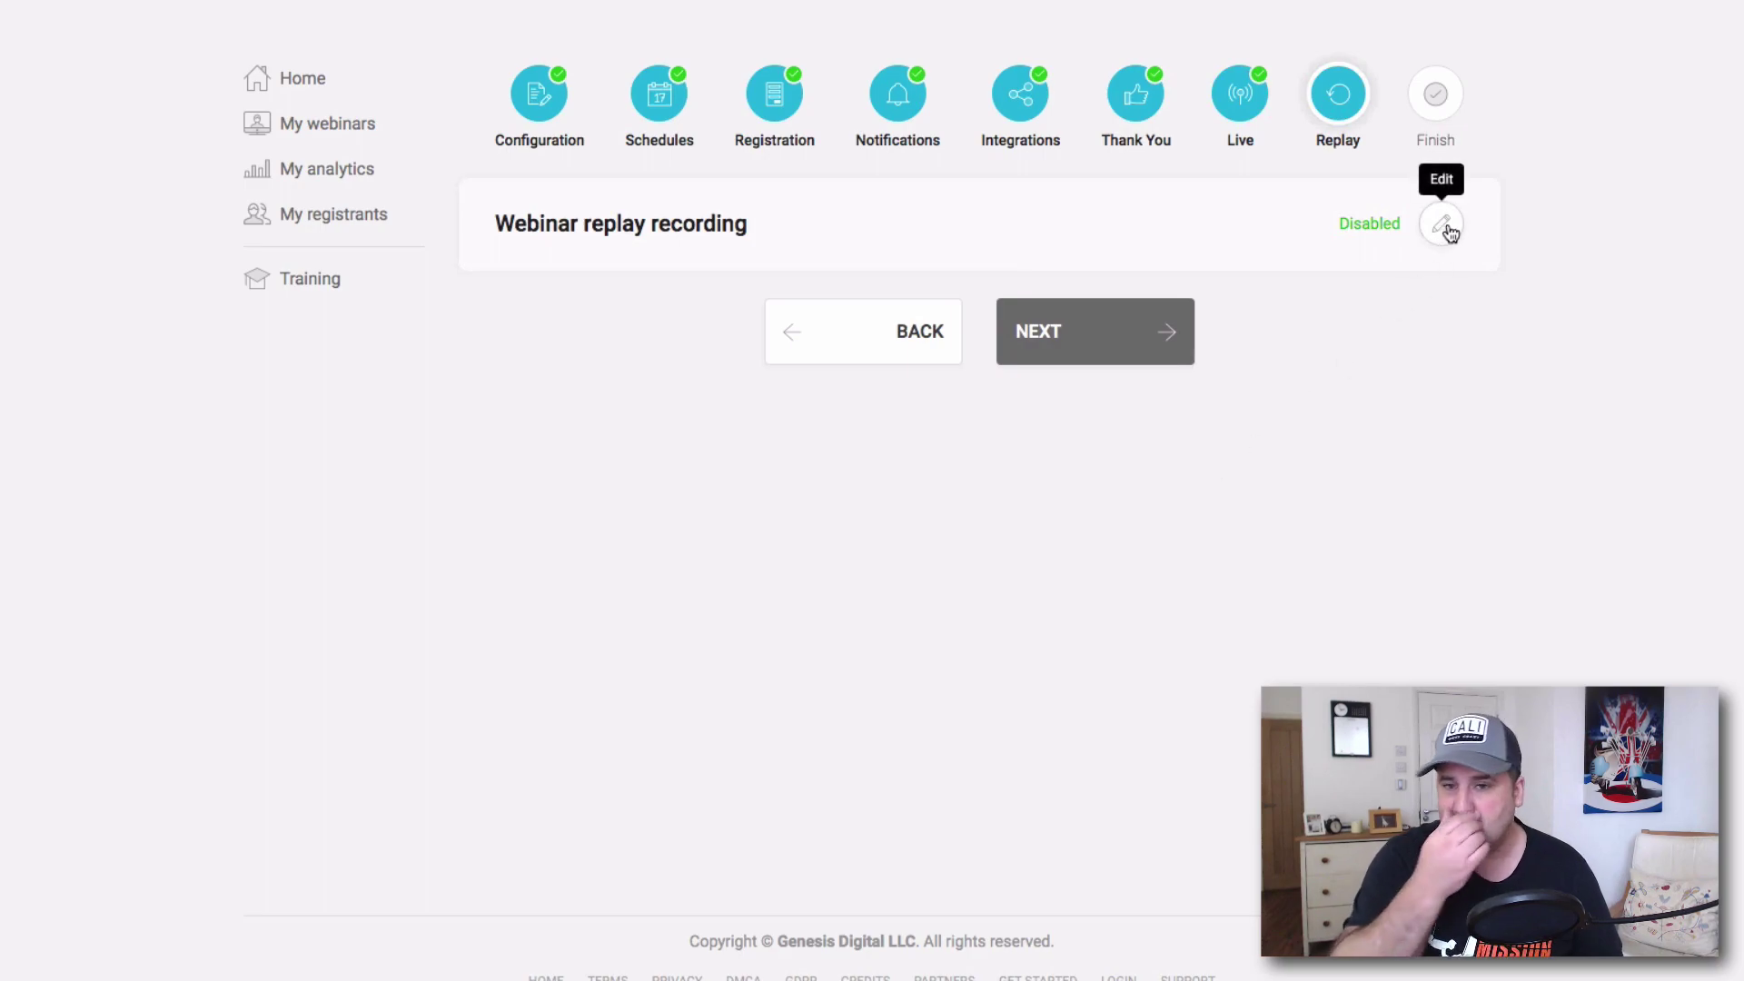
left_click(1443, 238)
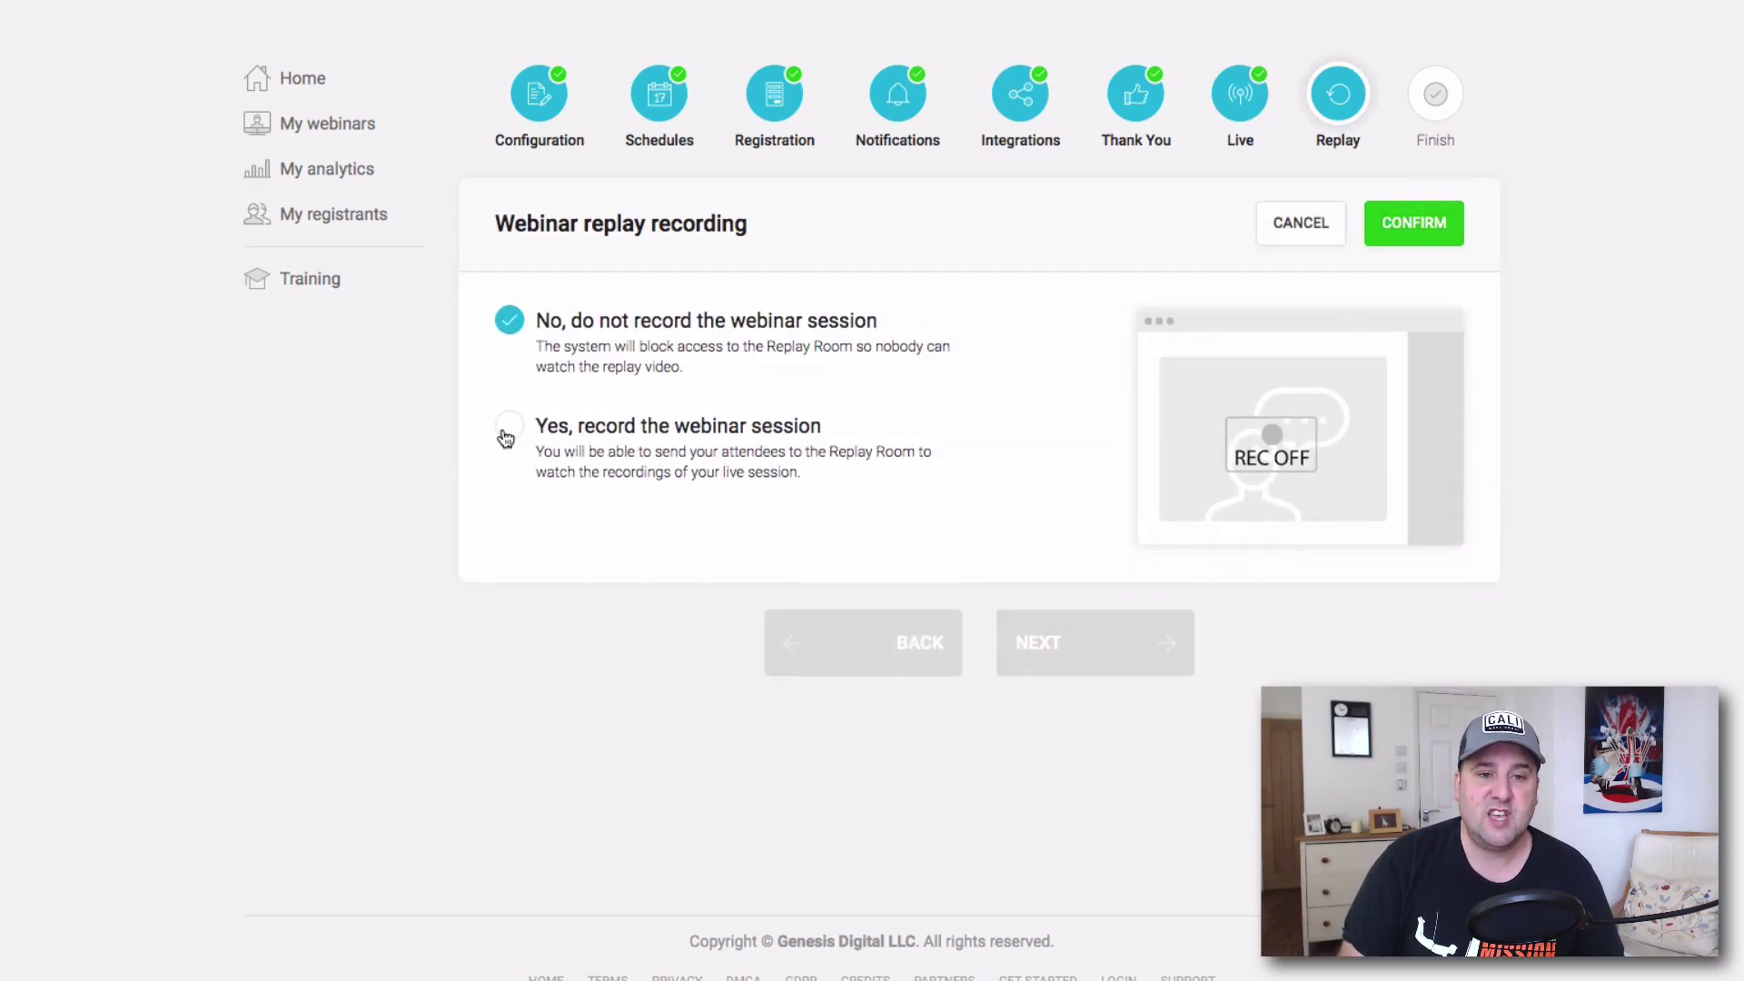
left_click(505, 434)
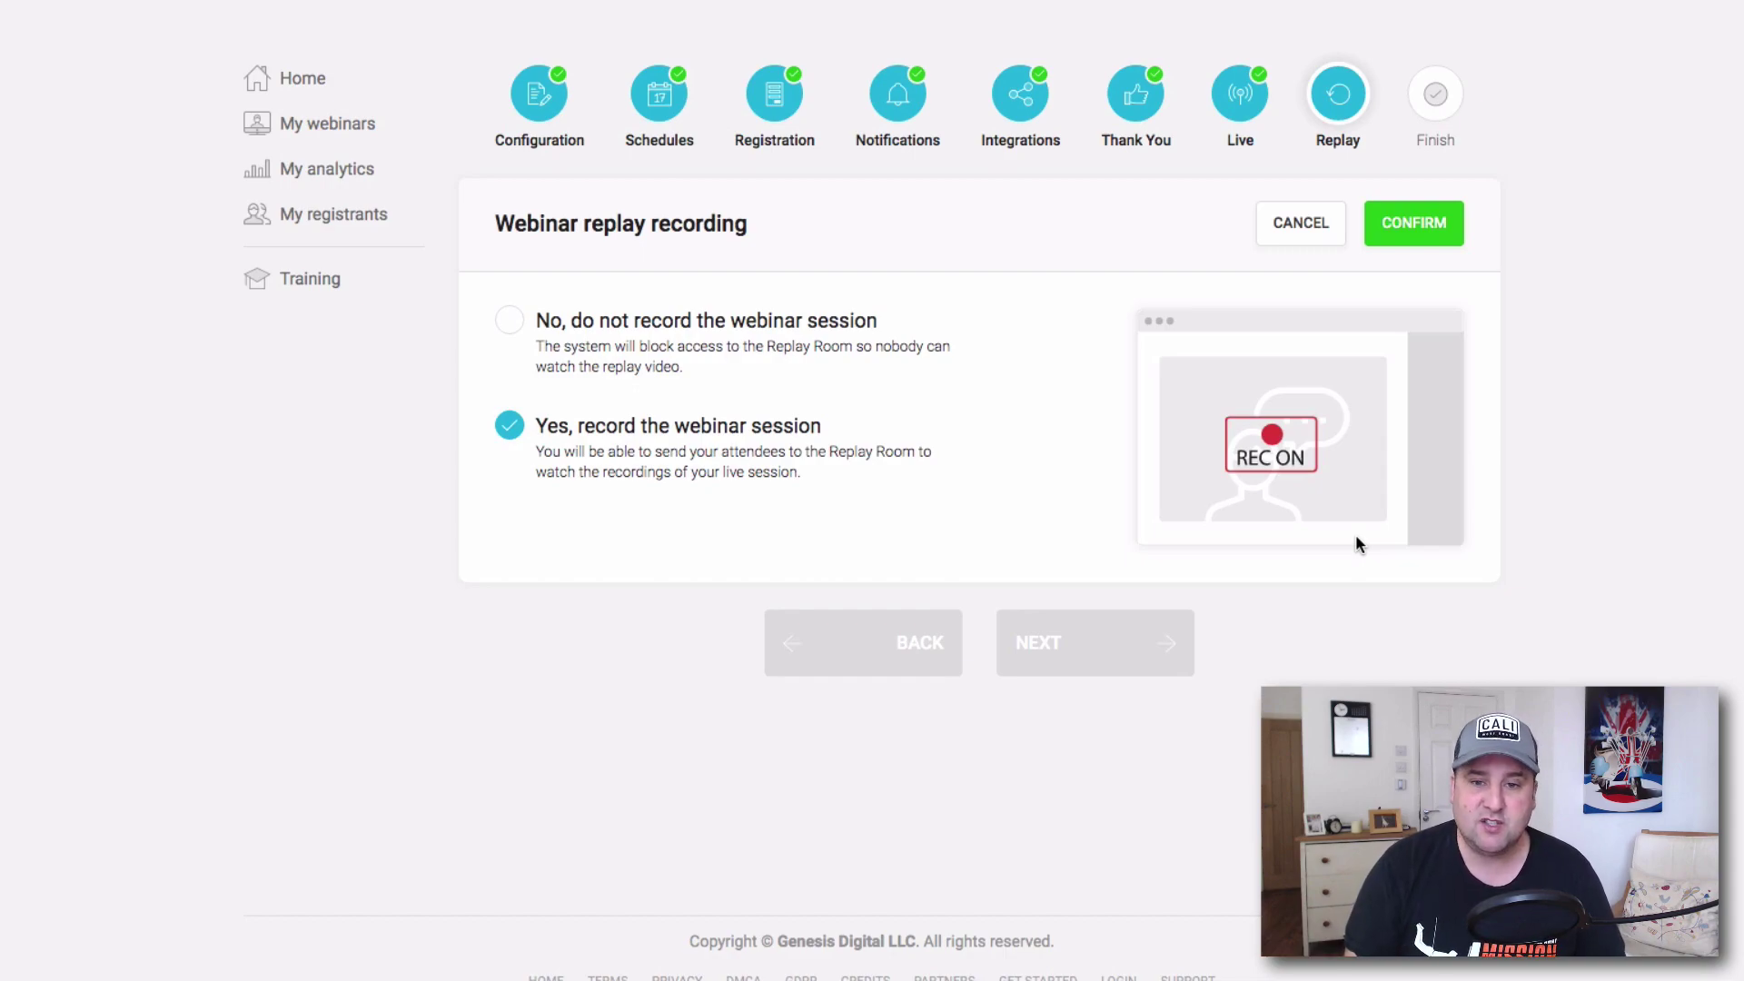
left_click(1390, 234)
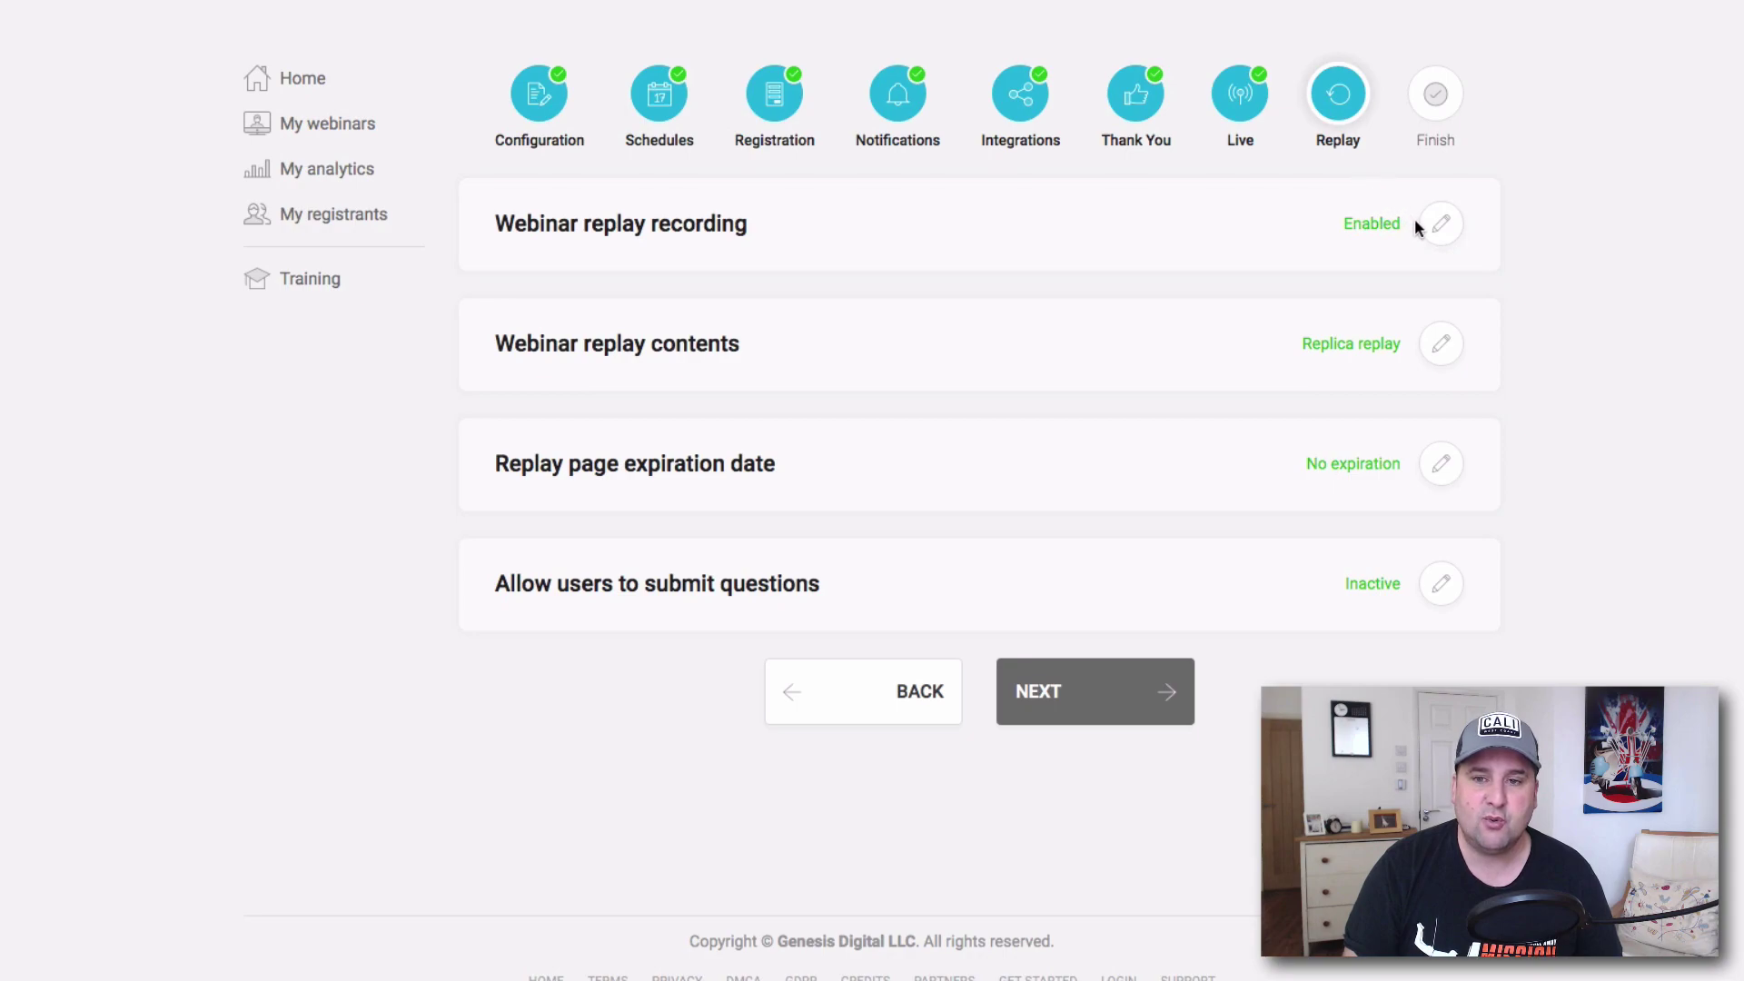
Switch replay recording to No and back to Yes, leaving it enabled.
left_click(1430, 238)
left_click(508, 327)
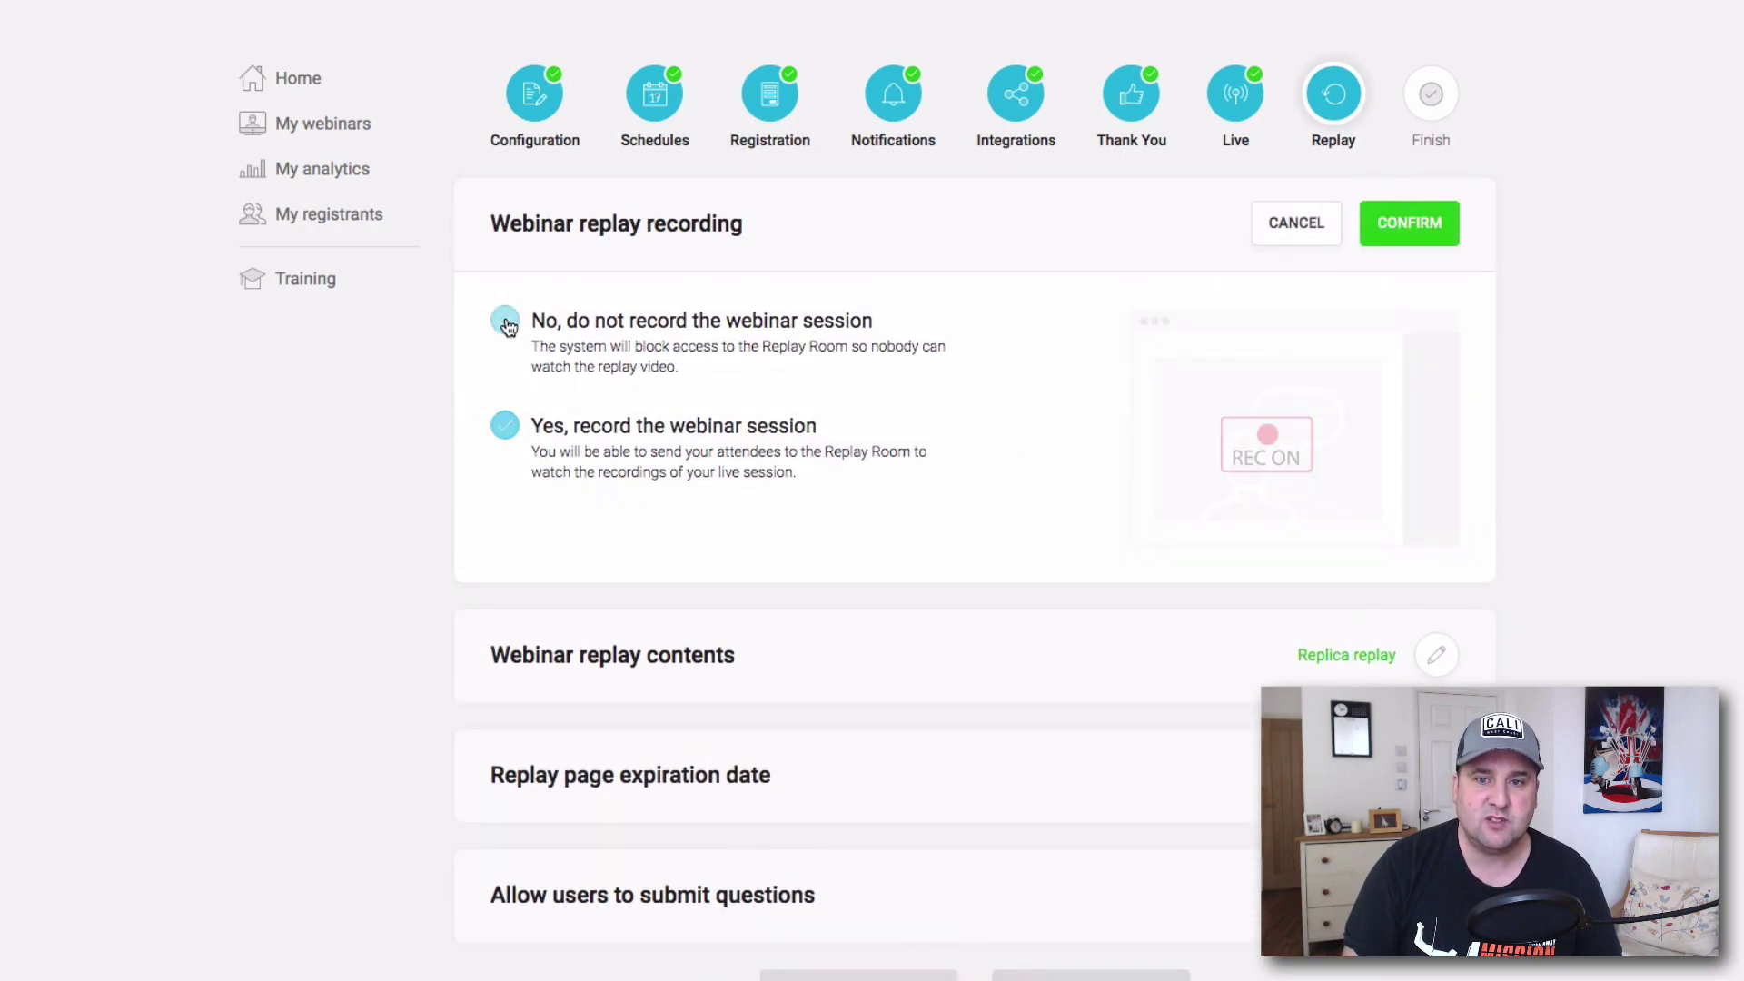
left_click(1409, 234)
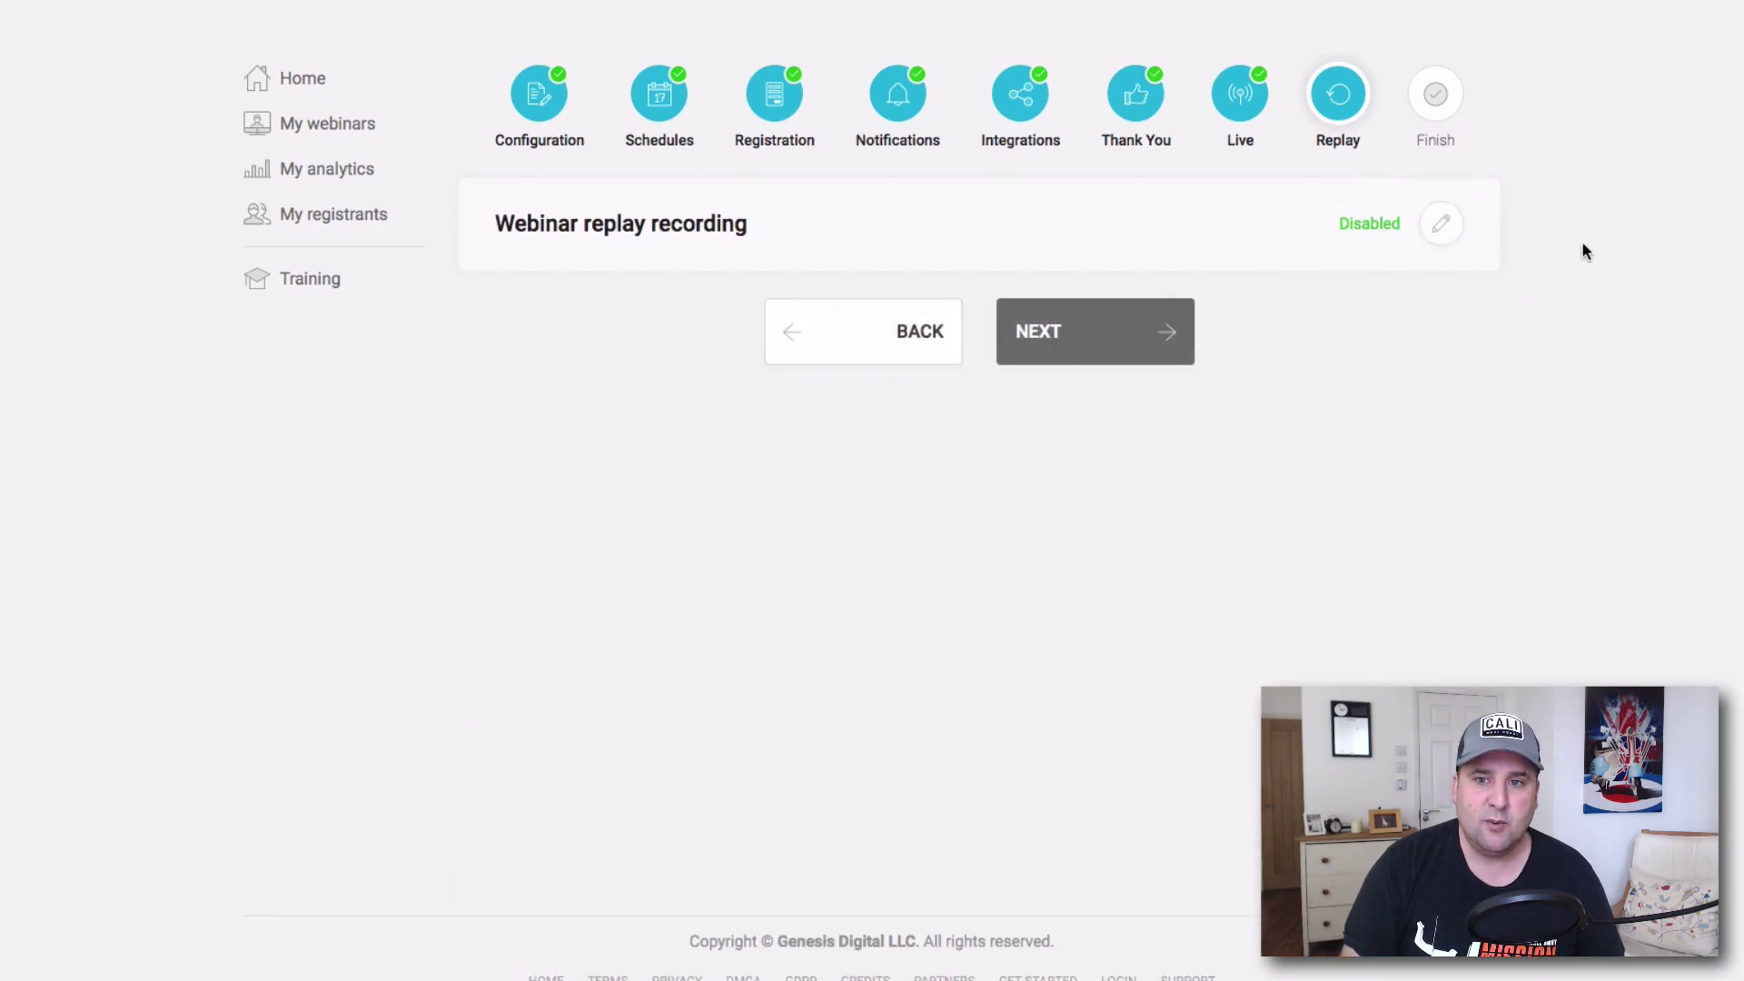
left_click(1444, 229)
left_click(511, 425)
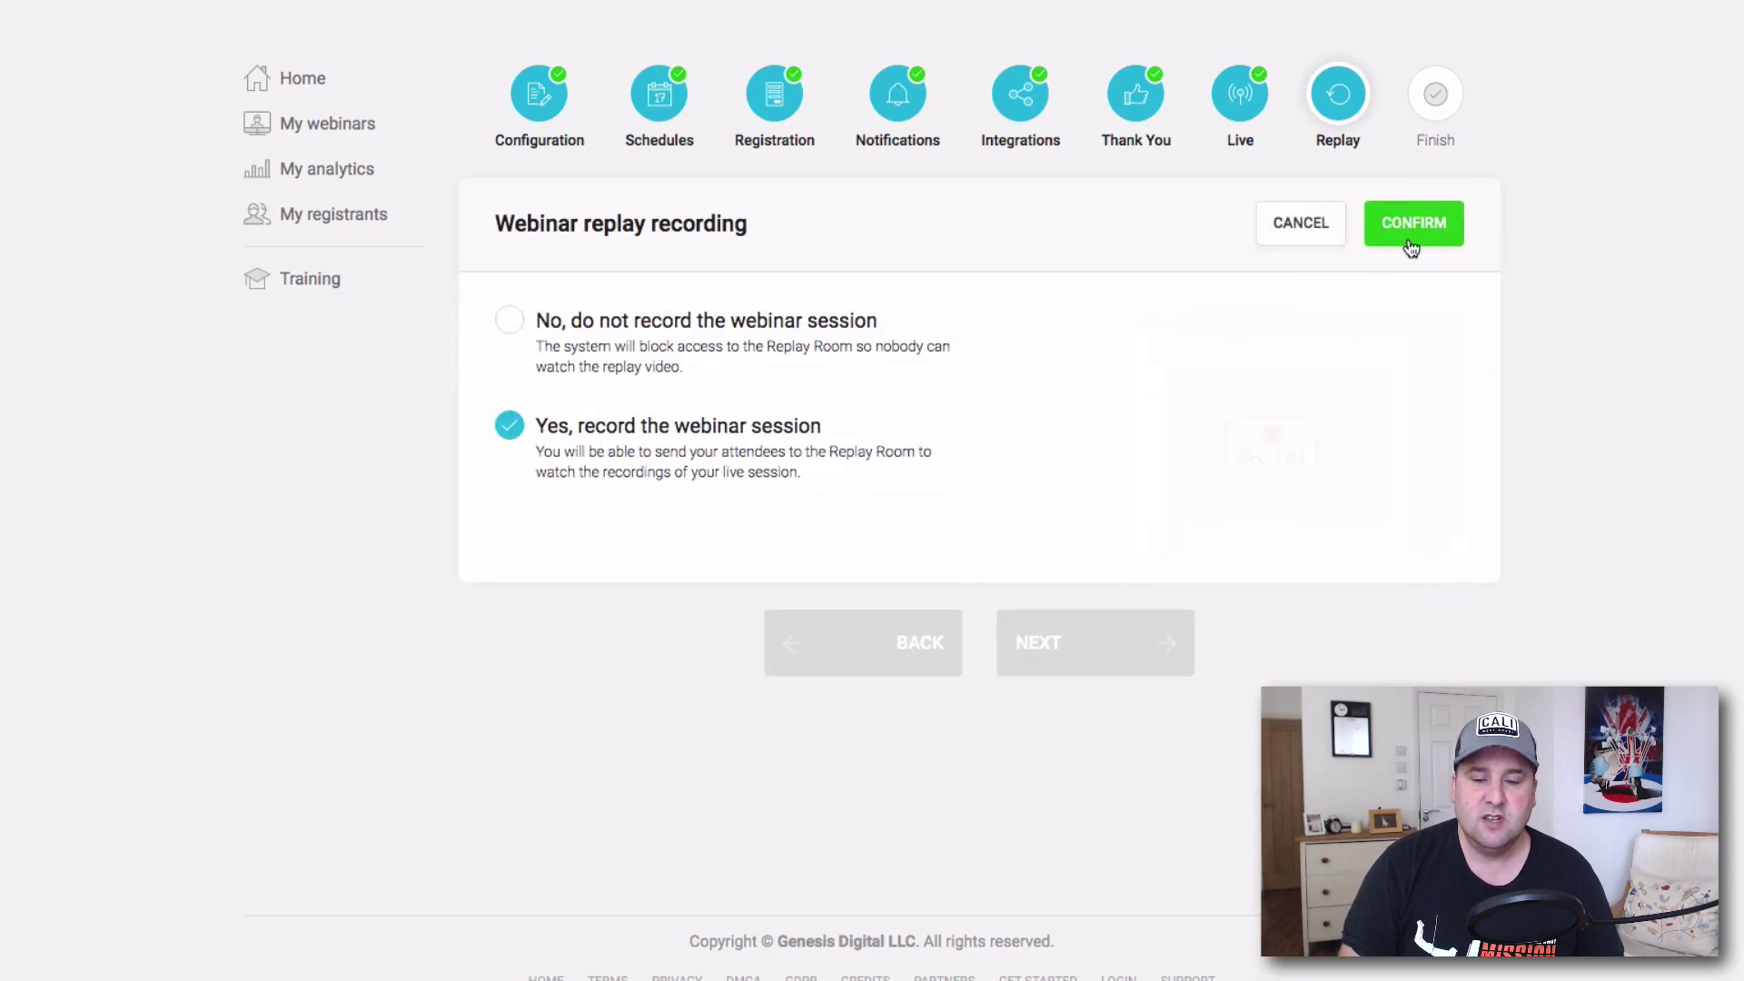
left_click(1413, 223)
left_click(1442, 346)
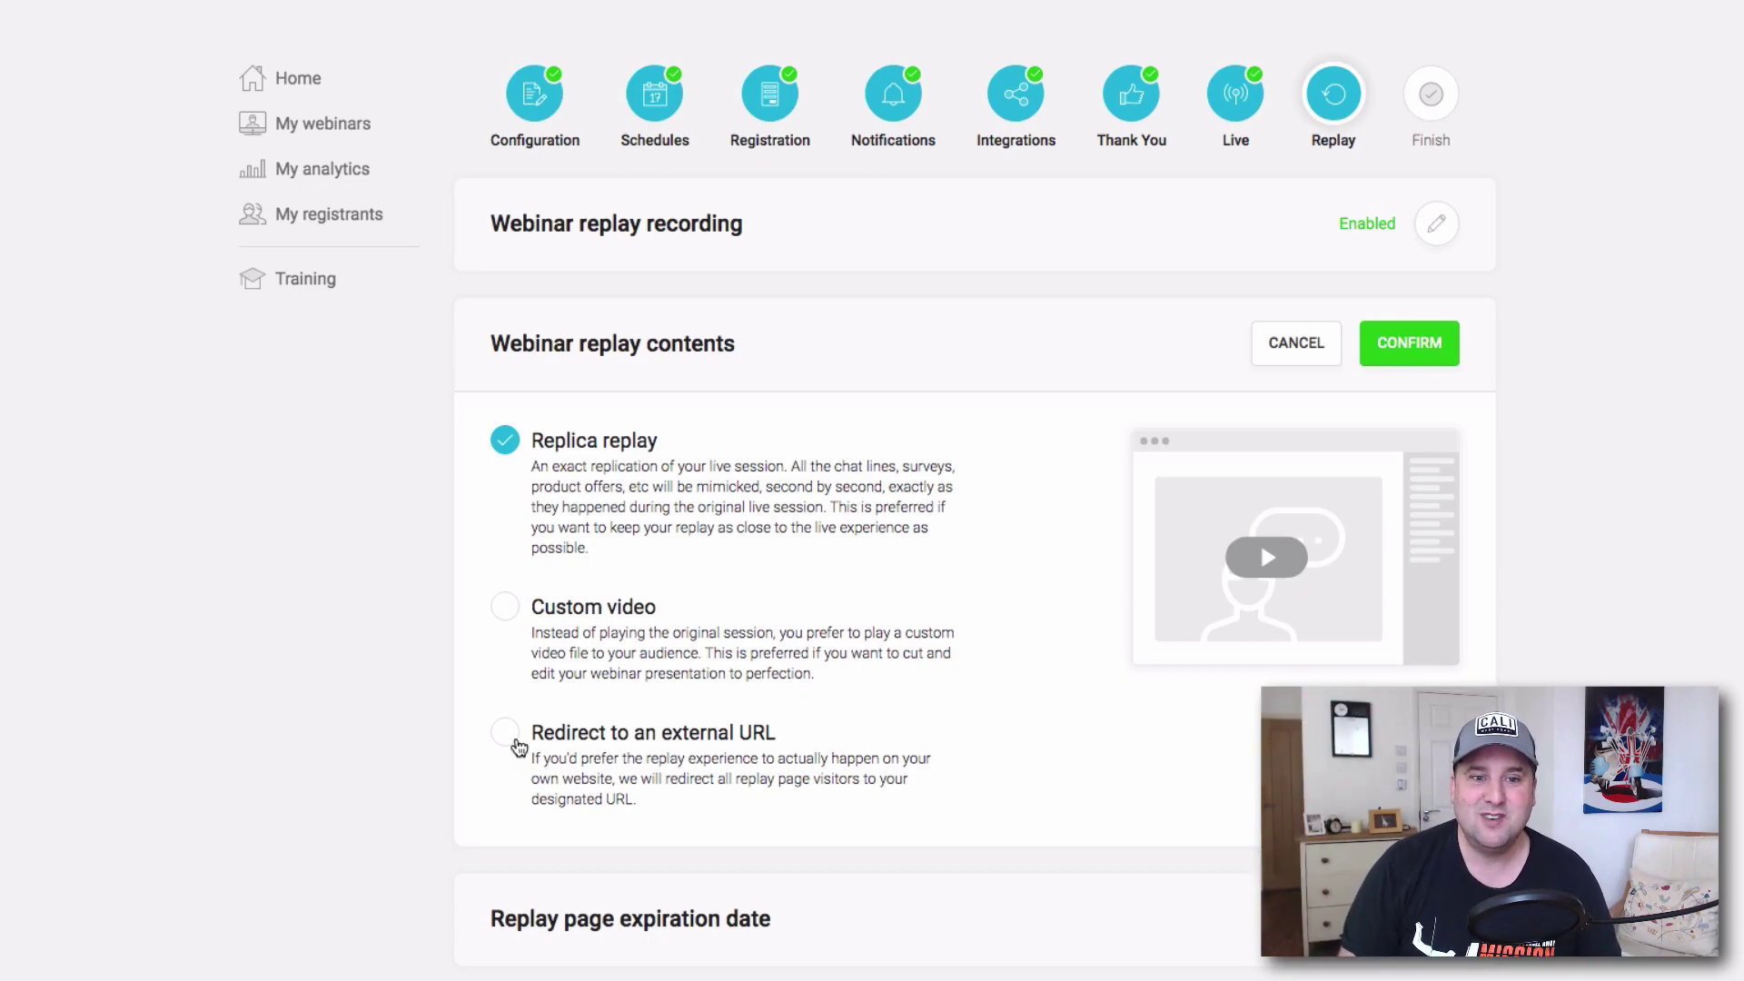
Keep Replica replay as the replay contents instead of redirecting to an external URL.
left_click(505, 732)
scroll(1044, 804, "down", 5)
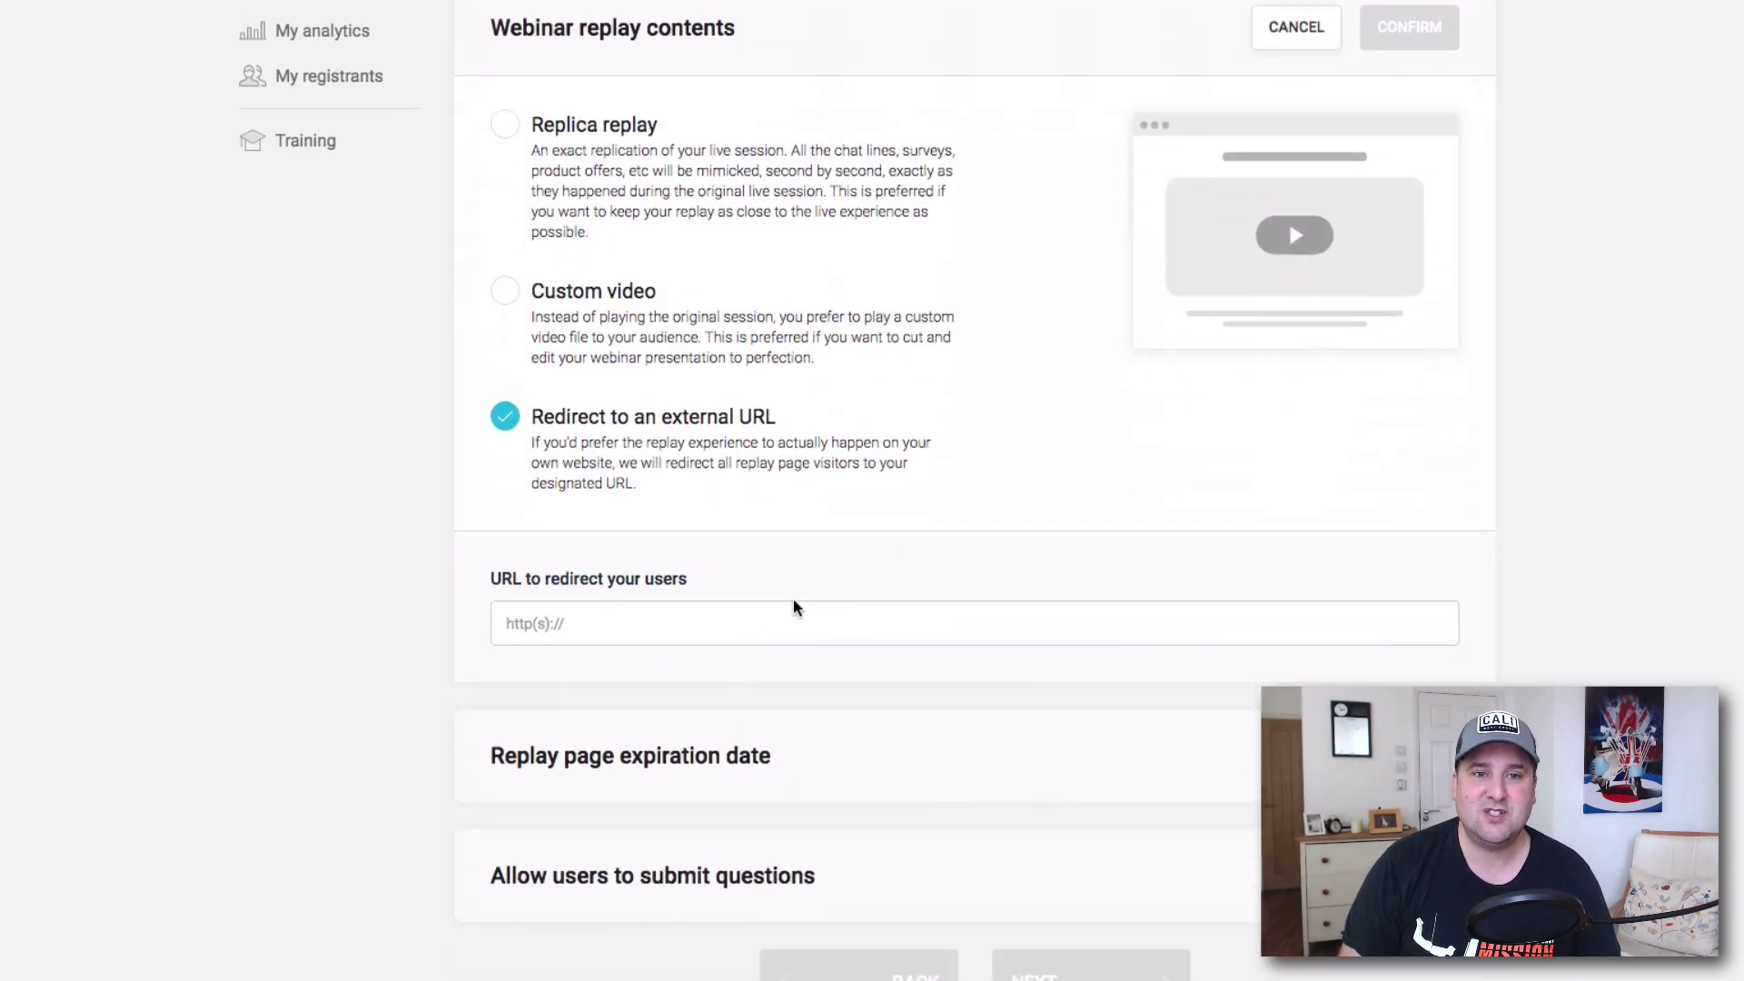
scroll(817, 600, "up", 5)
left_click(505, 439)
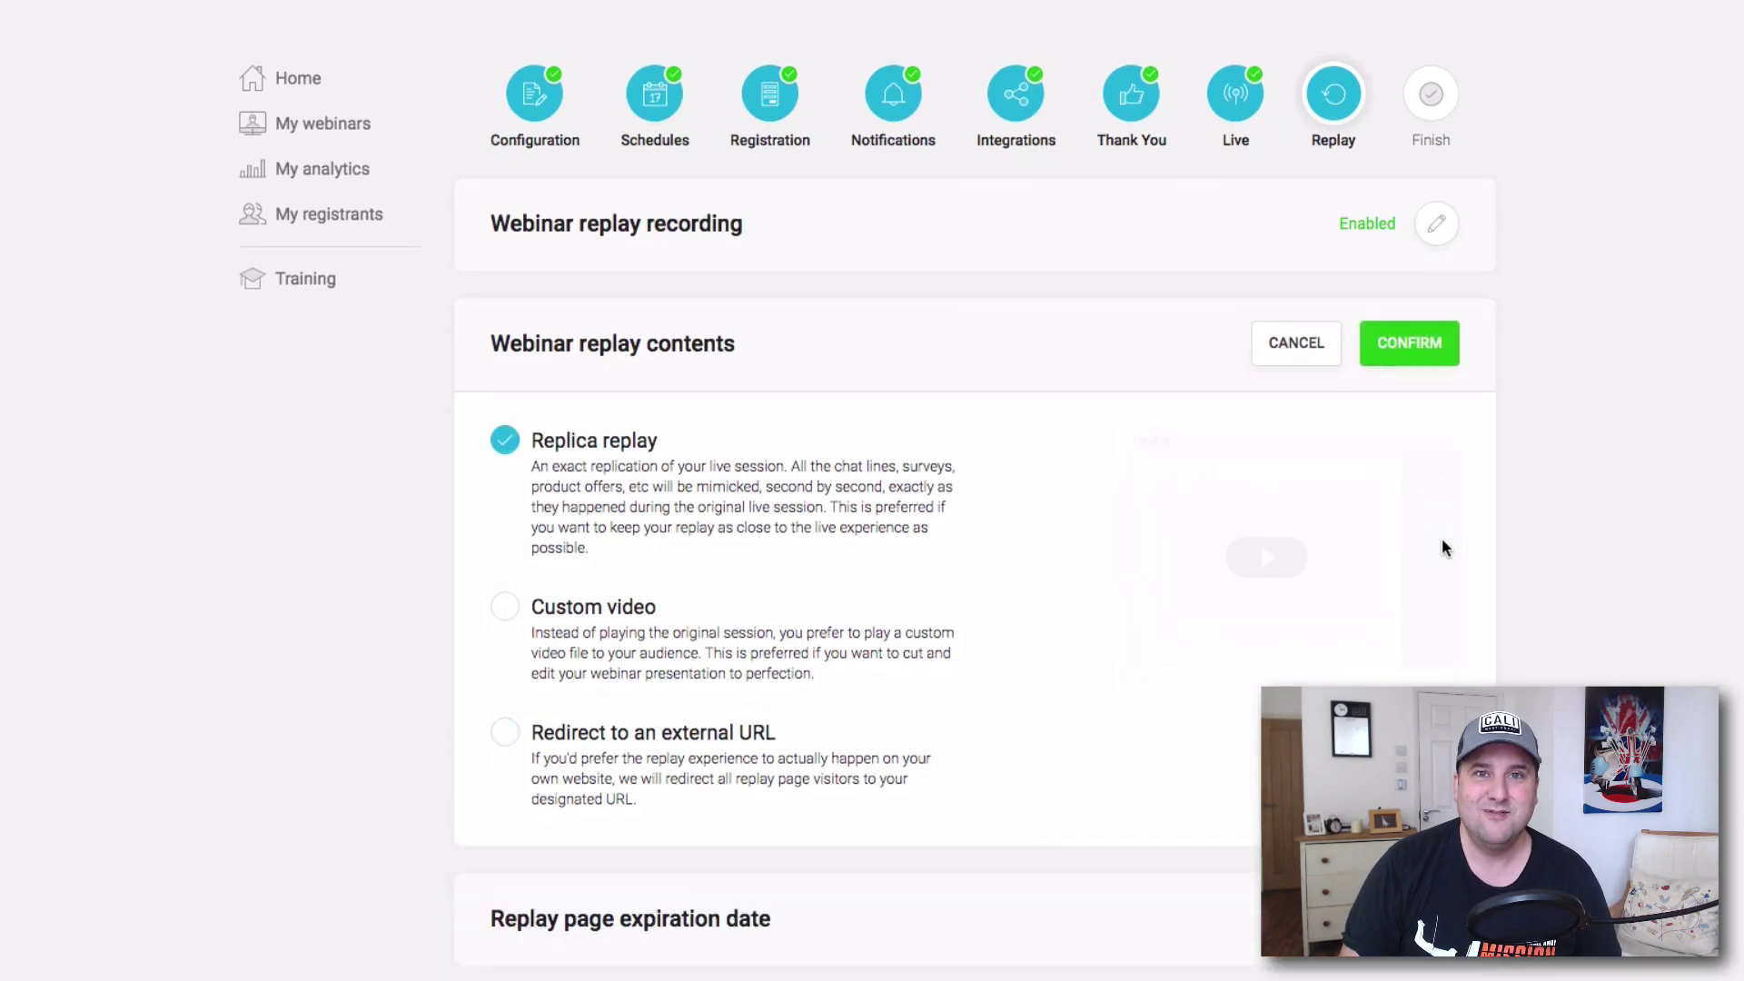
left_click(1444, 354)
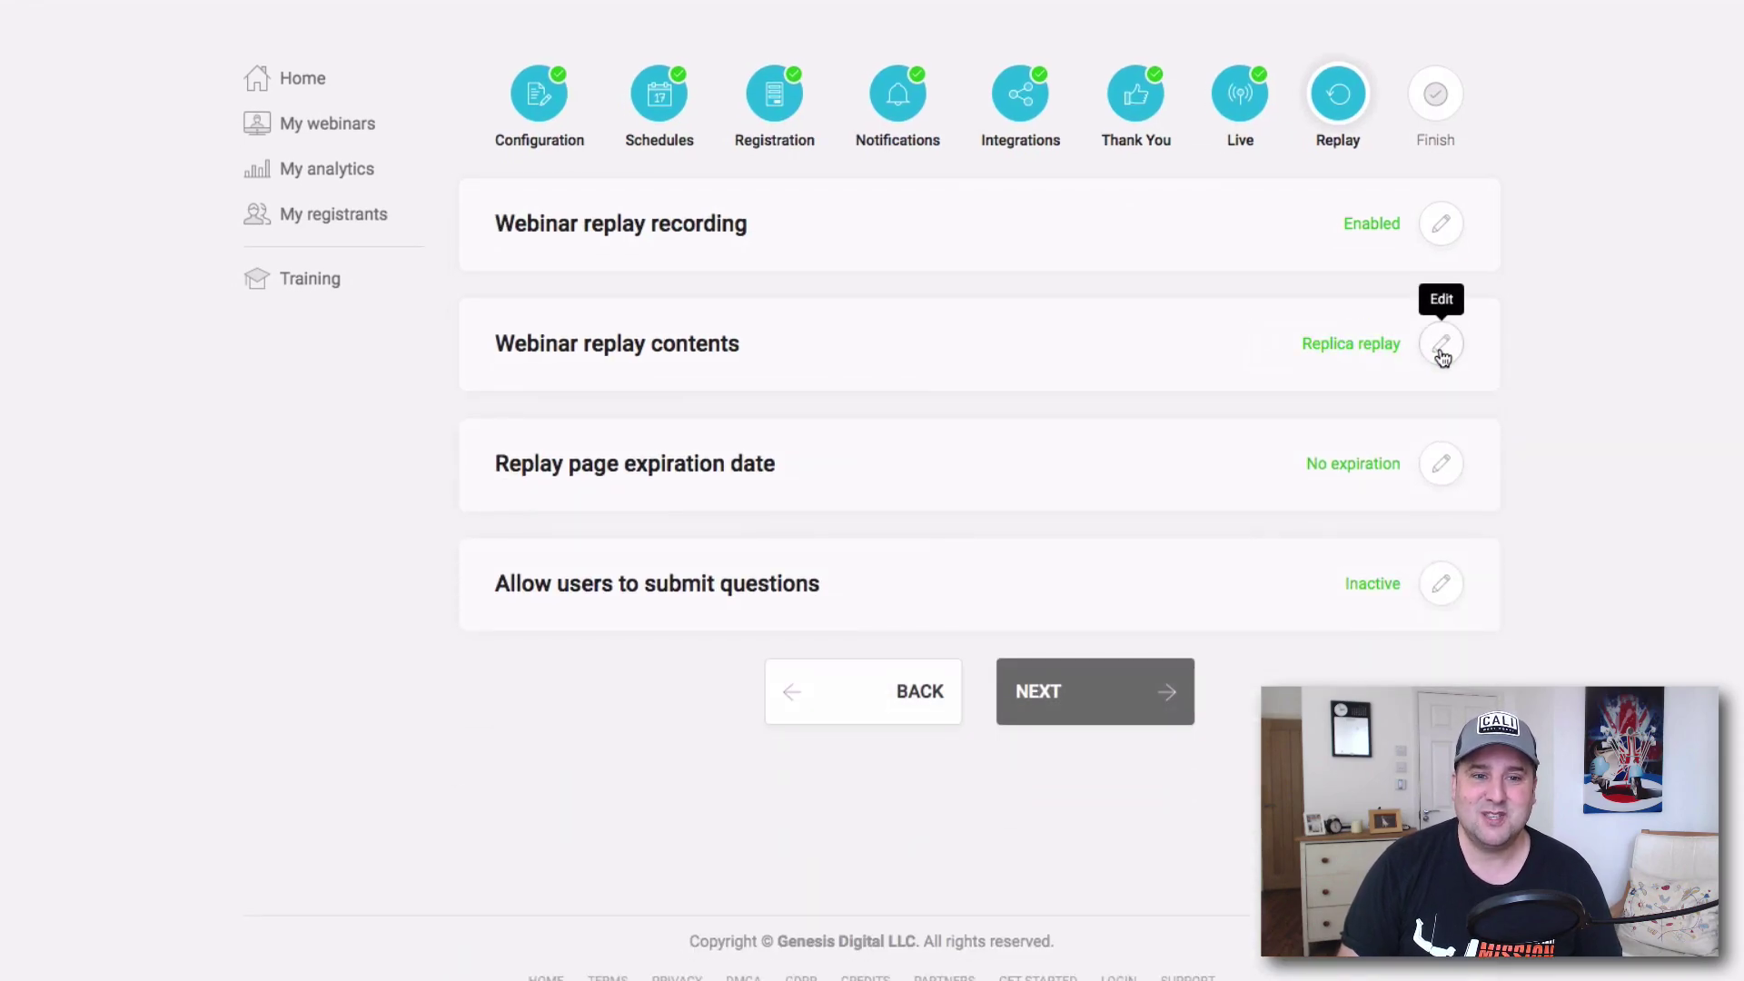
Set the replay page expiration date to No expiration and confirm.
left_click(1441, 465)
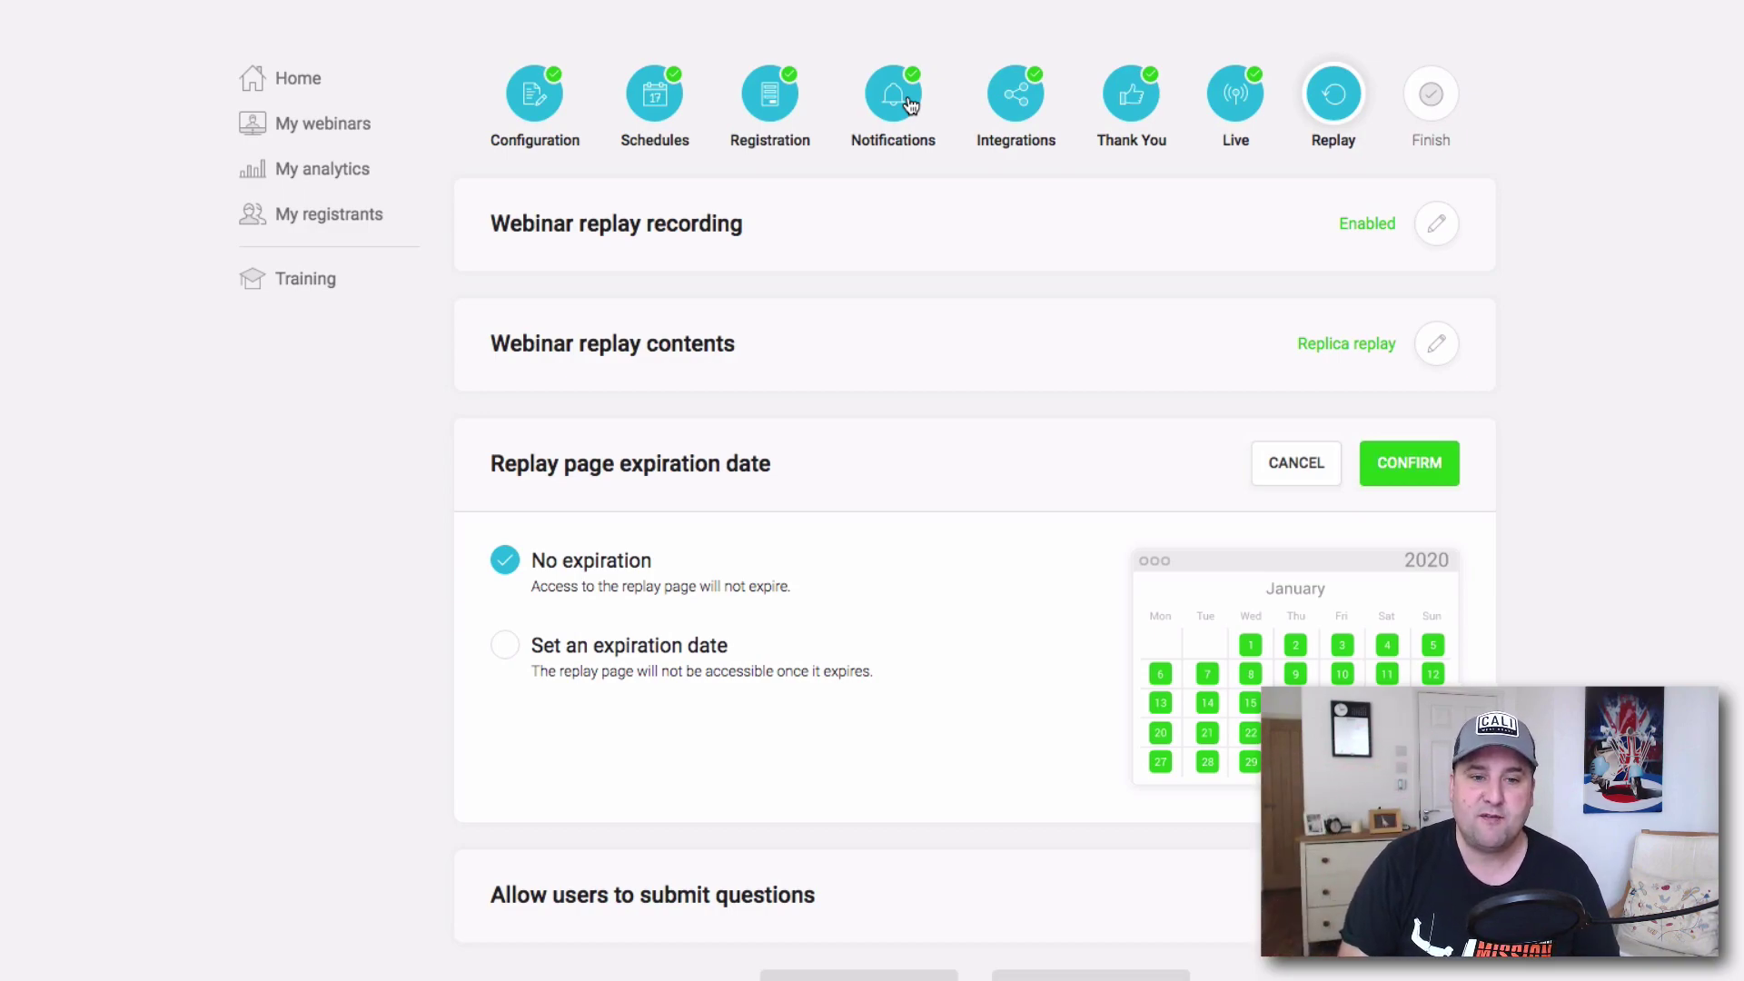
left_click(514, 647)
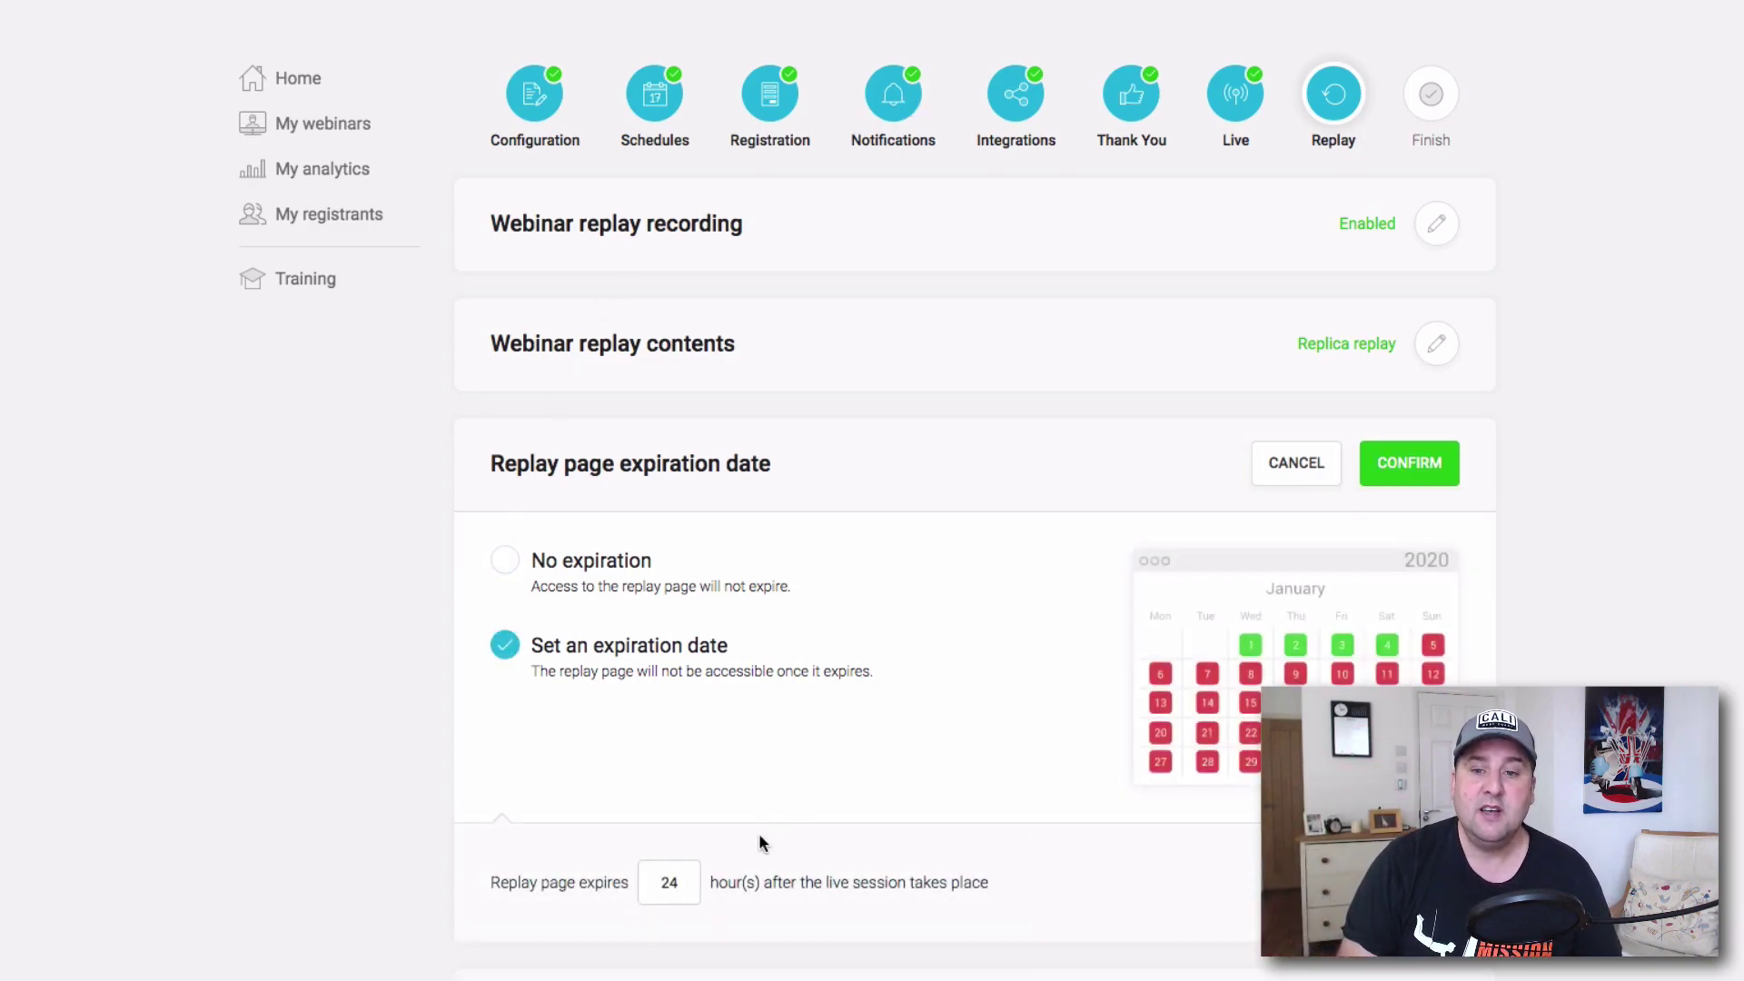
left_click(527, 569)
left_click(1413, 462)
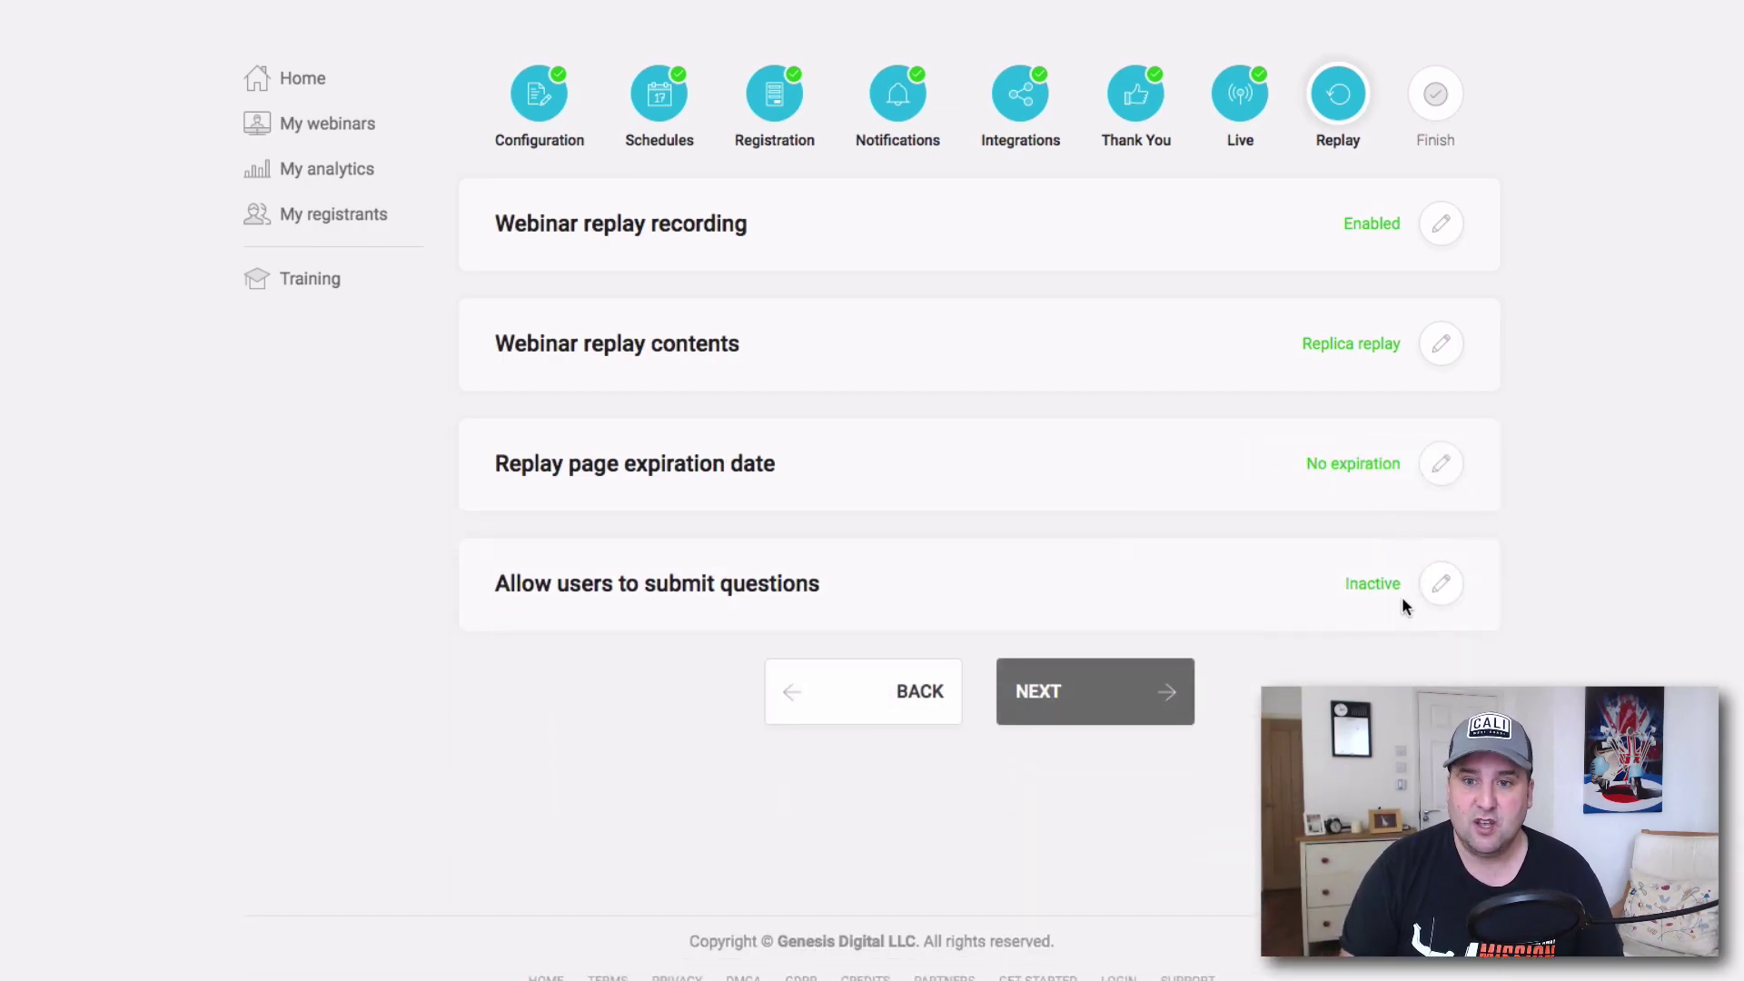
Keep 'Don't activate the question box' for replay viewers, confirm it, and finish the webinar.
left_click(1441, 586)
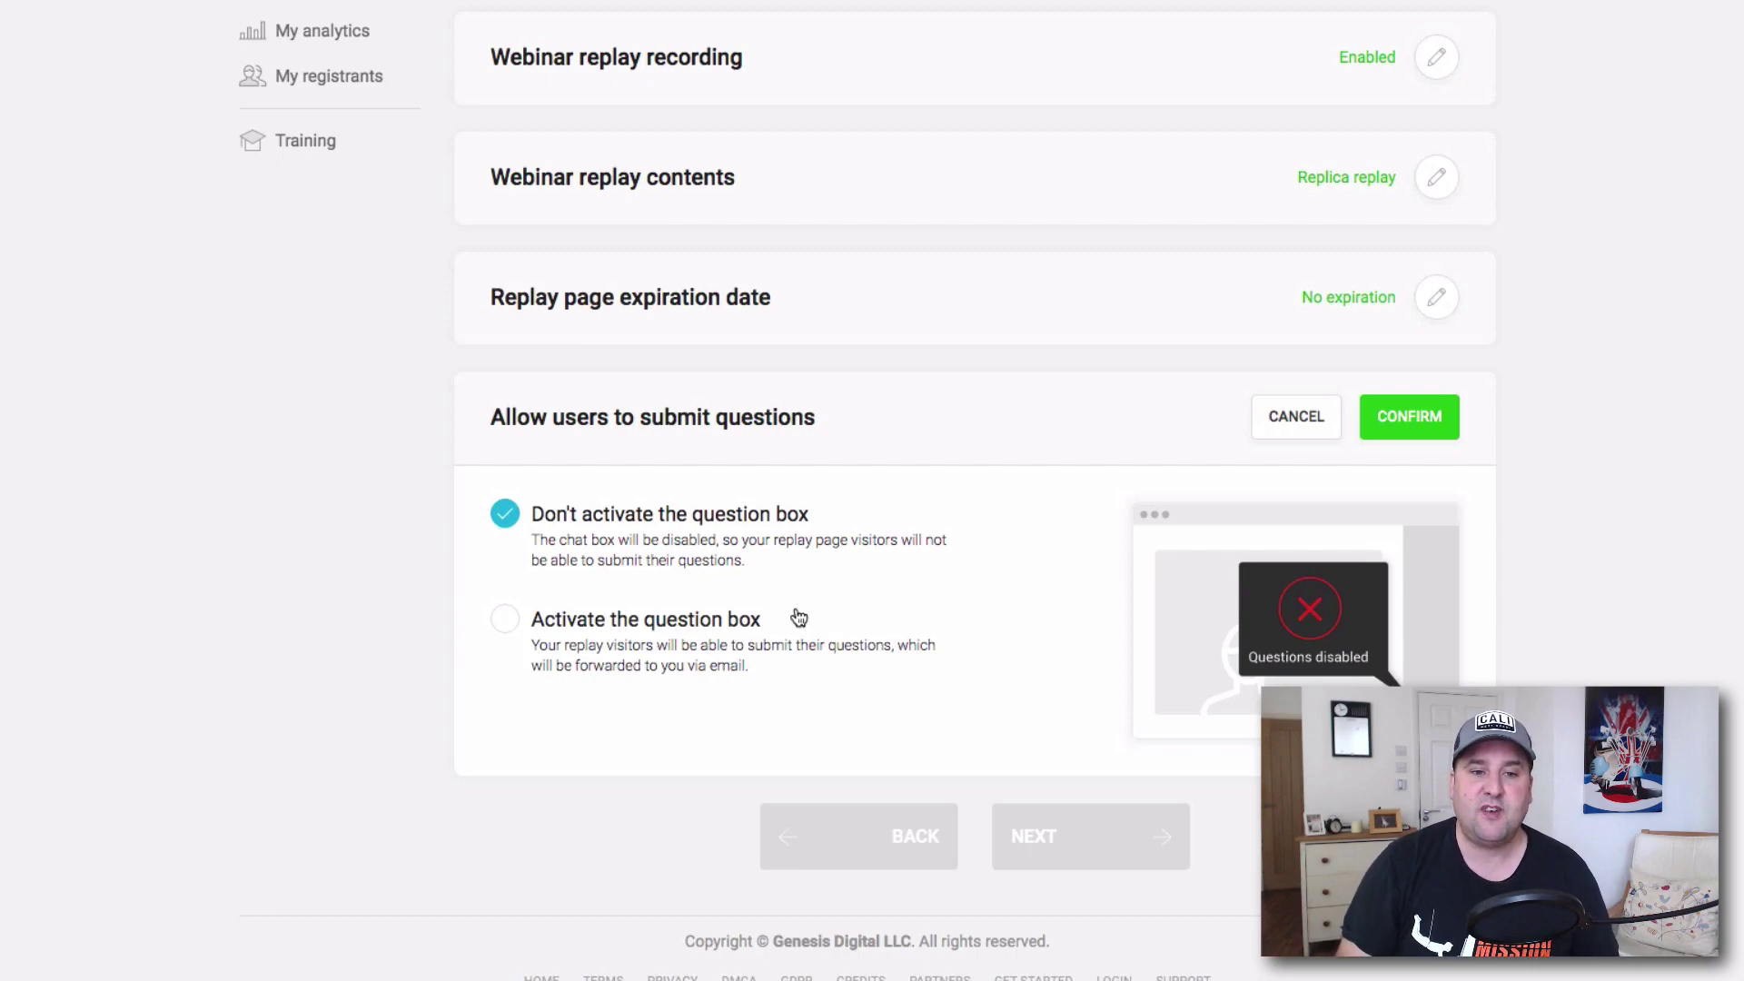
left_click(505, 621)
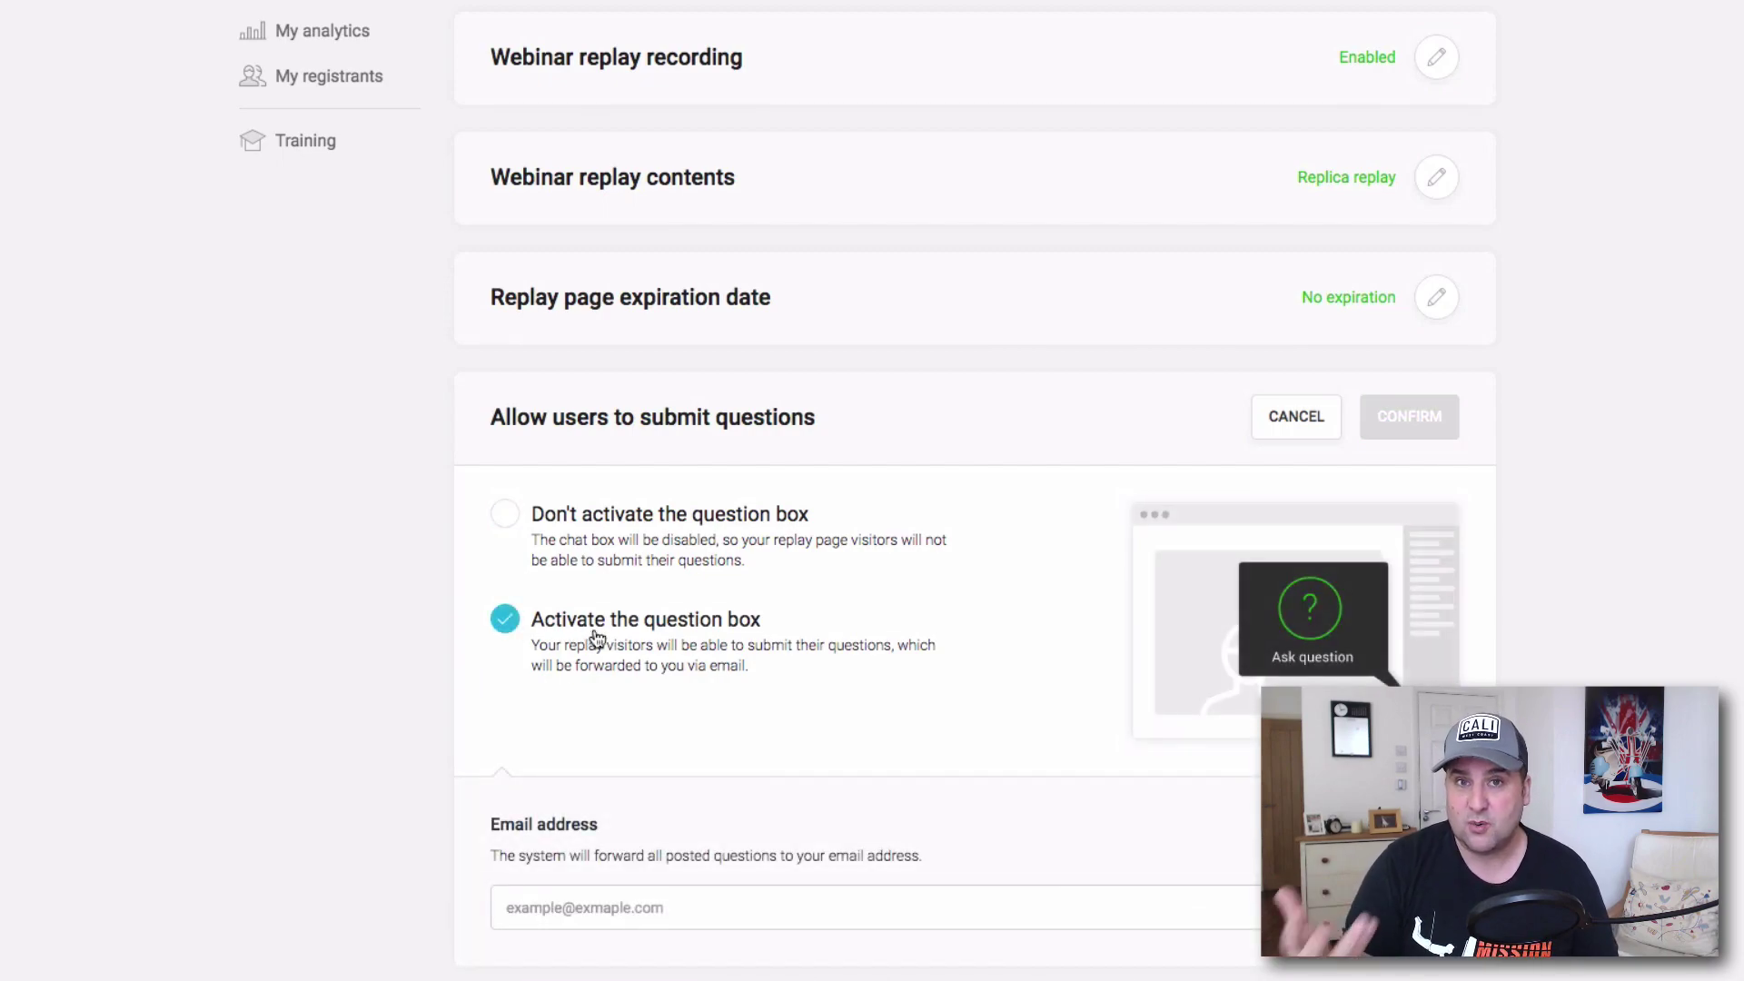
scroll(599, 640, "down", 2)
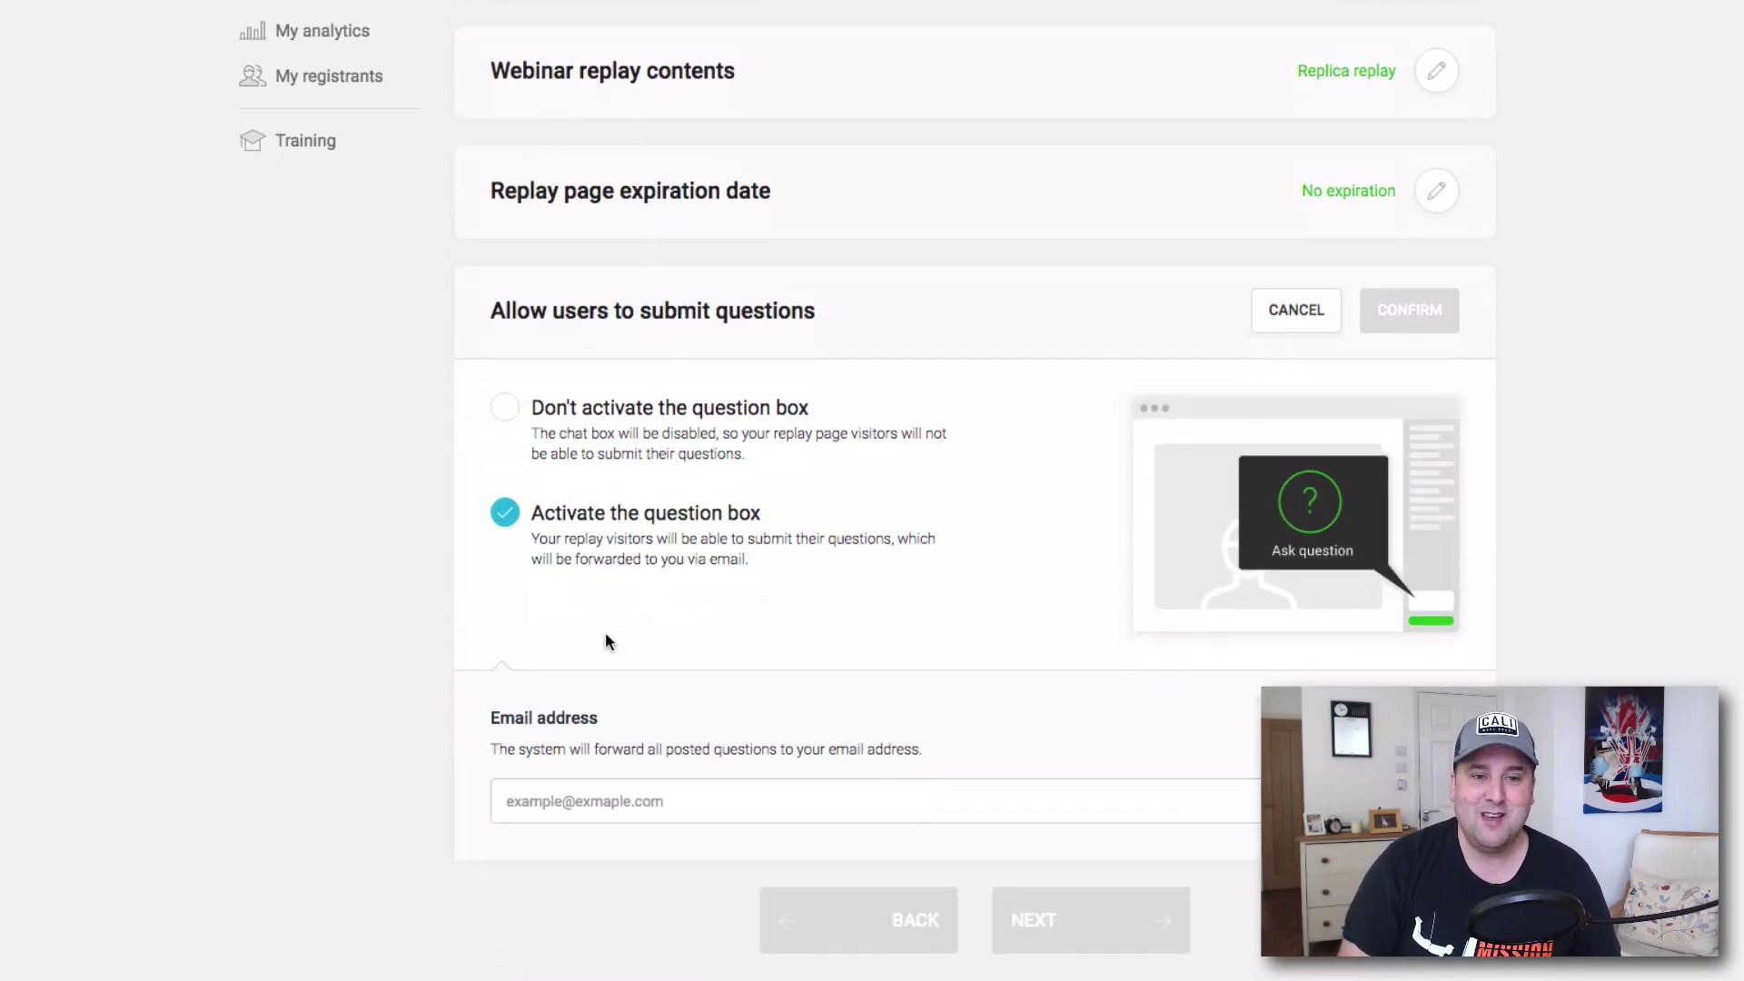
left_click(532, 417)
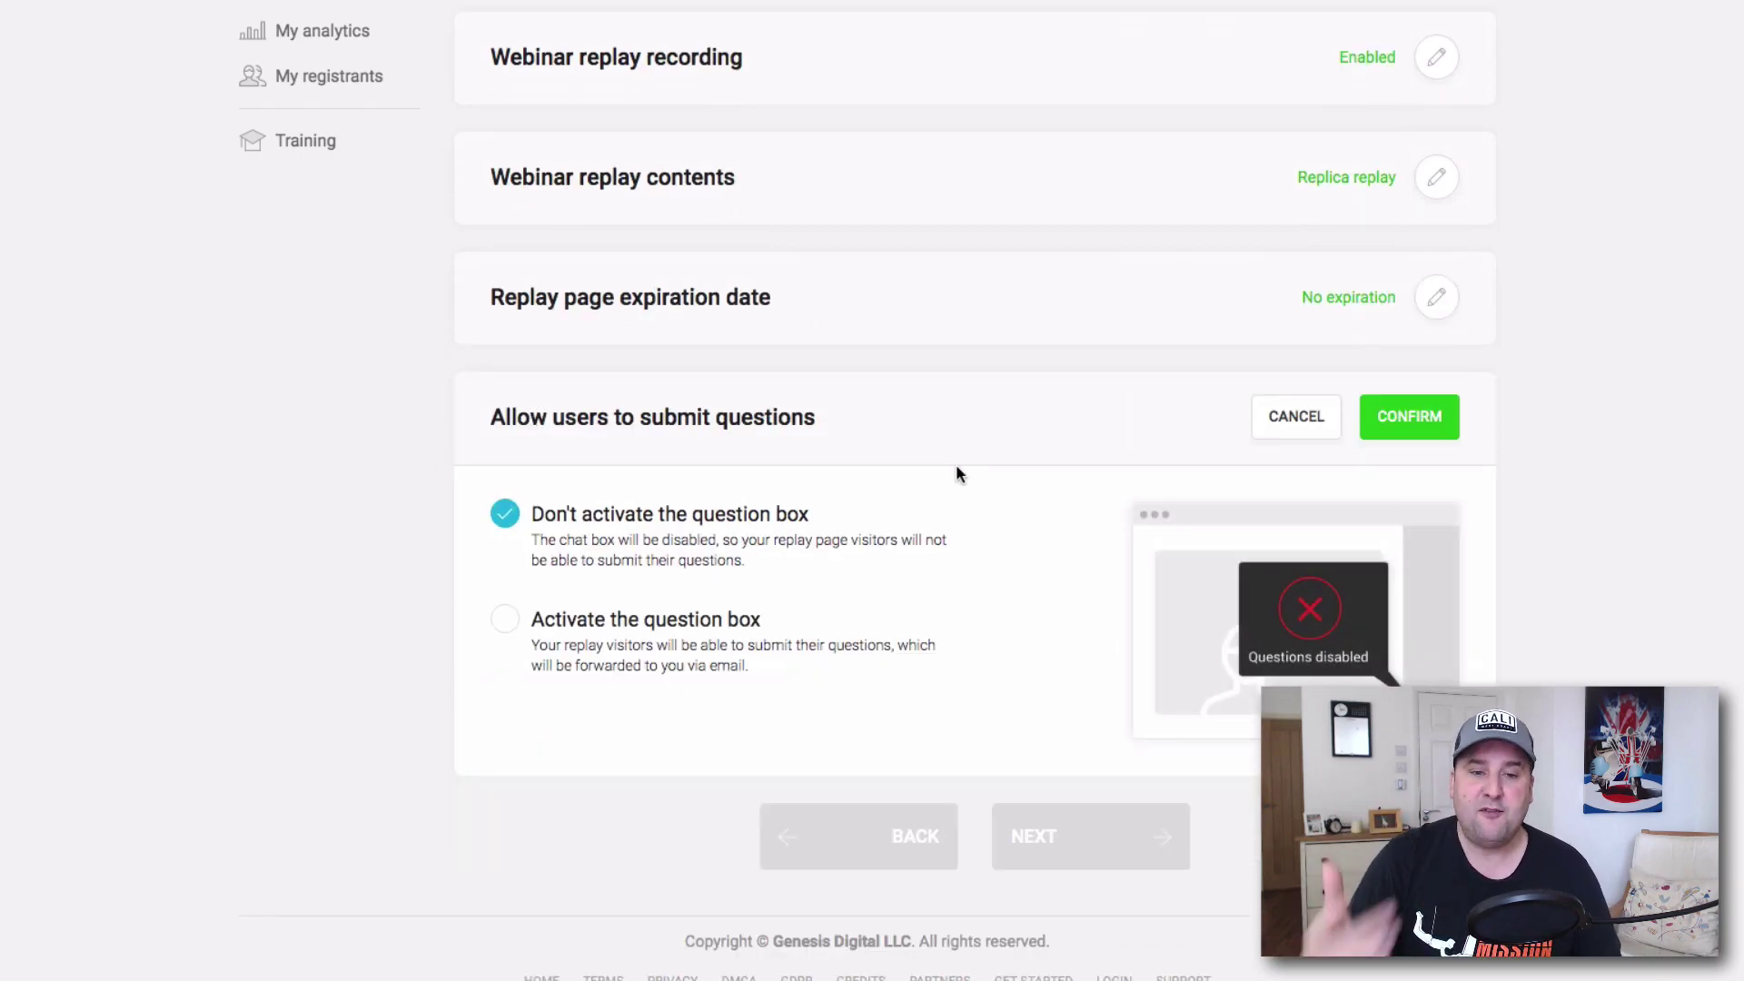
left_click(499, 630)
scroll(641, 690, "down", 5)
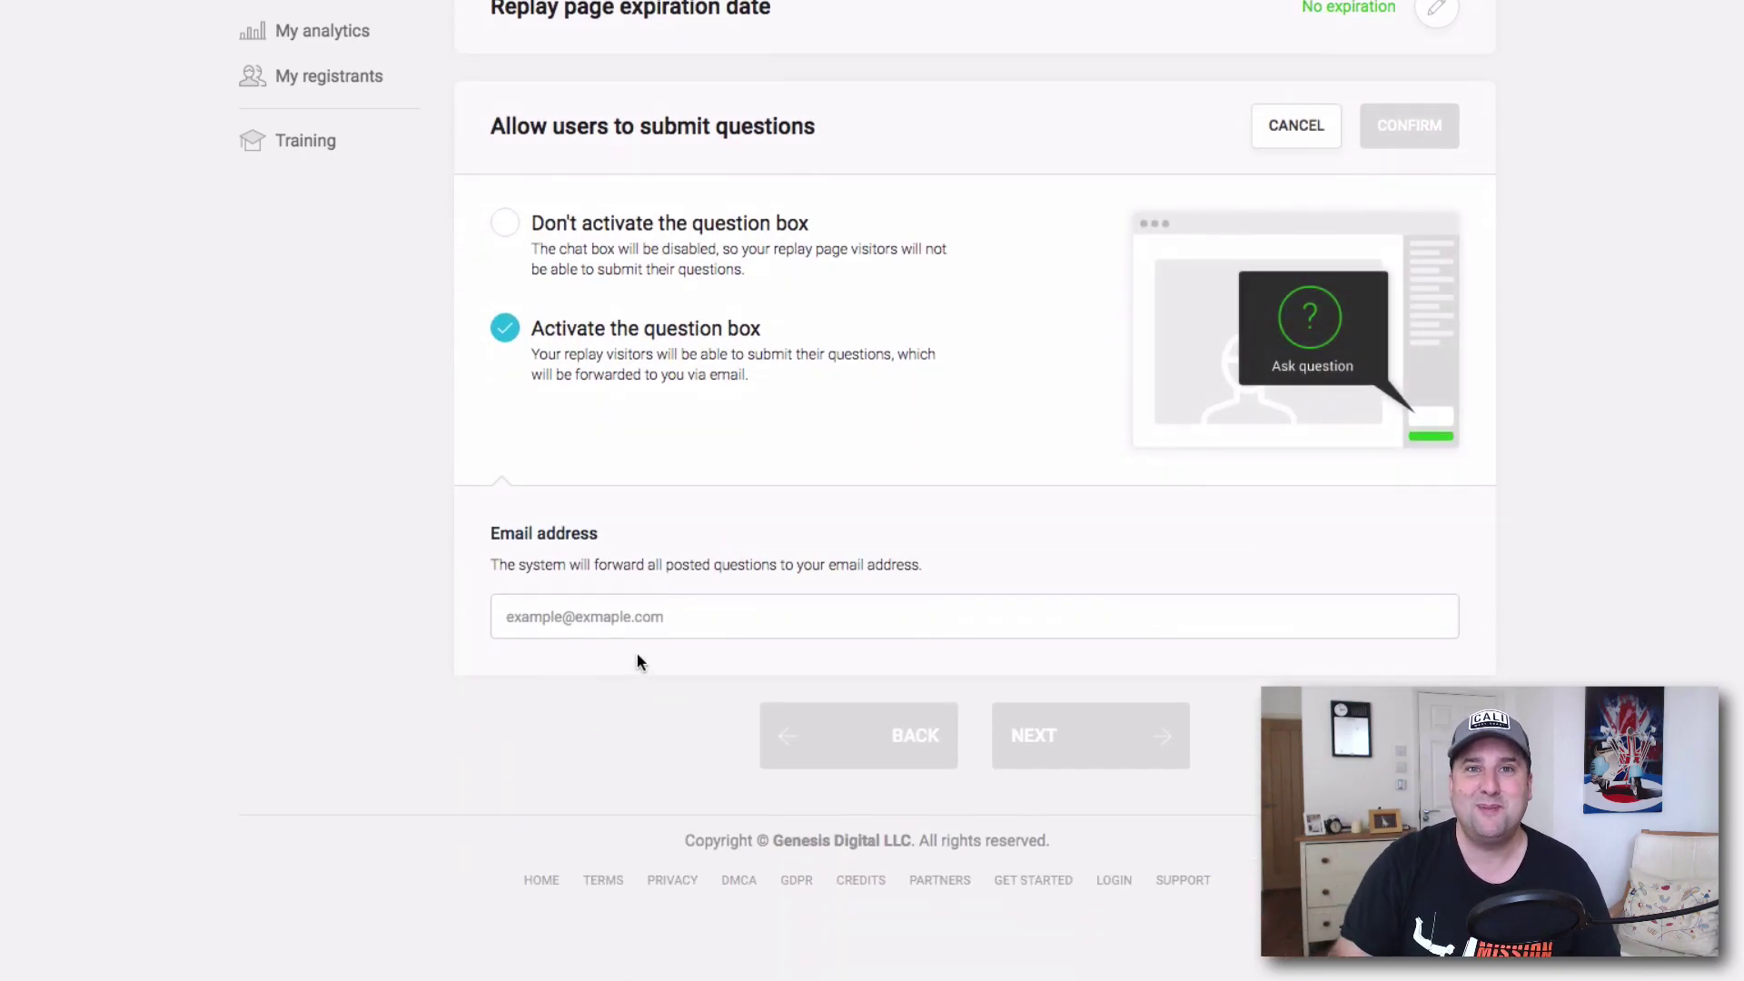
left_click(505, 243)
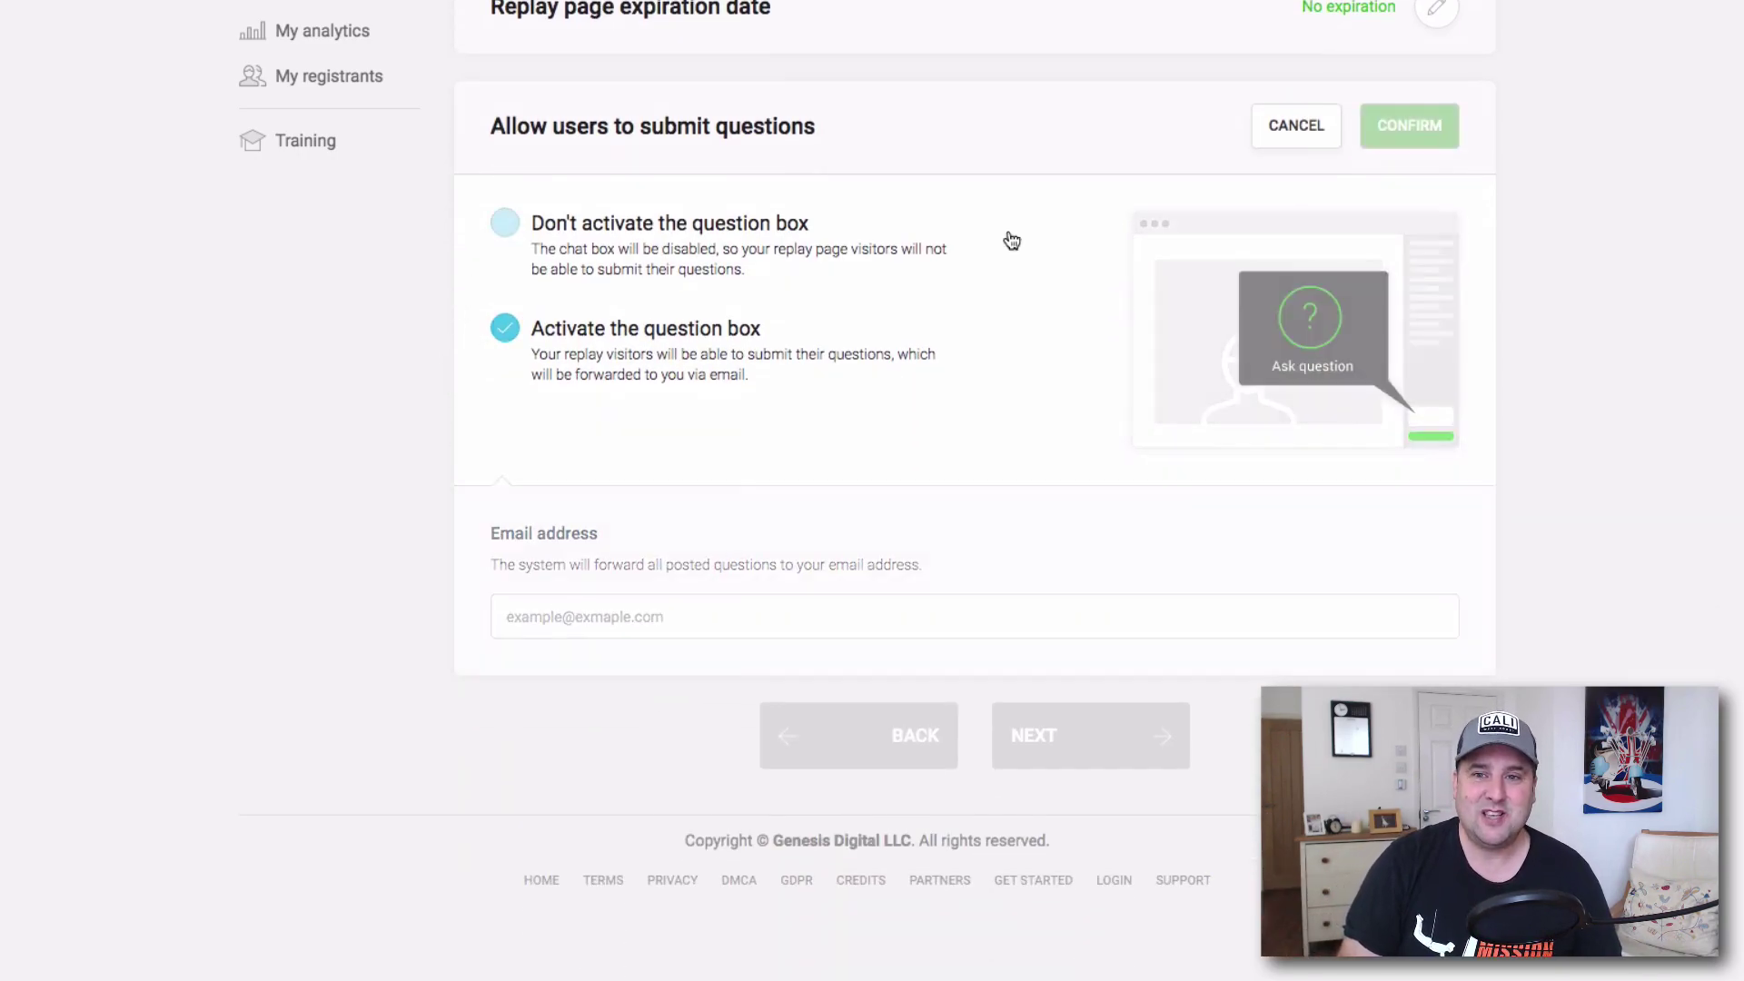
left_click(1417, 433)
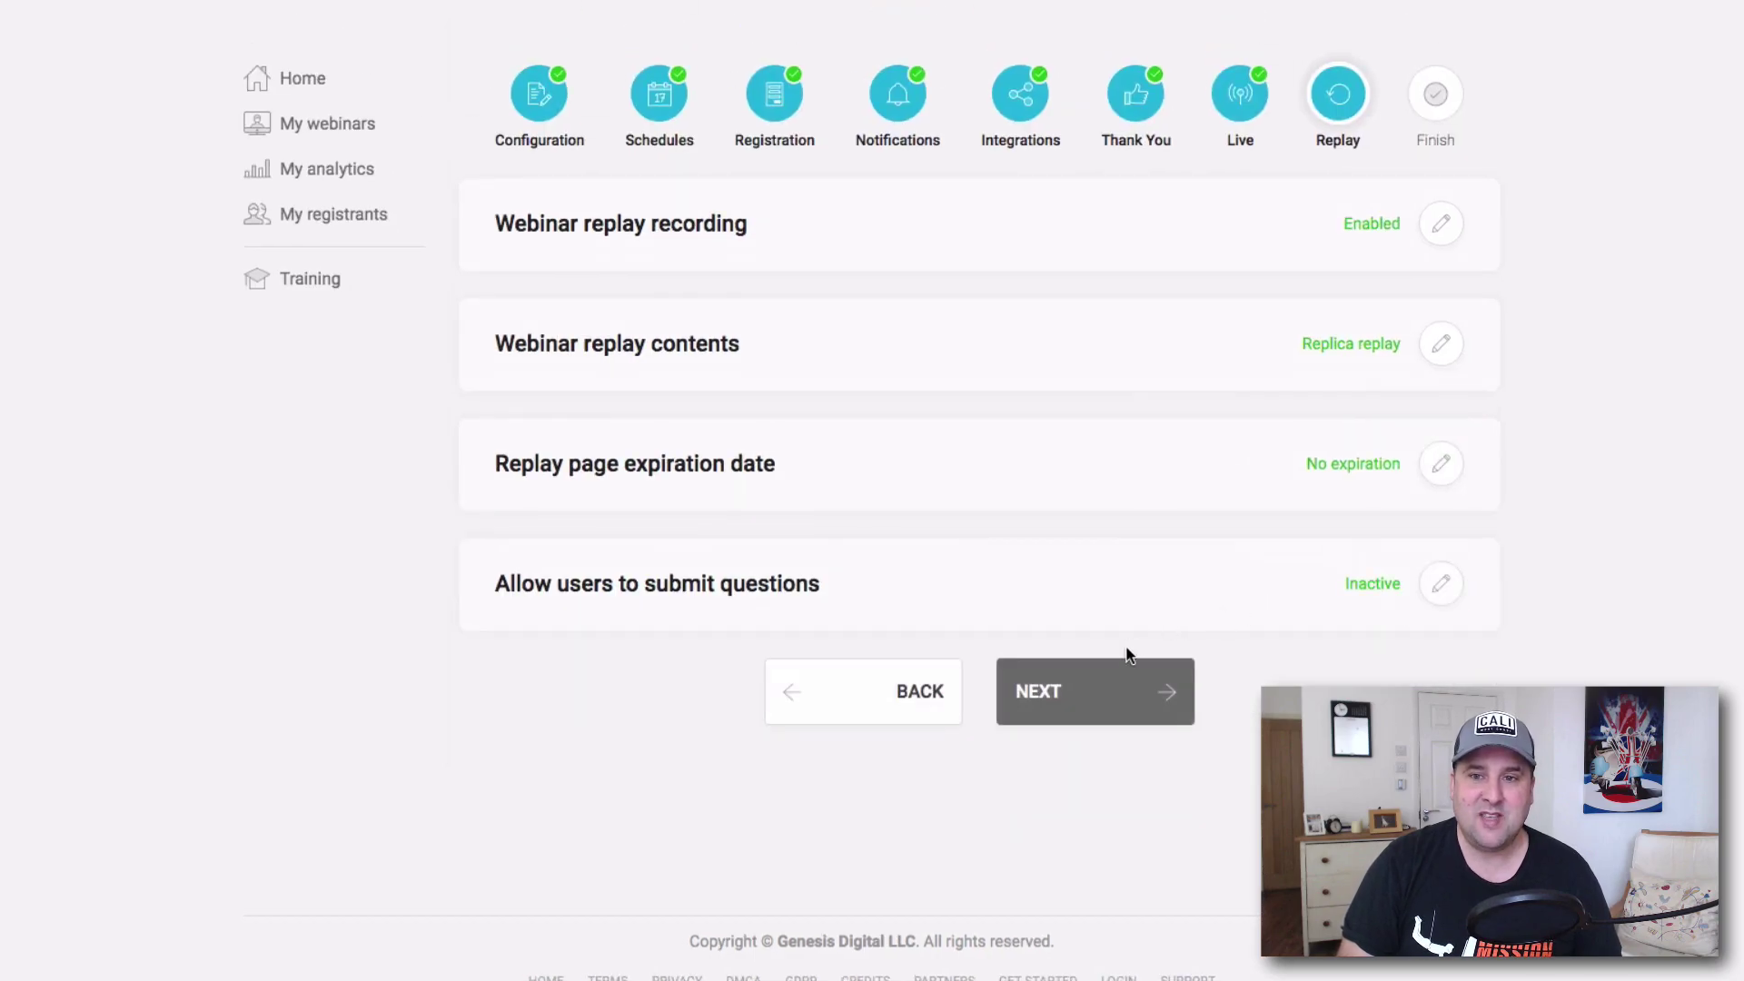
left_click(1125, 687)
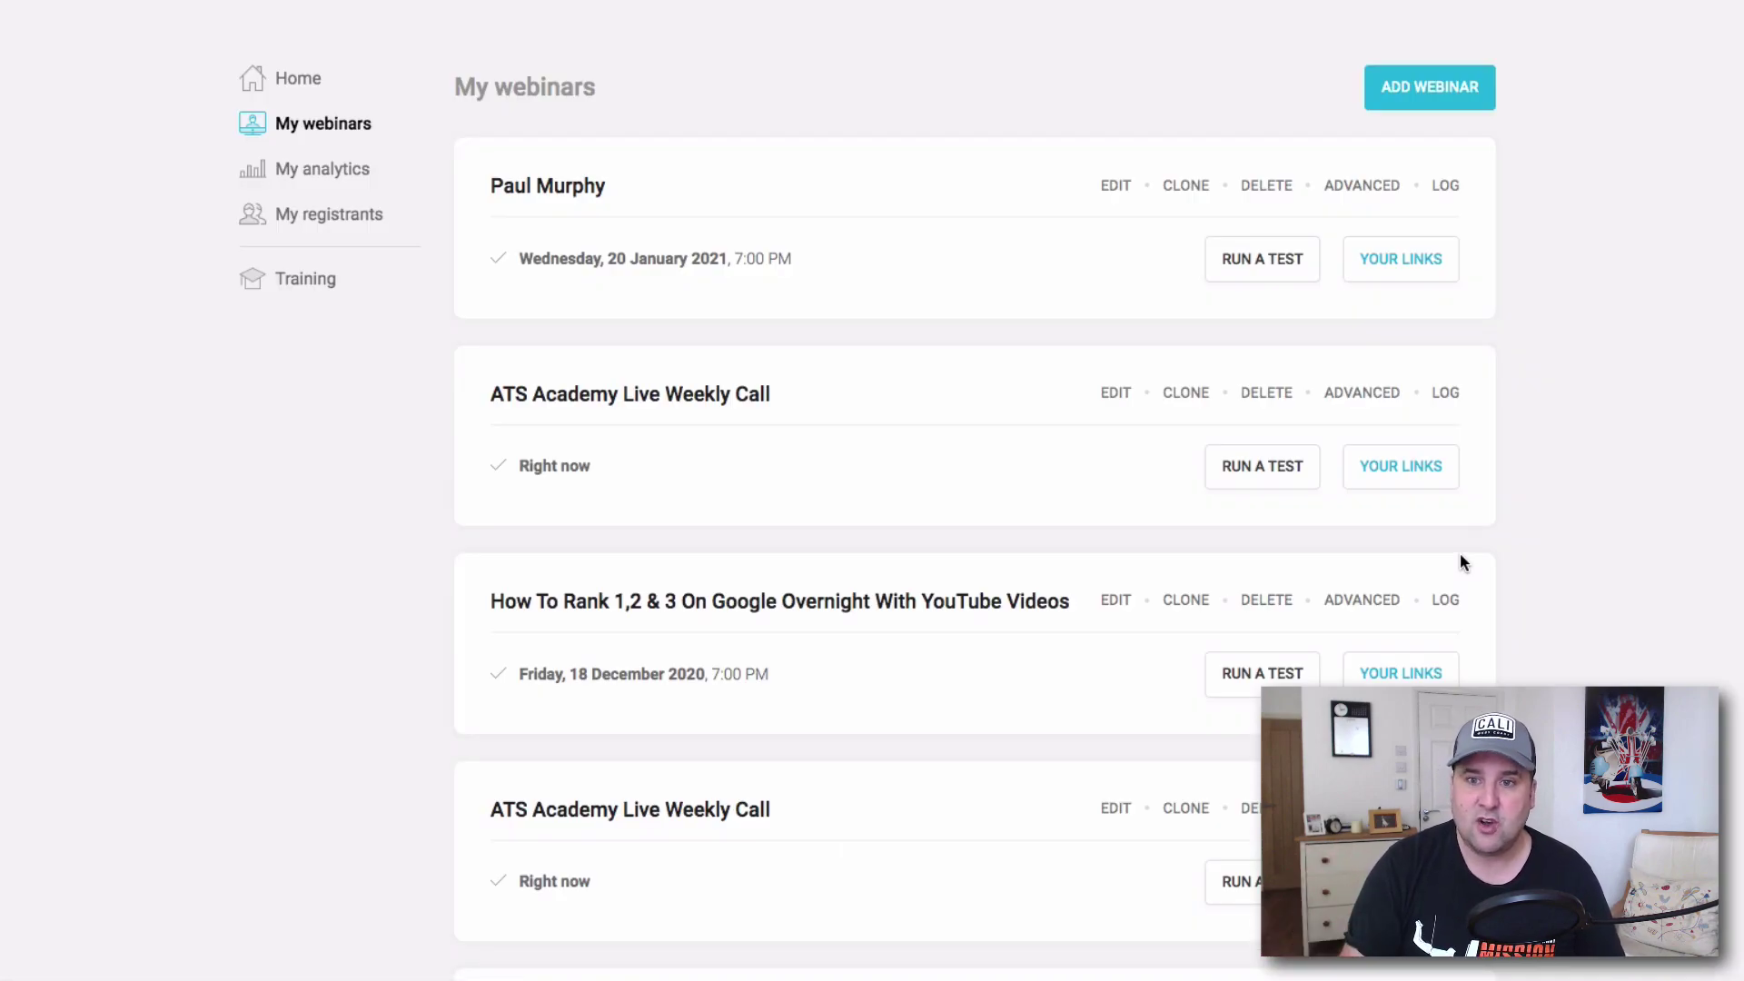
Open the first webinar's Your links window, look at the registration page URL, then close it.
left_click(1414, 261)
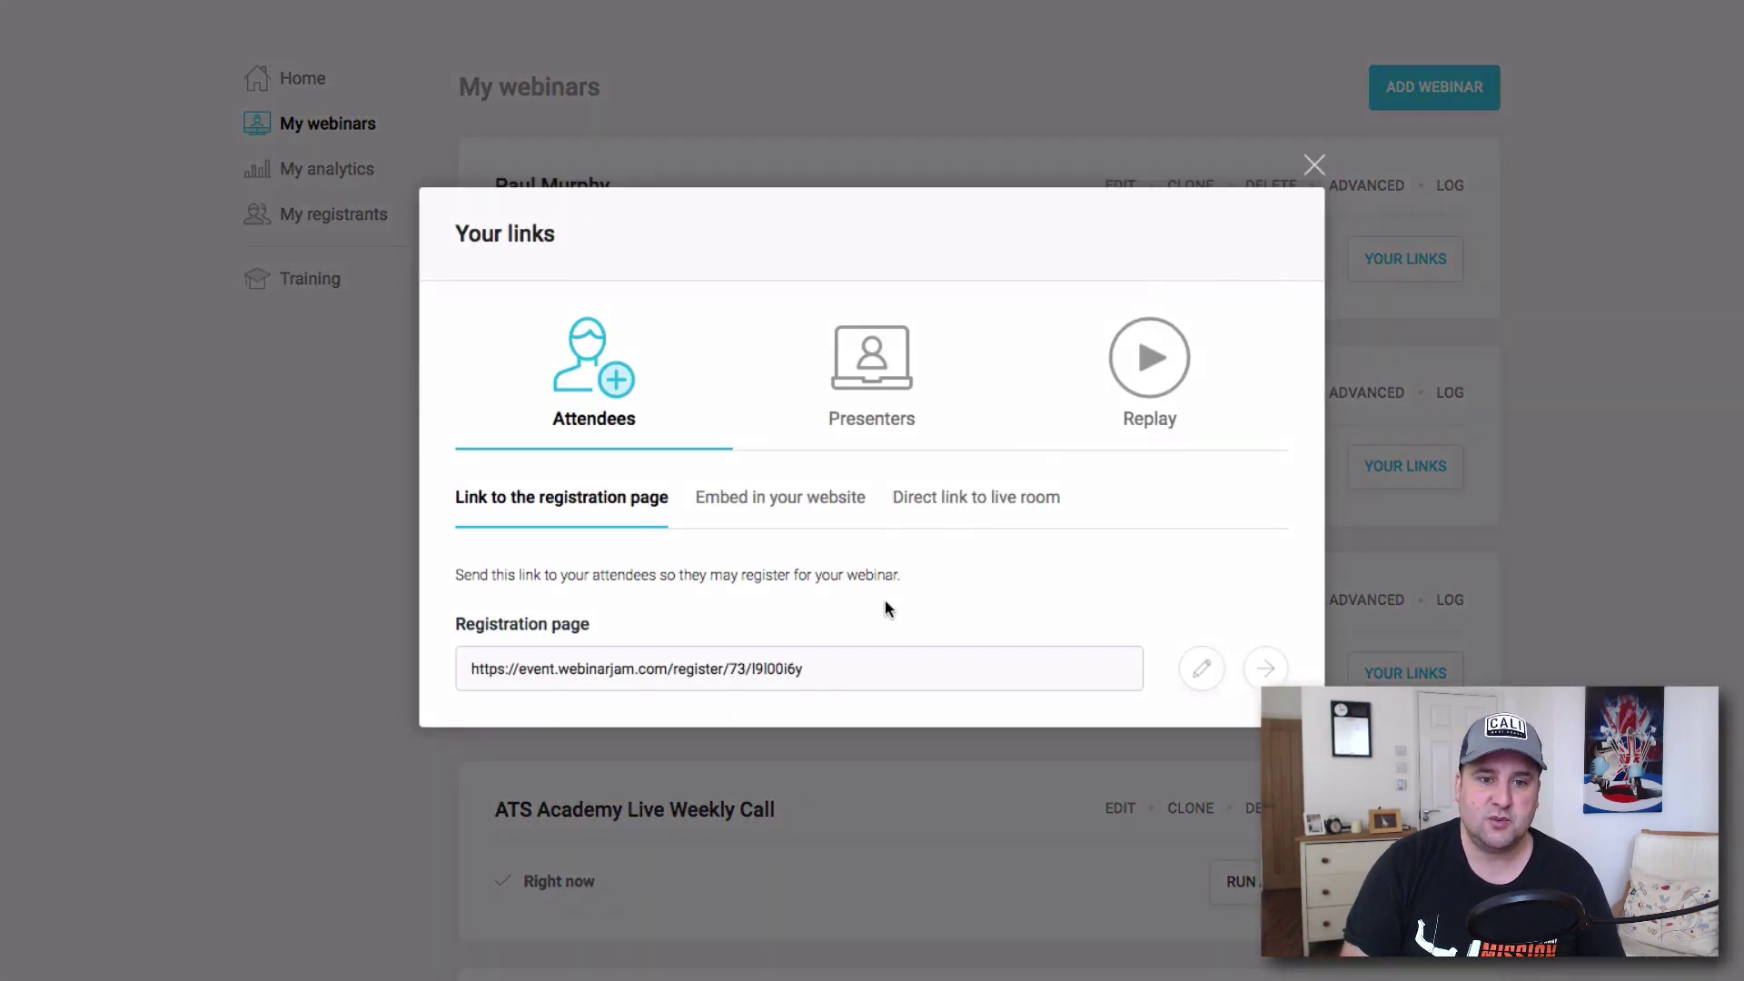
left_click_drag(827, 677, 472, 670)
left_click(919, 673)
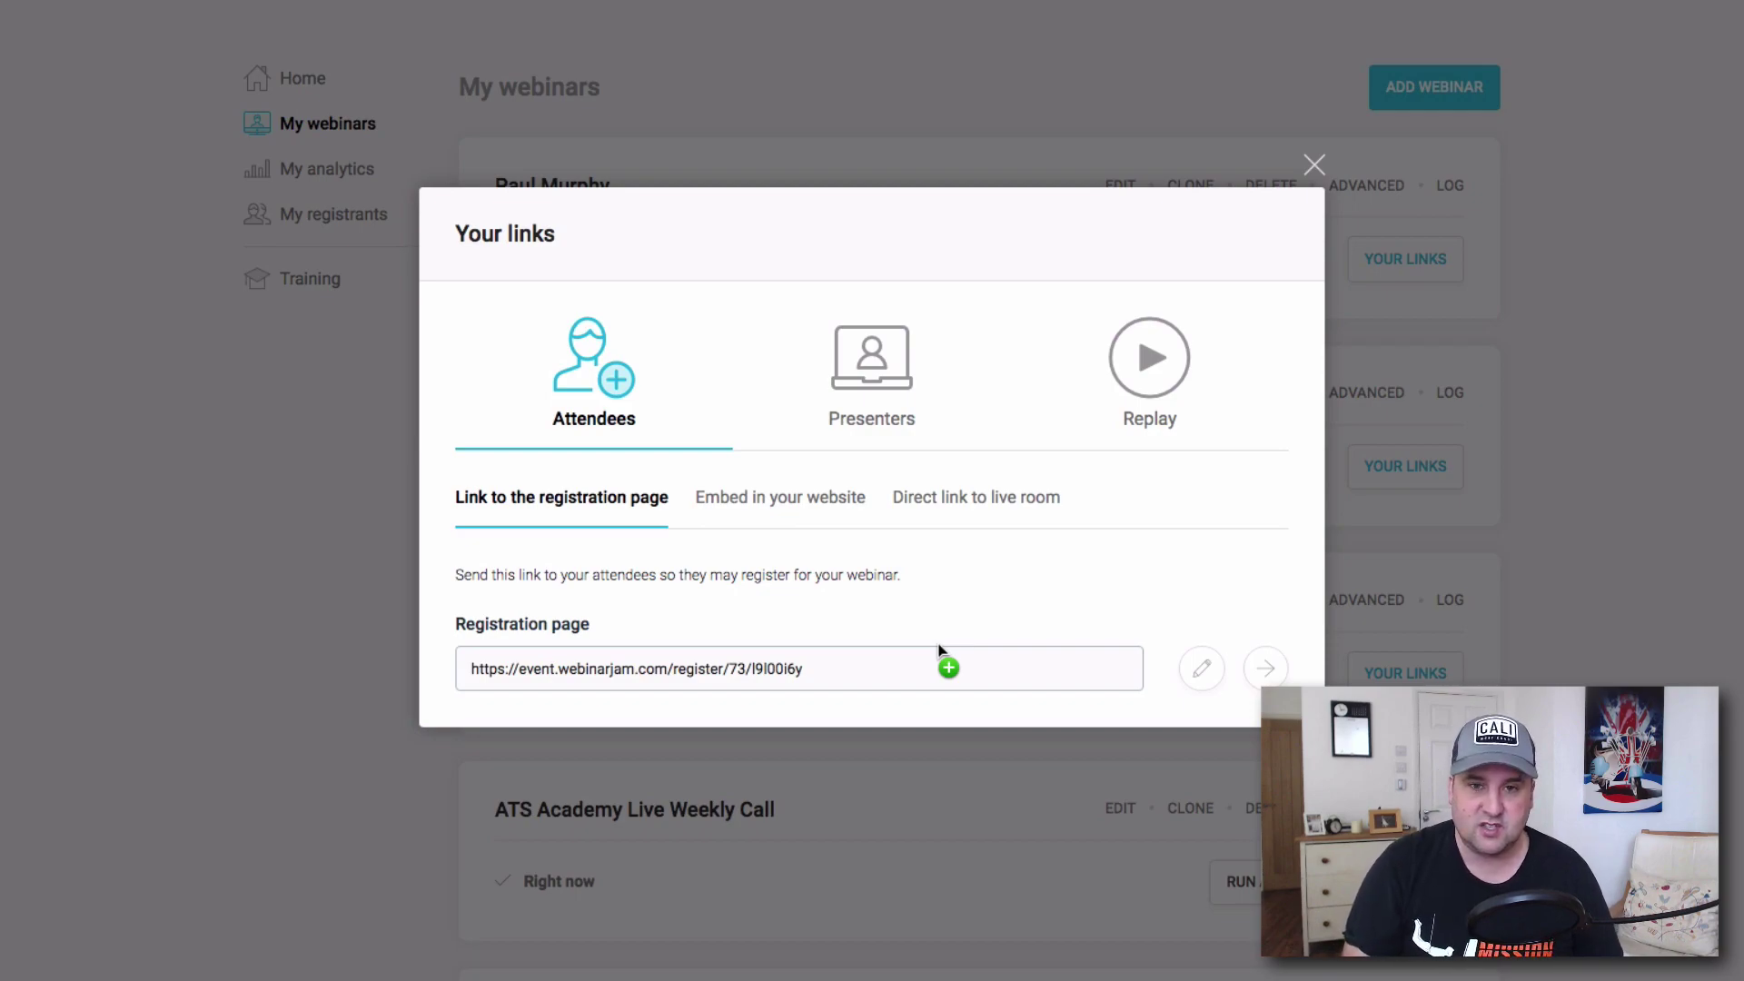
triple_click(813, 247)
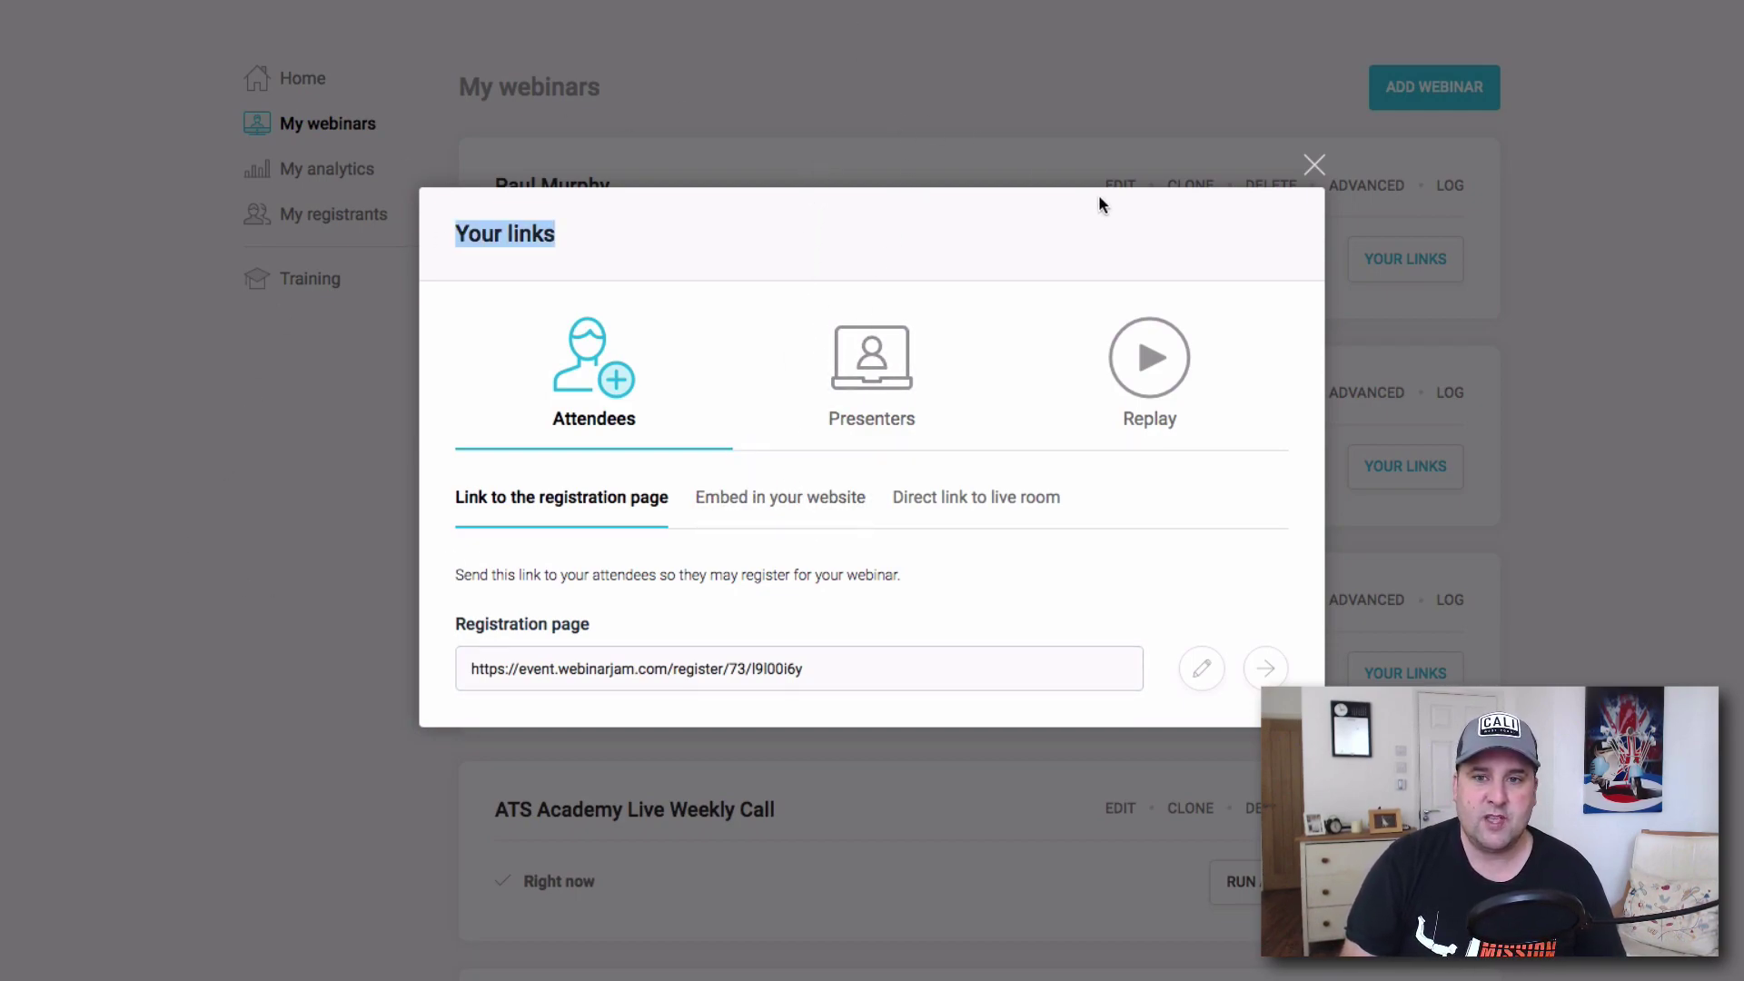
left_click(1312, 167)
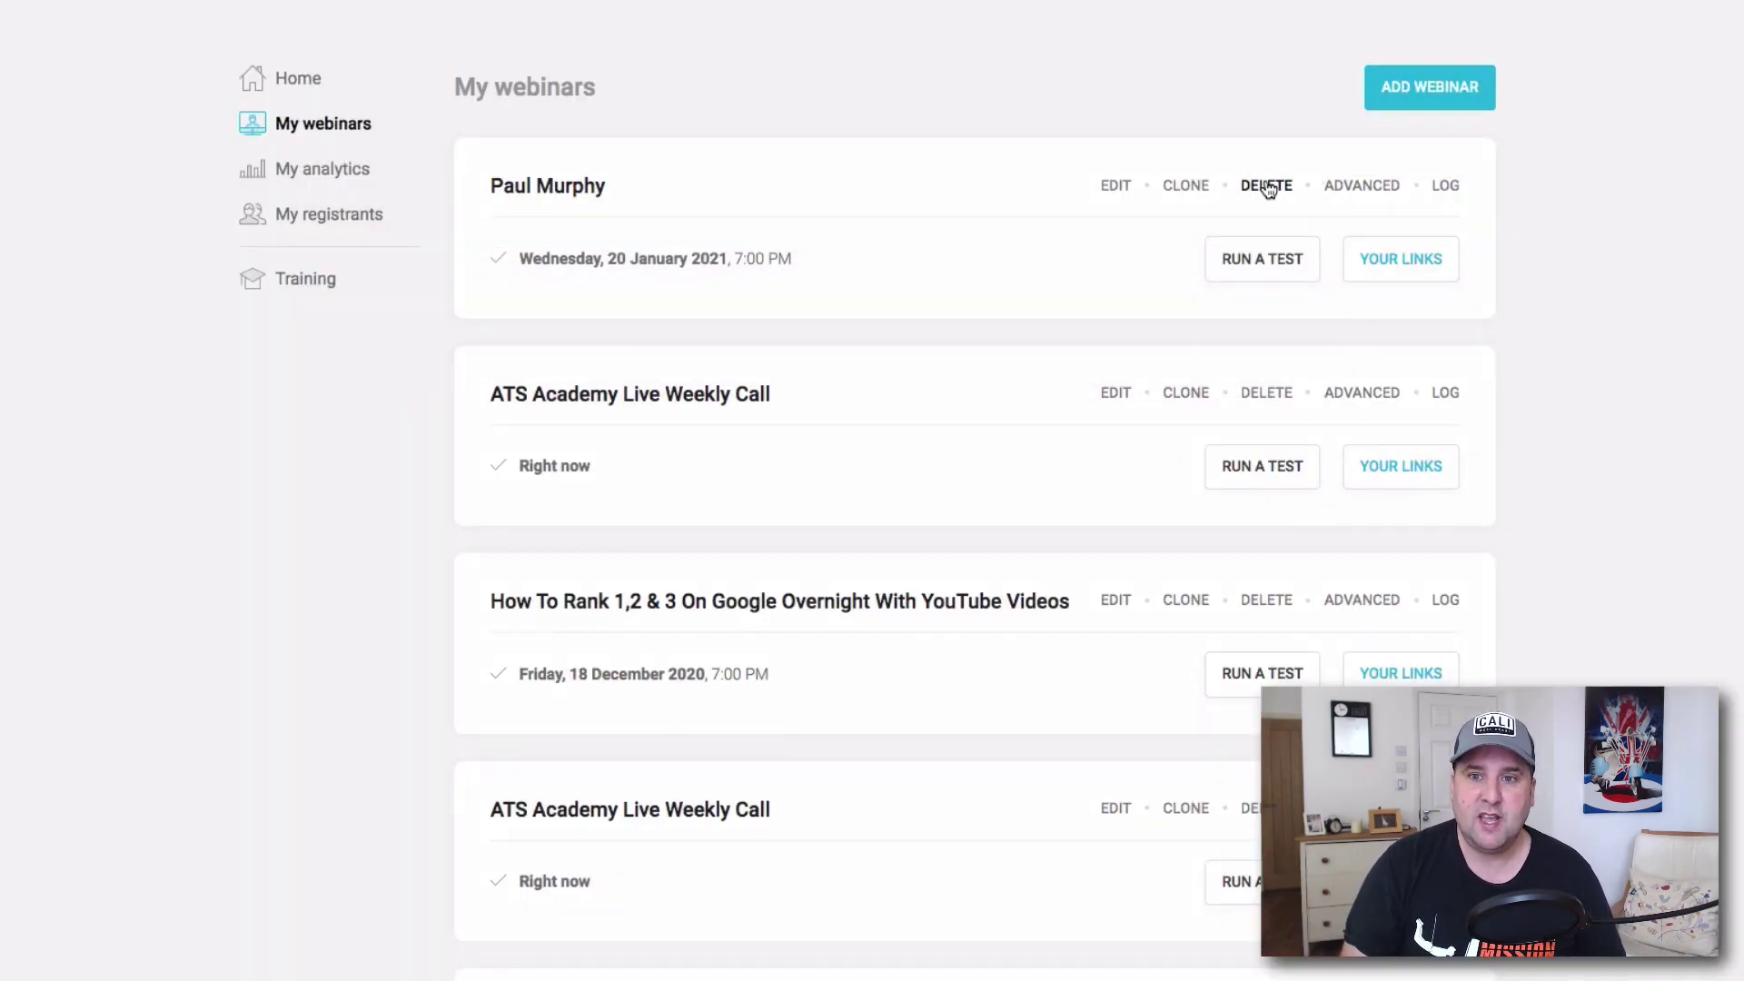
Reopen Your links, check the Presenters tab, and return to select the attendees' registration URL.
left_click(1401, 261)
left_click(887, 387)
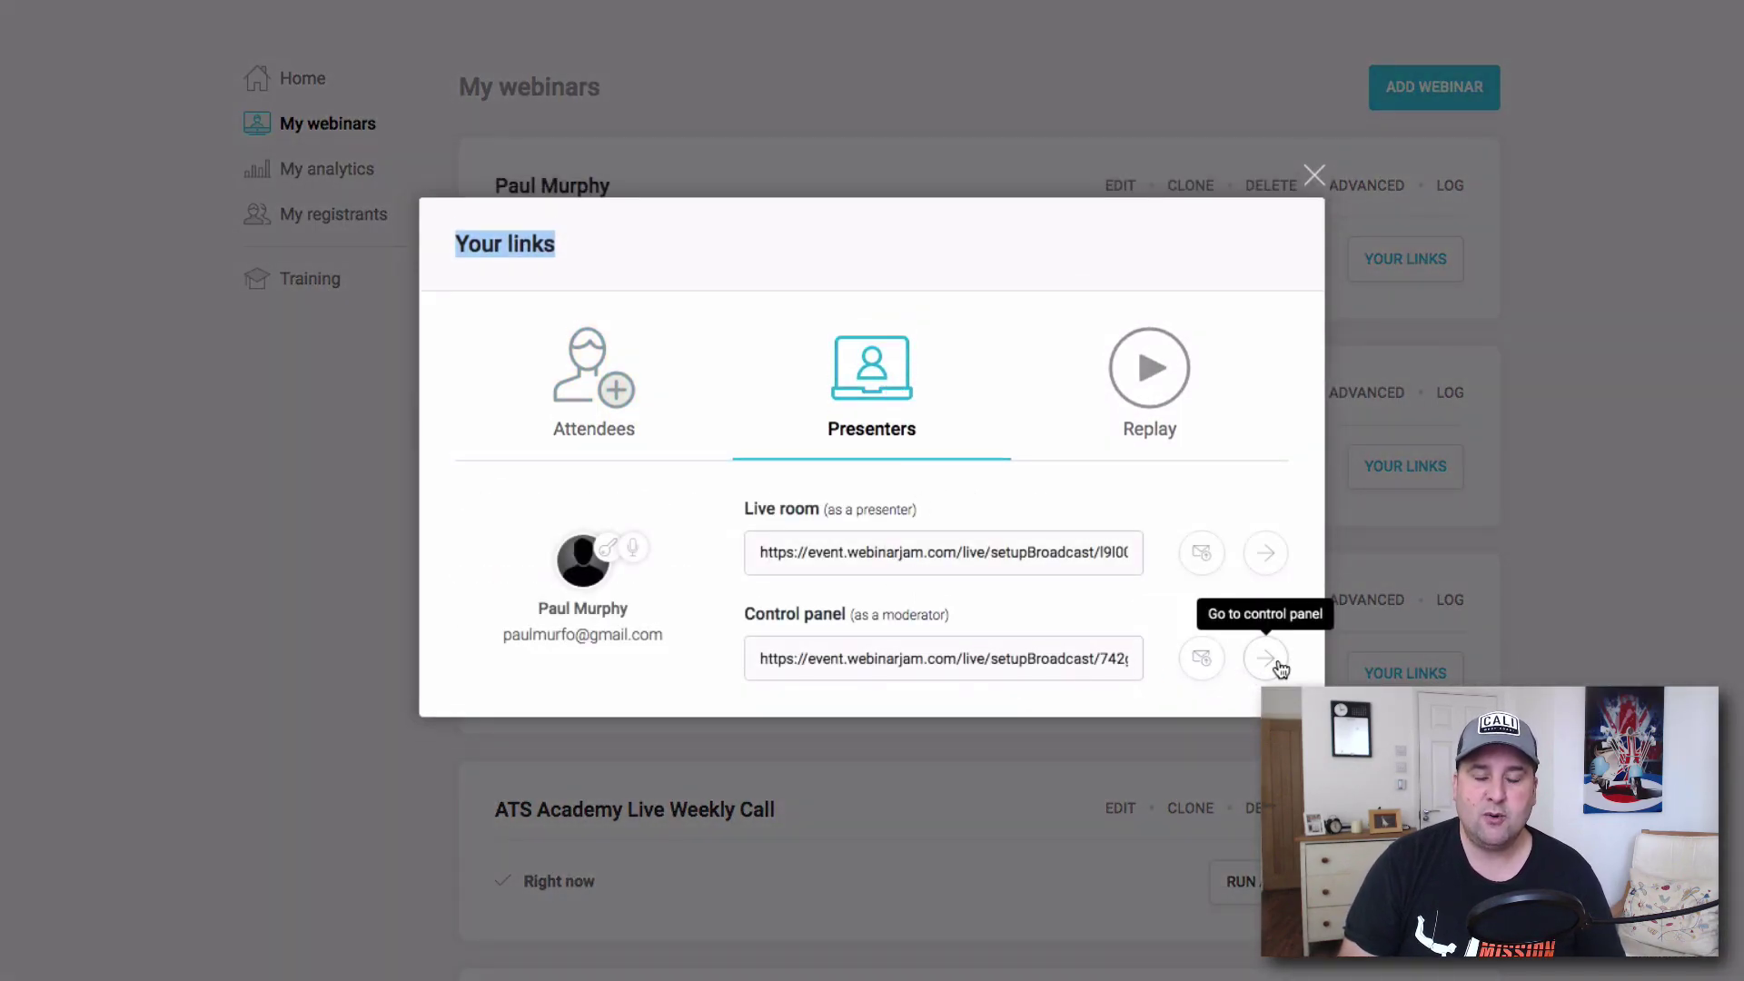
left_click_drag(1279, 669, 1258, 567)
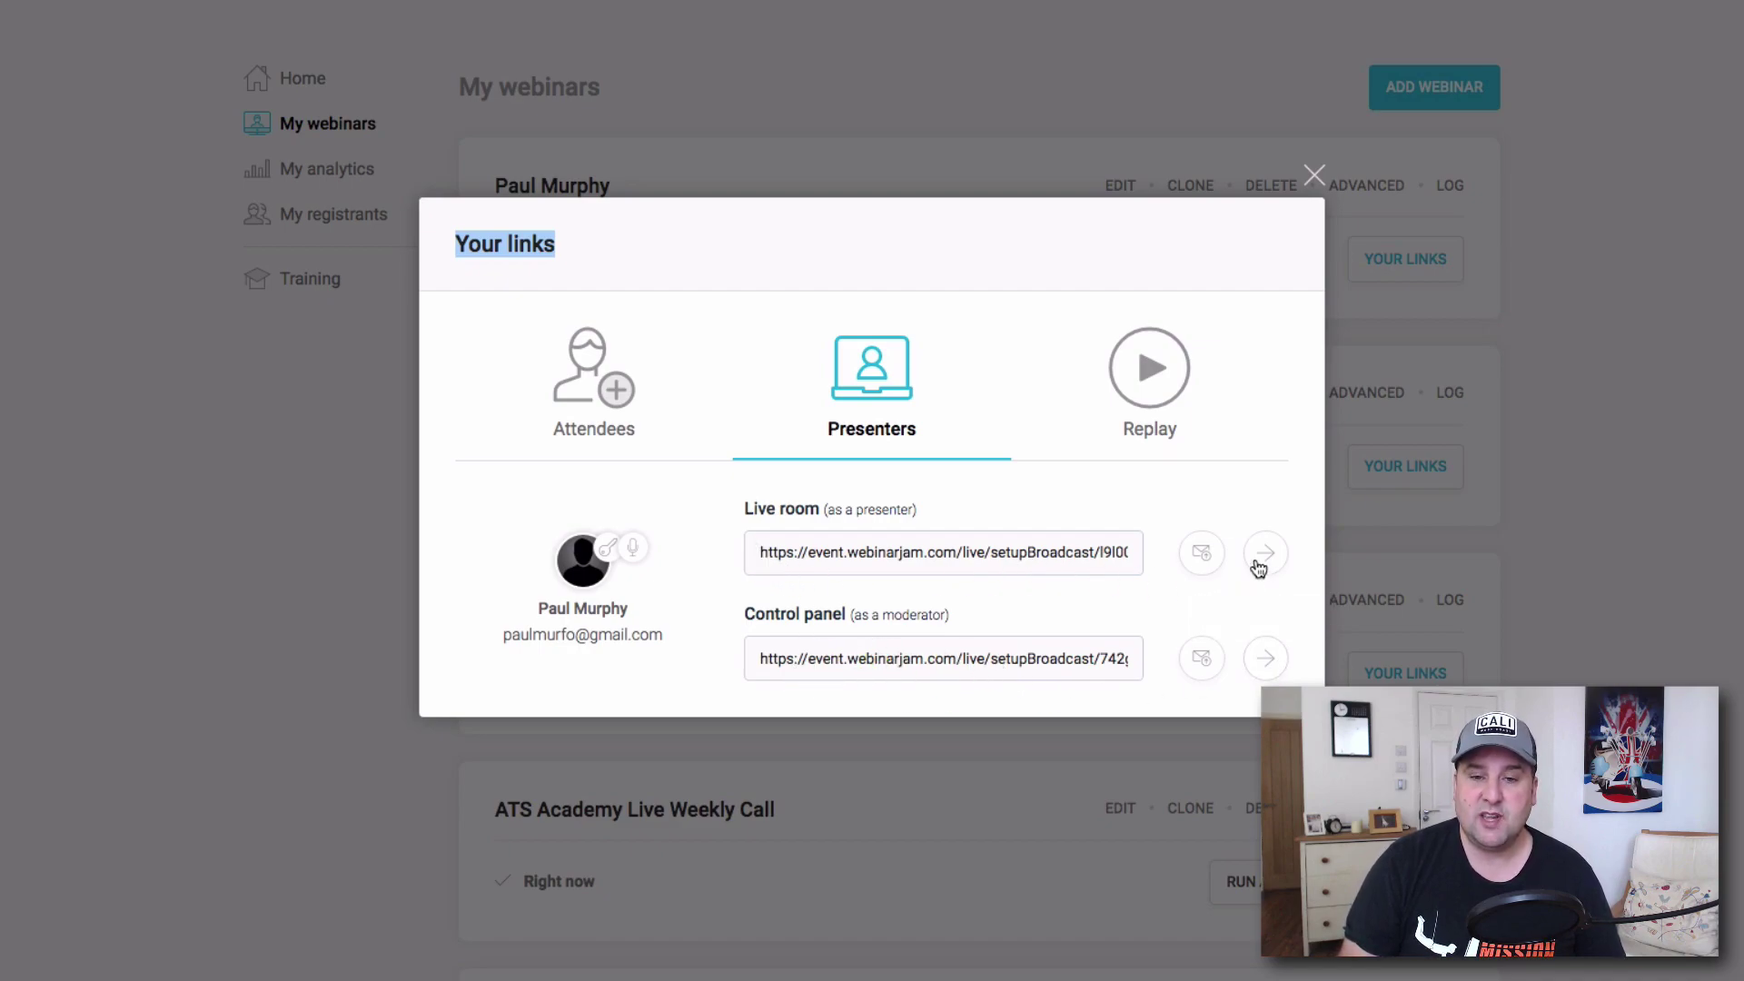
left_click(594, 382)
left_click_drag(648, 641, 830, 674)
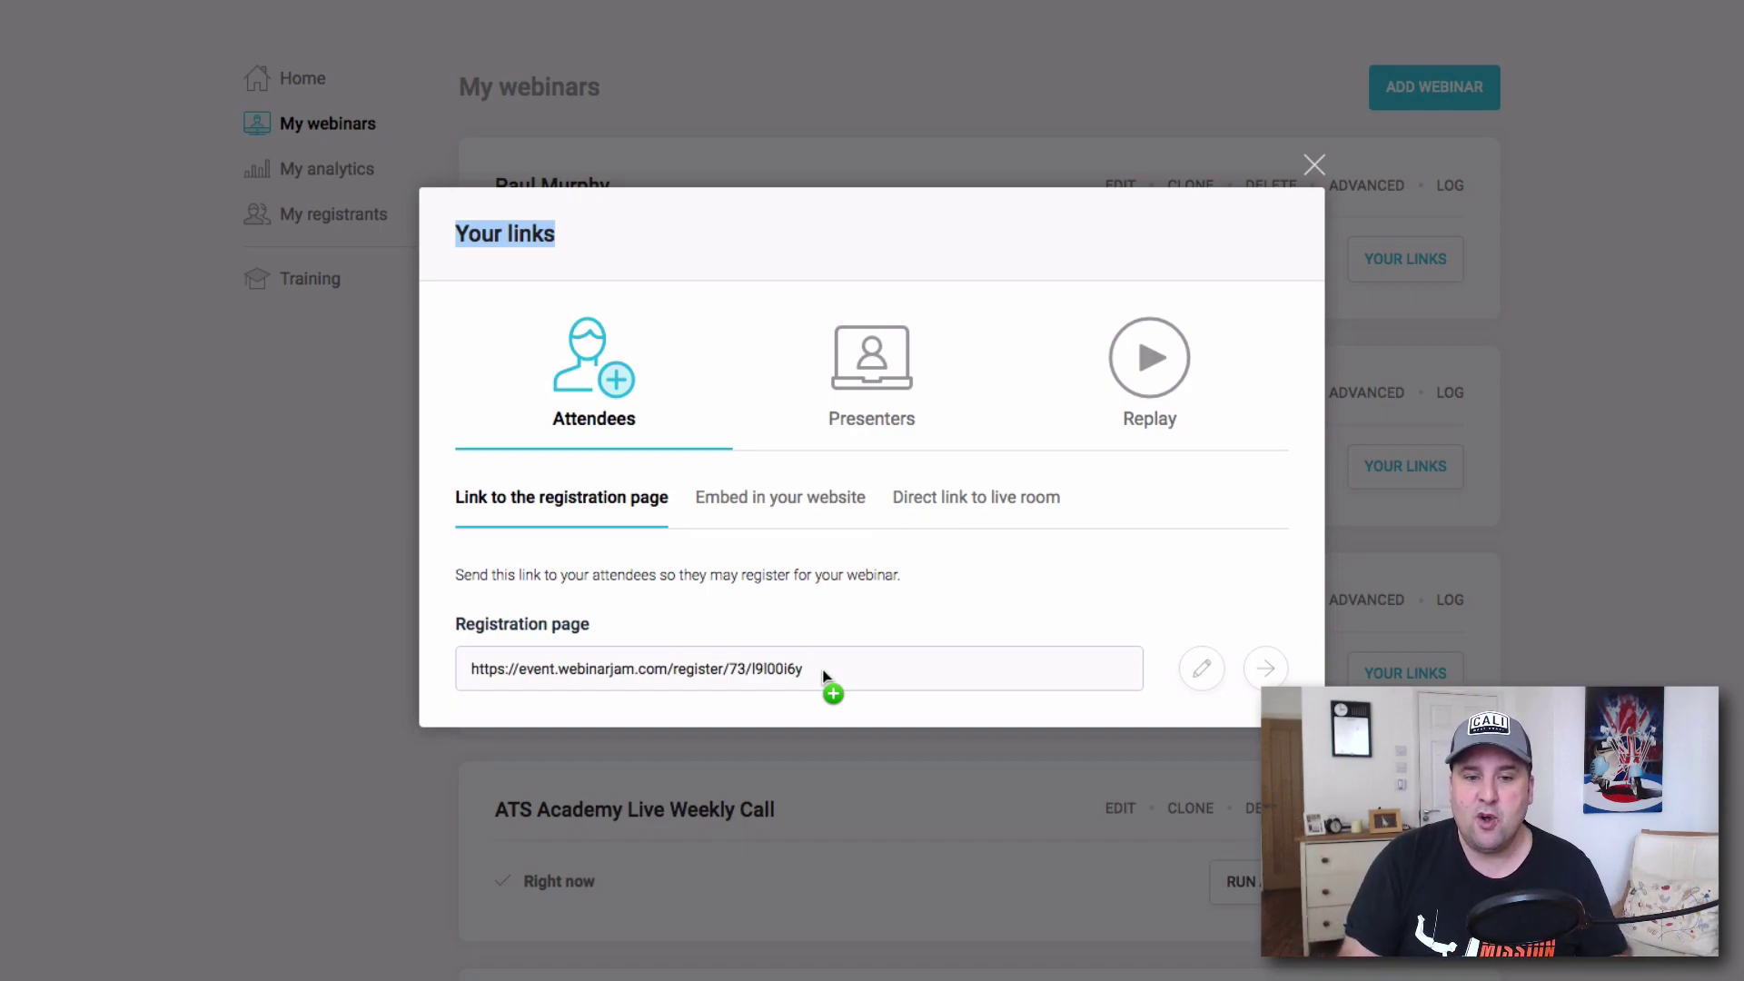
left_click_drag(920, 676, 441, 664)
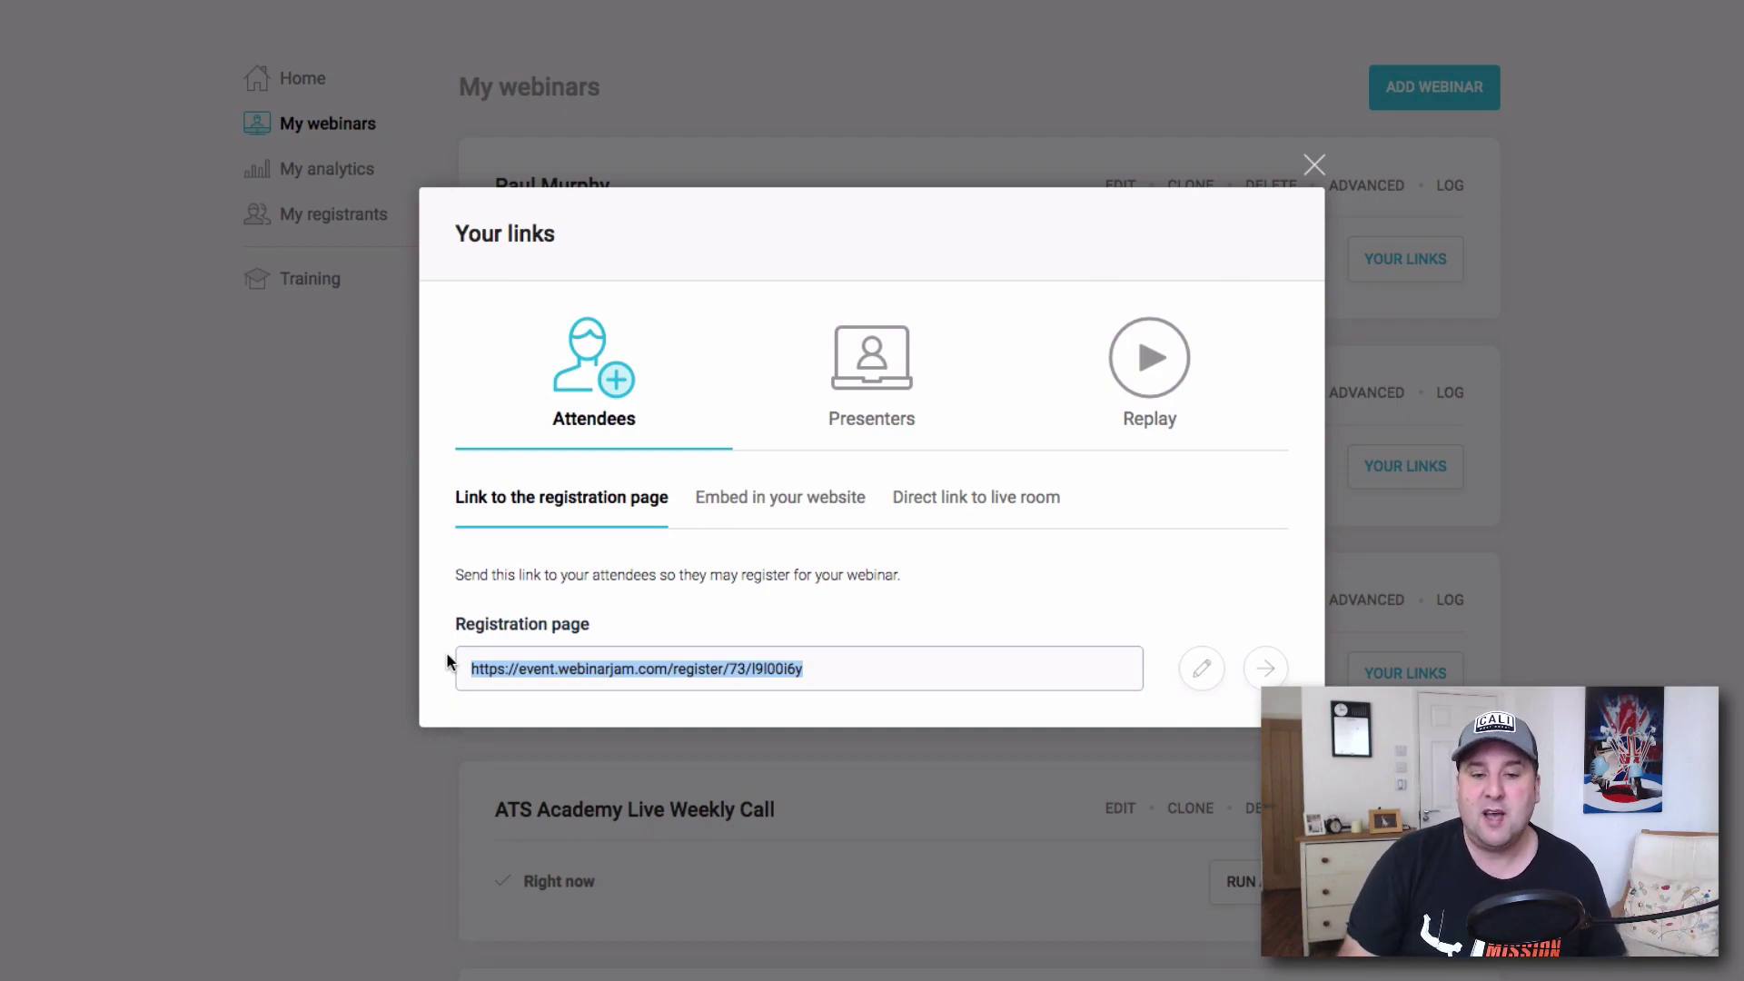
left_click_drag(477, 668, 1201, 674)
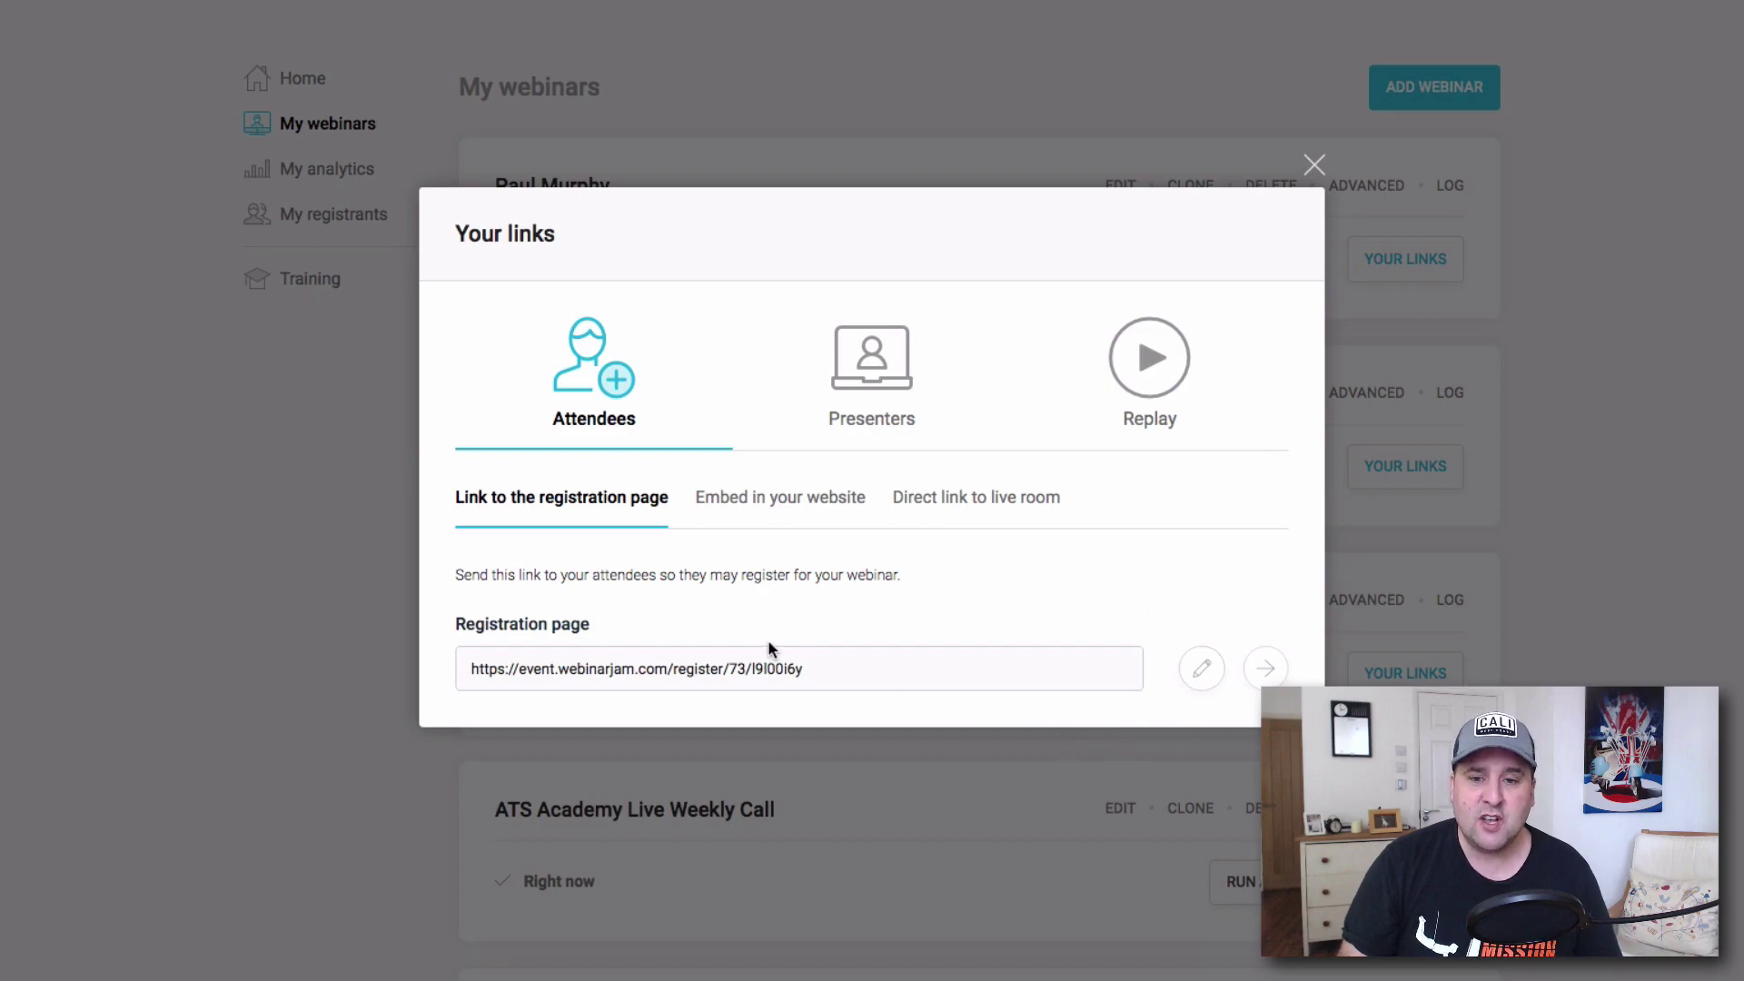
Customize the registration link slug with the registrant's name followed by 123 and save it.
left_click(1200, 668)
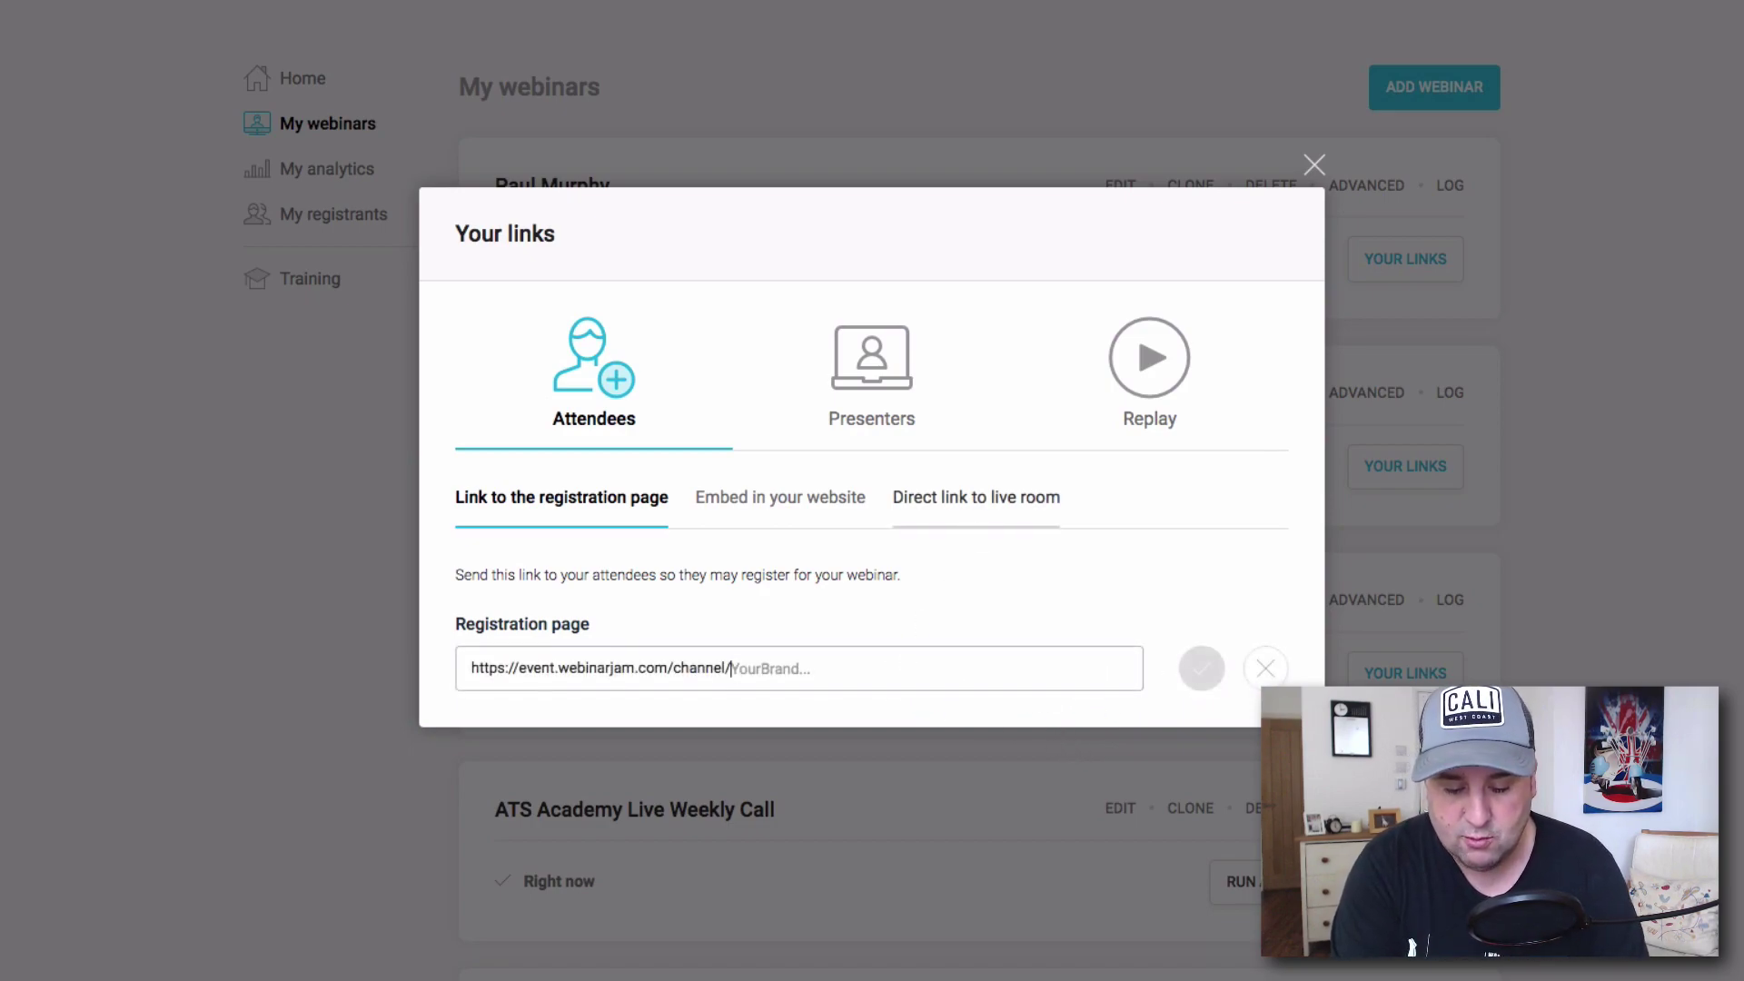
type("yg")
key("BackSpace")
key("BackSpace")
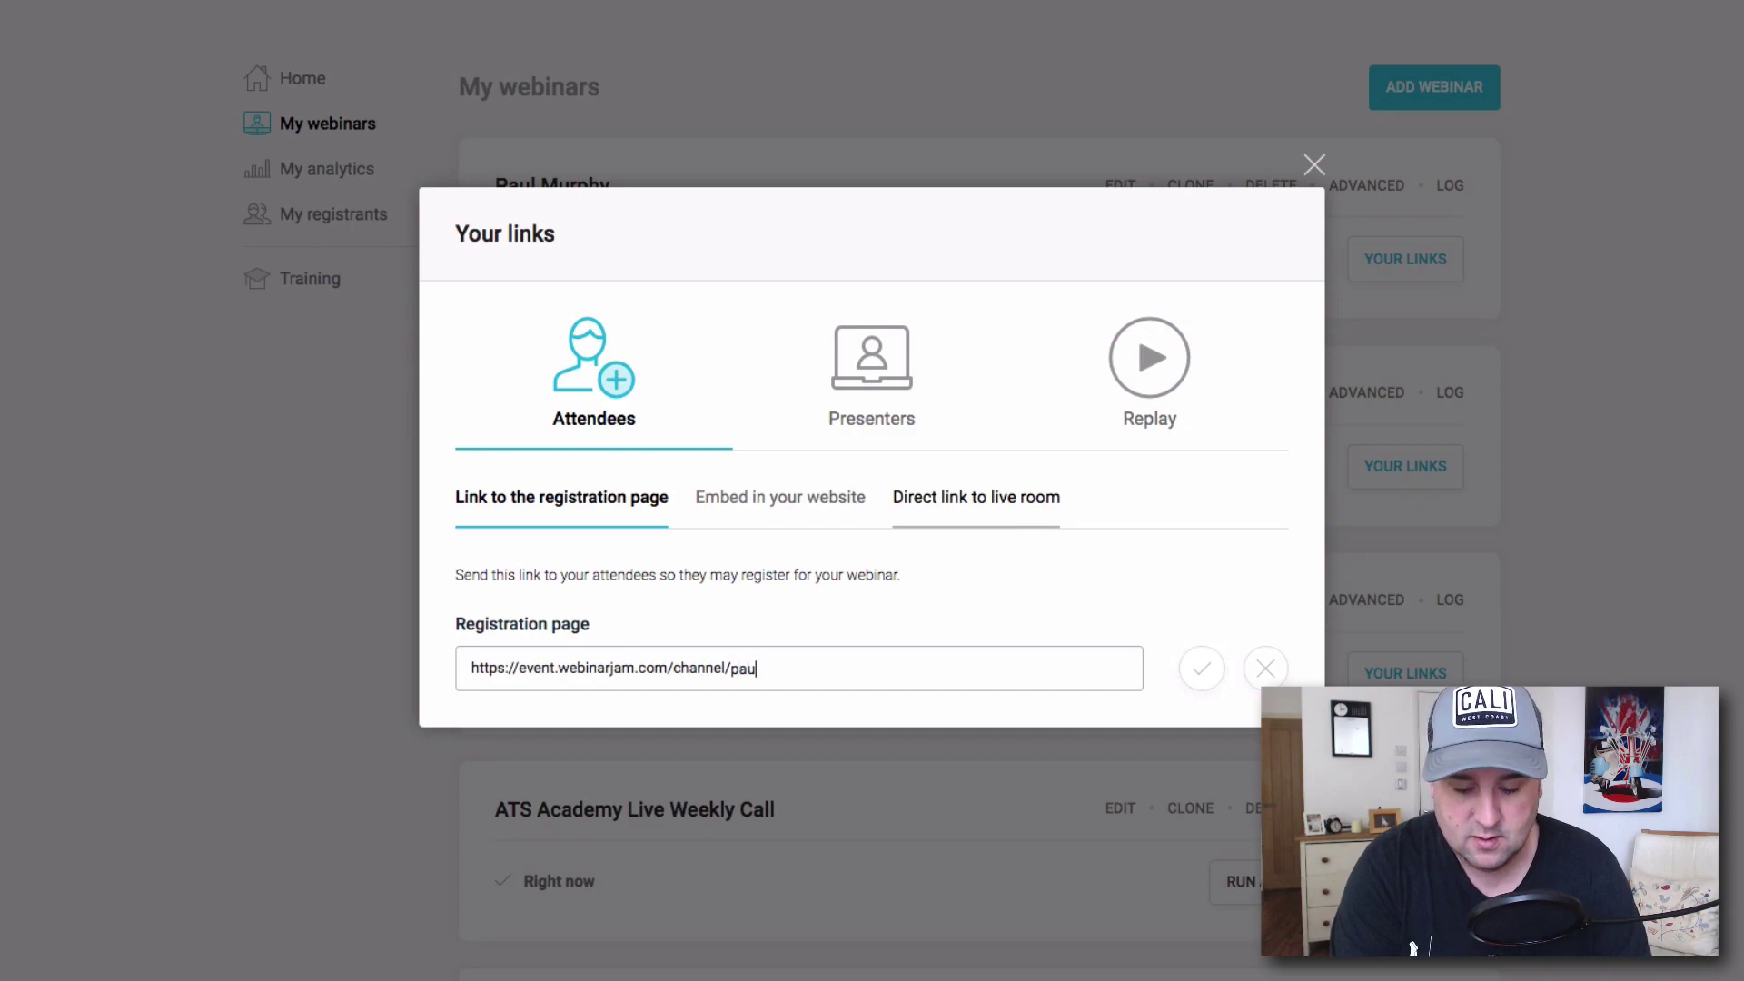
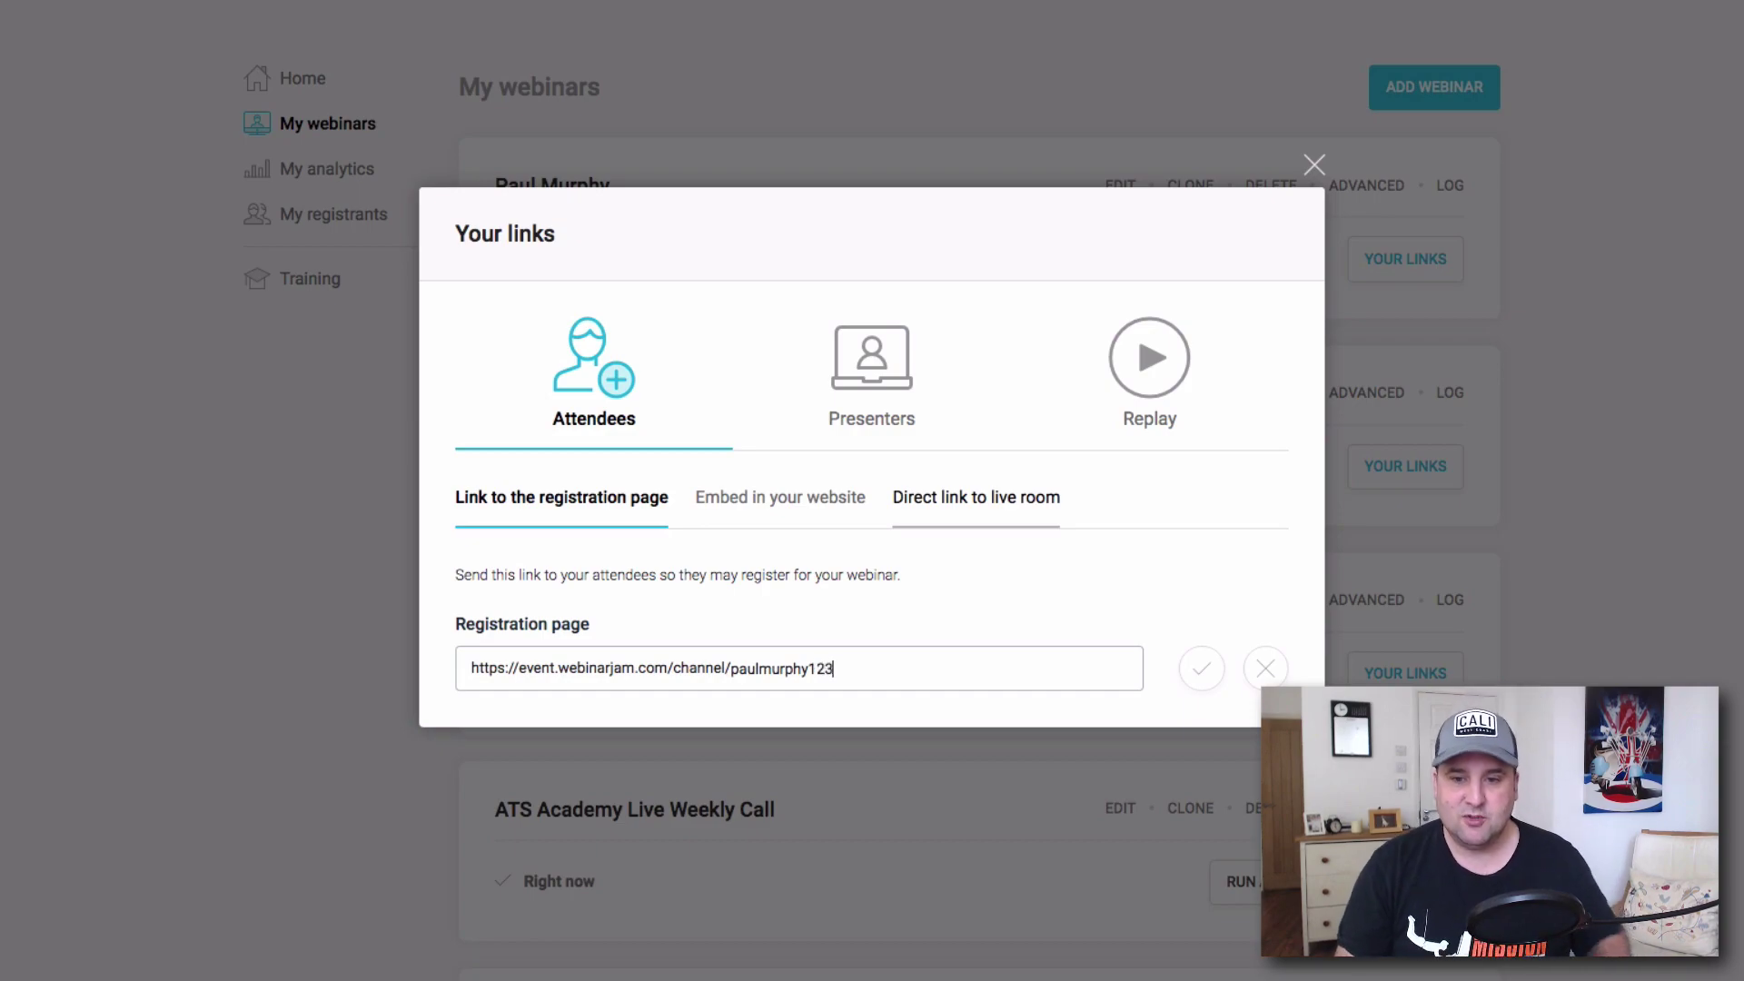
left_click(1203, 682)
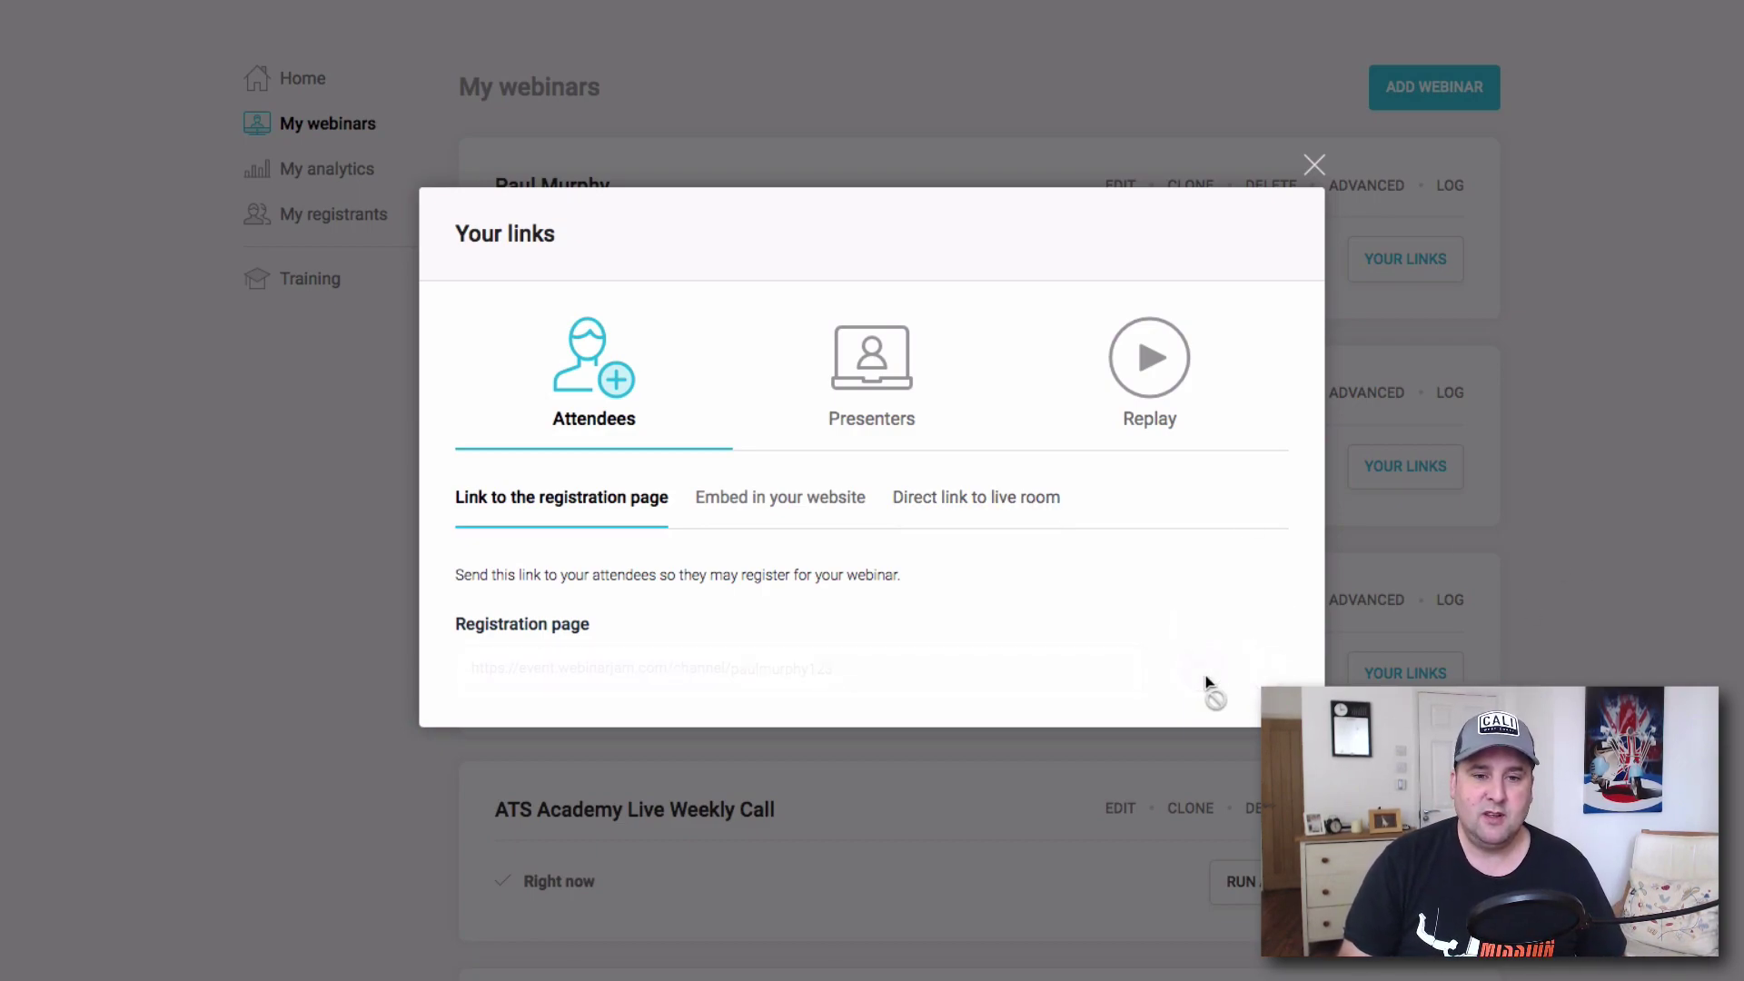
Copy the custom registration link and open a new browser tab.
left_click_drag(997, 697, 608, 656)
right_click(609, 656)
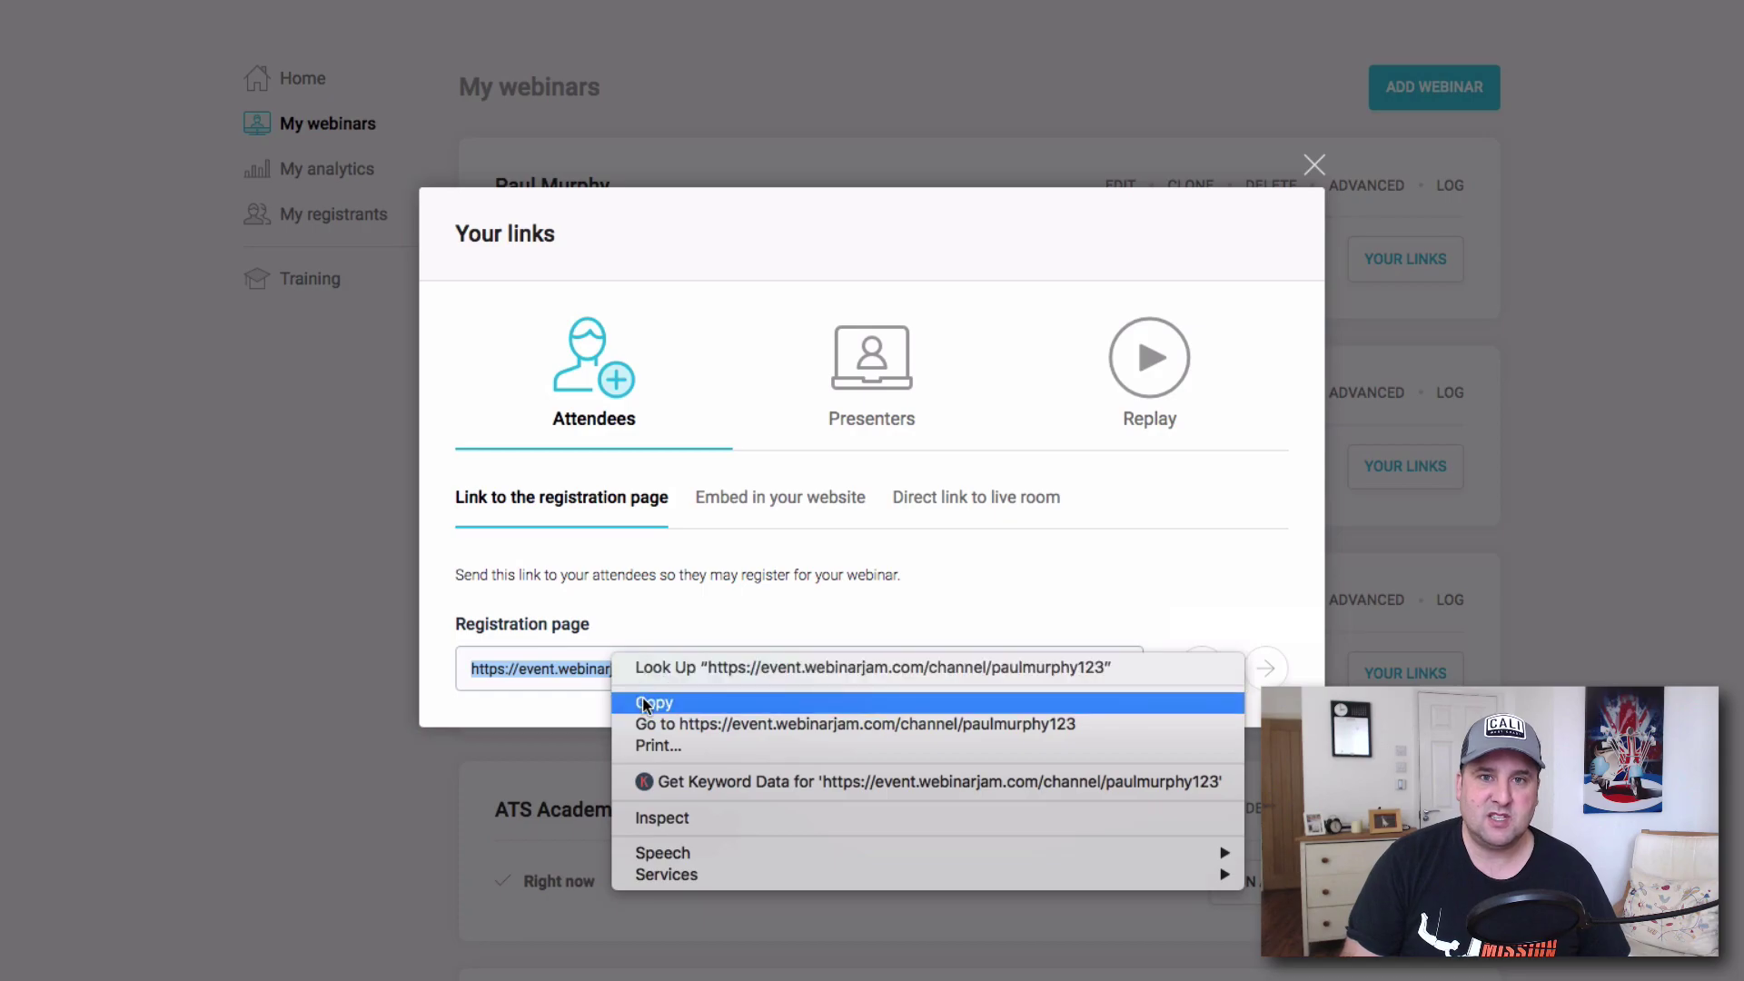
left_click(663, 701)
key("super+t")
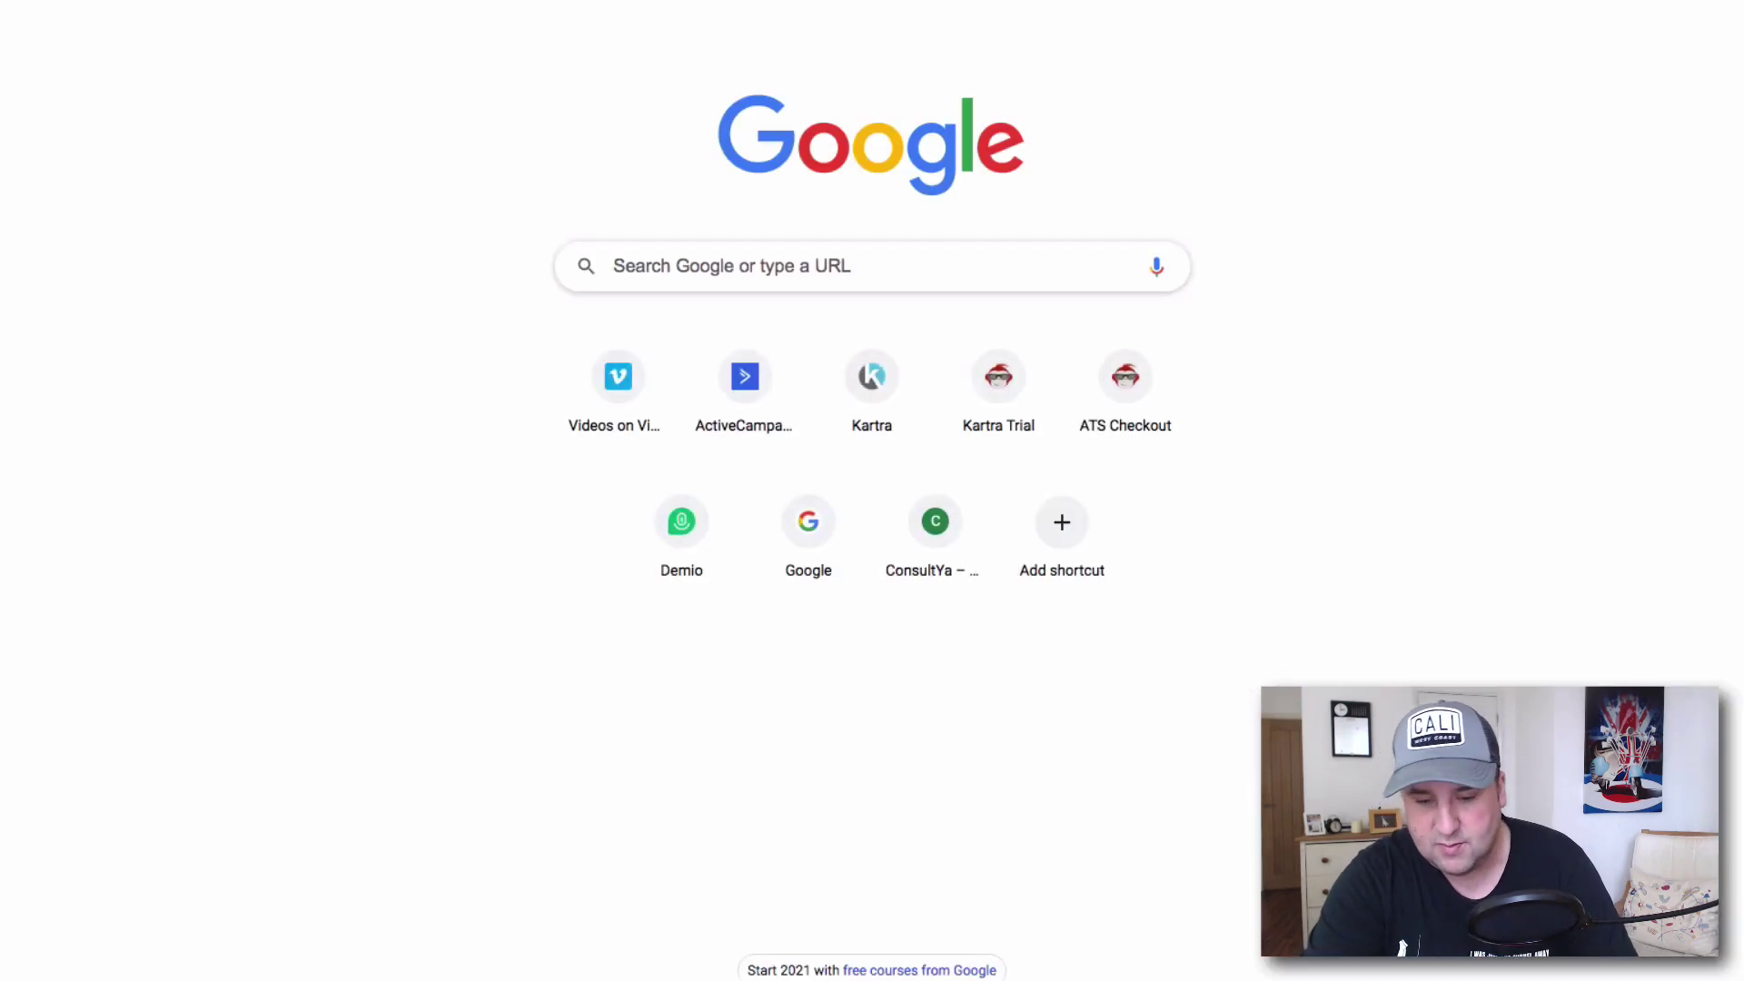
Load the copied registration link and choose the 20 Jan 2021 session in the registration form.
key("super+v")
key("Return")
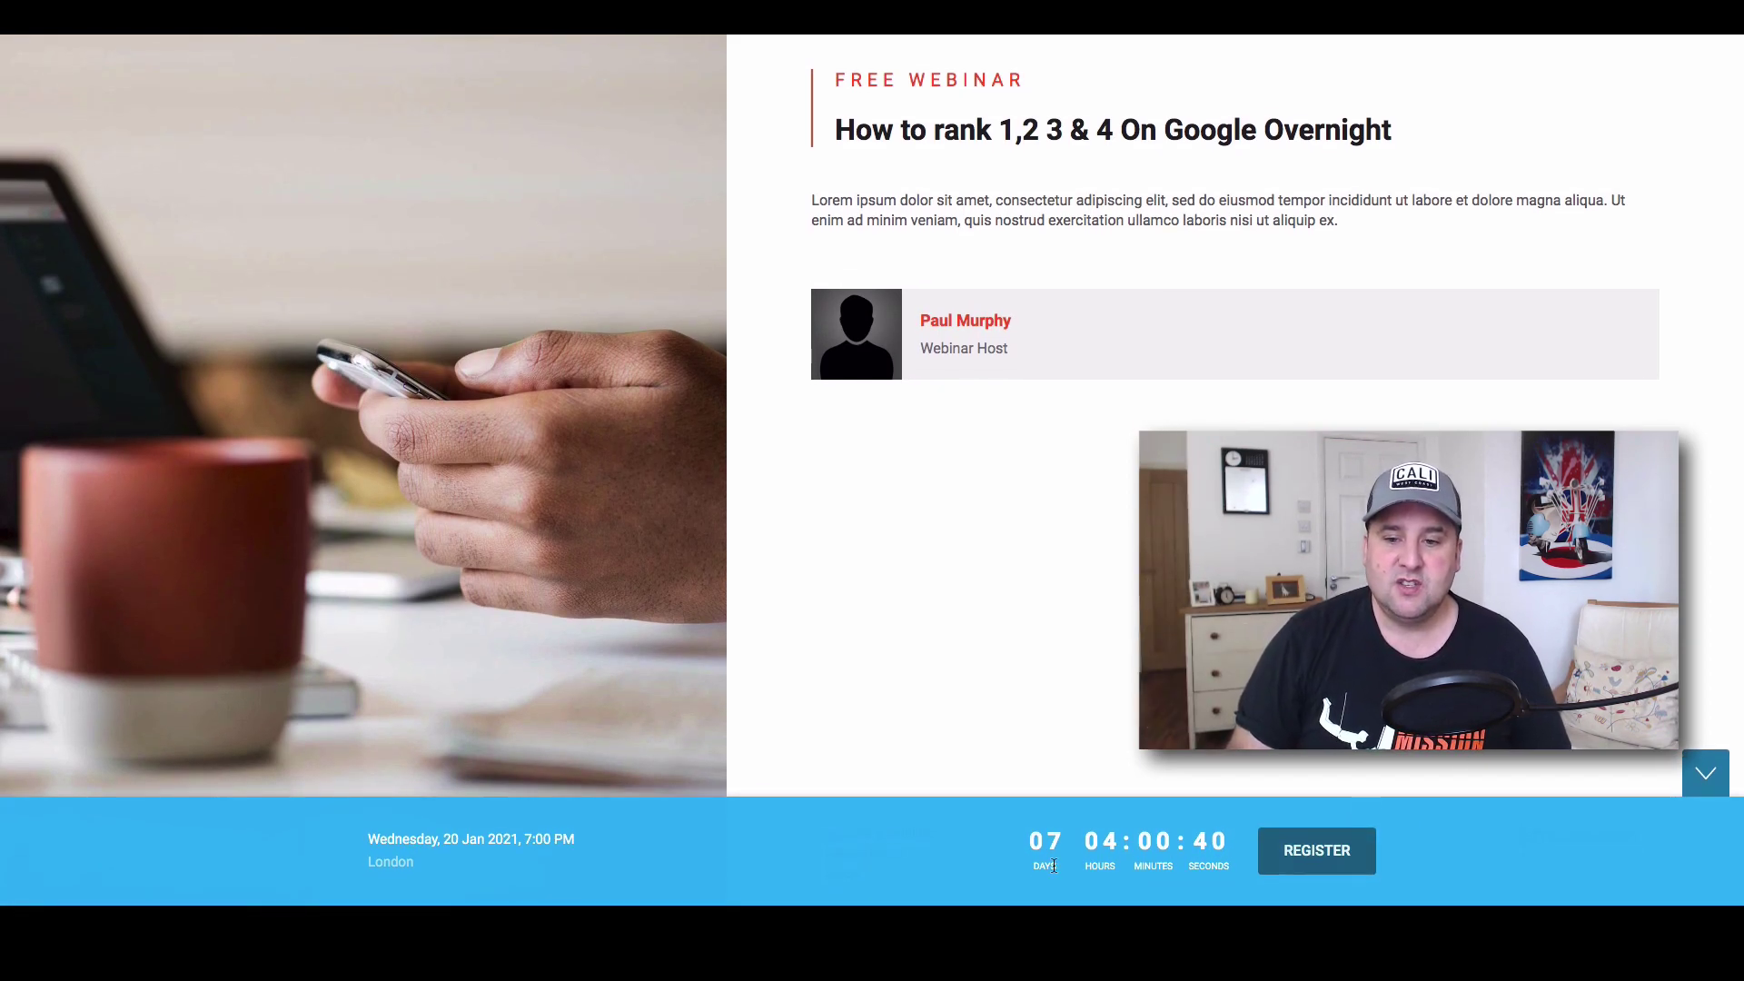
left_click(1300, 851)
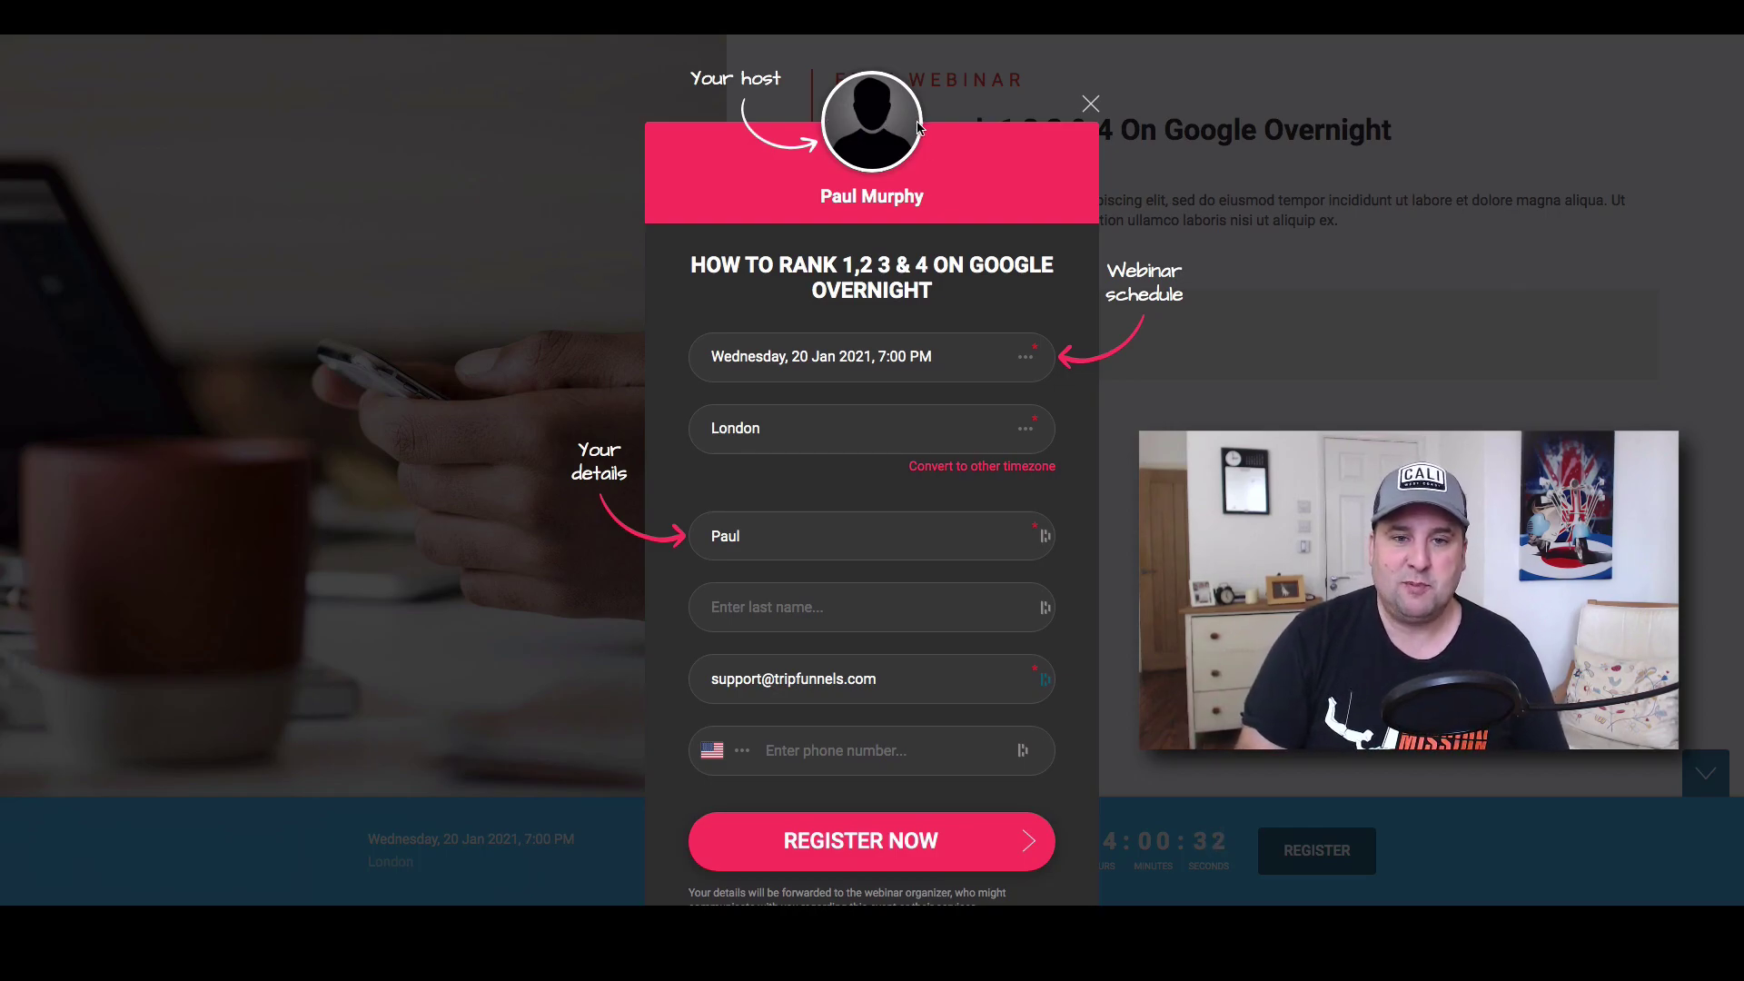
left_click(954, 367)
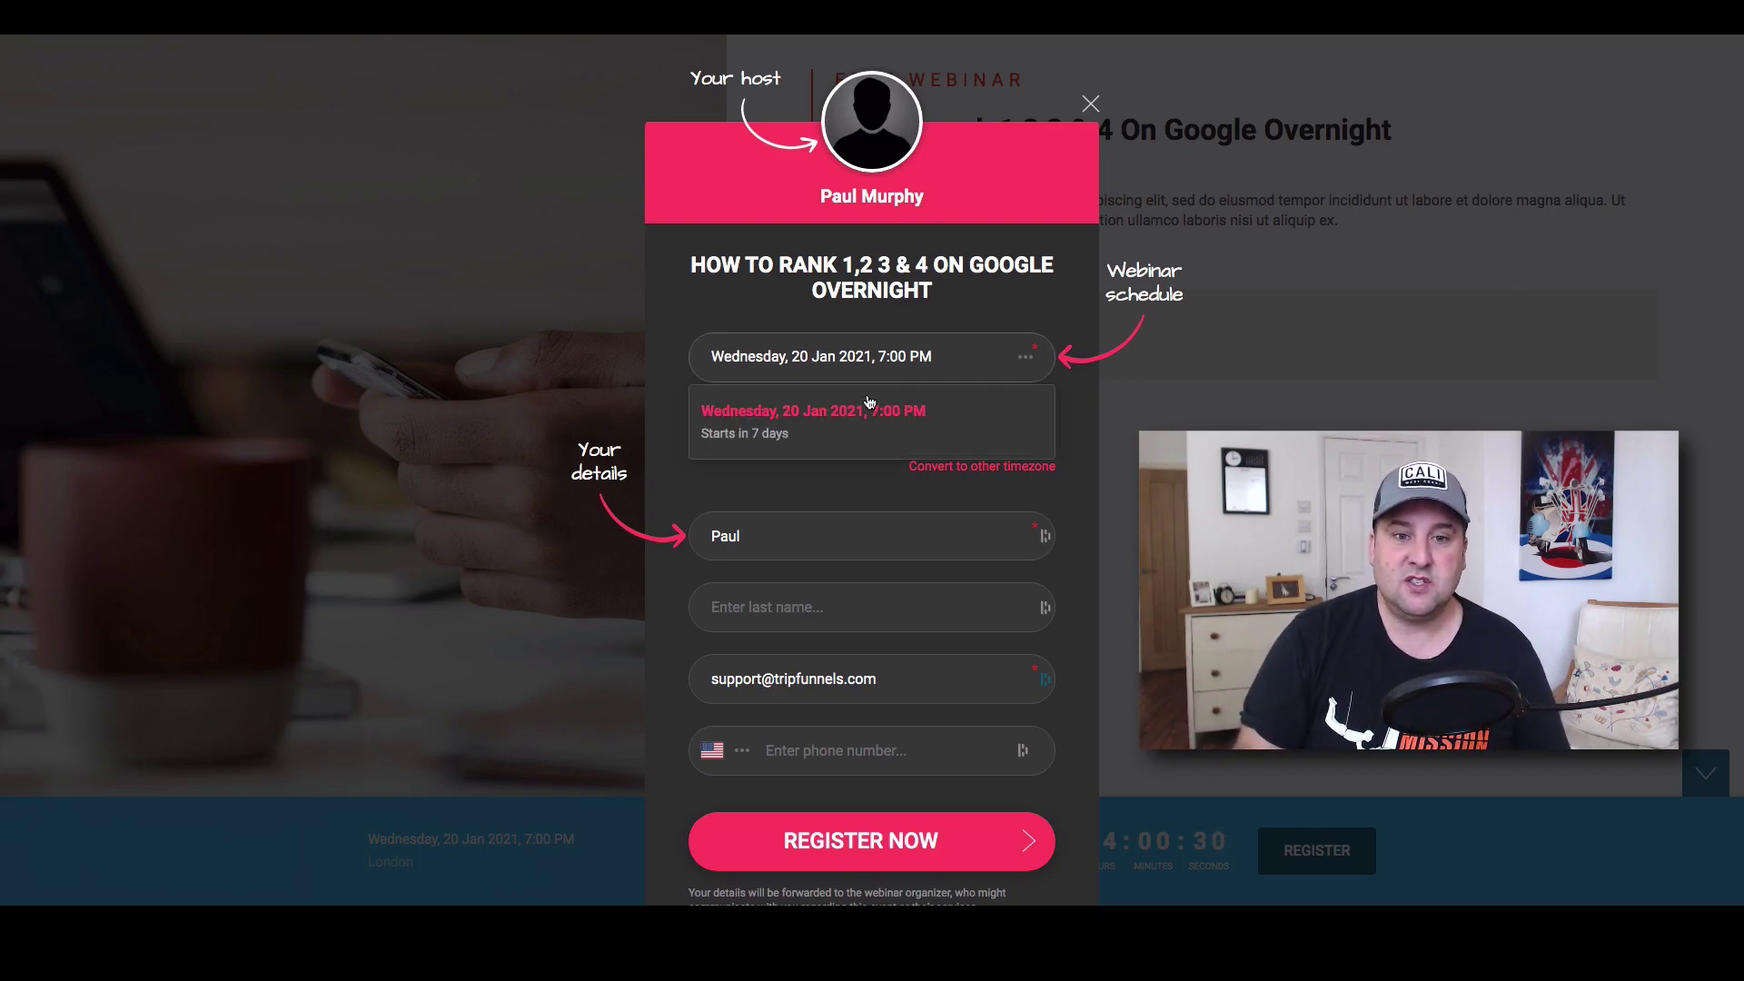
left_click(838, 413)
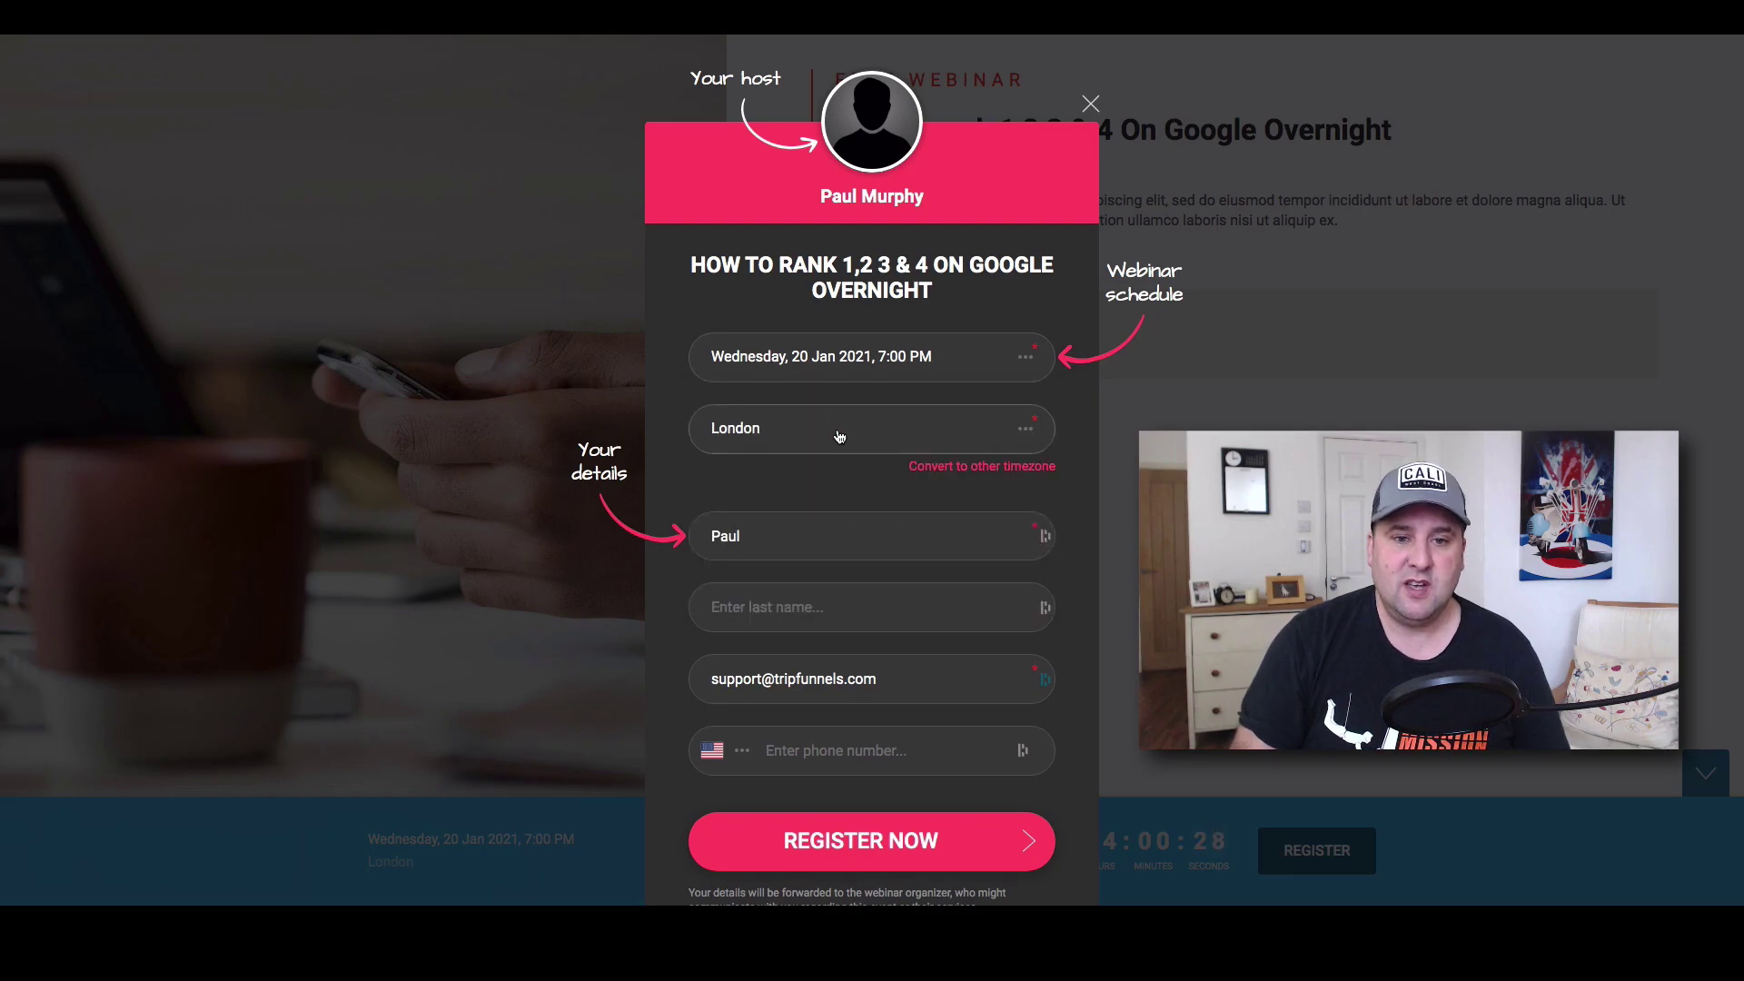
Fill in the last name and phone number, then submit the registration.
left_click(799, 604)
type("Murphy")
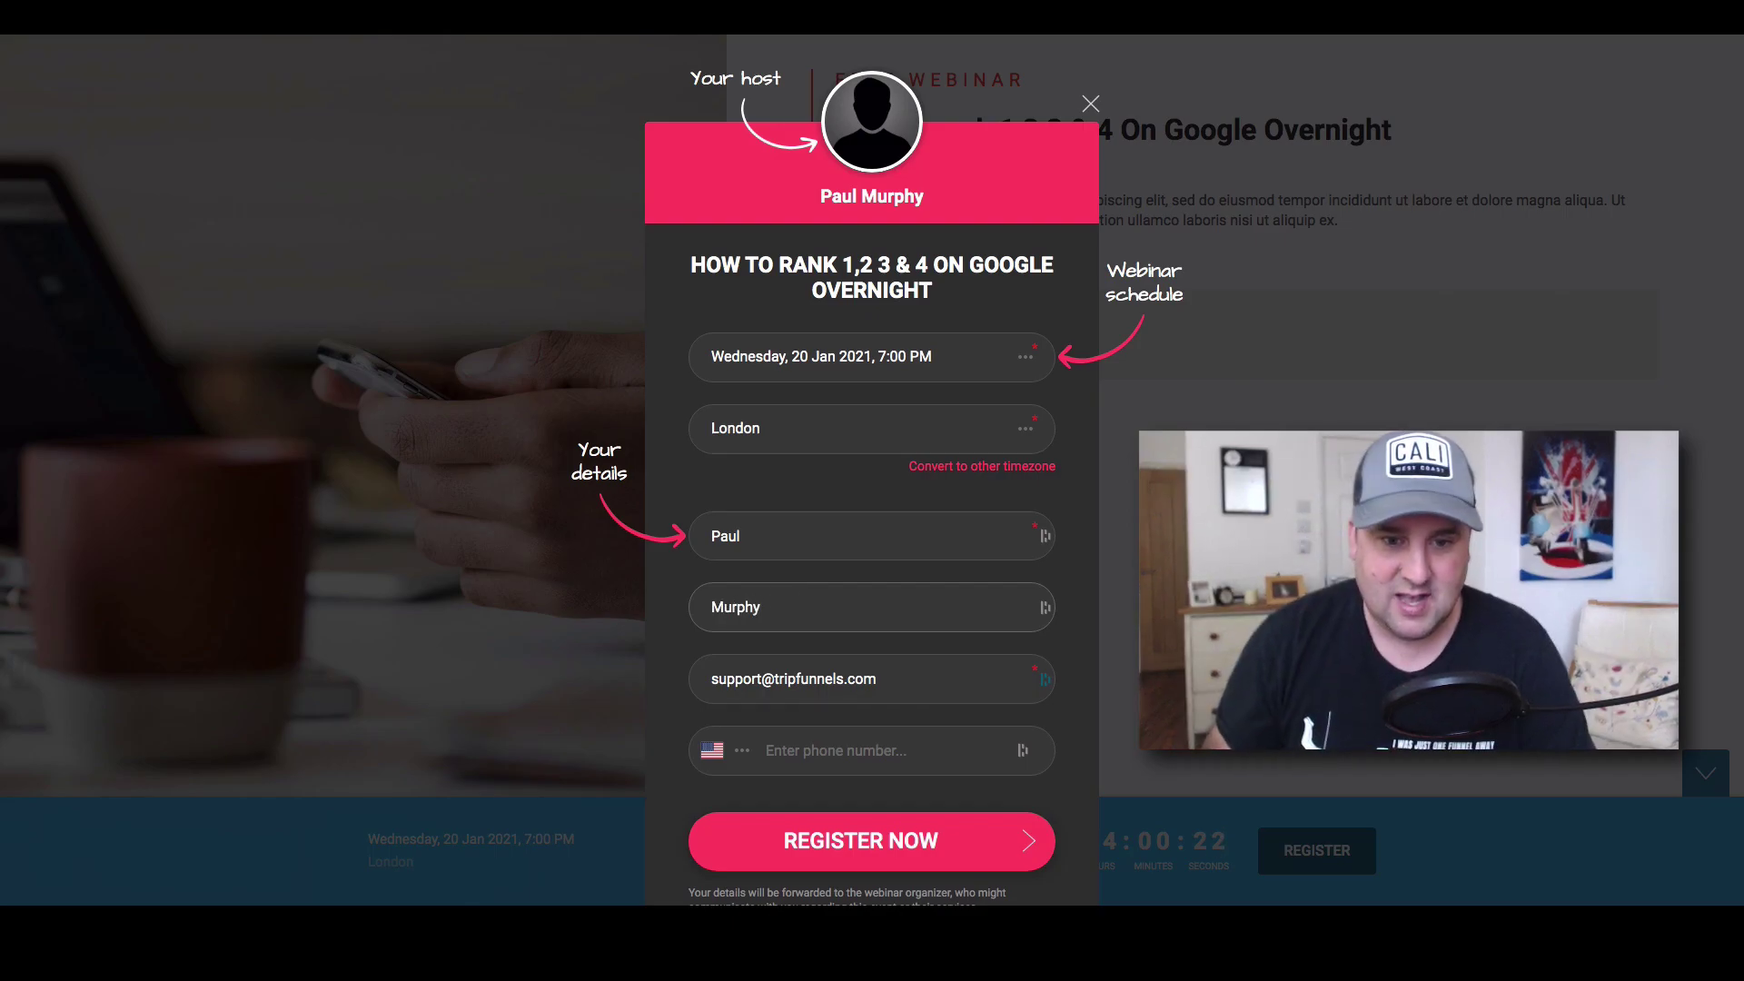
left_click(817, 751)
type("1234567890")
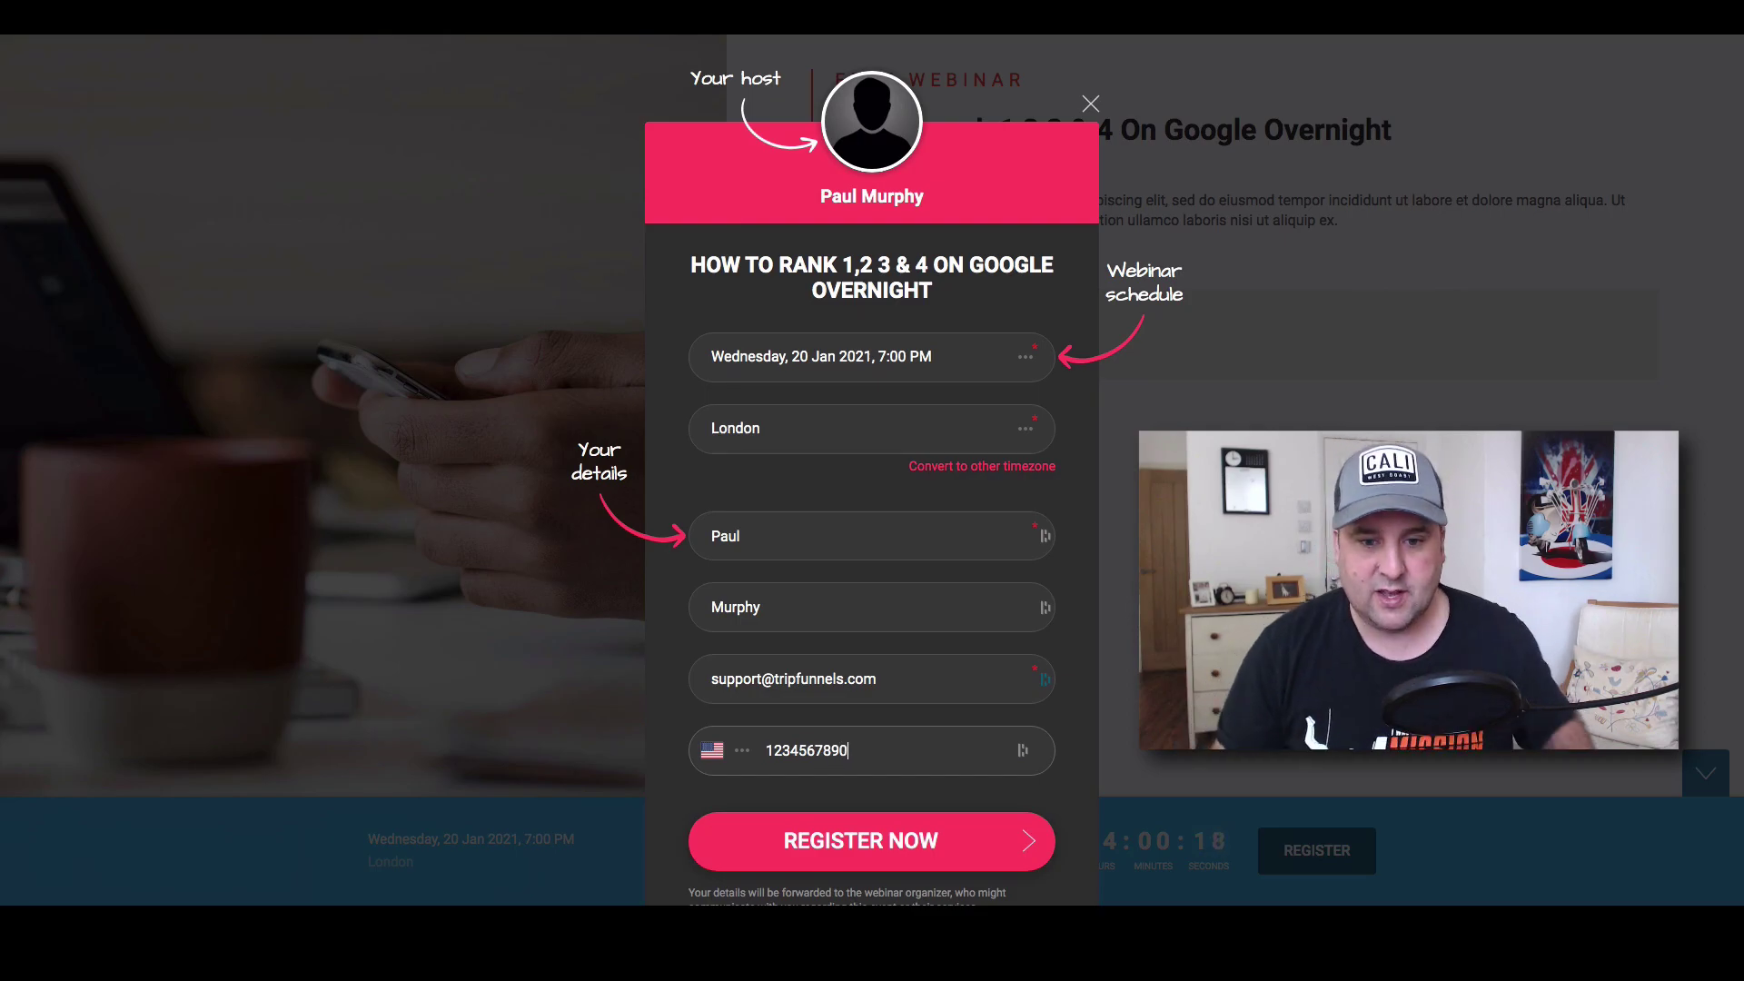
left_click(940, 837)
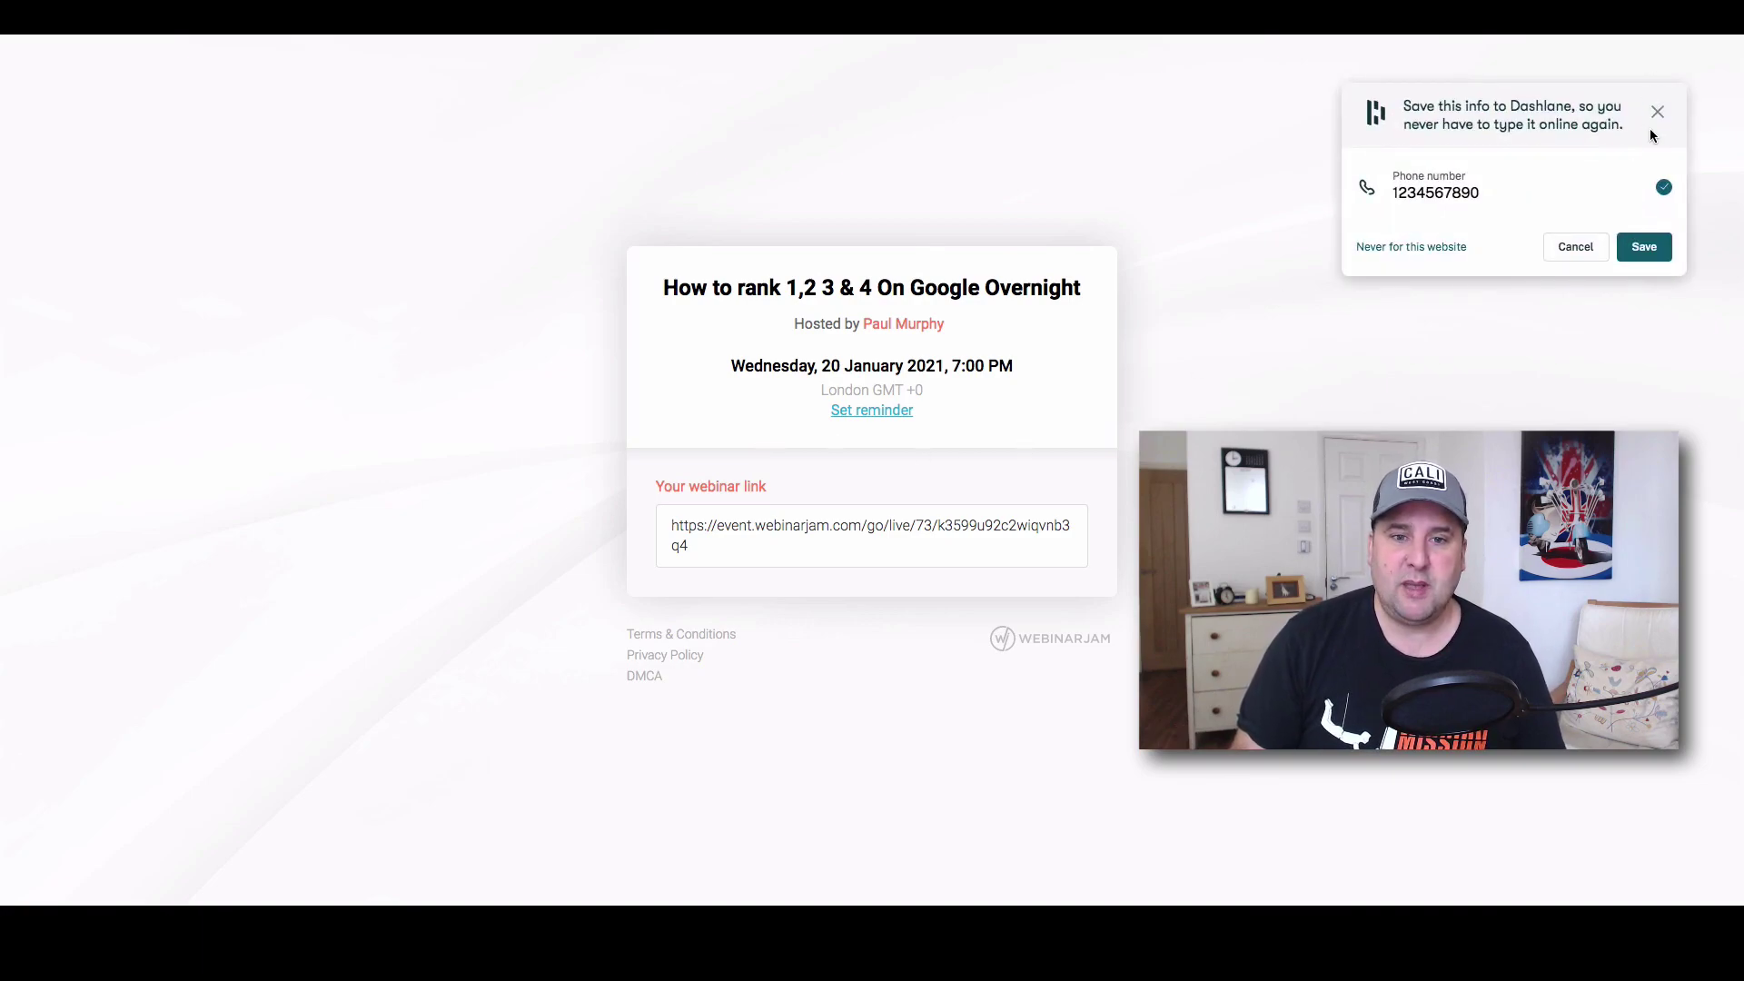
Dismiss the Dashlane popup and follow the webinar link on the confirmation page.
left_click(1636, 123)
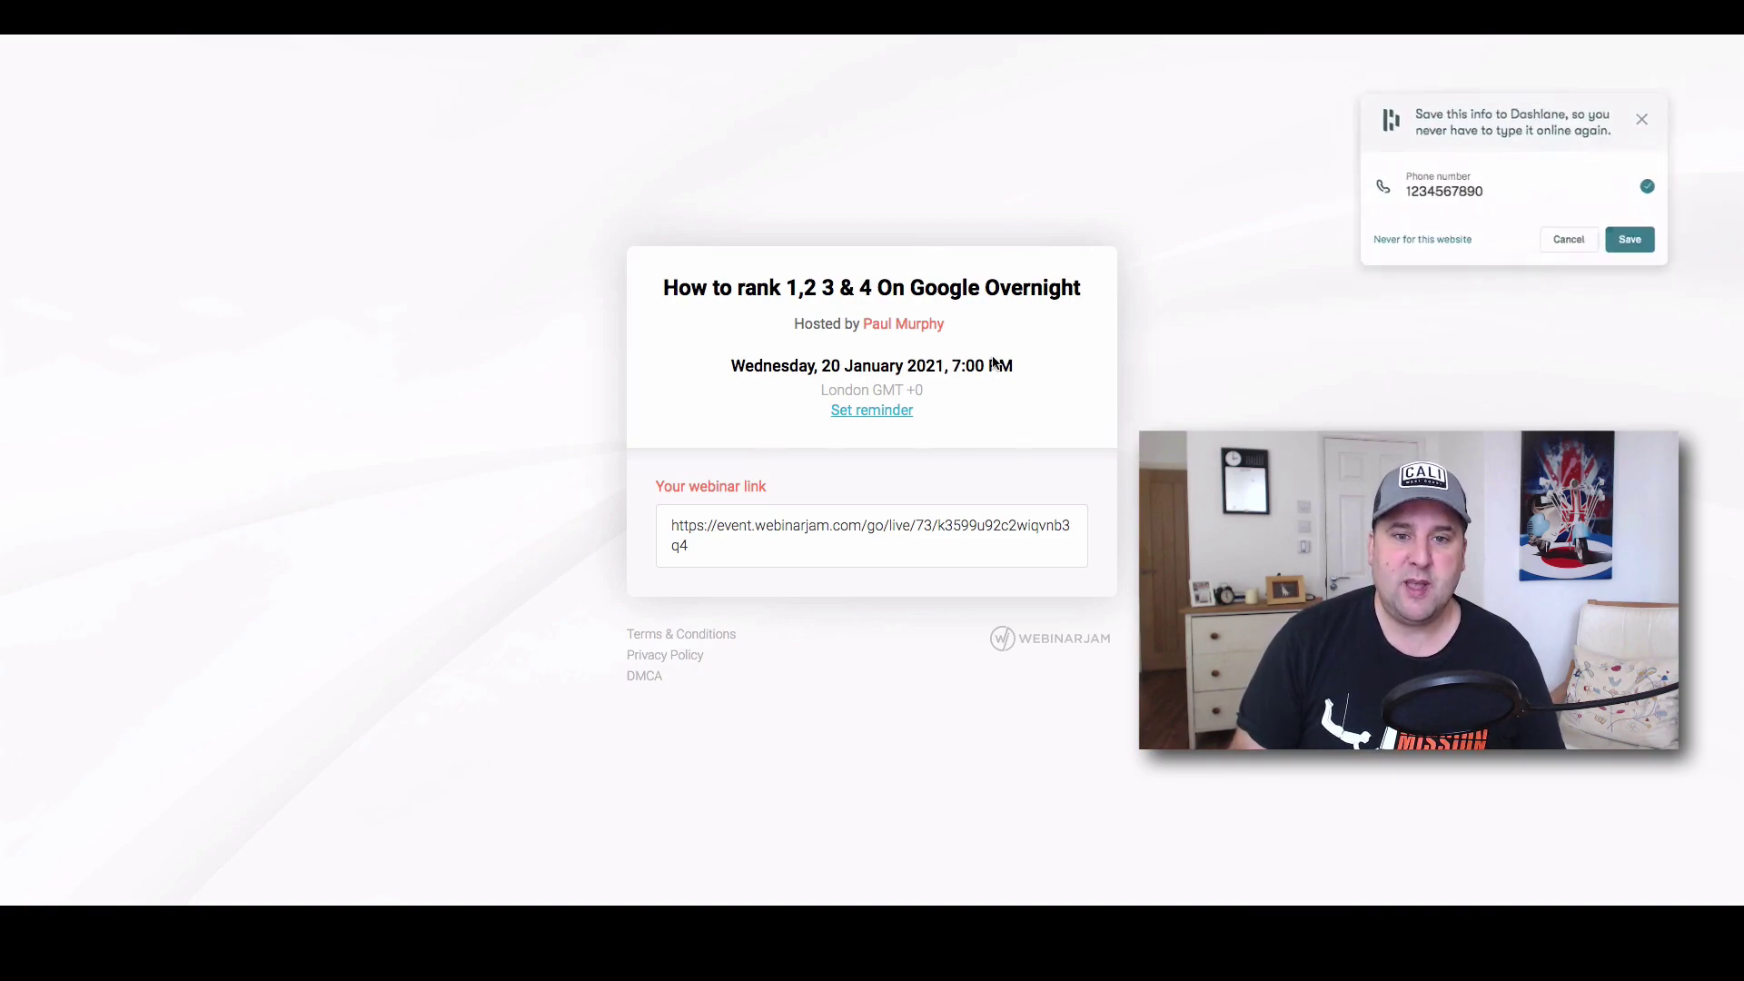
left_click(862, 533)
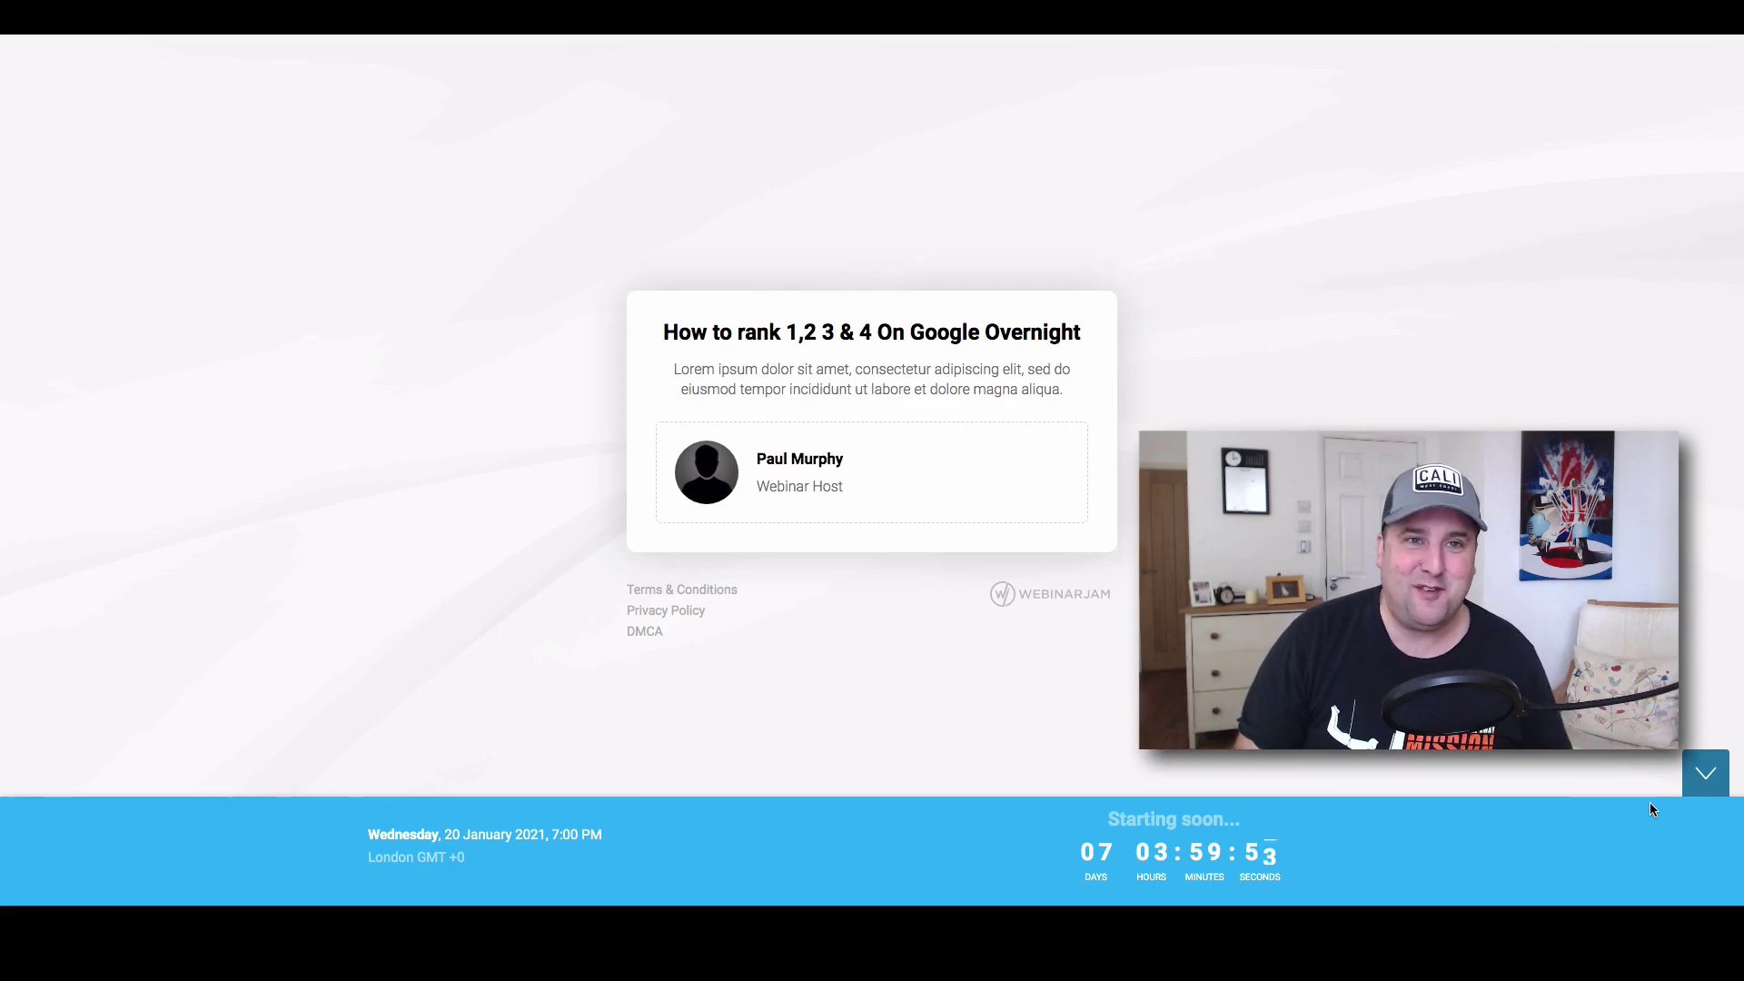
On the dashboard, close Your links and edit the first webinar via Full configuration, Schedule for later.
left_click(127, 17)
key("Escape")
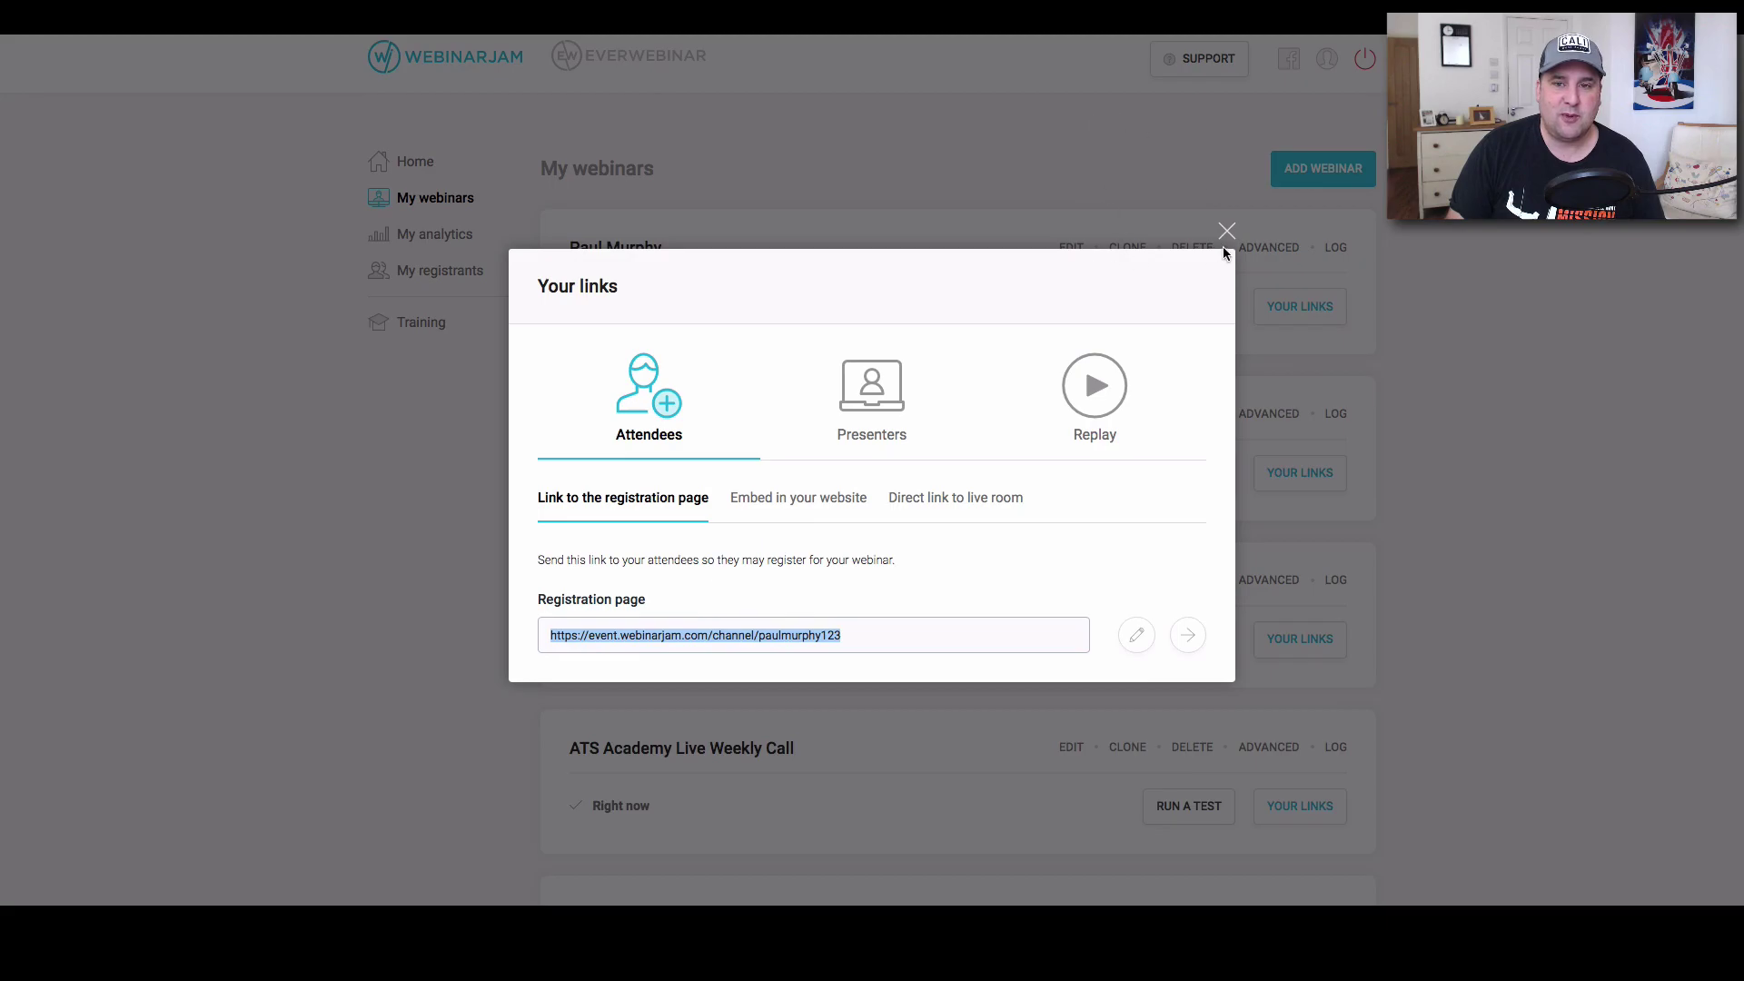
left_click(1221, 235)
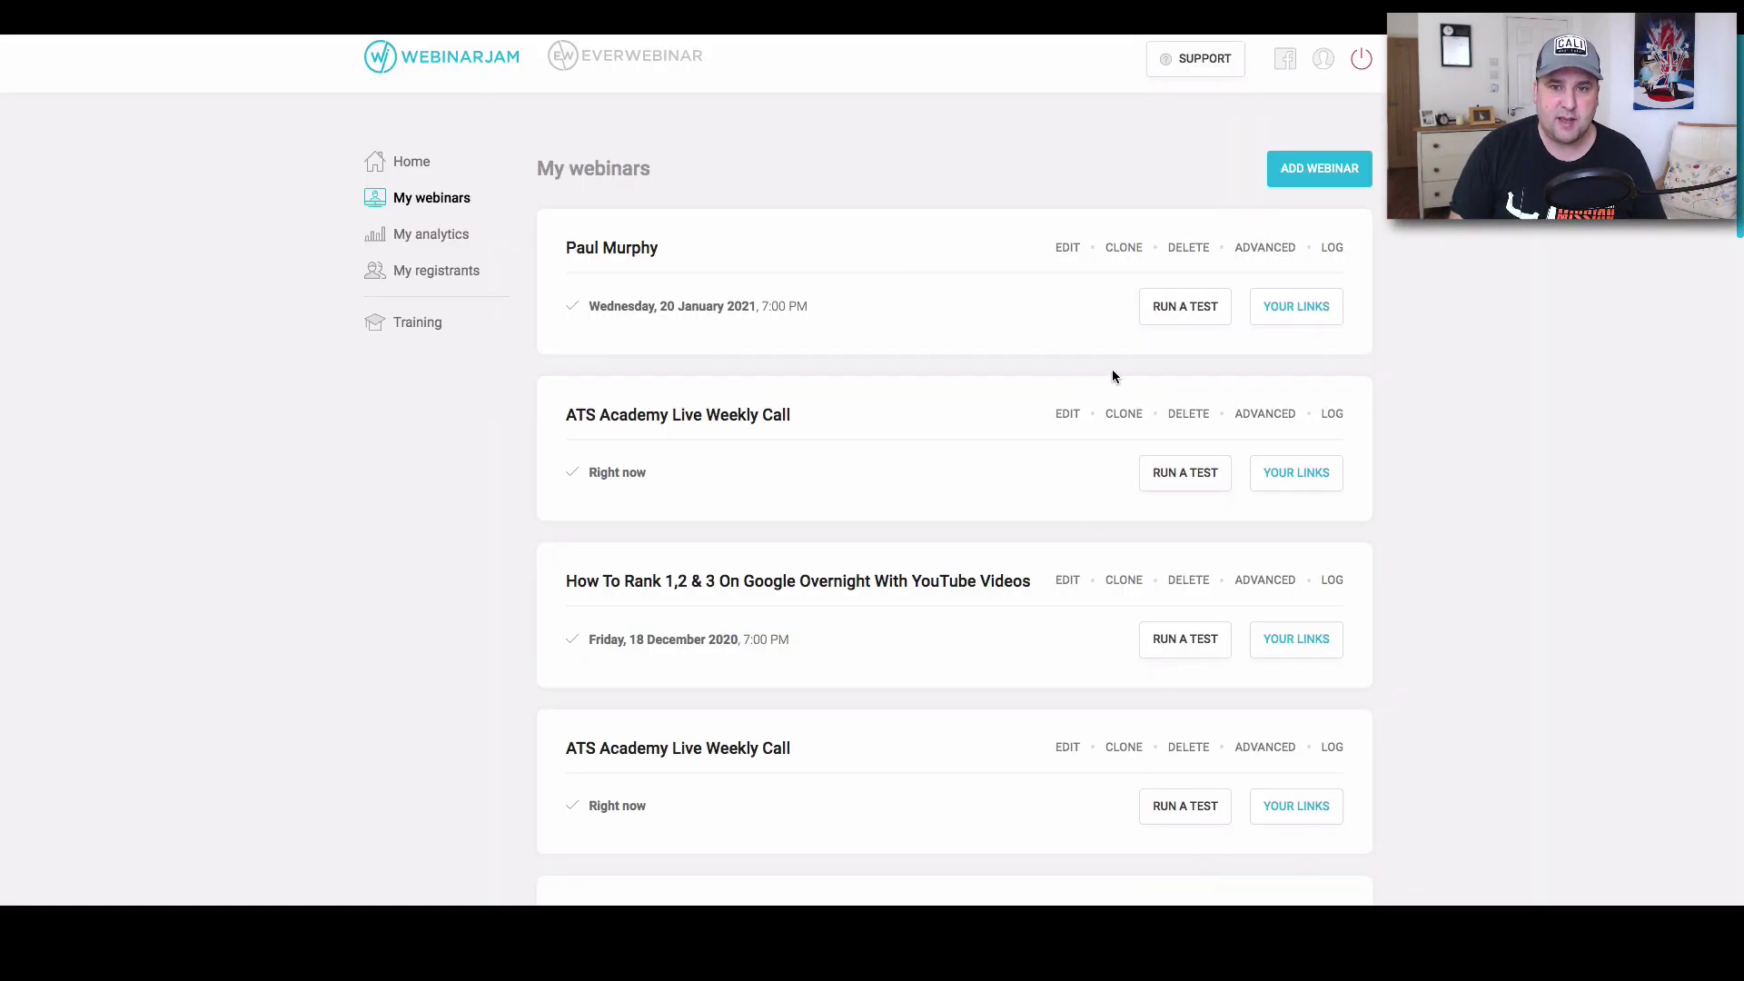
left_click(1076, 246)
left_click(1035, 452)
left_click(1141, 269)
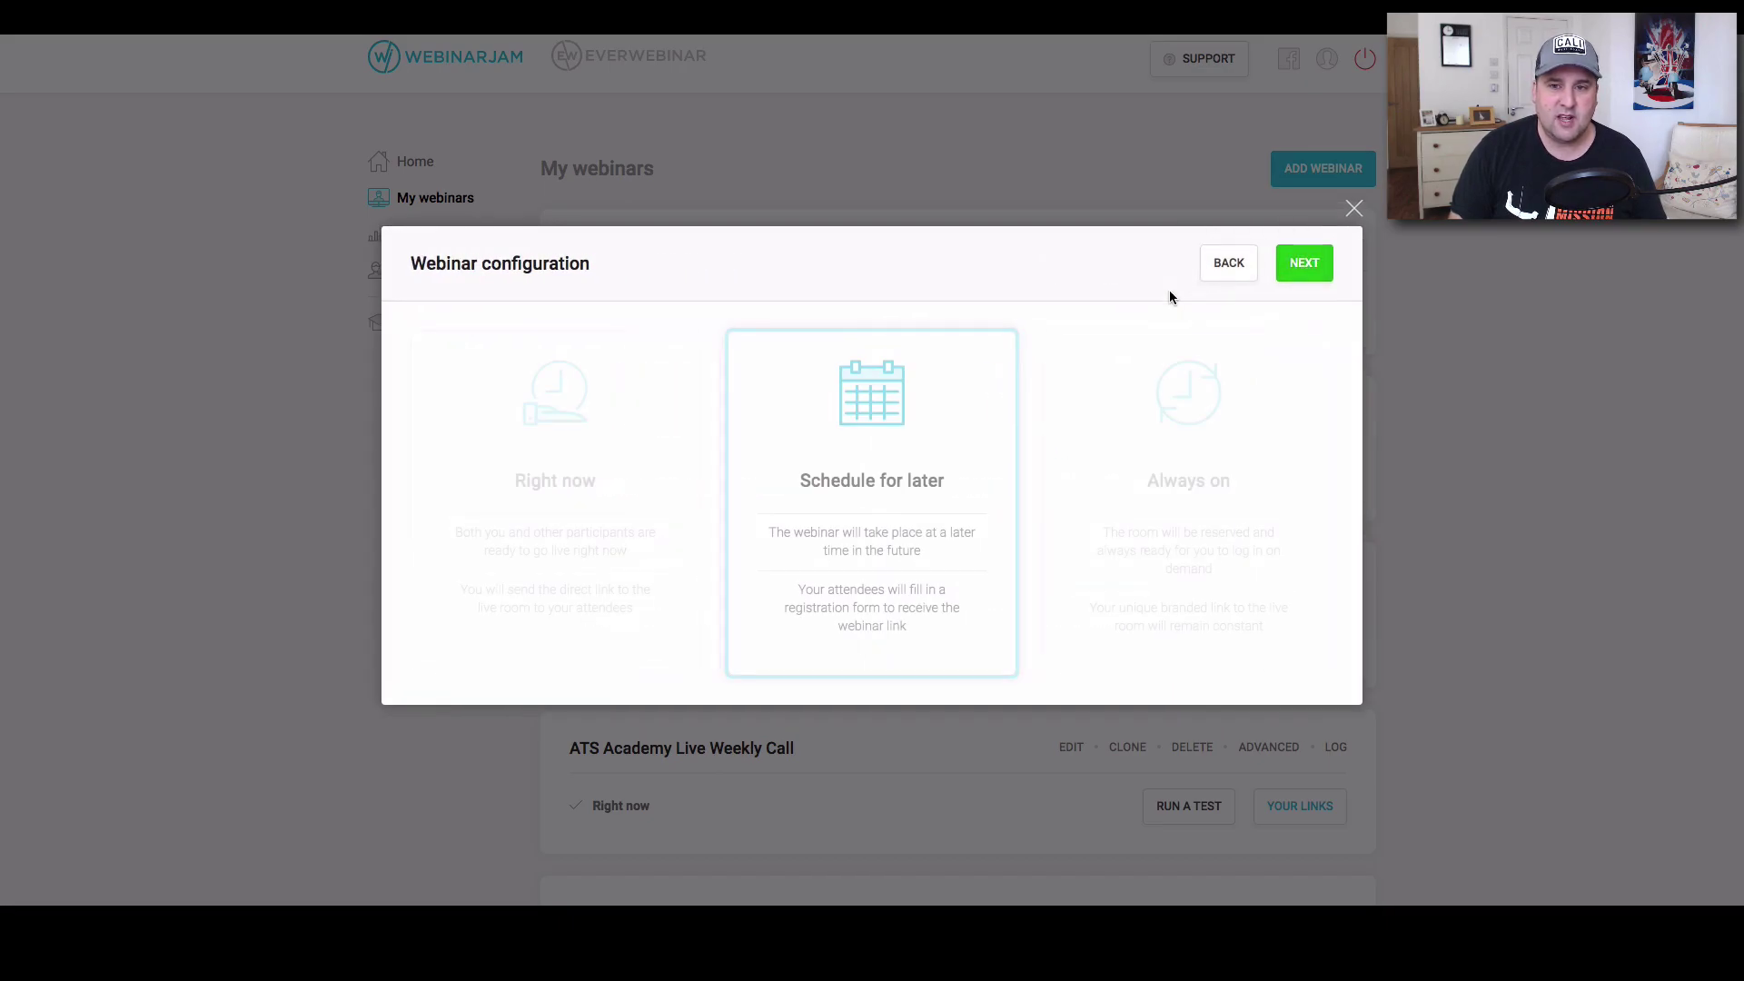
left_click(1284, 274)
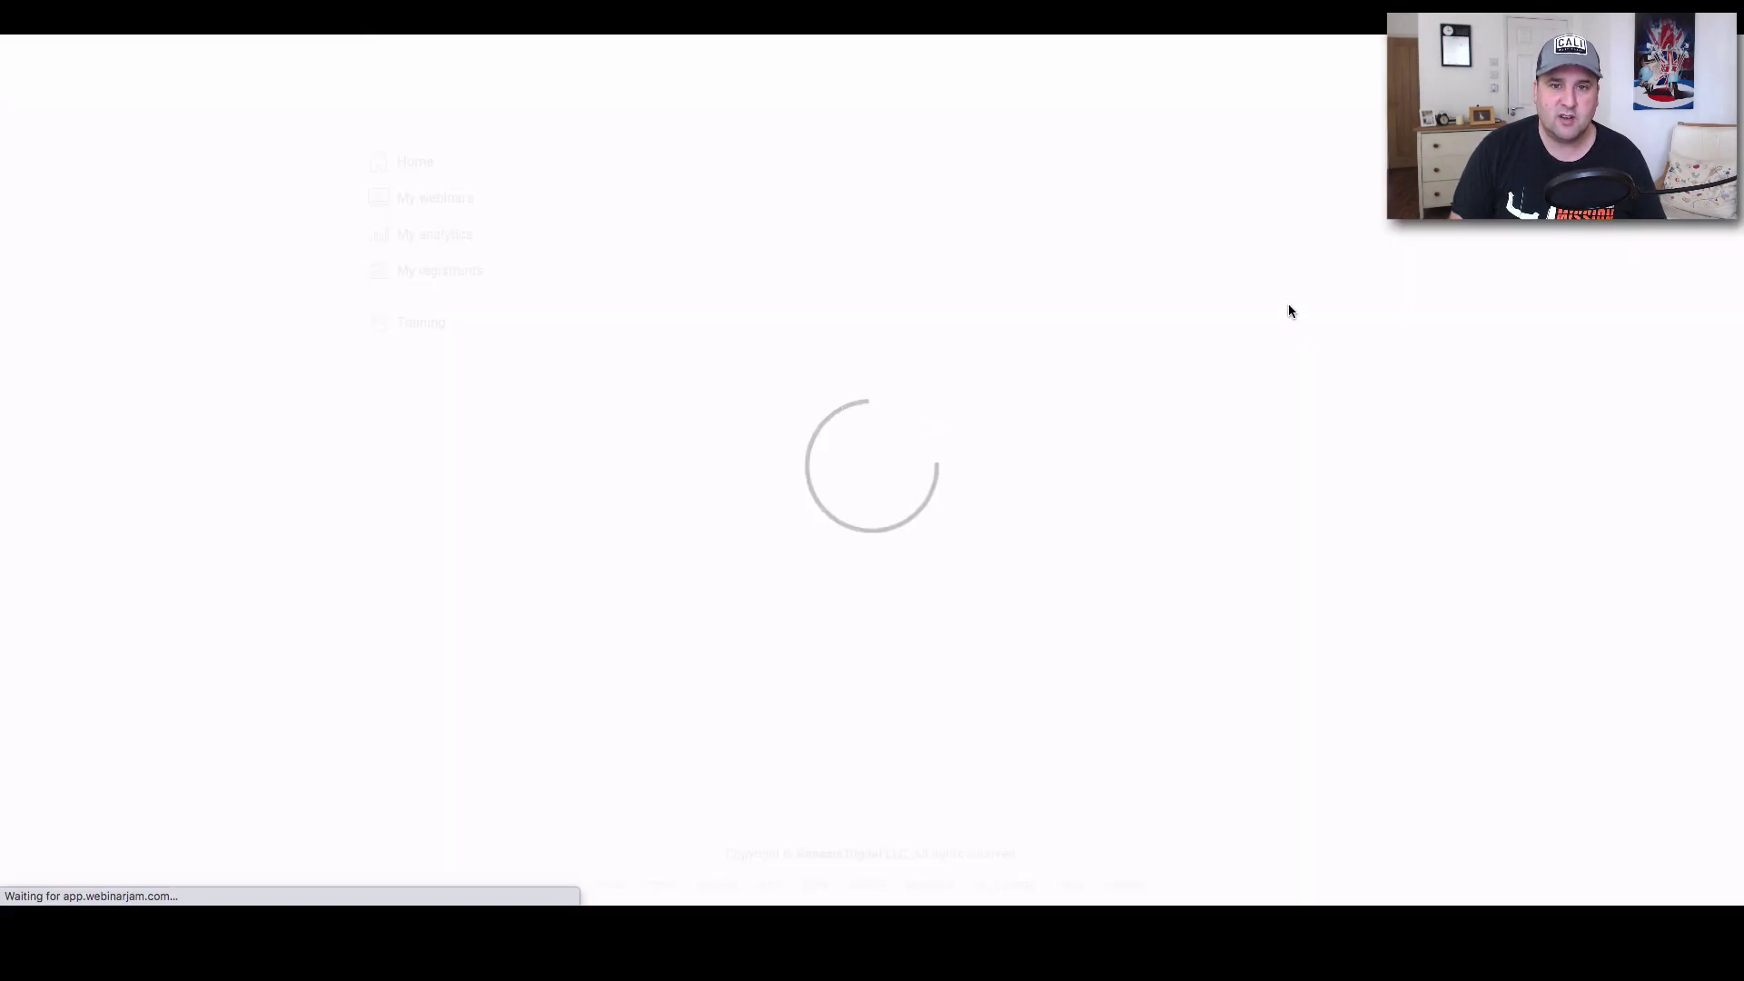
In the Live step, browse the webinar room design choices without changing them.
left_click(1163, 189)
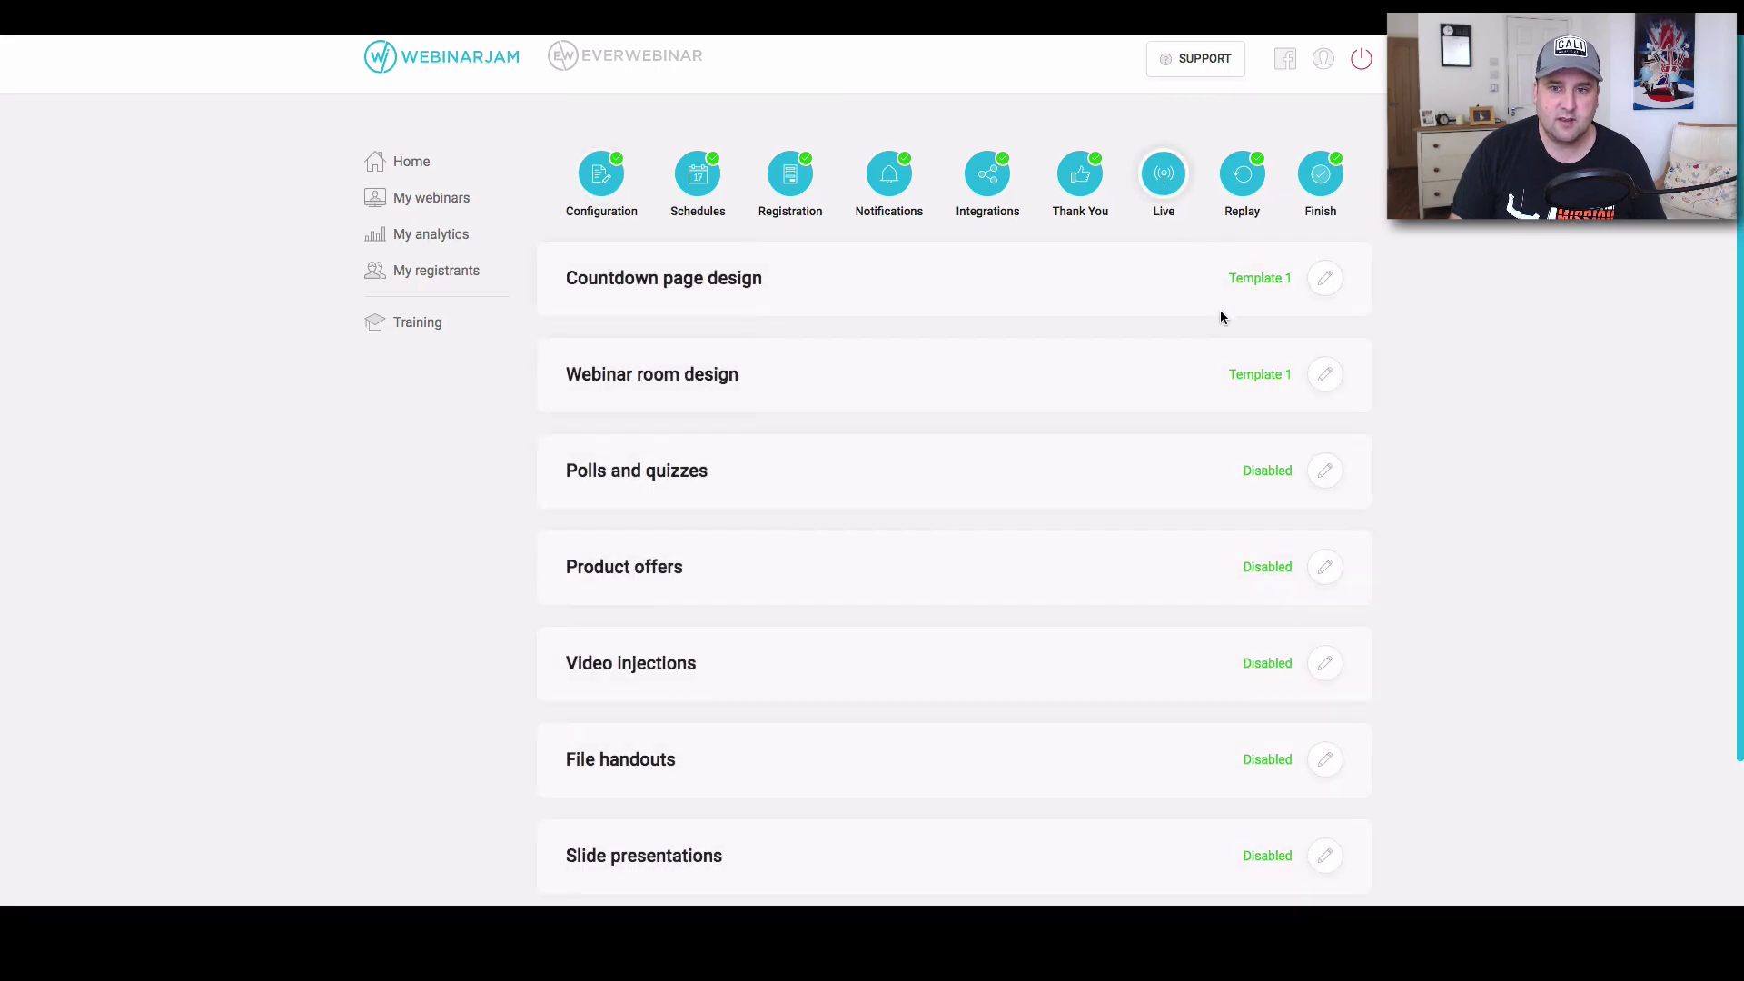
left_click(1325, 374)
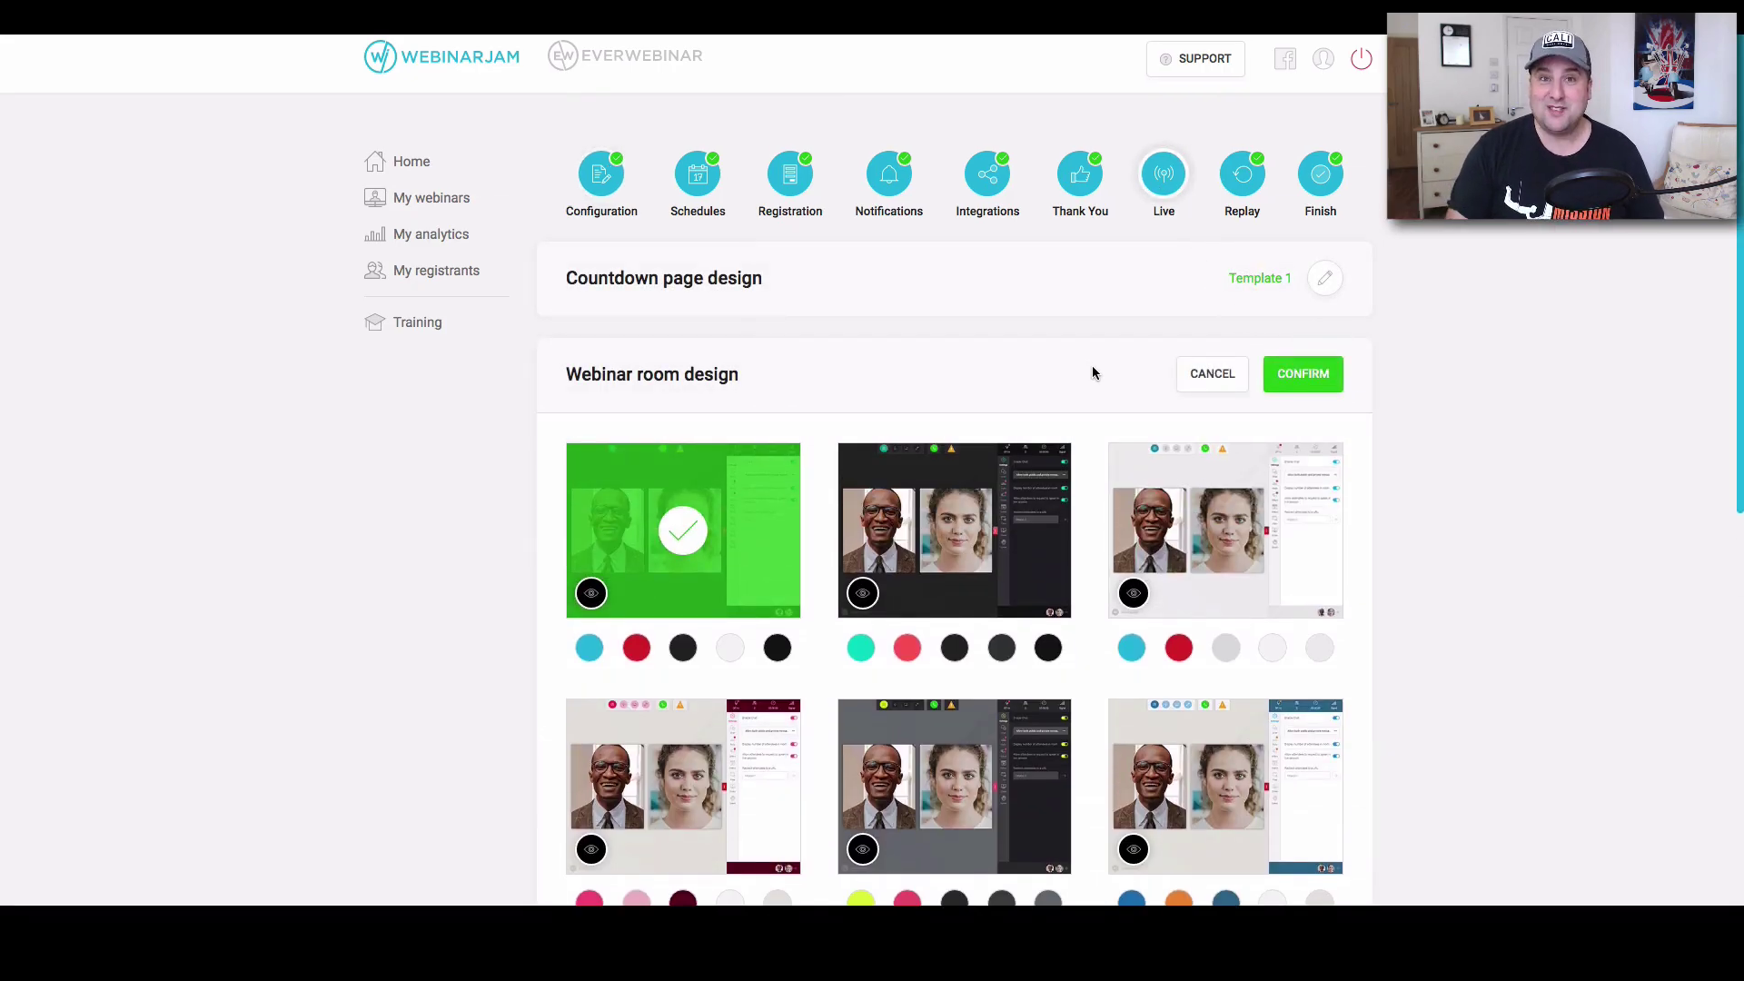
scroll(1104, 400, "down", 1)
scroll(1104, 401, "up", 1)
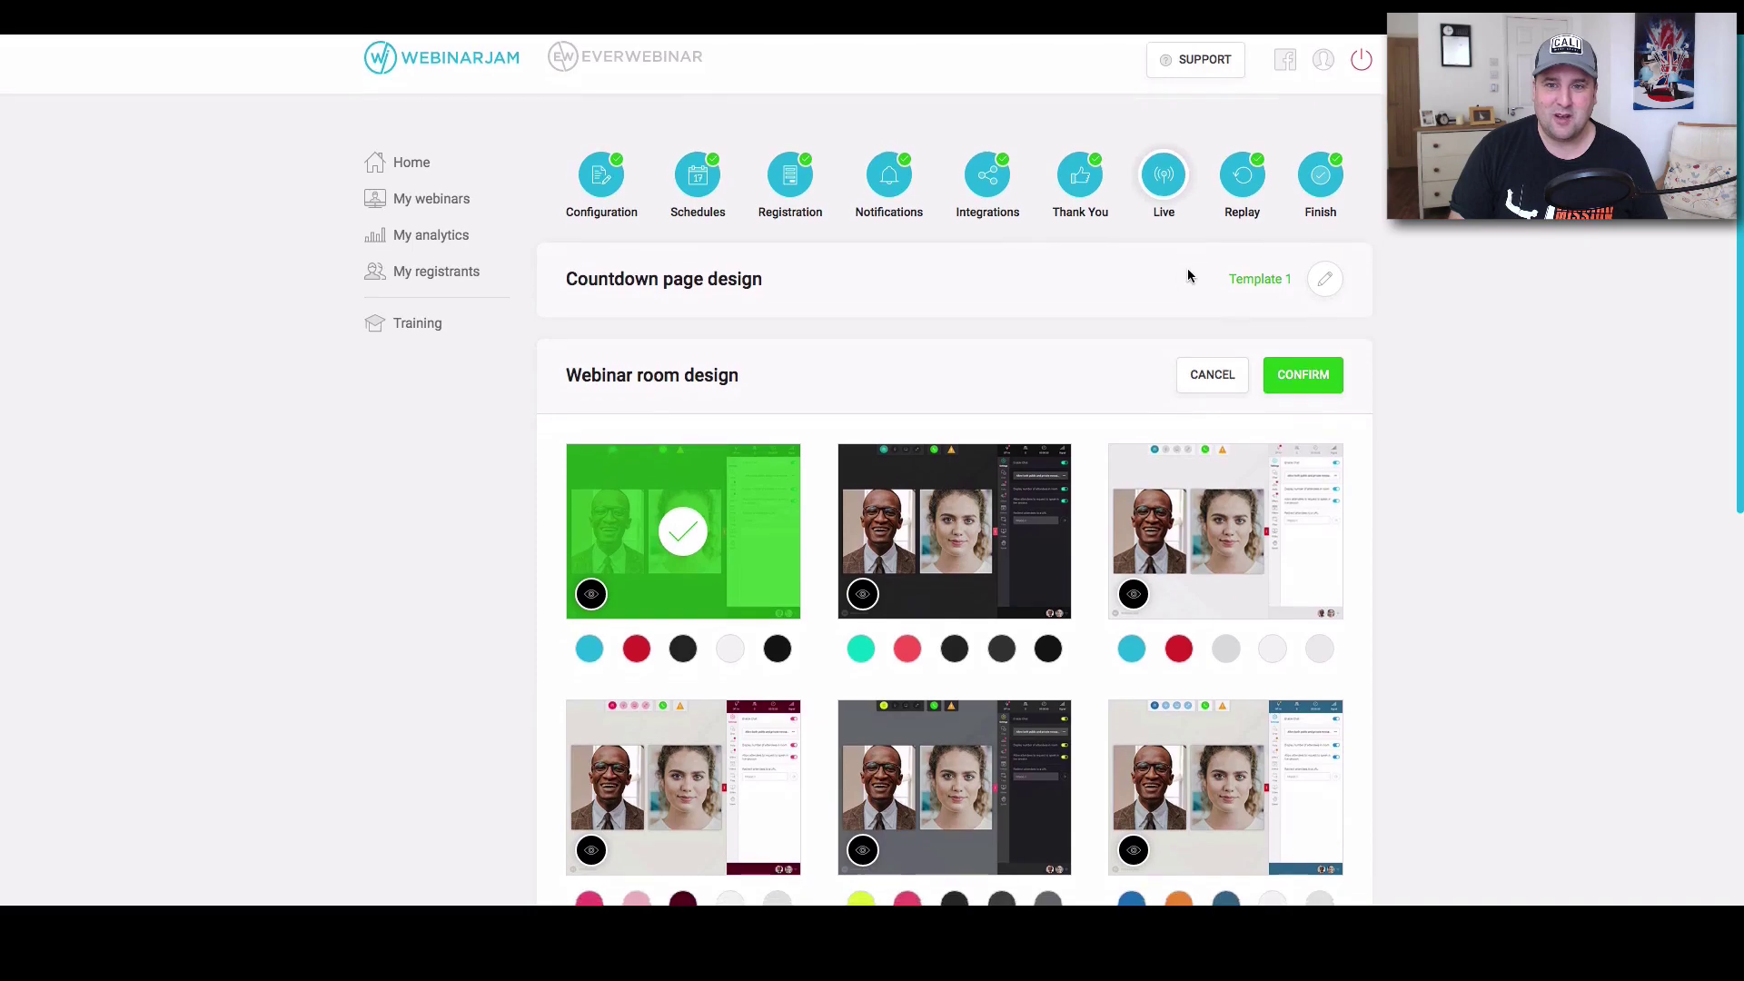
left_click(1213, 373)
left_click(1084, 181)
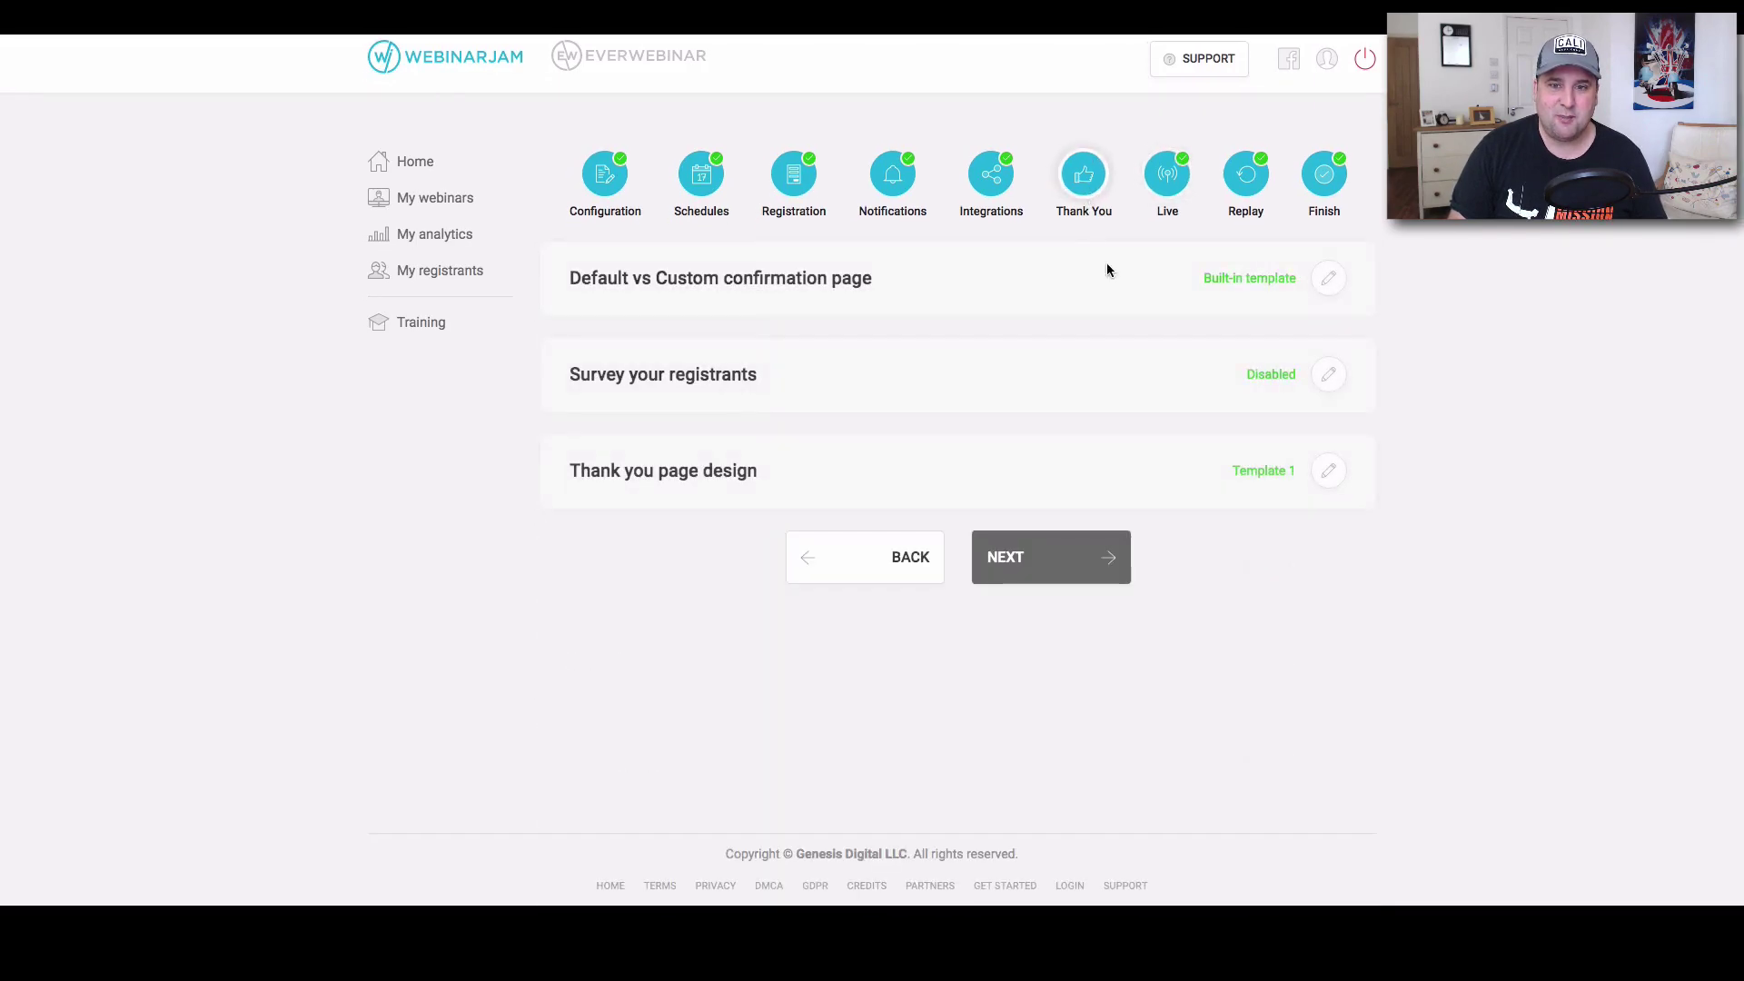
left_click(1177, 189)
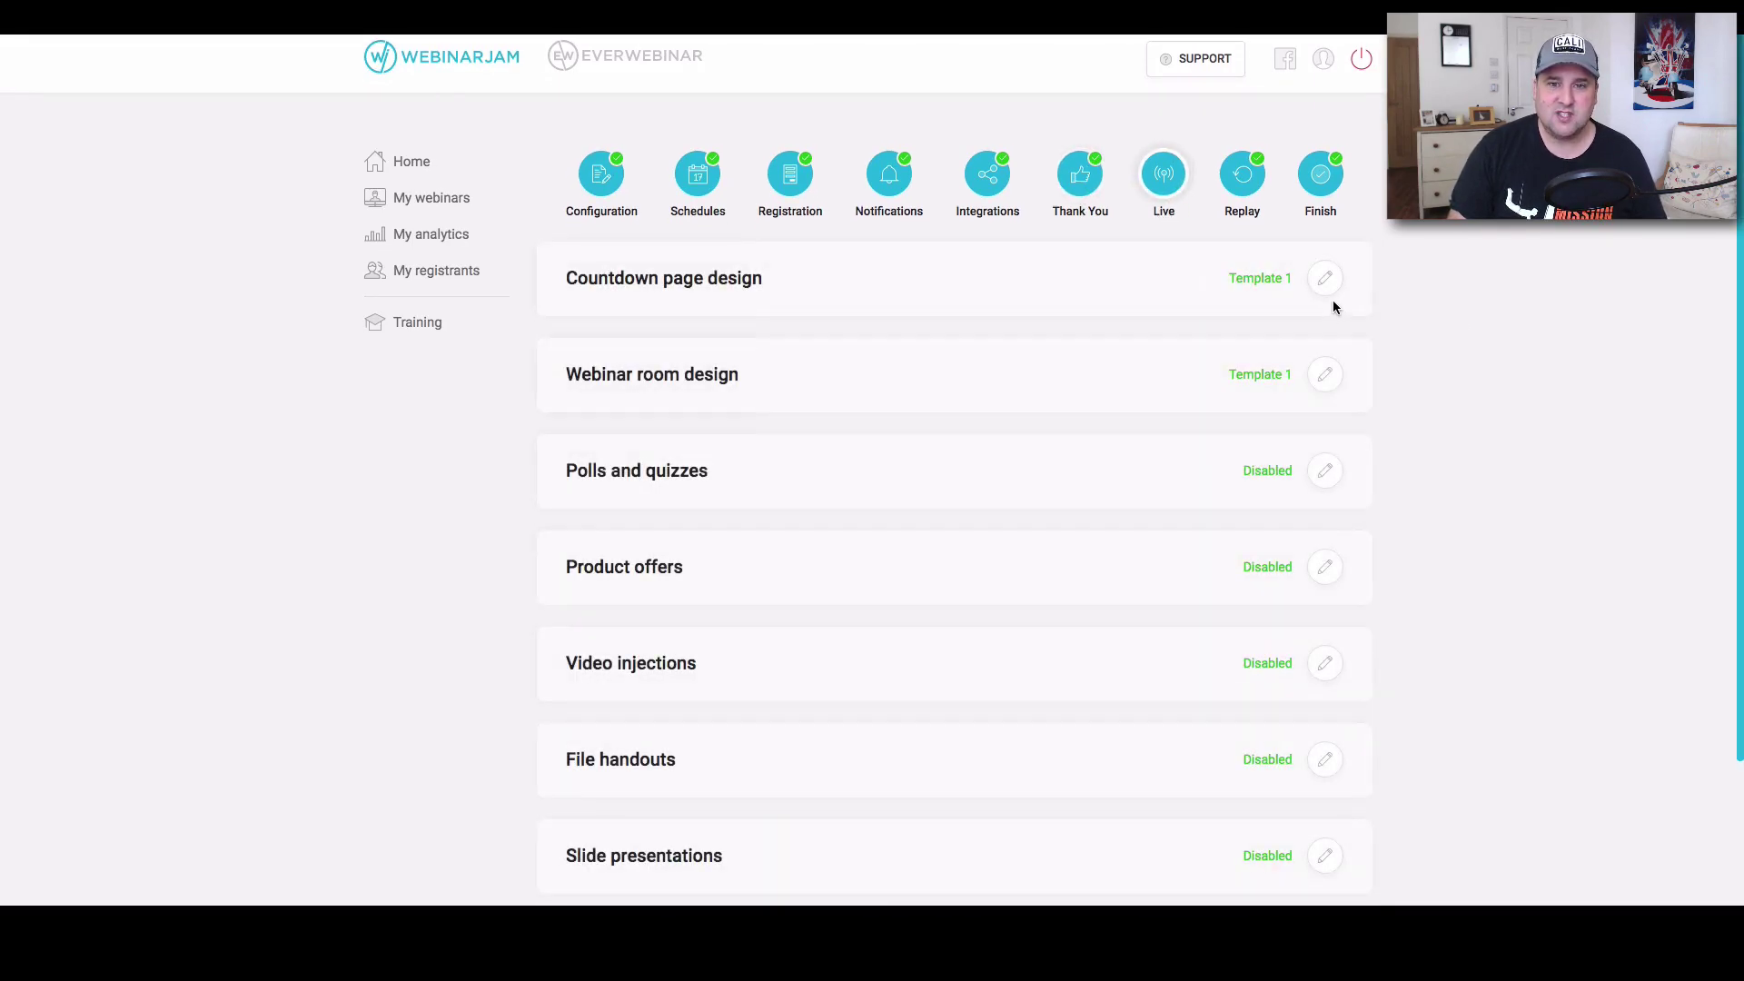
Open the Countdown page design gallery and select the first template.
left_click(1326, 280)
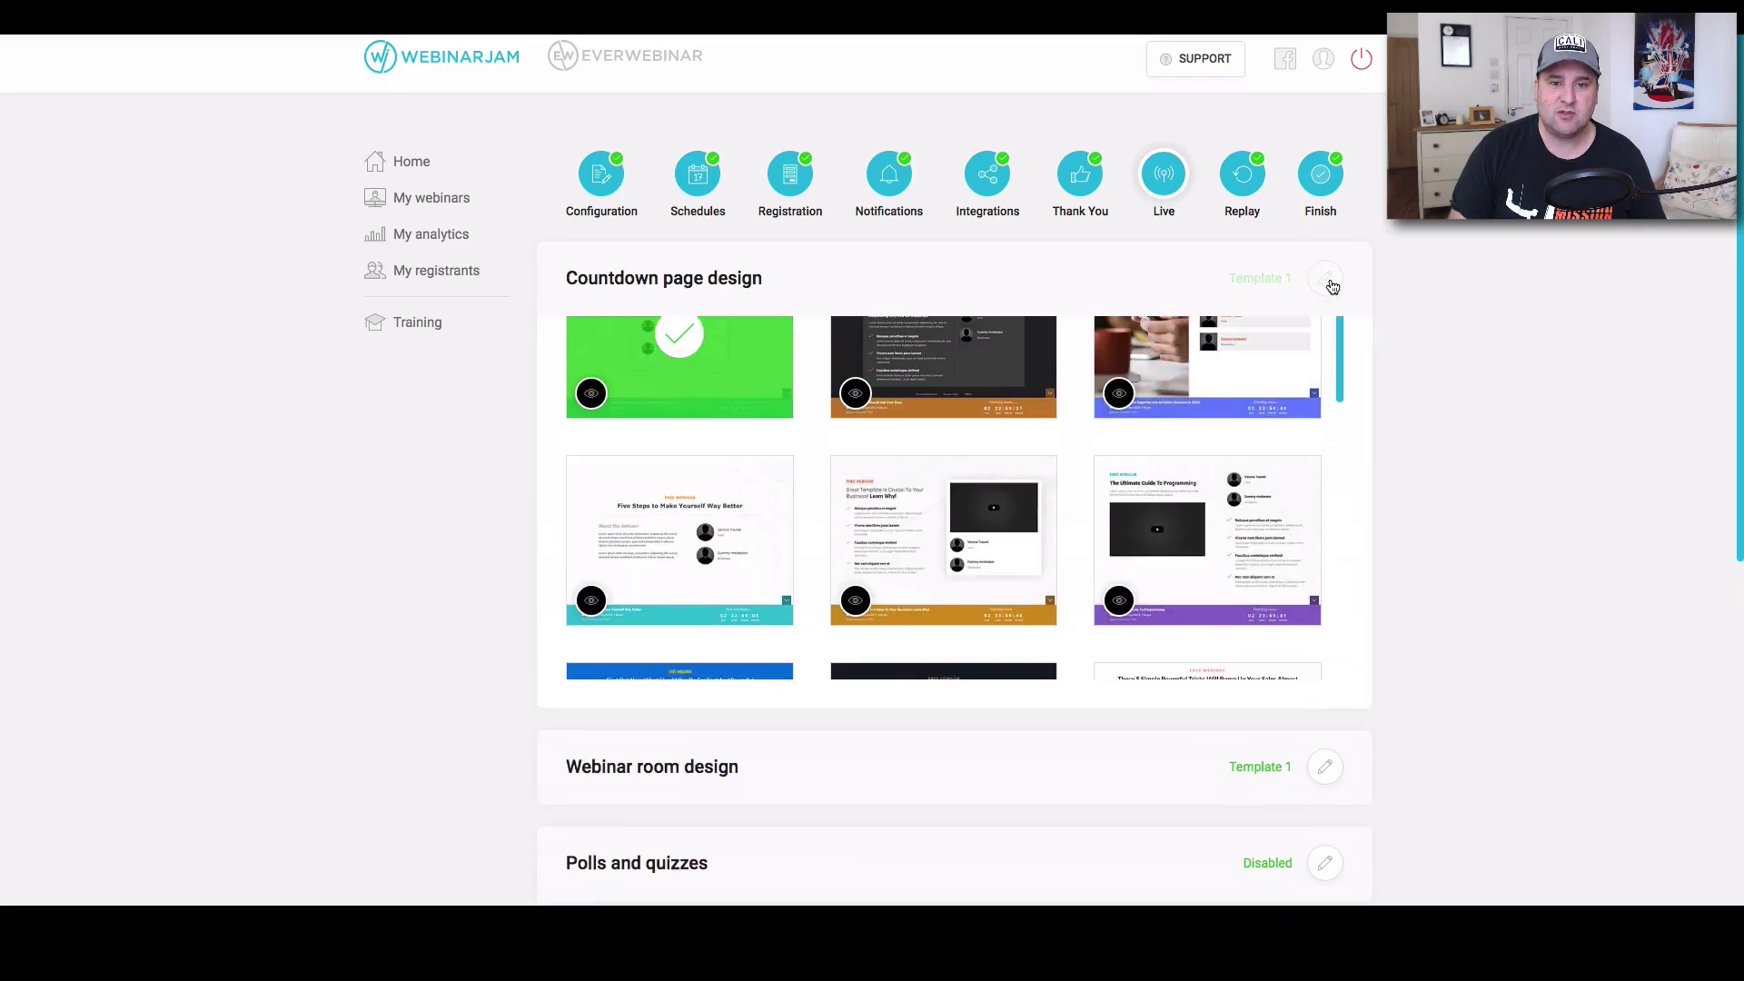
scroll(1066, 487, "down", 2)
scroll(989, 491, "down", 3)
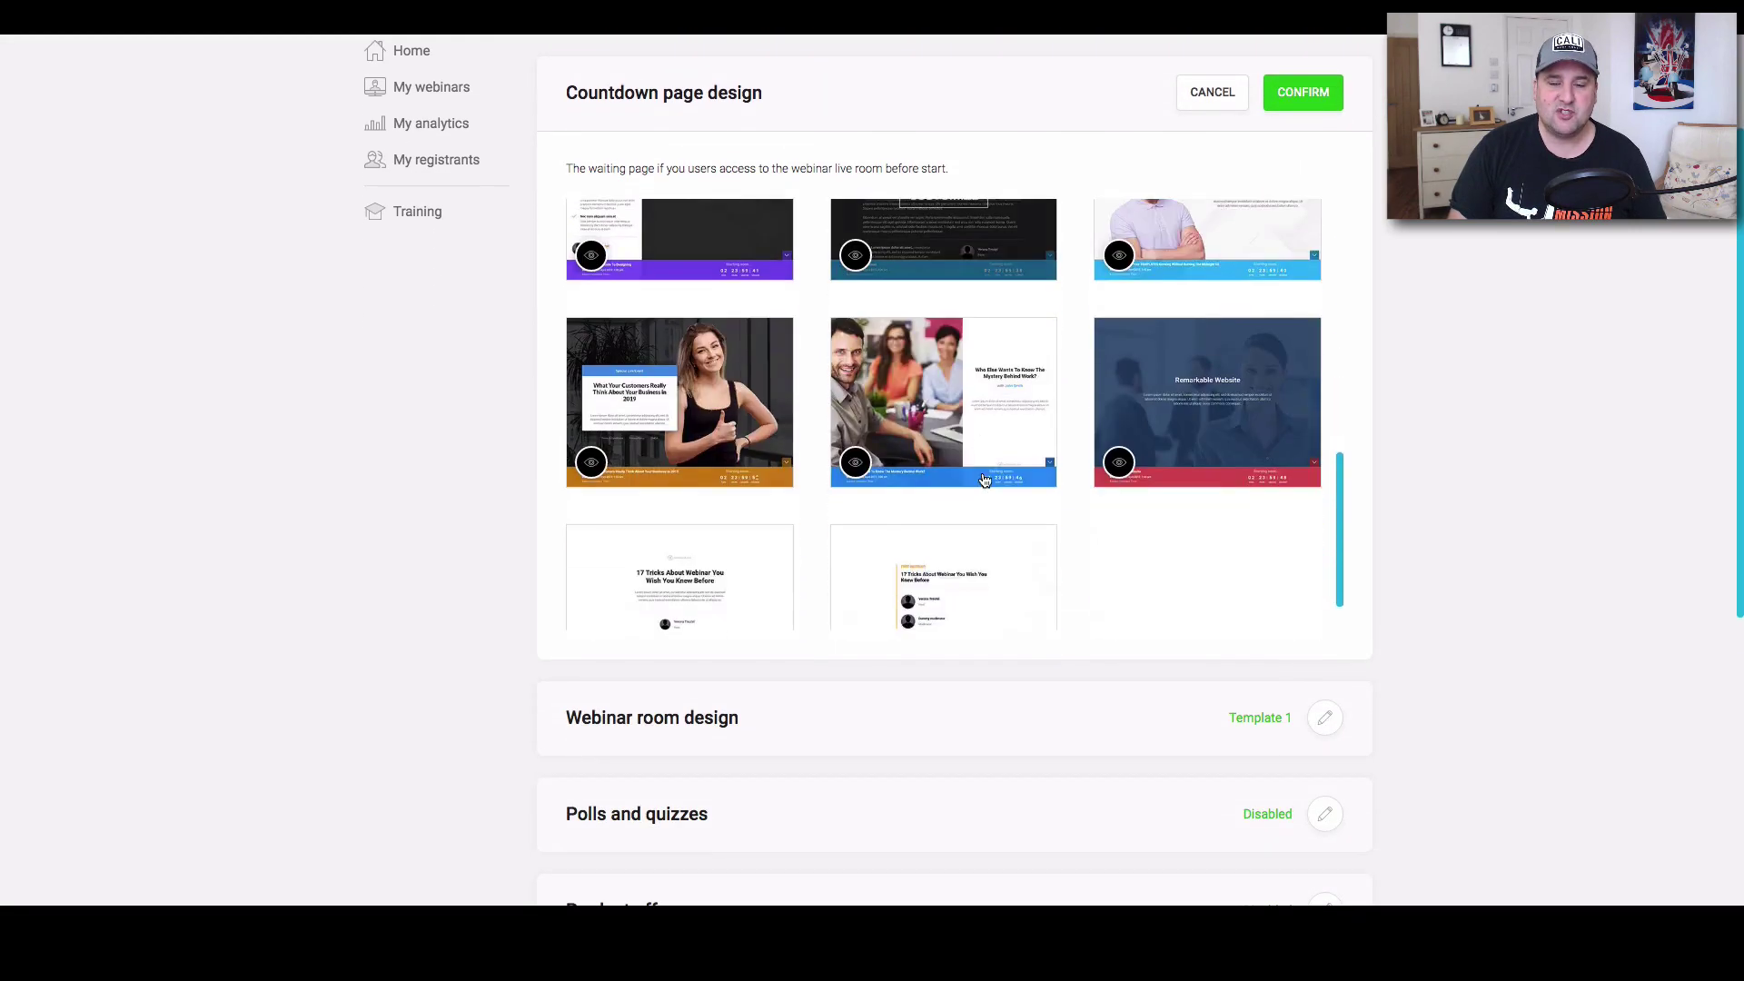
scroll(984, 459, "up", 5)
mouse_move(1142, 336)
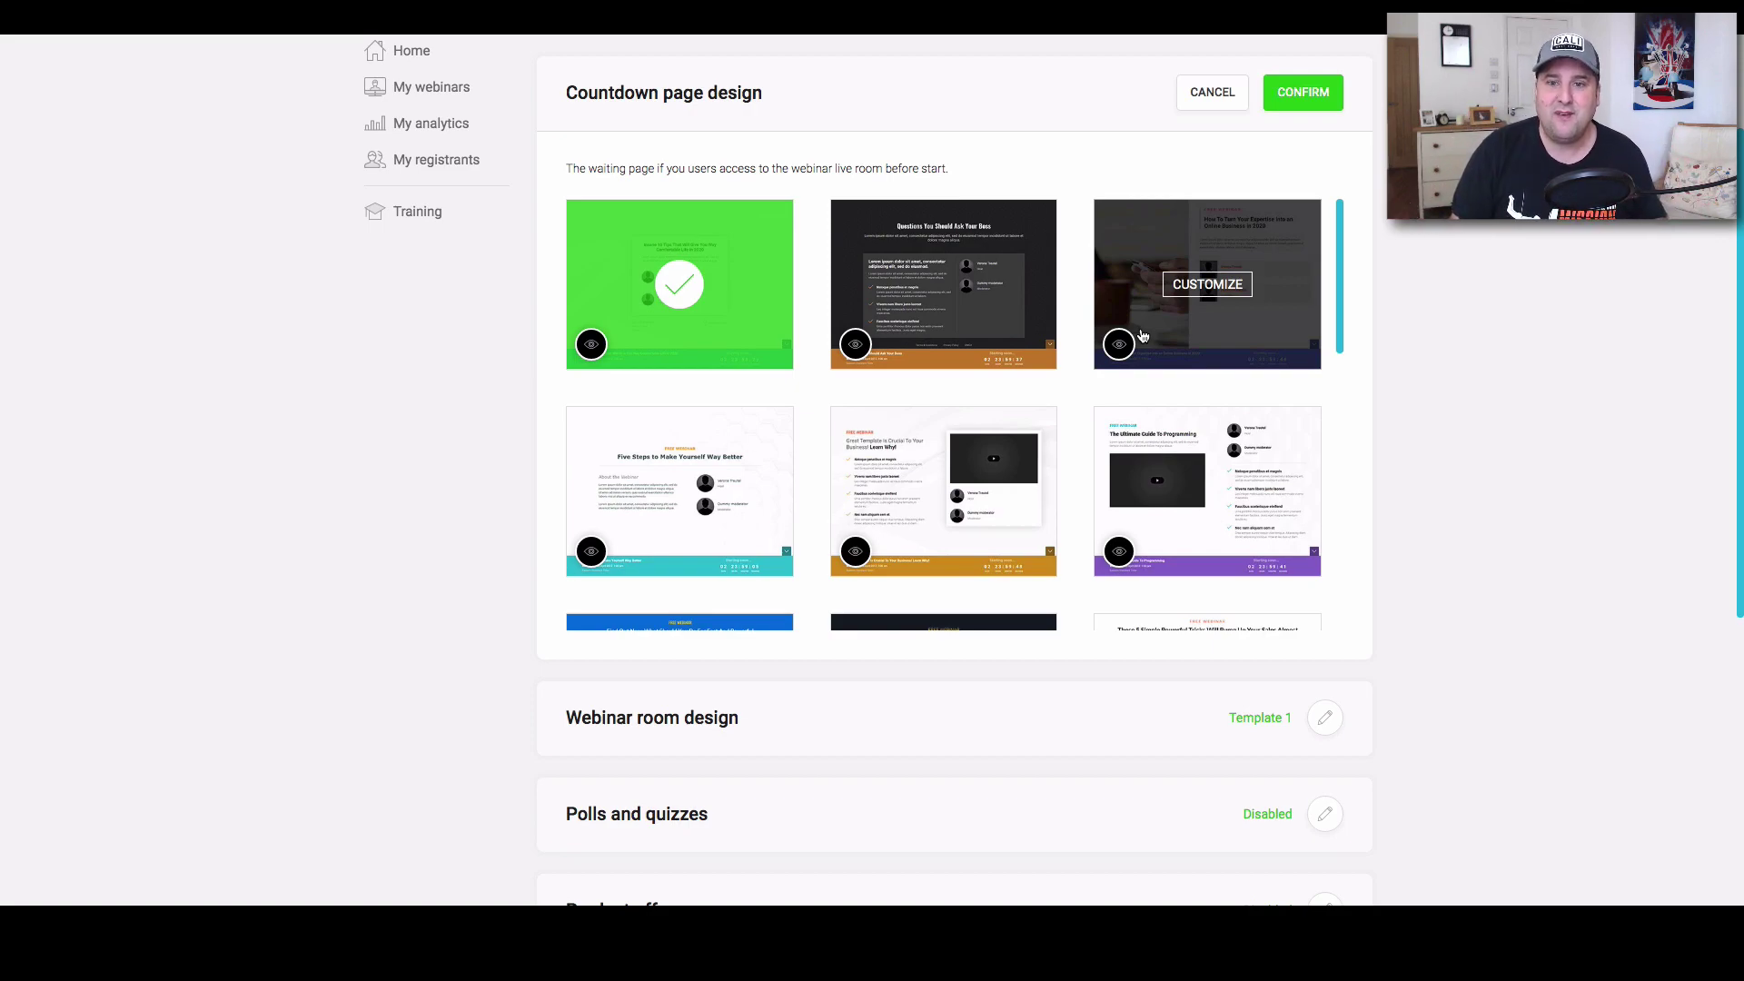
scroll(1045, 354, "down", 6)
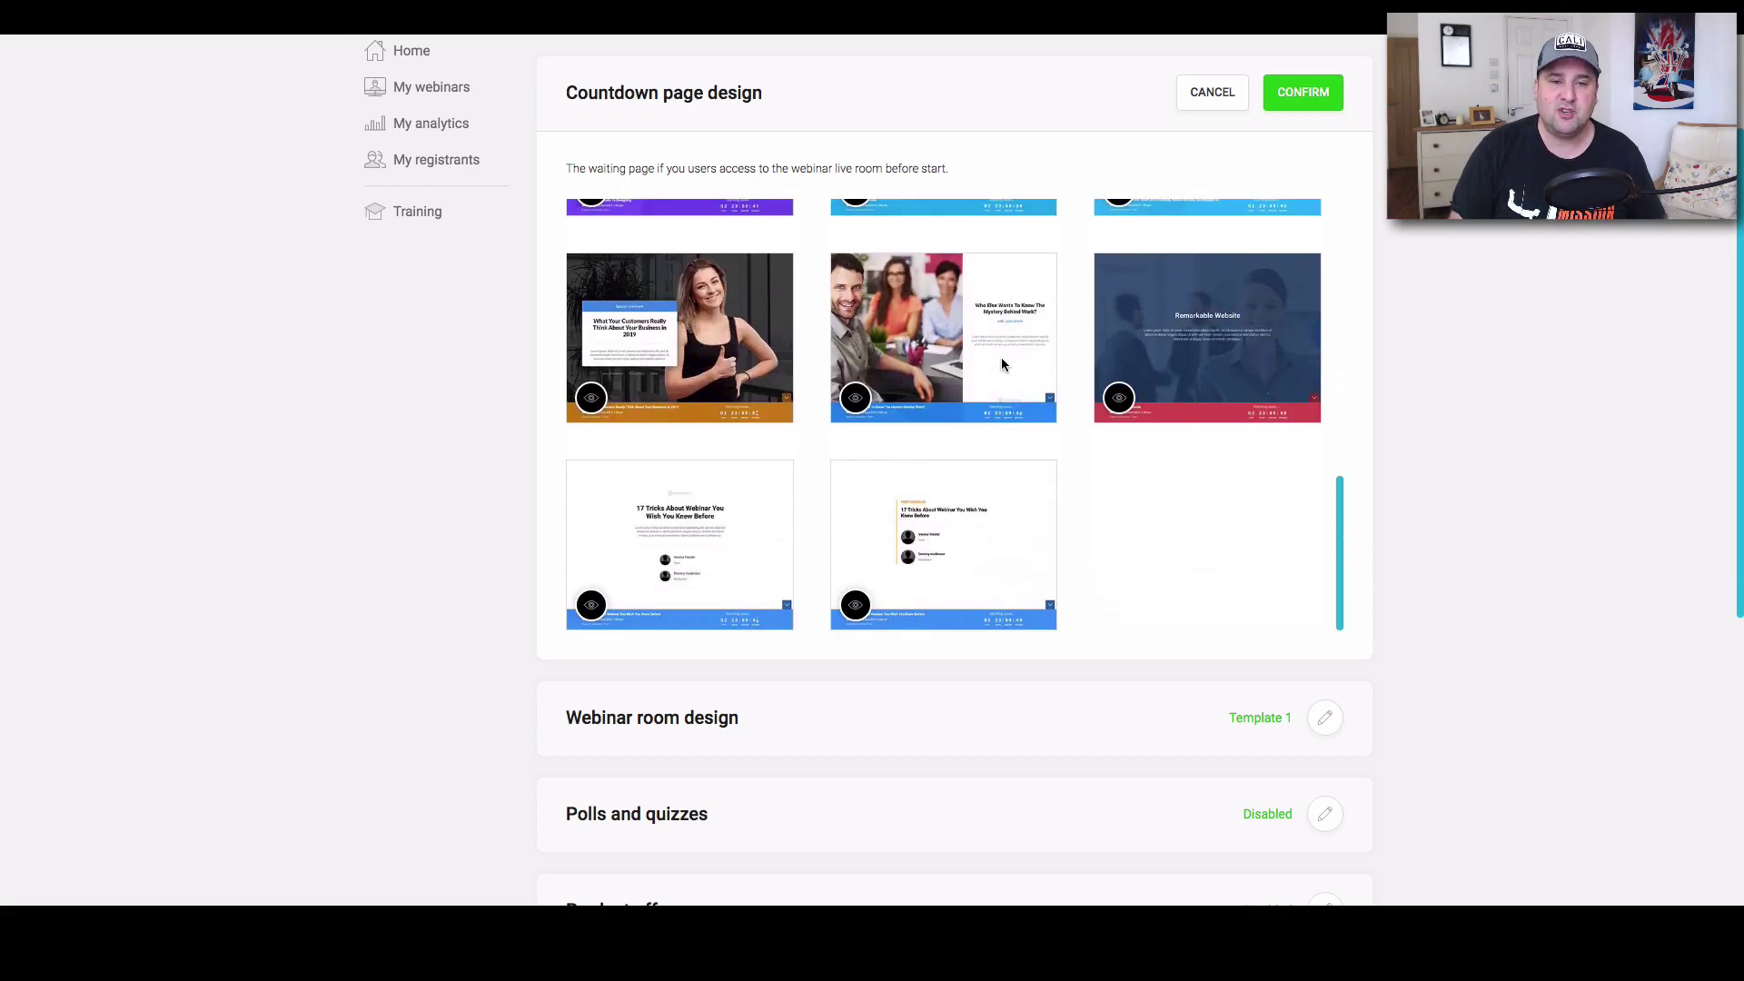
left_click(1004, 366)
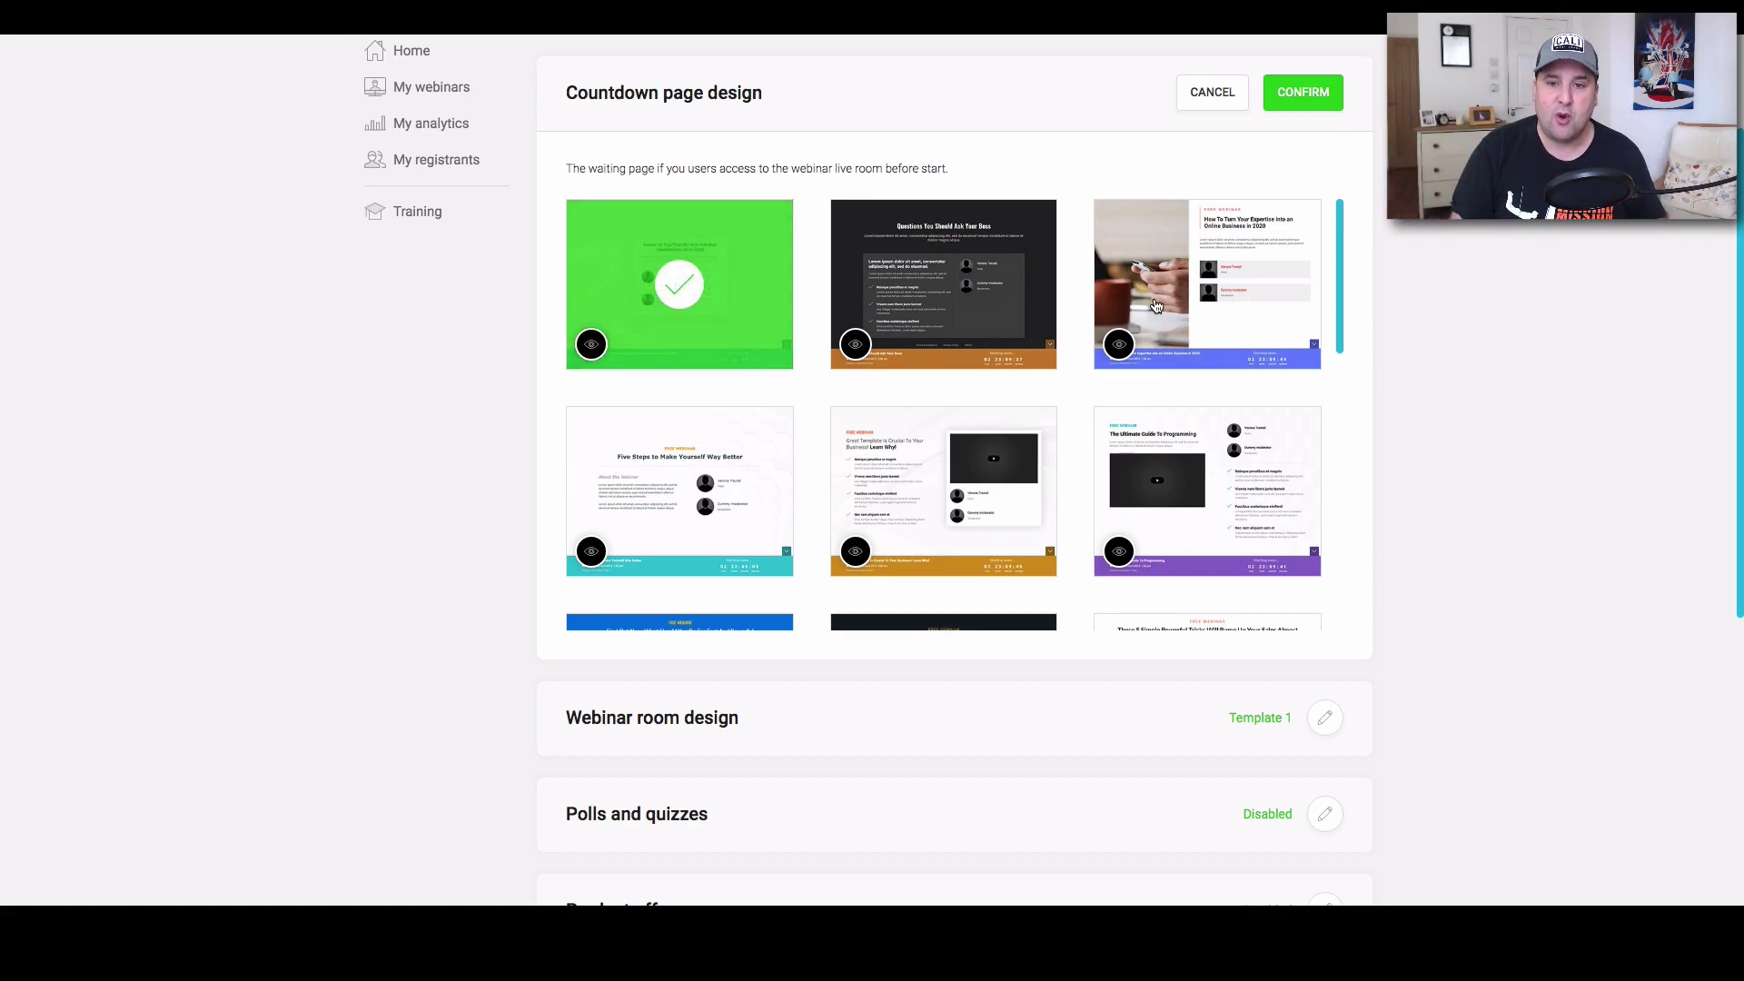
scroll(1045, 363, "down", 6)
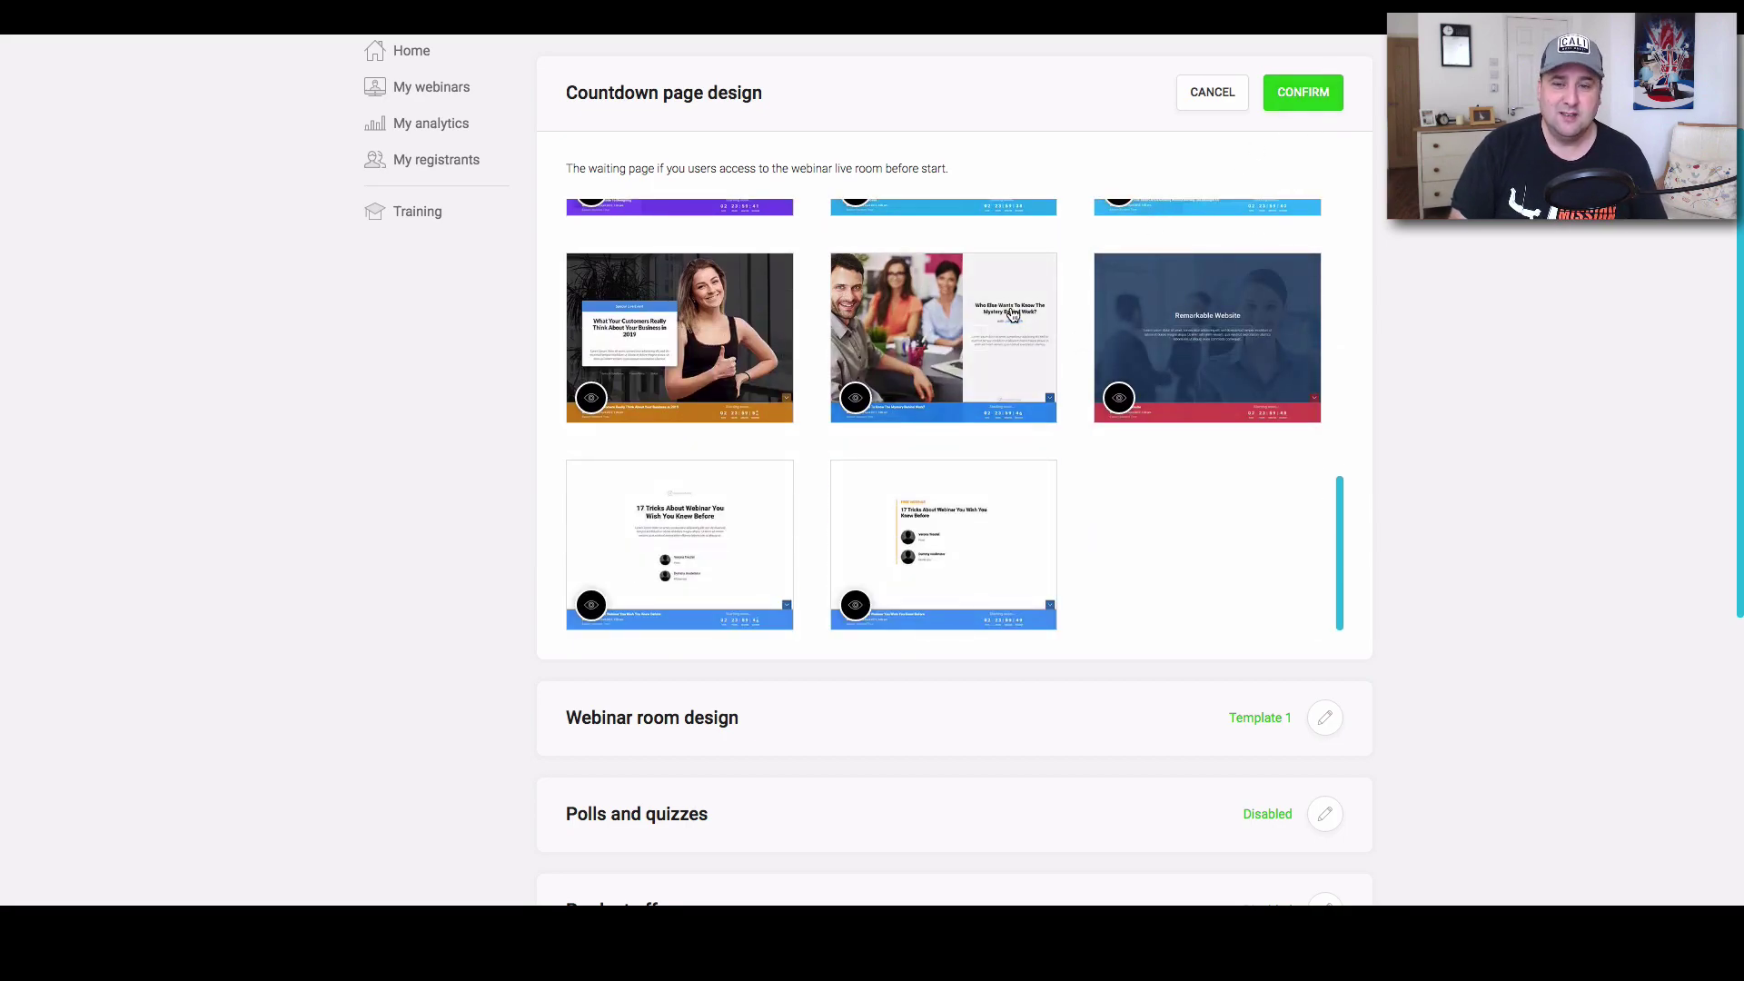
scroll(1008, 318, "up", 10)
Confirm countdown Template 1, then pick and confirm the dark grey Template 5 for the webinar room.
left_click(1305, 95)
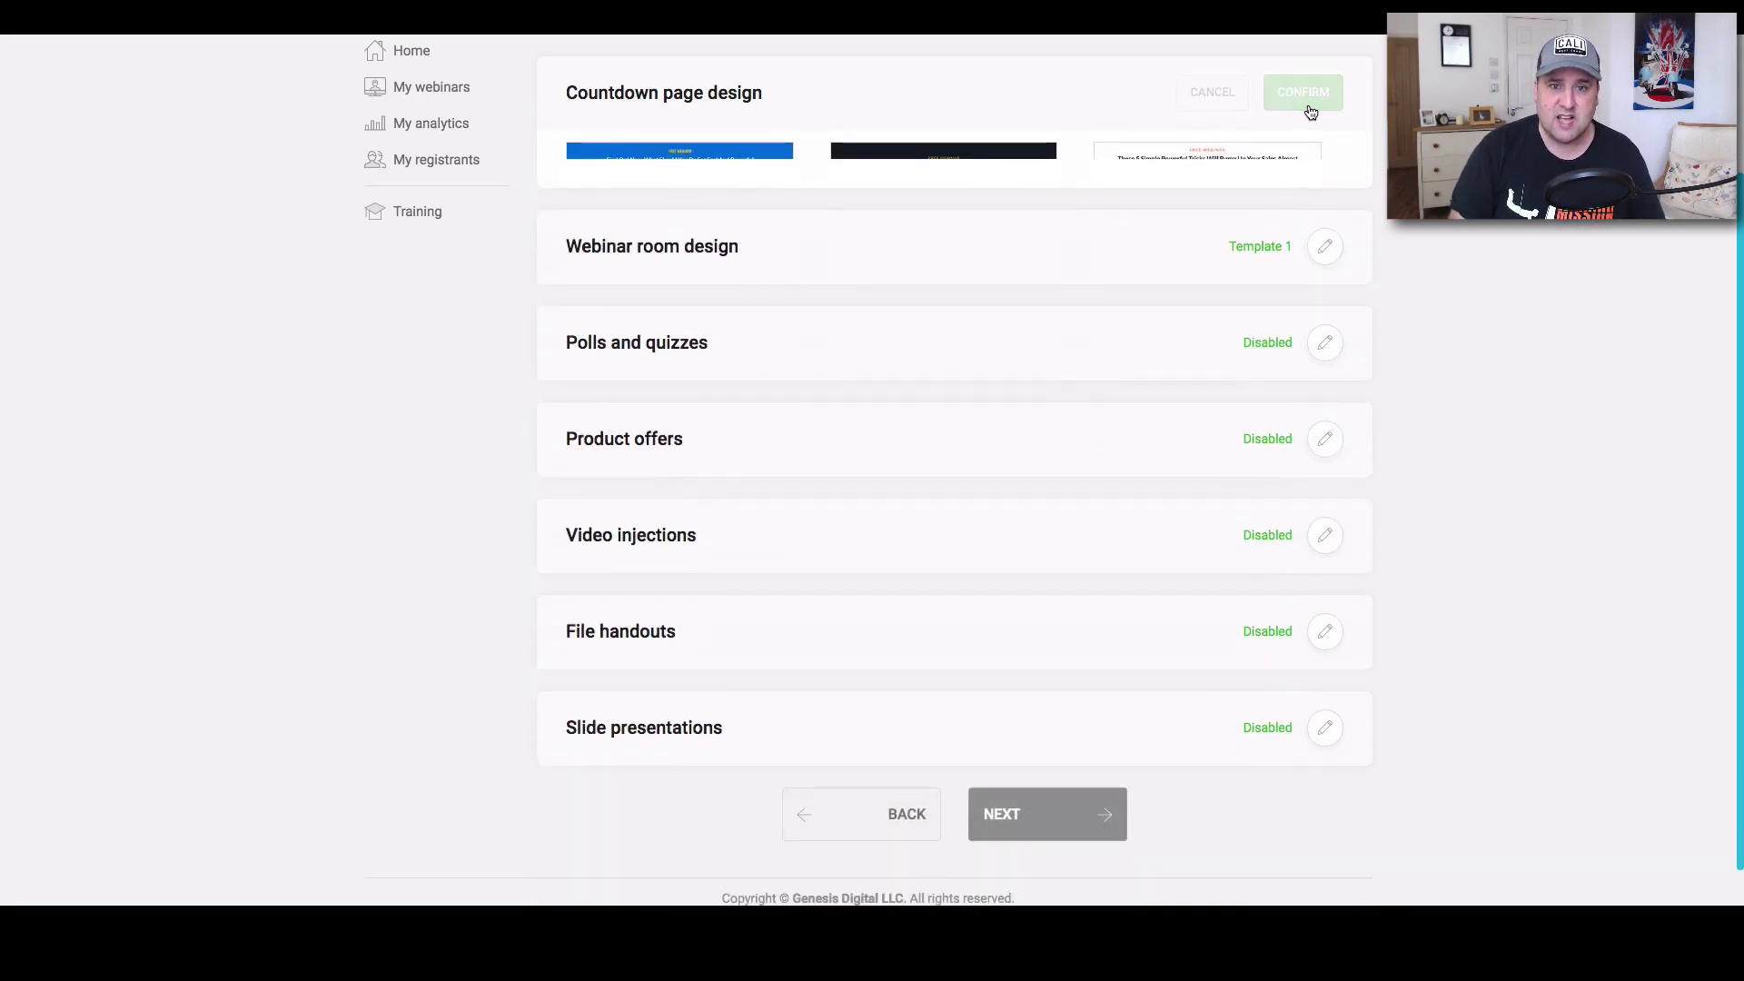
left_click(1328, 202)
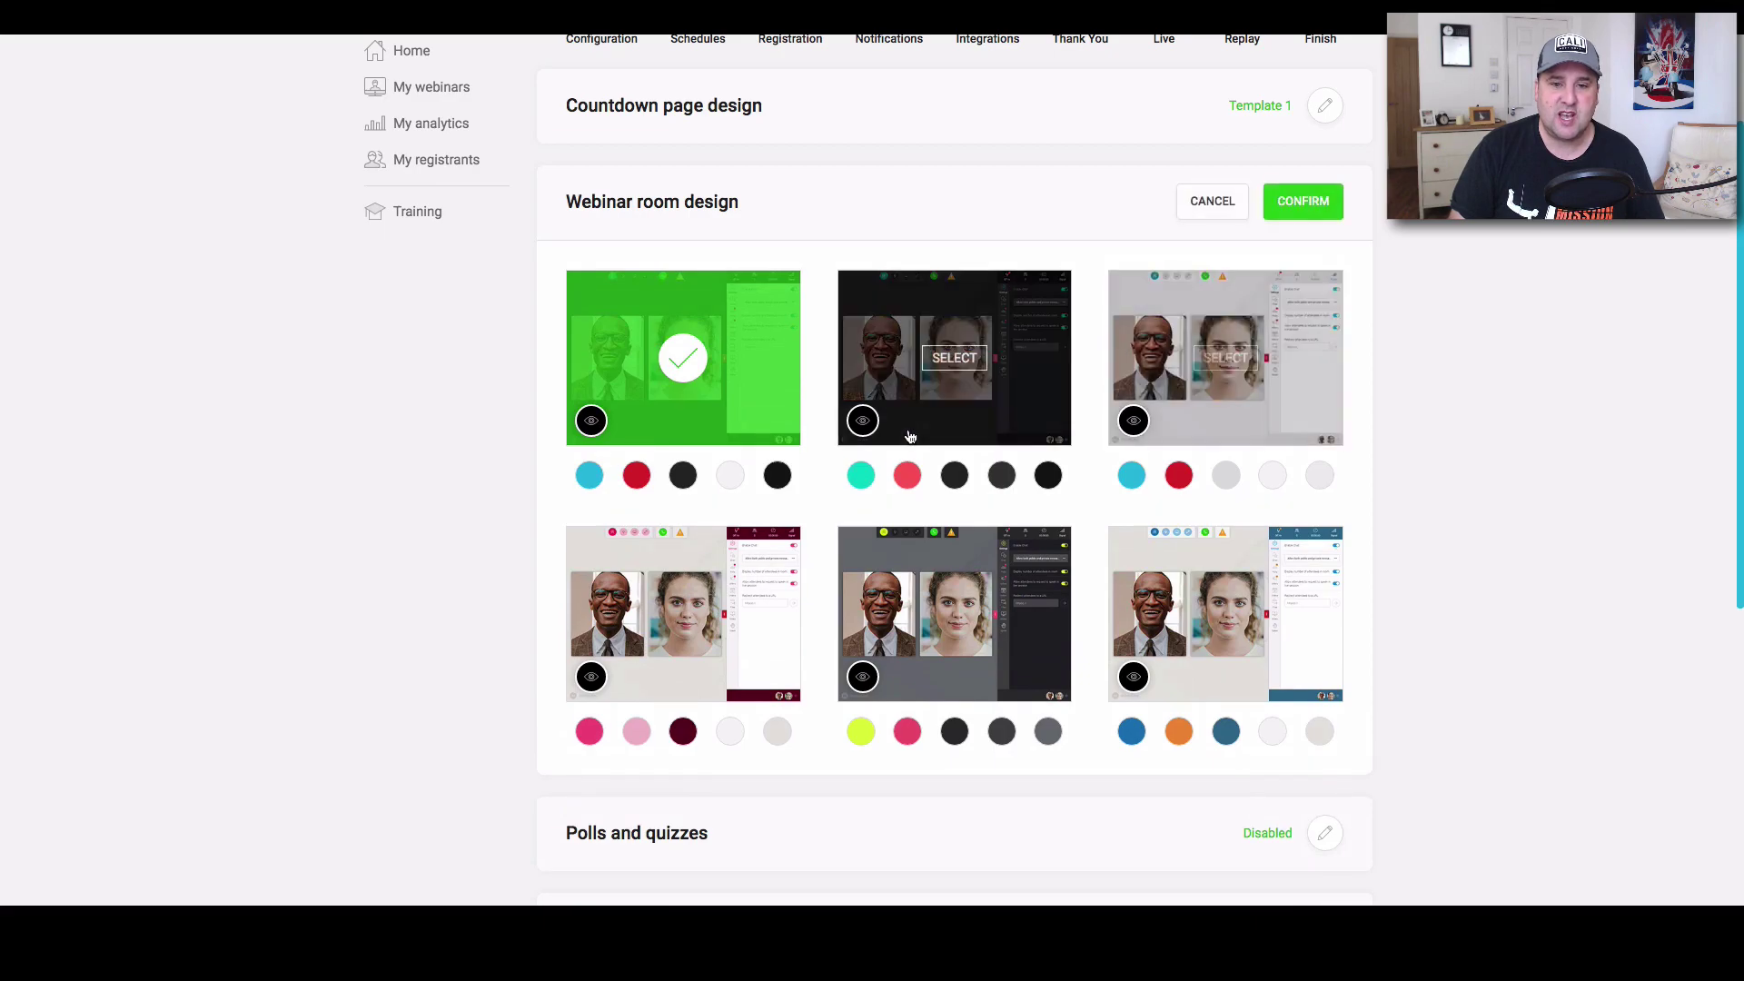
left_click(944, 400)
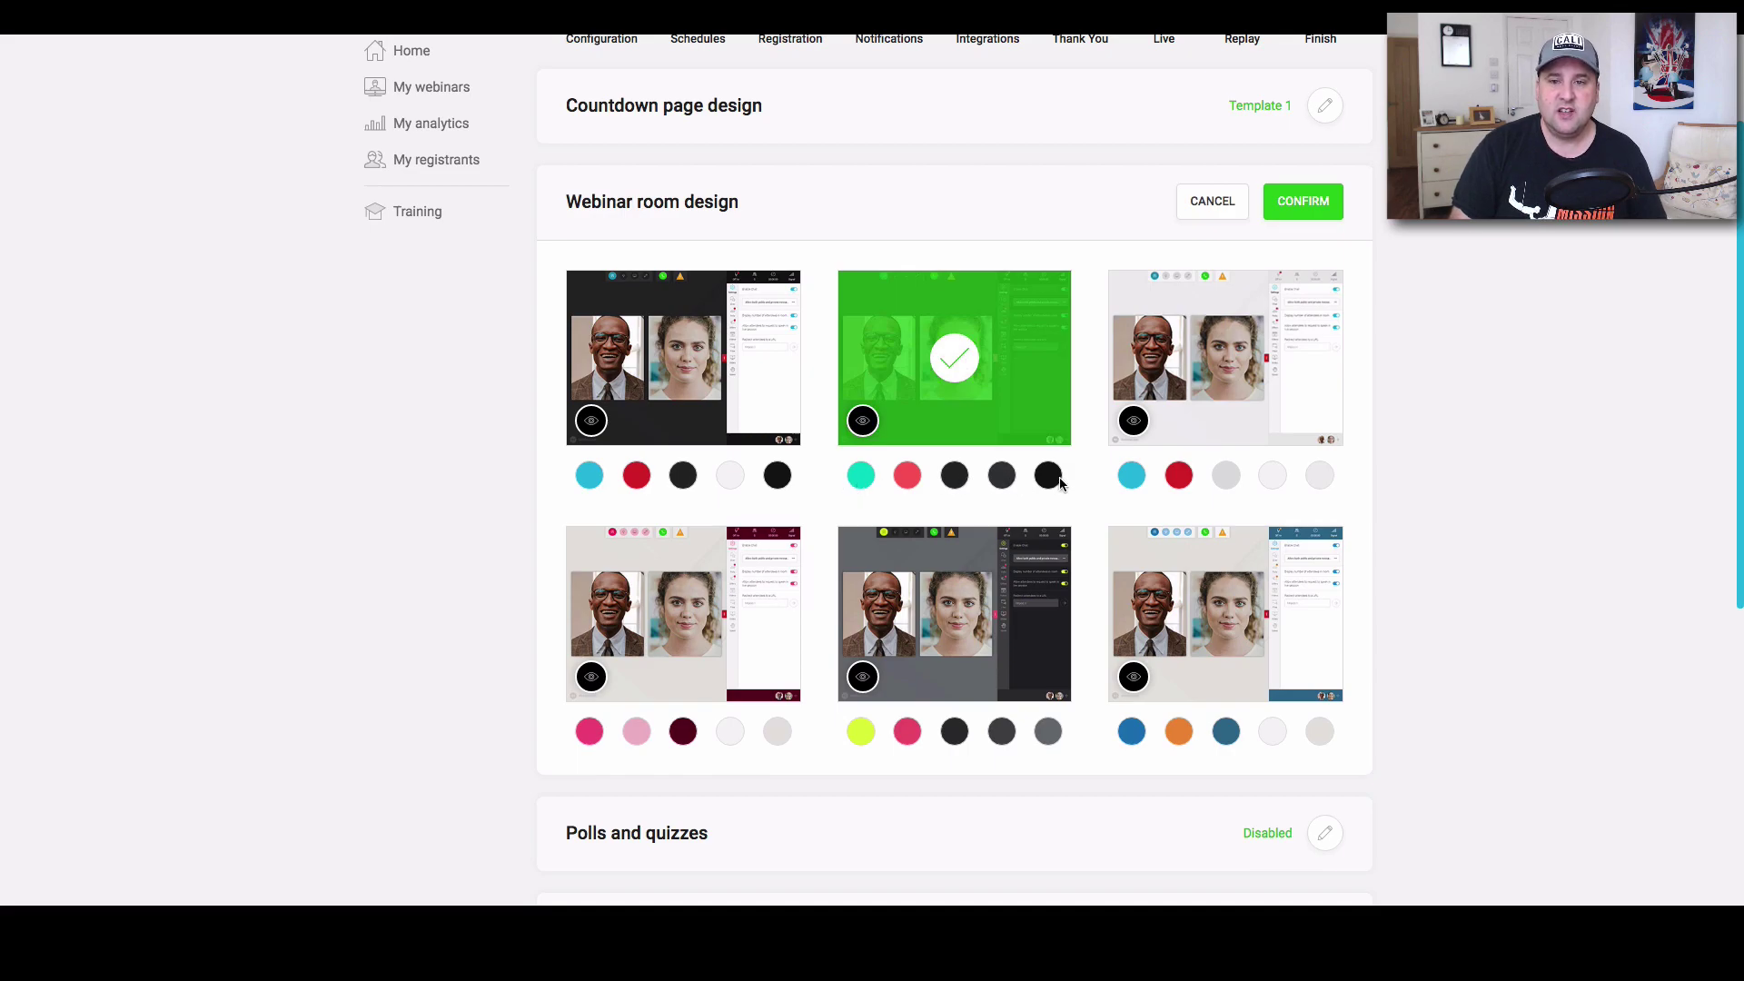
scroll(1126, 531, "down", 1)
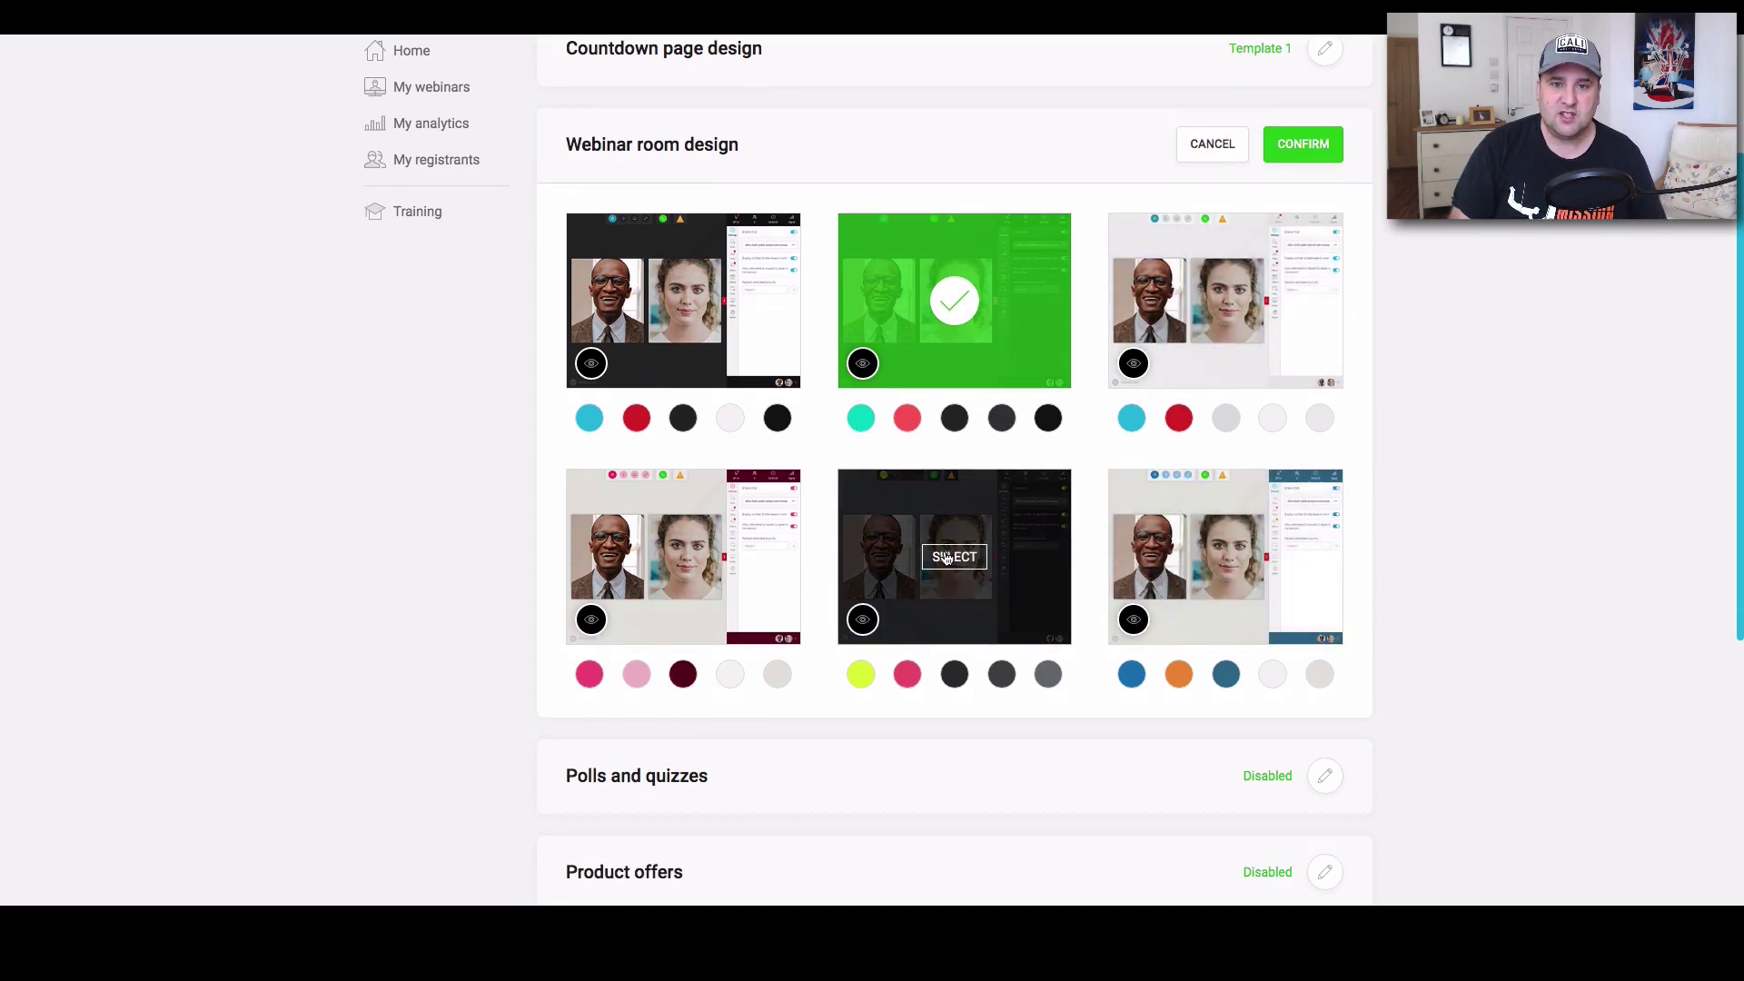
left_click(944, 557)
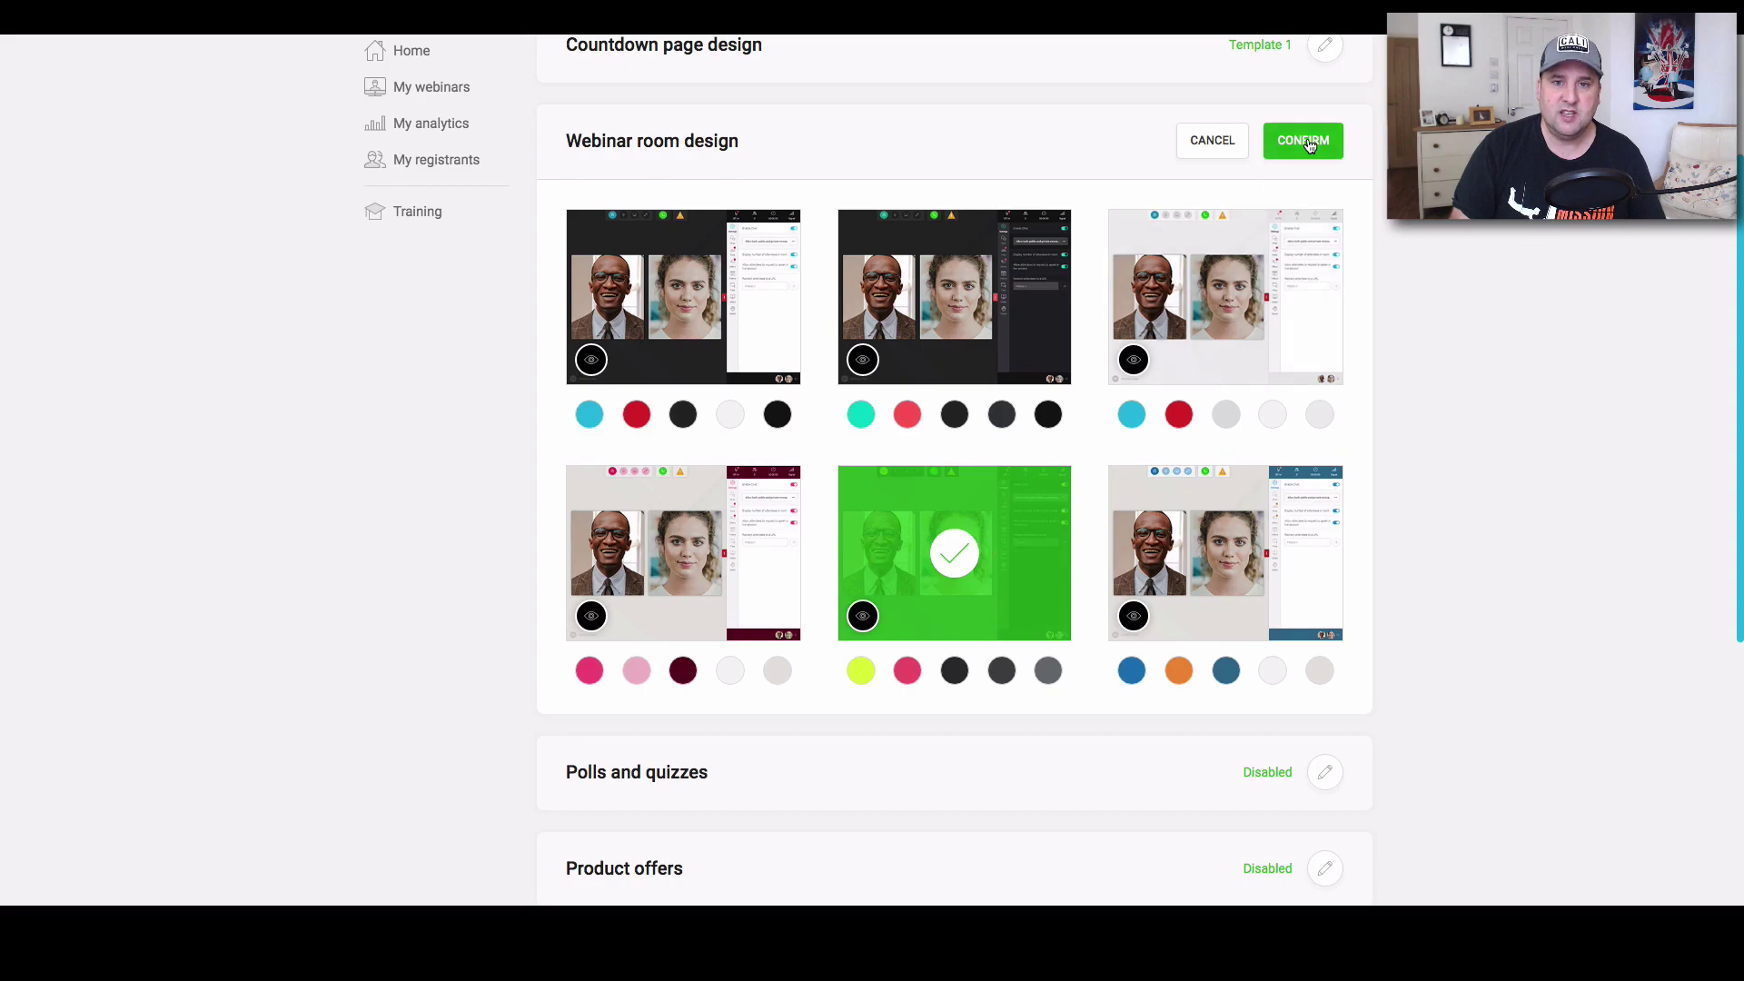
left_click(1304, 142)
Open Polls and quizzes, cancel the new poll form, and confirm them as Disabled.
left_click(1330, 303)
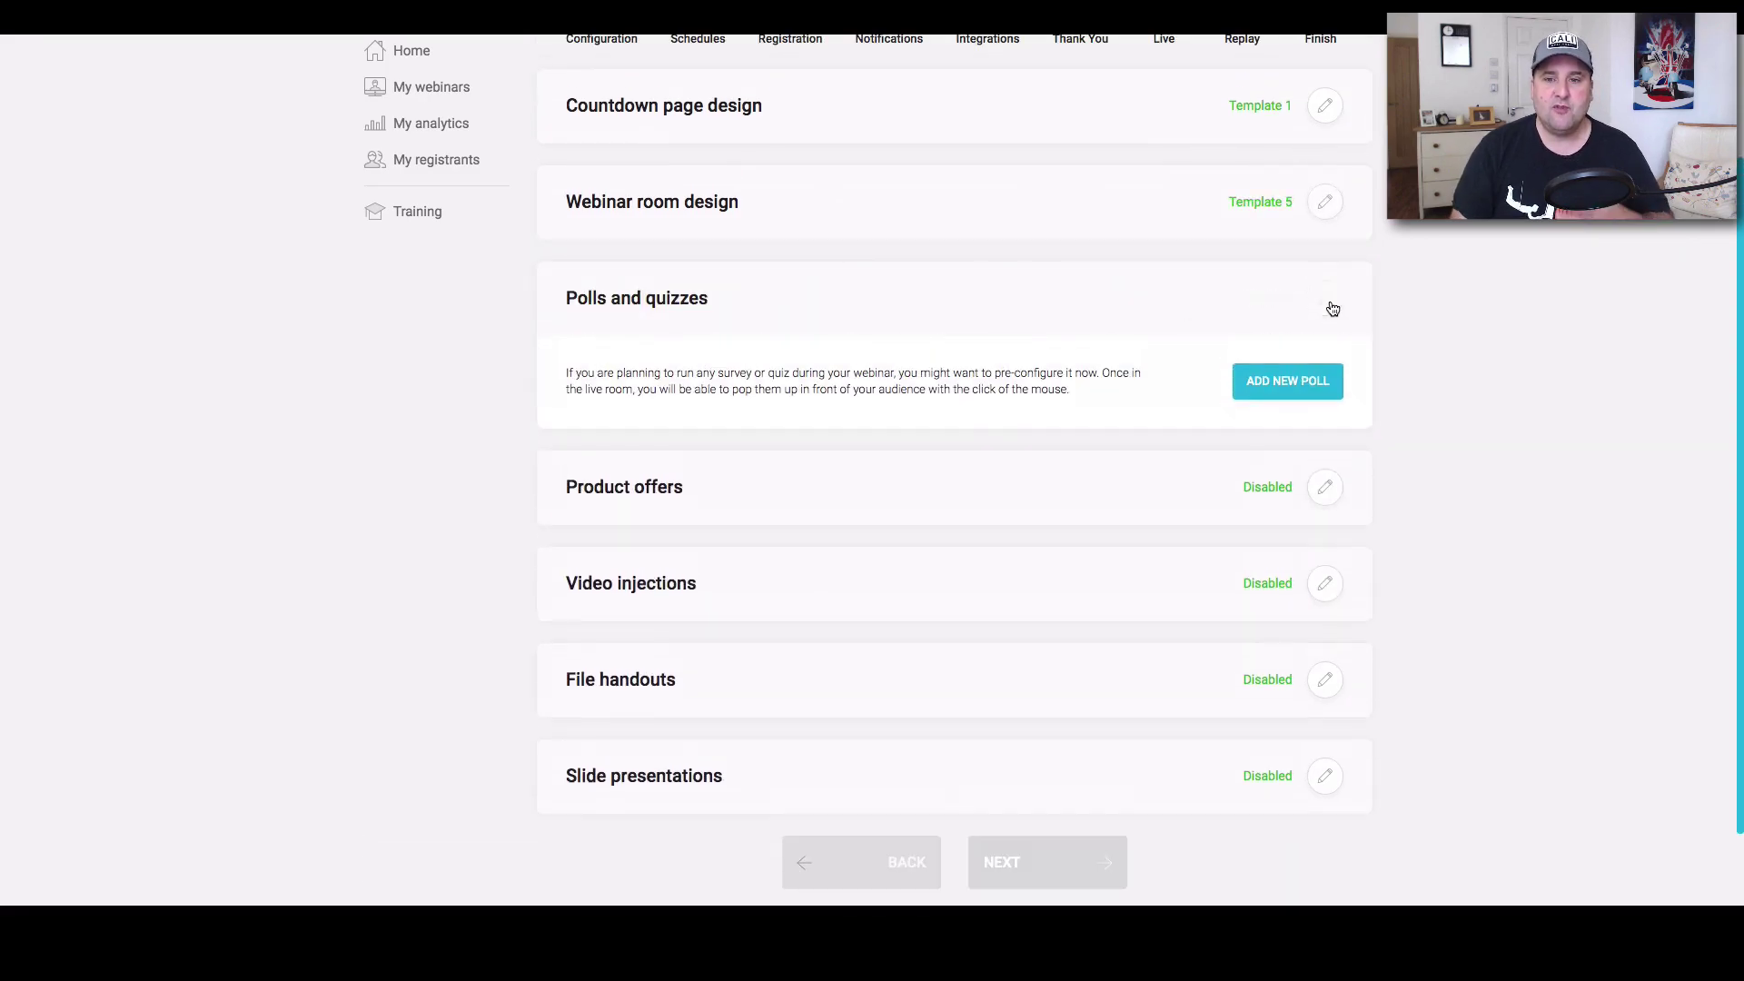
left_click(1320, 379)
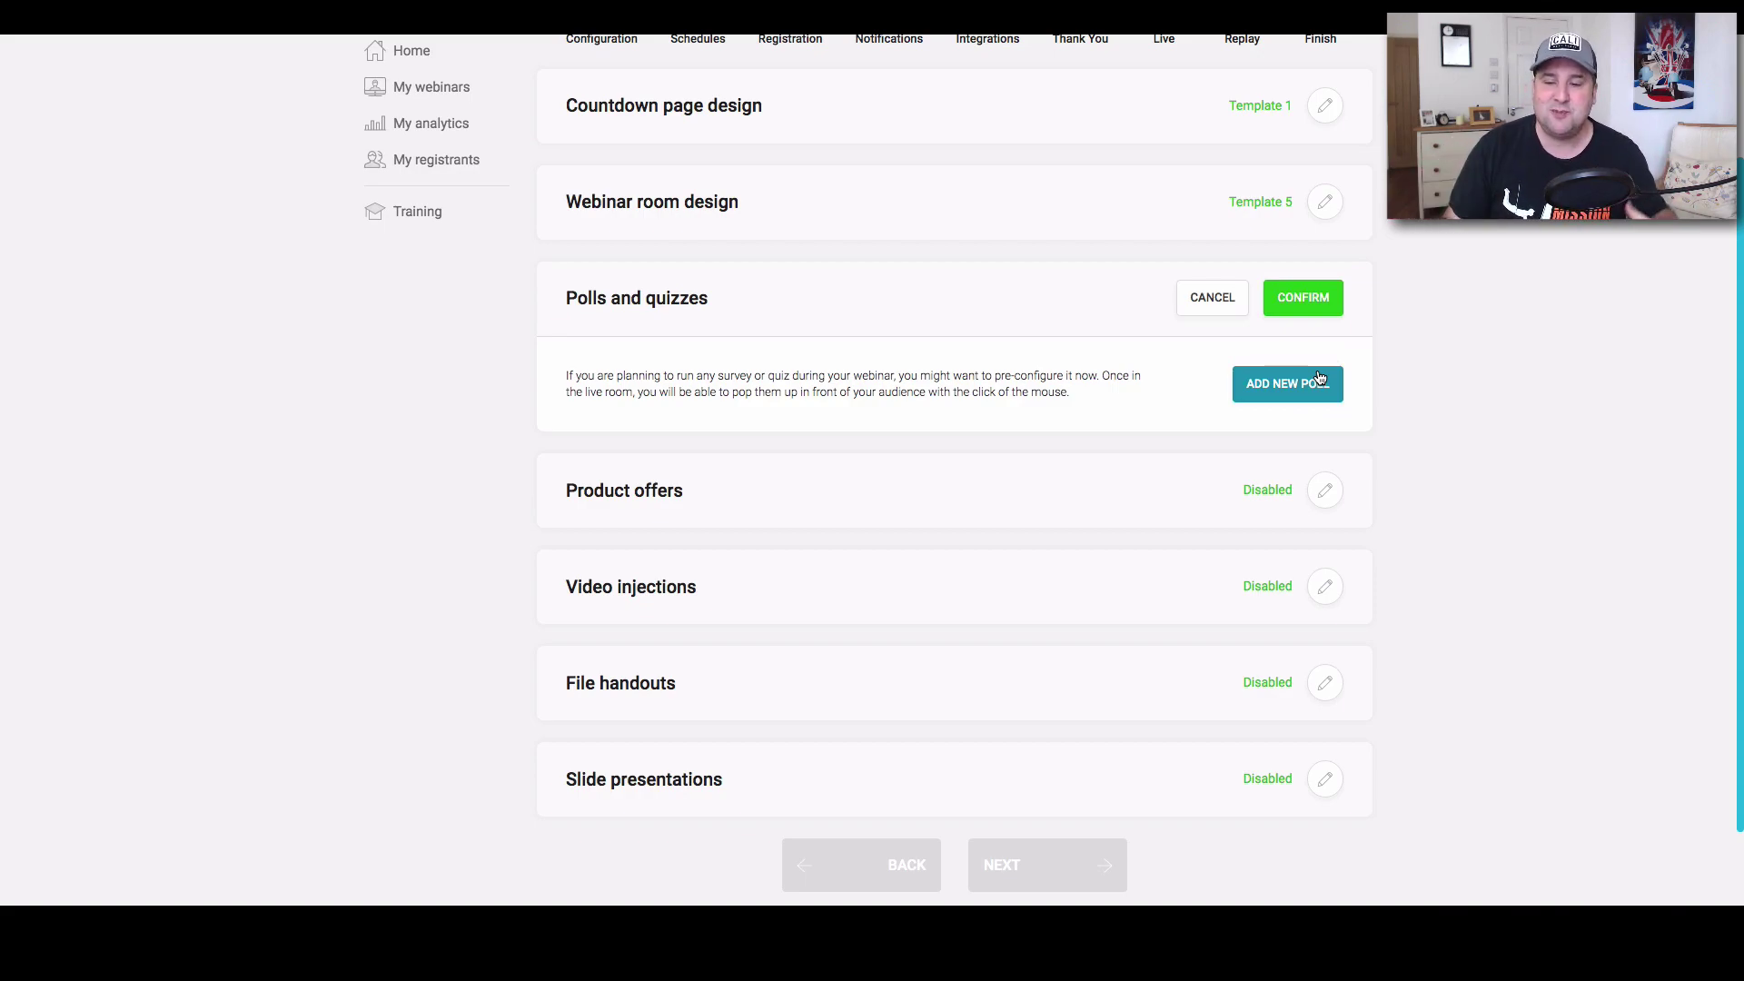
left_click(1318, 381)
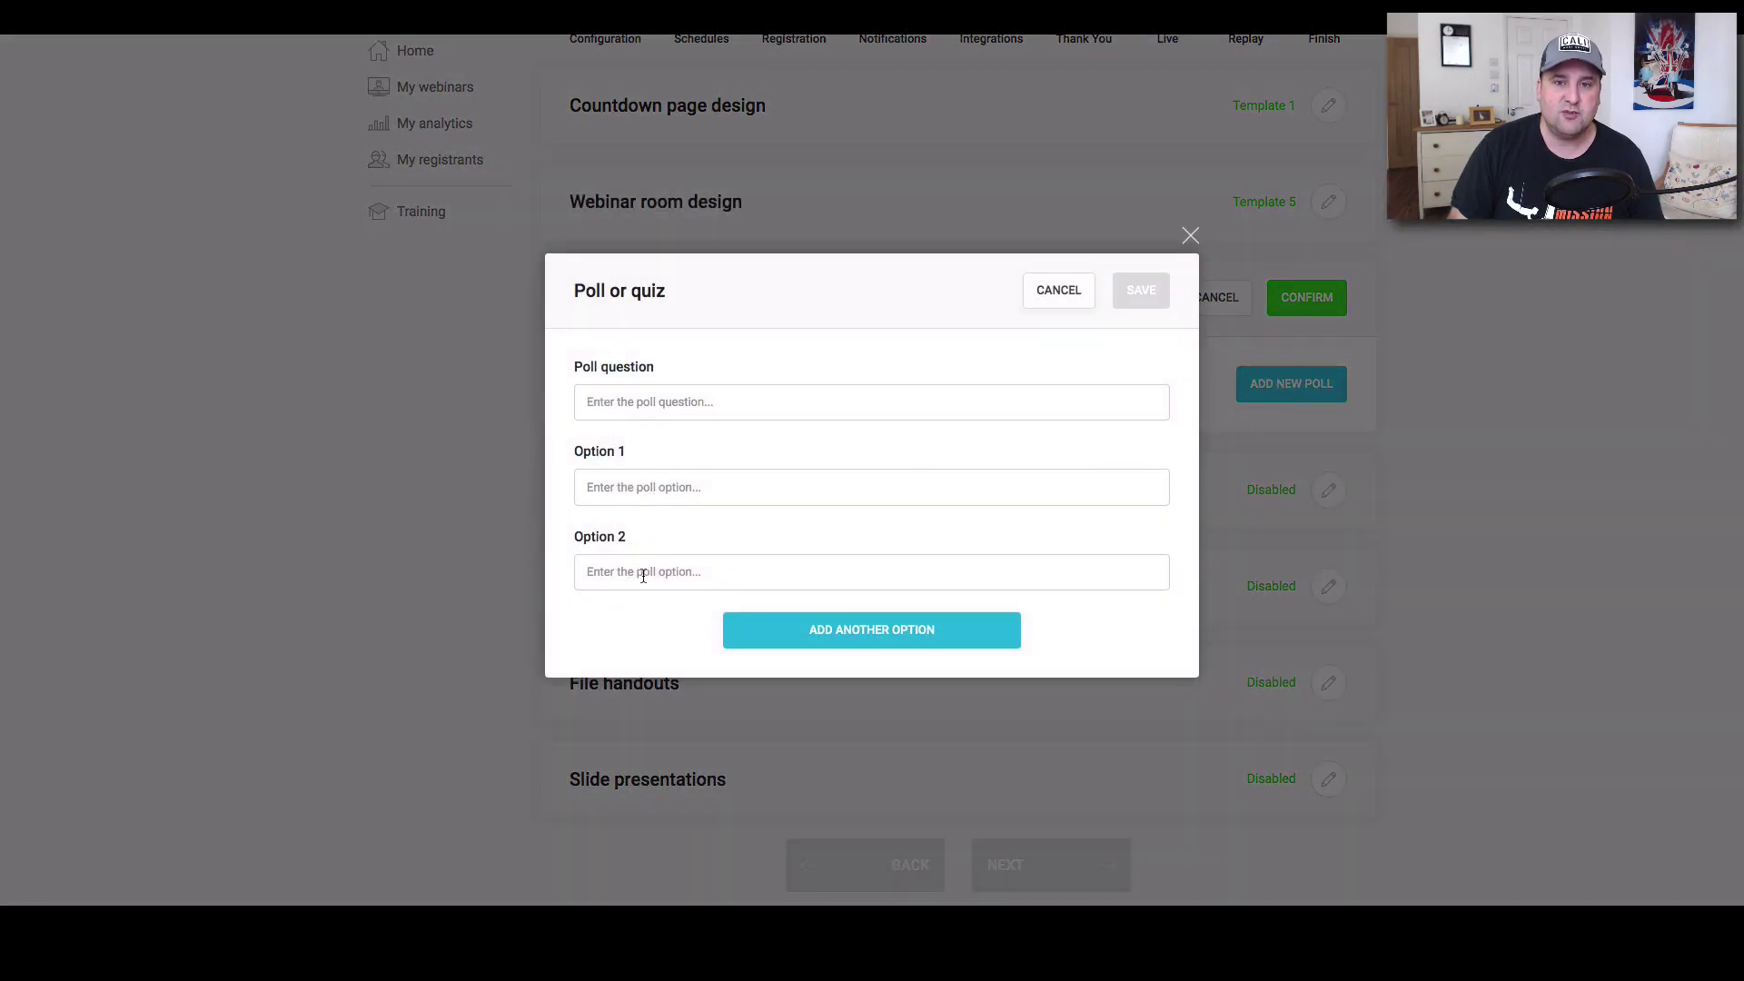
left_click(1052, 297)
left_click(1301, 297)
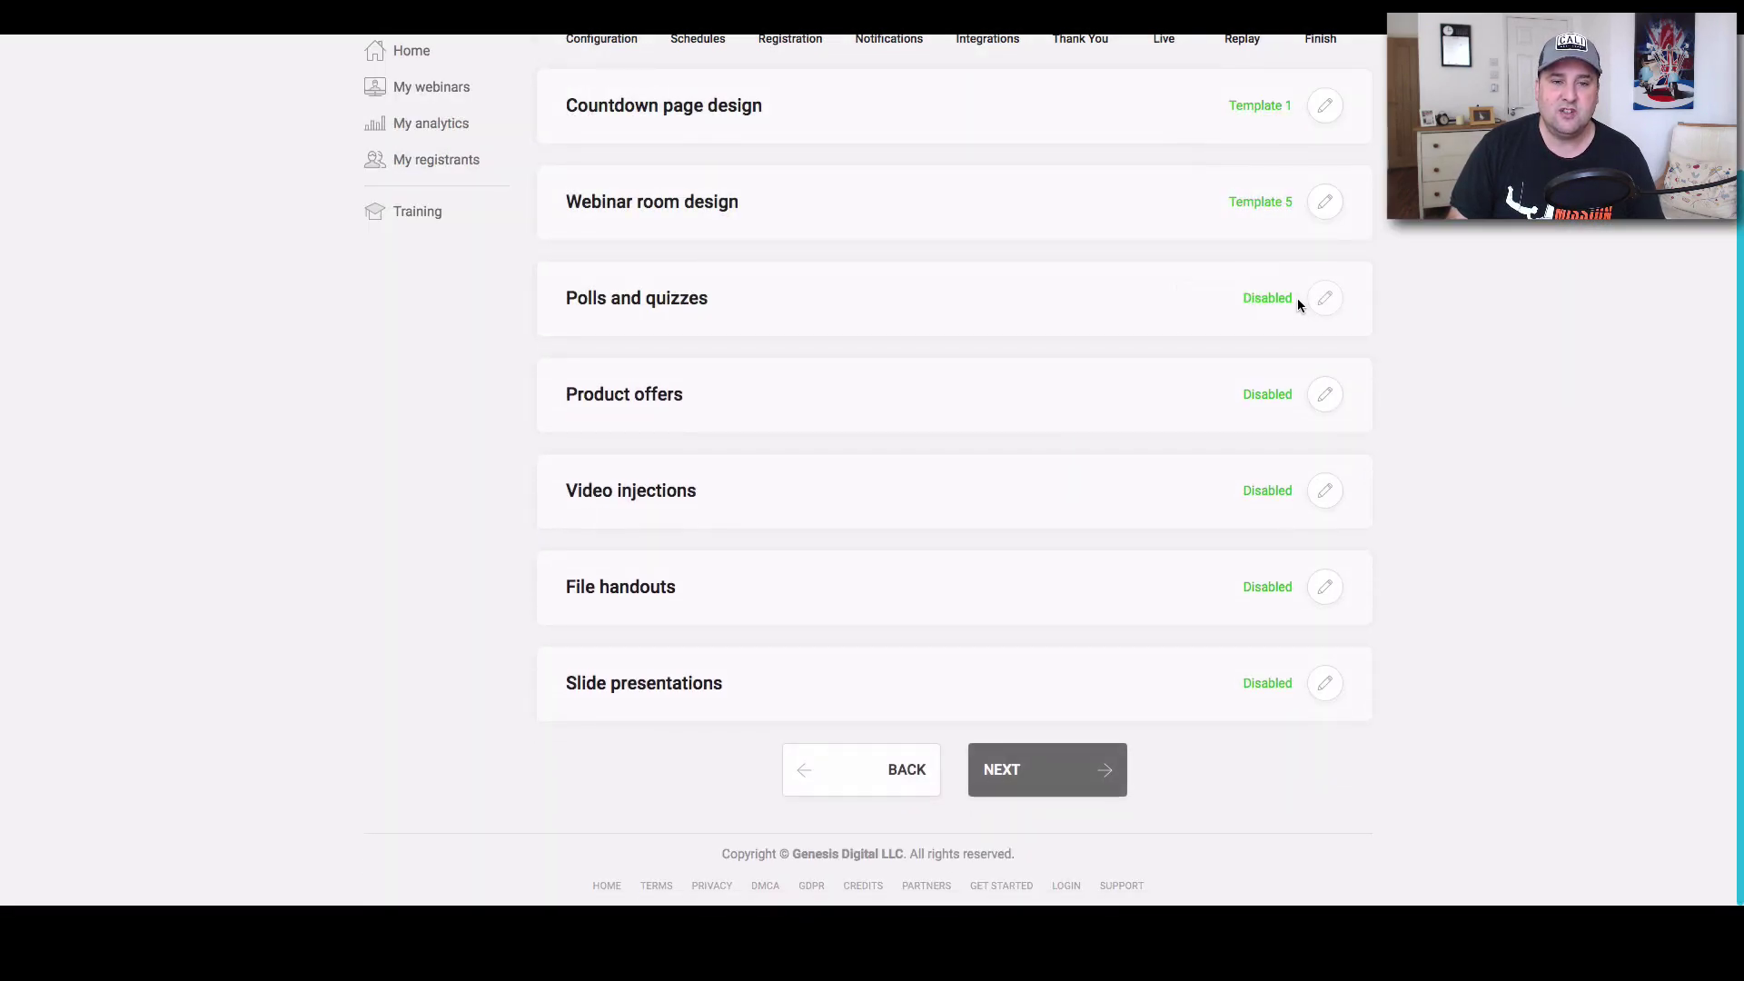
Open Product offers and bring up a new offer form to look through it.
left_click(1325, 397)
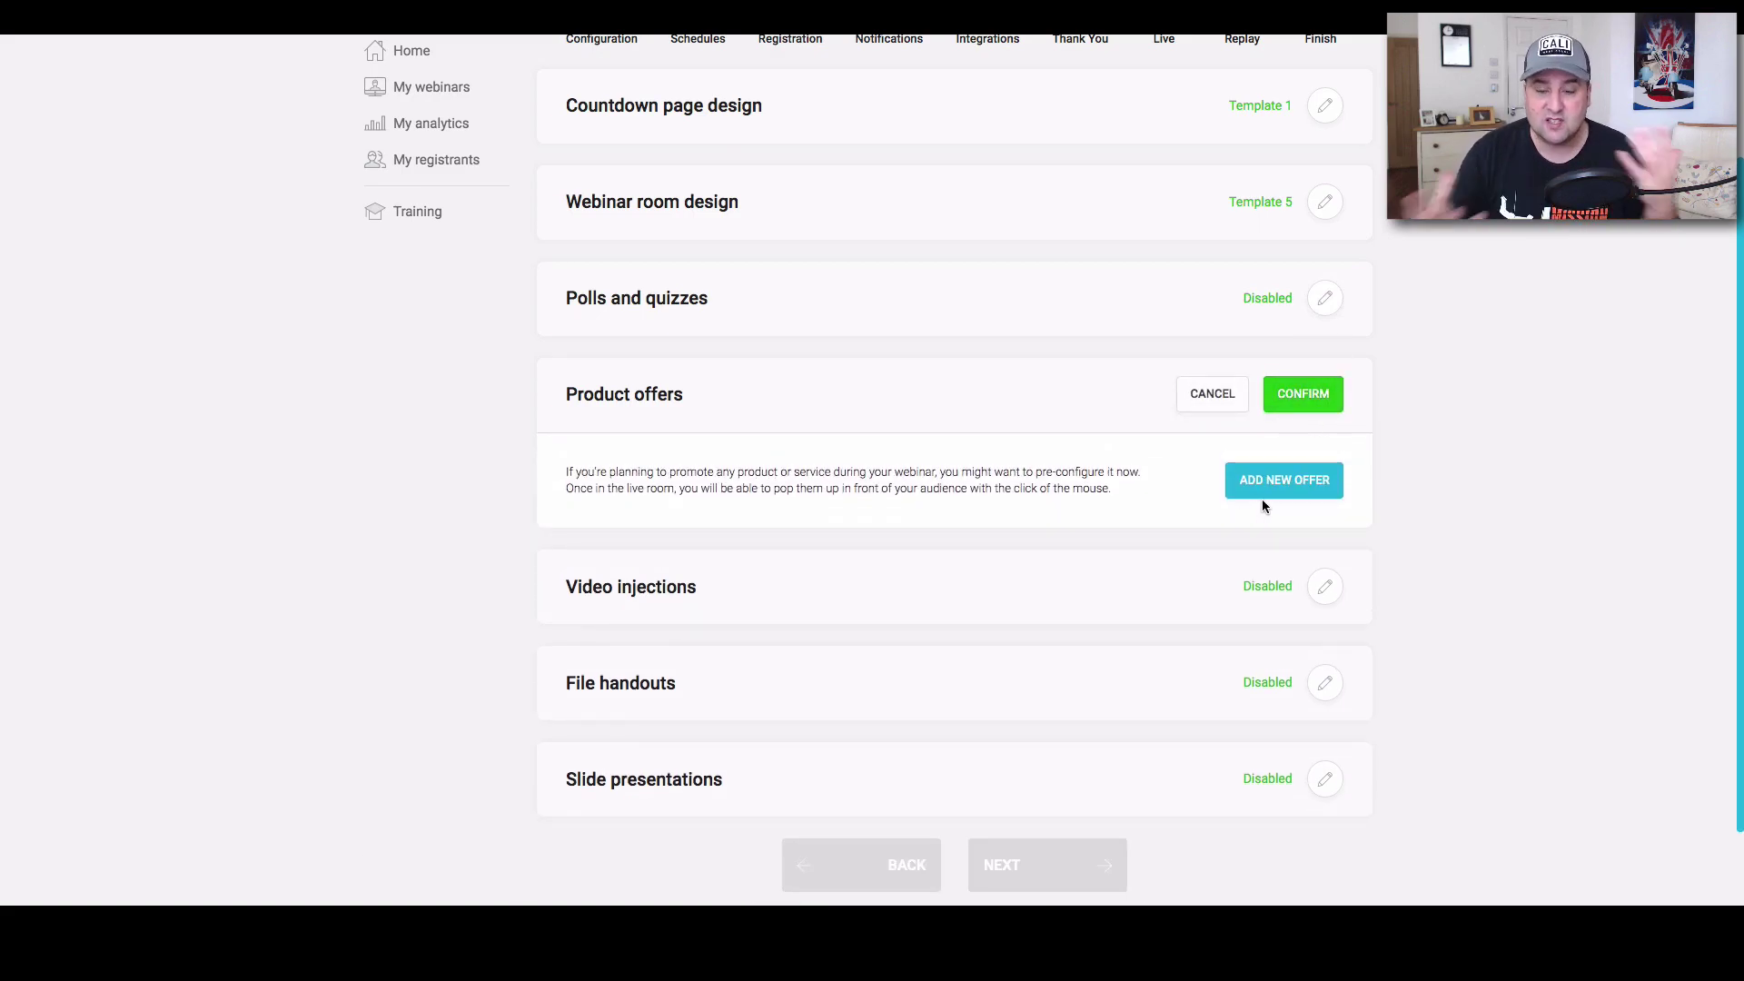
left_click(1300, 491)
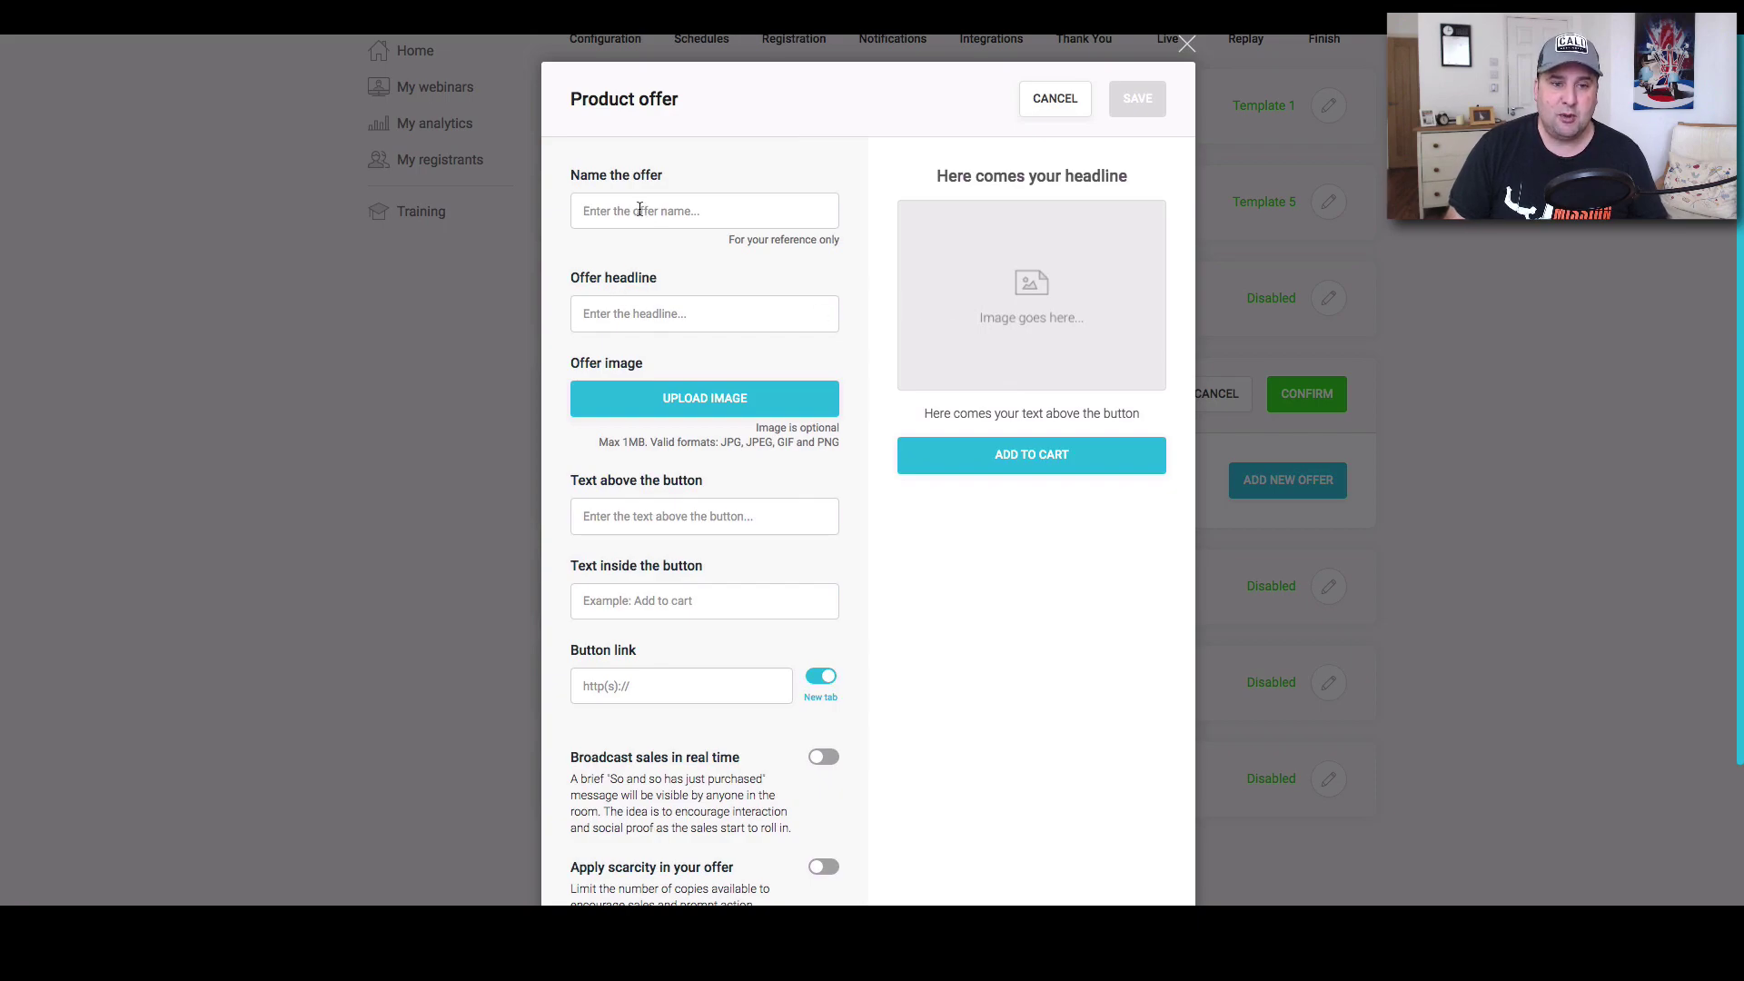
scroll(634, 535, "down", 3)
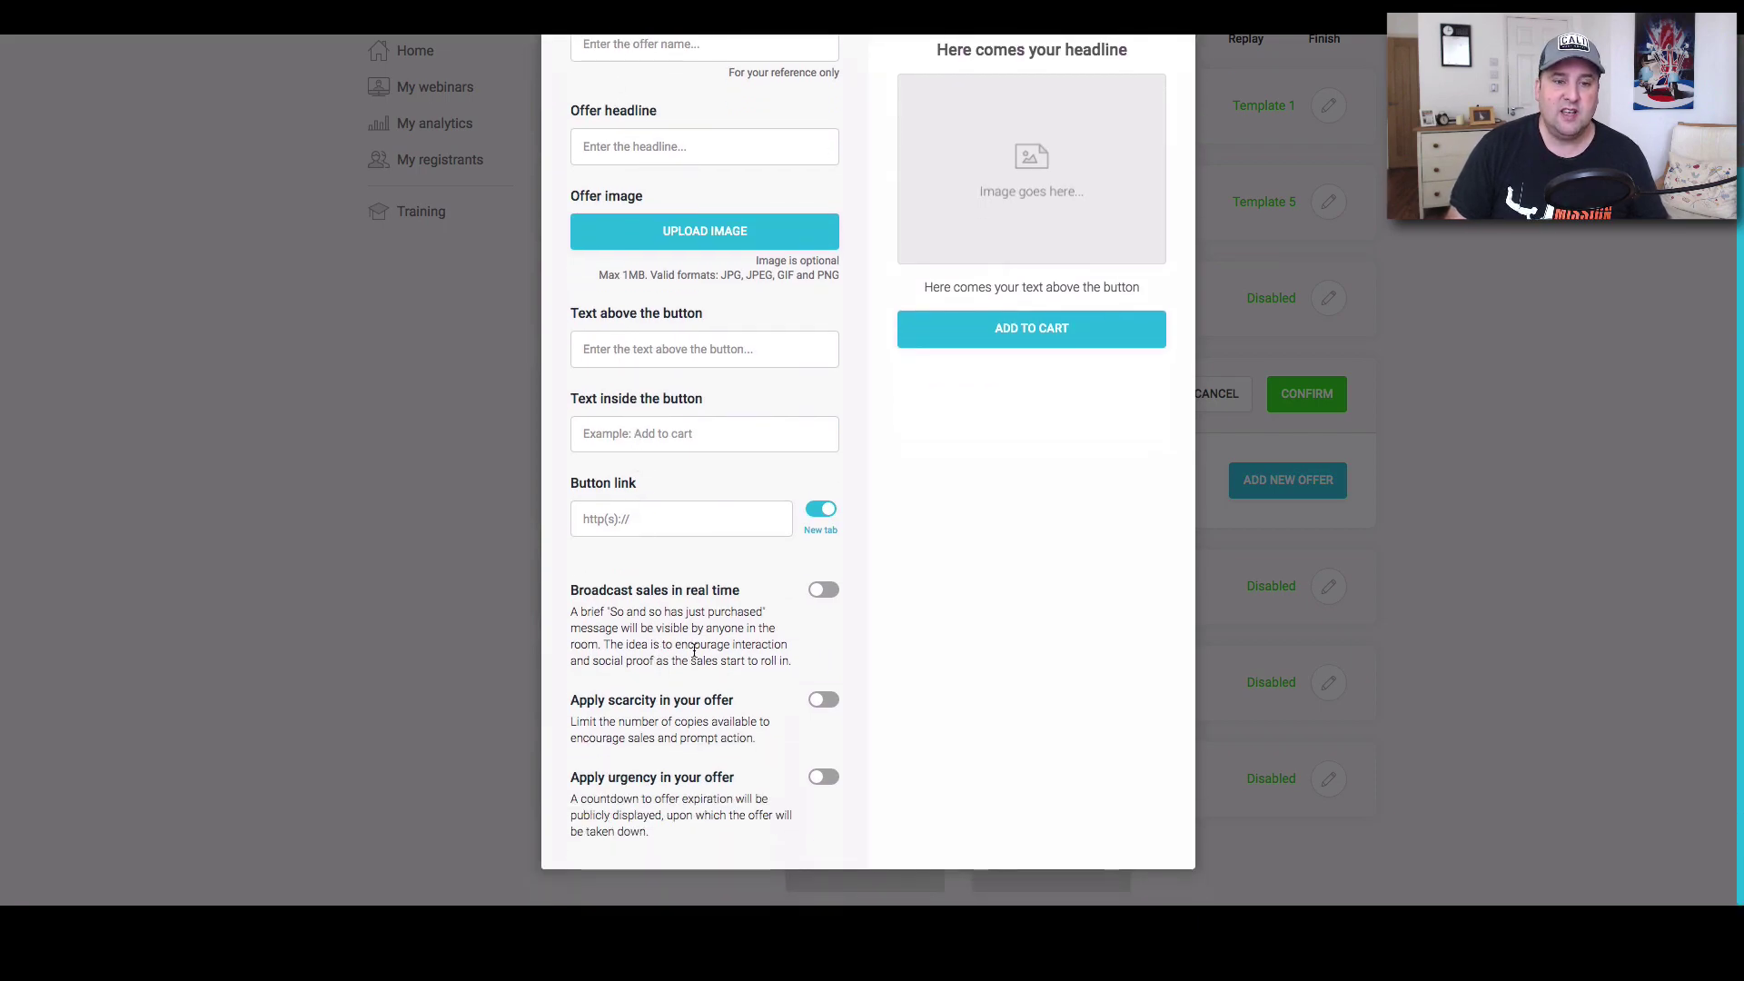
scroll(699, 647, "up", 2)
scroll(699, 648, "up", 2)
scroll(765, 654, "down", 3)
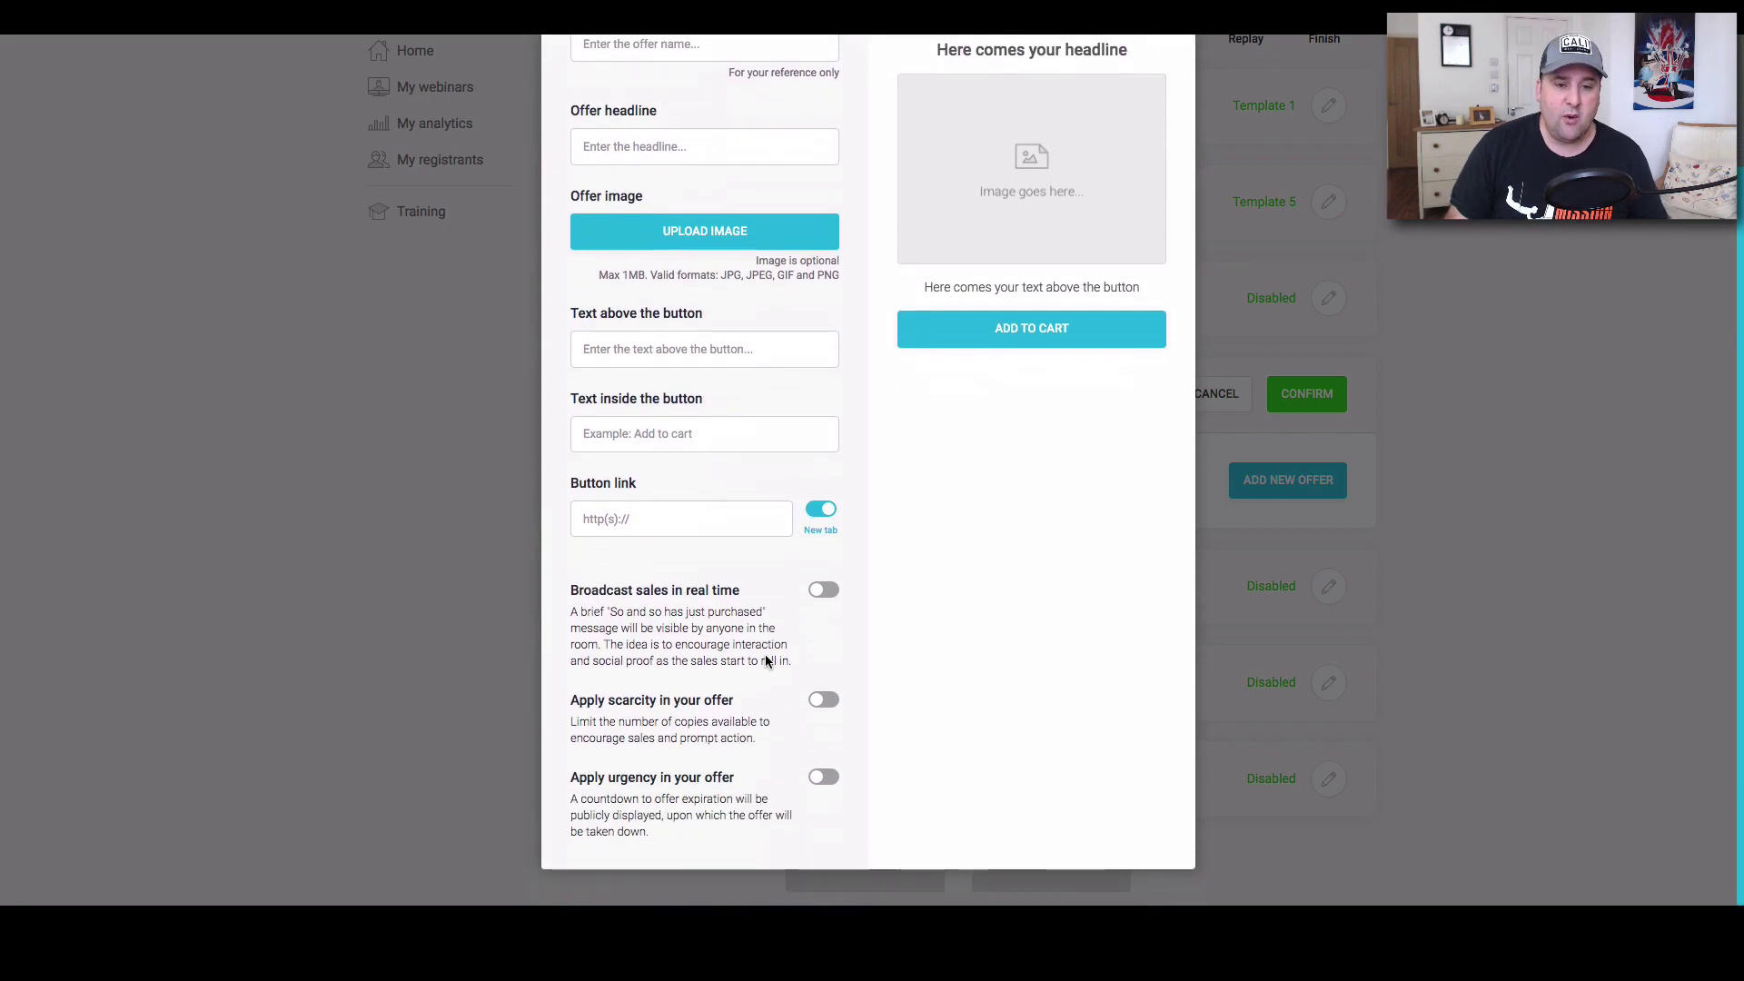
Try the sales broadcast, scarcity and countdown toggles, turn them off, and discard the offer.
left_click(830, 591)
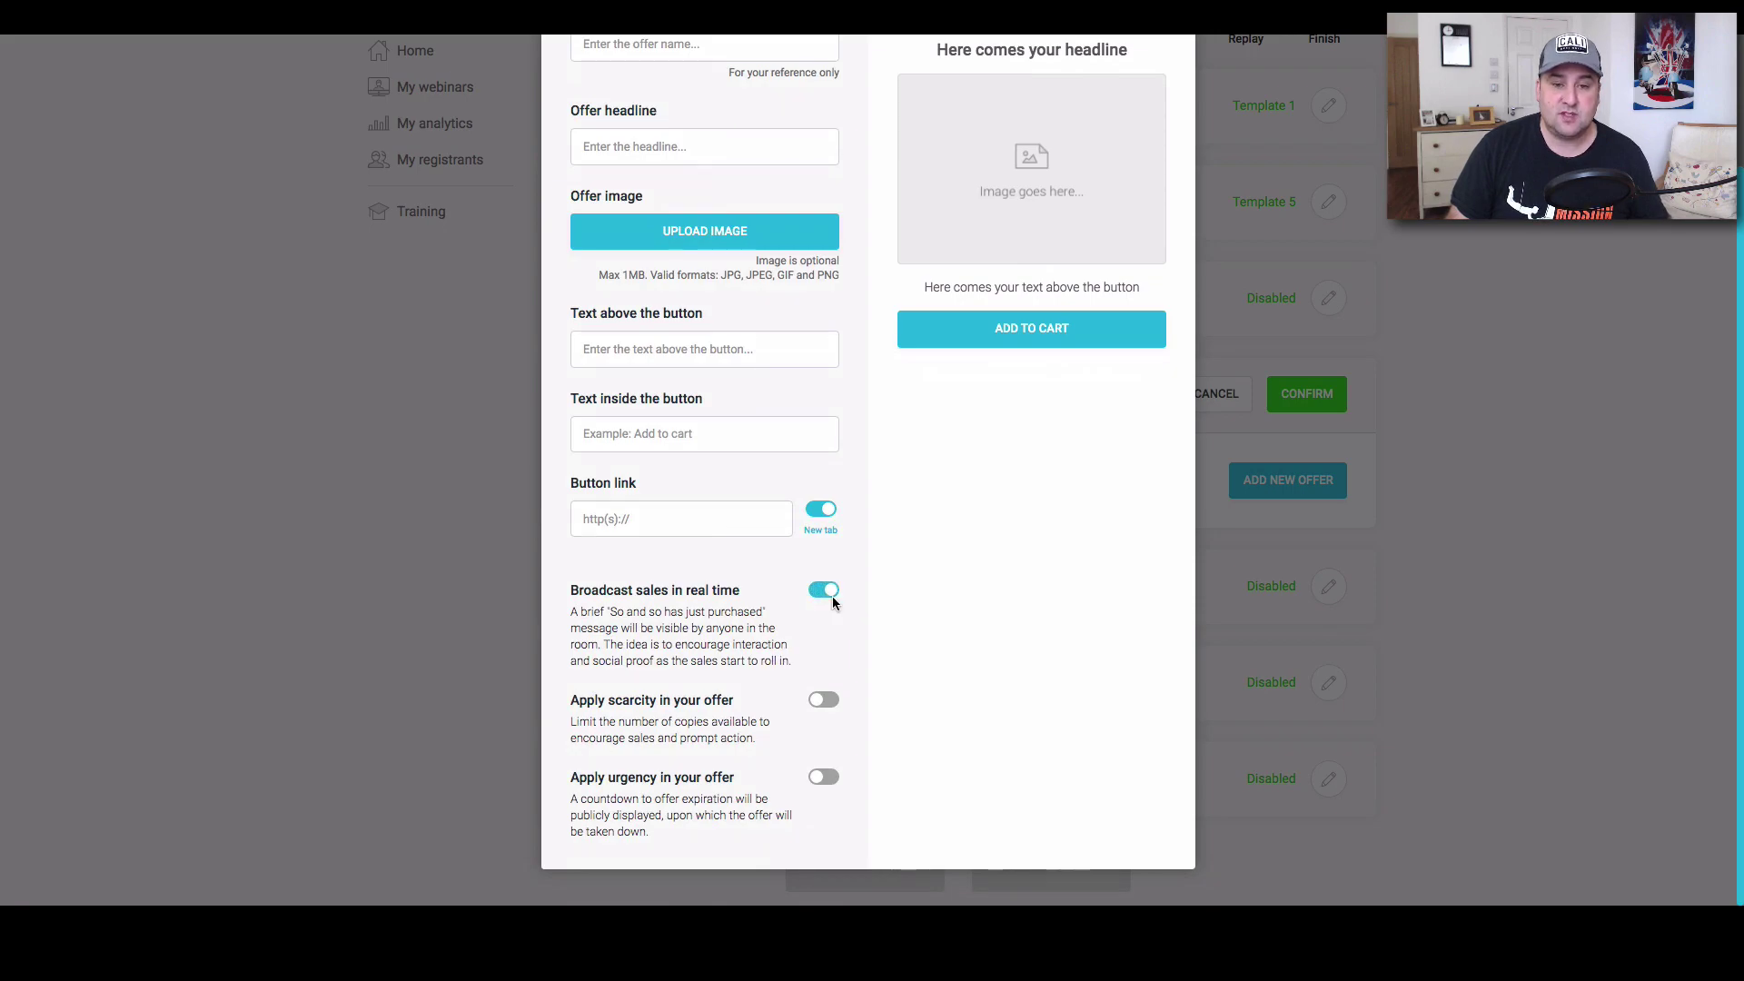
left_click(820, 592)
left_click(822, 701)
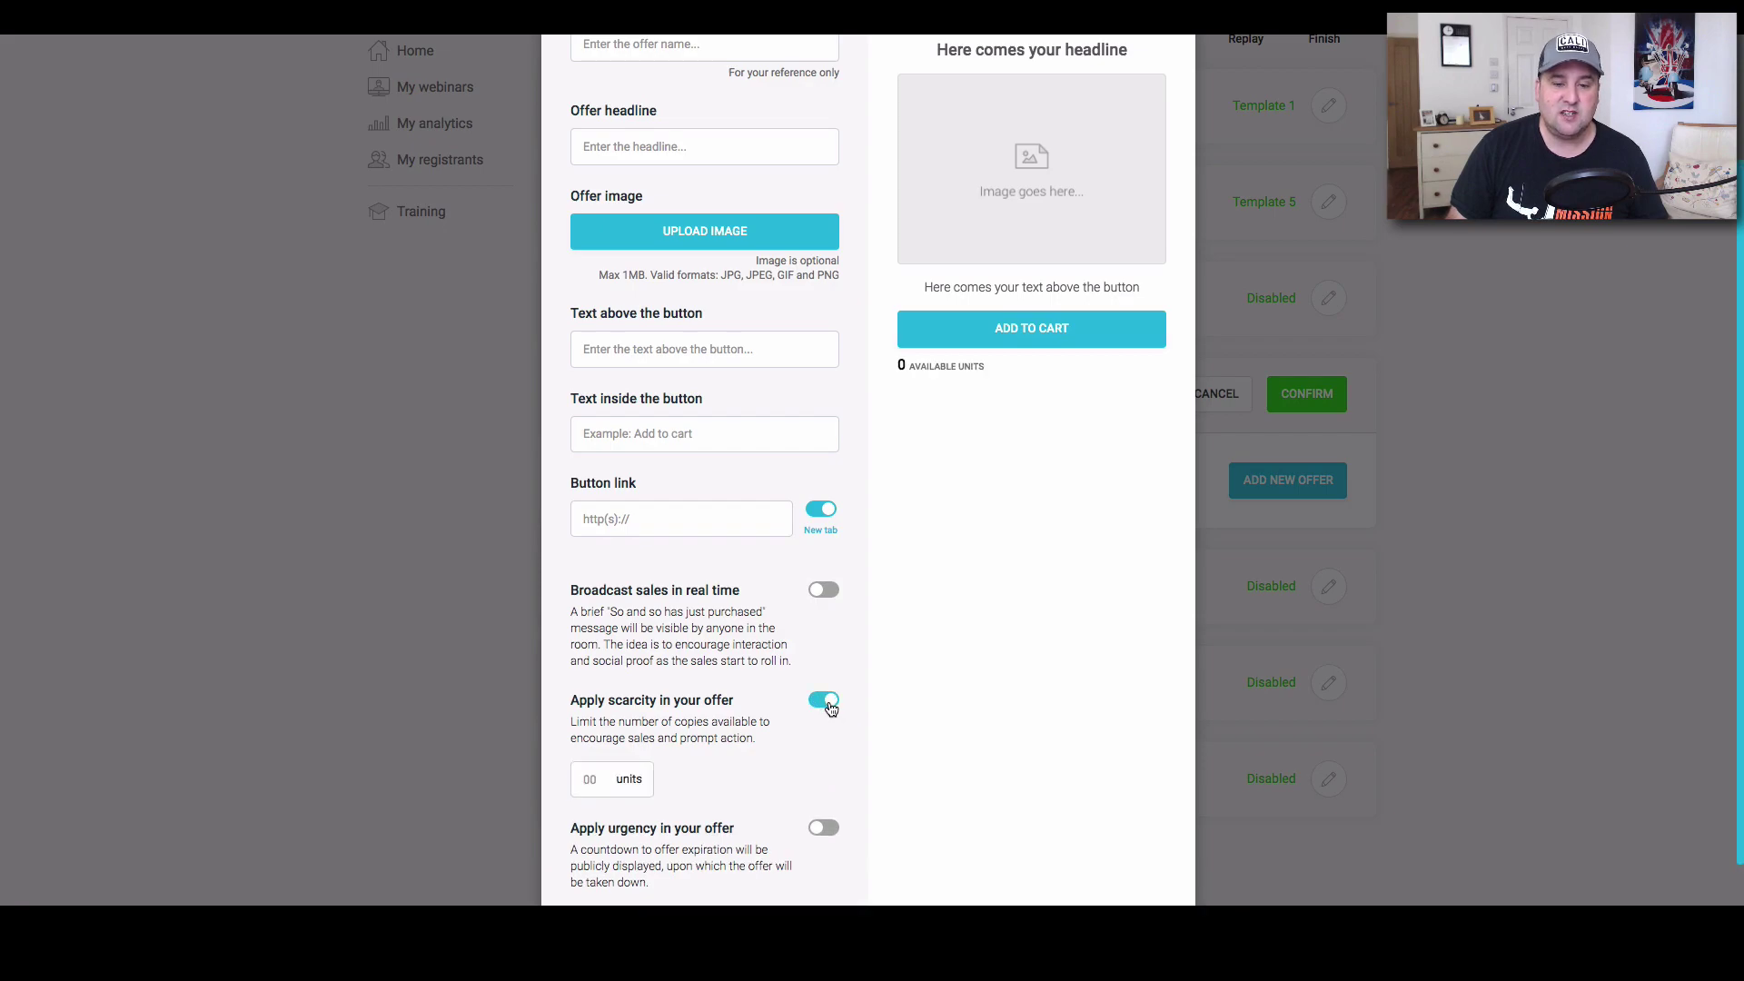
left_click(828, 701)
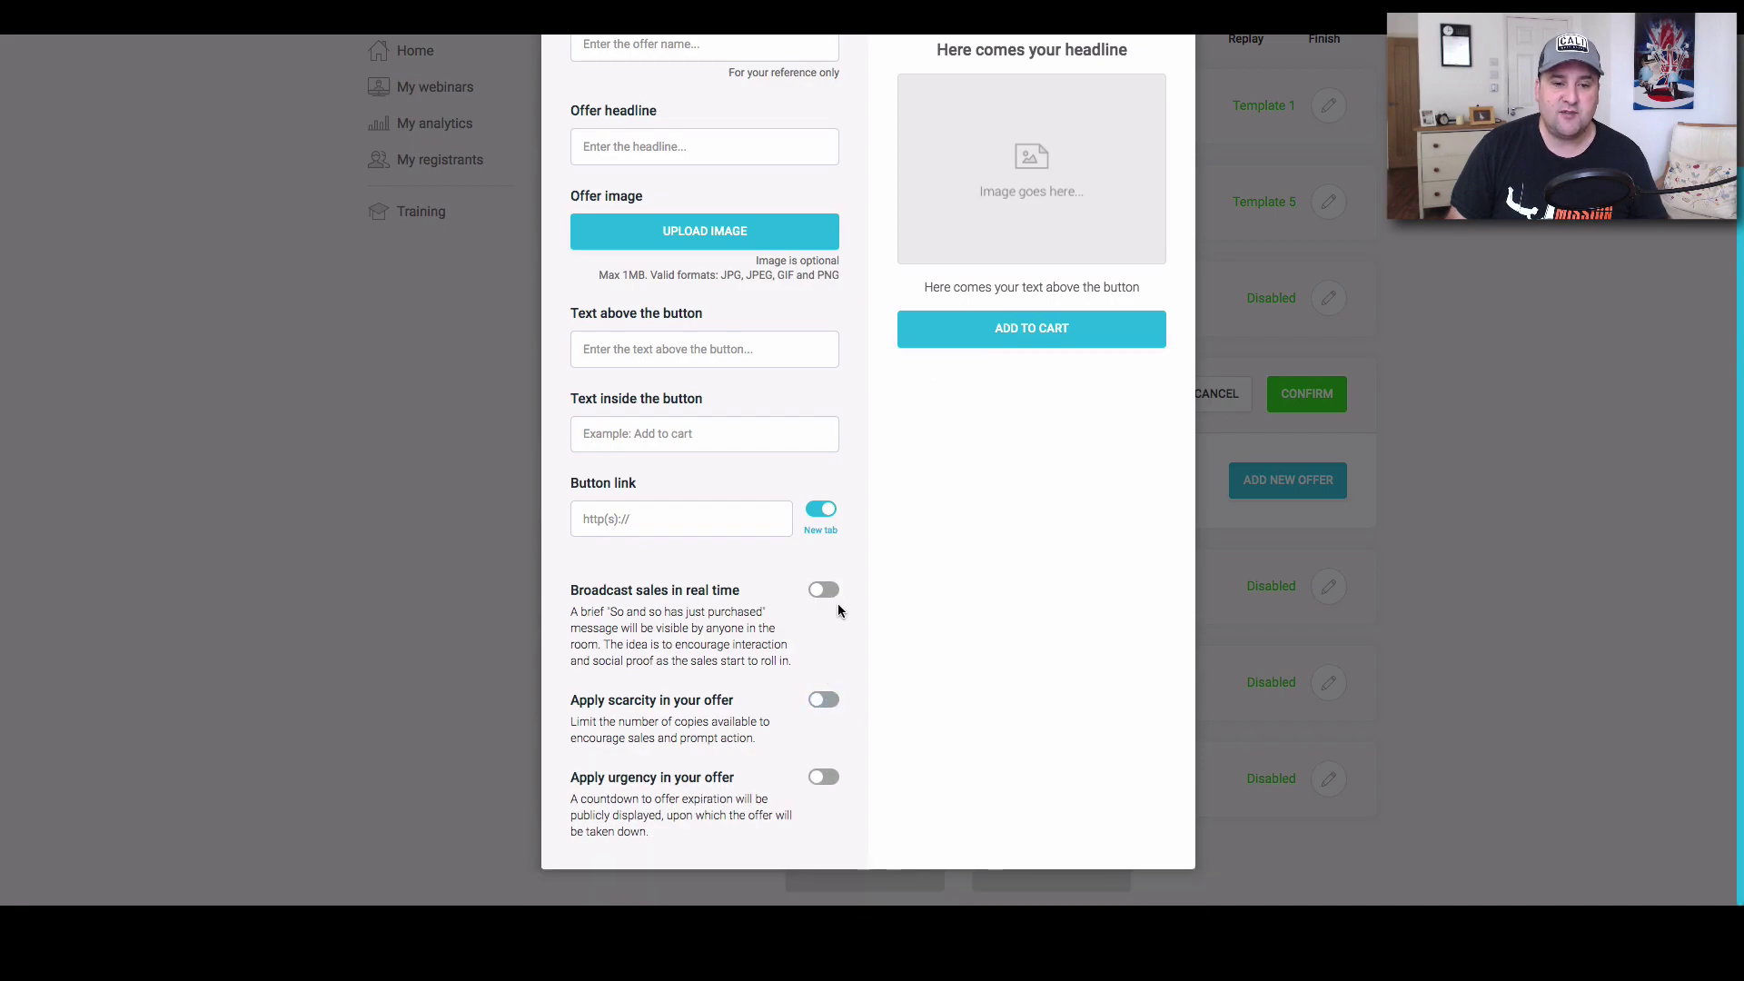
left_click(824, 778)
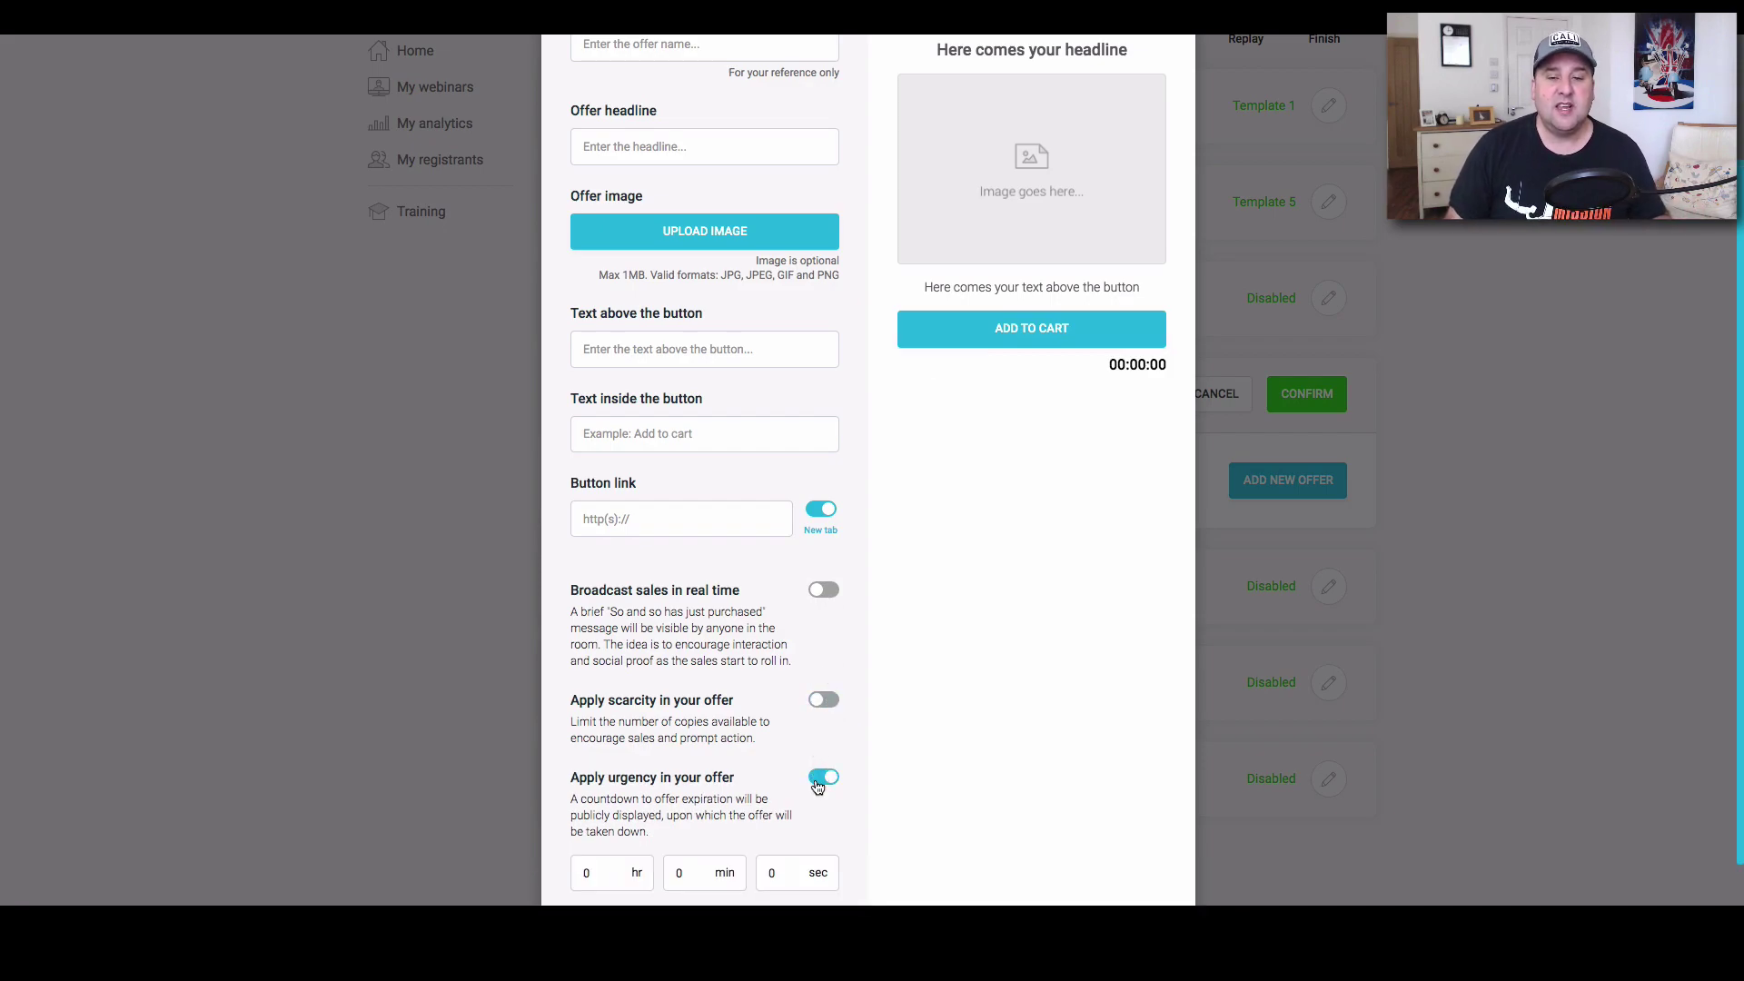
left_click(820, 780)
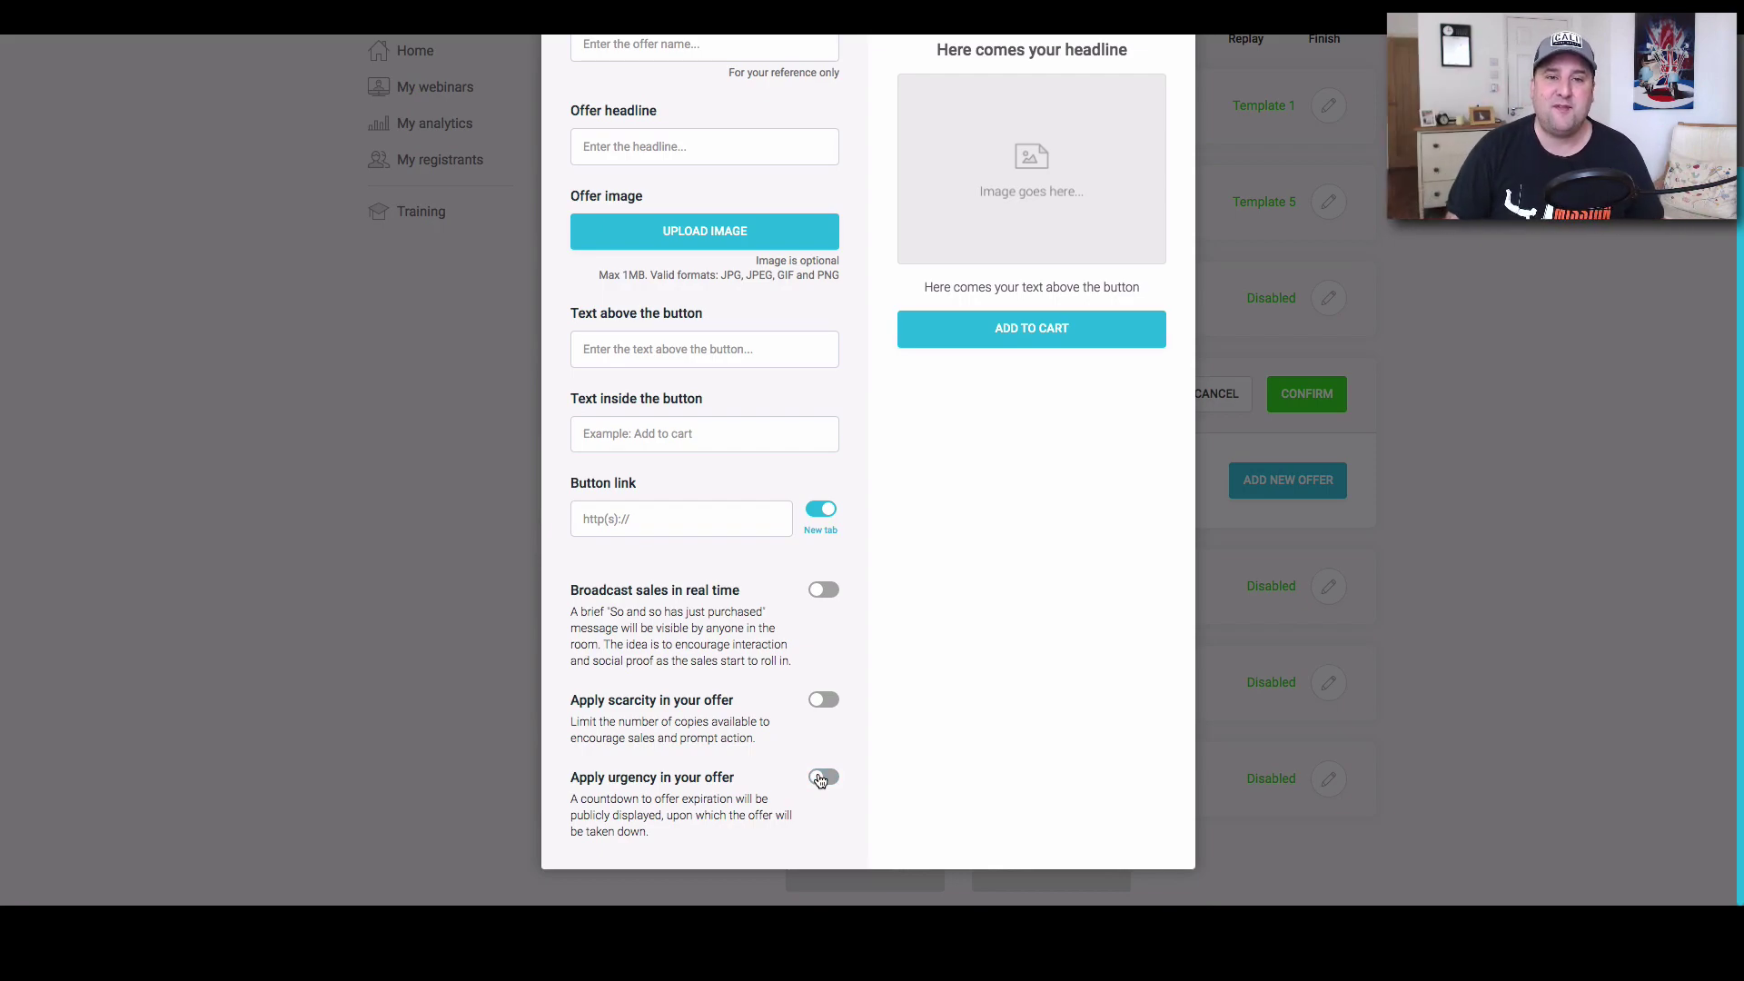
scroll(822, 772, "up", 3)
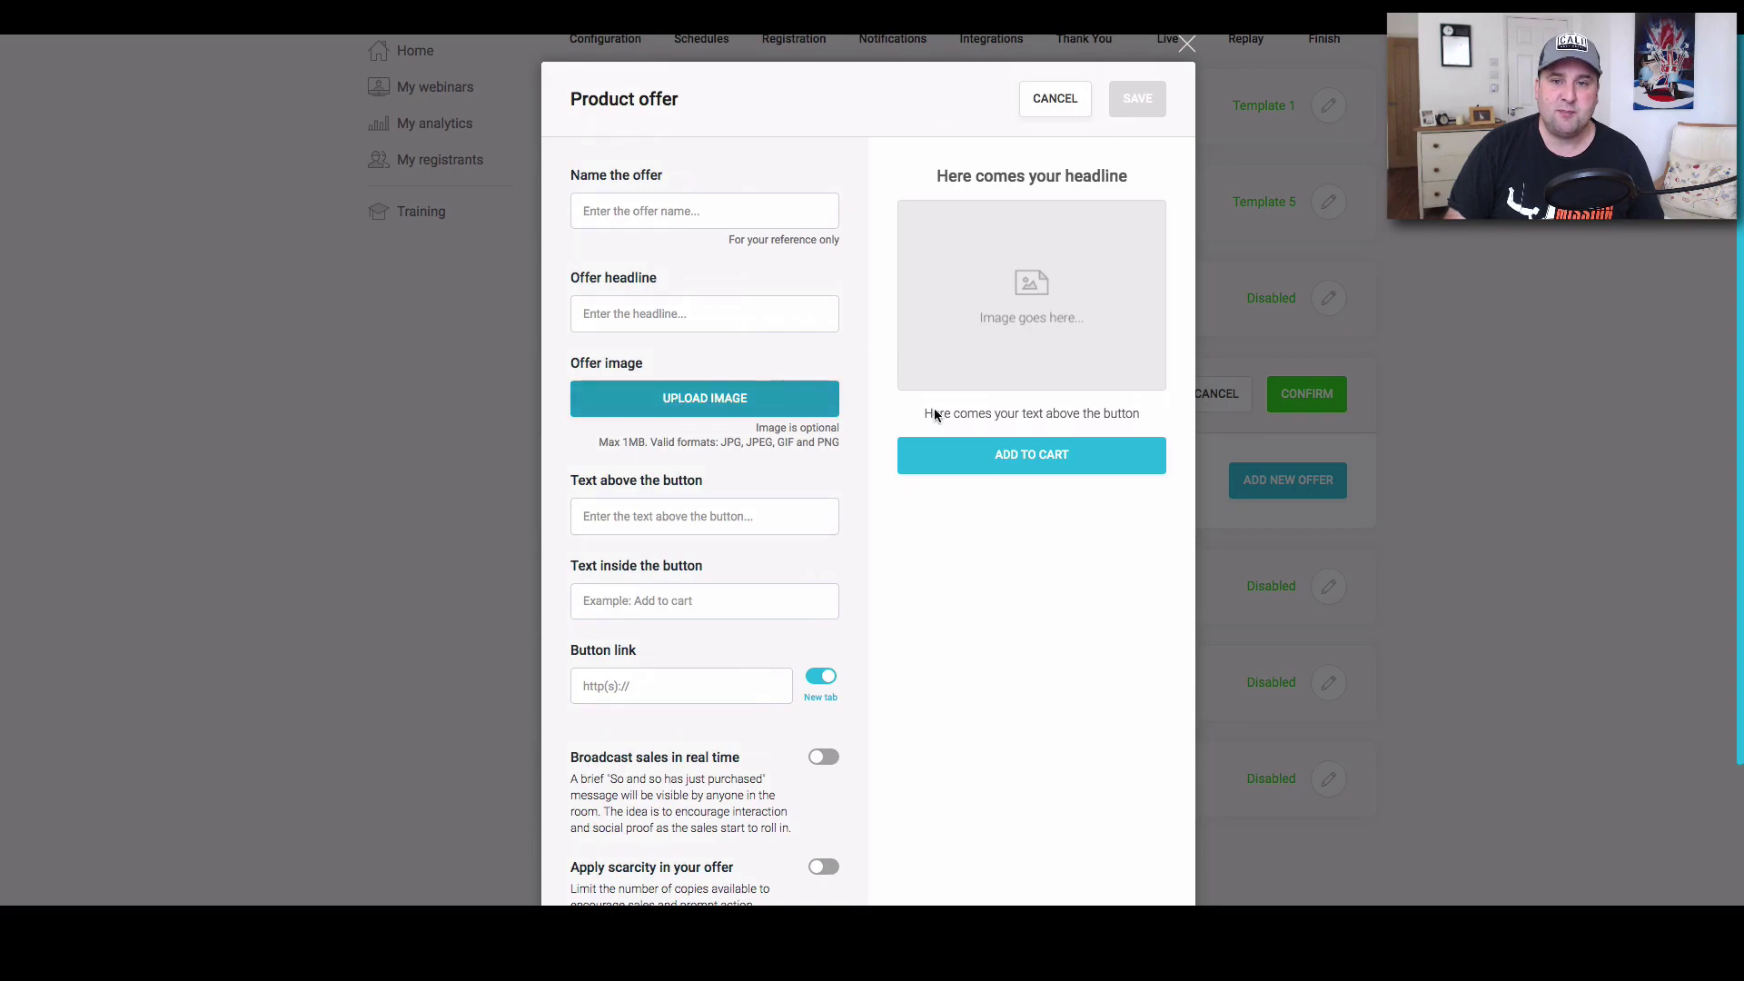
left_click(1187, 43)
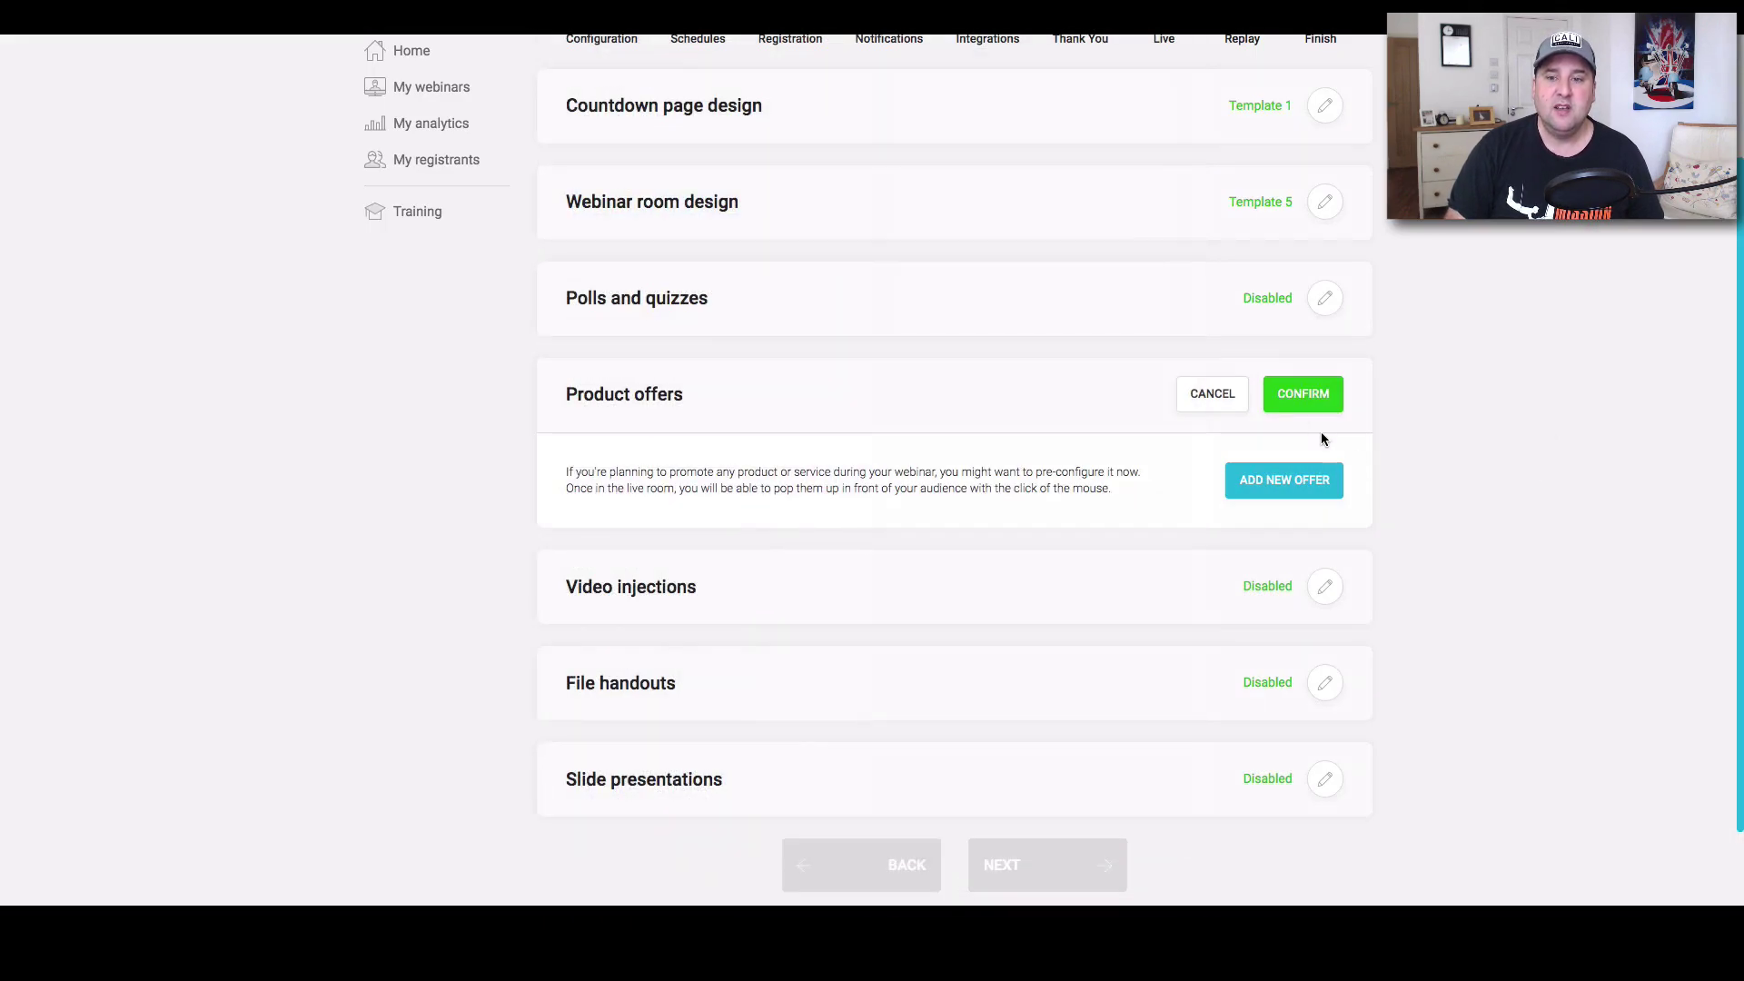
left_click(1324, 392)
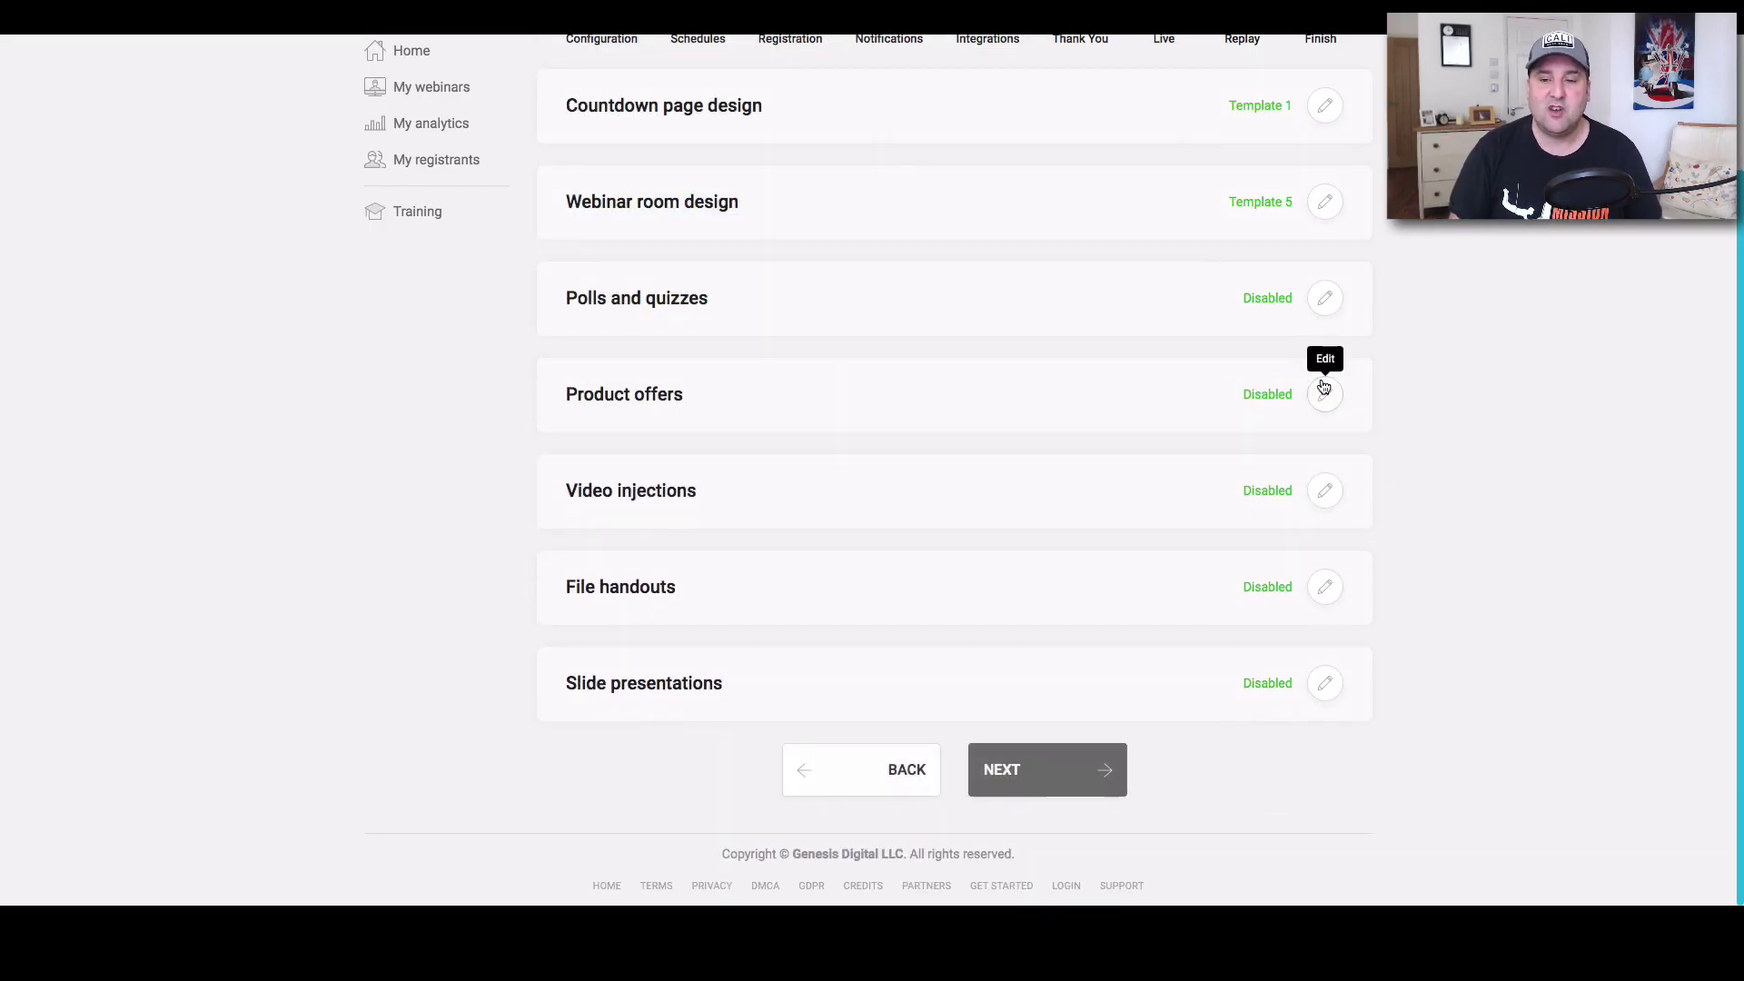
Confirm video injections, file handouts and slide presentations as Disabled, then continue to Replay.
left_click(1324, 493)
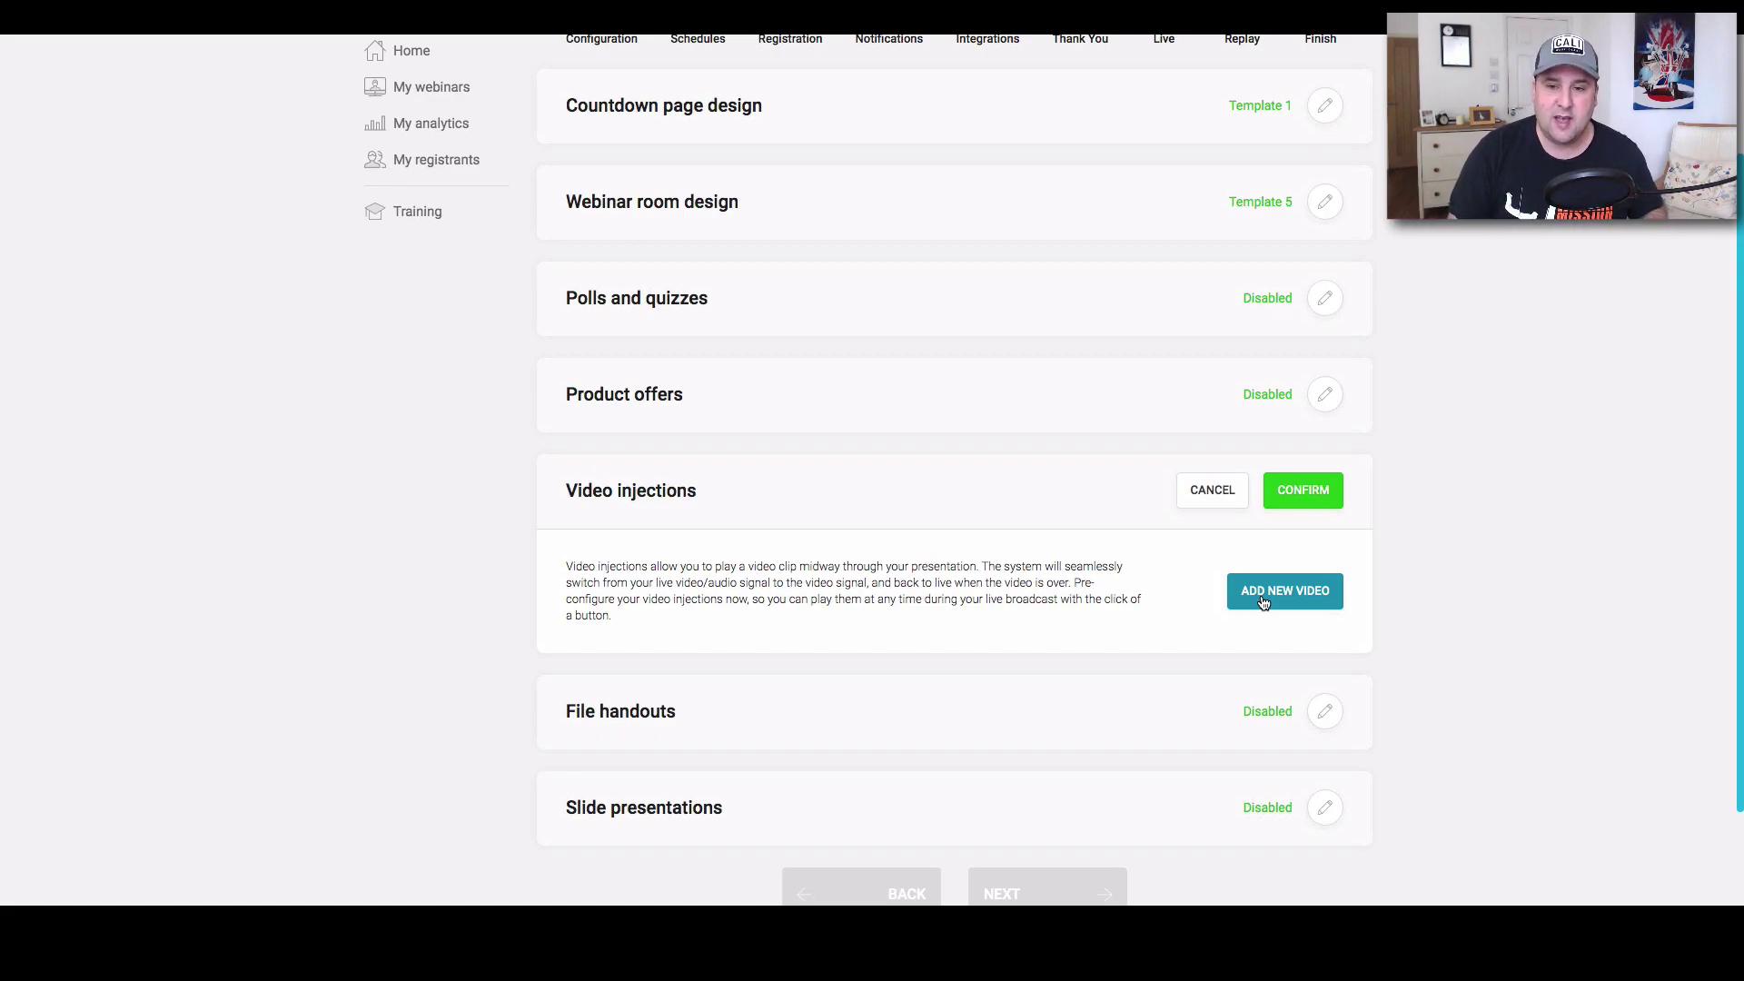
left_click(1302, 491)
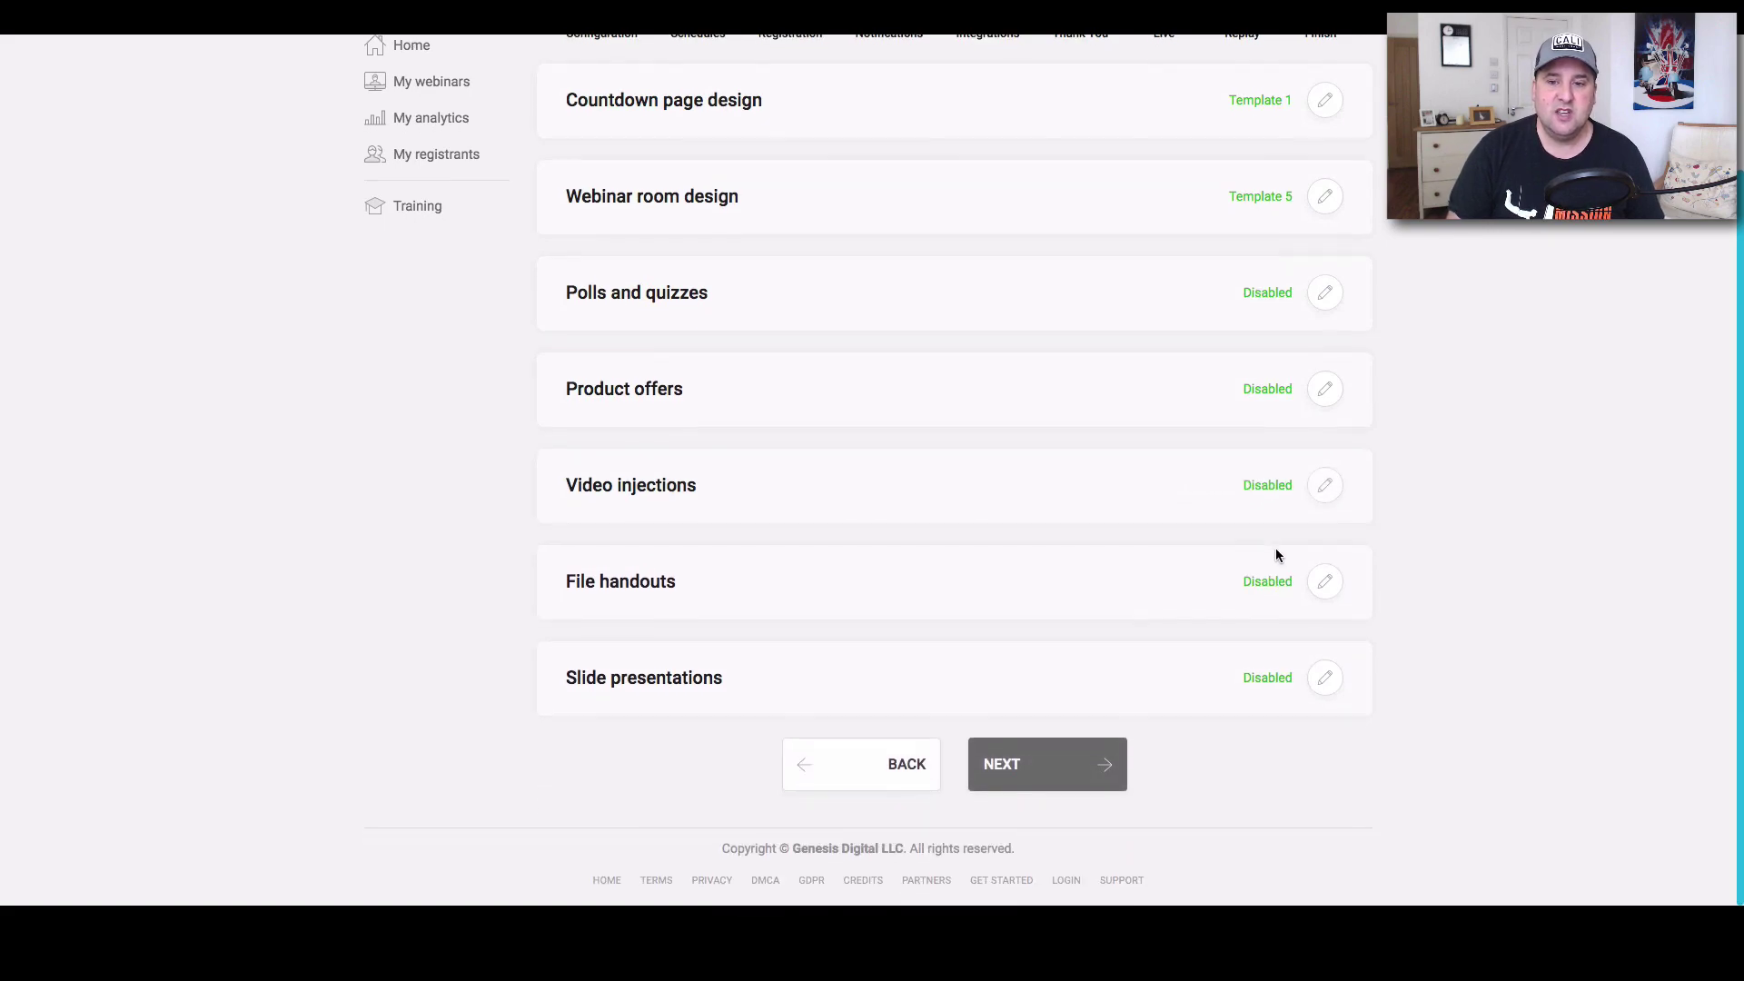
left_click(1324, 581)
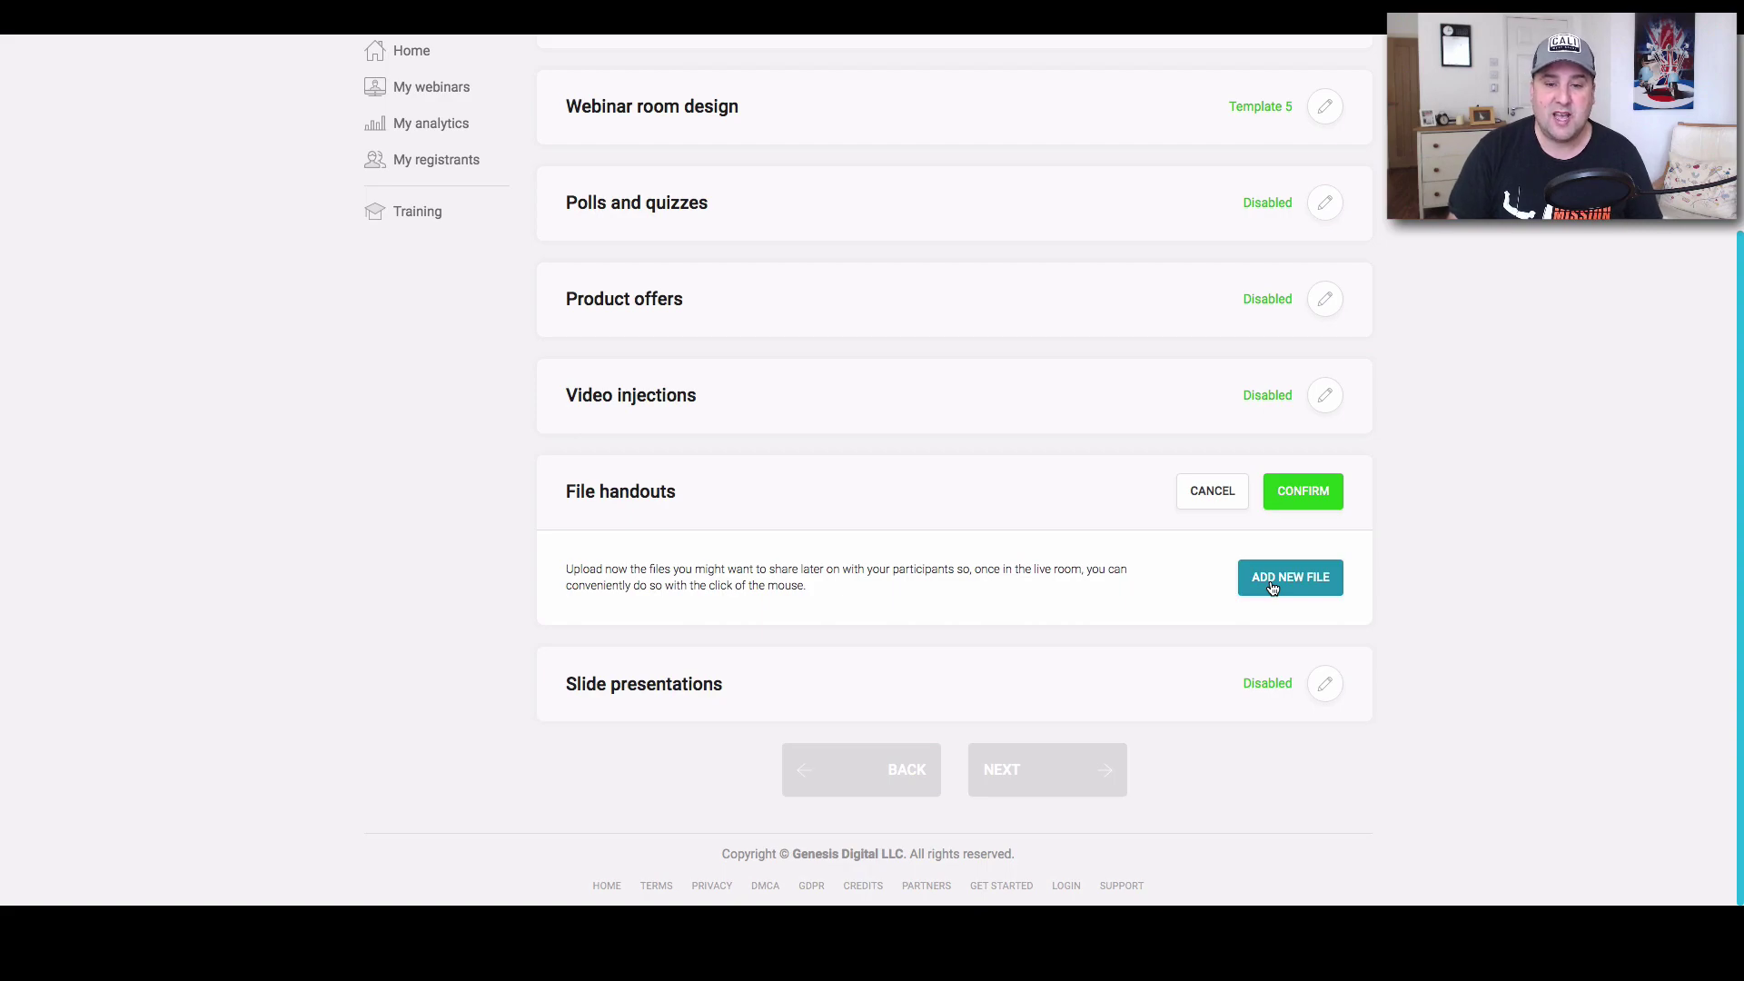
left_click(1306, 489)
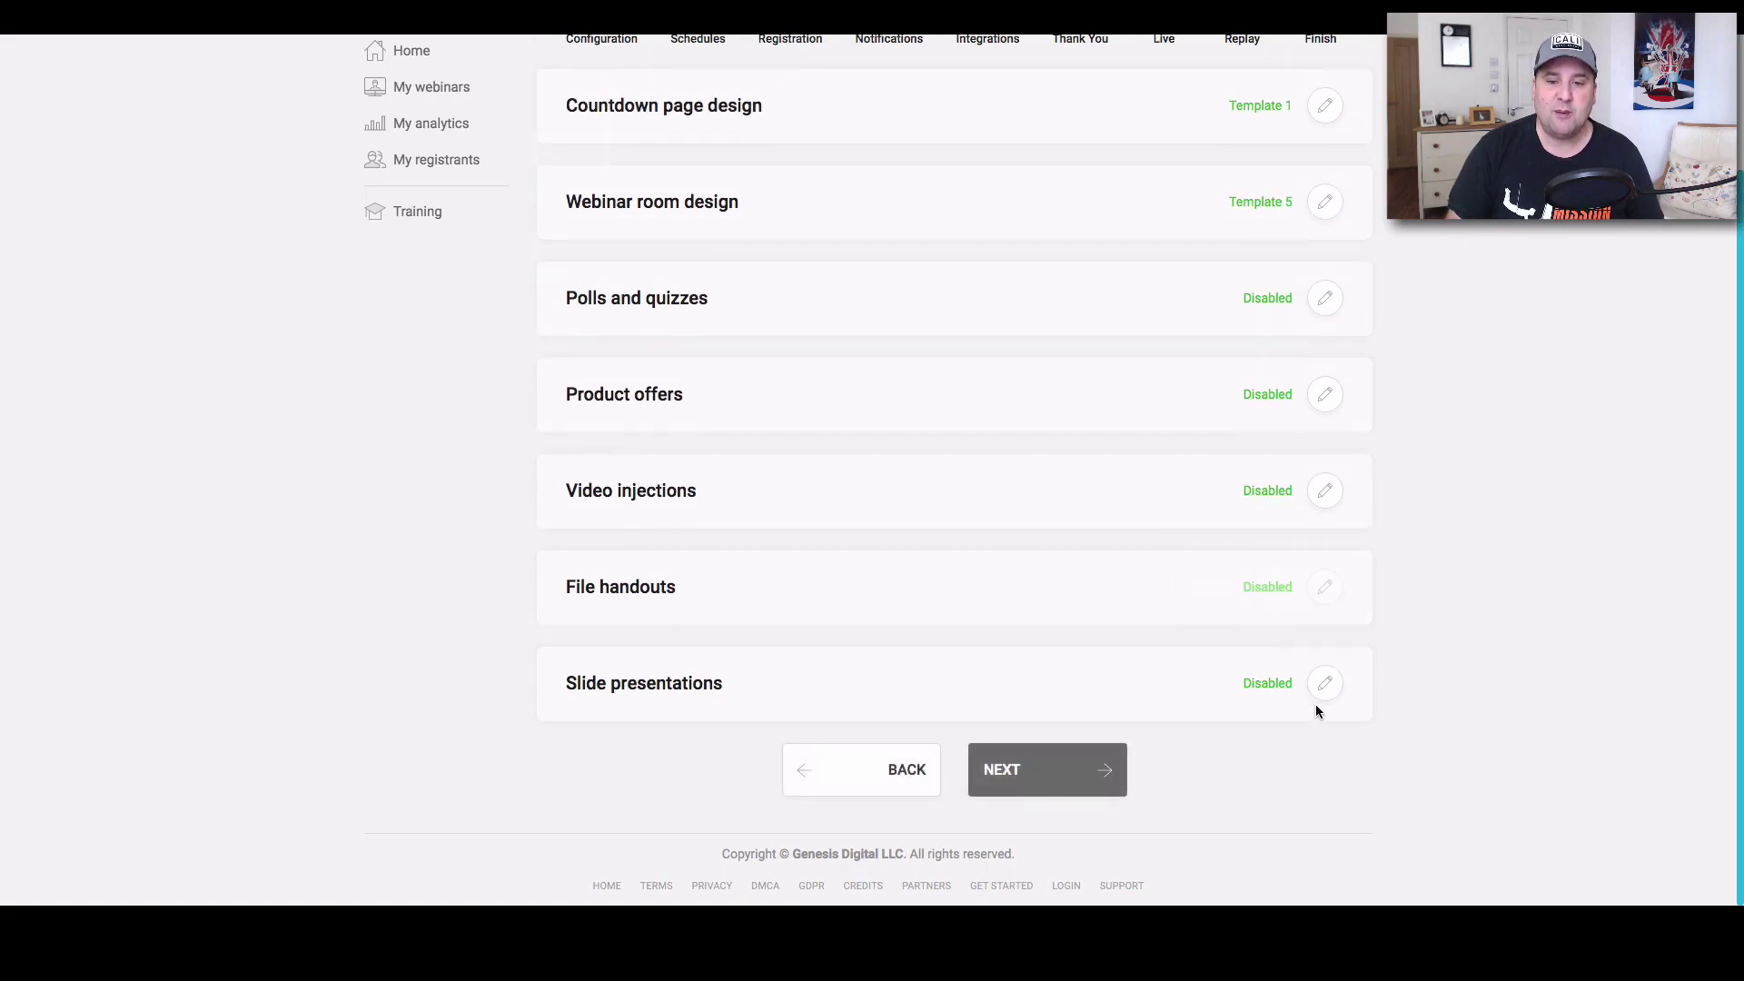
left_click(1324, 687)
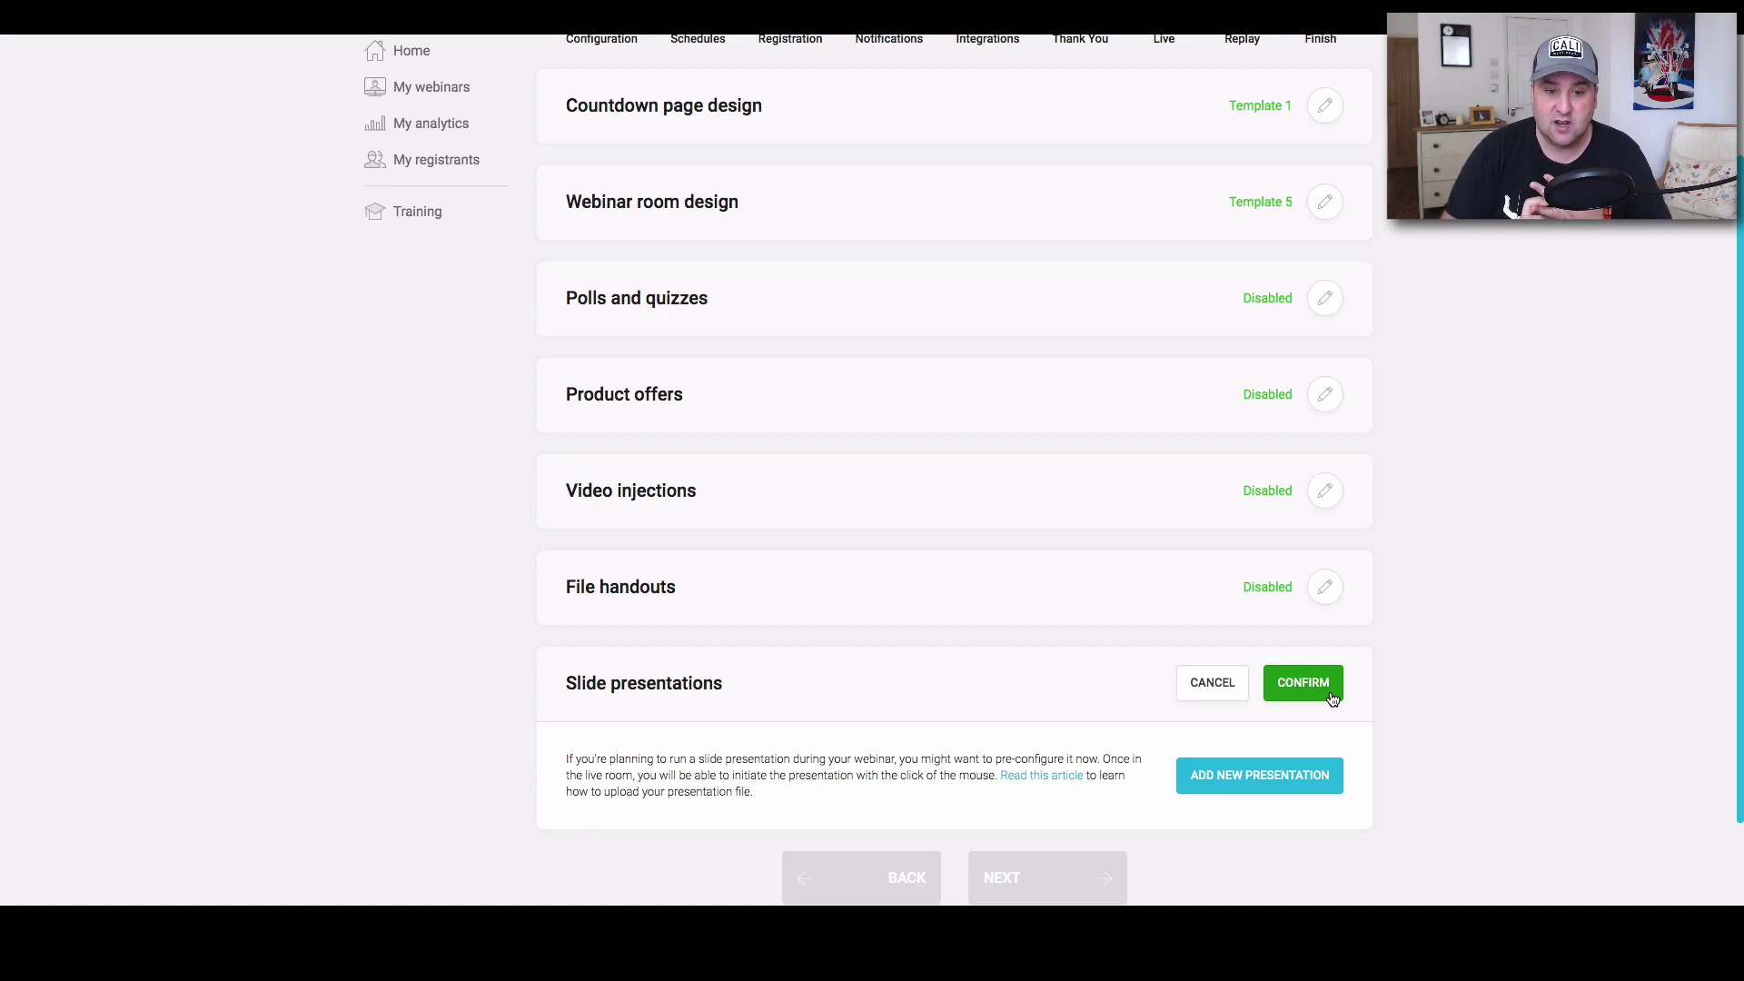
left_click(1319, 696)
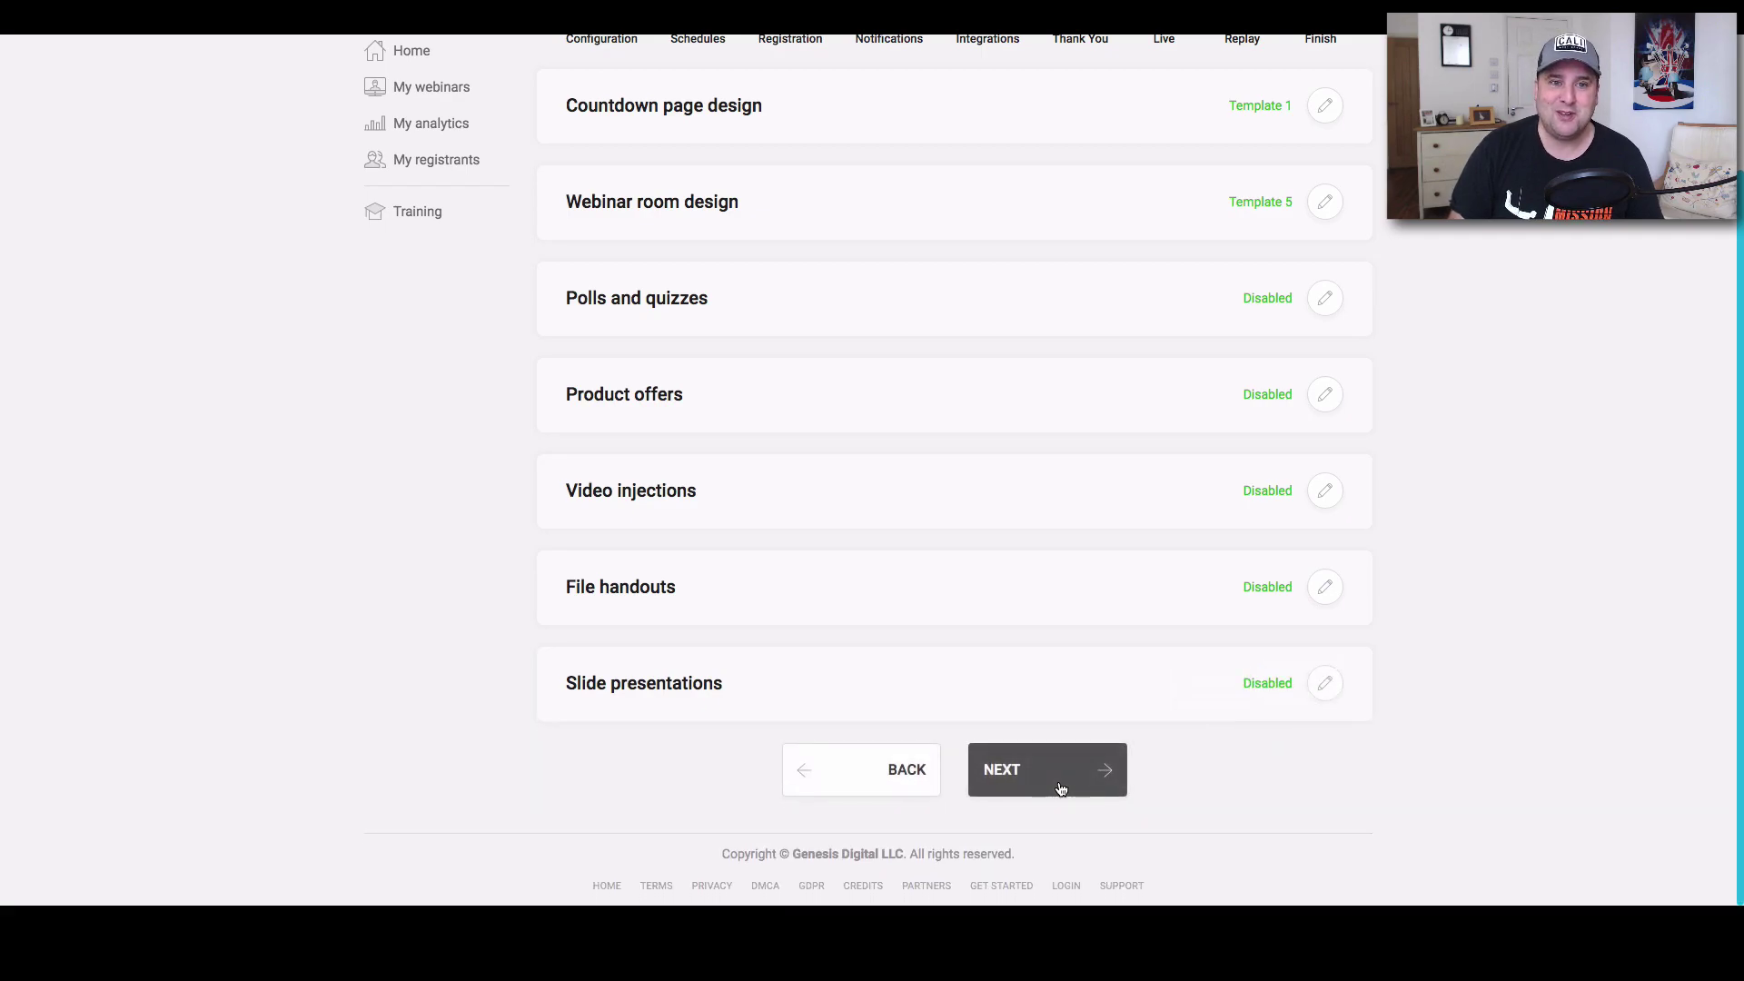
left_click(1081, 773)
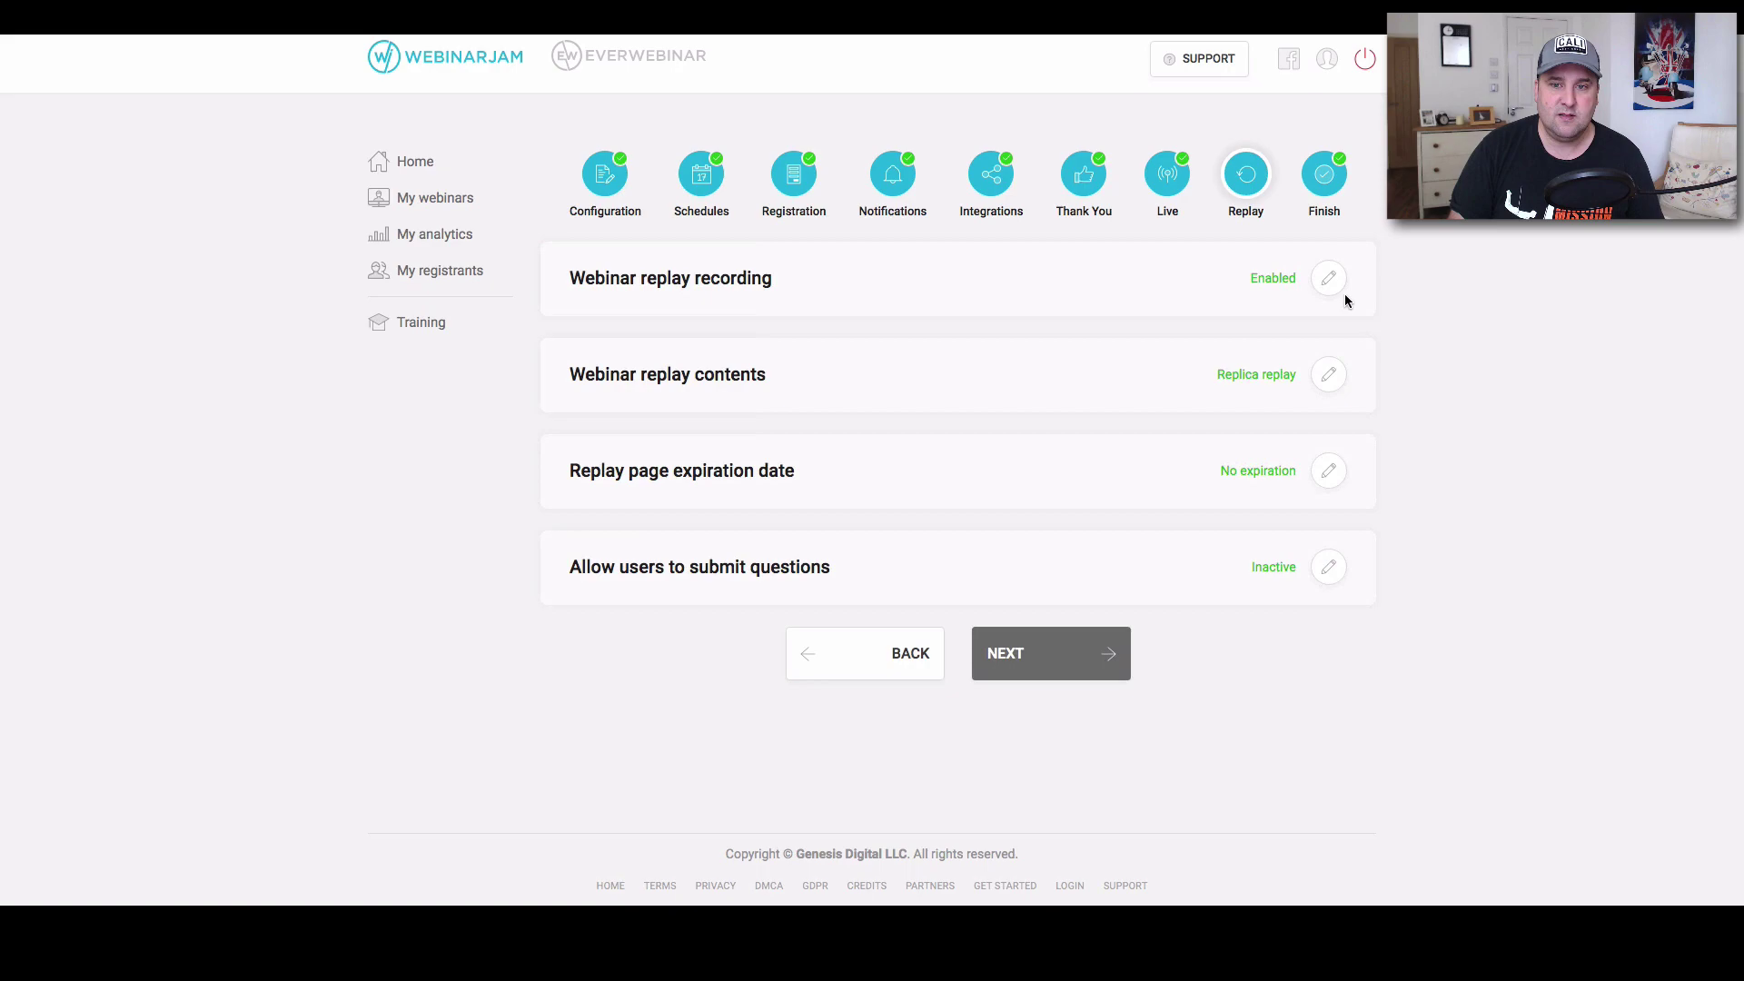
Confirm Replica replay contents and no replay page expiration, then complete the webinar setup.
left_click(1331, 376)
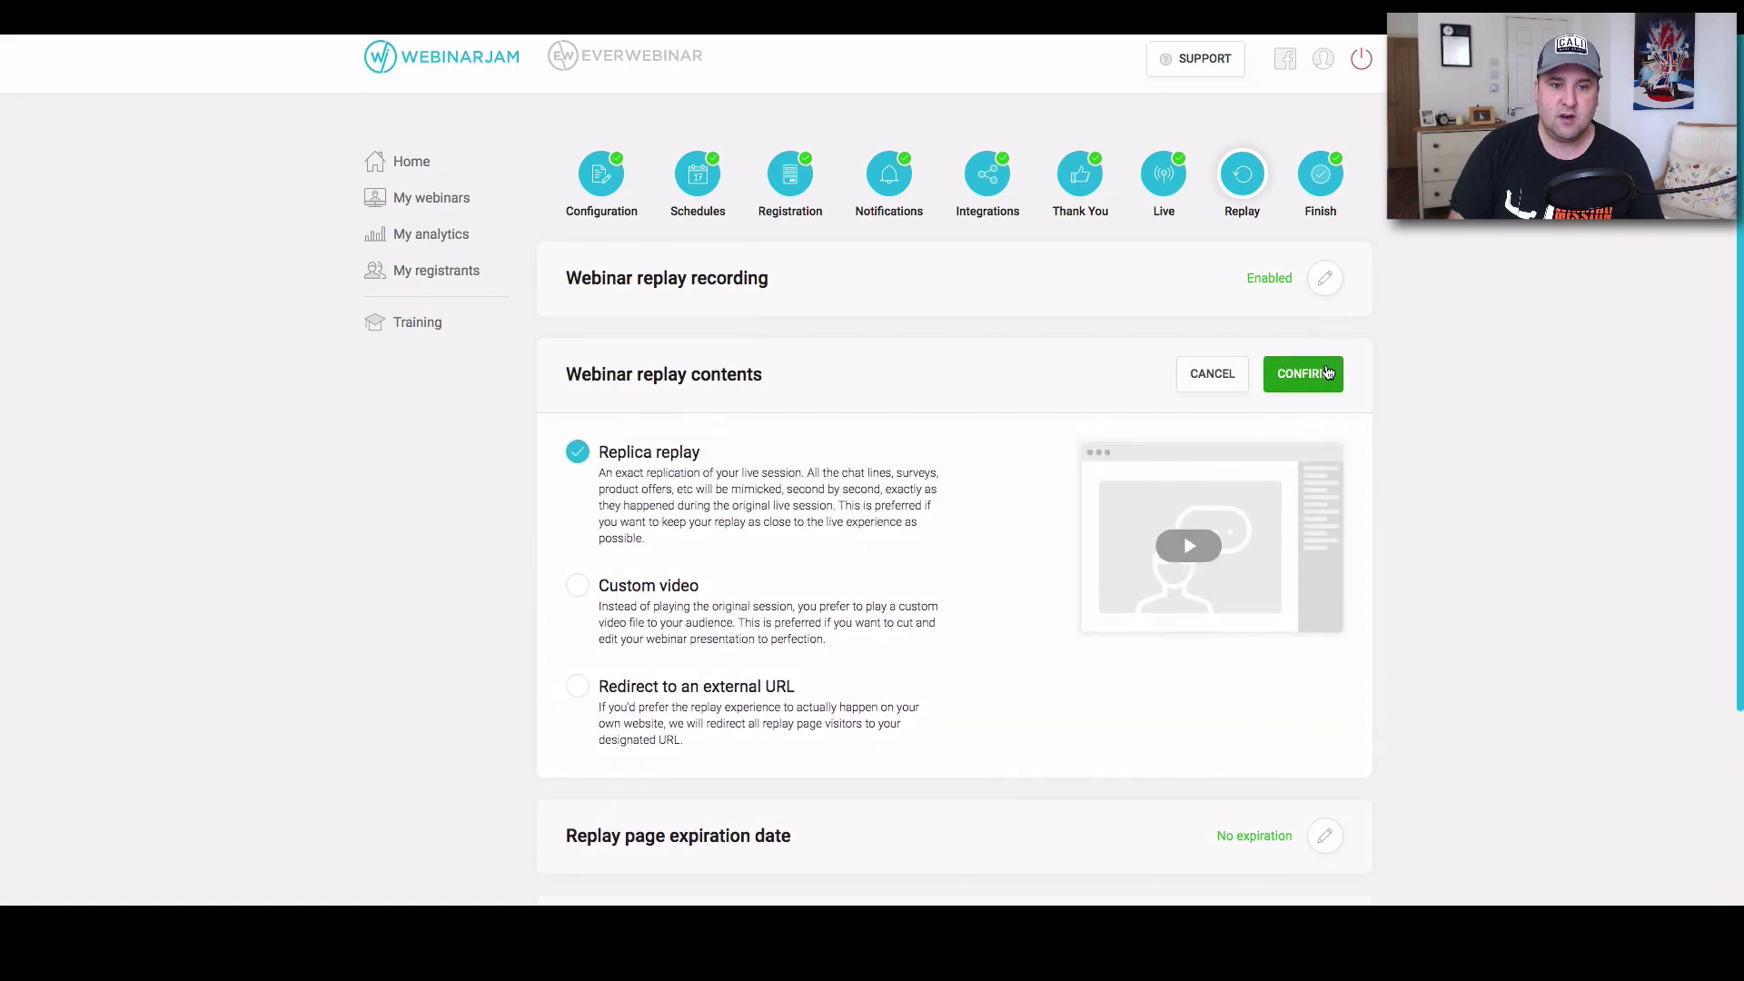
left_click(1326, 372)
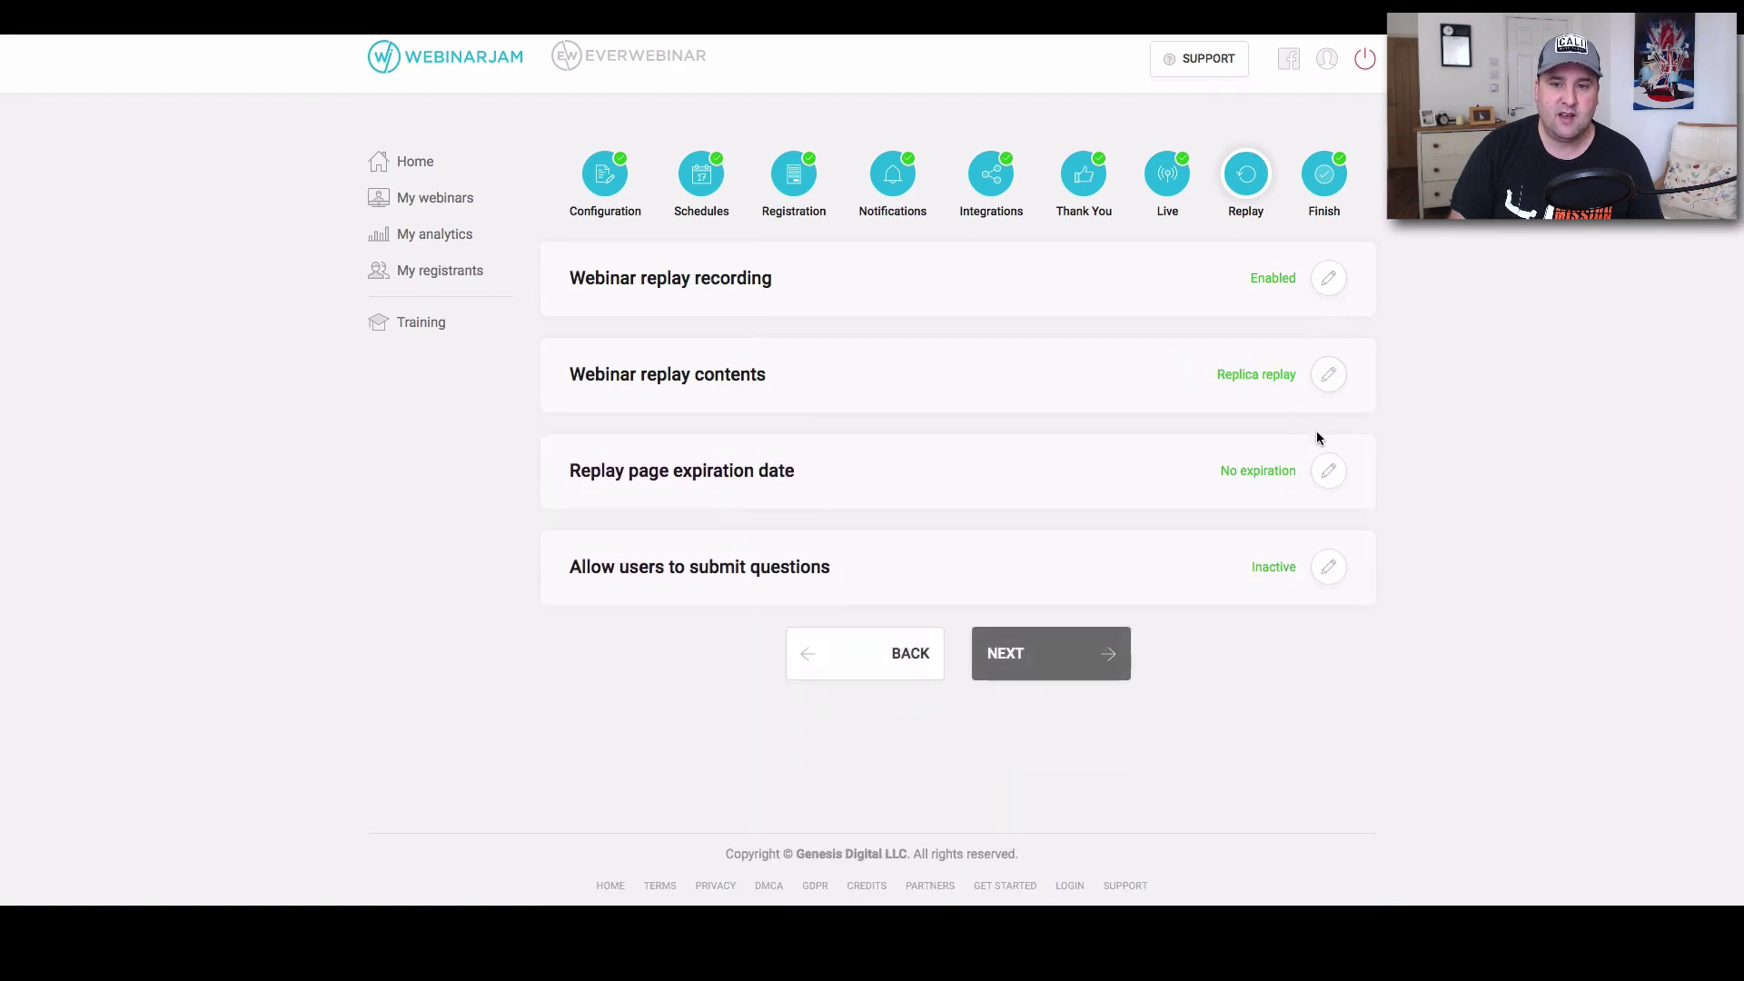
left_click(1328, 468)
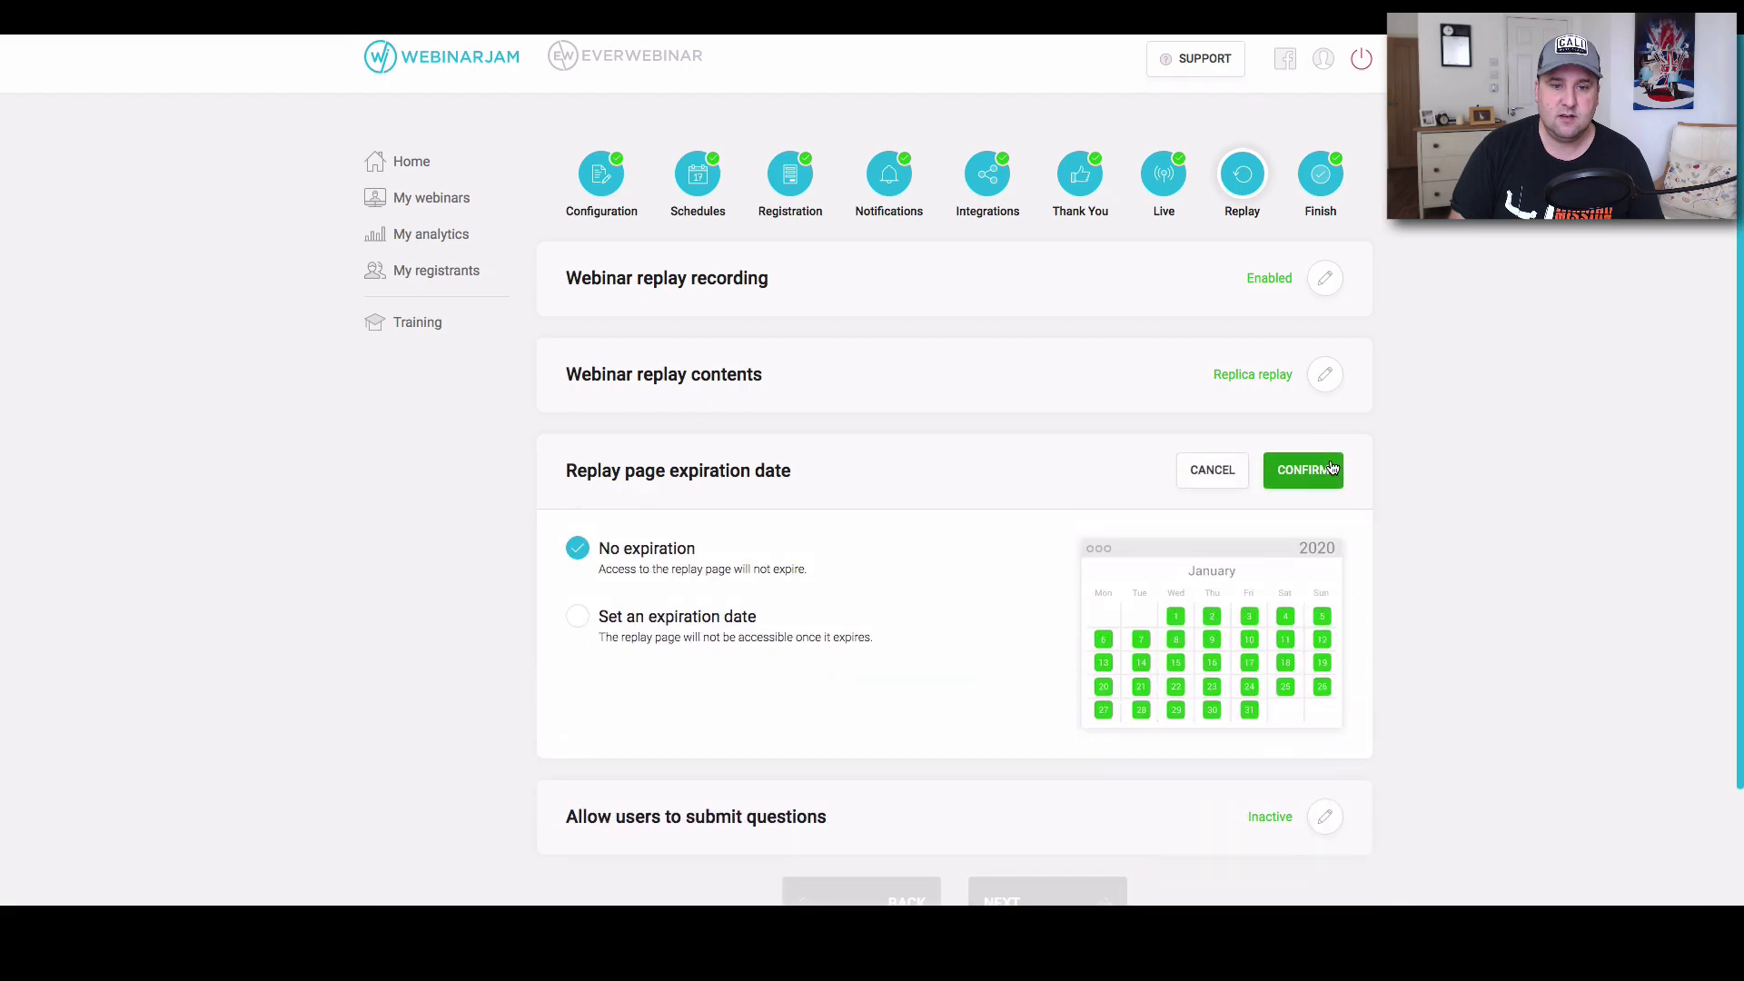
left_click(1329, 469)
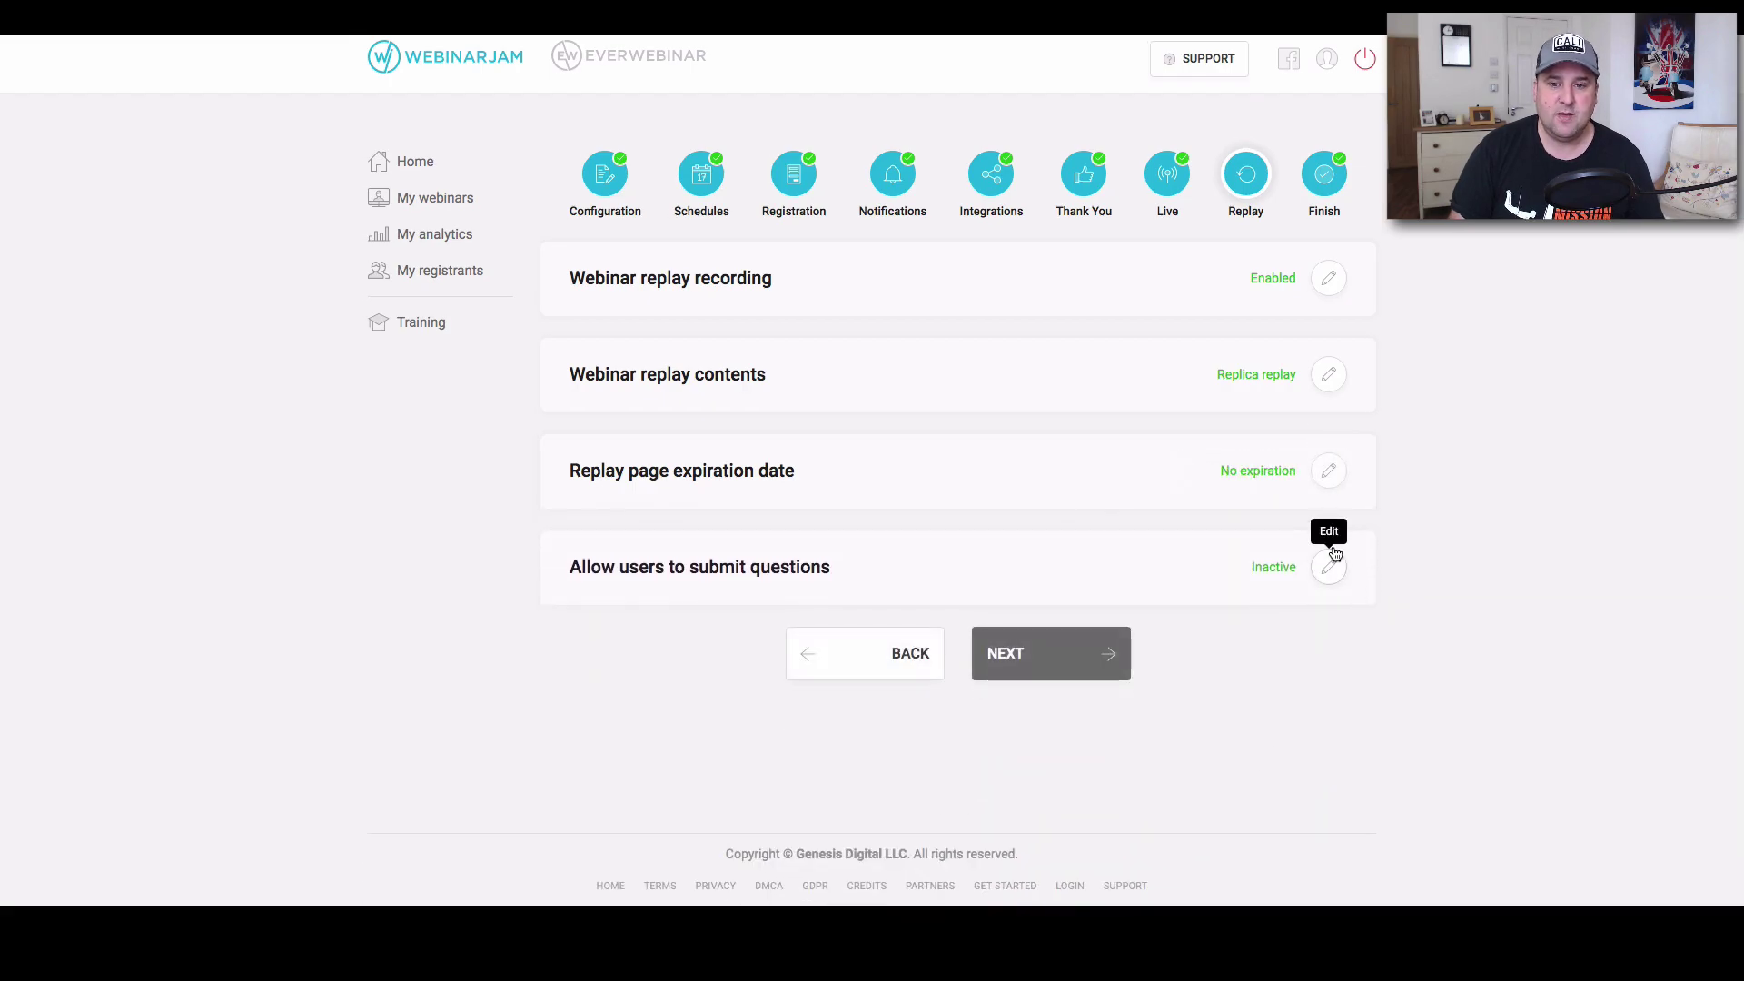
left_click(1049, 652)
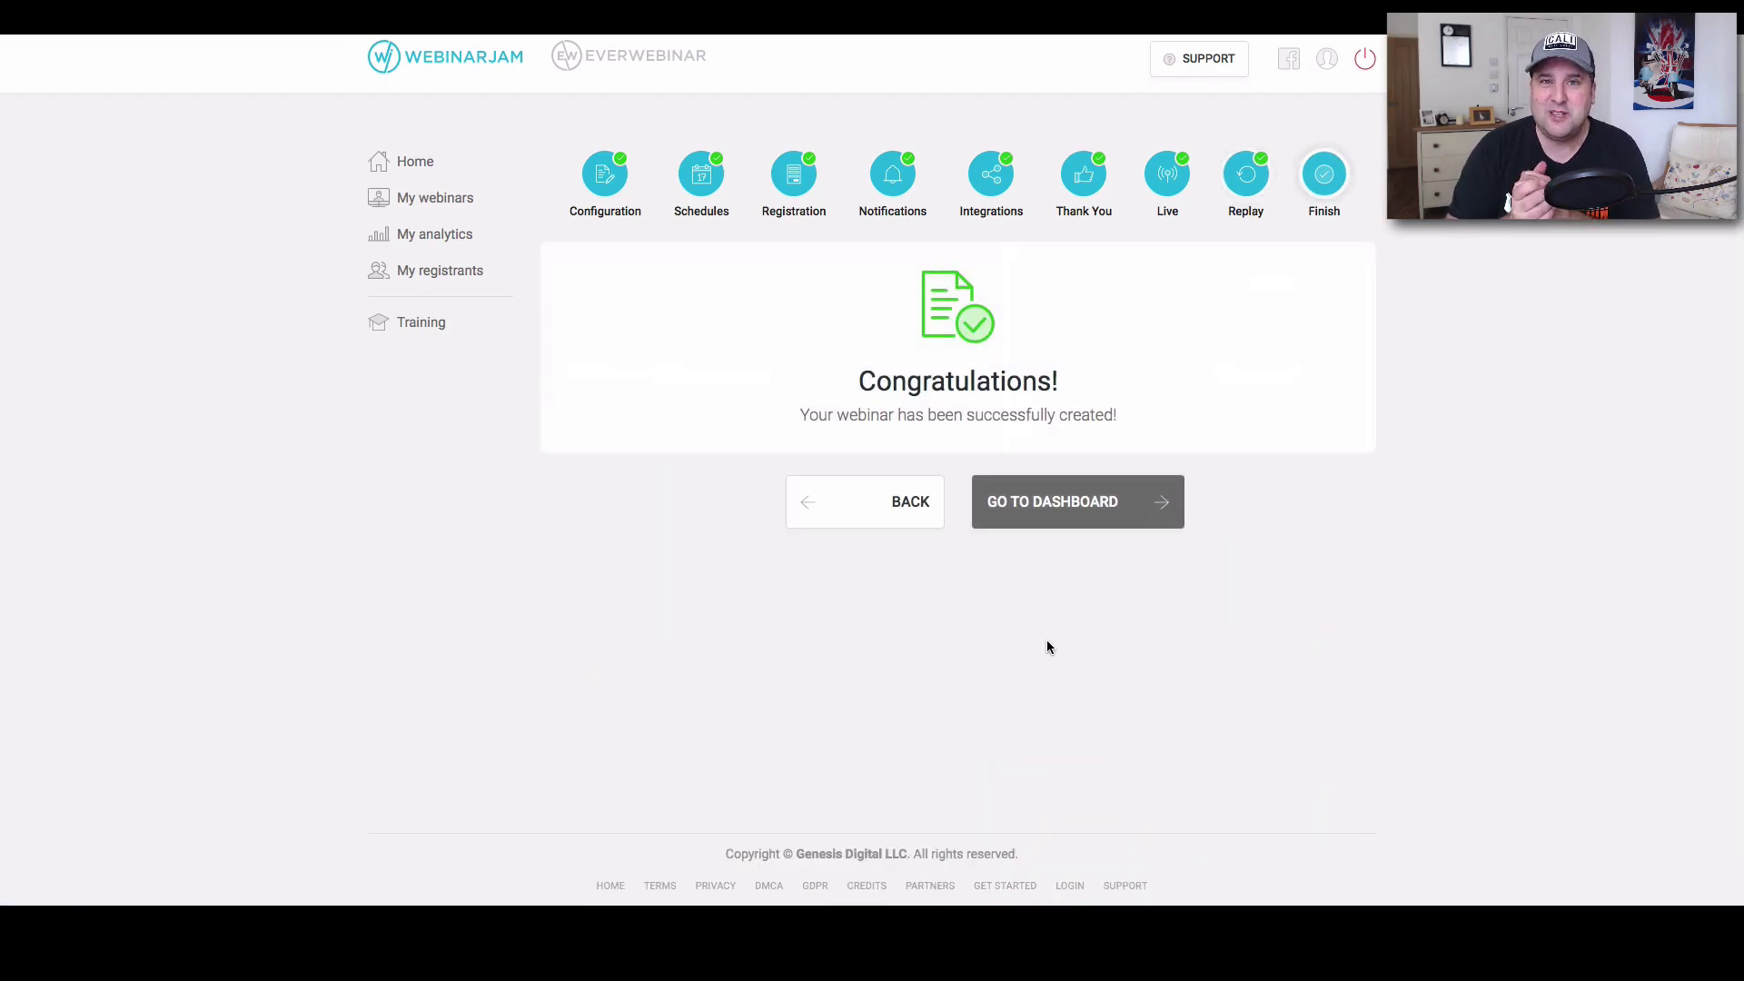
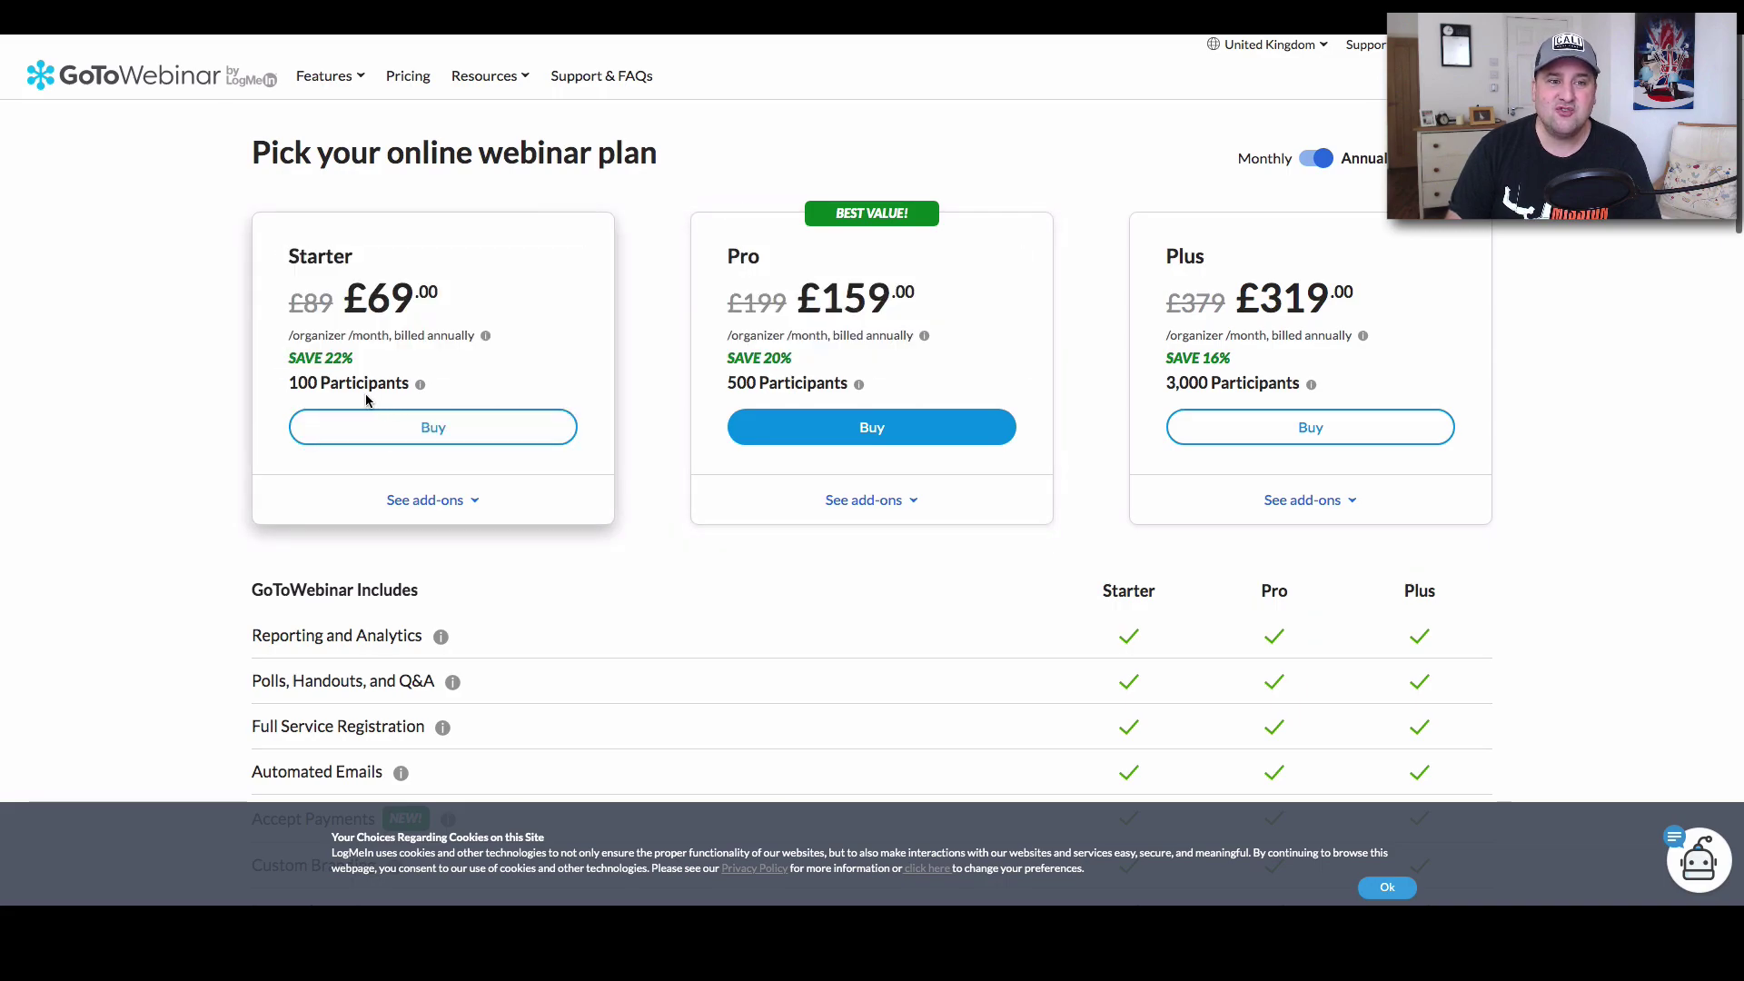
Check the GoToWebinar Starter plan's annual price of £69 for 100 participants.
mouse_move(369, 395)
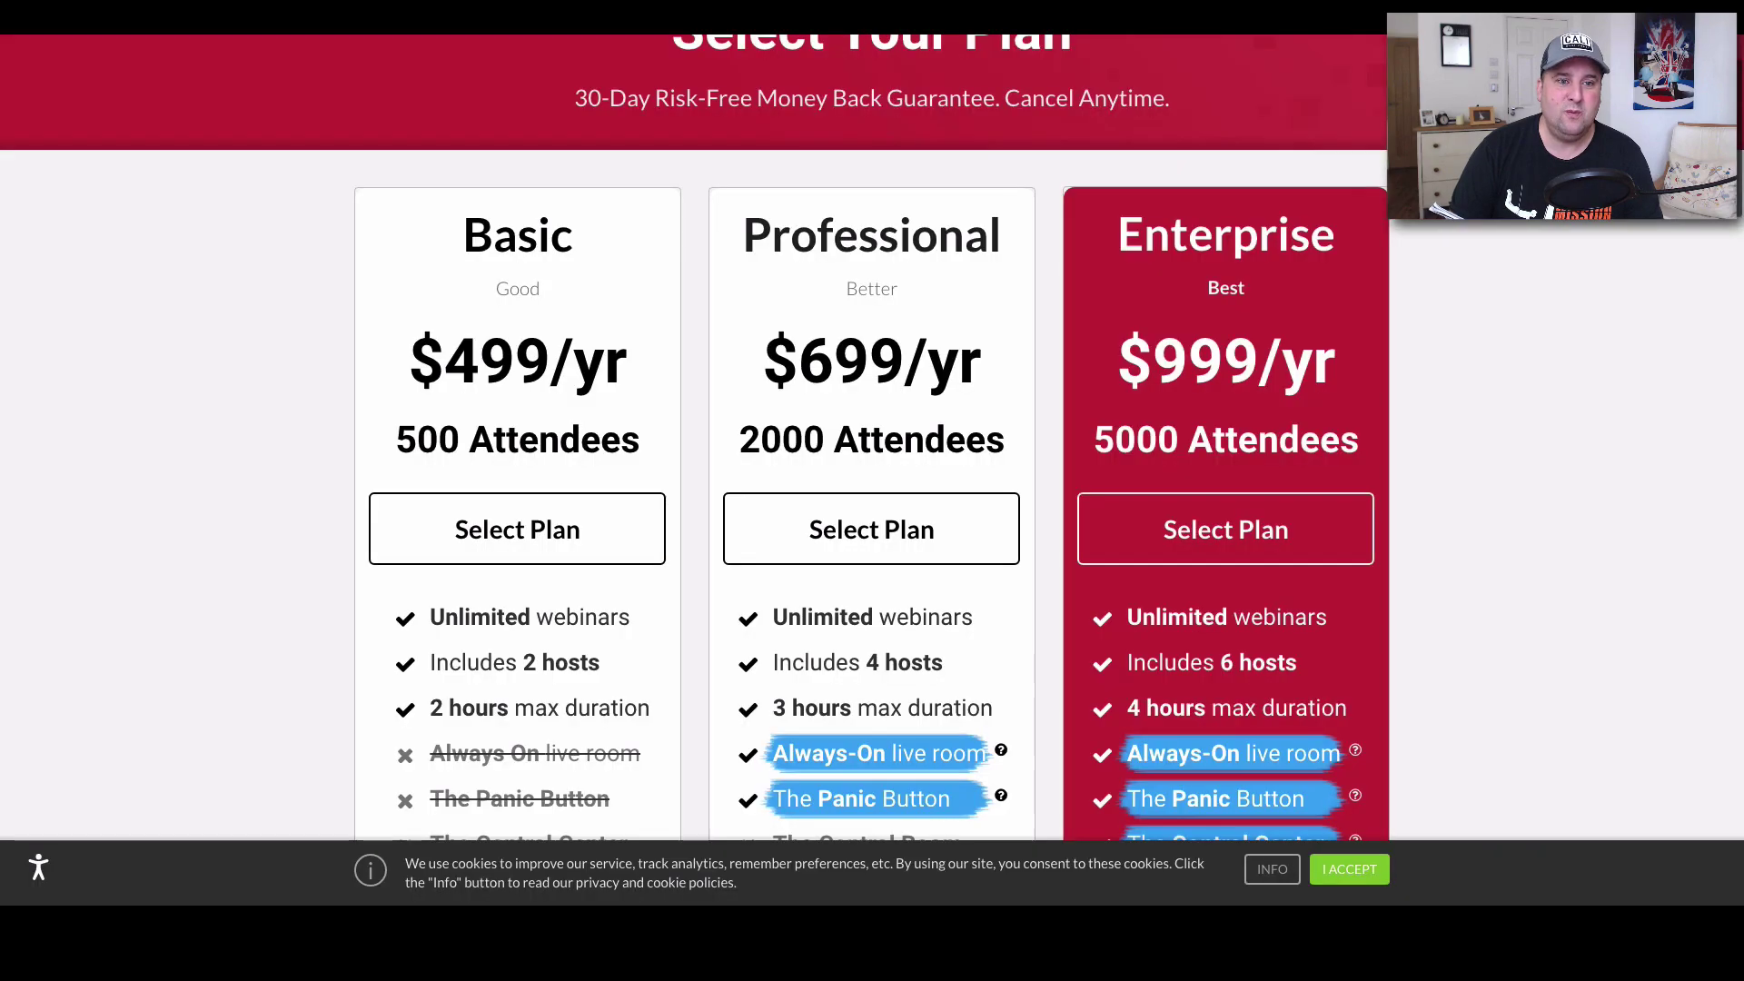
Highlight the '500 Attendees' figure on WebinarJam's Basic plan card.
left_click_drag(409, 432, 633, 400)
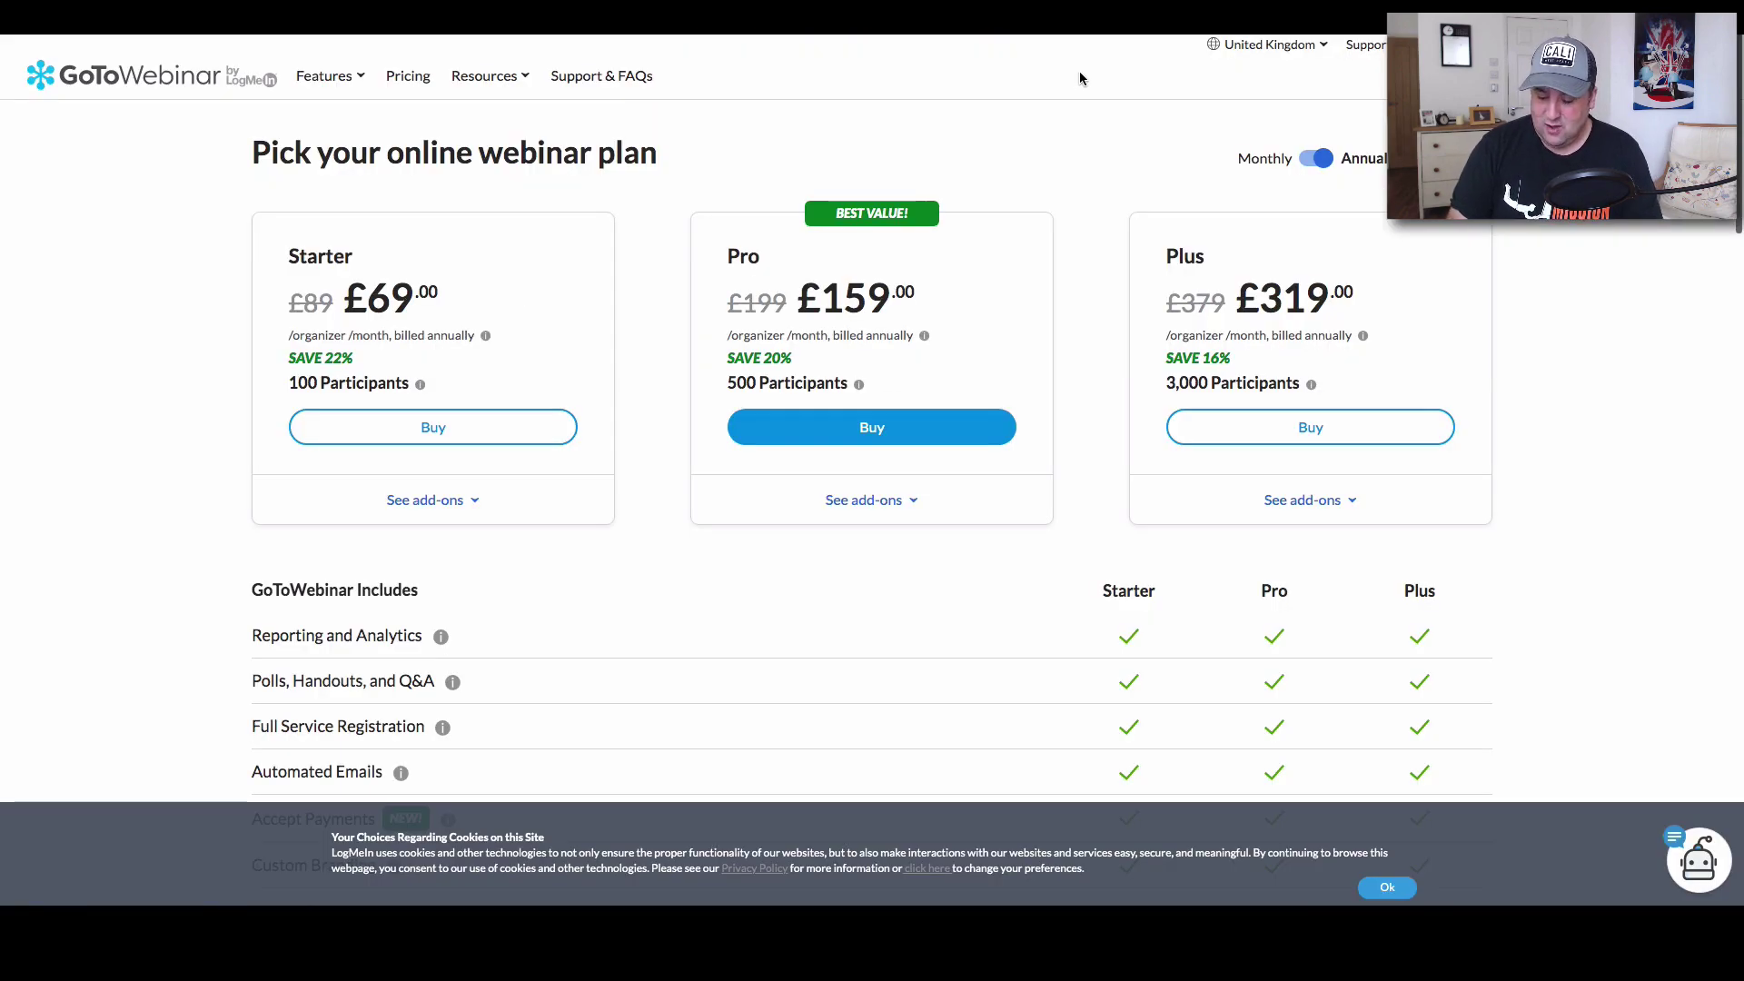
Show GoToWebinar's monthly plan prices, then switch back to annual billing.
mouse_move(1338, 327)
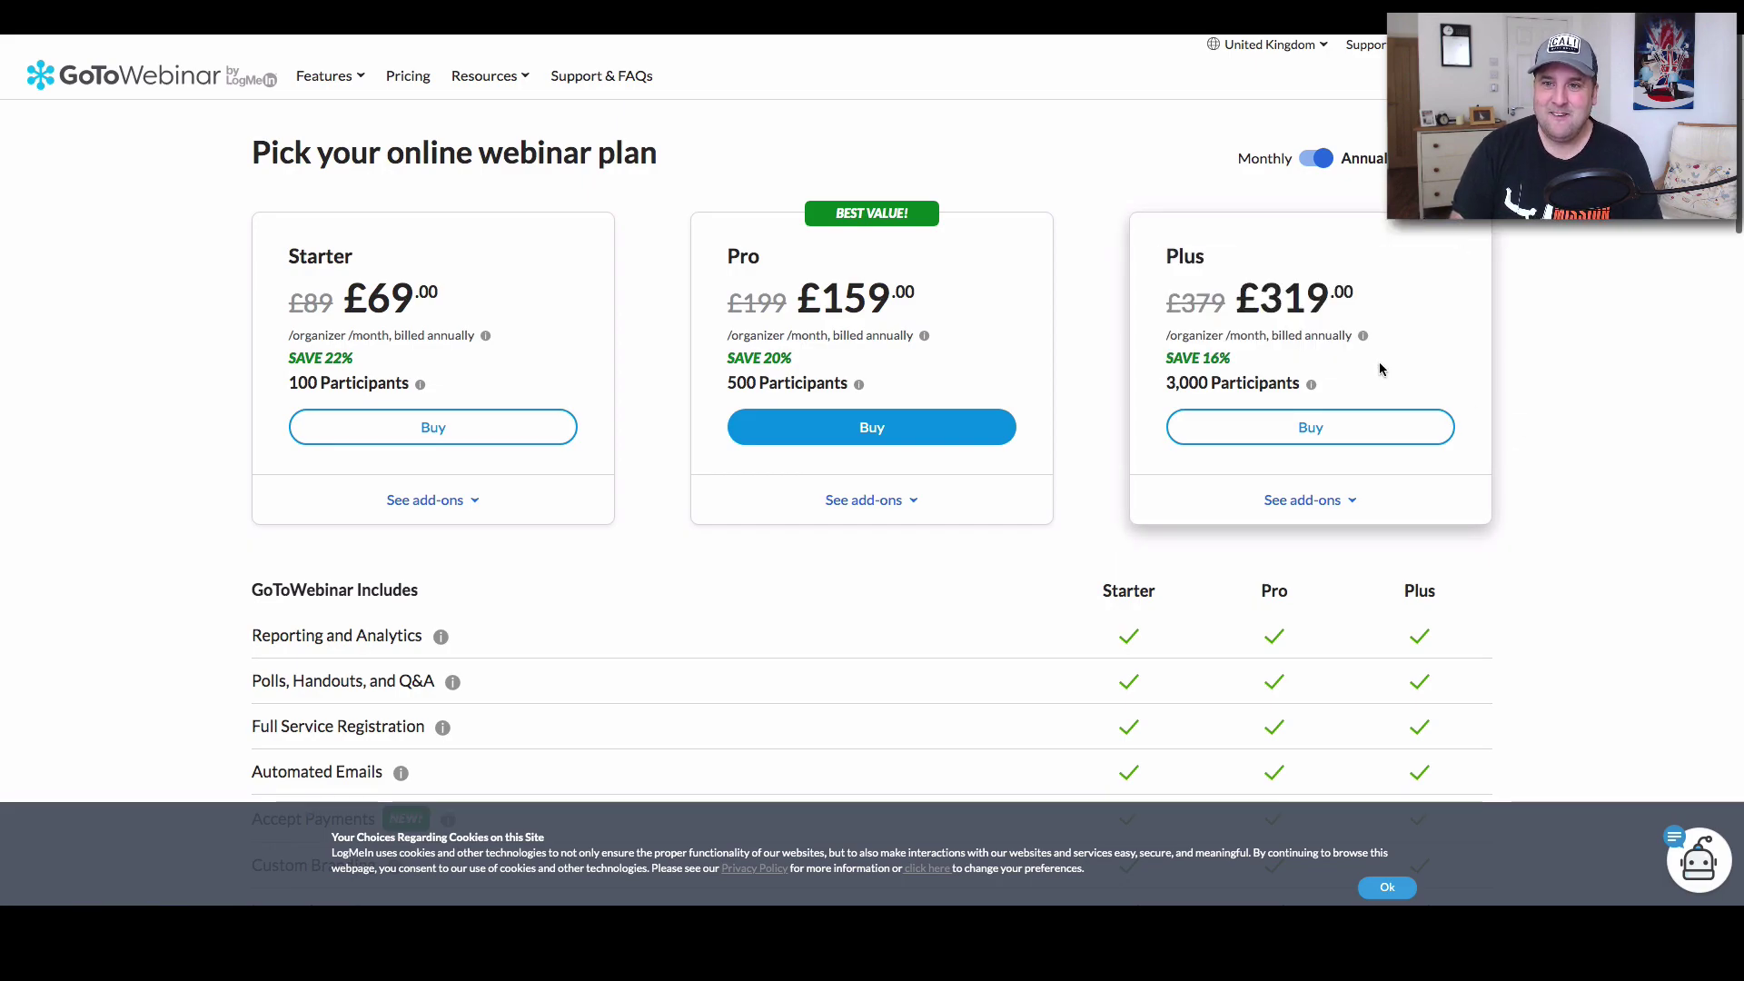
left_click(1314, 159)
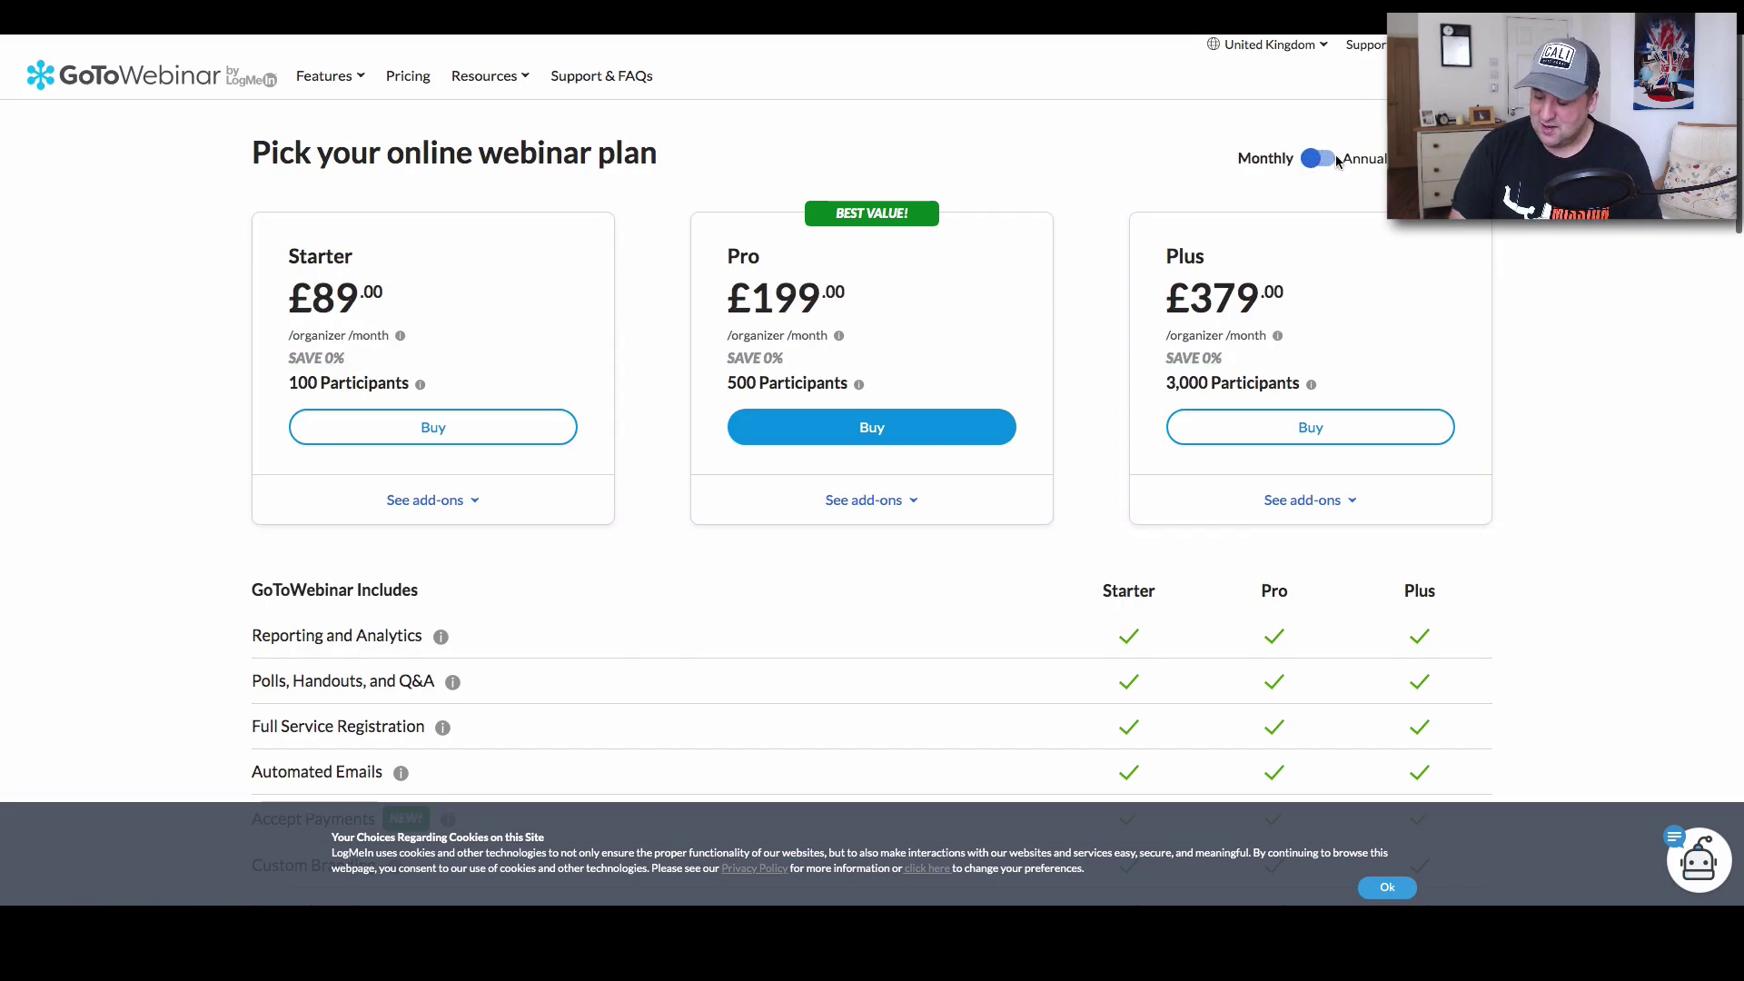
left_click(1333, 160)
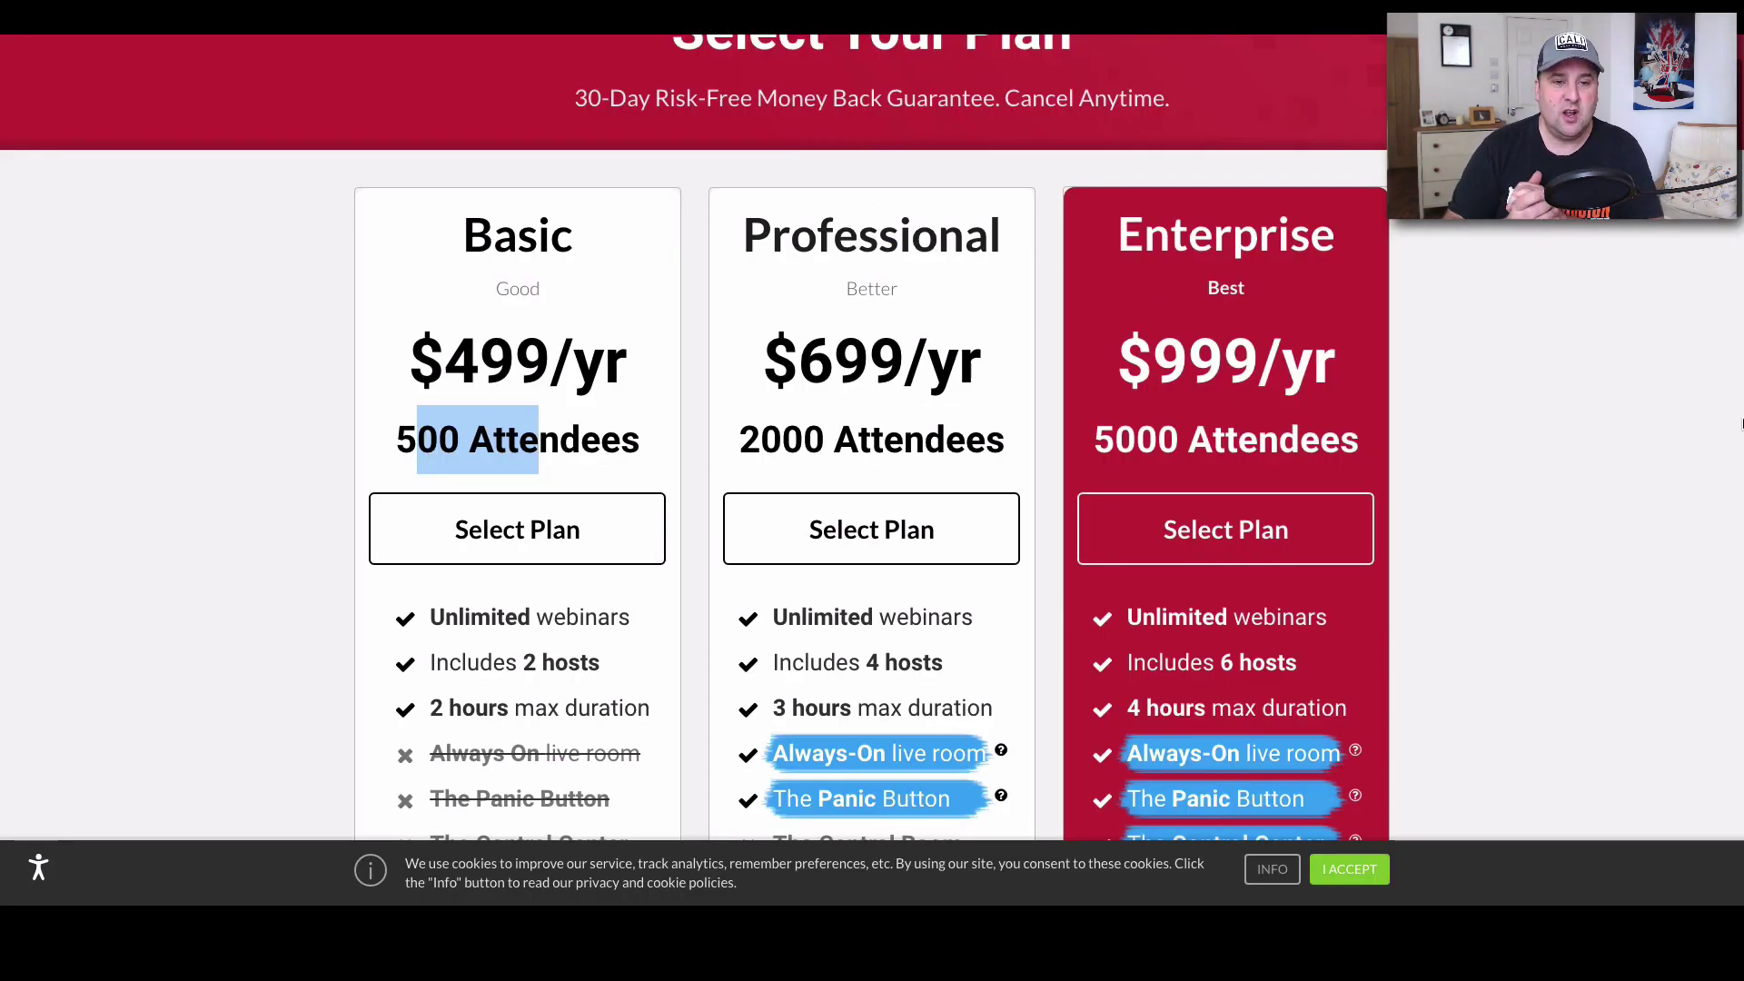
scroll(1185, 195, "down", 2)
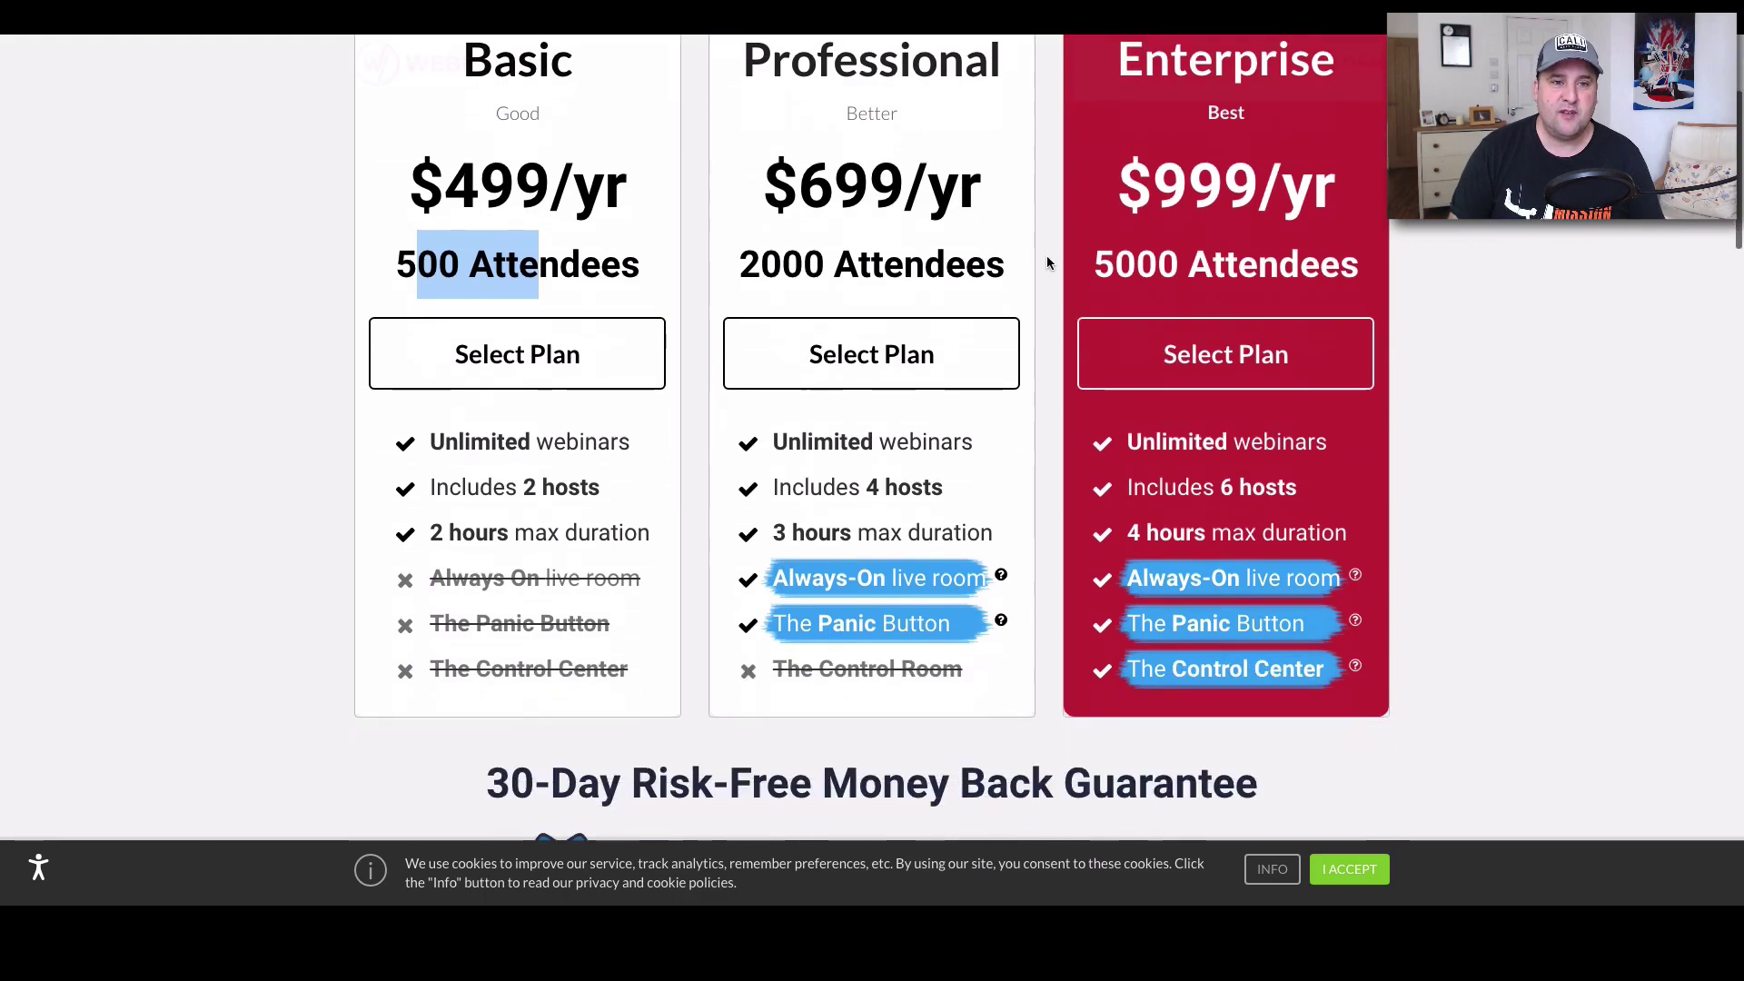
left_click(552, 261)
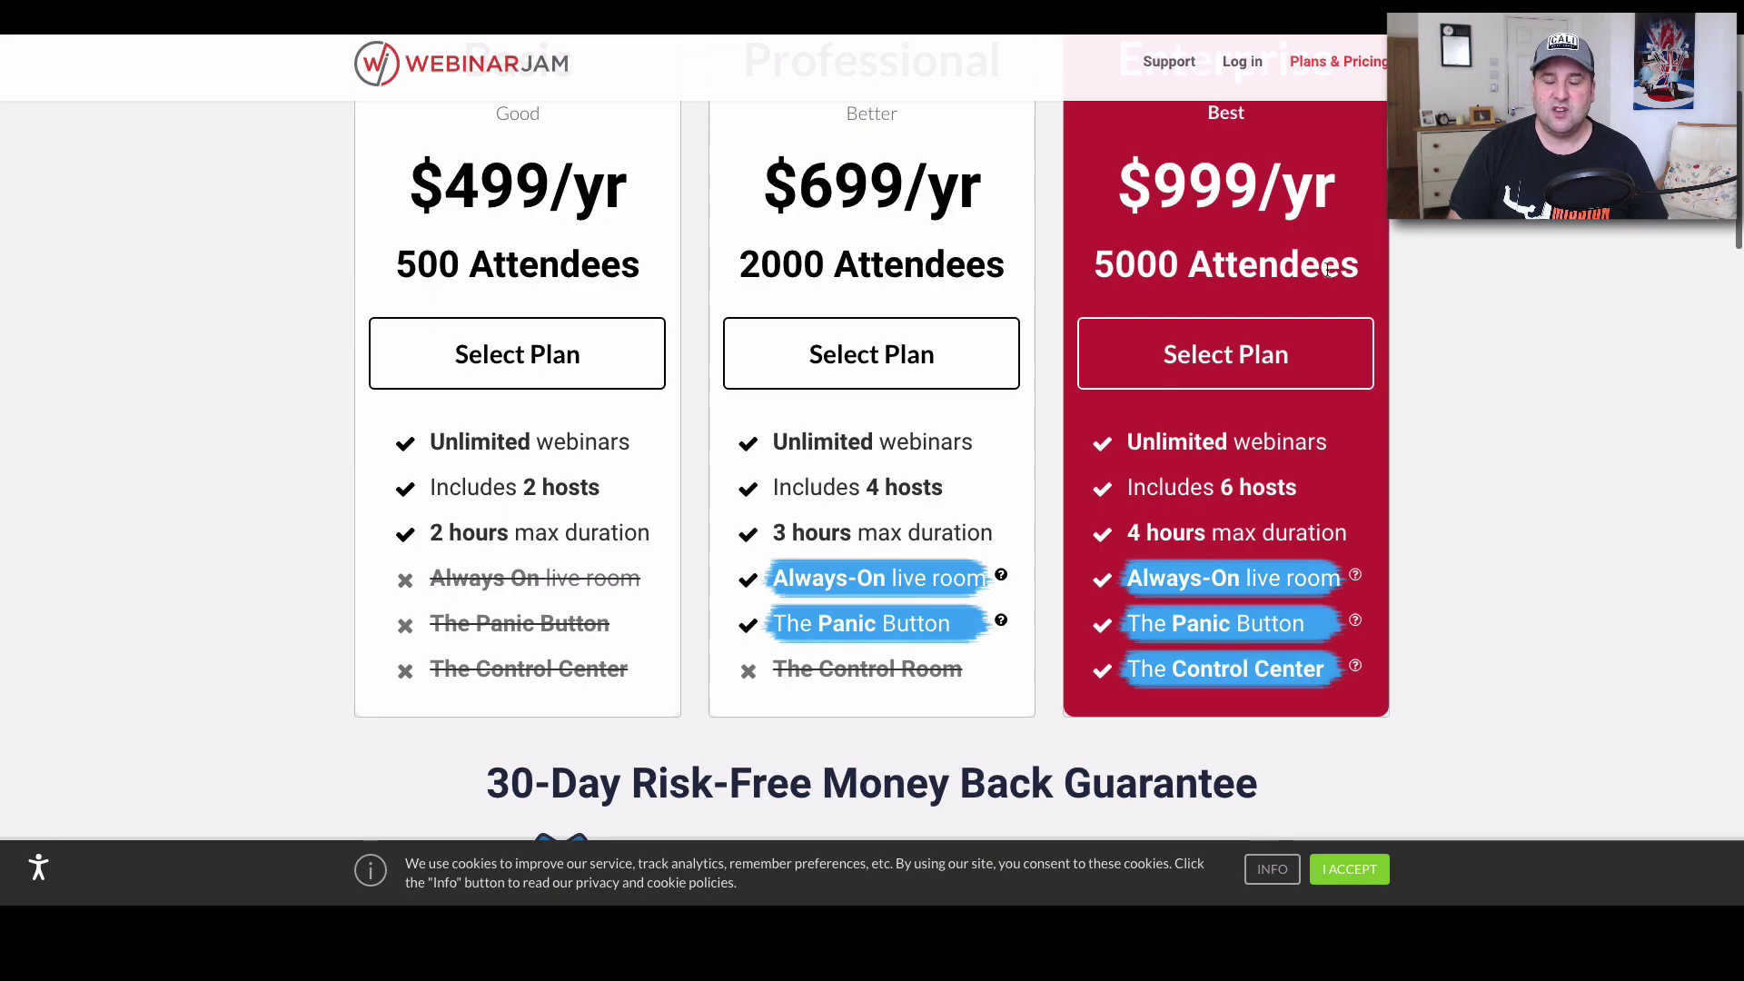
scroll(1327, 277, "up", 3)
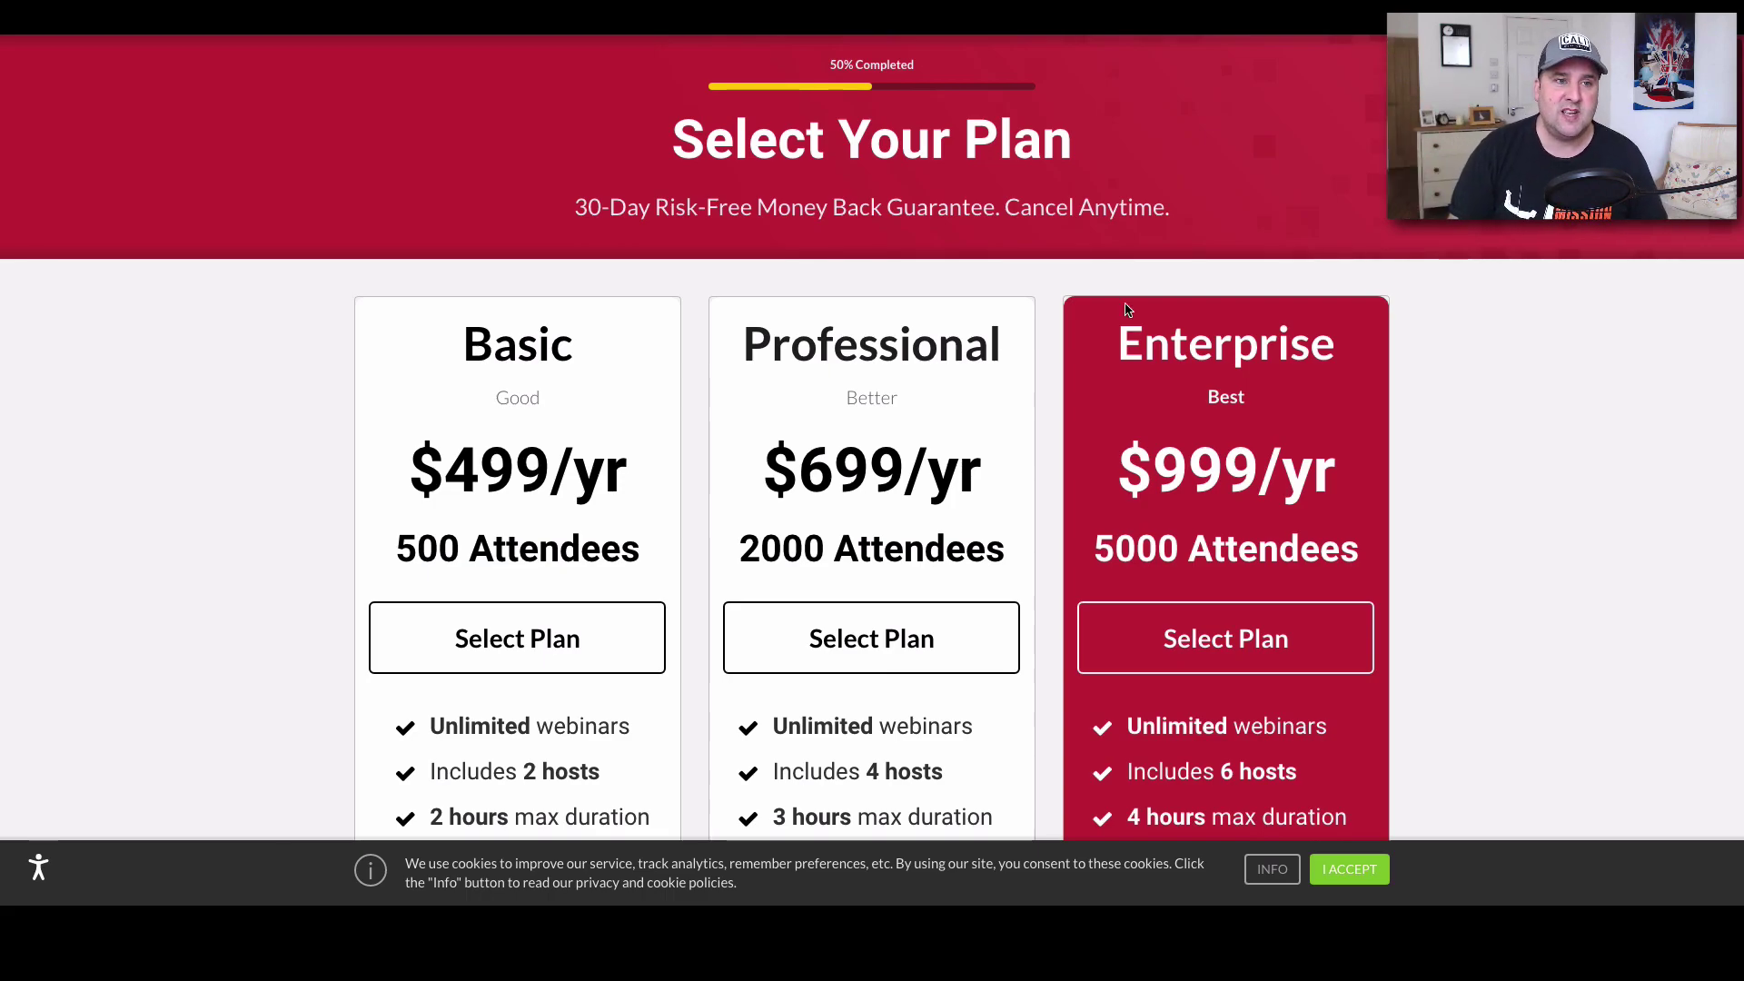
scroll(1335, 246, "down", 10)
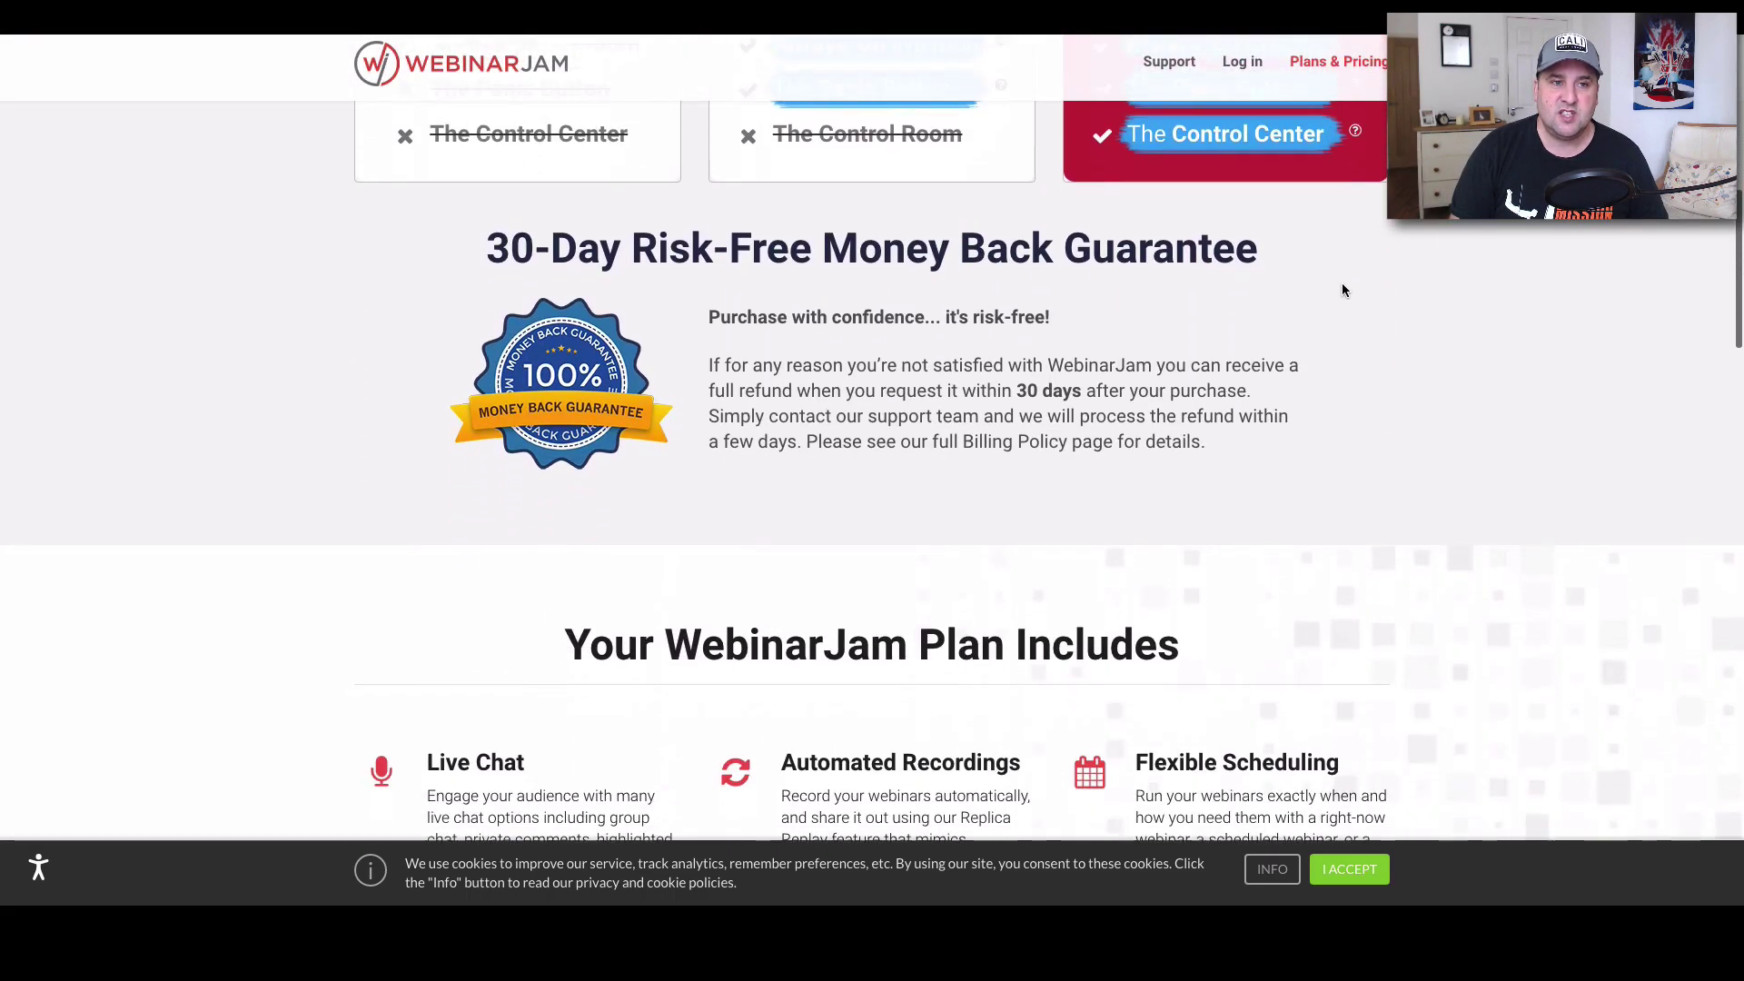
scroll(1027, 295, "up", 1)
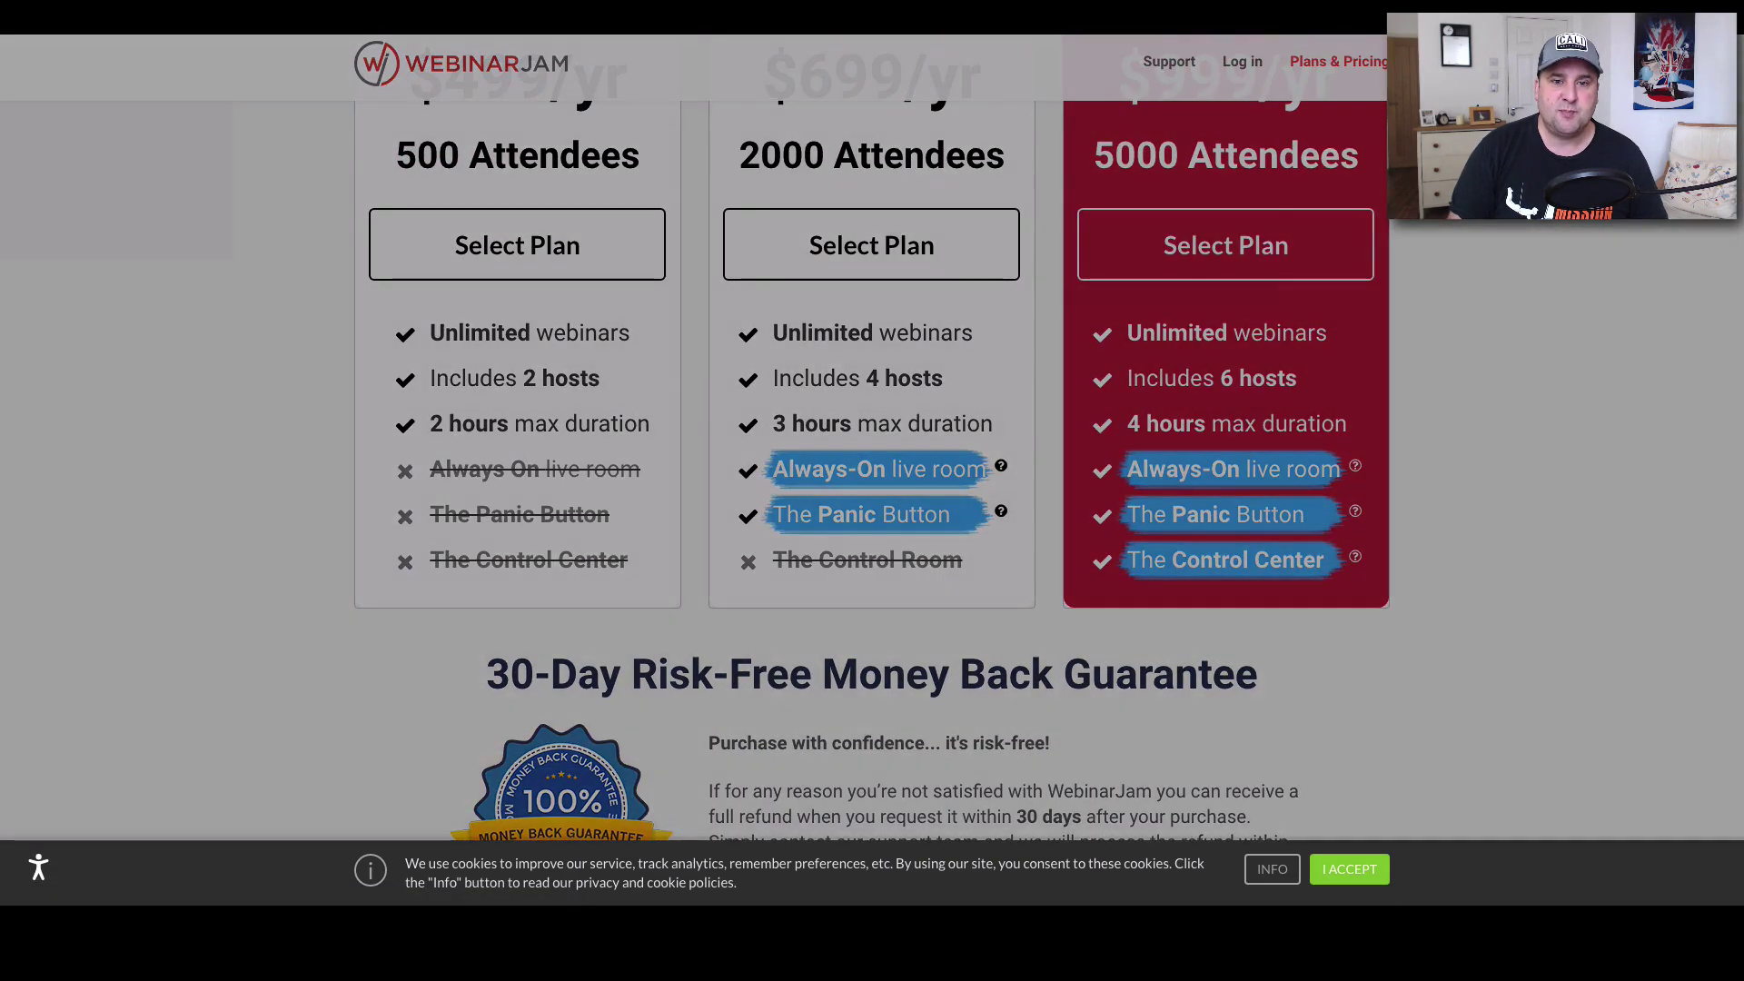
key("Escape")
scroll(663, 340, "down", 5)
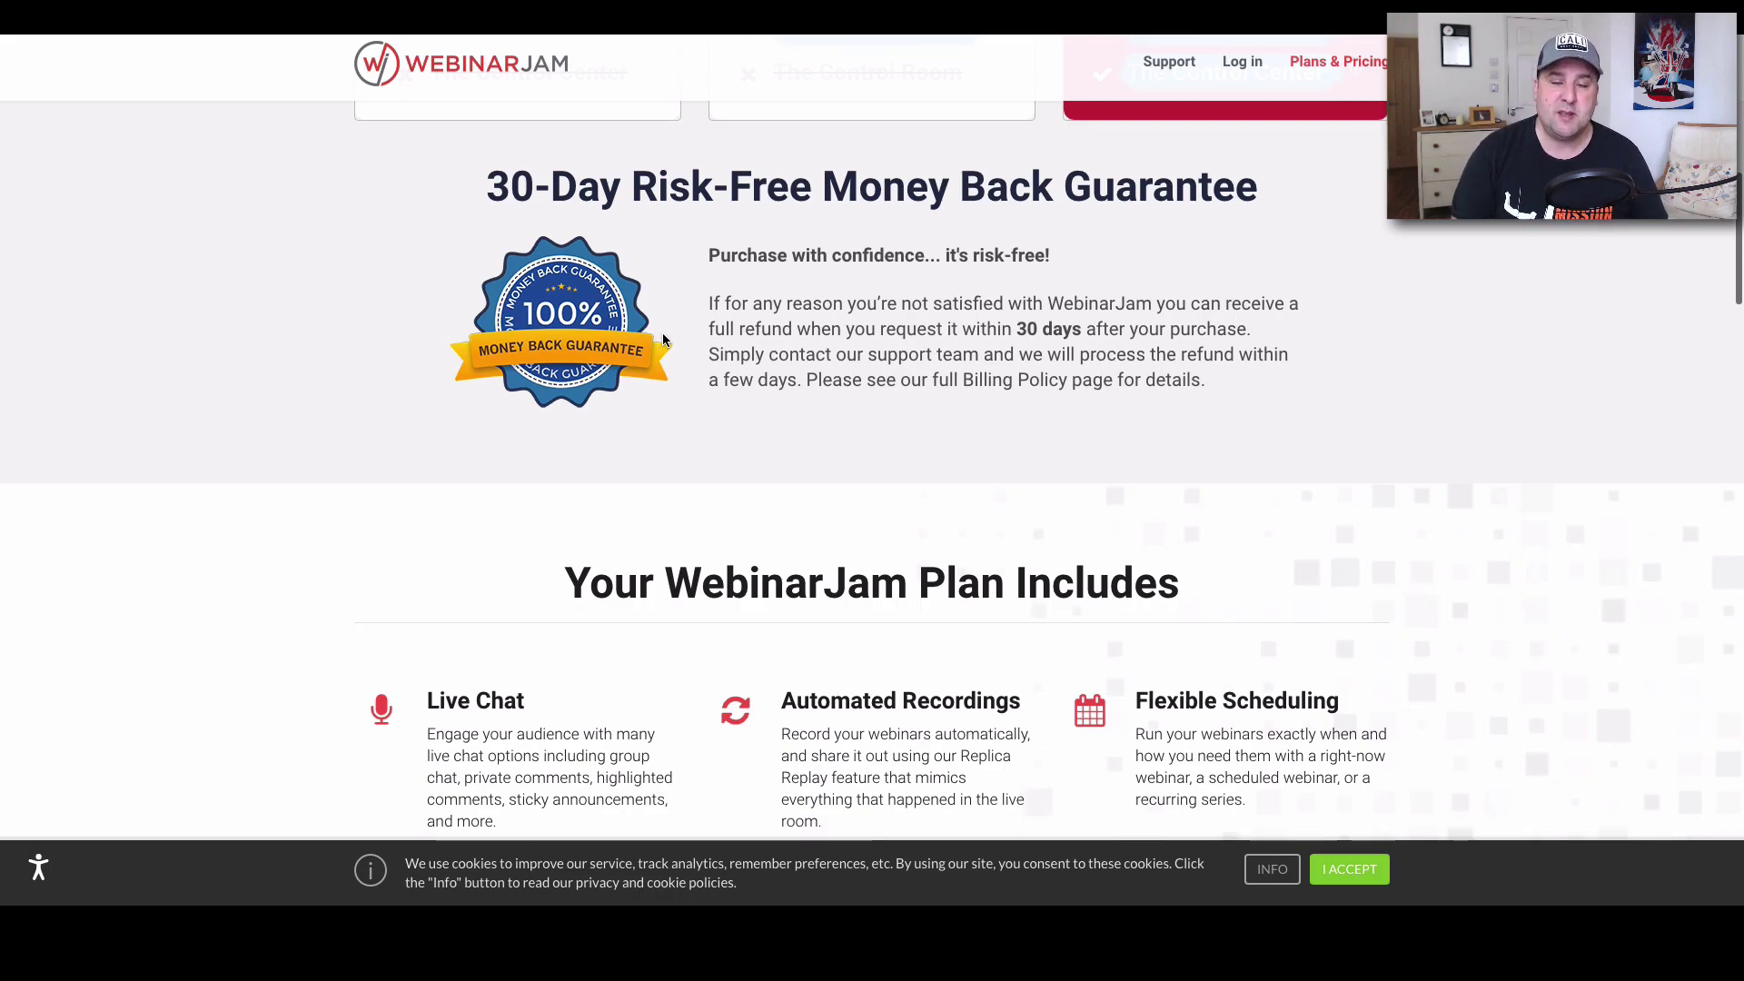
scroll(663, 340, "up", 6)
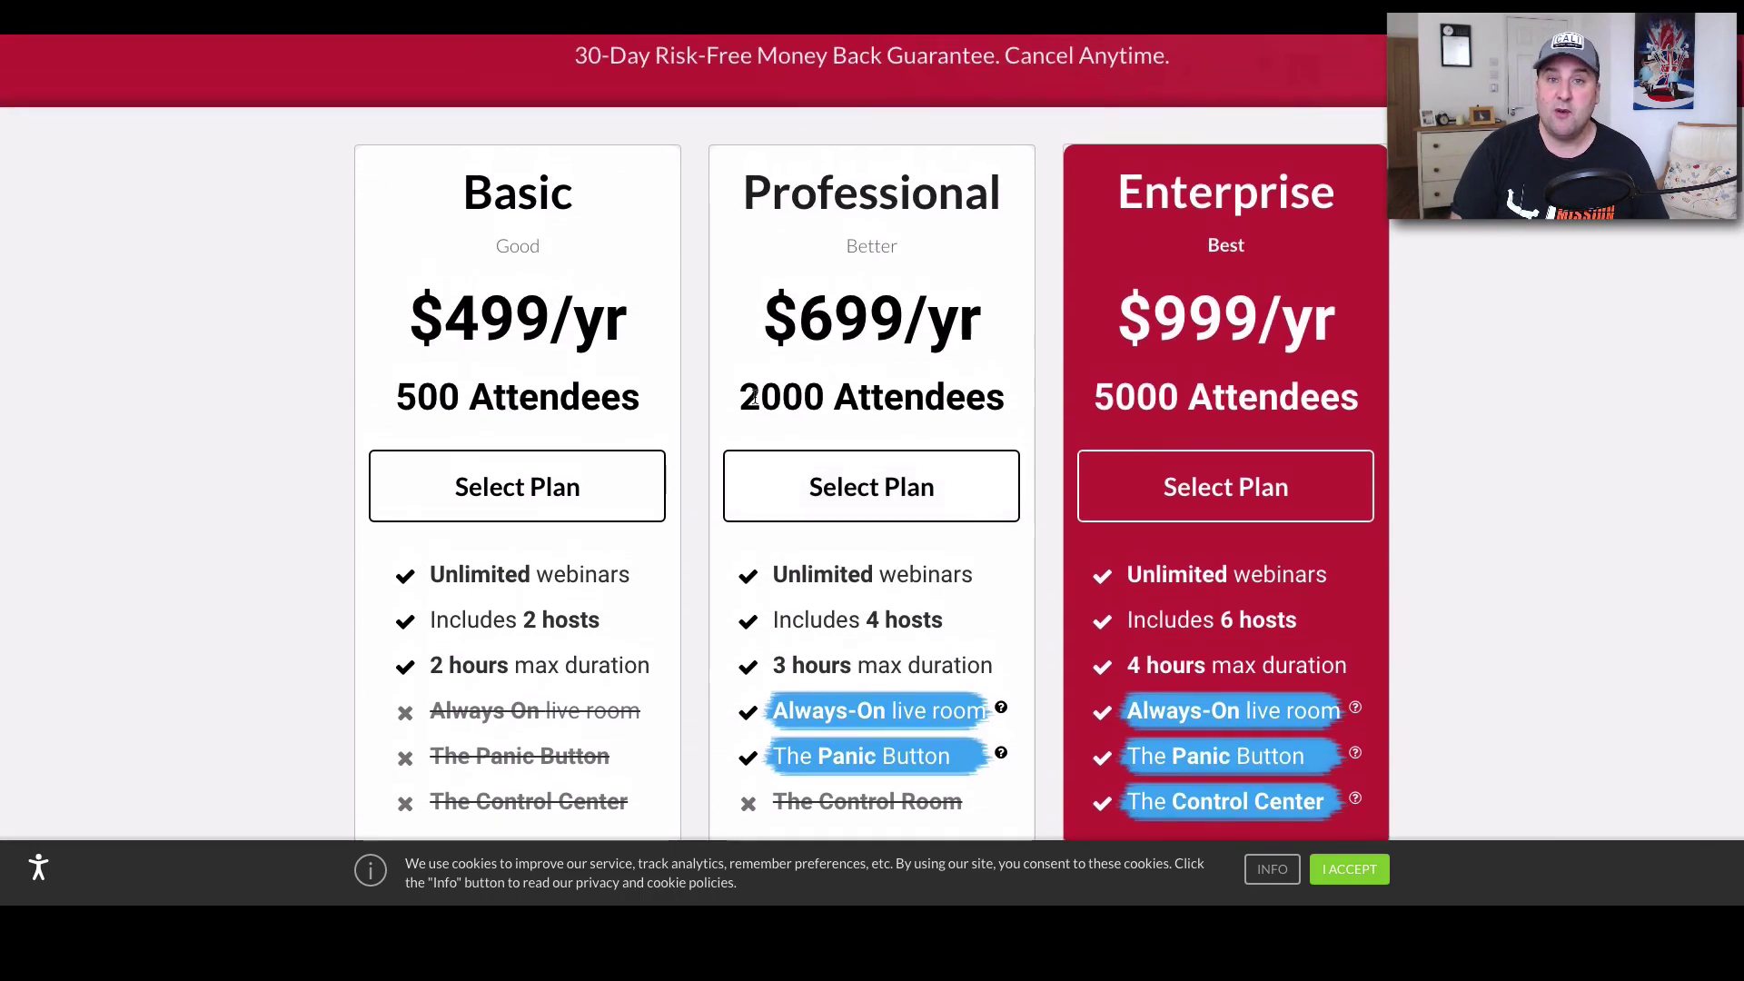
scroll(636, 418, "down", 2)
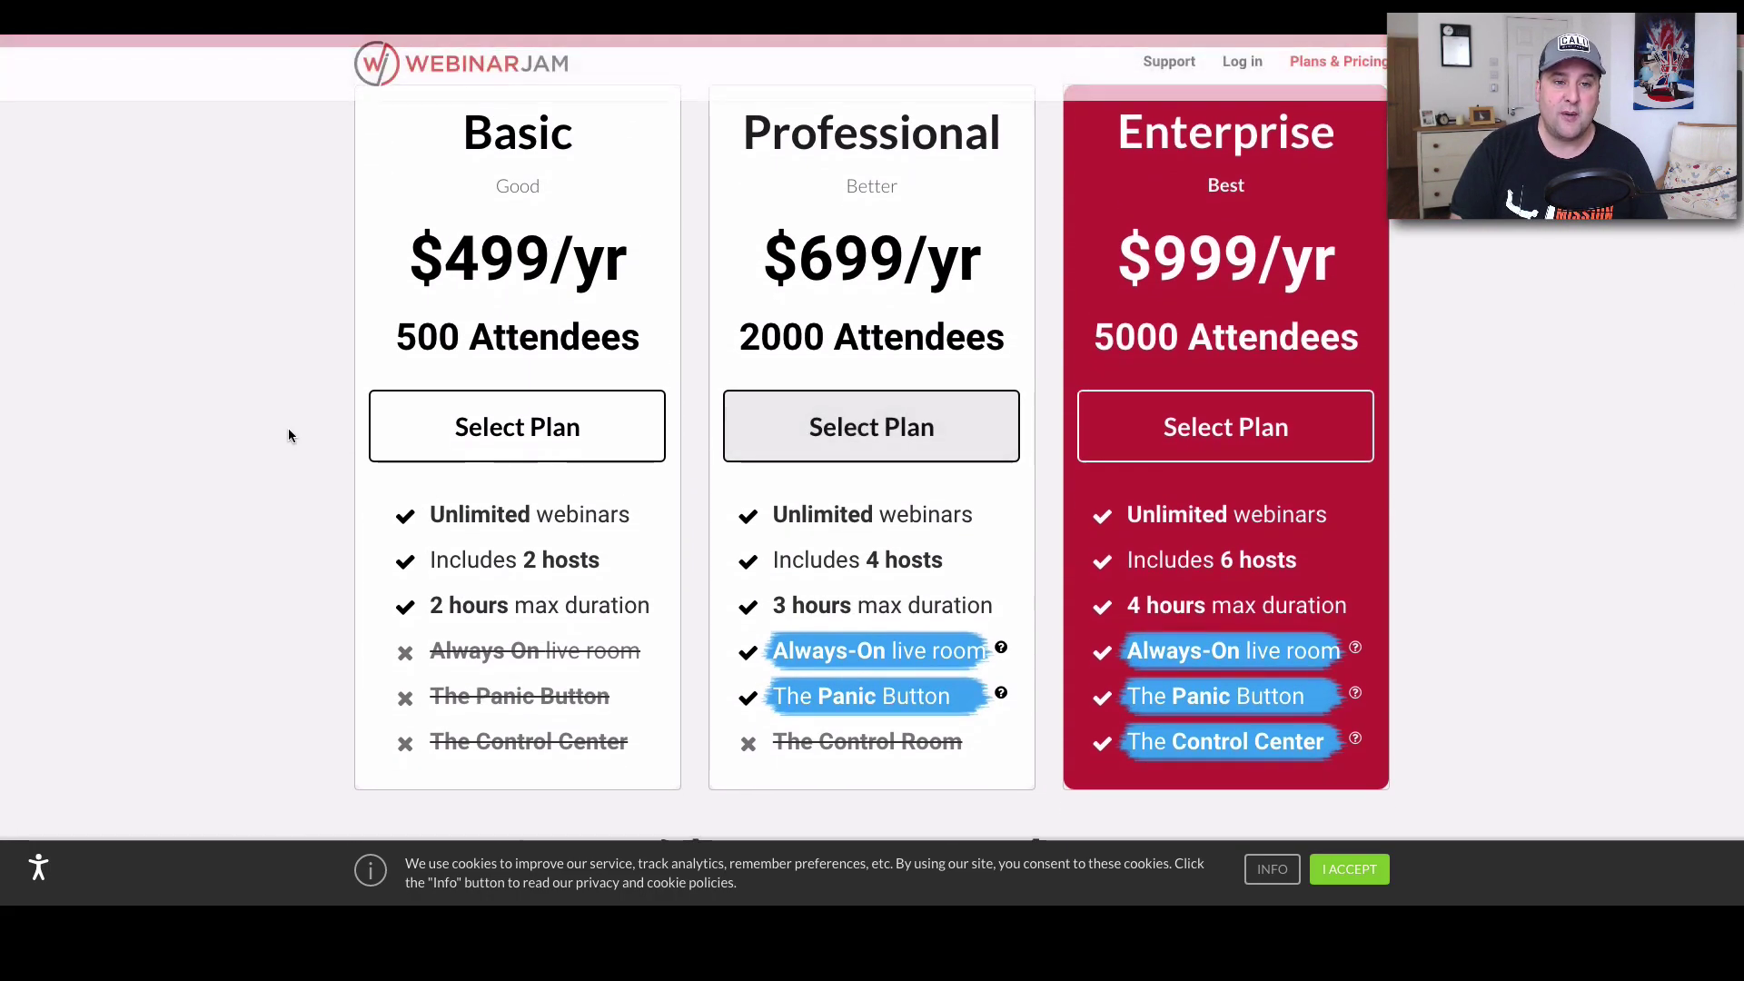
scroll(646, 471, "down", 3)
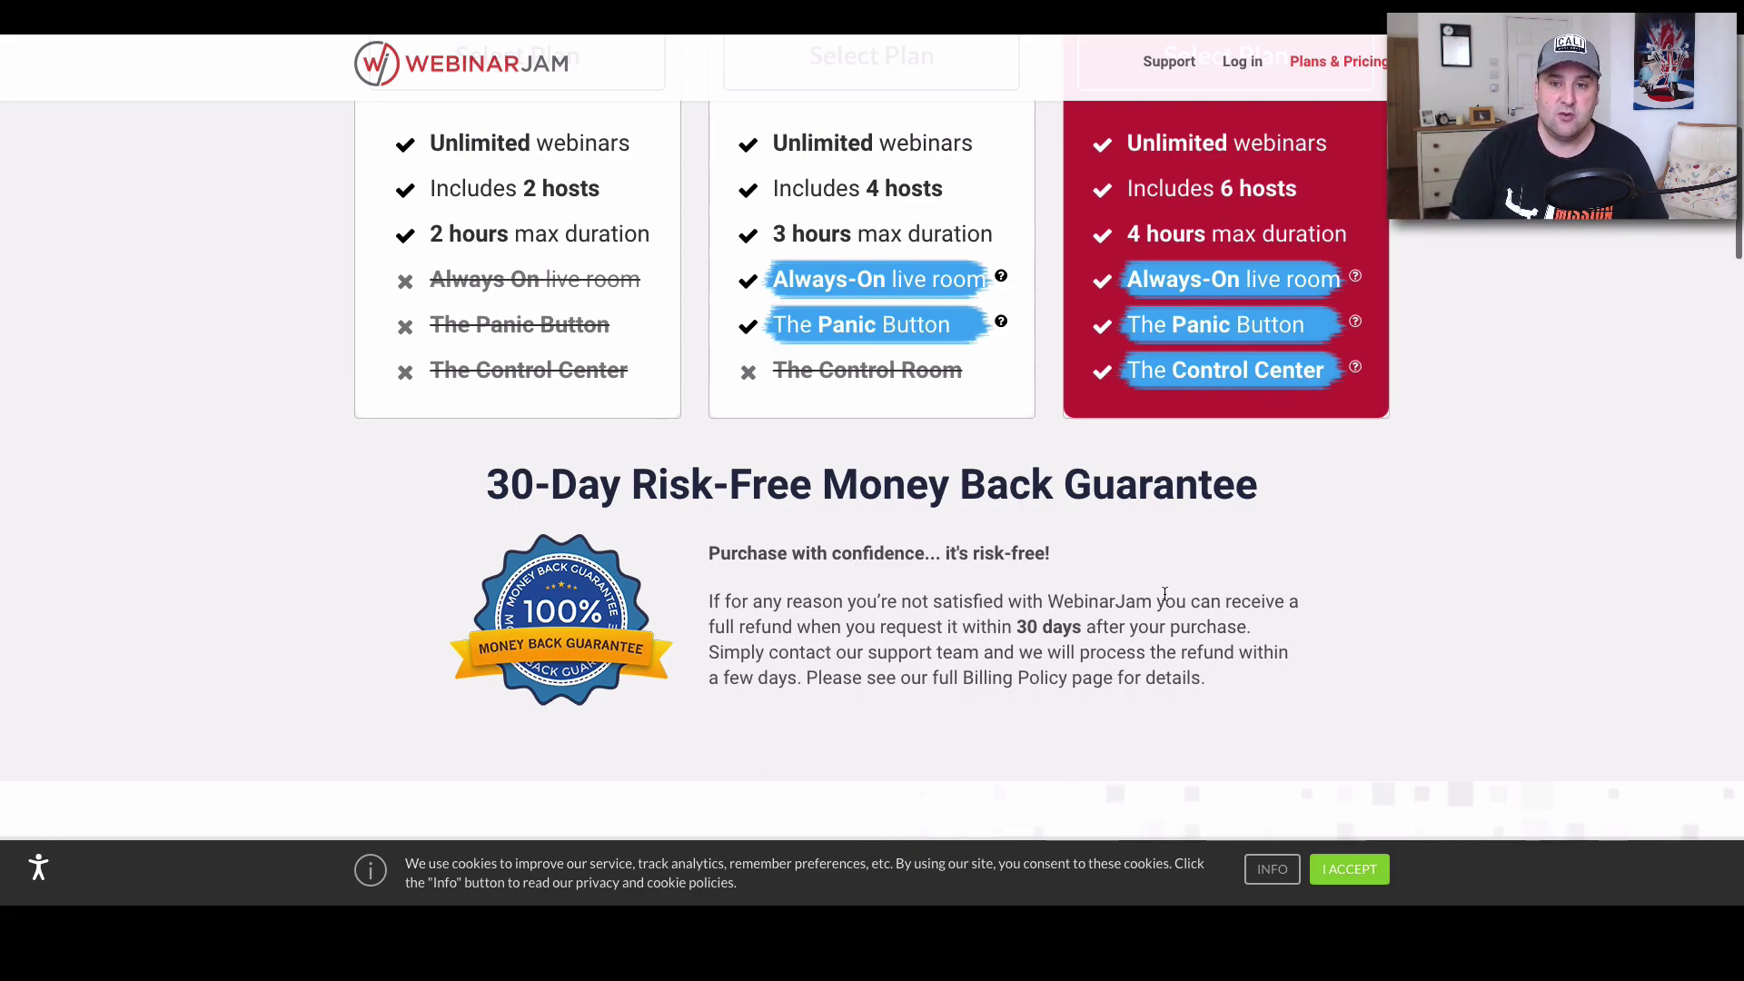
scroll(1181, 545, "down", 6)
scroll(1190, 488, "up", 13)
scroll(1192, 491, "down", 8)
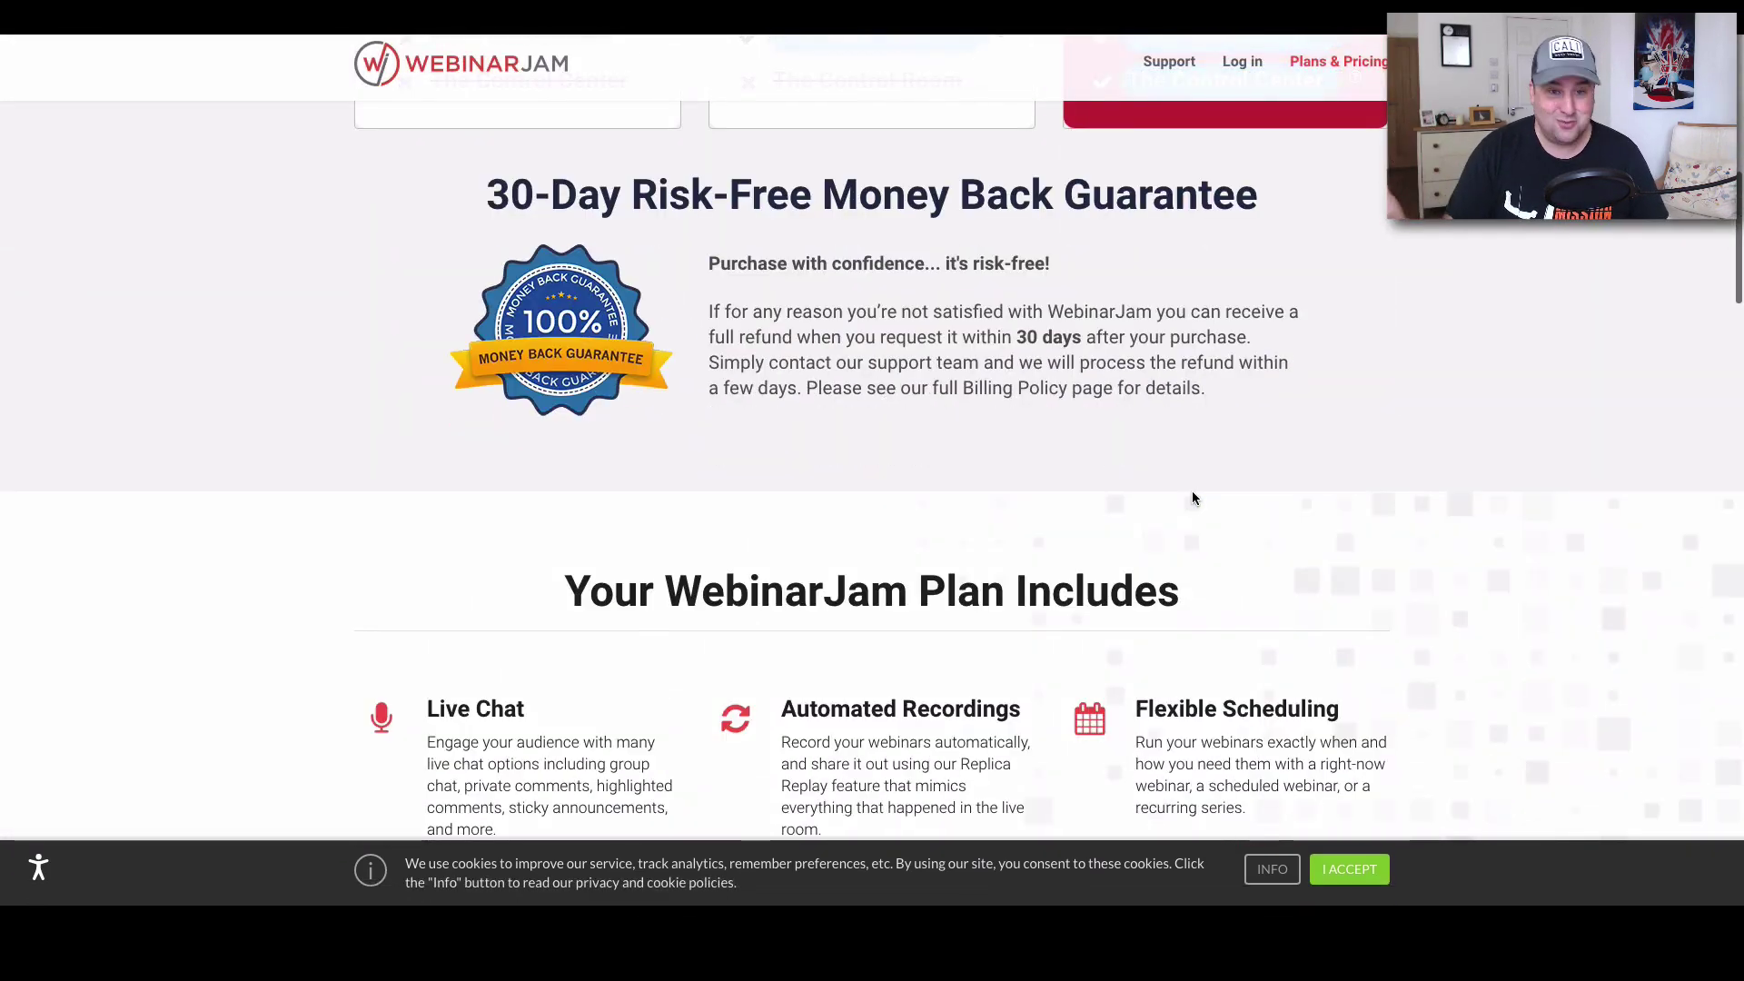
scroll(1185, 498, "down", 15)
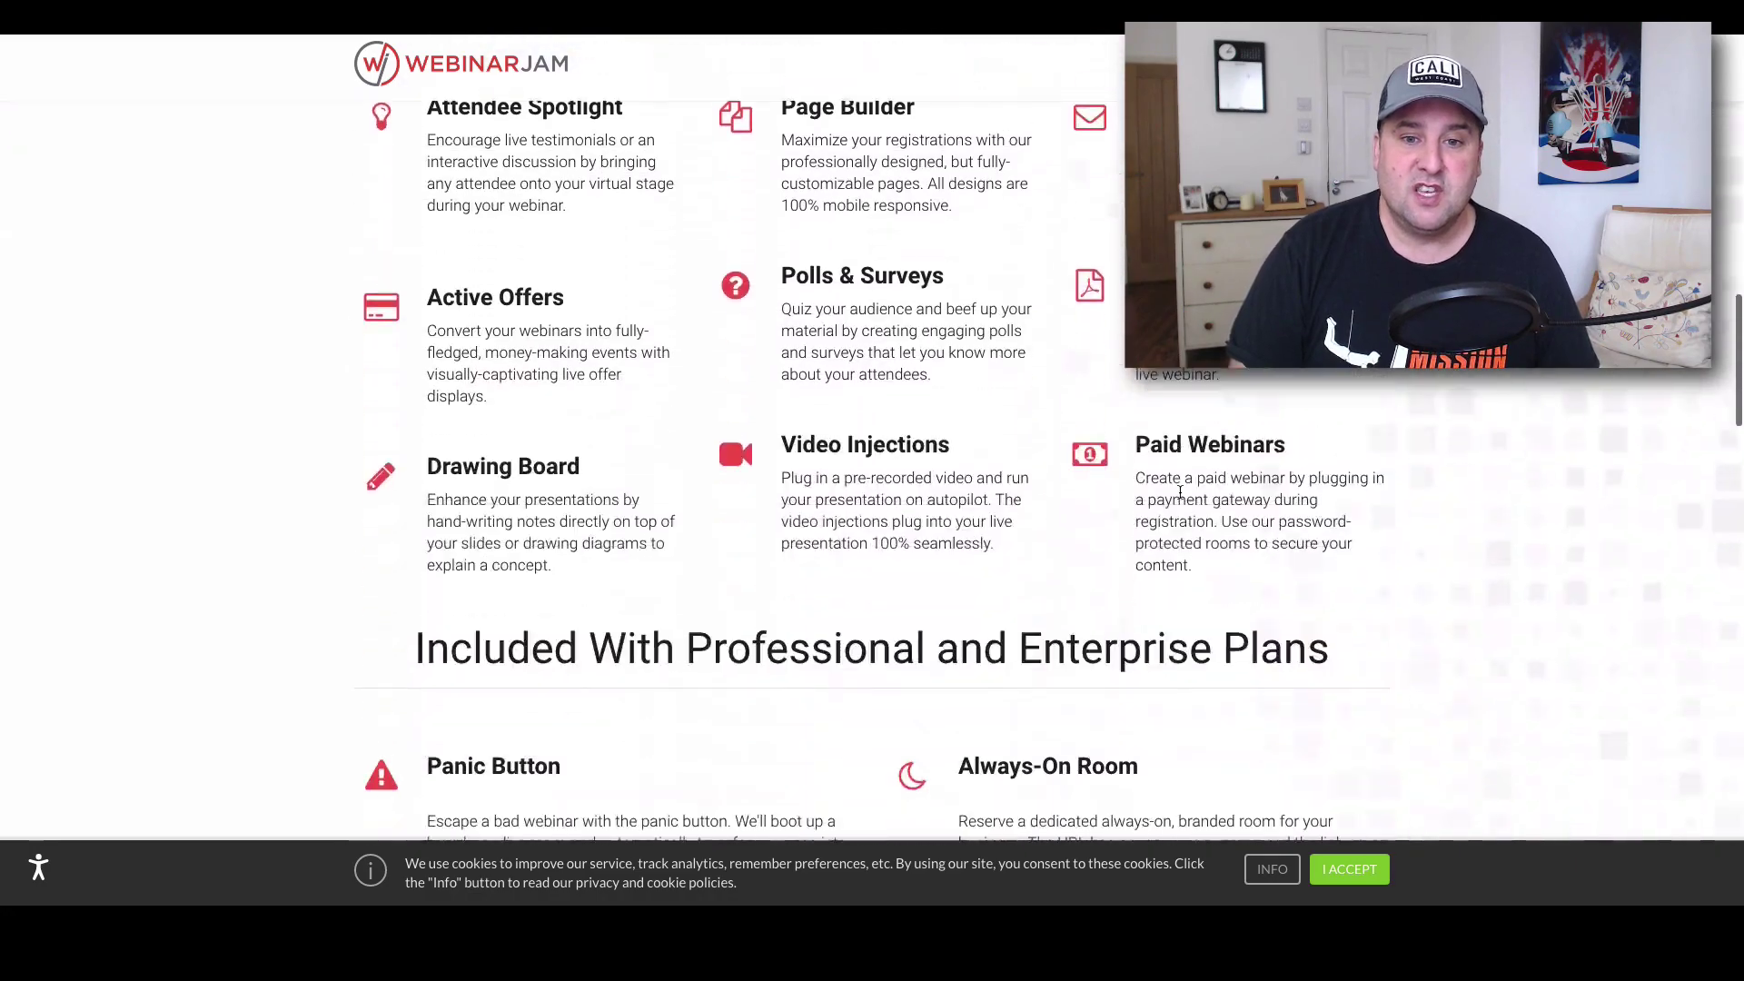
scroll(1181, 498, "down", 5)
scroll(1175, 500, "up", 20)
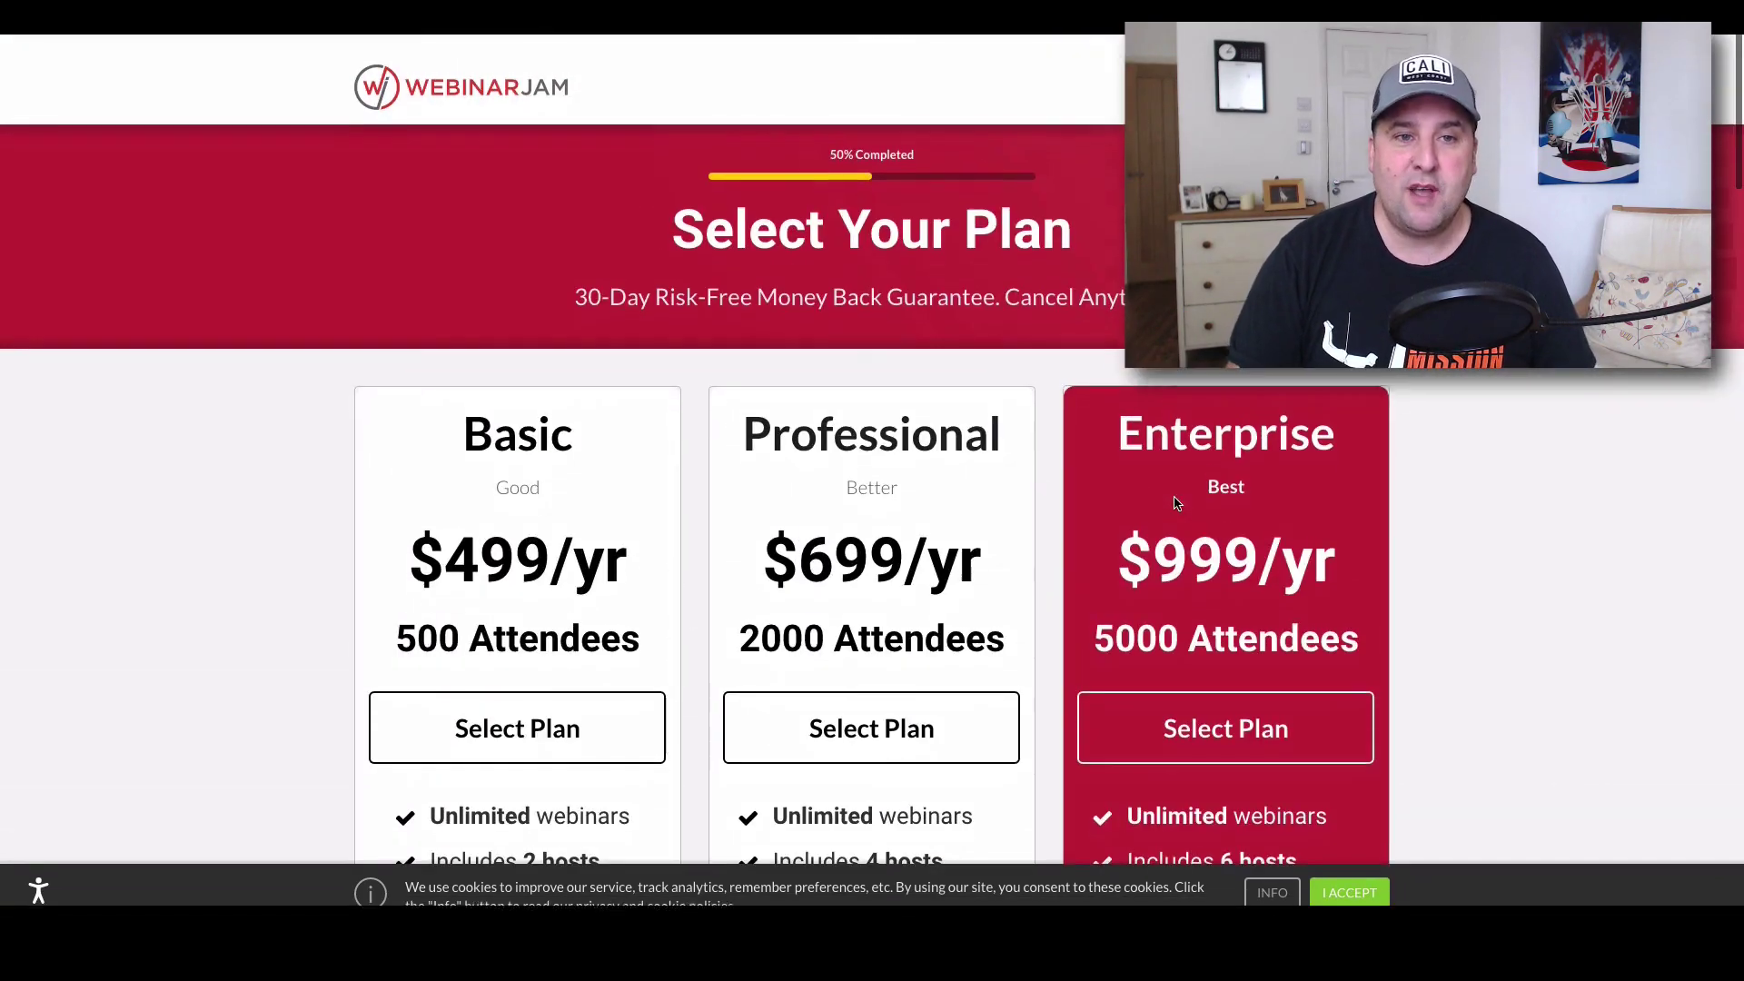